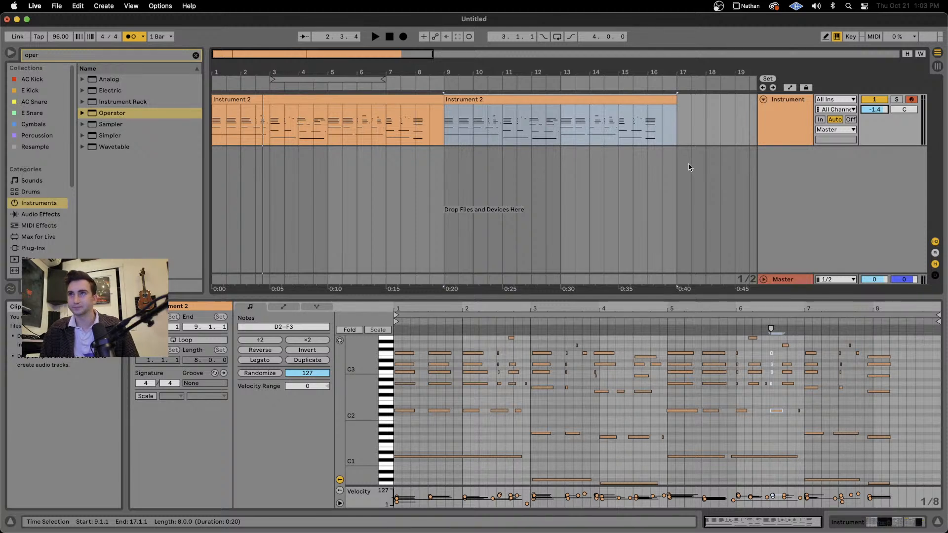
Search the instruments for "elect" and load Electric on the Instrument track in place of Operator.
left_click(281, 100)
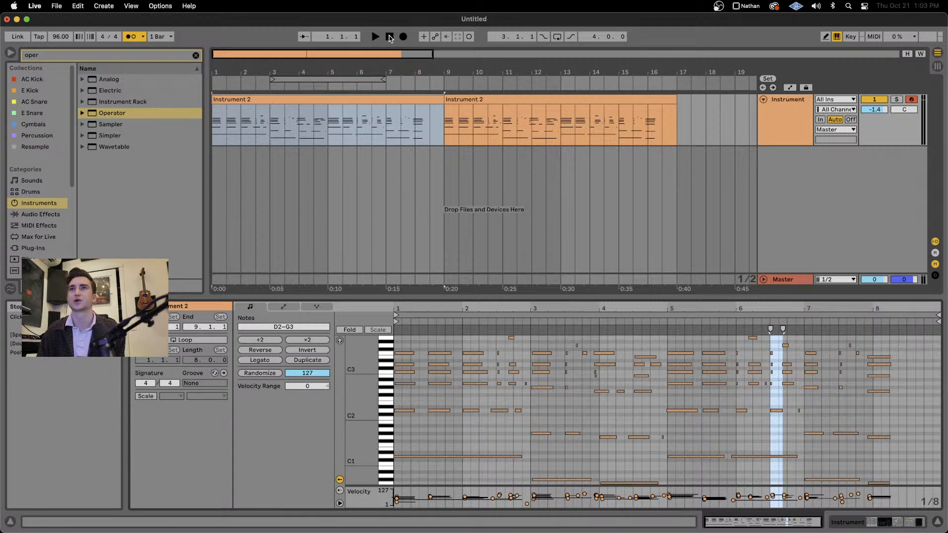
left_click(224, 180)
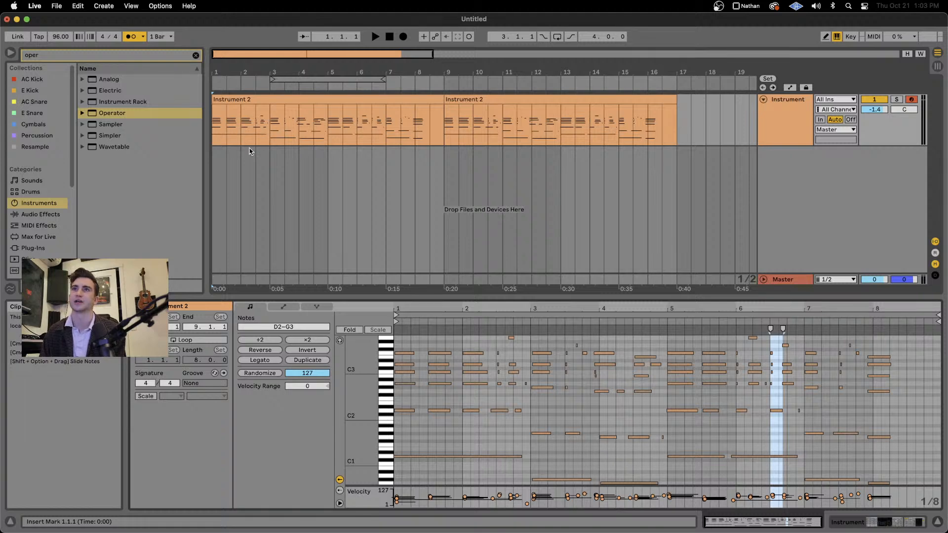
left_click(785, 125)
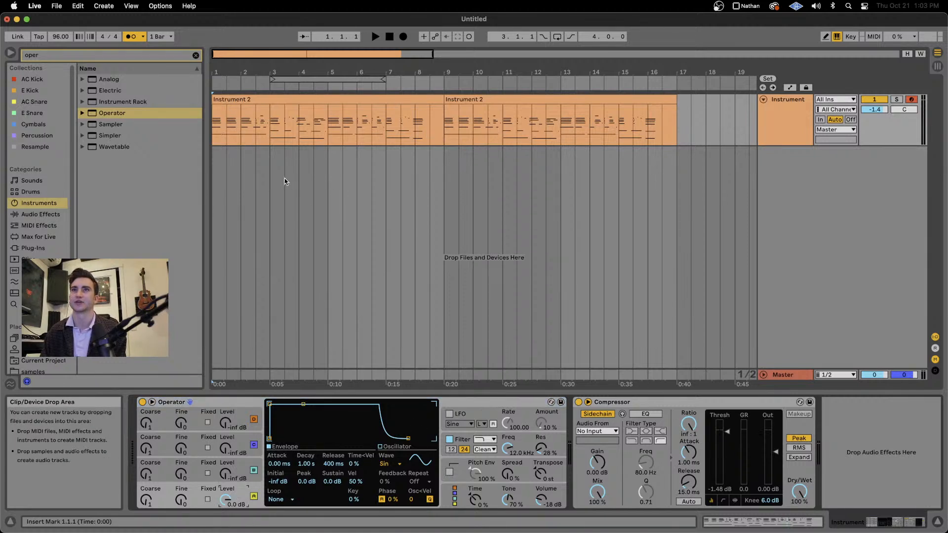
left_click(44, 58)
type("elect")
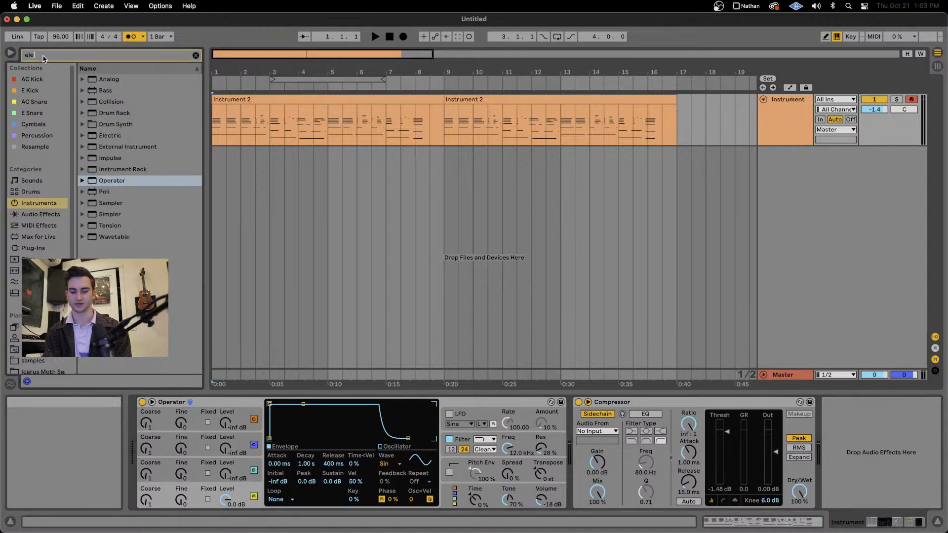
left_click(31, 217)
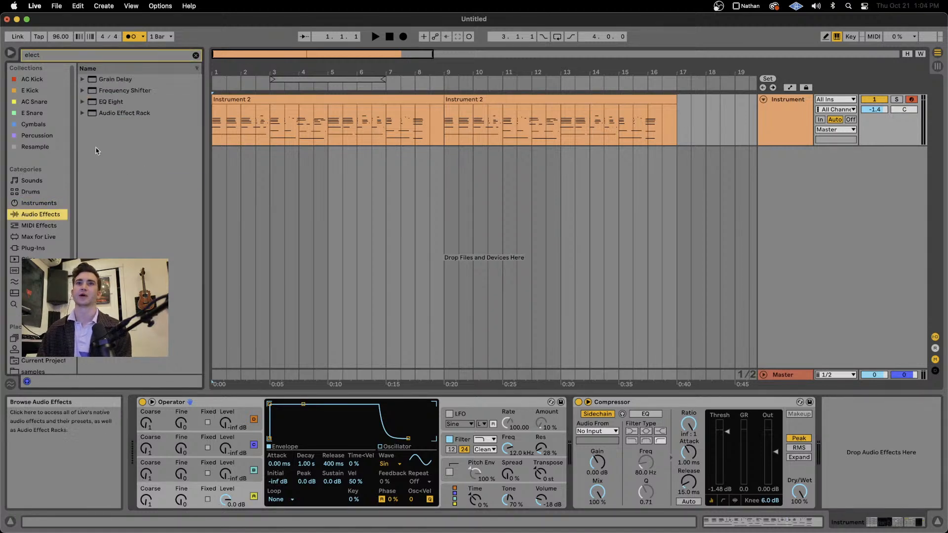
left_click(44, 206)
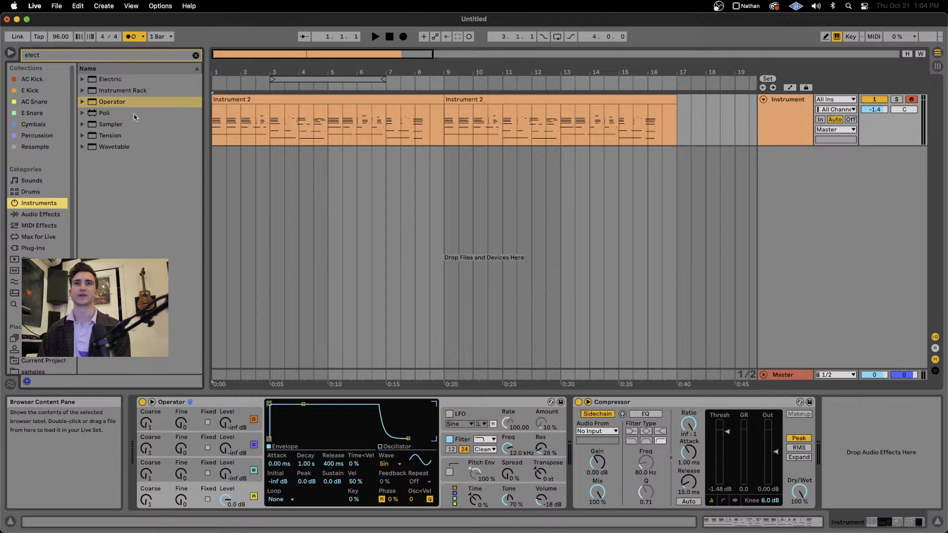
left_click(117, 81)
key("Return")
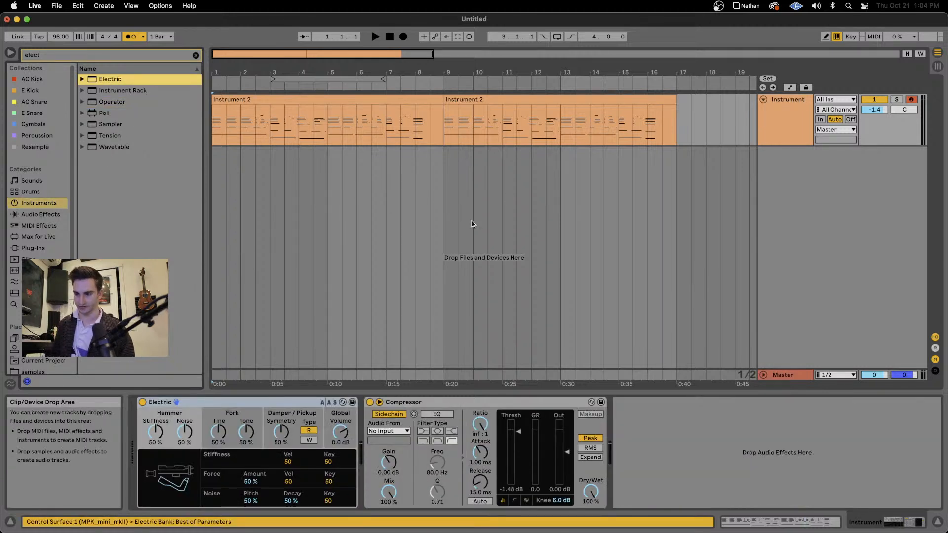
Play the arrangement from the start with the metronome off and set the Instrument track's volume to -0.8 dB.
key("space")
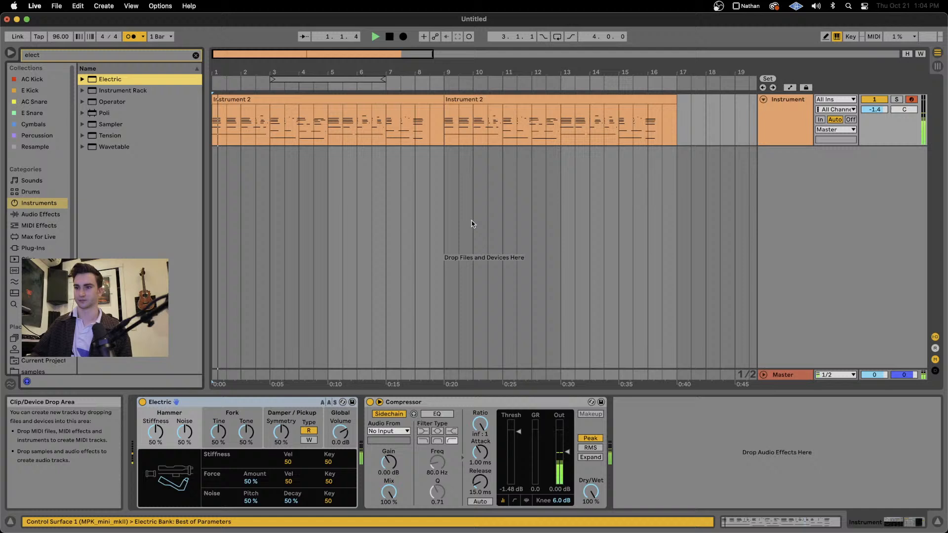
left_click(132, 36)
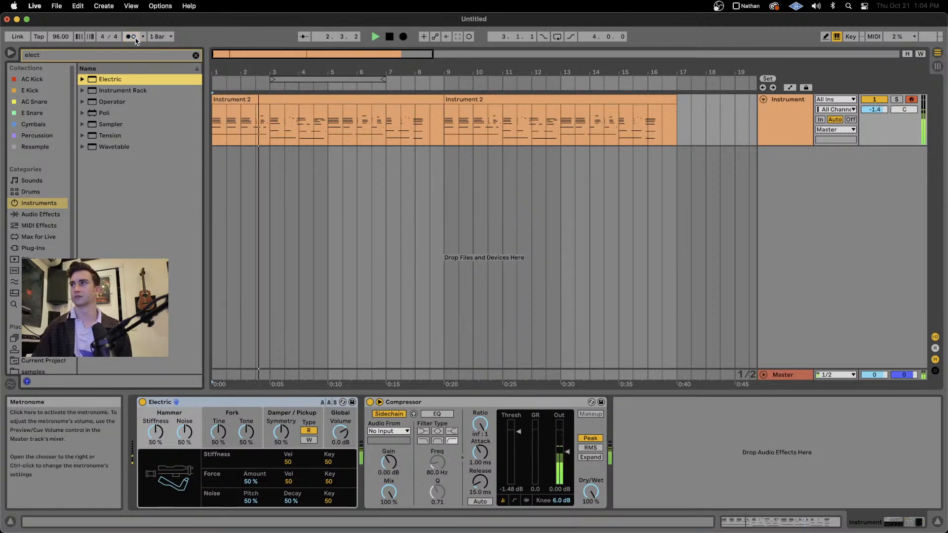
left_click_drag(874, 109, 874, 105)
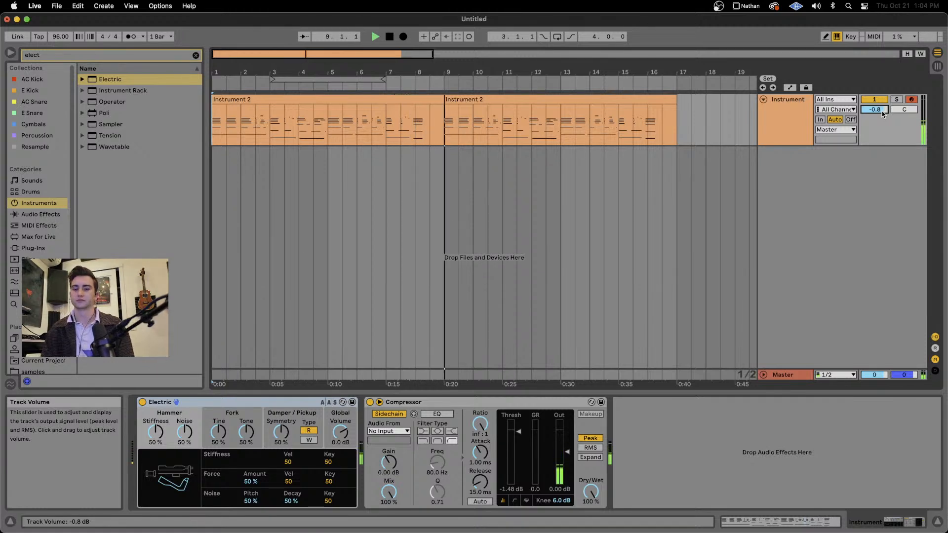
key("space")
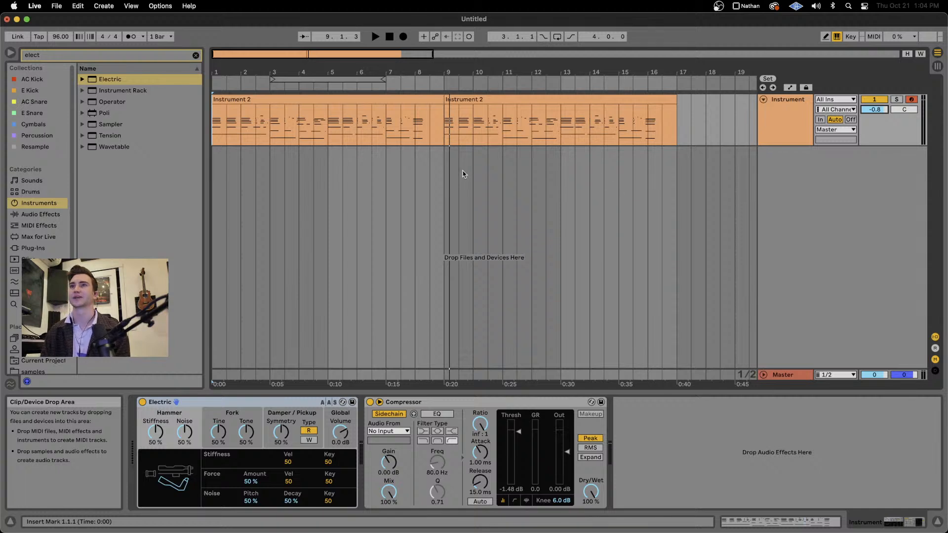
left_click_drag(269, 141, 189, 127)
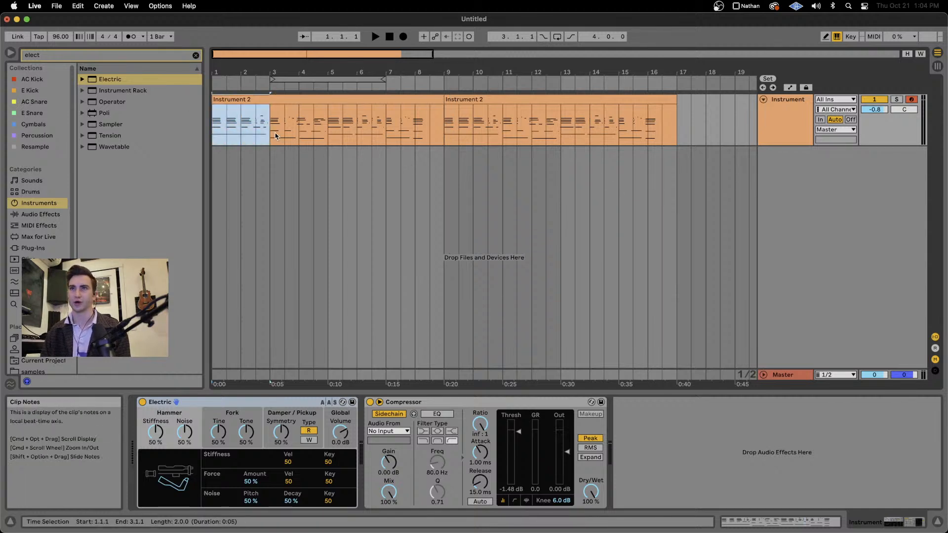
left_click_drag(274, 137, 448, 137)
left_click(339, 132)
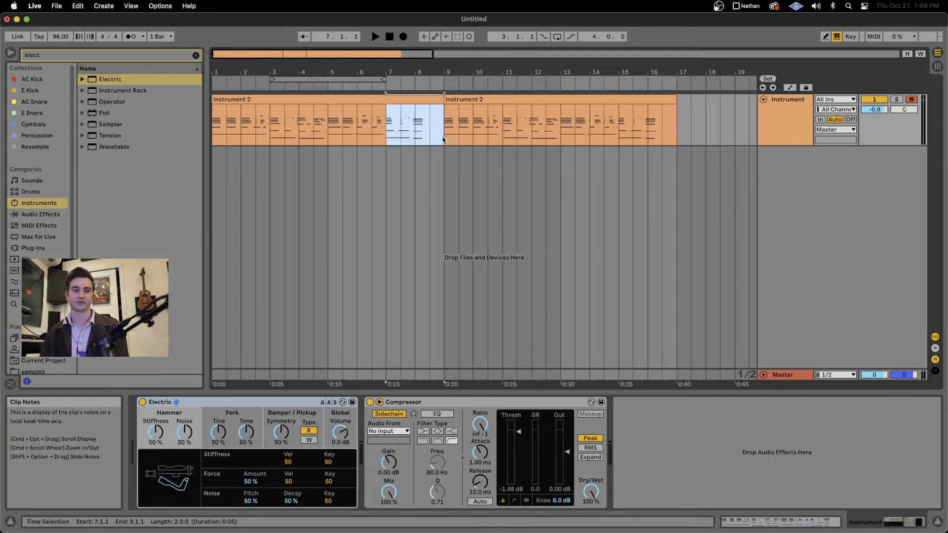
left_click(391, 159)
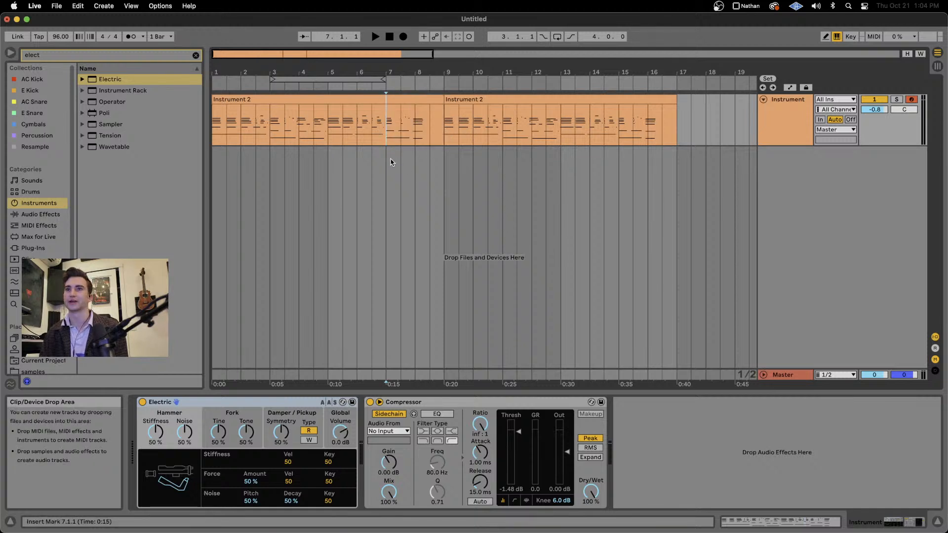
Search the instruments for "op", load Operator on the Instrument track in place of Electric, and clear the search.
left_click(81, 59)
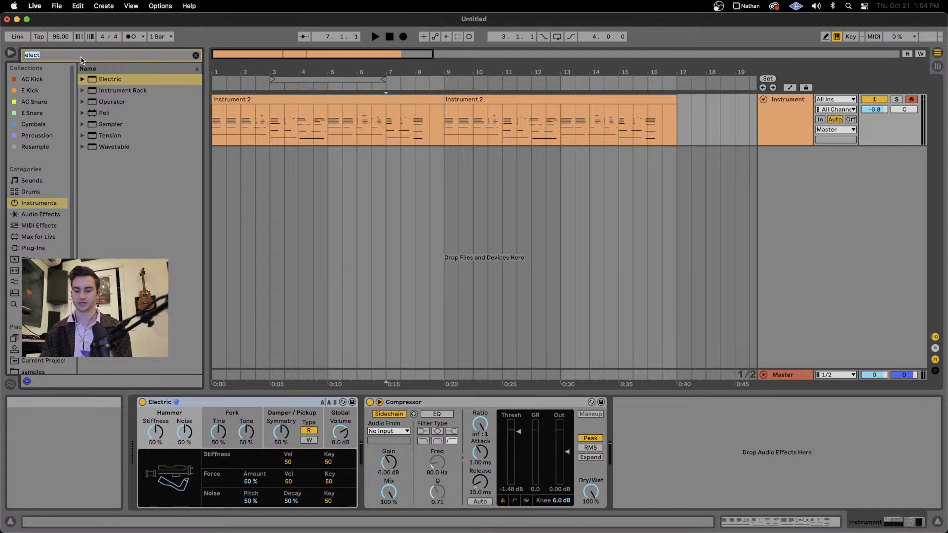
type("op")
key("Down")
key("Down")
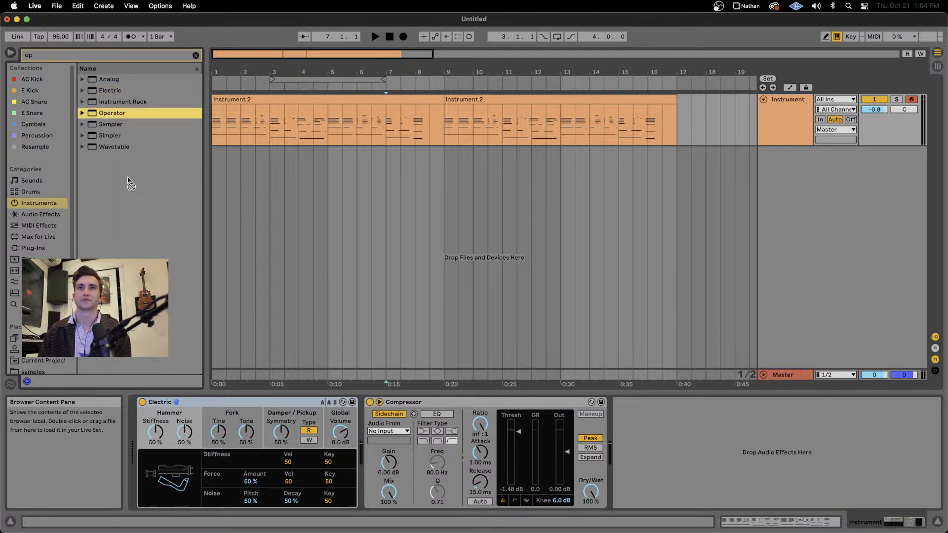
key("Return")
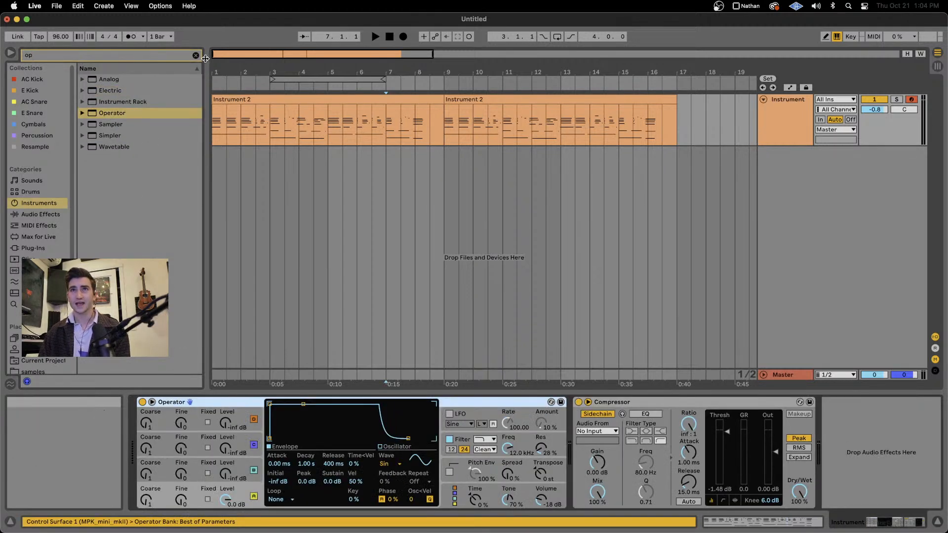
left_click(195, 55)
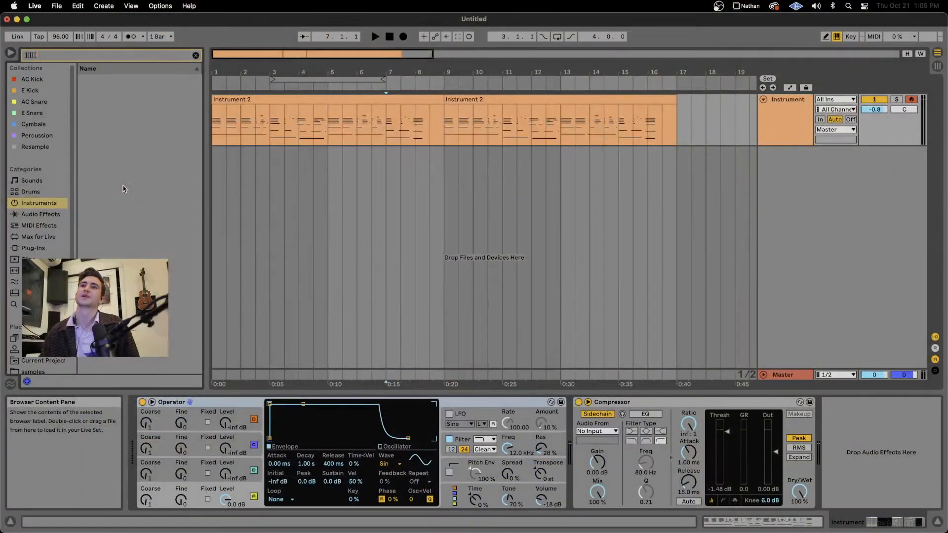
Examine the envelope and level settings of Operator's four oscillators, A to D.
left_click(343, 213)
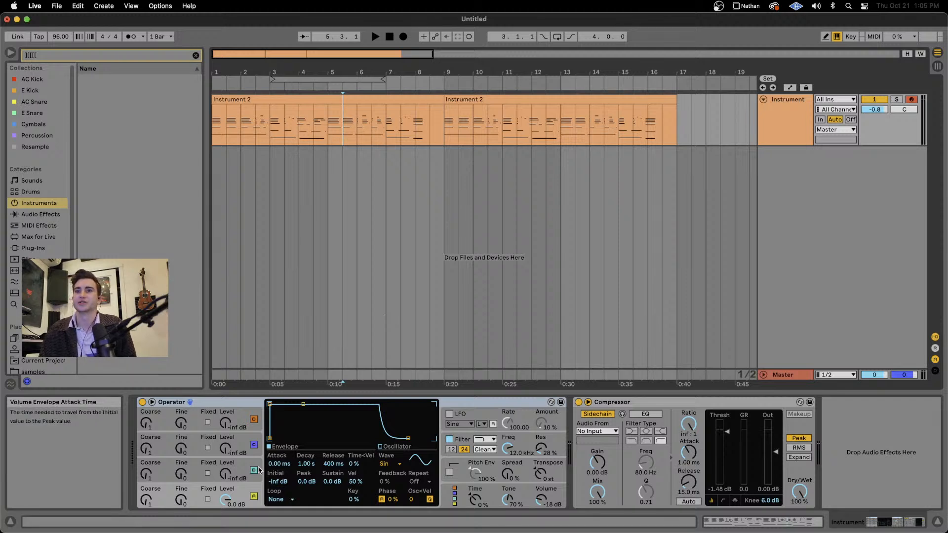
left_click(240, 446)
left_click(240, 418)
left_click(241, 436)
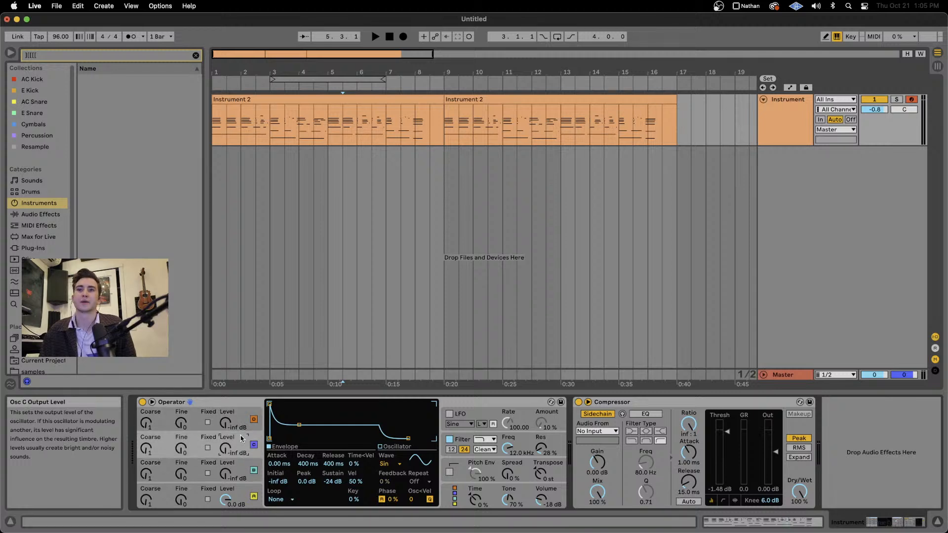
left_click(240, 462)
left_click(242, 499)
left_click(232, 466)
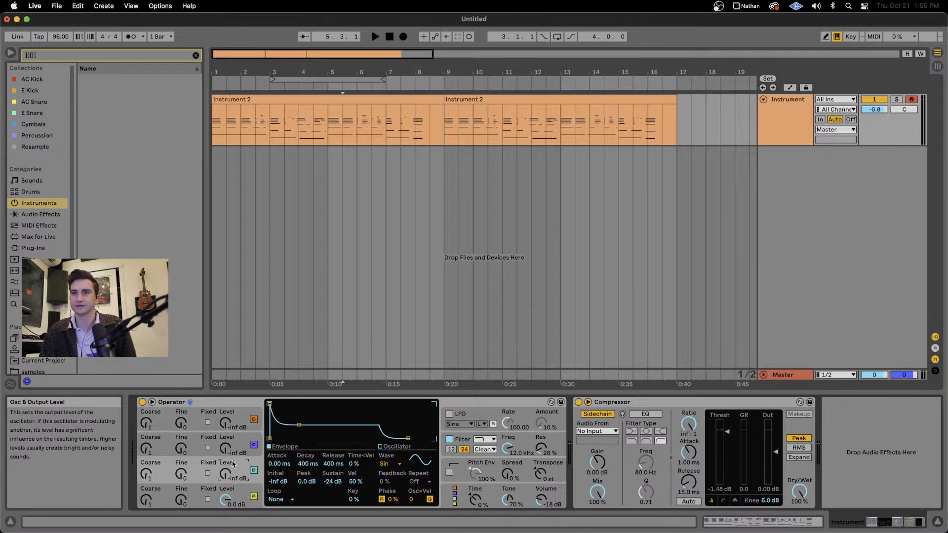
left_click(238, 442)
left_click(237, 423)
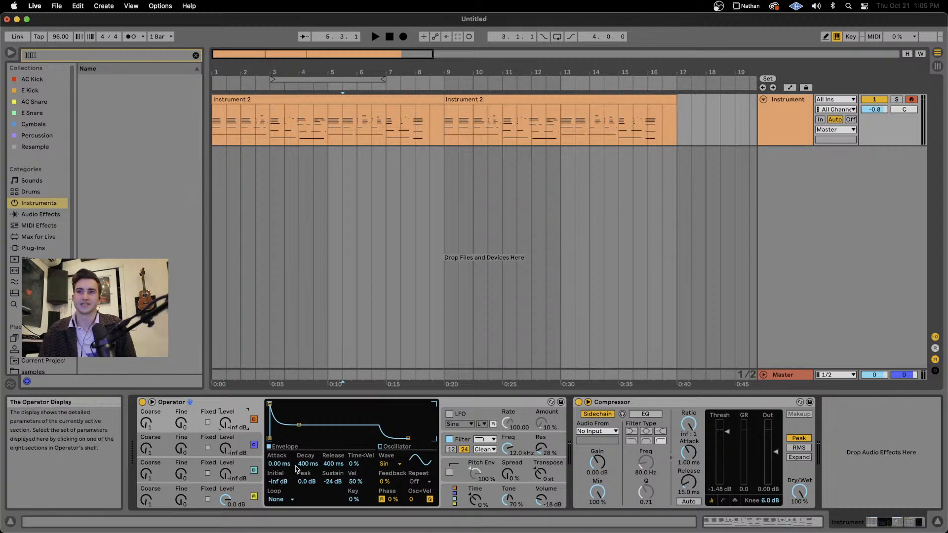
Try lowering oscillator D's sustain to -inf dB with a decay of 351 ms, and undo the envelope change.
left_click_drag(296, 430, 296, 439)
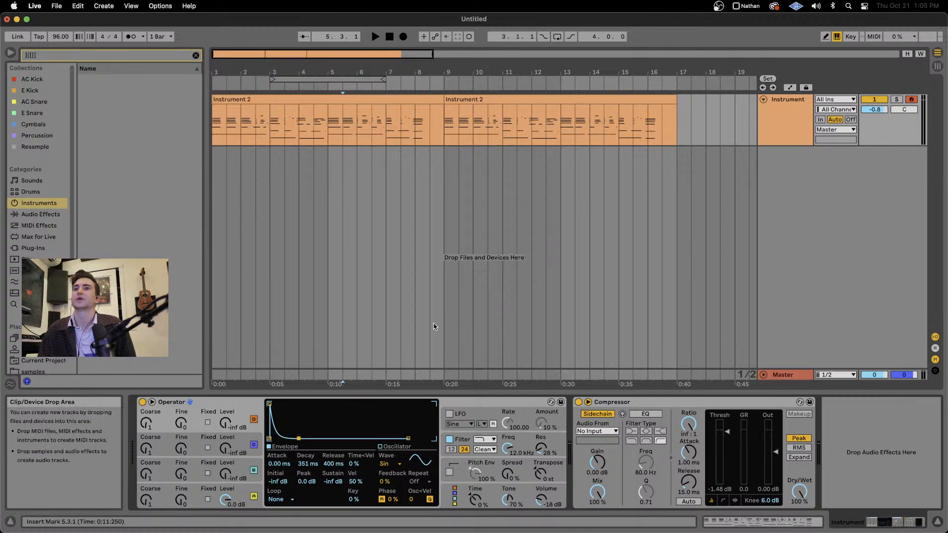
key("super+z")
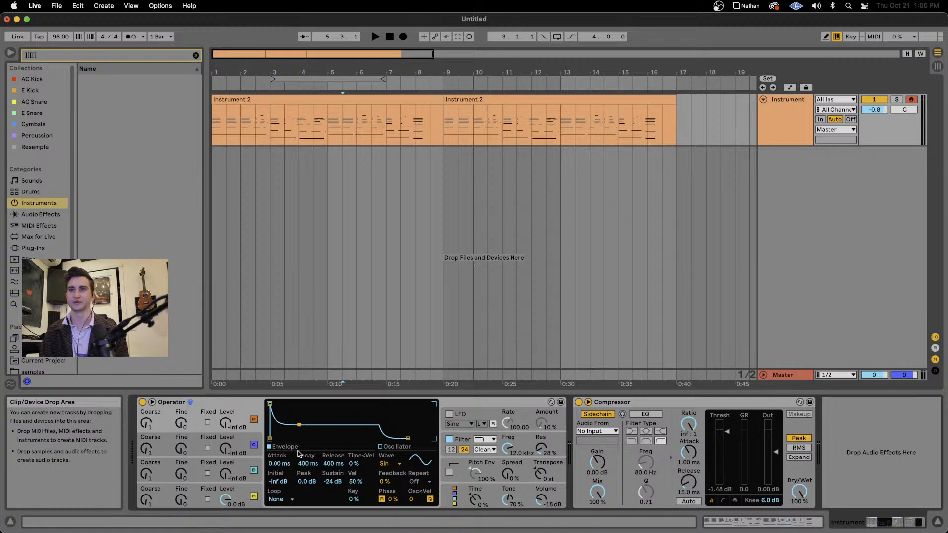
key("super+z")
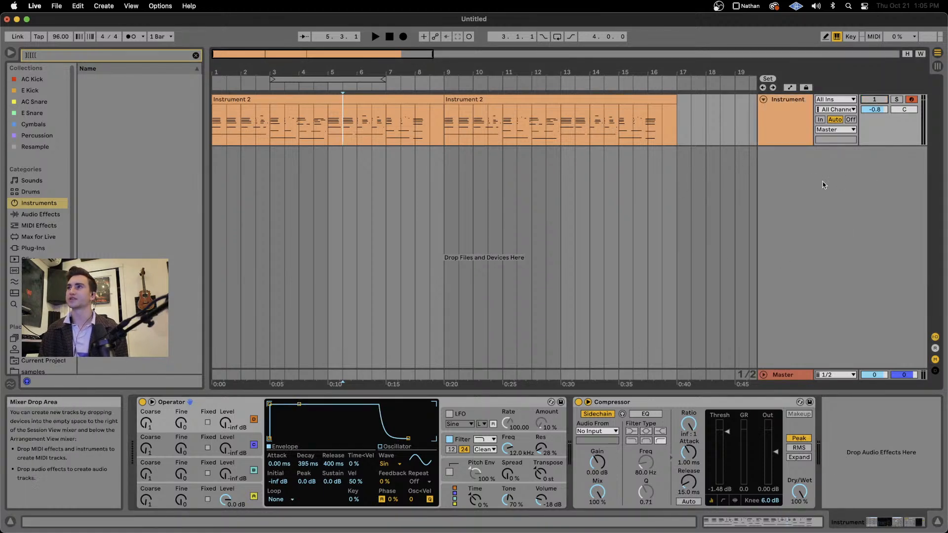
Lower the Instrument track's volume to -3.1 dB and insert a new MIDI track below it.
left_click_drag(873, 110, 873, 115)
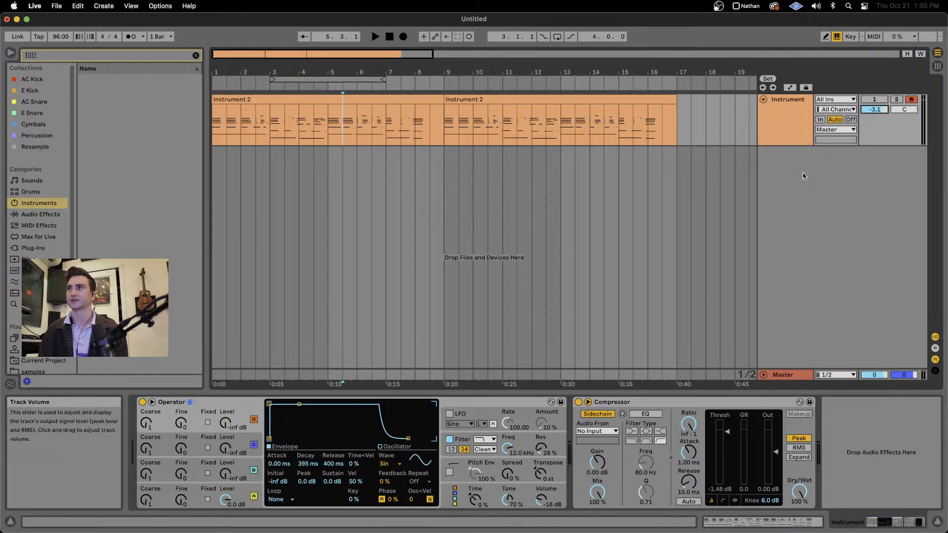
right_click(777, 193)
left_click(796, 206)
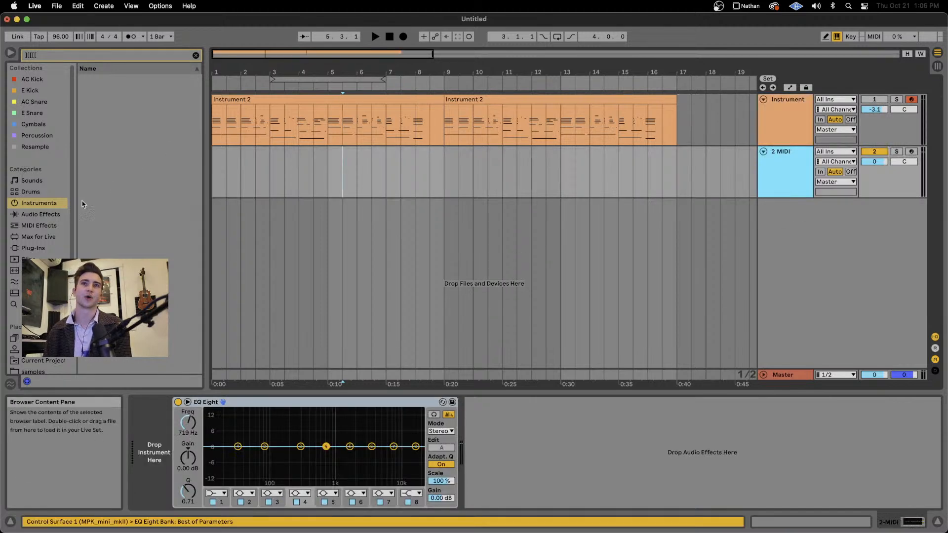
Load Operator onto the new MIDI track and view its algorithm settings, returning to oscillator A's envelope.
type("op")
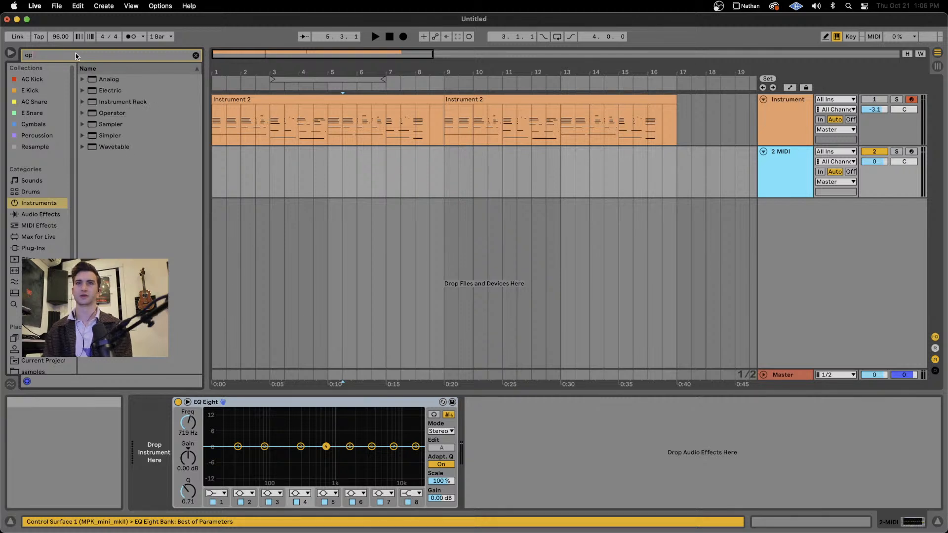
left_click_drag(101, 113, 318, 182)
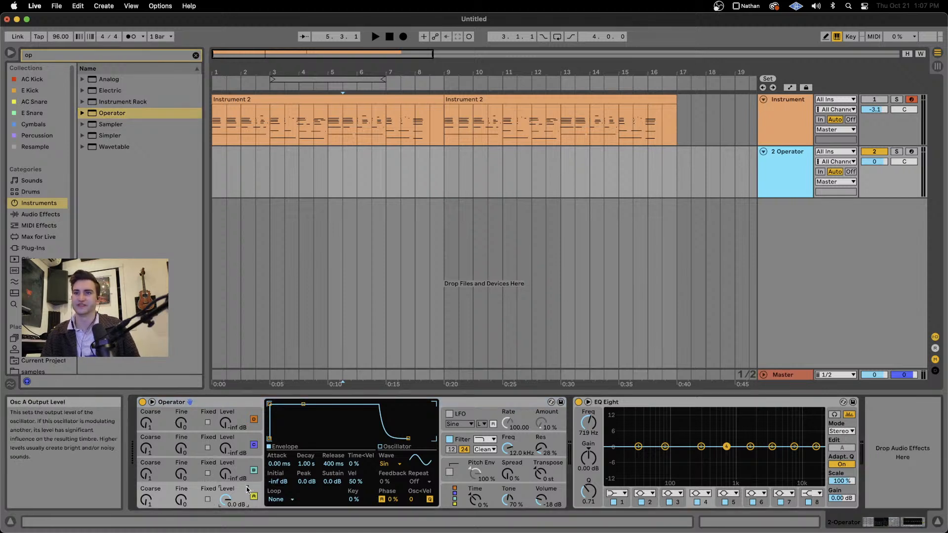
left_click(464, 496)
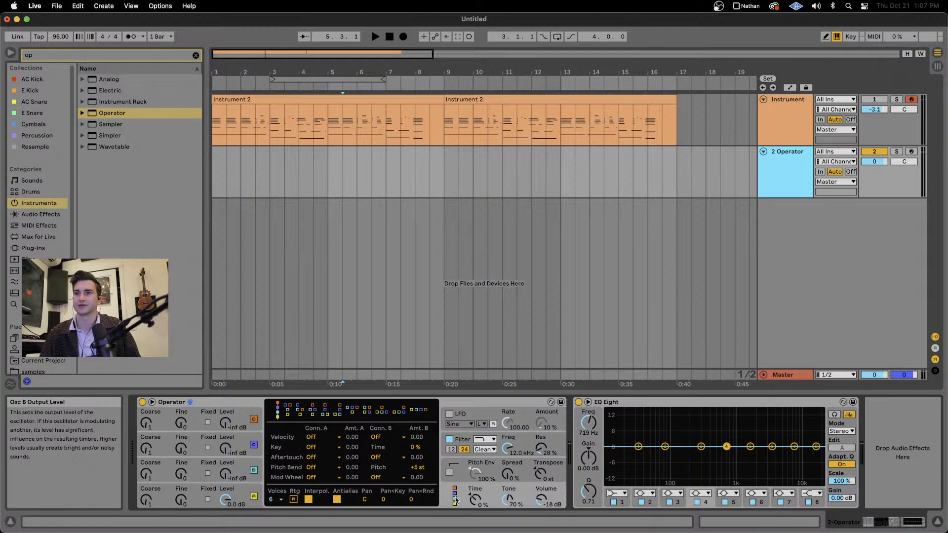
left_click(246, 490)
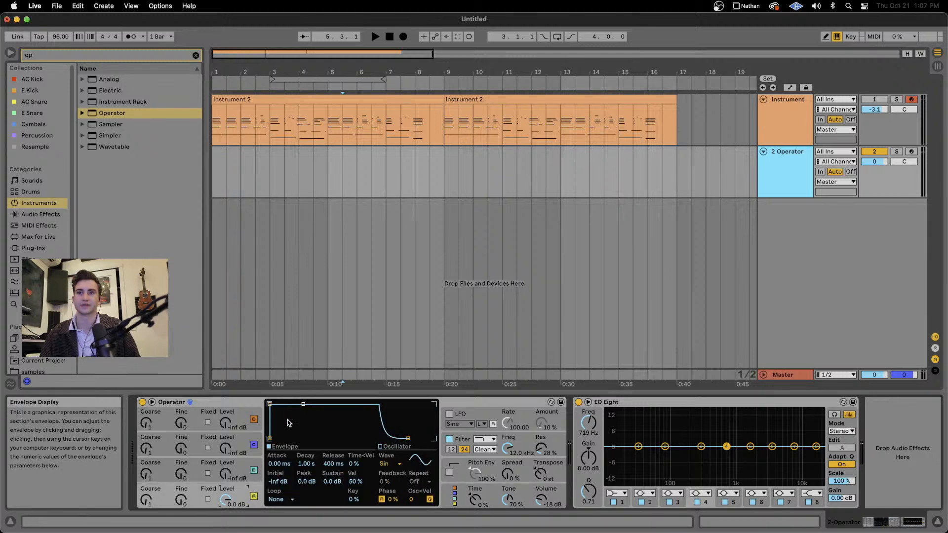
Place BWB [WAVE 2] KICK (24) from the E Kick collection on a new track at 3.3.1 and select its first 96 ms or so.
left_click(32, 79)
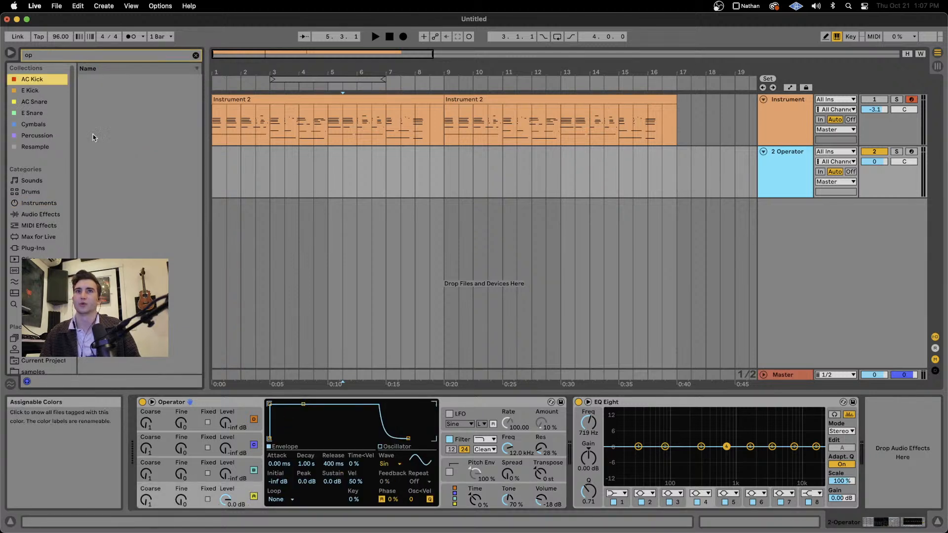
left_click(195, 54)
left_click(29, 91)
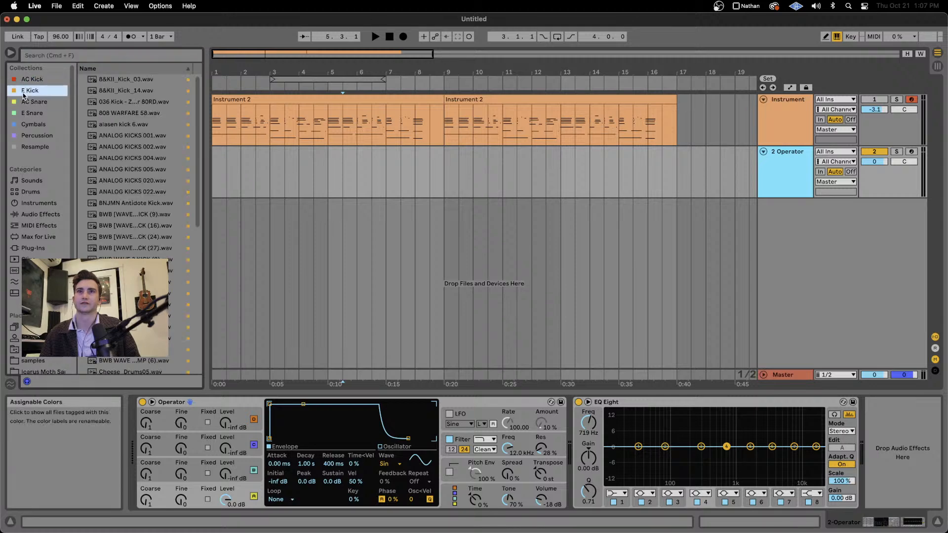
left_click_drag(138, 237, 292, 206)
key("z")
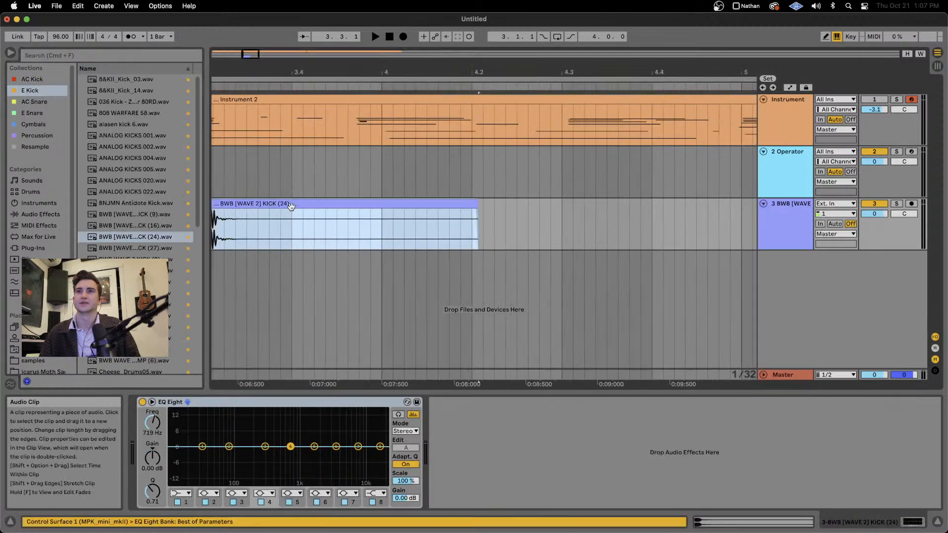
left_click_drag(376, 227, 490, 250)
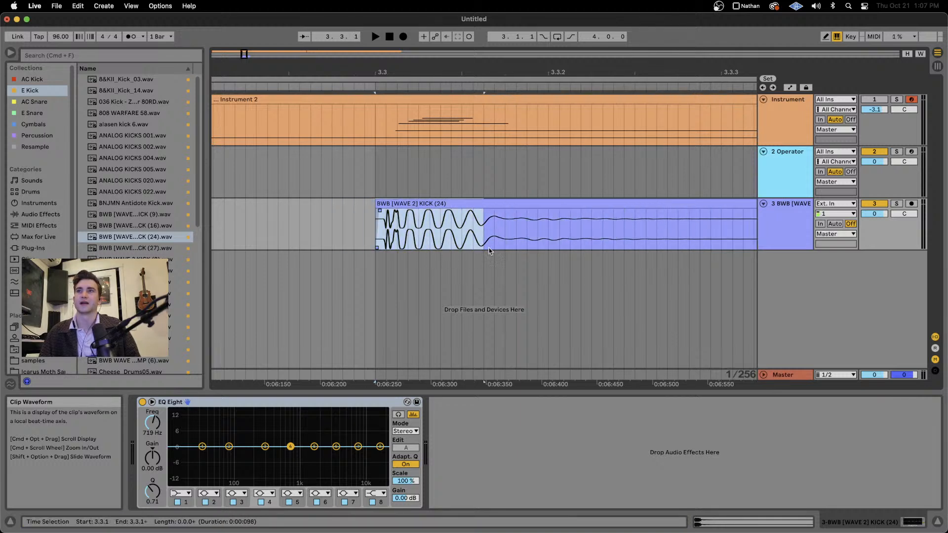
Select about 78 ms of the kick's waveform cycles to inspect their spacing, and delete the kick sample's track.
scroll(418, 243, "up", 5)
left_click_drag(384, 238, 564, 232)
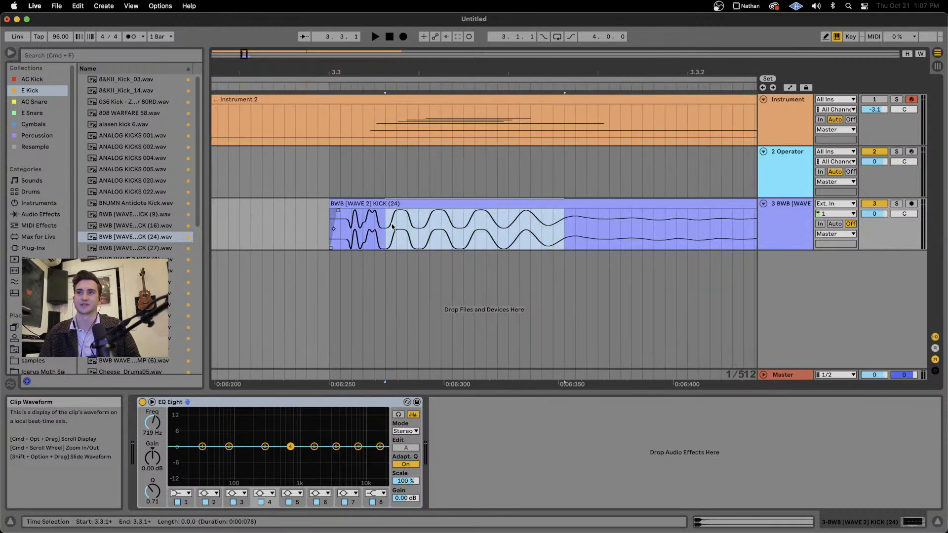
scroll(392, 226, "down", 5)
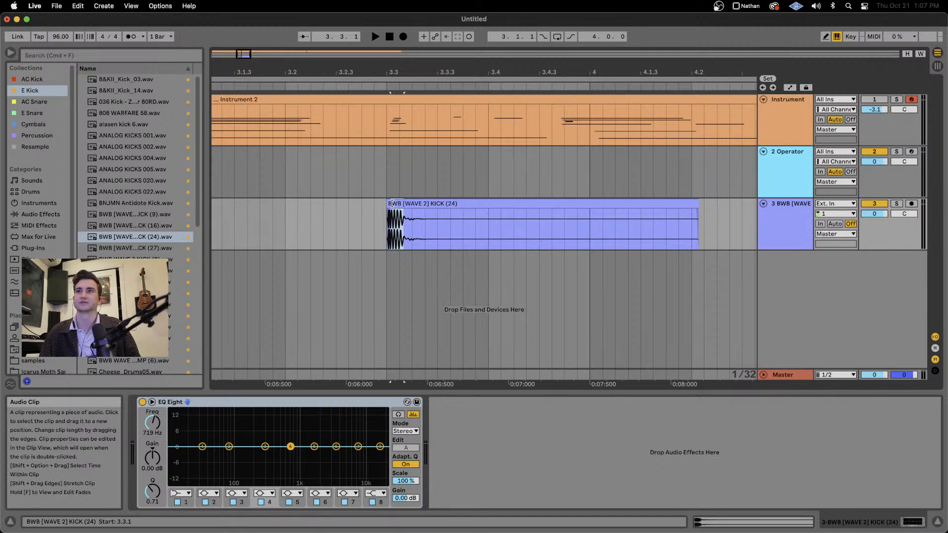
scroll(392, 204, "down", 10)
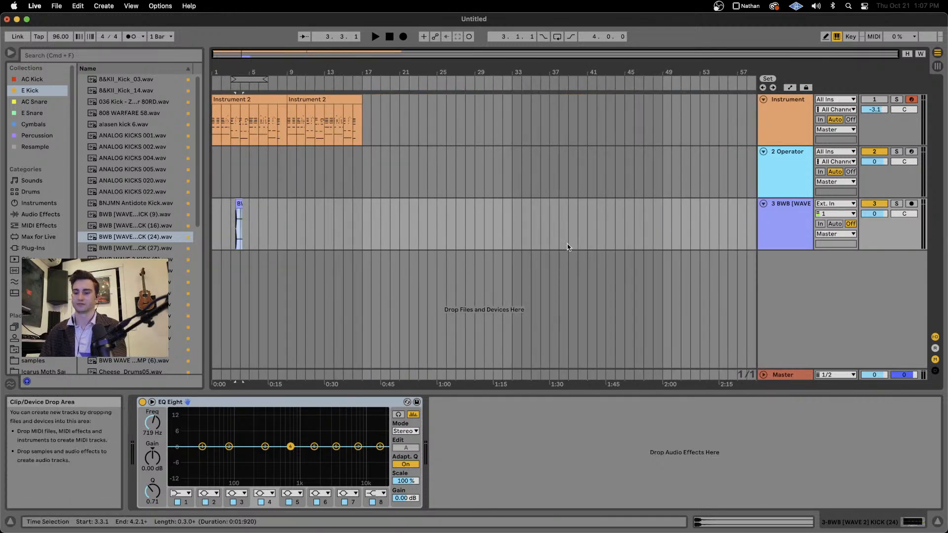
left_click(792, 218)
key("Delete")
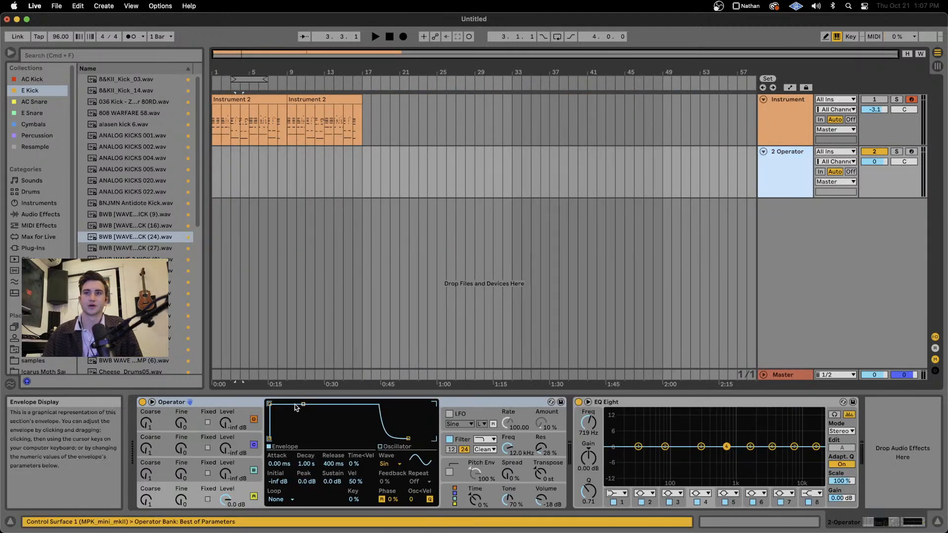
Lower oscillator A's sustain to -inf dB in its envelope, with a decay of about 638 ms.
left_click_drag(303, 404, 304, 438)
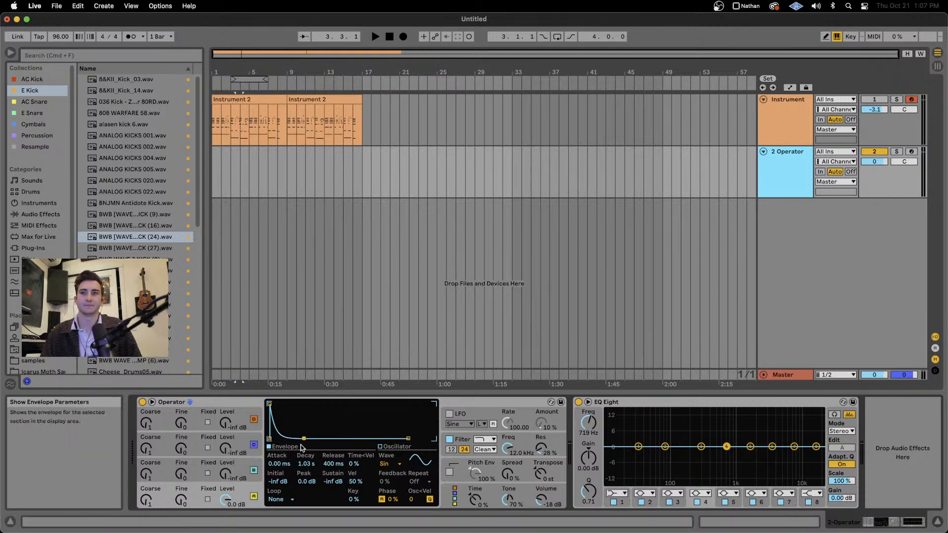
left_click_drag(304, 438, 300, 440)
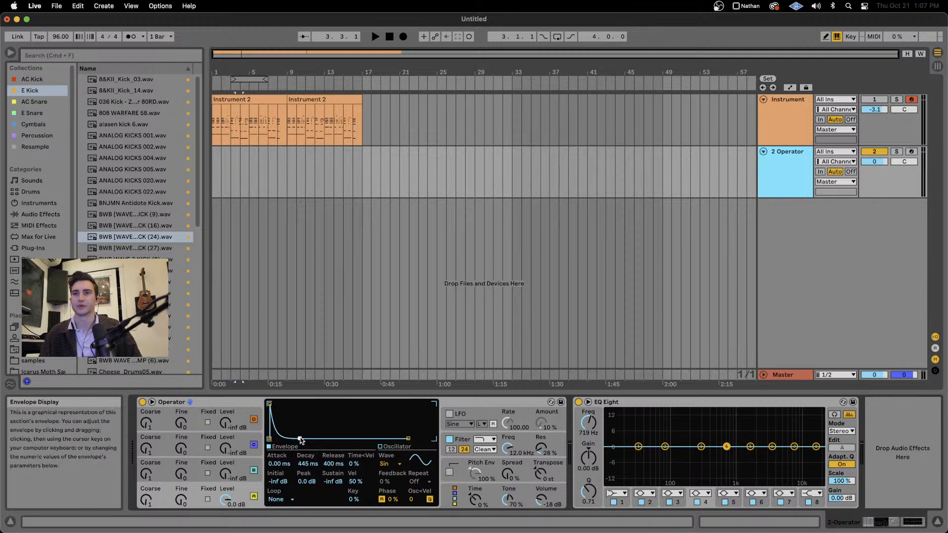
left_click_drag(300, 438, 302, 439)
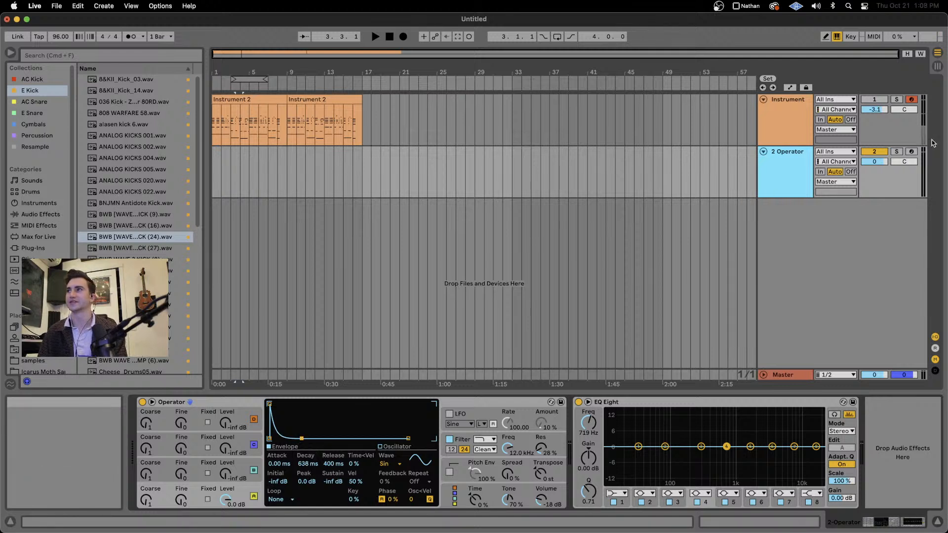
Arm the Operator track and play test notes, lowering the computer keyboard's octave to C2–D3.
left_click(911, 151)
key("d")
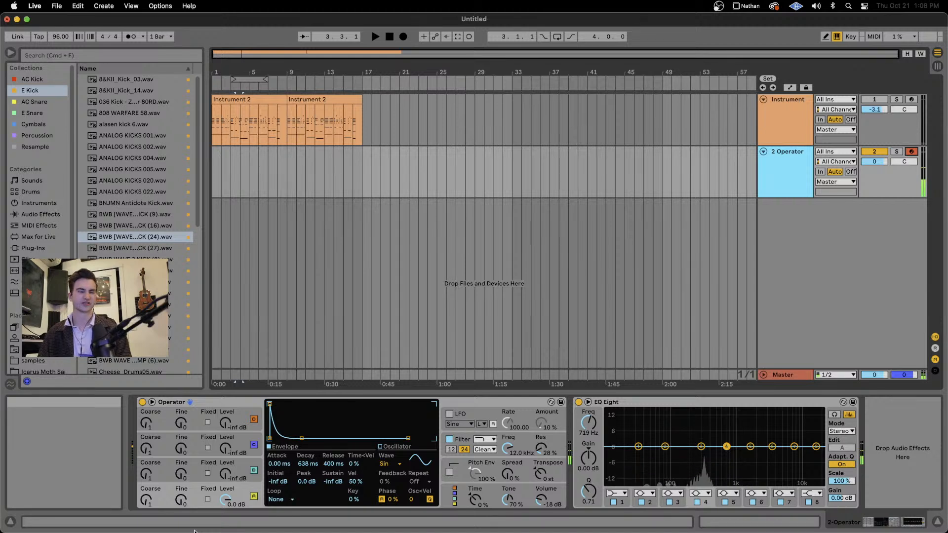
key("z")
key("d")
key("d")
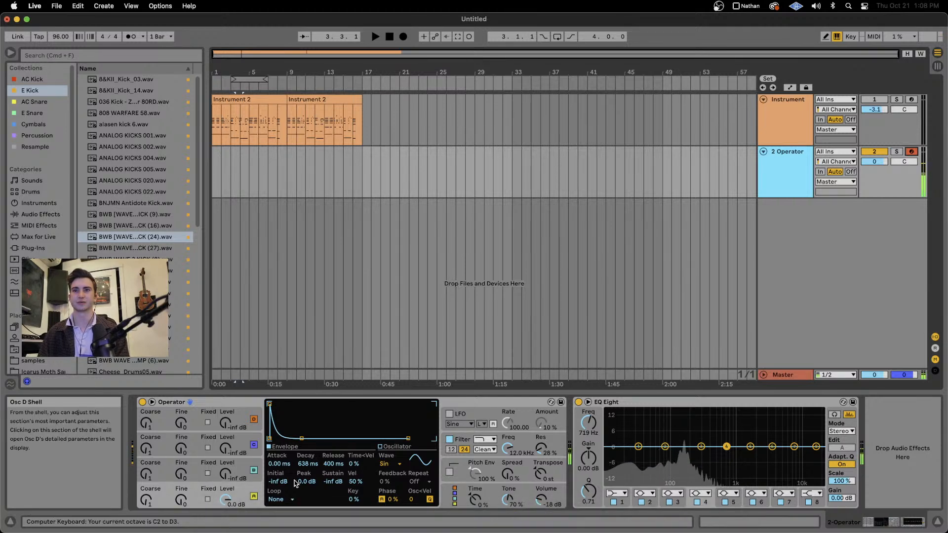
Set oscillator A's envelope decay to 700 ms and play notes to hear it.
type("700")
key("Return")
key("d")
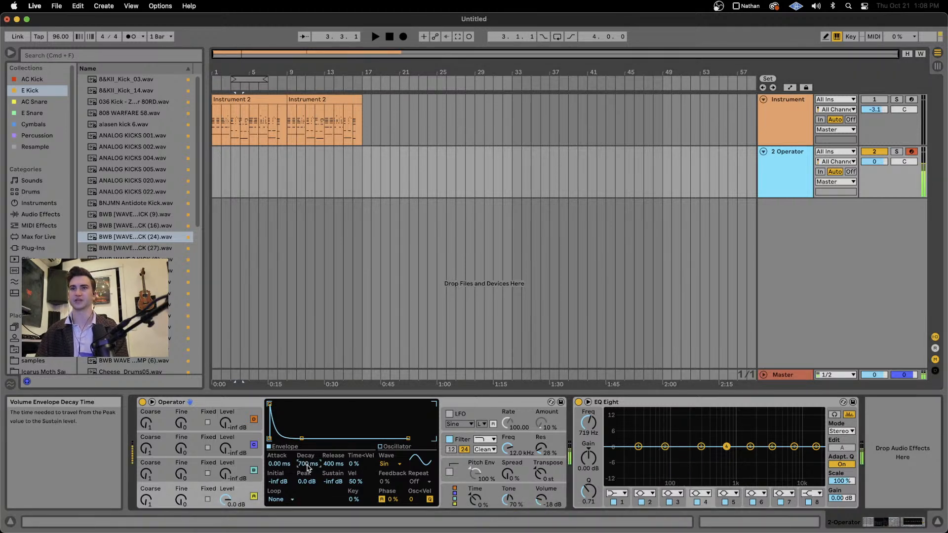
key("g")
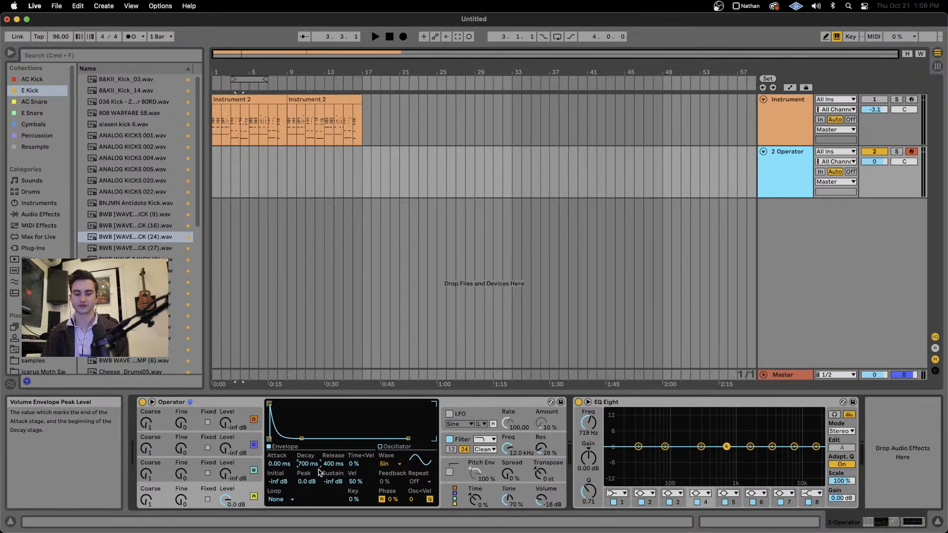
Play the sound in lower octaves, shifting the computer keyboard down to C0–D1 and back up to C1–D2.
key("z")
key("d")
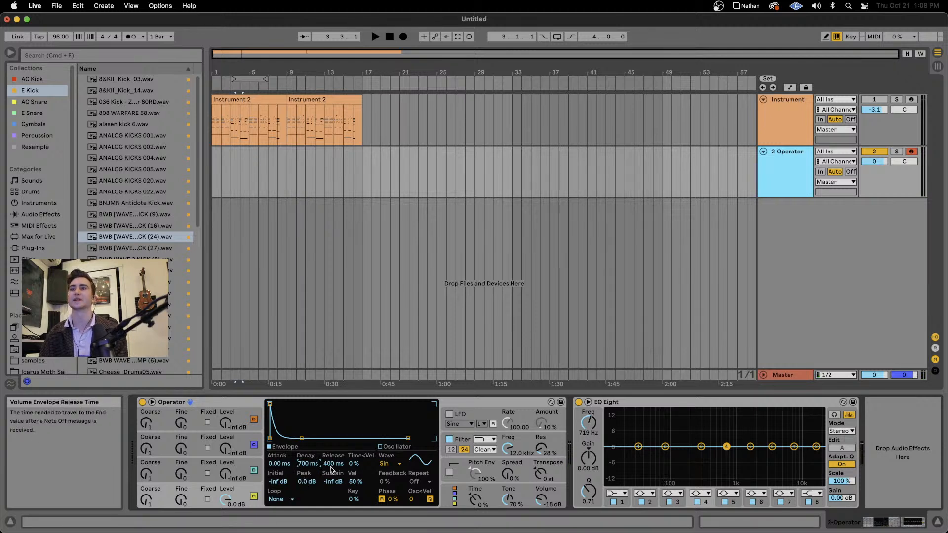
key("d")
key("z")
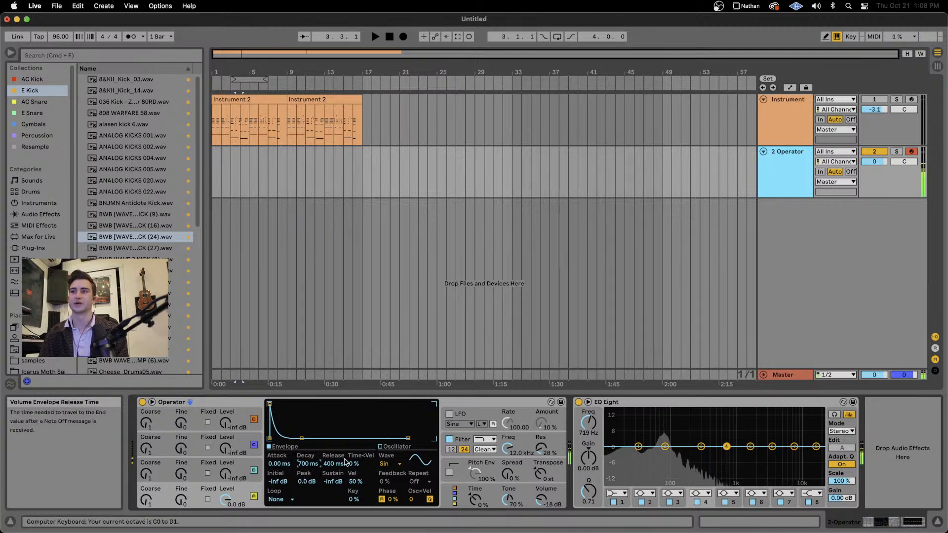
key("d")
key("x")
key("a")
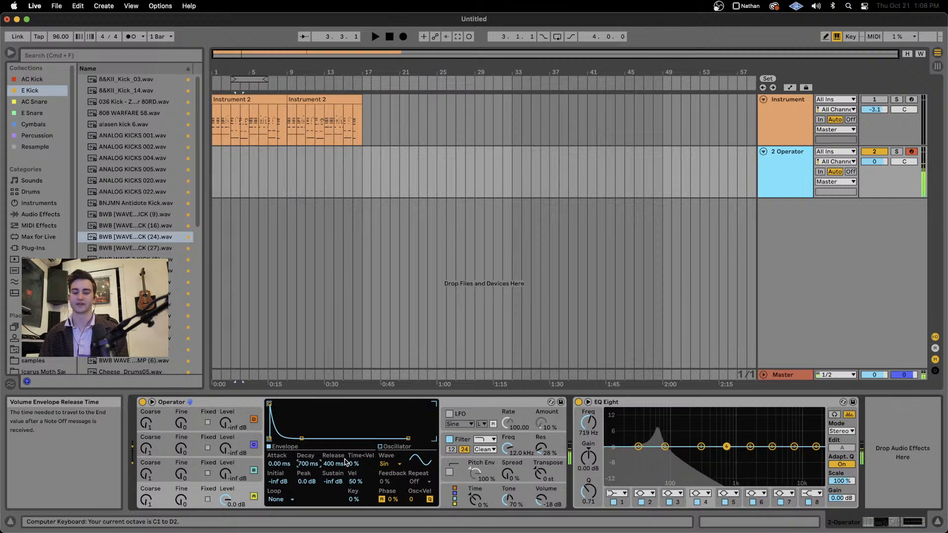
Raise EQ Eight's global gain to 12.0 dB and play low notes across the C0 and C1 octaves to compare their spectrum.
left_click_drag(842, 497, 842, 478)
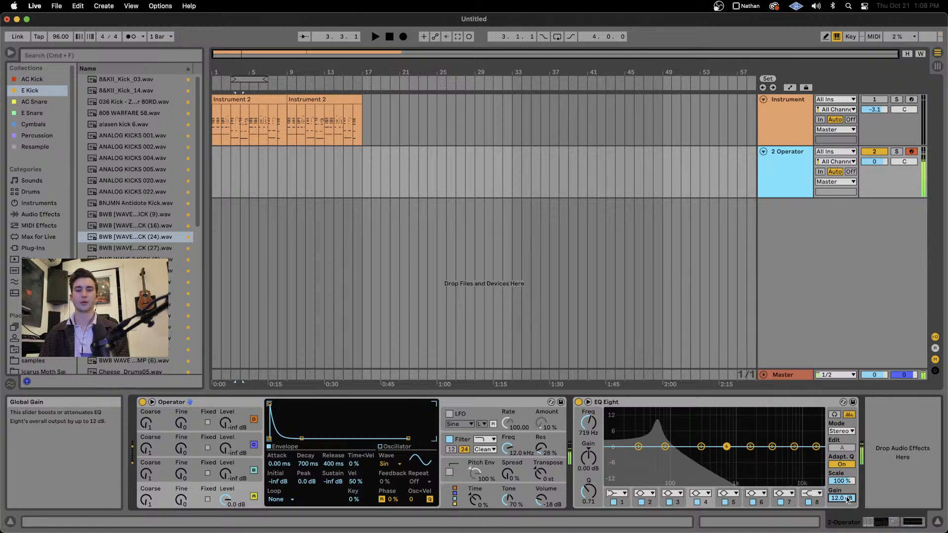
key("z")
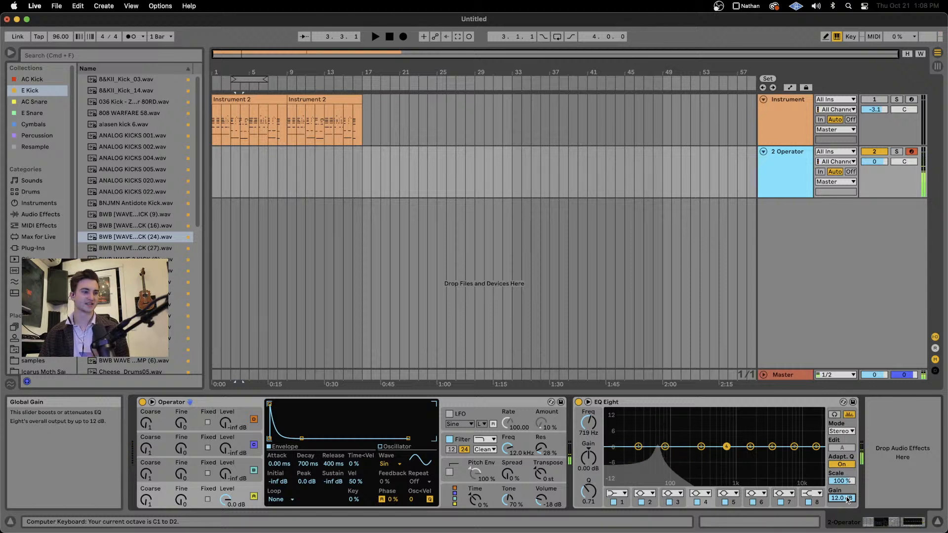
key("k")
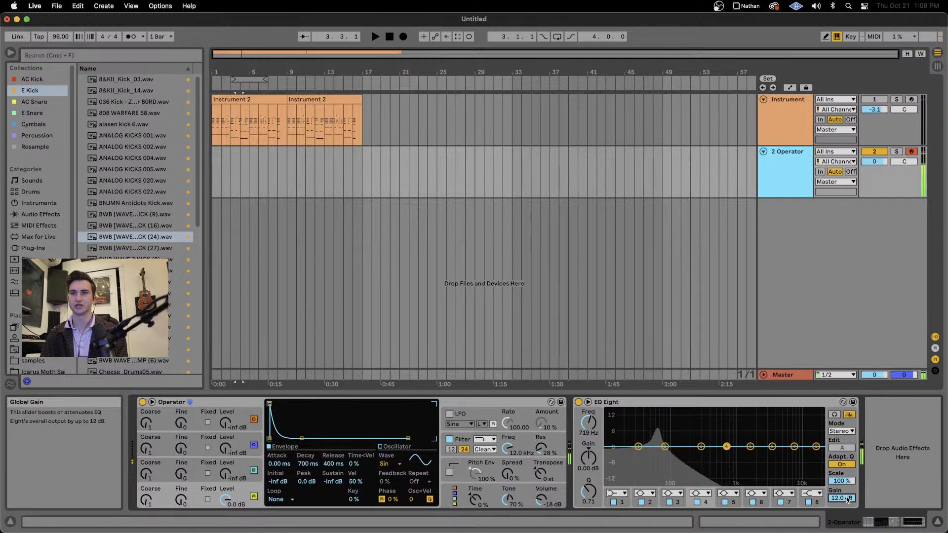
key("k")
key("z")
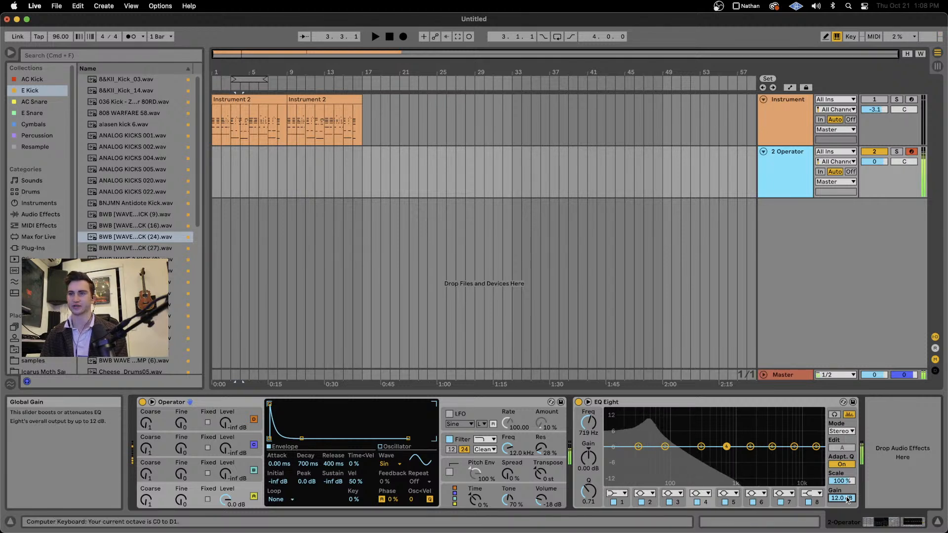
key("x")
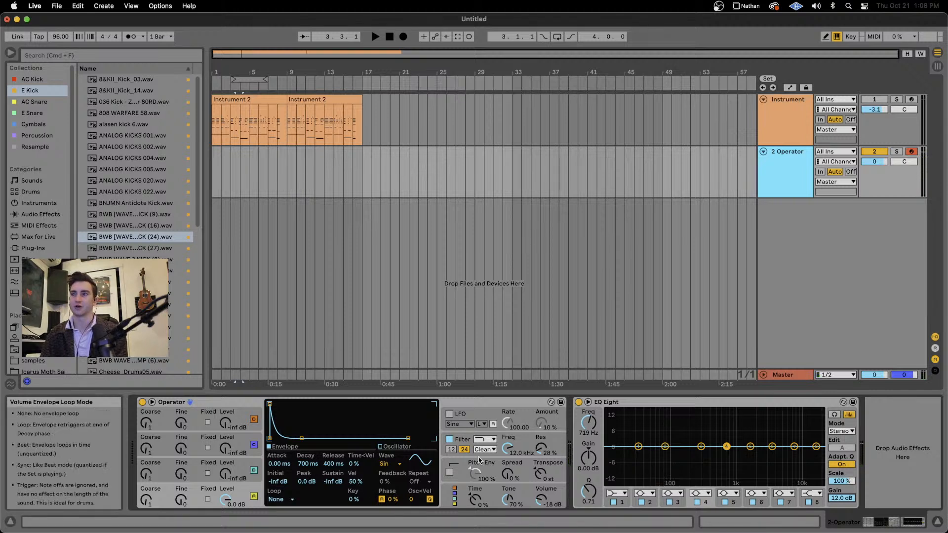
key("d")
key("z")
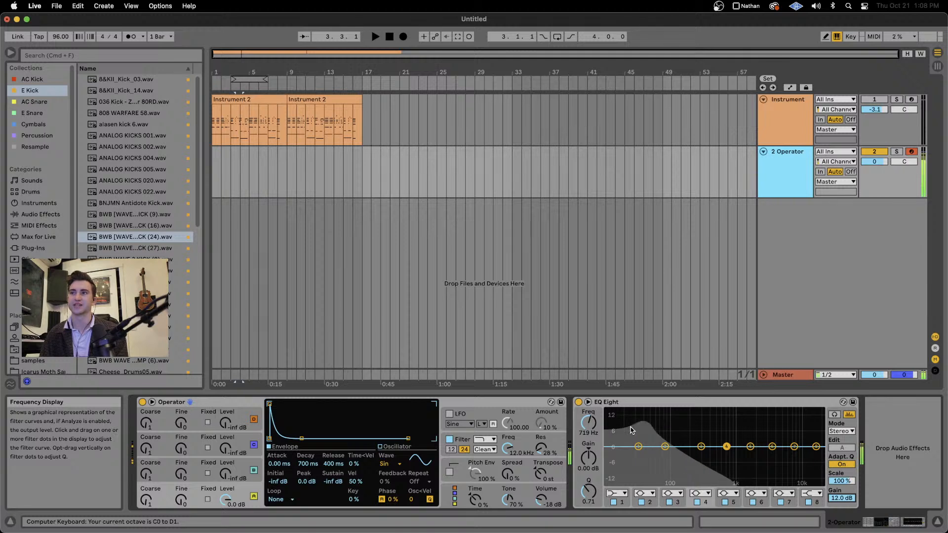
key("x")
key("a")
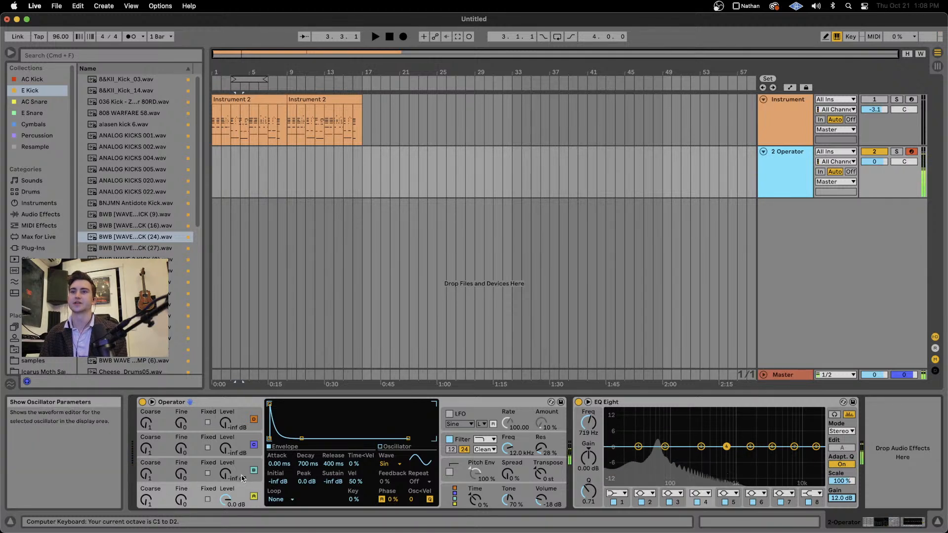
Raise oscillator B's level to 0.0 dB and shape its envelope with -inf dB sustain and a 19.9 ms decay.
left_click_drag(225, 474, 225, 461)
left_click(226, 500)
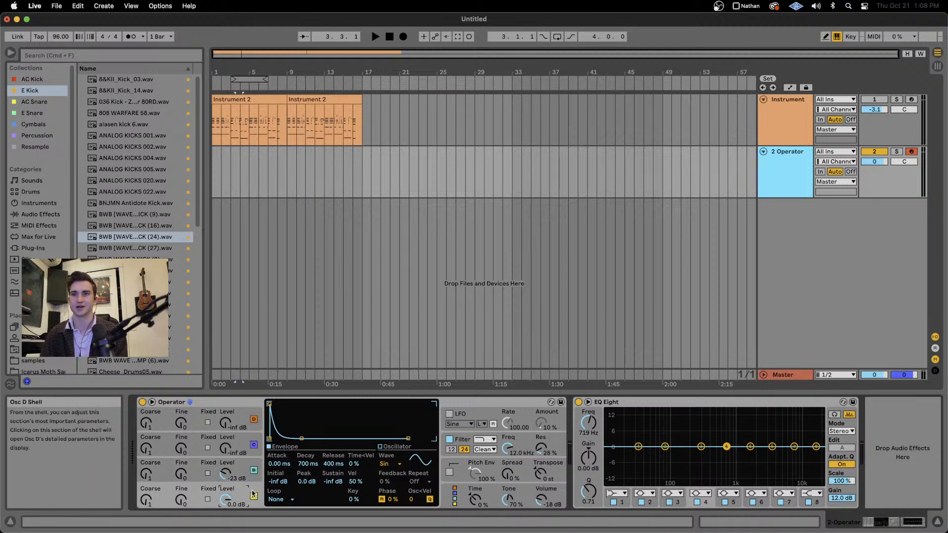
left_click(242, 473)
left_click_drag(298, 423, 284, 438)
left_click_drag(235, 478, 235, 461)
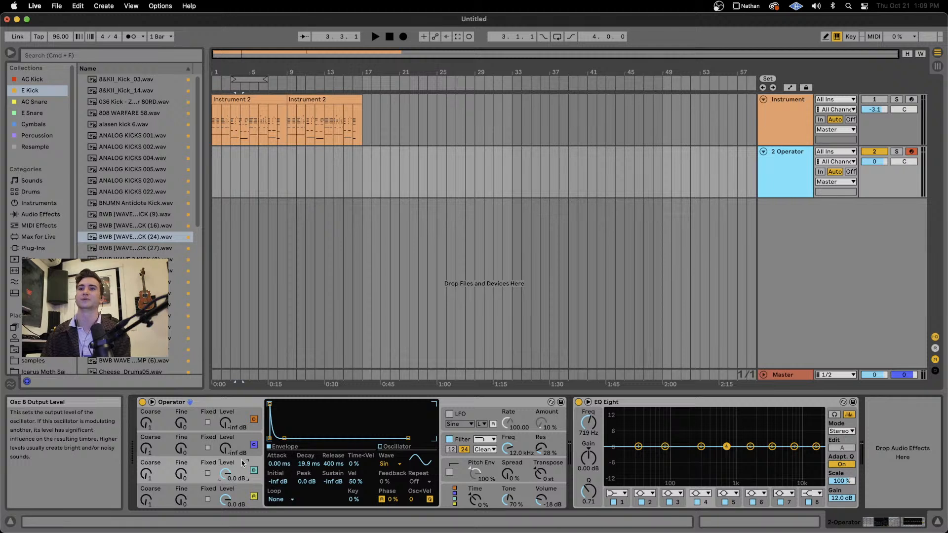
Try a 51.7 ms decay on oscillator B, lower its level to -9.4 dB, and shorten the decay to 36.1 ms.
left_click_drag(284, 439, 289, 439)
key("space")
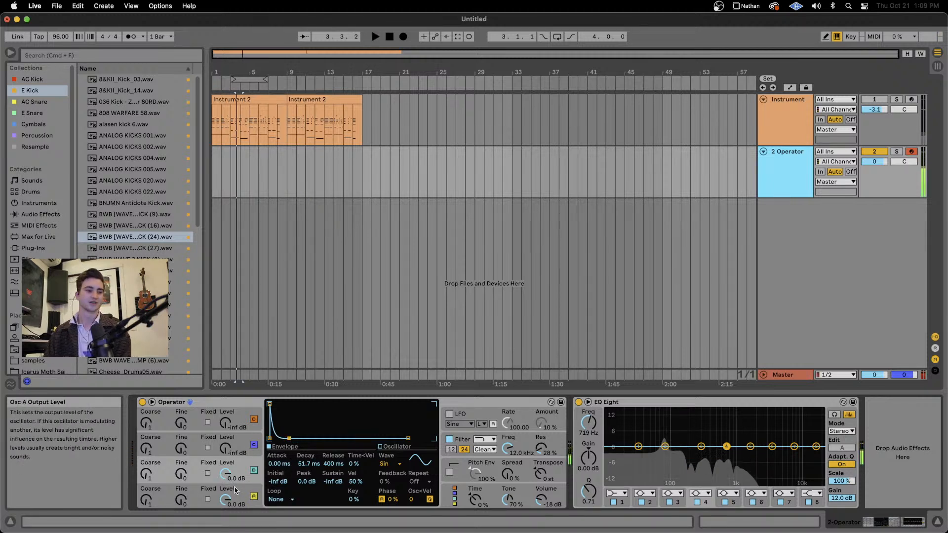
left_click_drag(225, 474, 226, 486)
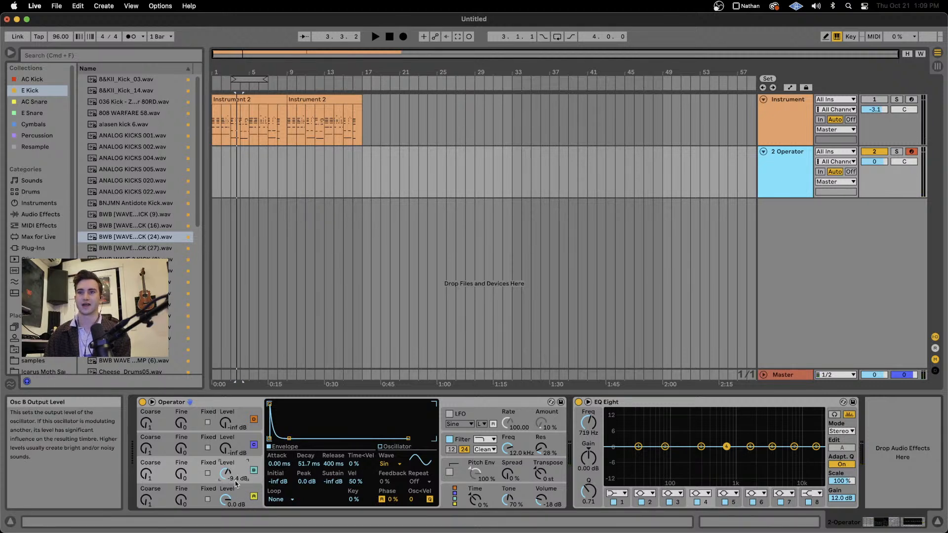
left_click_drag(289, 437, 287, 438)
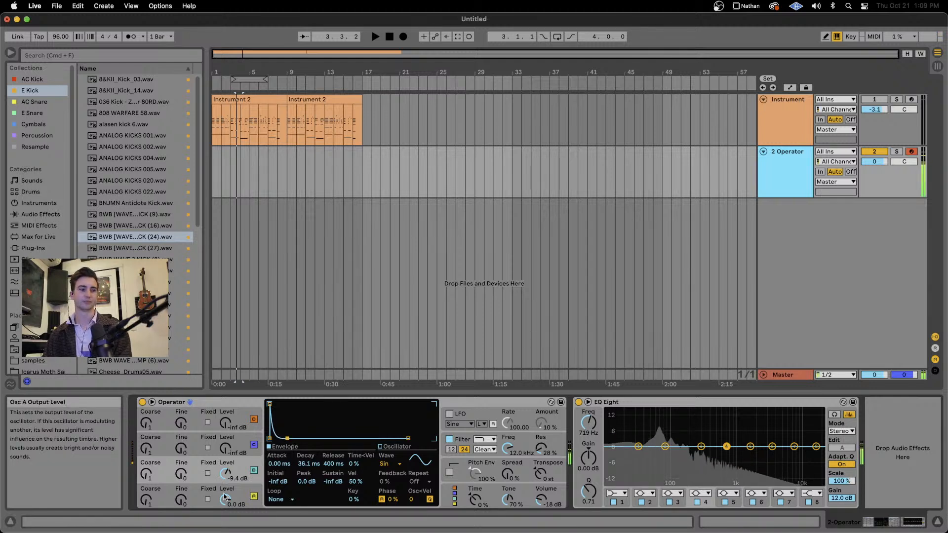
Try oscillator B's level at -32 dB and 0.0 dB, set it to -13 dB, and compare the sound with the oscillator off and on.
mouse_move(226, 474)
left_mouse_down()
mouse_move(226, 463)
mouse_move(226, 486)
left_mouse_up()
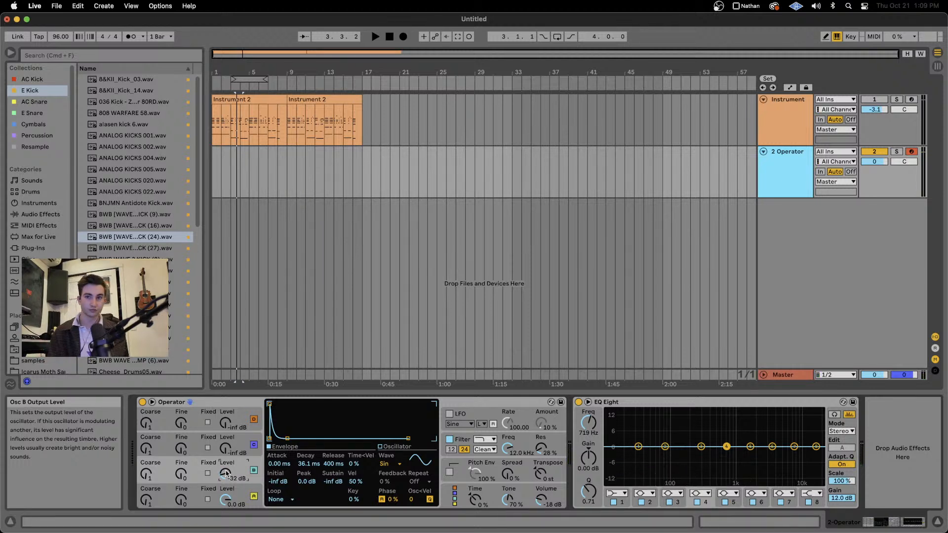
left_click_drag(227, 486, 229, 464)
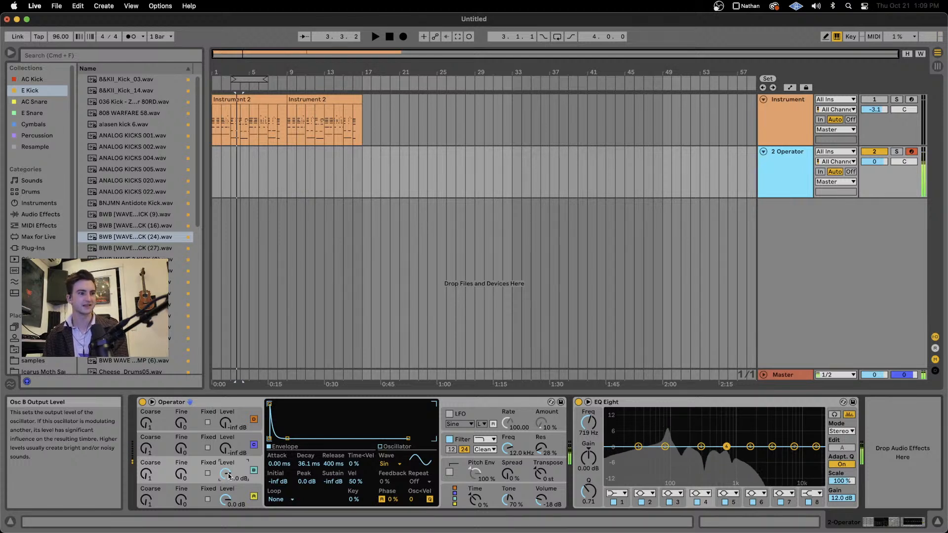
mouse_move(228, 476)
left_mouse_down()
mouse_move(228, 486)
mouse_move(228, 477)
left_mouse_up()
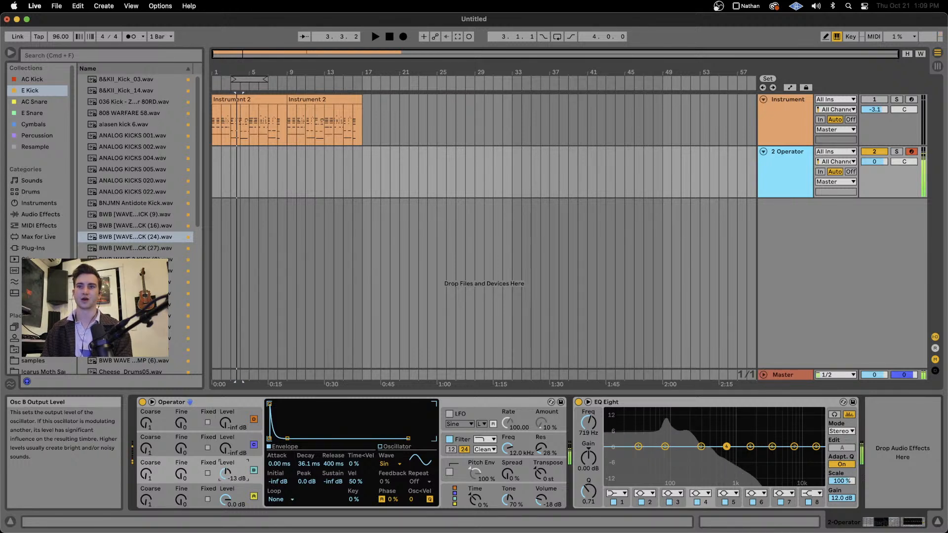
left_click(254, 471)
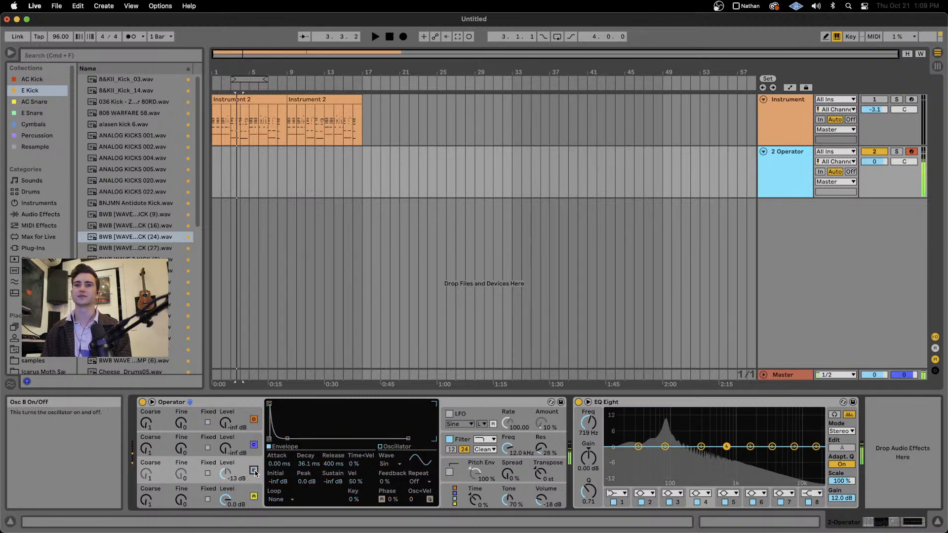
left_click(254, 471)
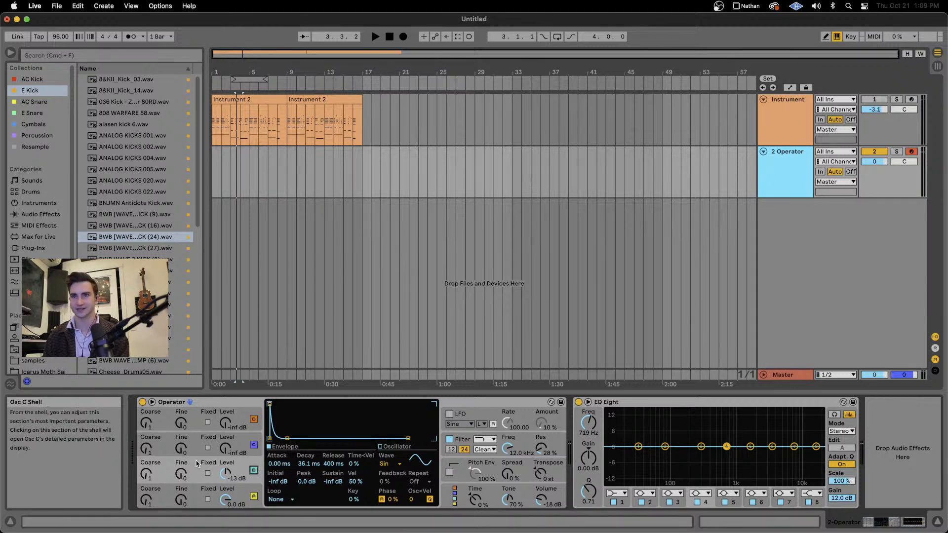
Enable the pitch envelope with an amount of 46 %, view oscillator B's envelope, and return to the pitch envelope's settings.
left_click(449, 471)
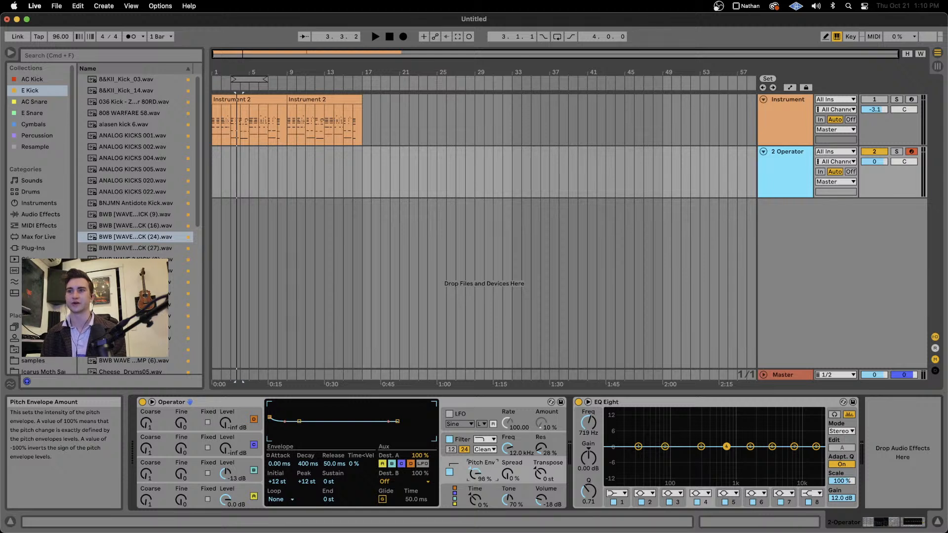
left_click_drag(475, 473, 475, 498)
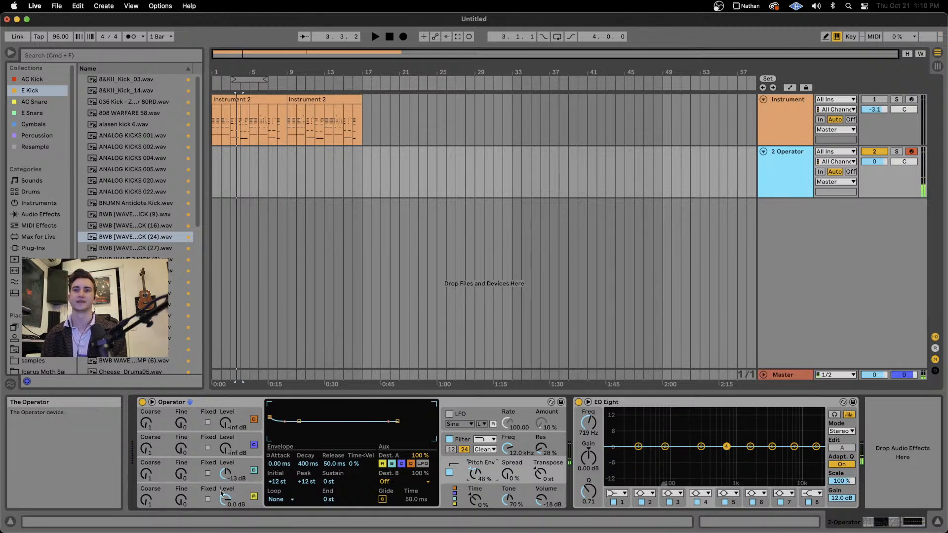
left_click(232, 468)
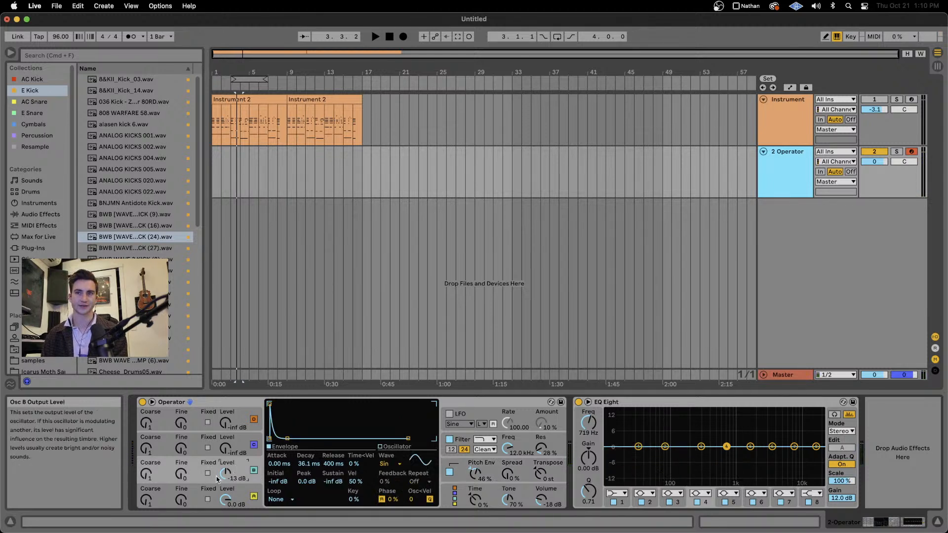
left_click(476, 473)
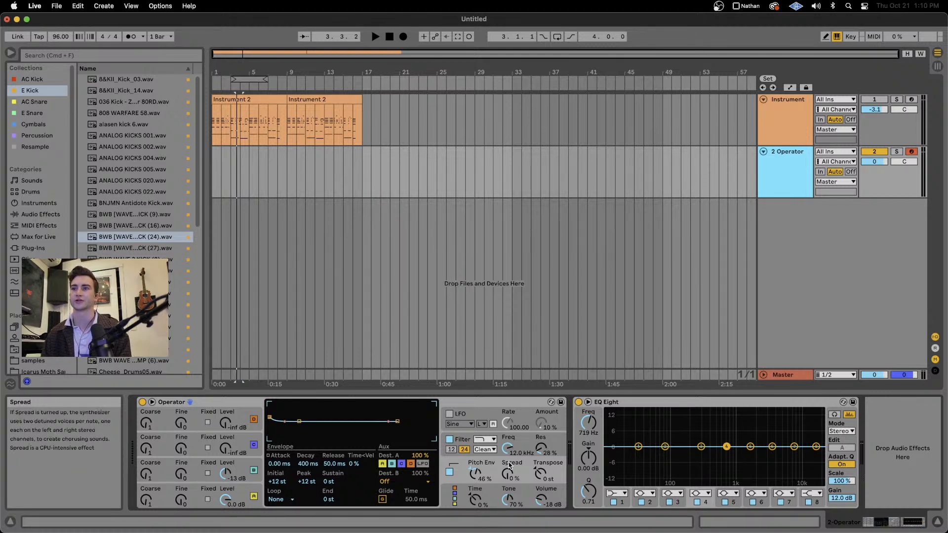
Set the pitch envelope amount to 39 %, its peak to +40 st, and its decay to 95.2 ms.
left_click(479, 472)
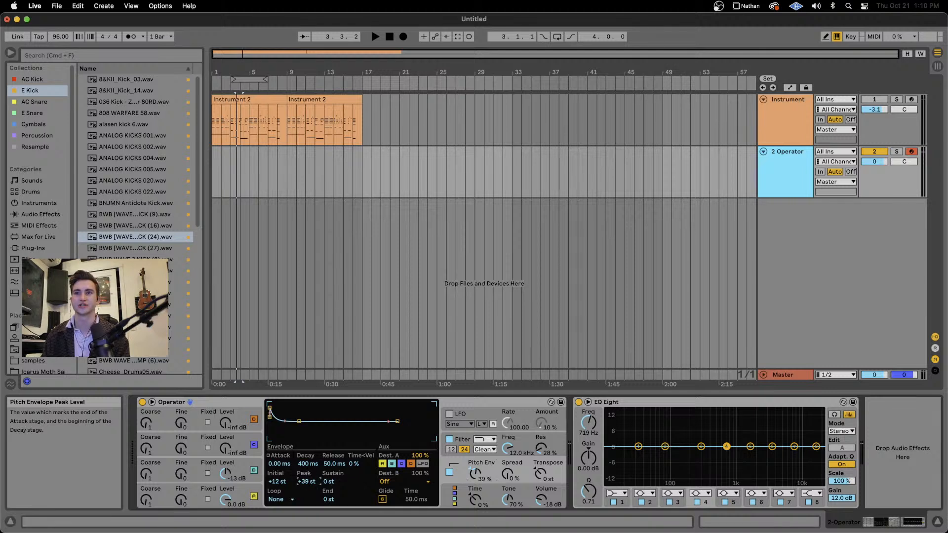
left_click_drag(306, 482, 306, 479)
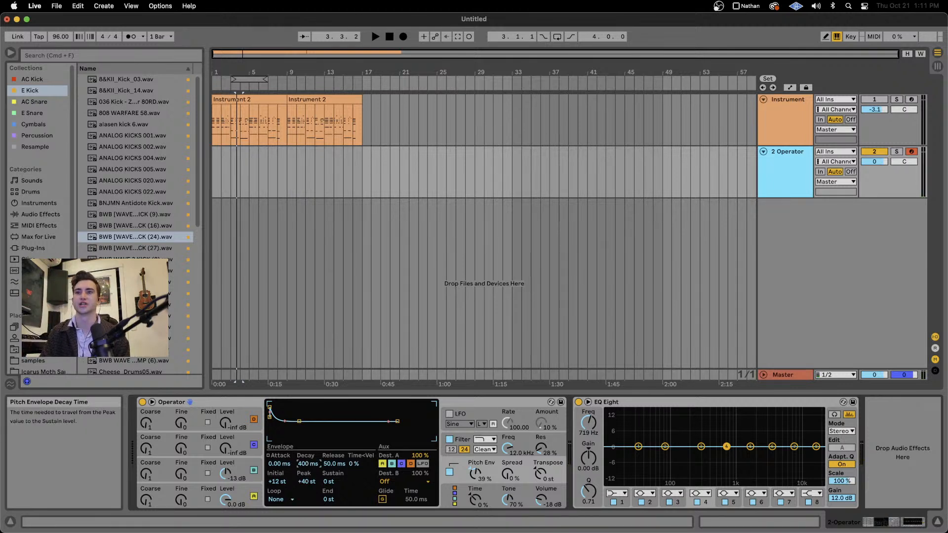
mouse_move(308, 464)
left_mouse_down()
mouse_move(309, 483)
mouse_move(309, 475)
left_mouse_up()
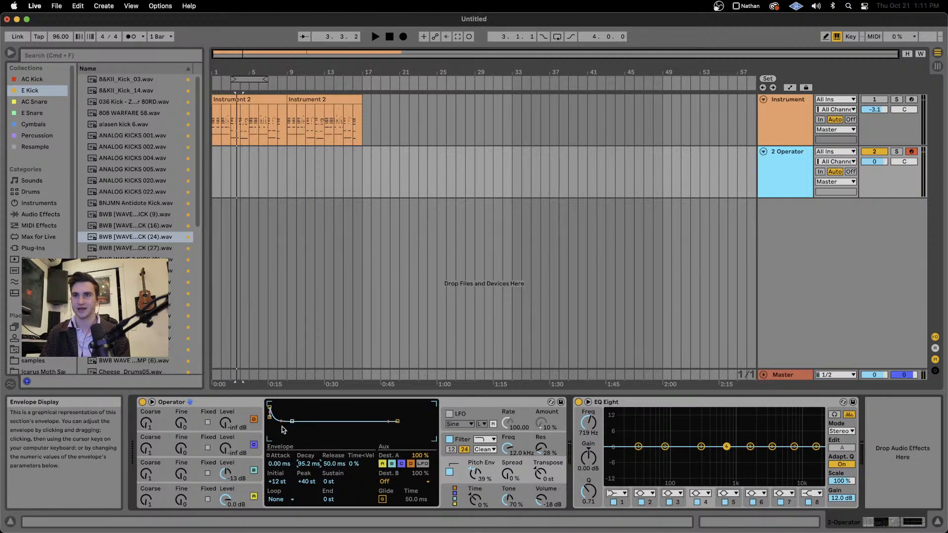
Try pitch envelope sustain levels of -10 st and -12 st, reset the sustain to 0 st, and lower the peak to +26 st.
left_click_drag(329, 481, 329, 484)
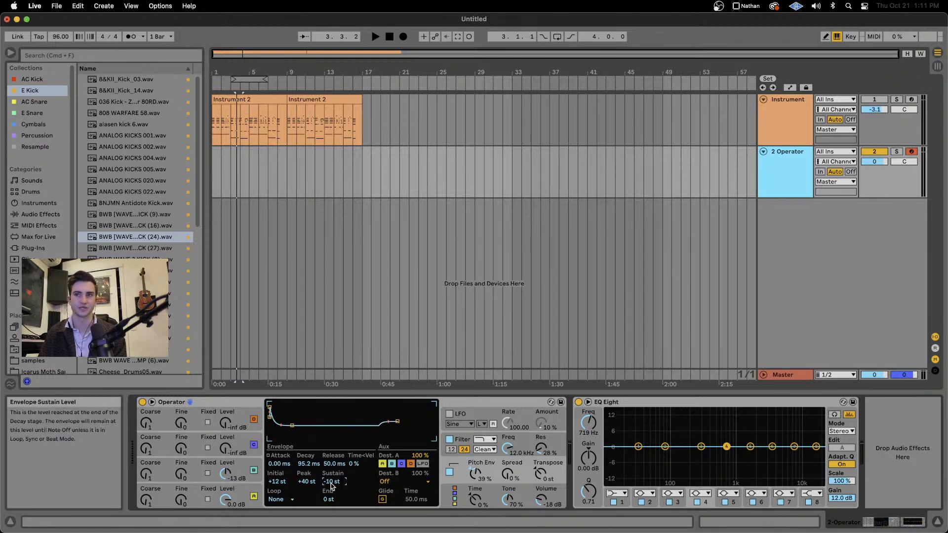
left_click_drag(329, 481, 329, 483)
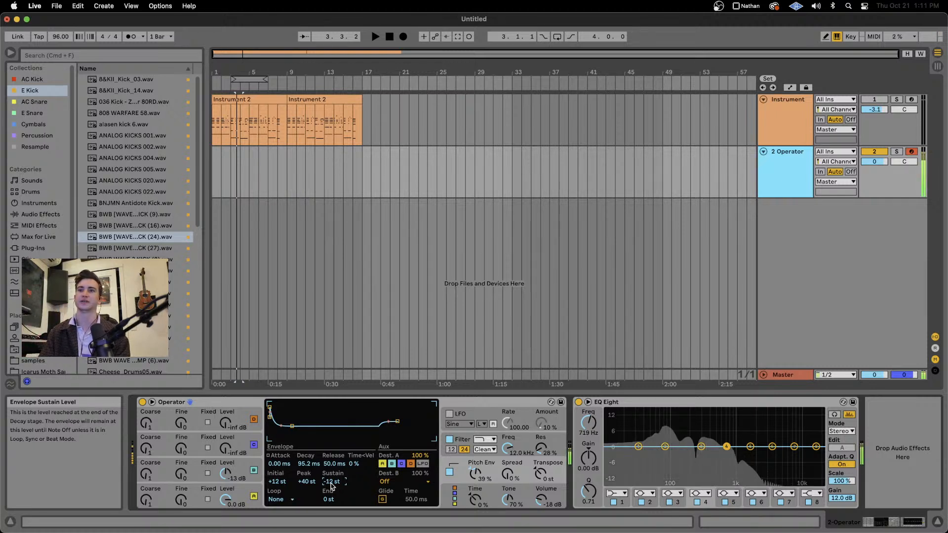
left_click(207, 506)
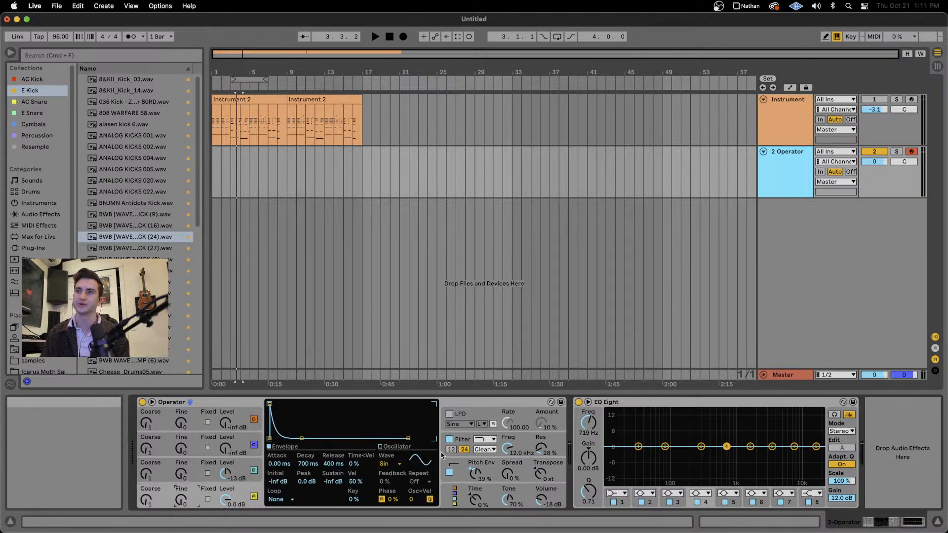
left_click(466, 470)
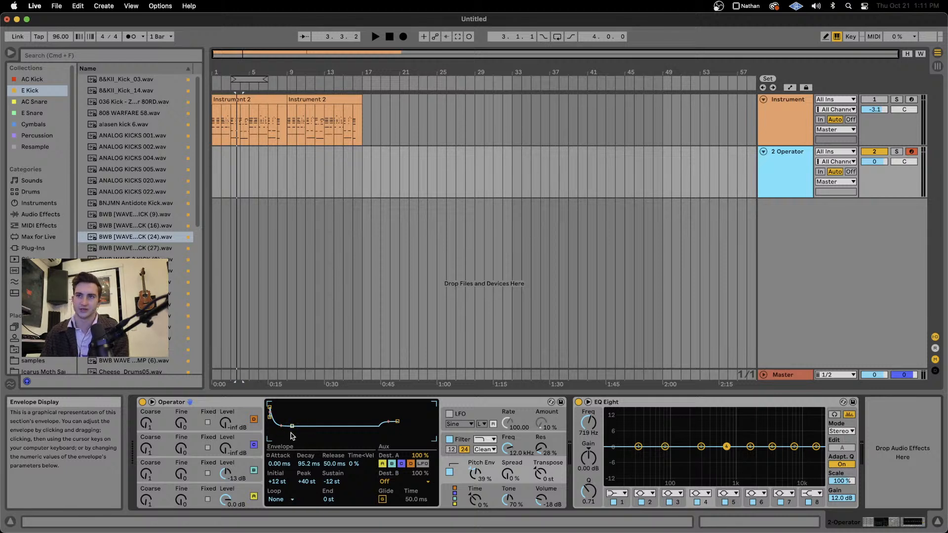
left_click(334, 483)
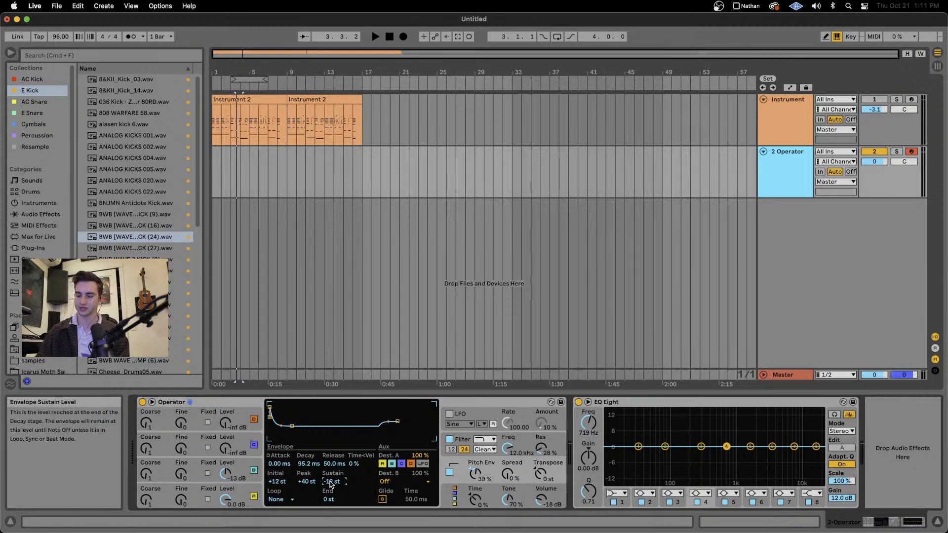
type("0")
key("Return")
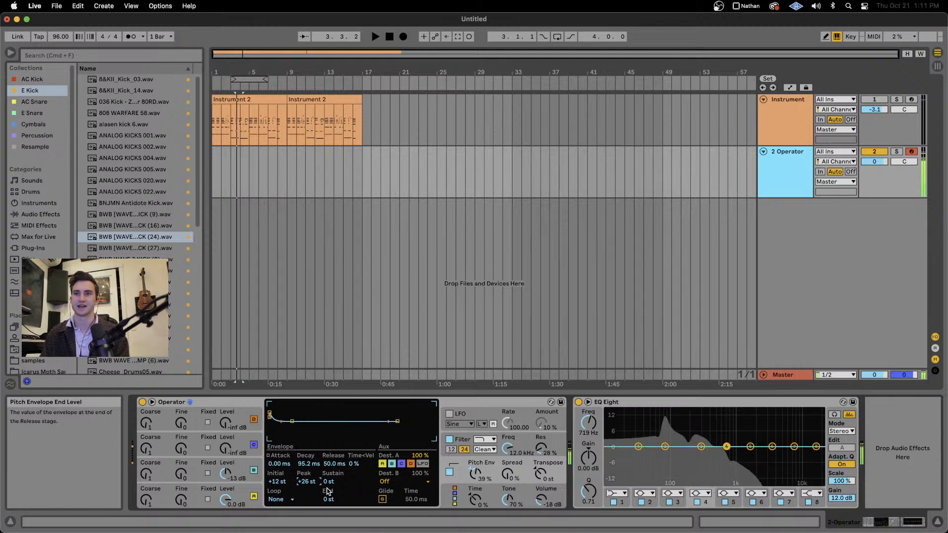
Lower the computer keyboard's octave range to C0–D1 and play low notes to audition the kick.
key("z")
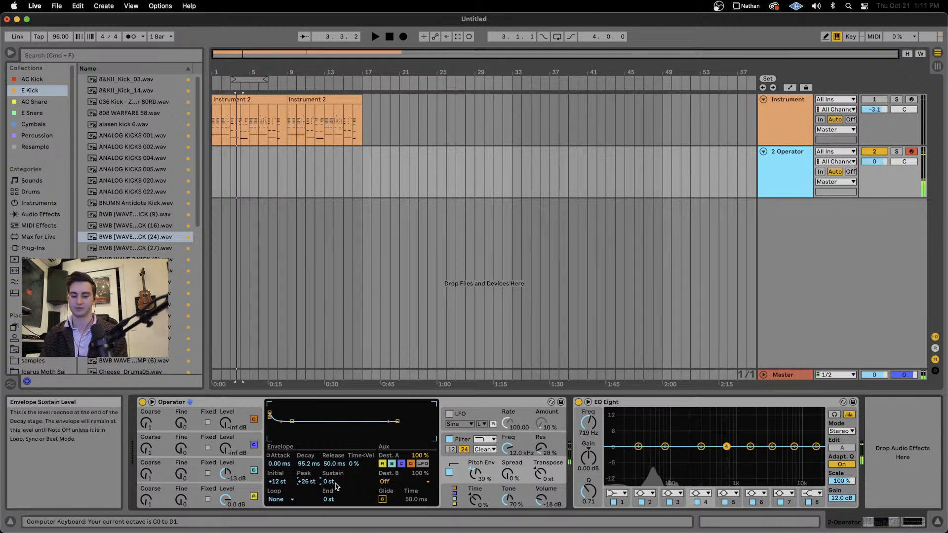
key("h")
key("g")
key("g")
key("g")
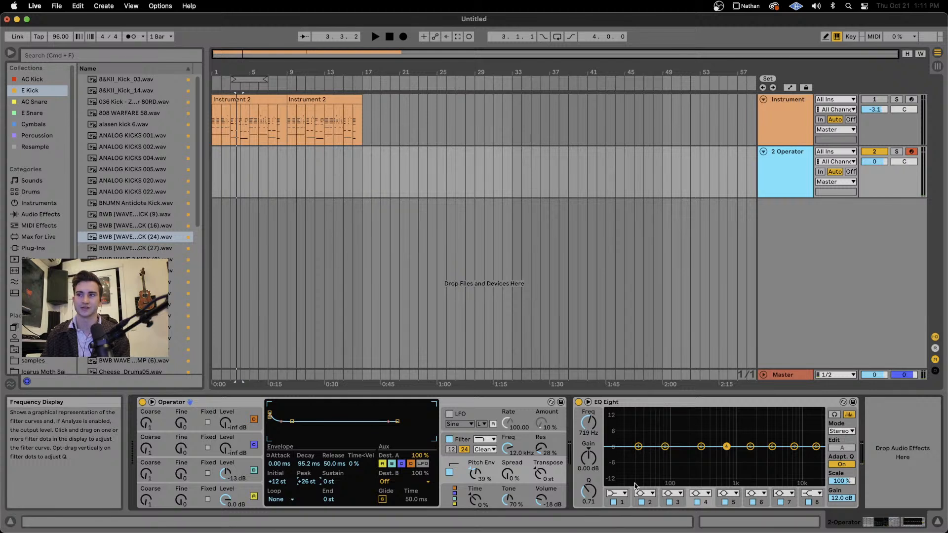
key("g")
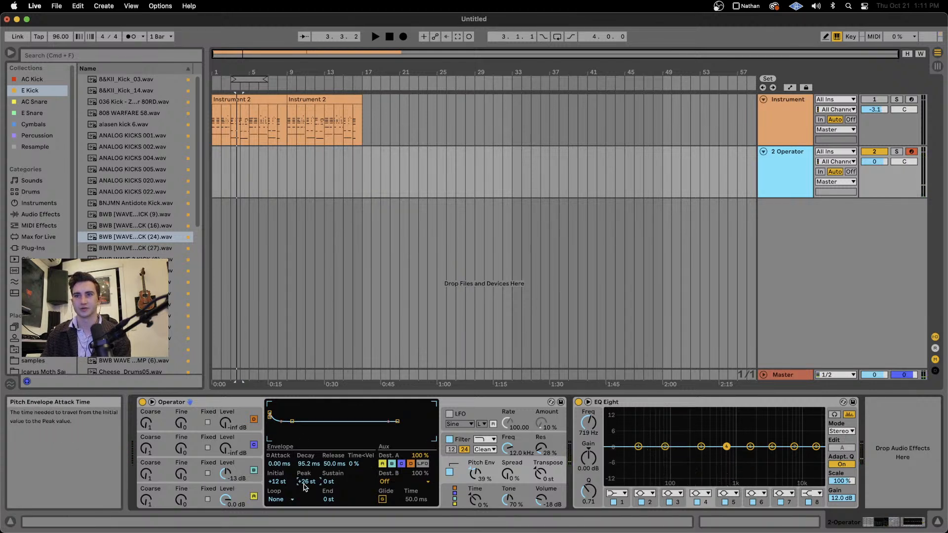
key("g")
Try a pitch envelope peak of +48 st, lower it to +20 st, and lengthen the decay to 869 ms.
left_click_drag(307, 483, 307, 462)
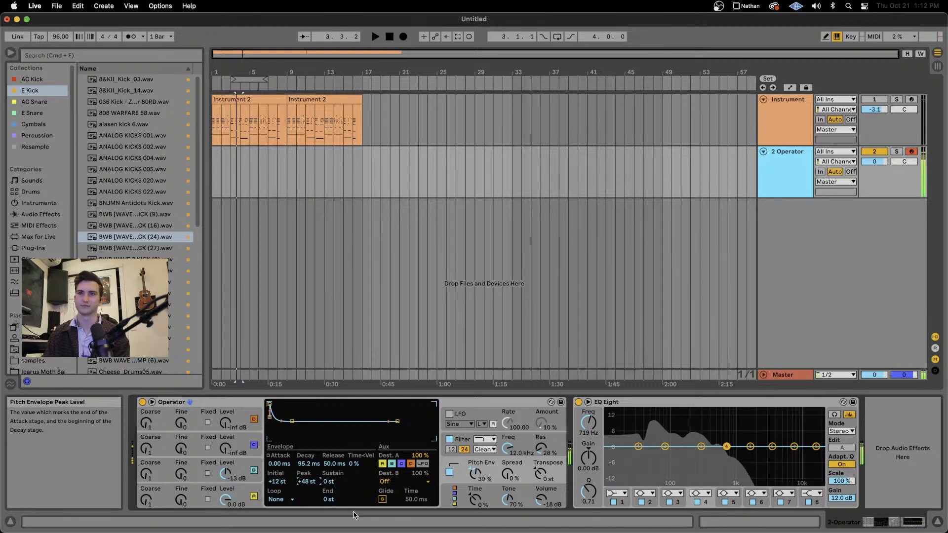
left_click_drag(308, 486, 308, 499)
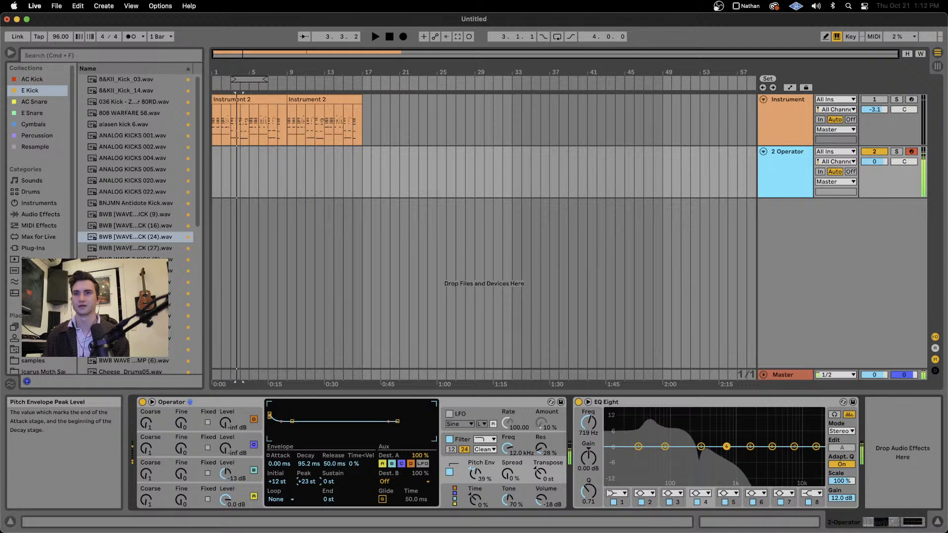
mouse_move(308, 464)
left_mouse_down()
mouse_move(309, 441)
mouse_move(307, 467)
left_mouse_up()
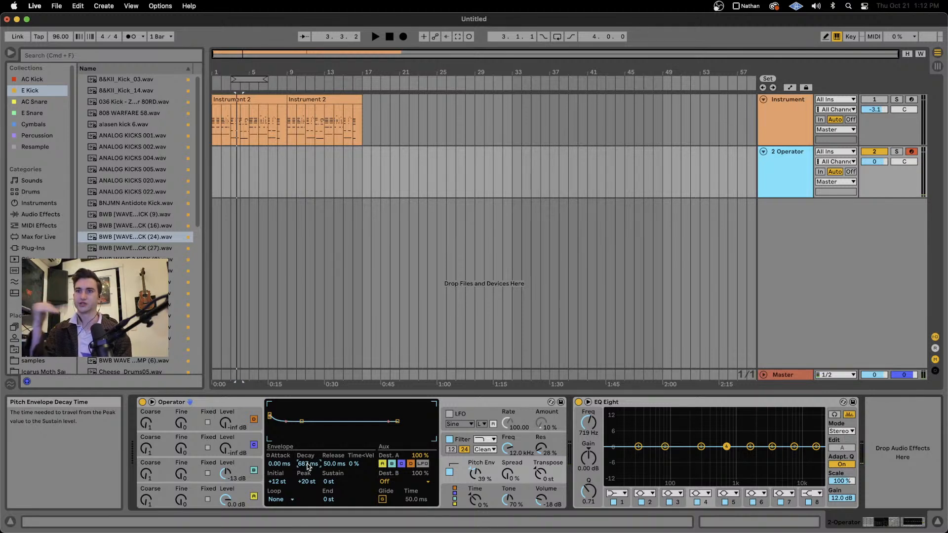
left_click_drag(308, 466, 309, 456)
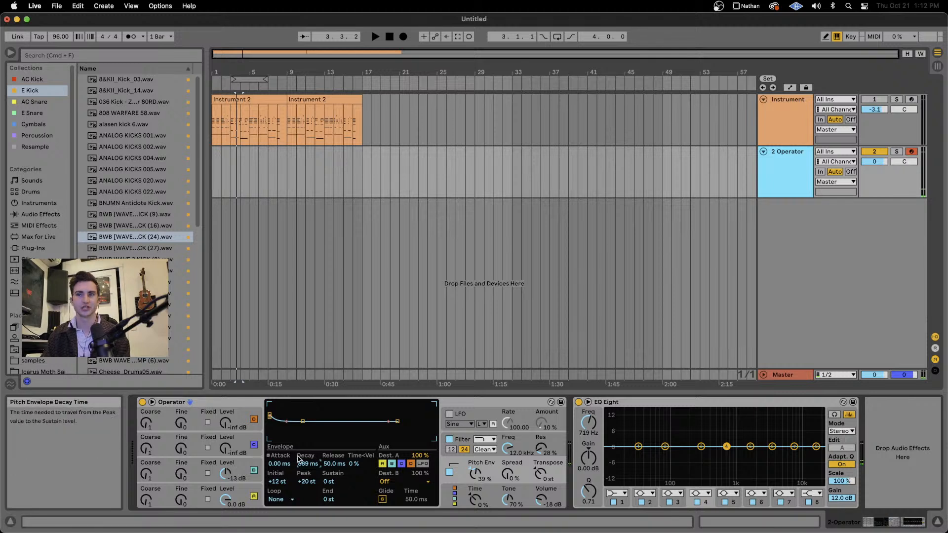
Set oscillator A's decay to 969 ms and shorten the pitch envelope's decay to 447 ms.
left_click(258, 492)
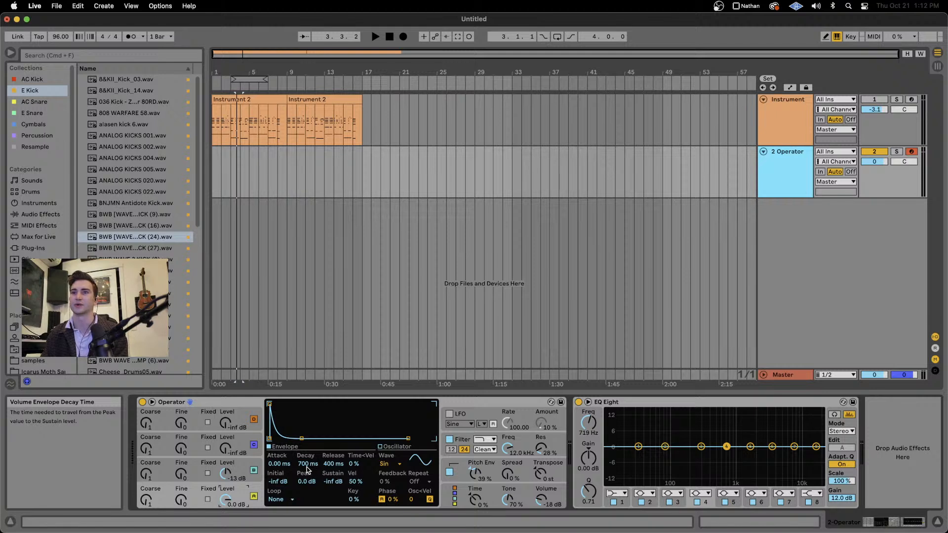
left_click_drag(306, 467, 306, 476)
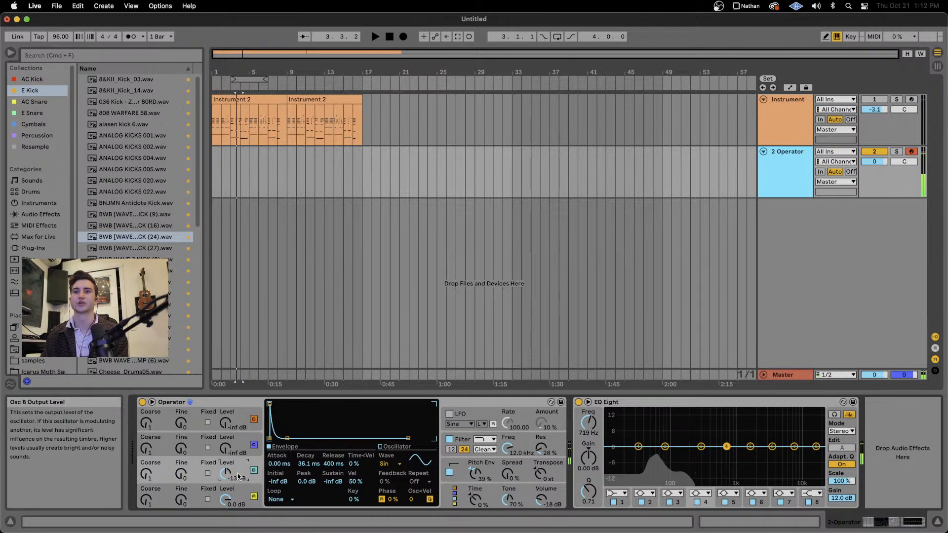
left_click(247, 497)
left_click(497, 476)
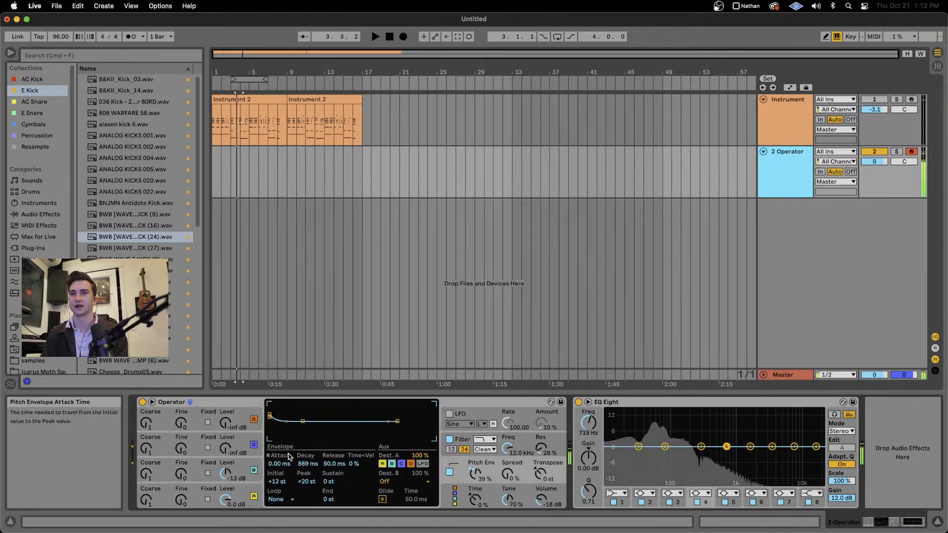
left_click_drag(307, 464, 305, 472)
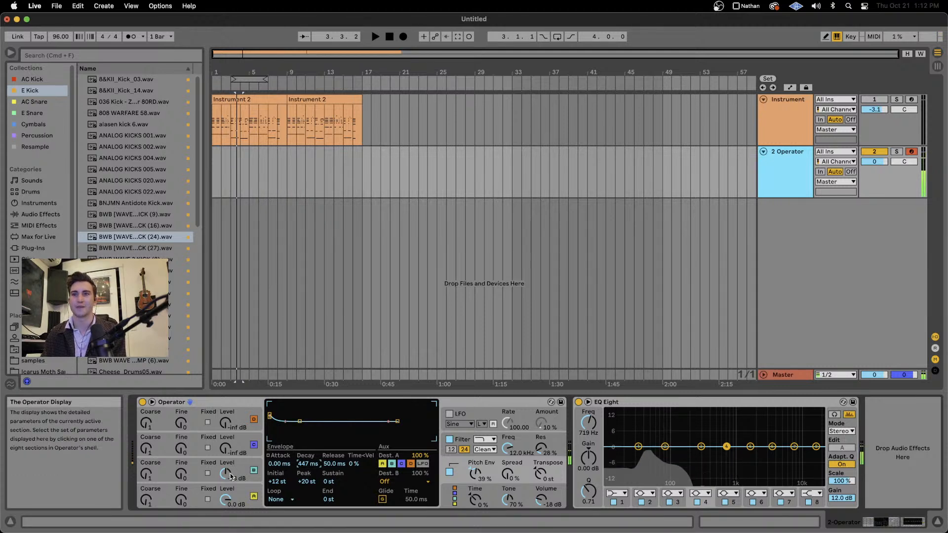
Show oscillator A's waveform editor with 16 partials and draw extra low harmonics above the fundamental.
left_click(242, 491)
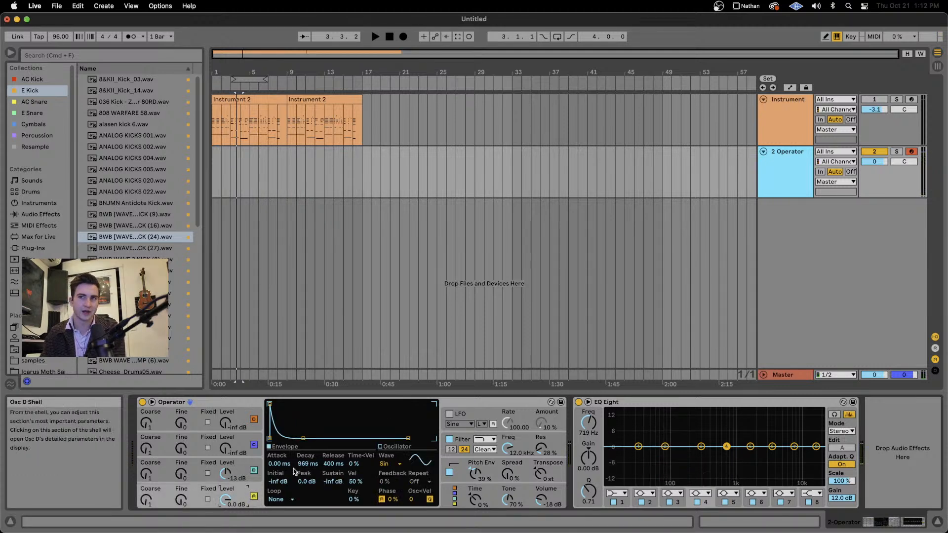
left_click(380, 446)
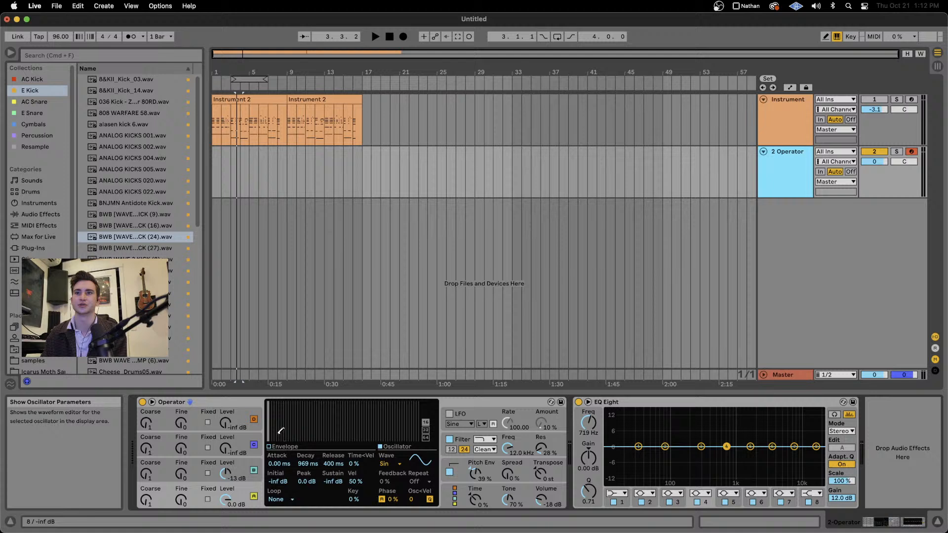
left_click(425, 430)
left_click(426, 423)
mouse_move(287, 410)
left_mouse_down()
mouse_move(302, 437)
mouse_move(322, 441)
left_mouse_up()
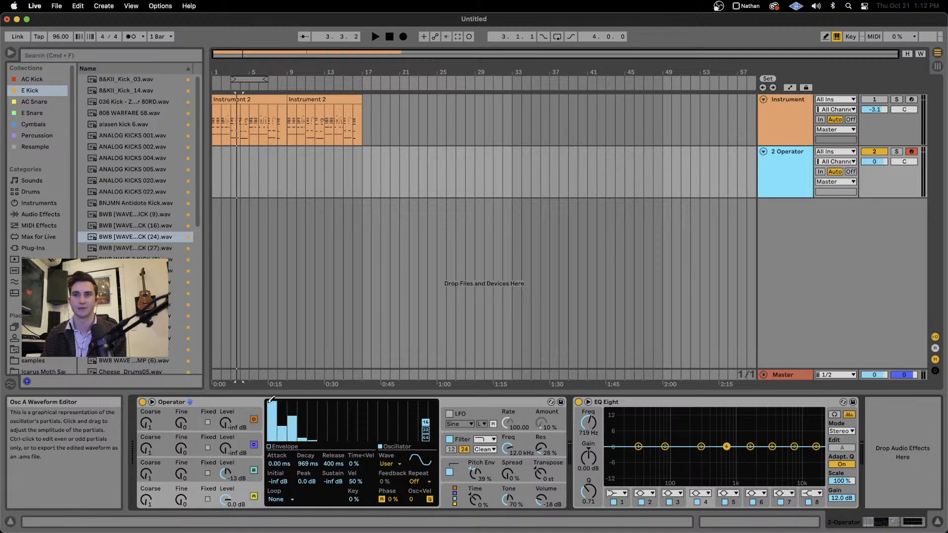
Try oscillator A's envelope with a -19 dB sustain and a 2.38 s decay.
left_click(243, 467)
left_click(243, 487)
left_click(279, 447)
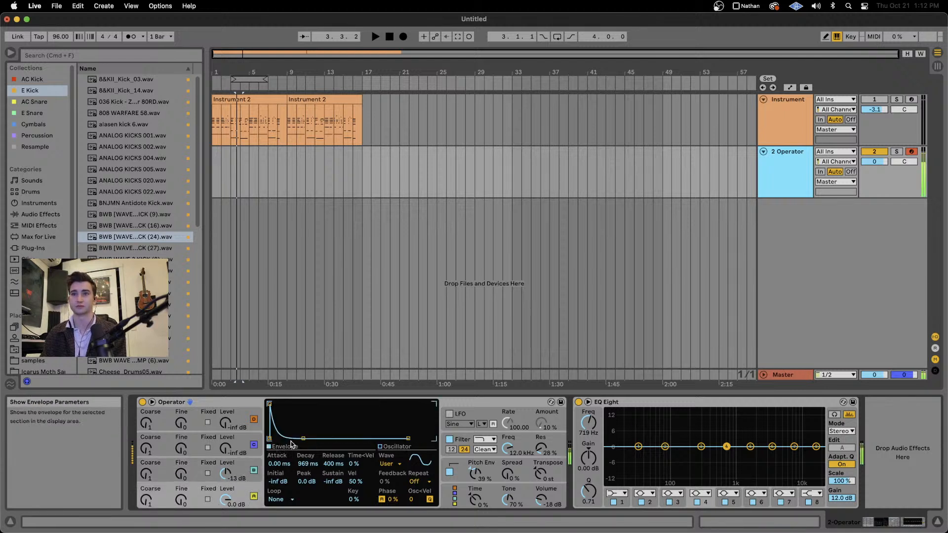
mouse_move(305, 439)
left_mouse_down()
mouse_move(306, 410)
mouse_move(309, 422)
left_mouse_up()
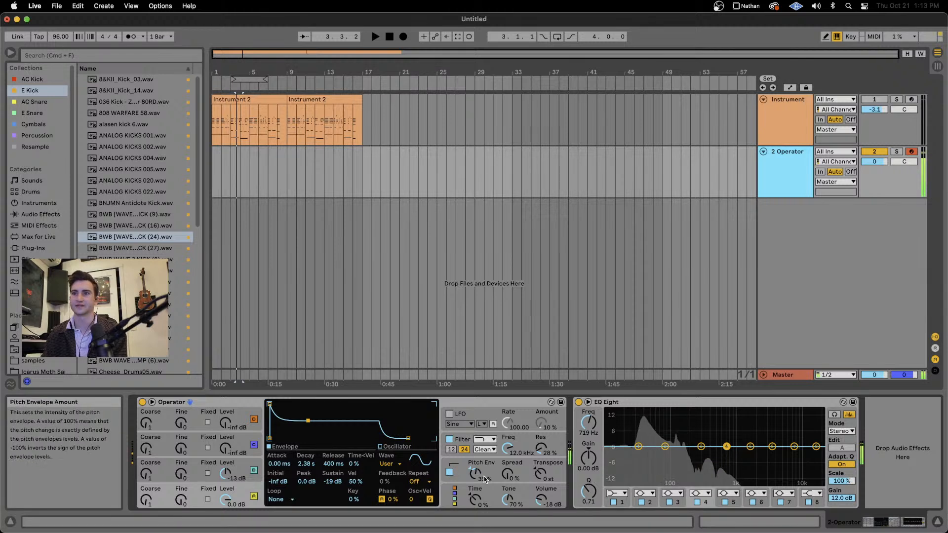
Try the pitch envelope at 100 % with decays of 1.49 s and 487 ms and a +27 st peak, auditioning it in the C0–D1 octave.
left_click_drag(480, 481, 475, 435)
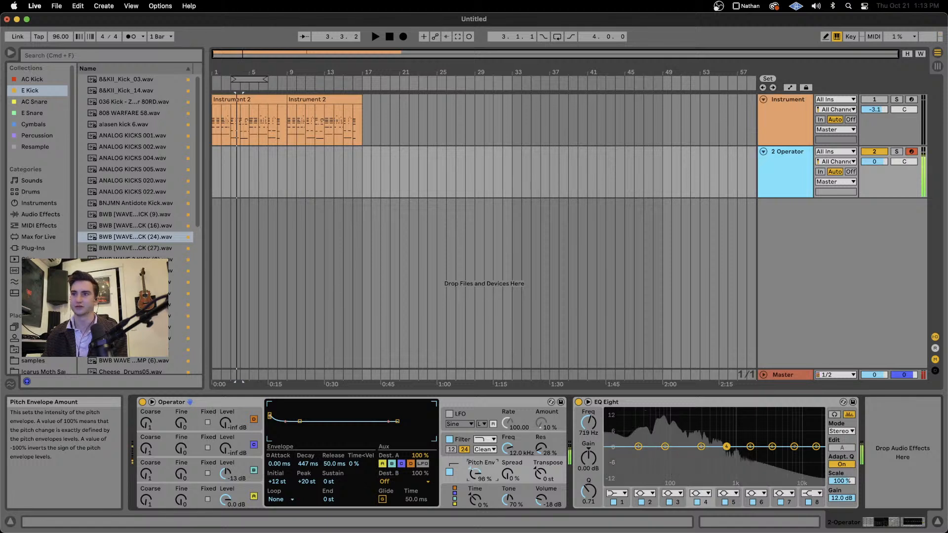
left_click_drag(307, 463, 307, 474)
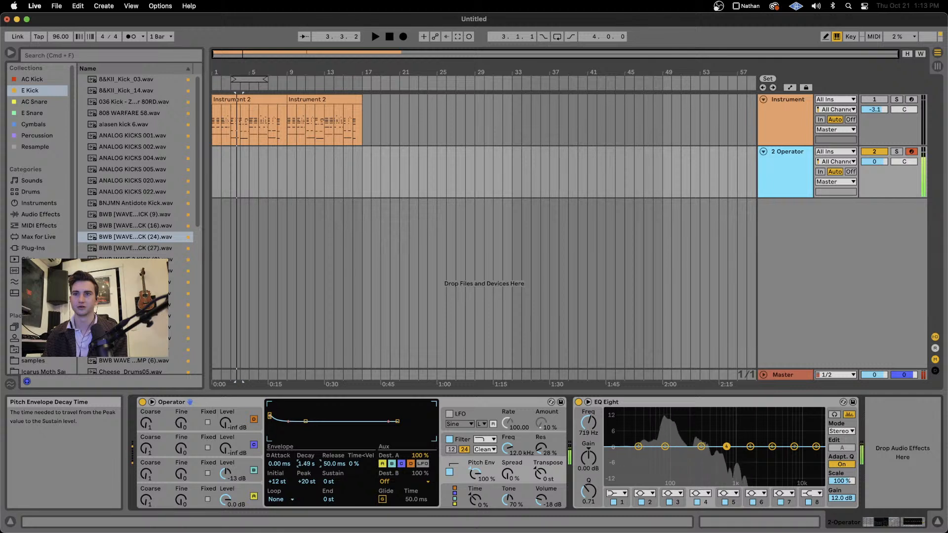
left_click_drag(304, 482, 305, 467)
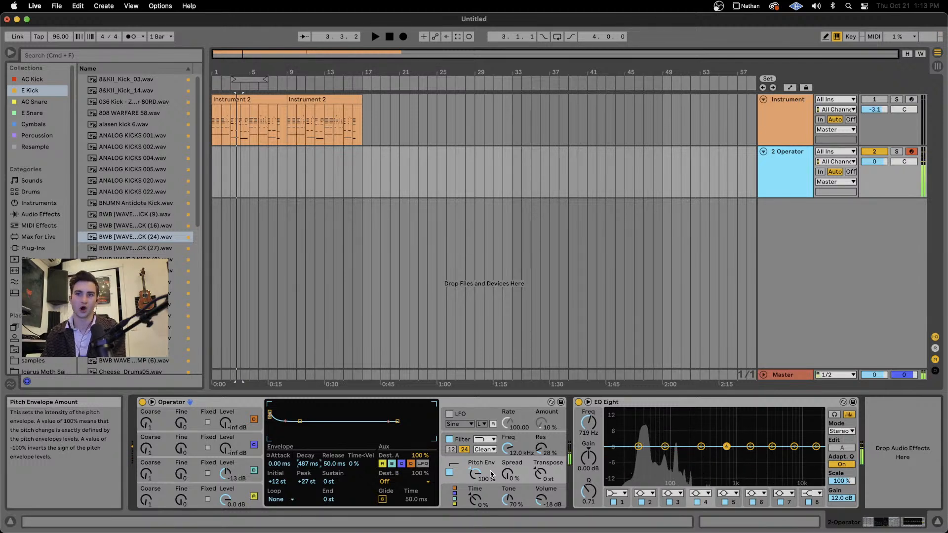
key("z")
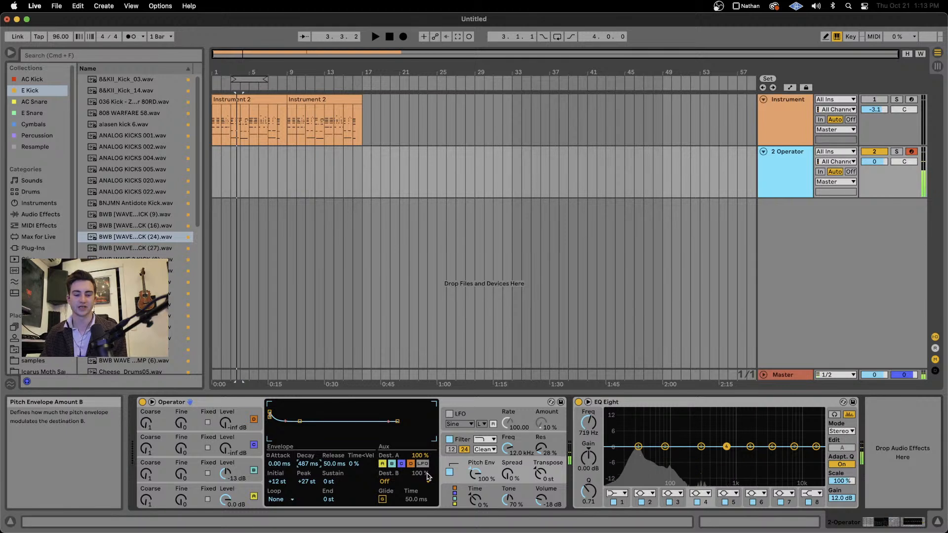
key("z")
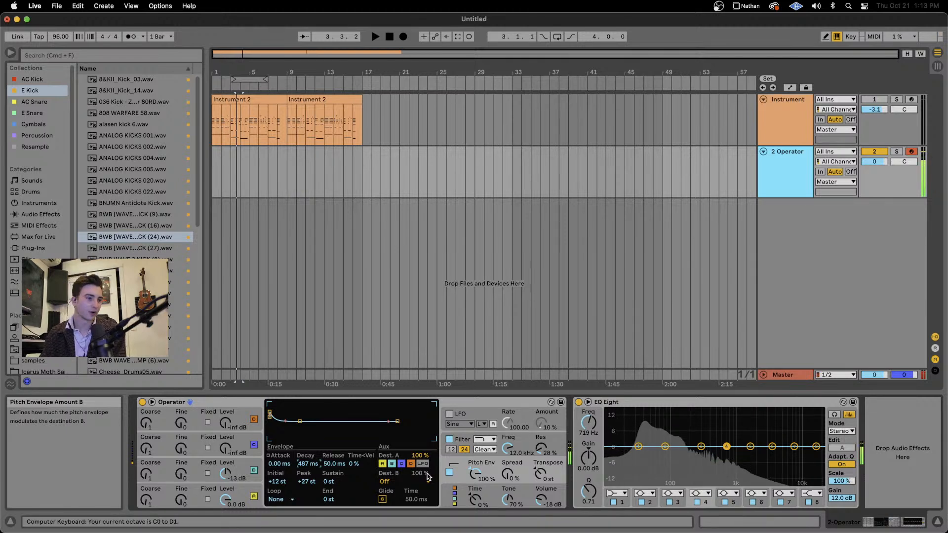
Return oscillator A's sustain to -inf dB with a 1.03 s decay, and reduce the pitch envelope amount to 29 %.
left_click(244, 492)
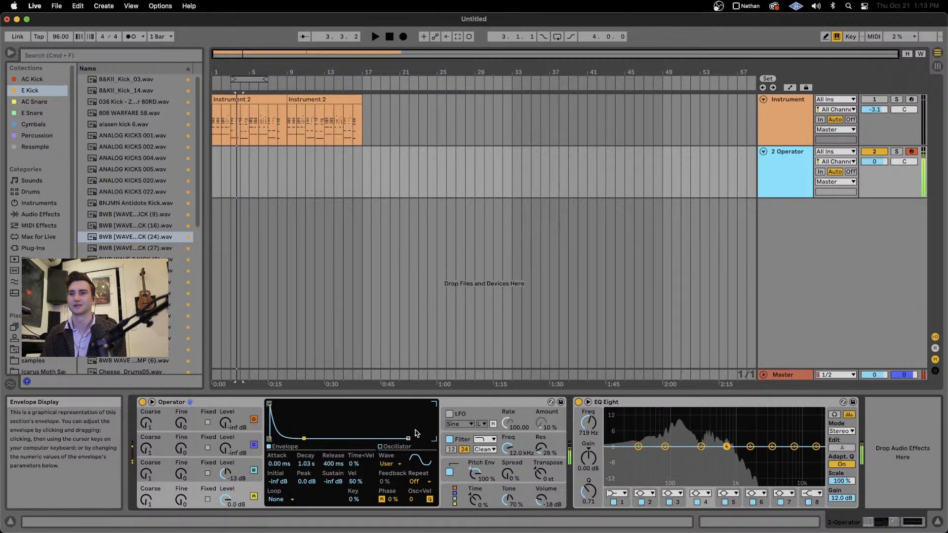
left_click_drag(475, 474, 476, 488)
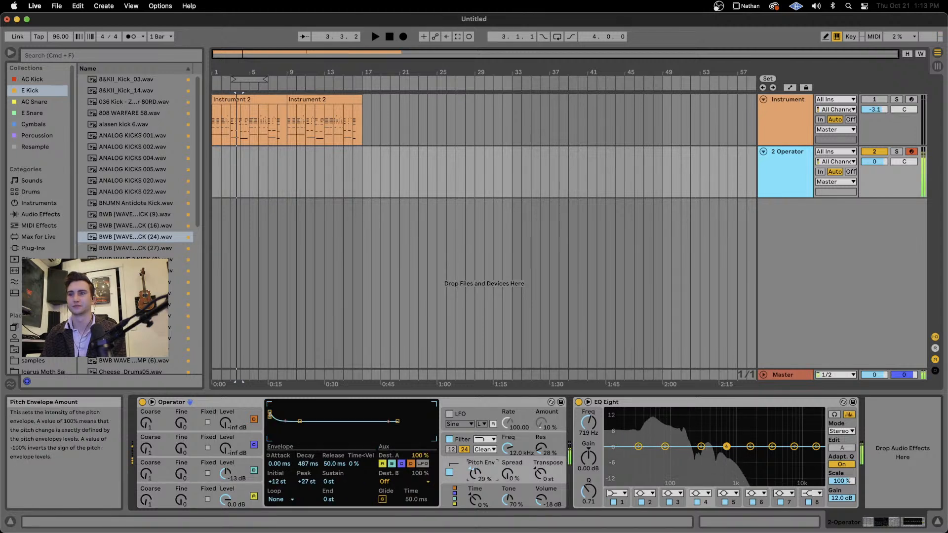
key("z")
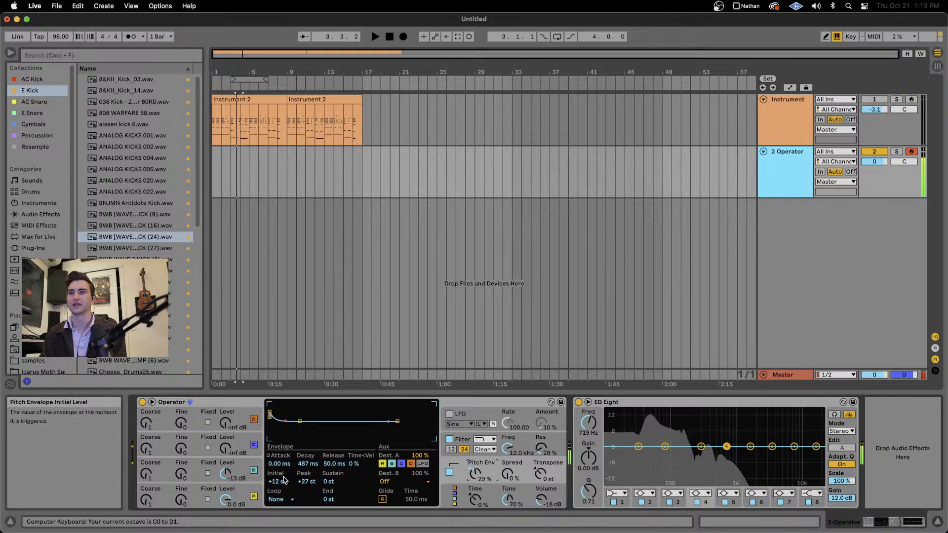
Set the pitch envelope's peak to +33 st, its decay to 317 ms, and its amount to 47 %.
left_click(238, 464)
left_click(451, 464)
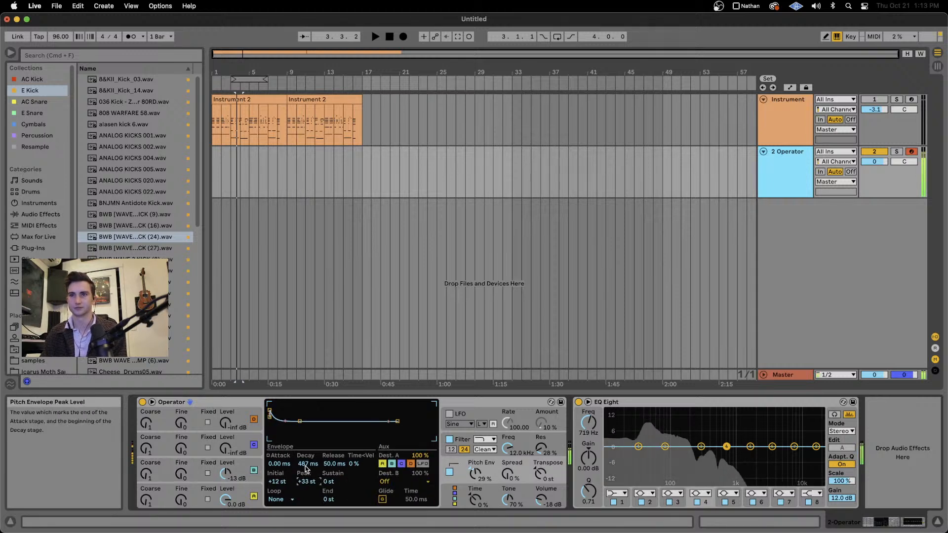
left_click_drag(305, 464, 305, 482)
left_click_drag(476, 460, 476, 452)
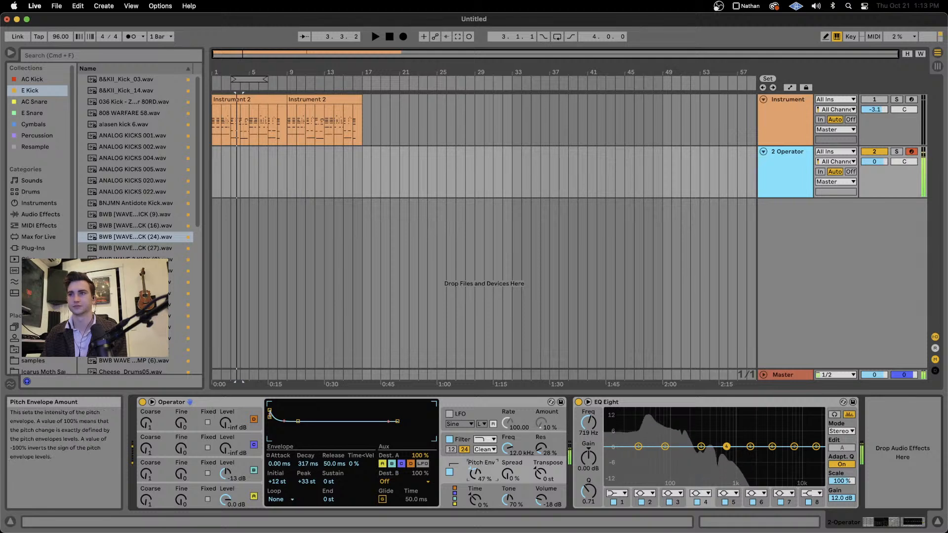
Try oscillator A's envelope with decays of 445 ms and 2.11 s, comparing it with the pitch envelope.
left_click(259, 505)
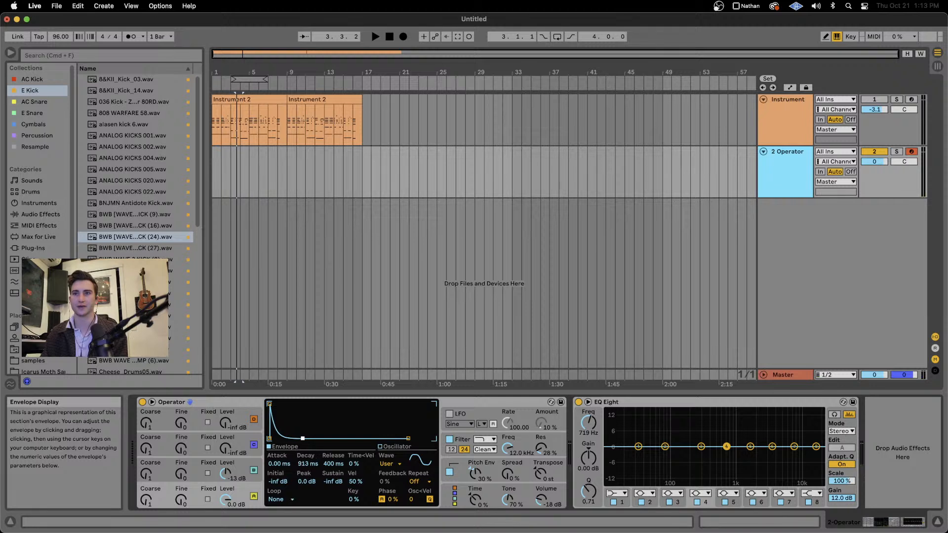
left_click_drag(303, 438, 297, 438)
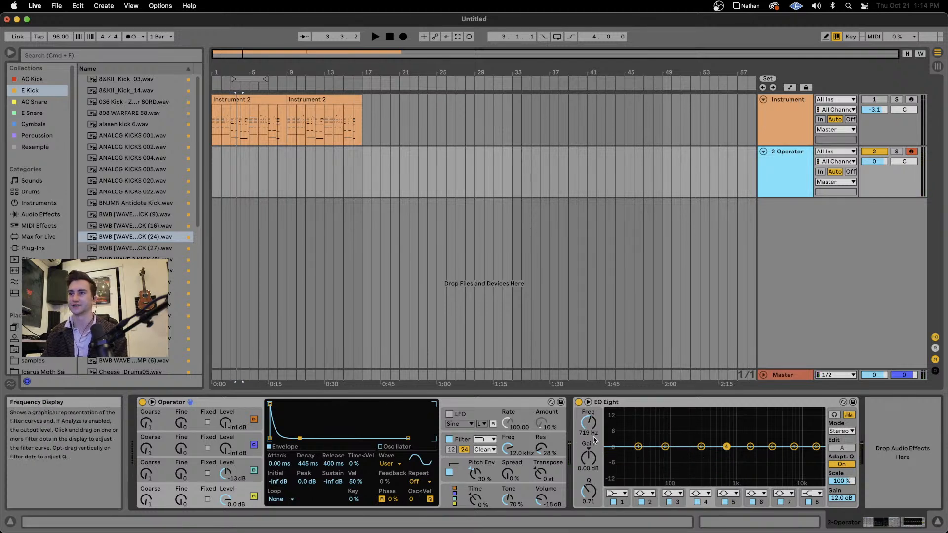
left_click(471, 475)
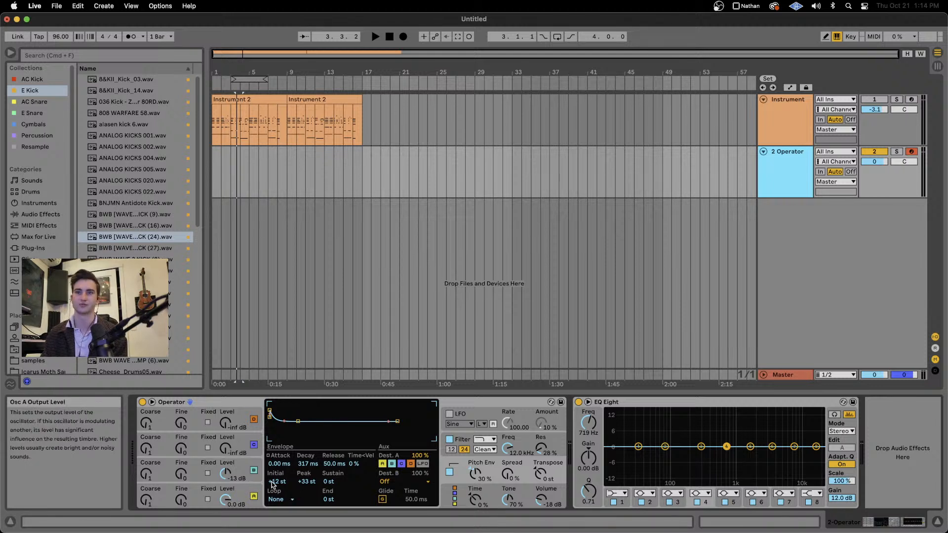
left_click(243, 491)
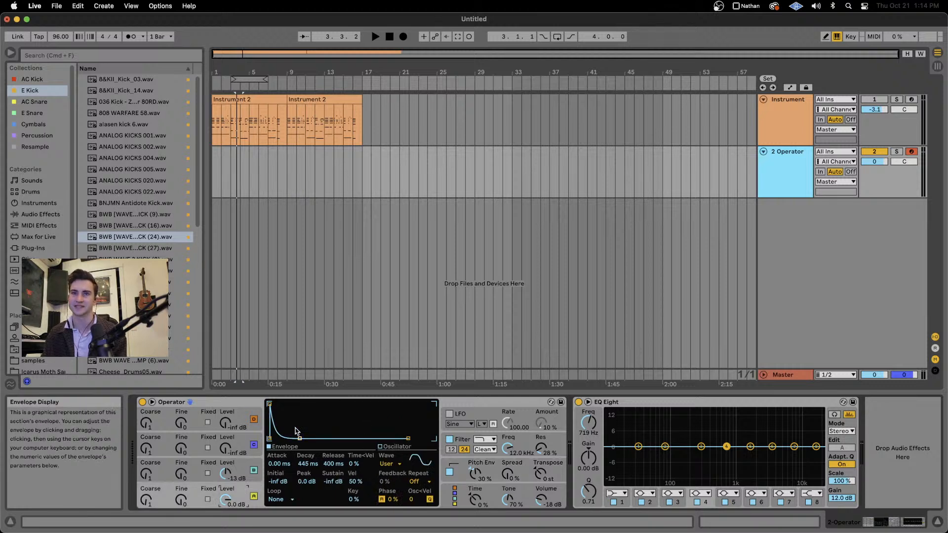
left_click_drag(300, 438, 307, 438)
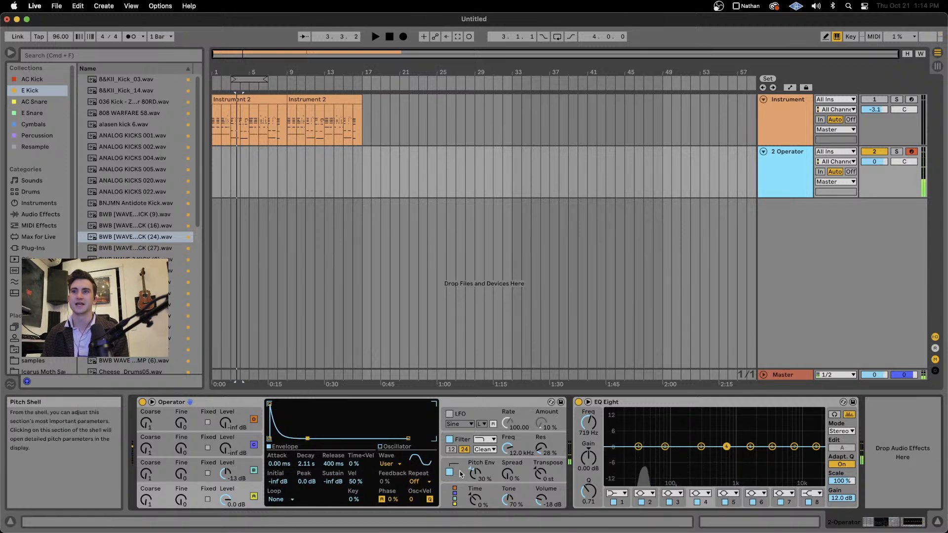
Try the pitch envelope with a 1.16 s decay and a -48 st sustain.
left_click(476, 469)
mouse_move(299, 421)
left_mouse_down()
mouse_move(304, 438)
mouse_move(288, 438)
mouse_move(302, 438)
left_mouse_up()
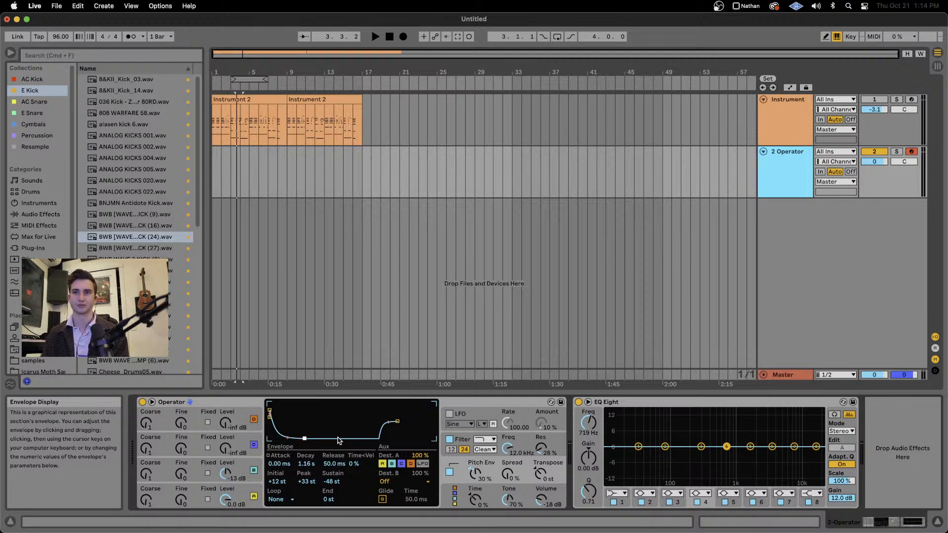
key("super+z")
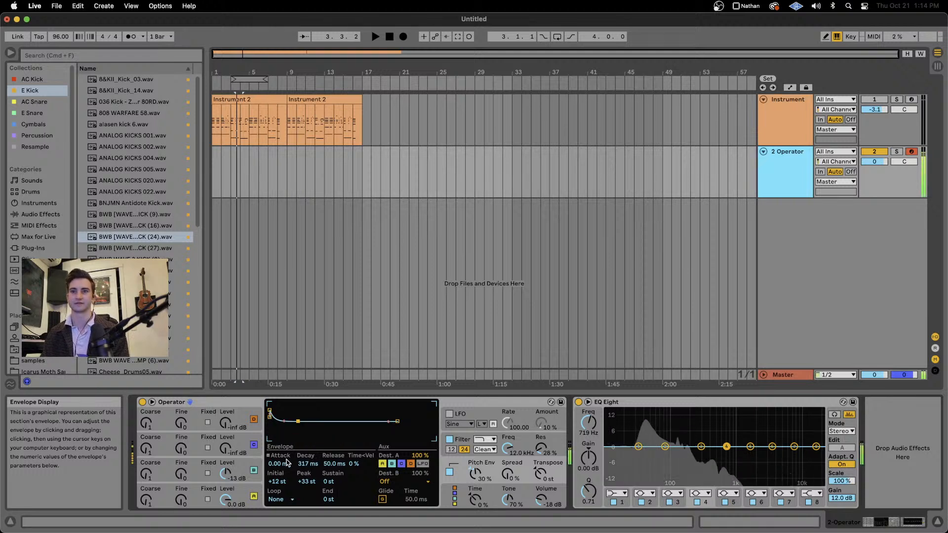
Set oscillator A's decay to 719 ms and the pitch envelope amount to 44 %, auditioning in the C0–D1 octave.
left_click(237, 496)
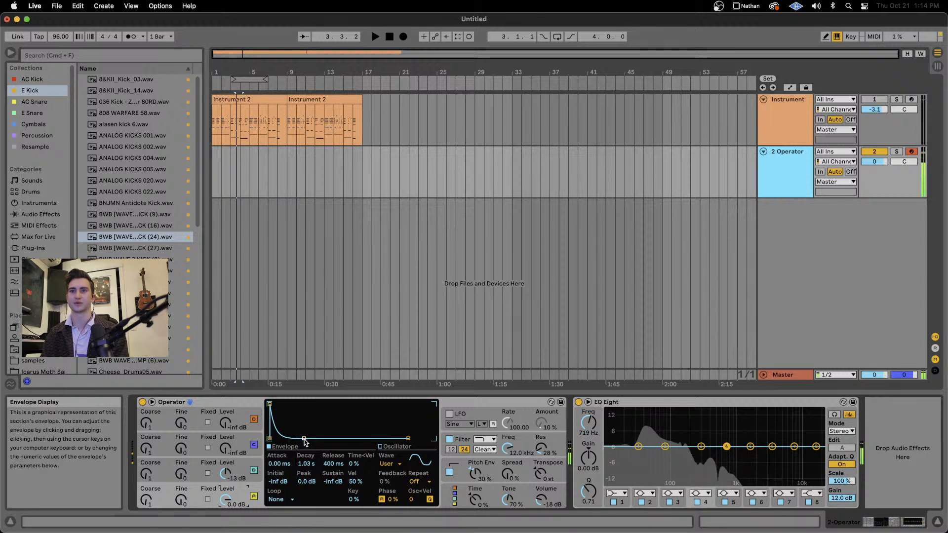
left_click_drag(302, 438, 302, 438)
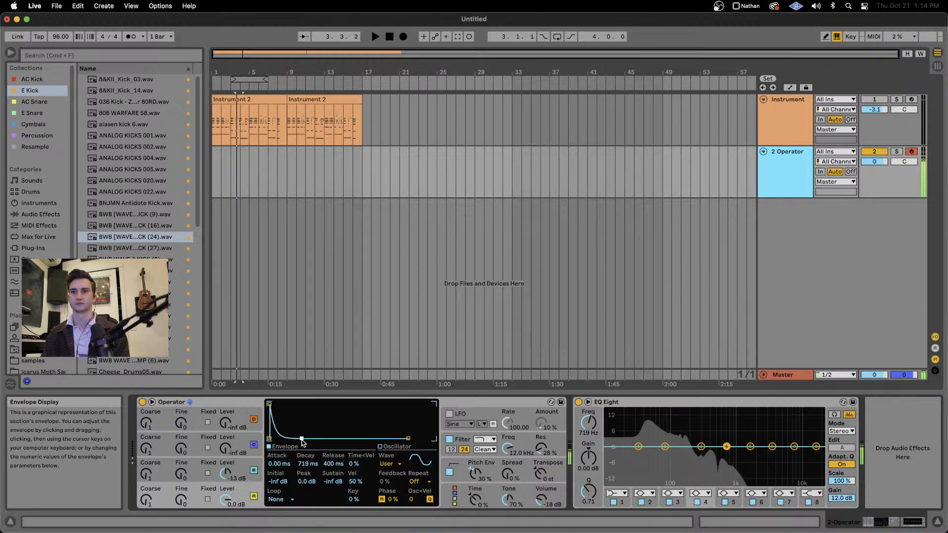
key("z")
key("x")
left_click_drag(476, 475, 476, 468)
key("z")
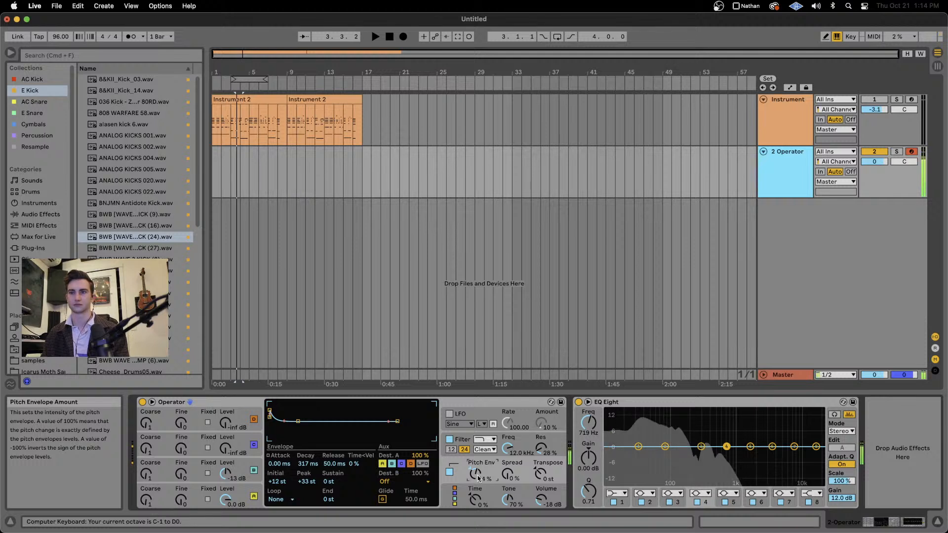
key("x")
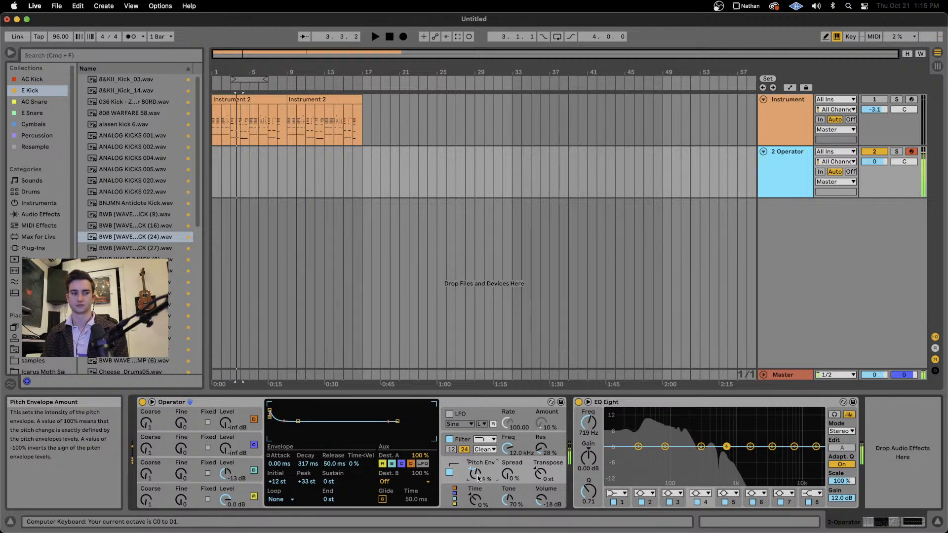
Check the notes of the first Instrument 2 clip and create an empty eight-bar MIDI clip beneath it on the 2 Operator track.
double_click(250, 124)
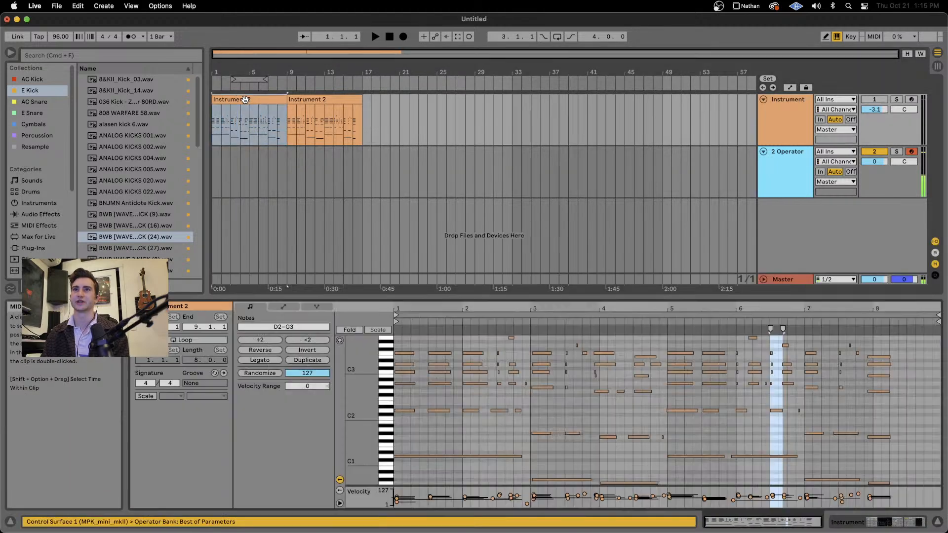
scroll(500, 417, "down", 4)
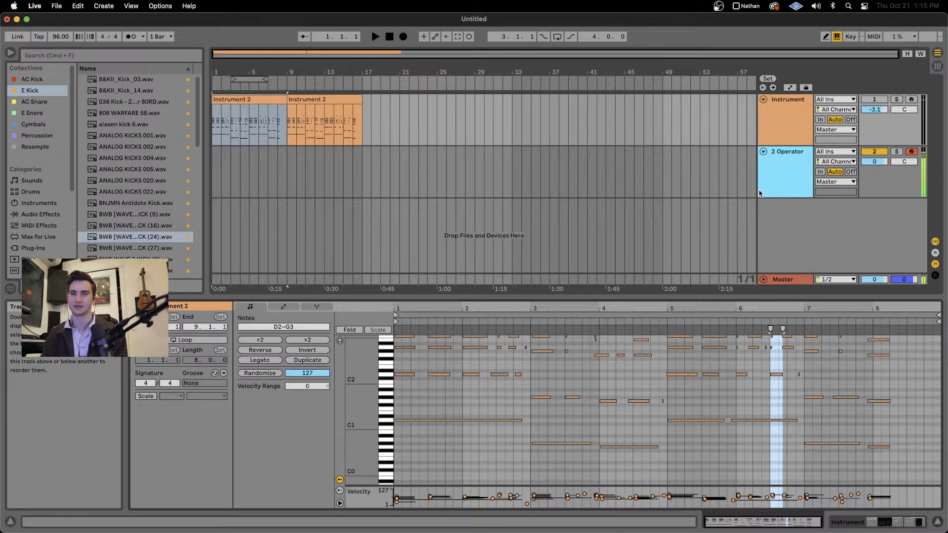
left_click_drag(290, 166, 2, 163)
key("super+shift+m")
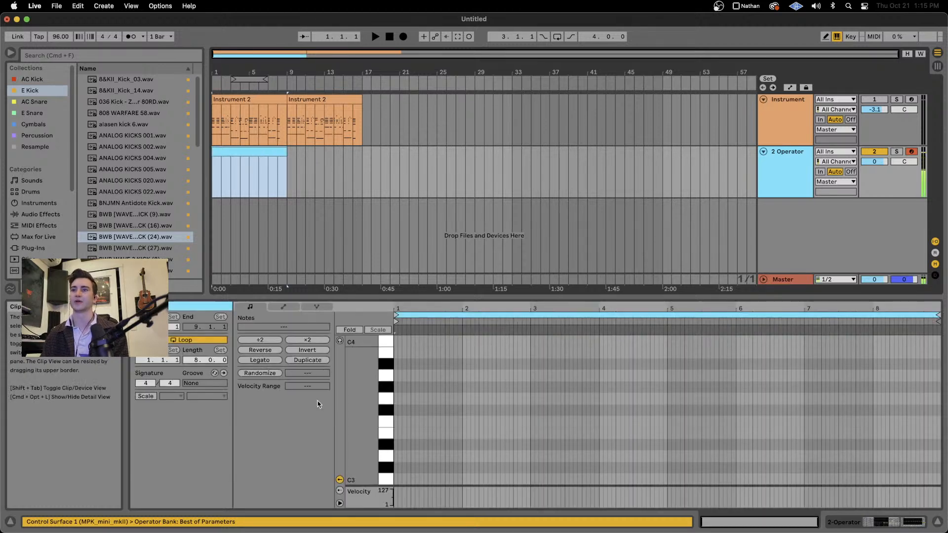
Add a D0 note at the start of the new clip and select the clip's opening section for playback.
scroll(447, 421, "down", 8)
scroll(446, 422, "down", 10)
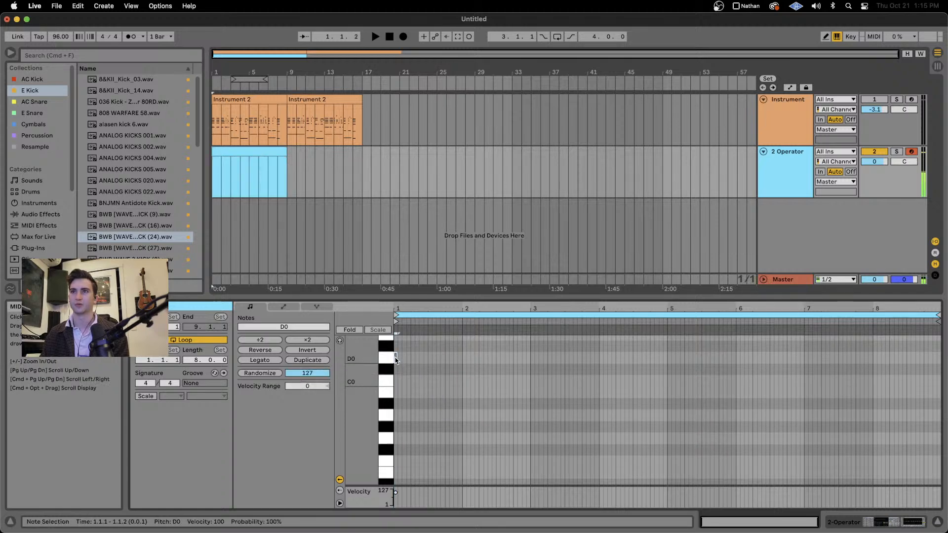
left_click(407, 363)
double_click(403, 357)
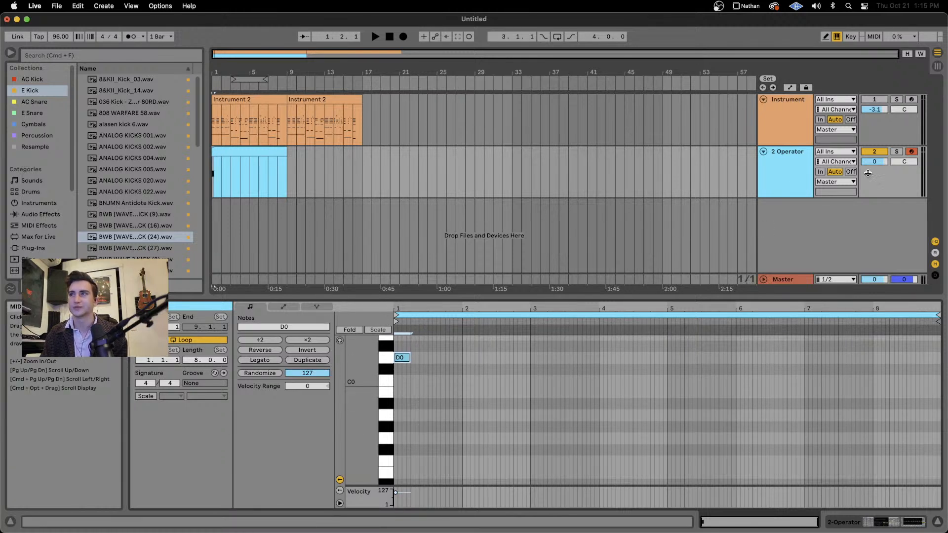
left_click_drag(447, 395, 387, 336)
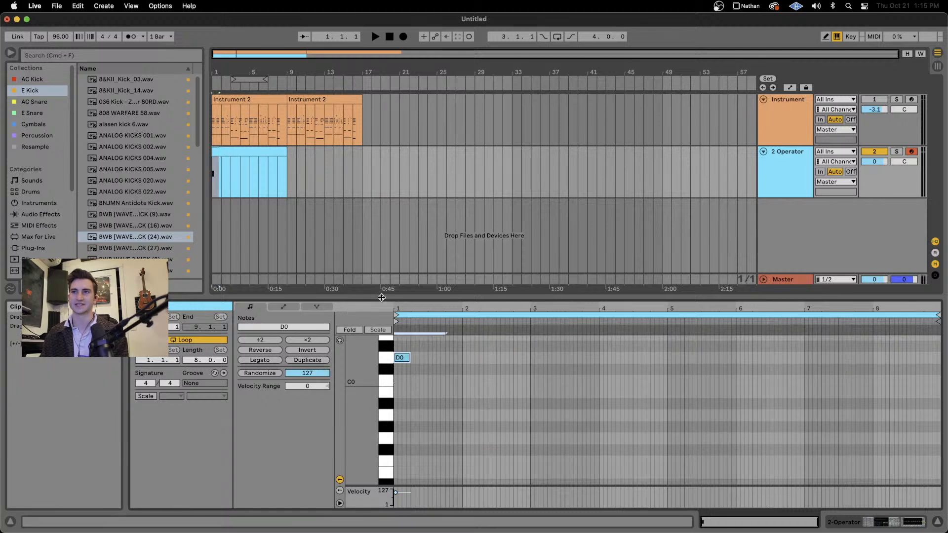
Show the 2 Operator track's devices and raise oscillator B's level to -12 dB while repeatedly playing the D0 note.
left_click(776, 190)
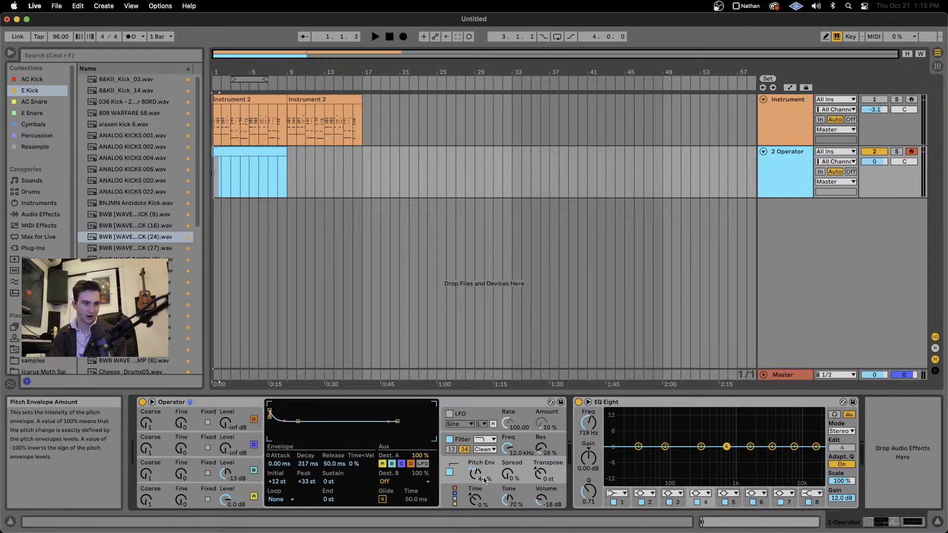
left_click(227, 474)
key("space")
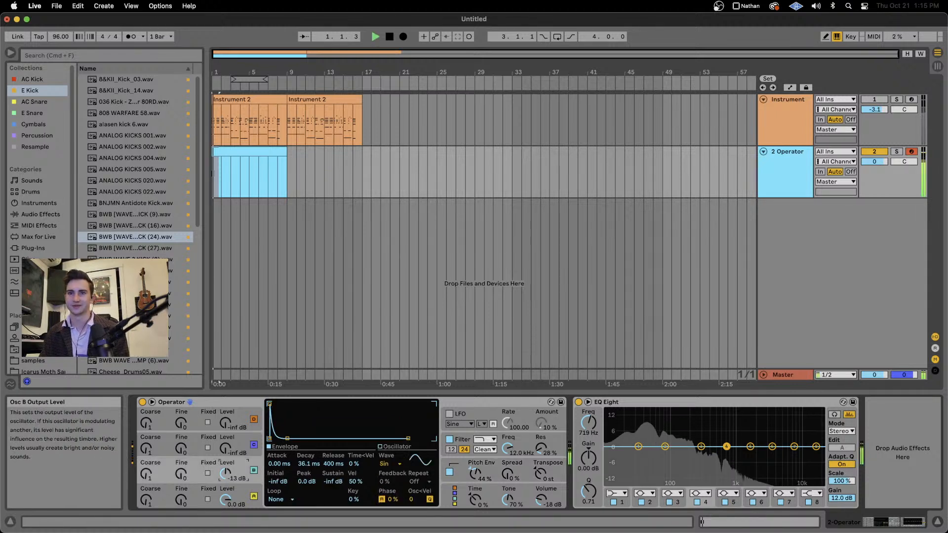
key("space")
key("space")
key("space")
key("space")
mouse_move(226, 473)
left_mouse_down()
mouse_move(226, 483)
mouse_move(226, 462)
mouse_move(227, 479)
left_mouse_up()
key("space")
key("space")
key("space")
key("space")
key("space")
key("space")
key("space")
key("space")
key("space")
key("space")
key("space")
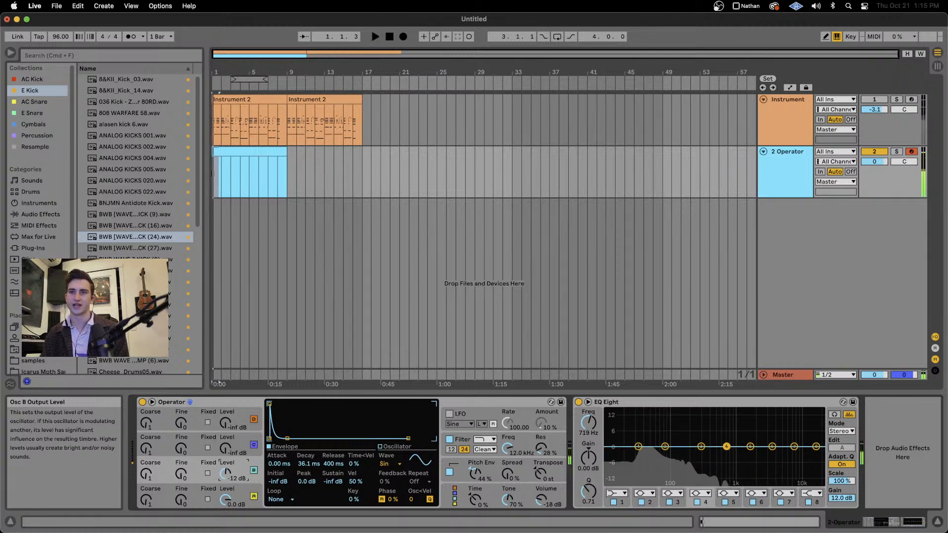
Reduce the pitch envelope amount to 37 % while repeatedly playing the kick.
key("space")
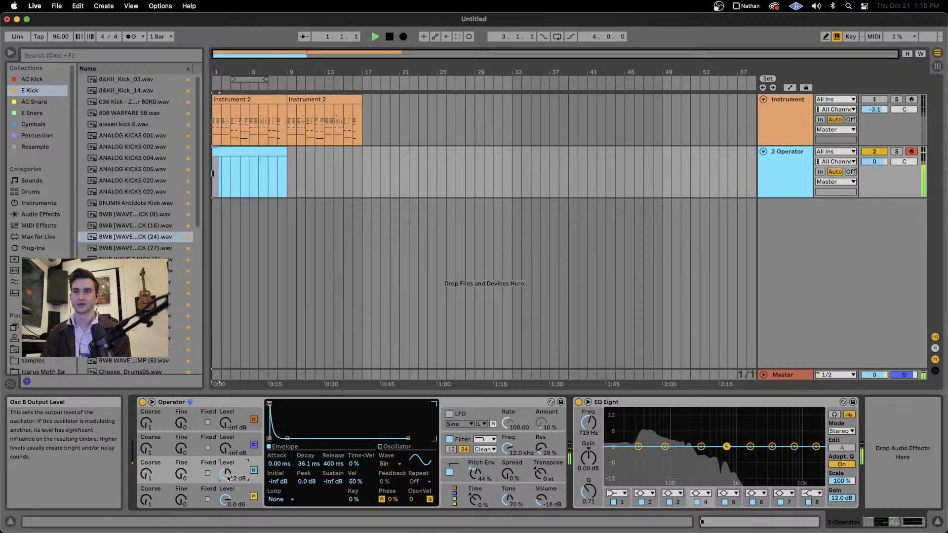
mouse_move(475, 473)
left_mouse_down()
mouse_move(474, 465)
mouse_move(475, 480)
left_mouse_up()
key("space")
key("space")
key("space")
key("space")
key("space")
key("space")
key("space")
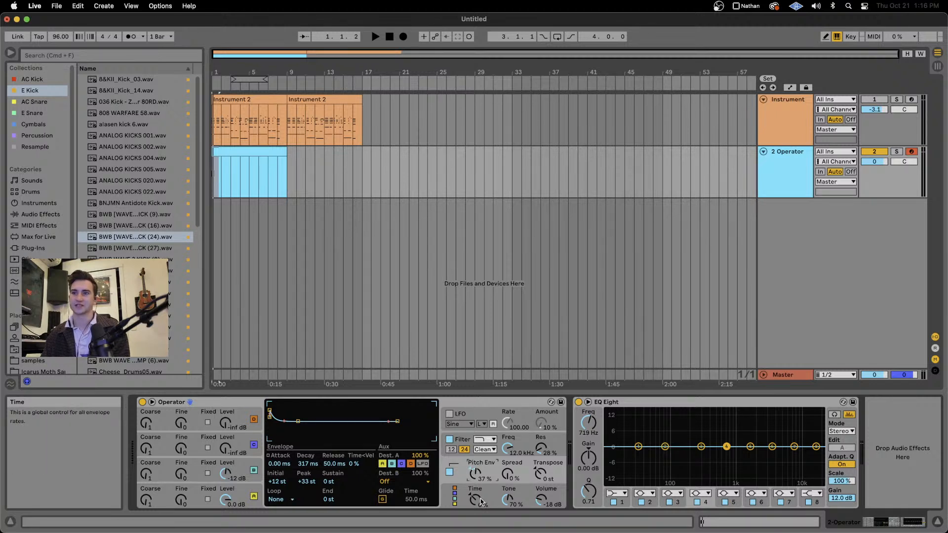
Try Operator's Tone at 0 % and audition the kick against the EQ Eight spectrum.
left_click_drag(510, 501, 510, 503)
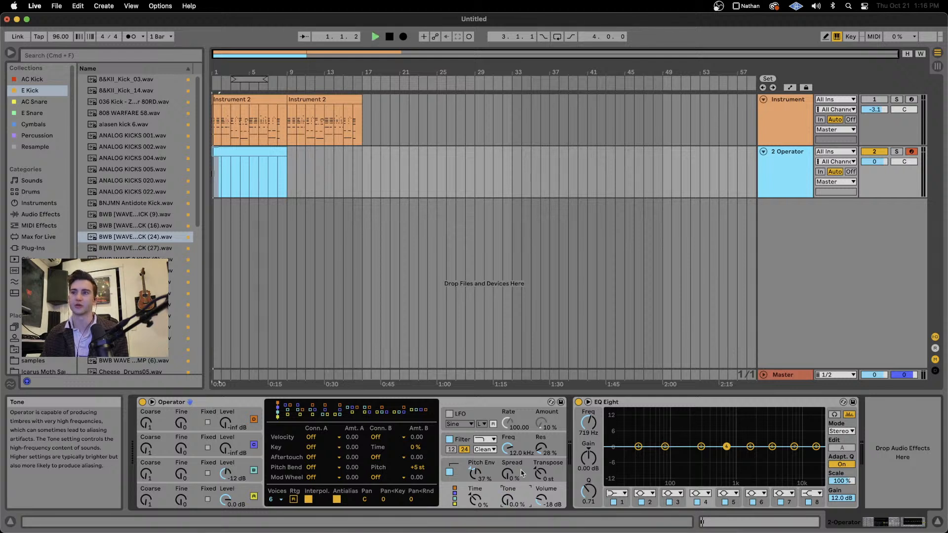
key("space")
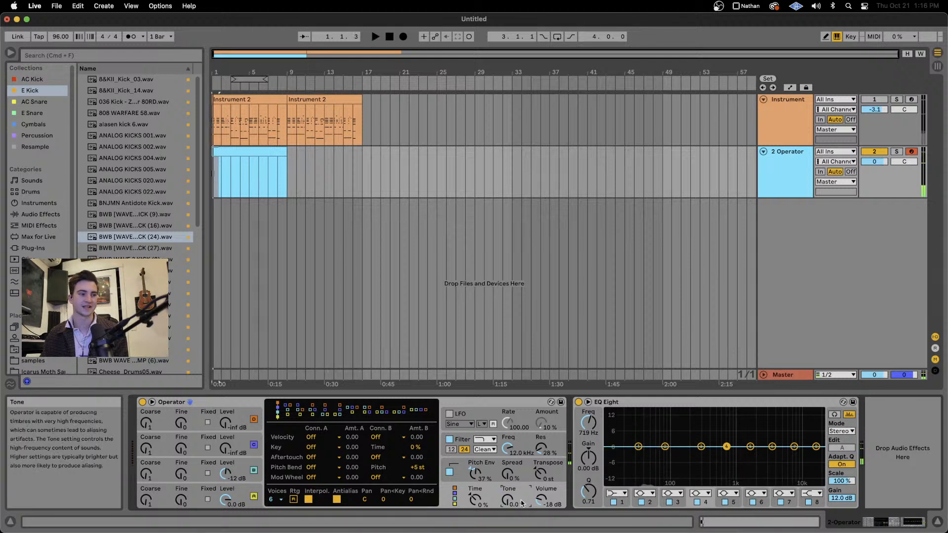
key("space")
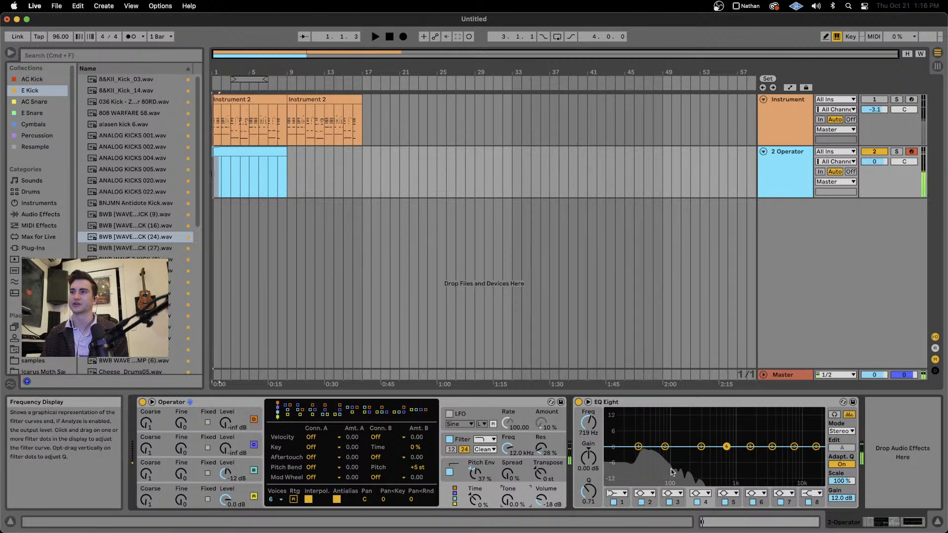
key("space")
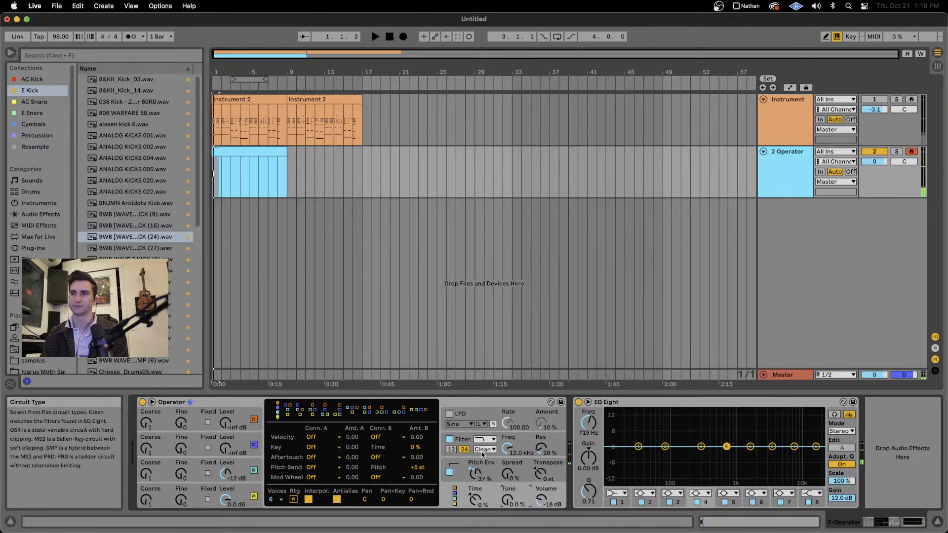
Set Operator's Tone to 100 % and audition the kick.
left_click(484, 474)
left_click(492, 495)
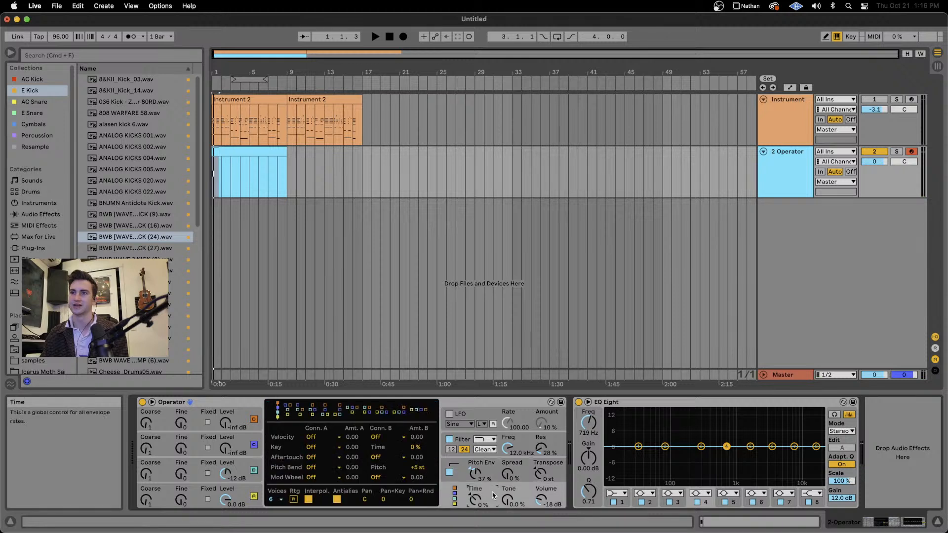
key("space")
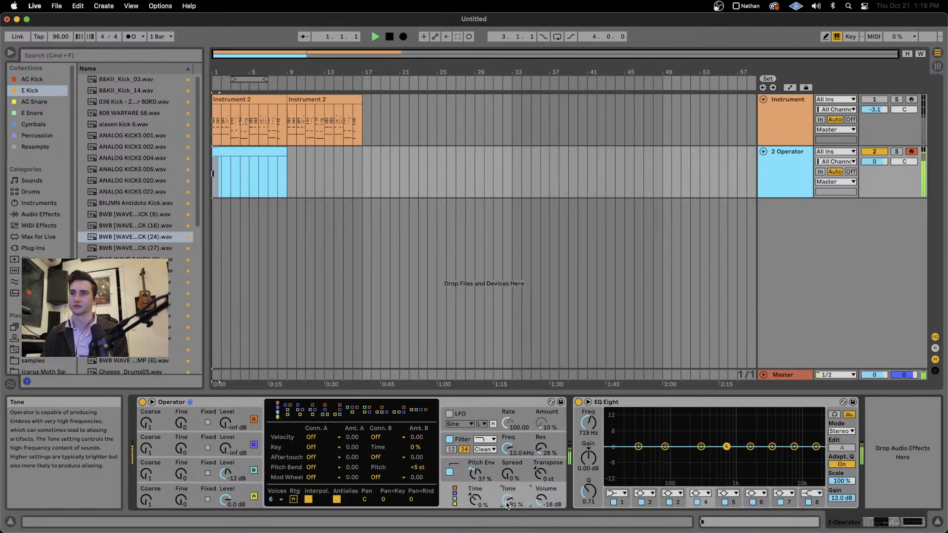
left_click_drag(506, 512, 508, 505)
key("space")
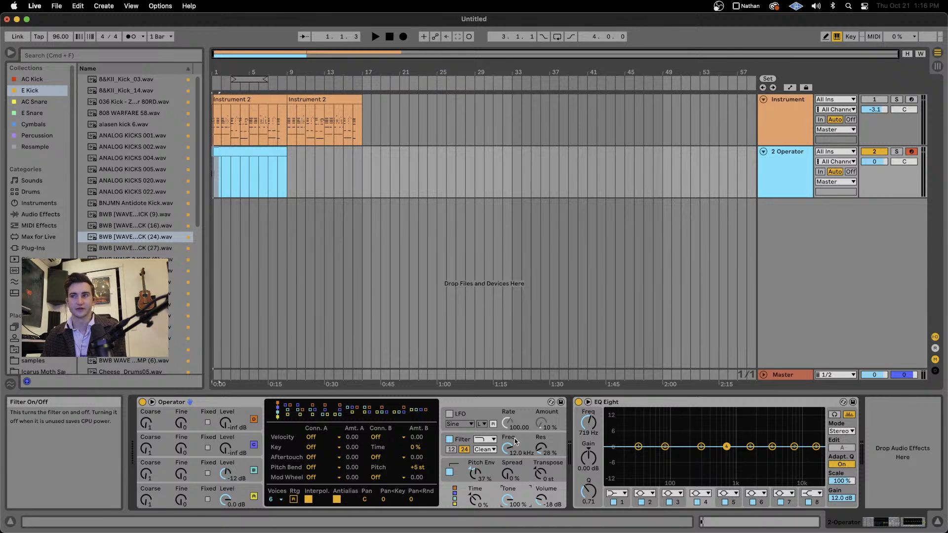
Turn off Operator's filter and play the kick to check its high frequencies in EQ Eight.
left_click(526, 447)
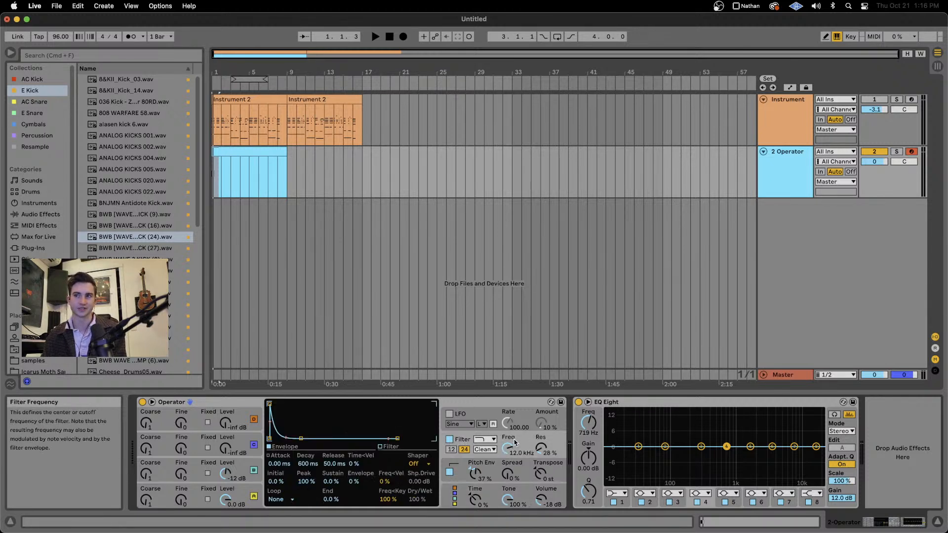
left_click(449, 439)
key("space")
key("space")
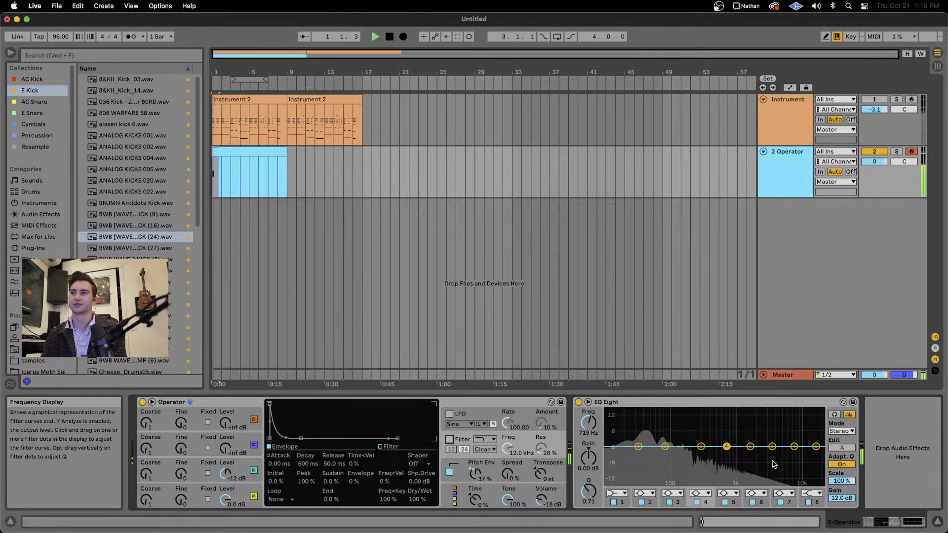
key("space")
Move EQ Eight's band 8 to 9.79 kHz with 0.12 dB gain while auditioning the kick.
mouse_move(816, 447)
left_mouse_down()
mouse_move(732, 415)
mouse_move(787, 416)
mouse_move(806, 440)
mouse_move(798, 447)
left_mouse_up()
key("space")
key("space")
key("space")
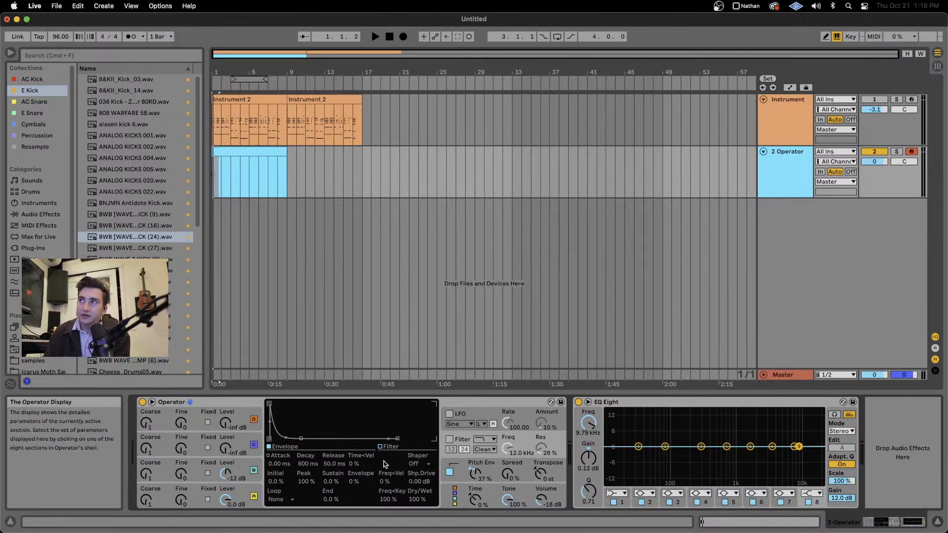
Switch Operator's filter on and back off, and replay the kick without filtering.
left_click(451, 439)
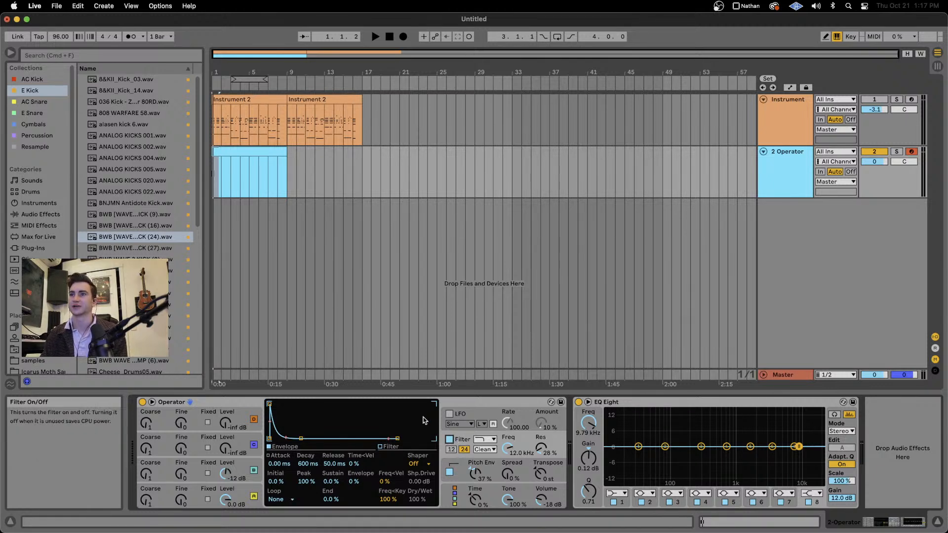
left_click(450, 438)
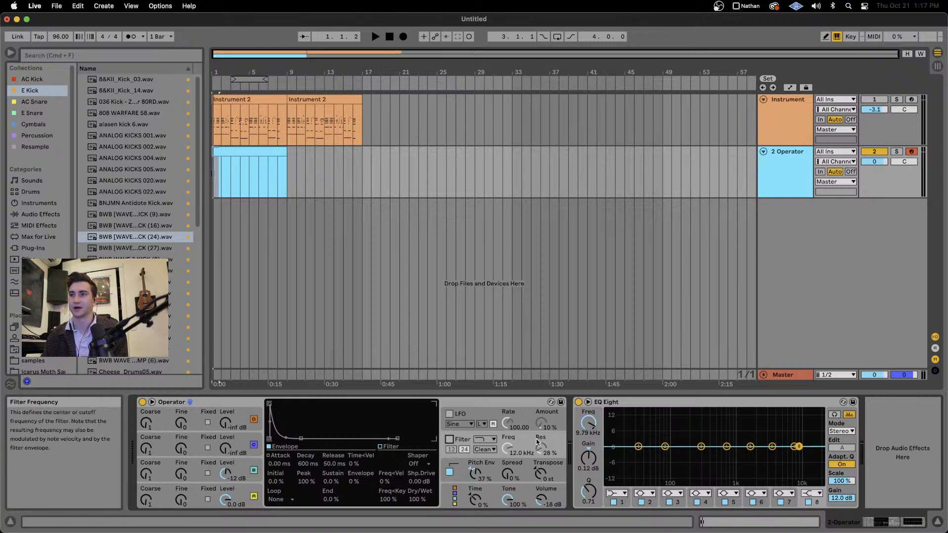
key("space")
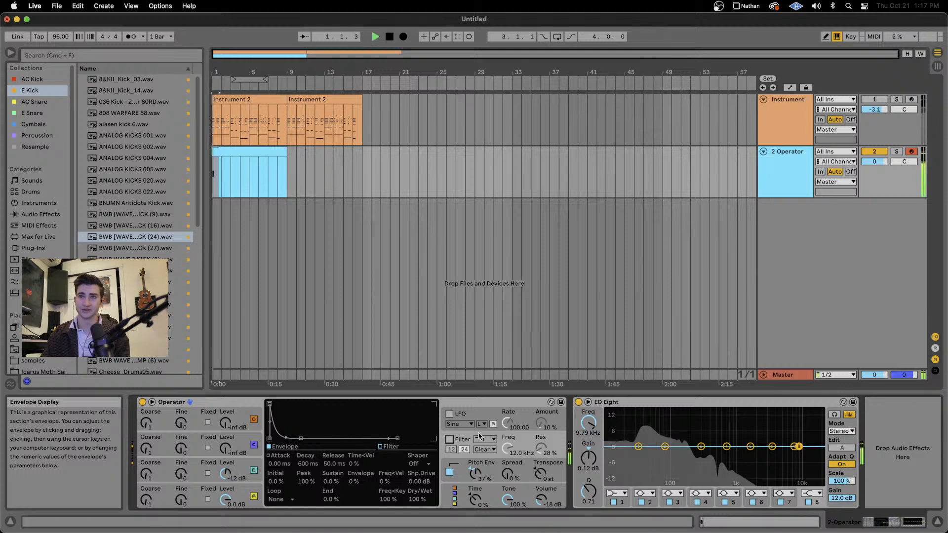
Stop playback and reset the gain of EQ Eight's band 8 to 0.00 dB.
key("space")
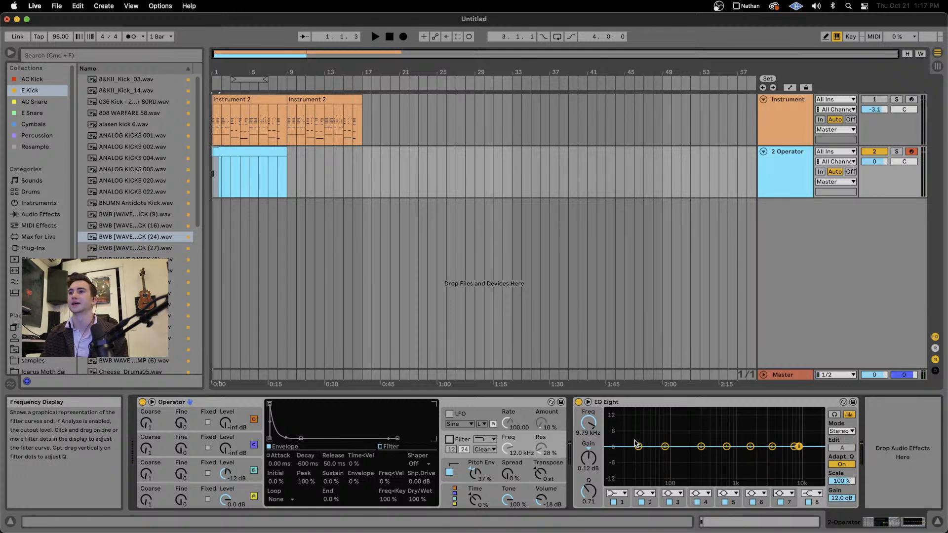
left_click(589, 450)
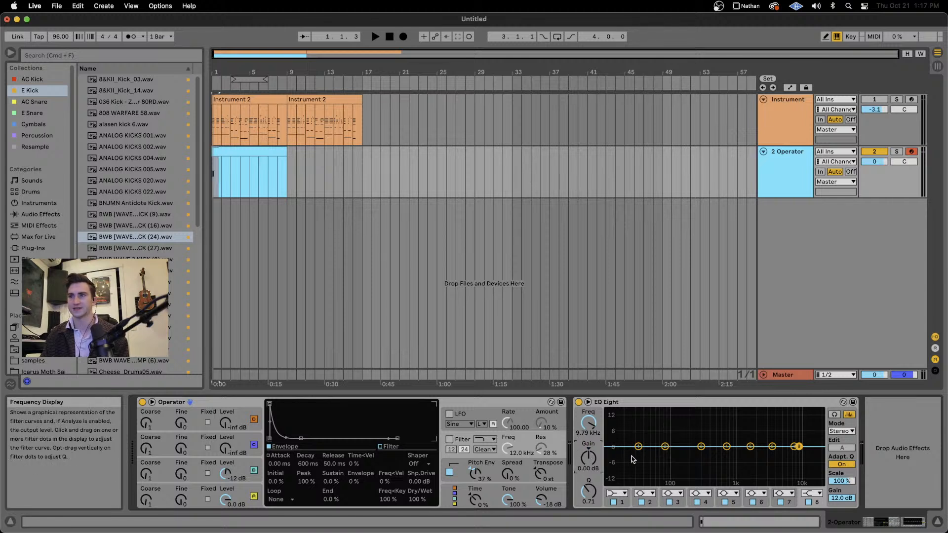
View the settings of Operator's LFO, oscillator B and oscillator A.
left_click(476, 414)
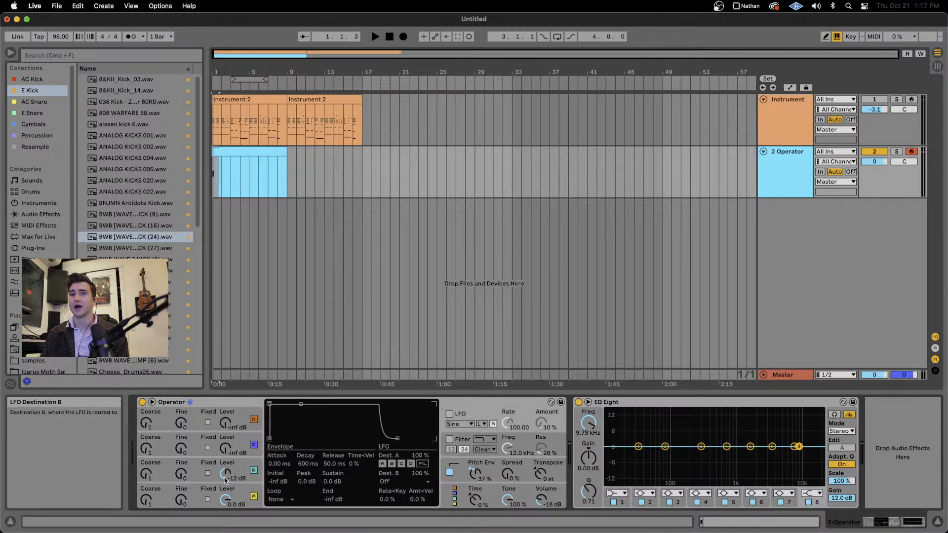
left_click(241, 465)
left_click(240, 492)
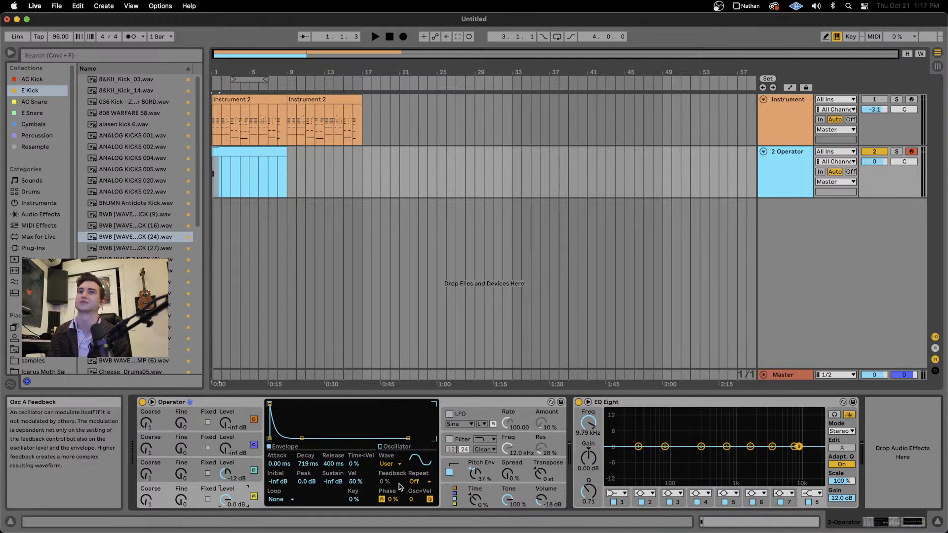
Search the audio effects for "sat" and add Saturator after EQ Eight on the Operator track.
left_click(41, 214)
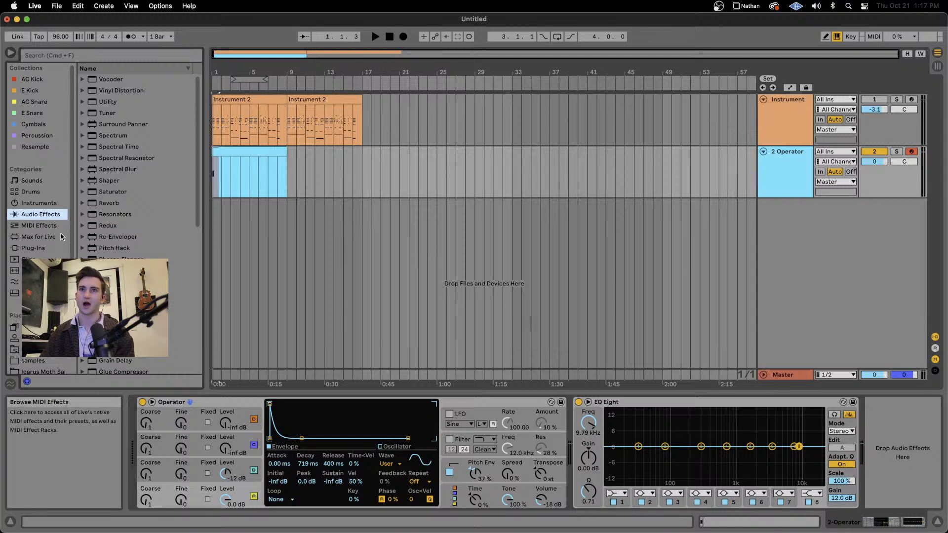
left_click(38, 203)
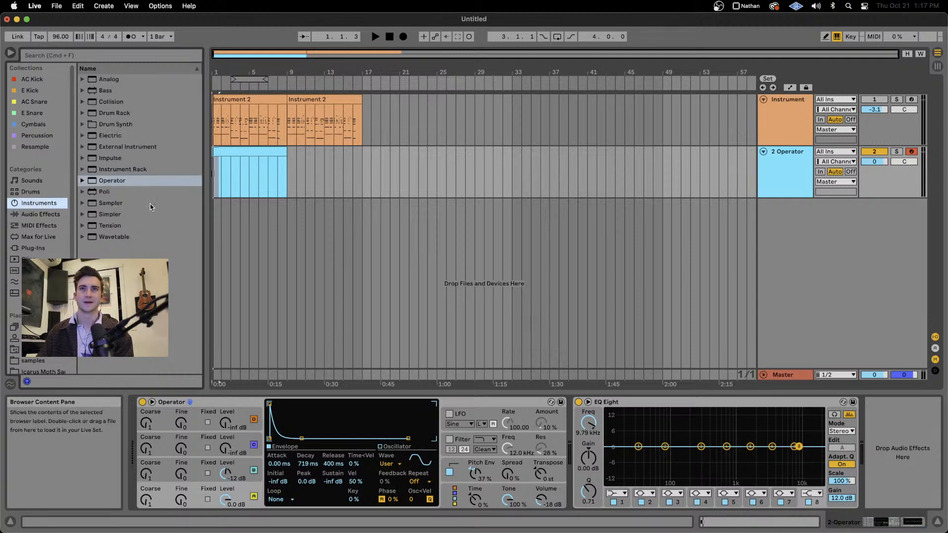
left_click(32, 215)
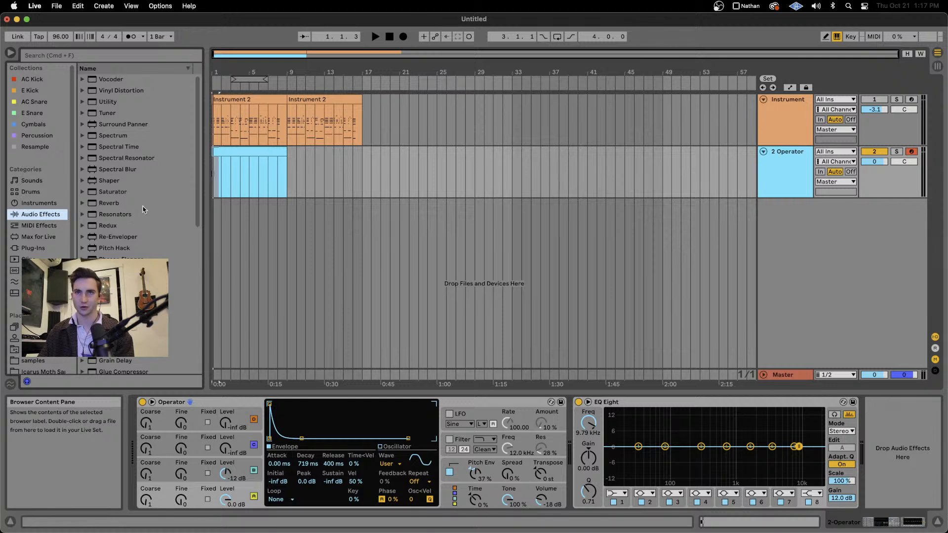
scroll(138, 198, "down", 15)
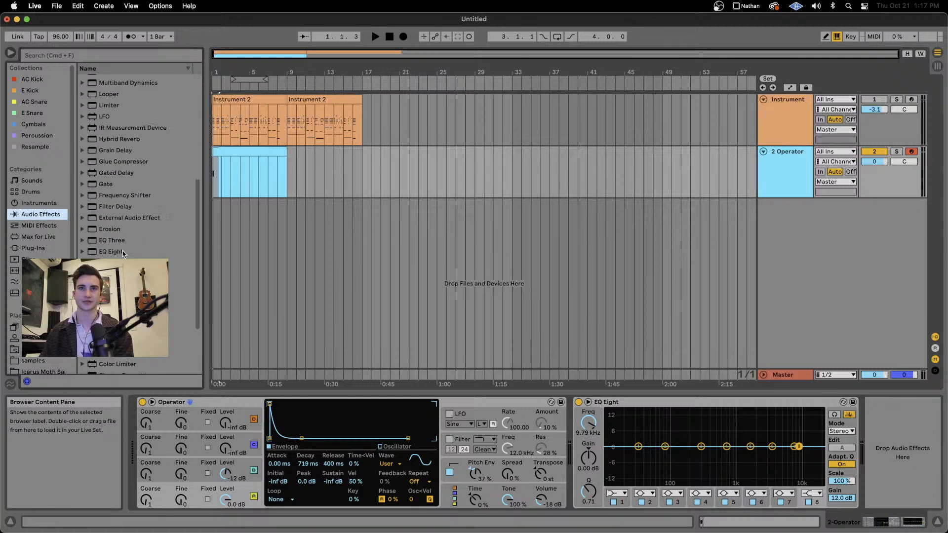
scroll(137, 224, "down", 3)
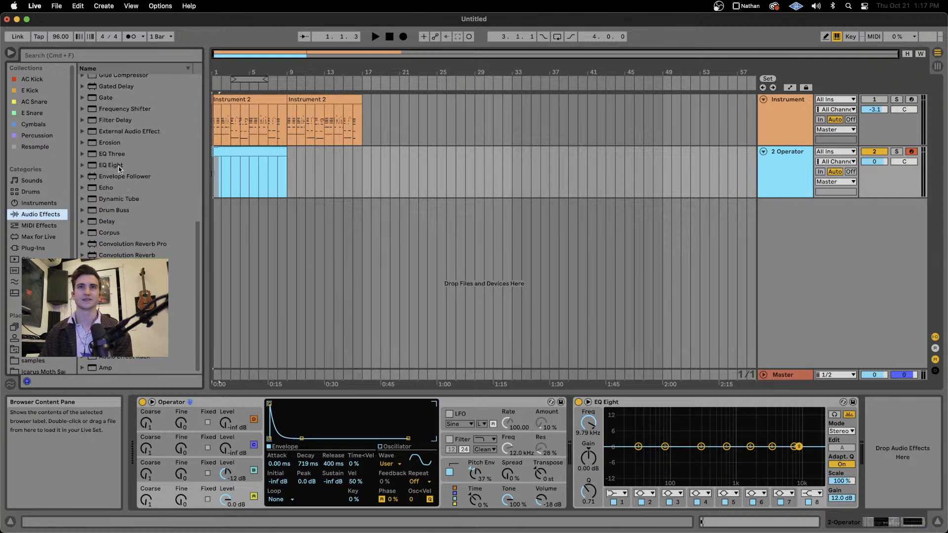
scroll(127, 257, "up", 18)
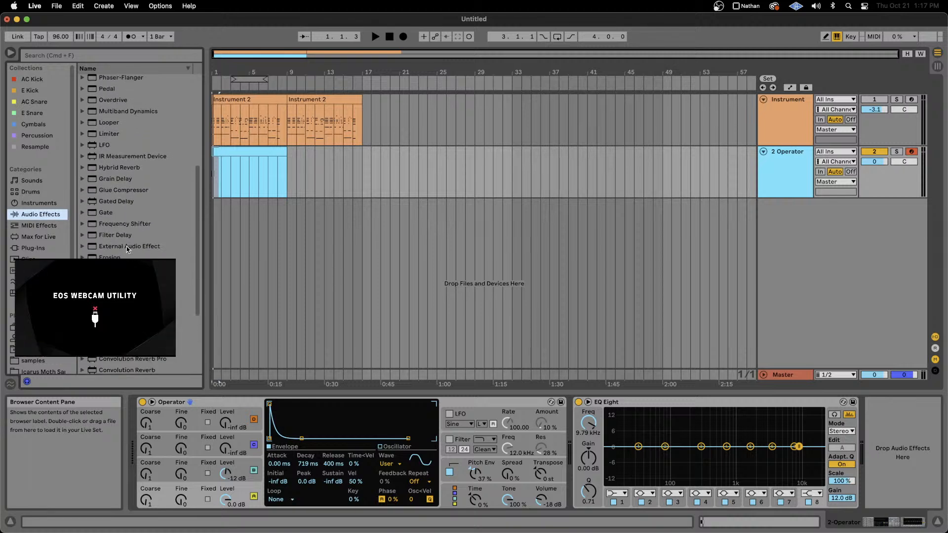
left_click(115, 57)
type("sat")
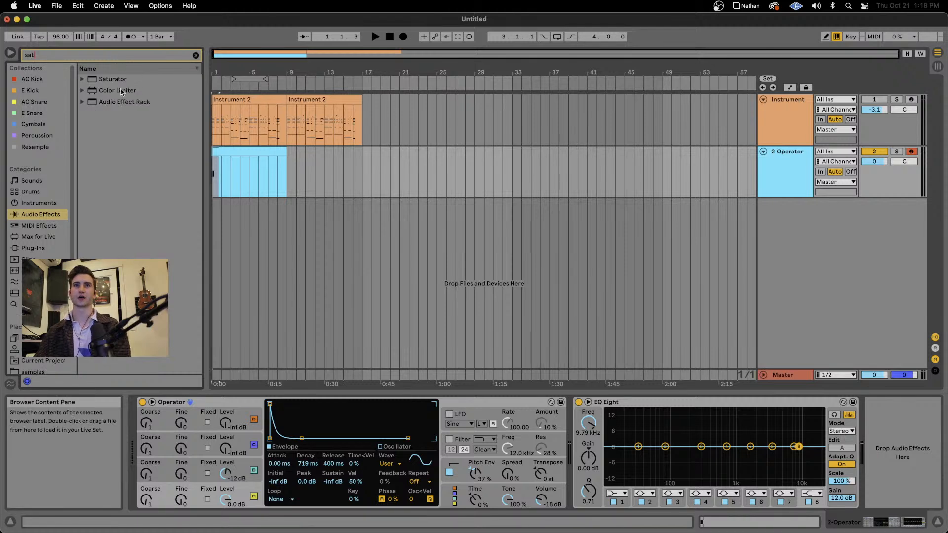
key("Down")
key("Return")
Search the audio effects for "glue" and add Glue Compressor after Saturator.
key("super+f")
key("BackSpace")
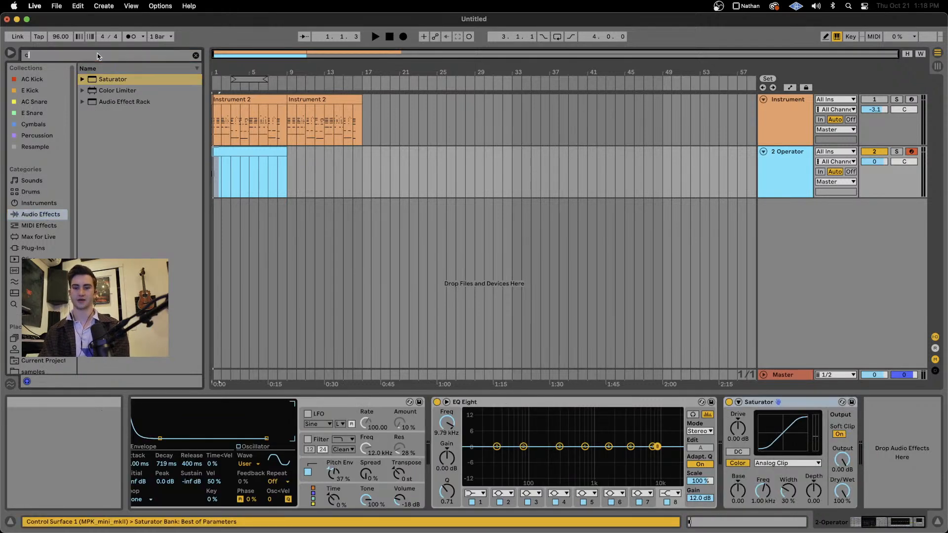
type("glue")
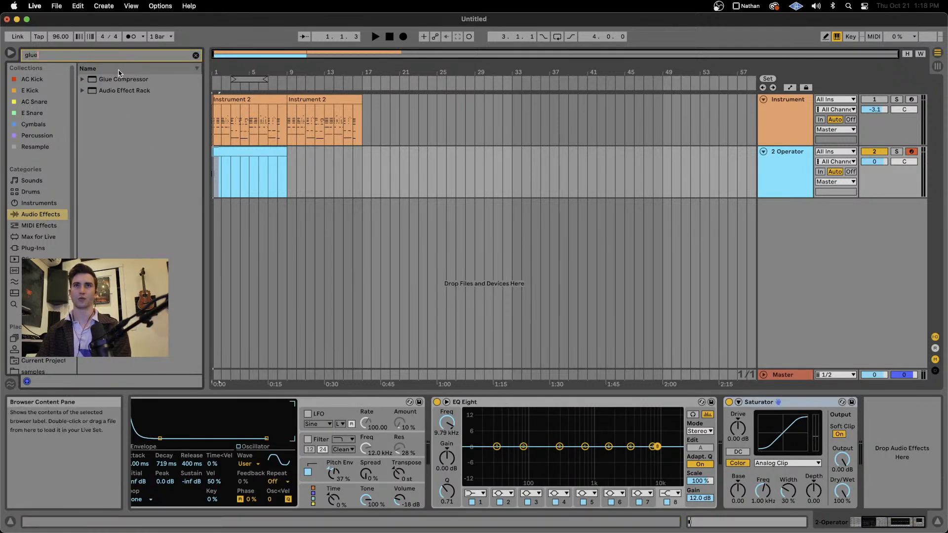
key("Down")
key("Return")
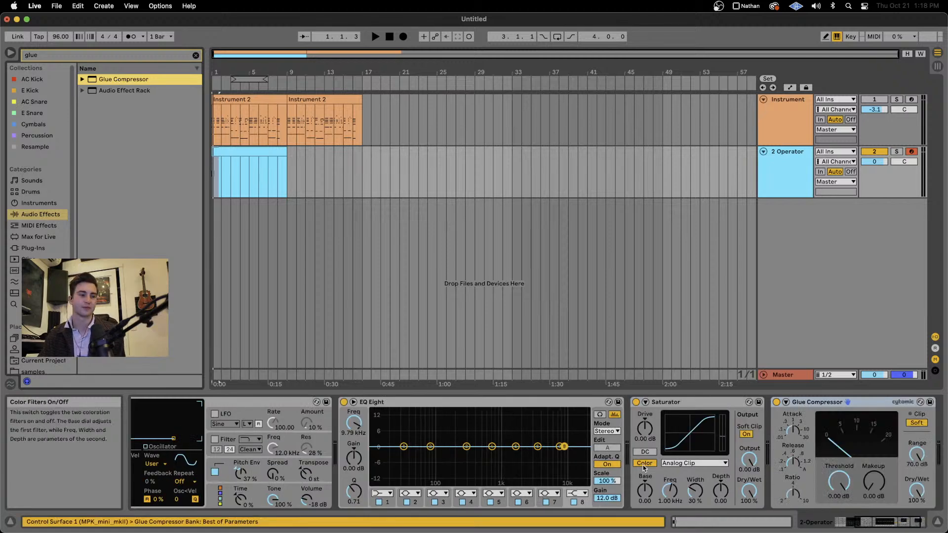
Compare the settings of Operator's oscillators C and D, trying small changes to oscillator D's Fine frequency.
scroll(643, 465, "up", 3)
scroll(643, 468, "down", 2)
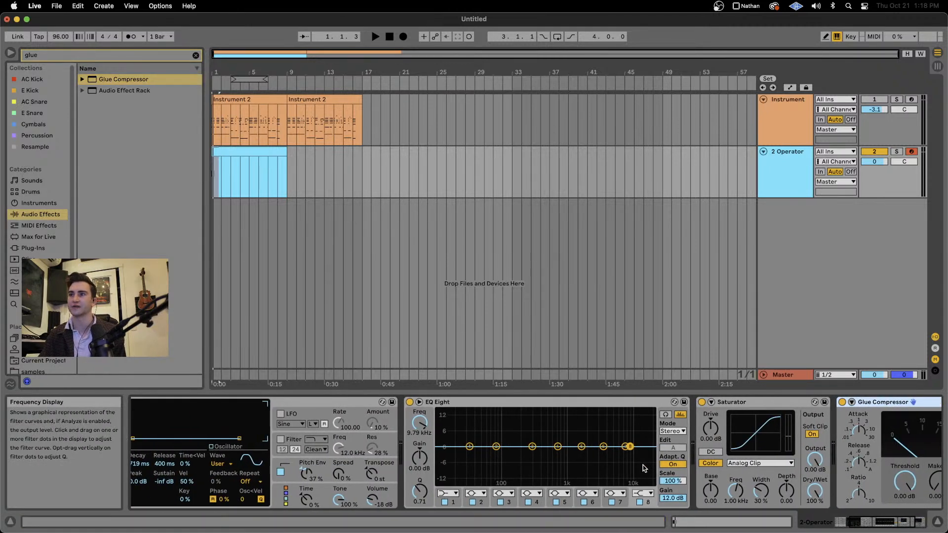
scroll(644, 469, "up", 4)
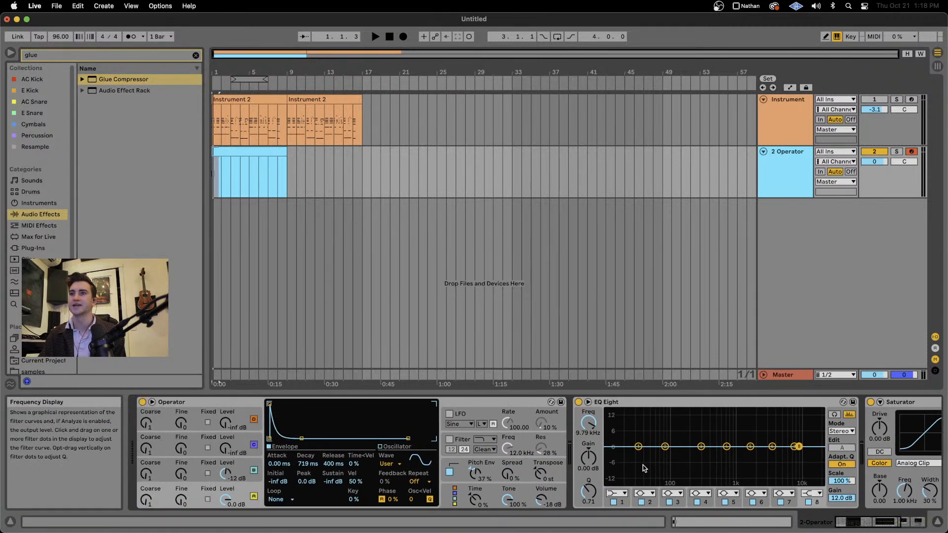
left_click(196, 436)
left_click(195, 423)
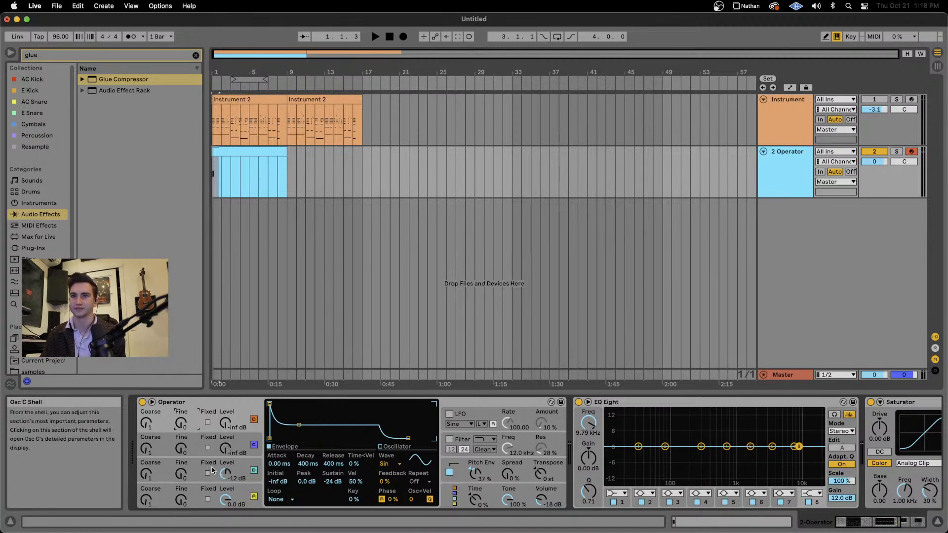
left_click(195, 443)
left_click_drag(194, 429, 193, 428)
left_click(194, 436)
left_click(194, 428)
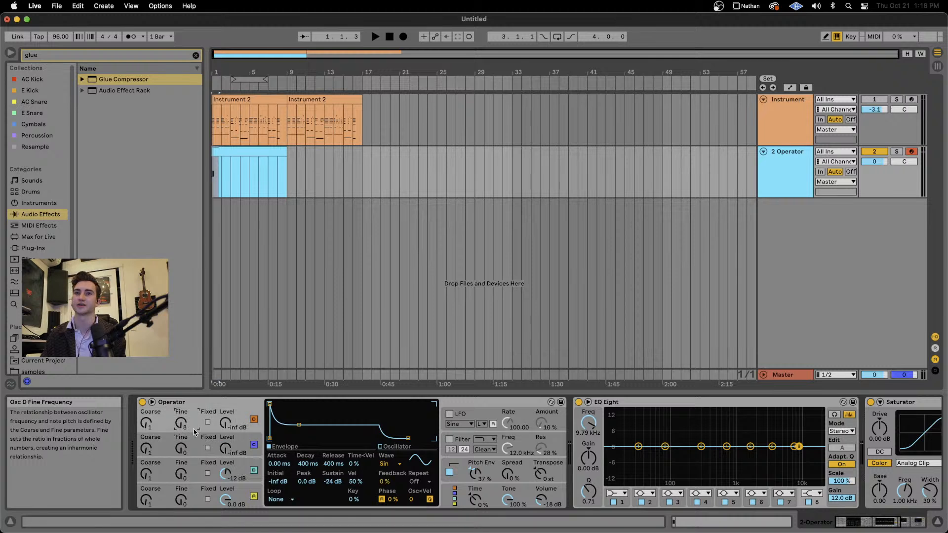
double_click(186, 424)
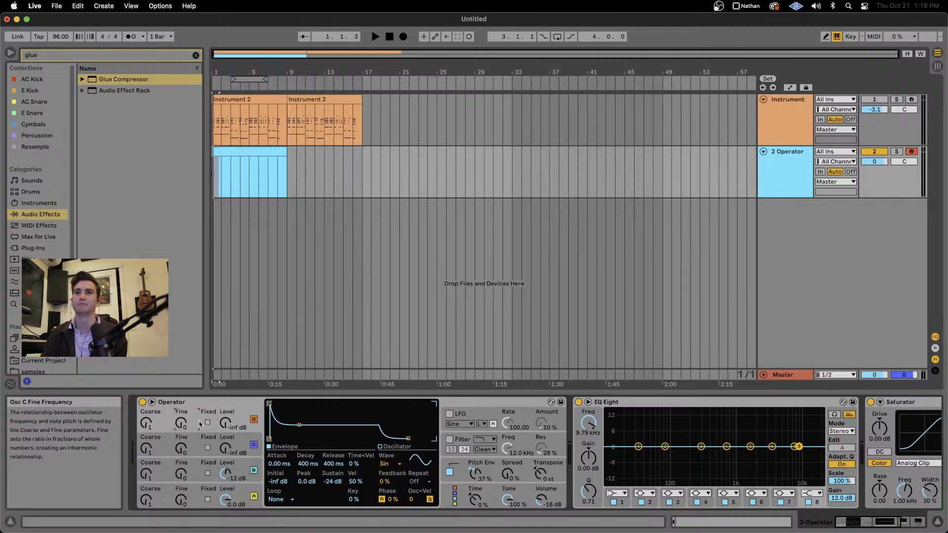
left_click(196, 441)
left_click(196, 426)
left_click(196, 442)
left_click(196, 423)
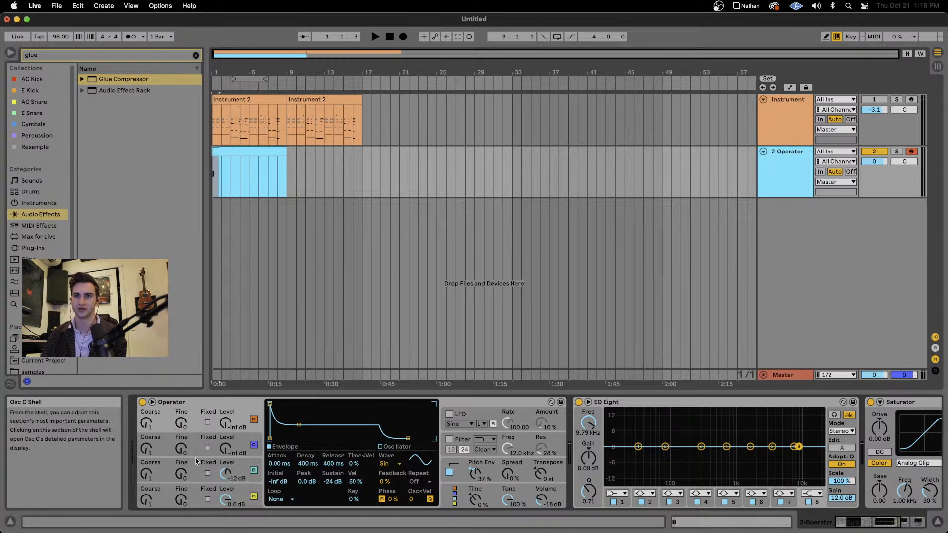
left_click(195, 443)
left_click_drag(196, 429, 196, 425)
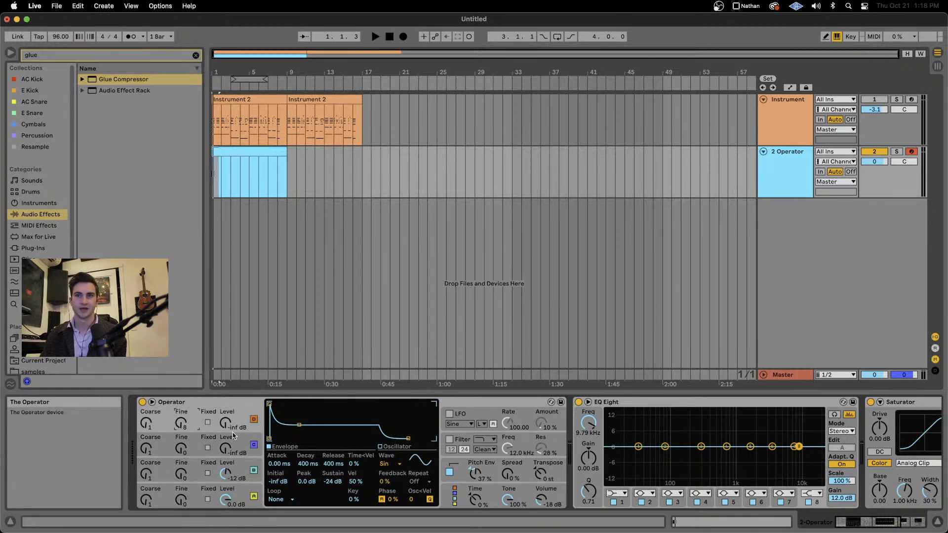
left_click(199, 434)
left_click_drag(197, 428, 197, 434)
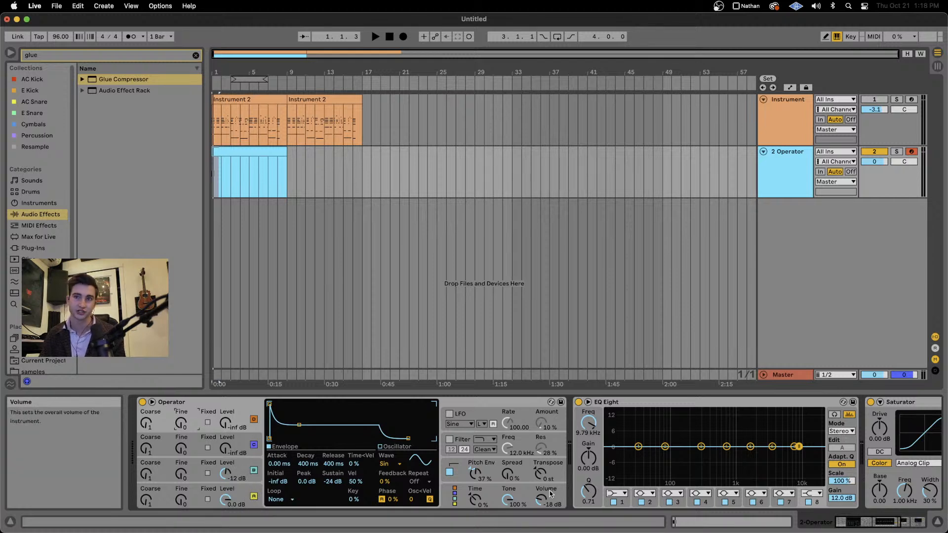
Go through Operator's four oscillators and change the algorithm to the two-by-two square arrangement.
left_click(242, 477)
left_click(242, 488)
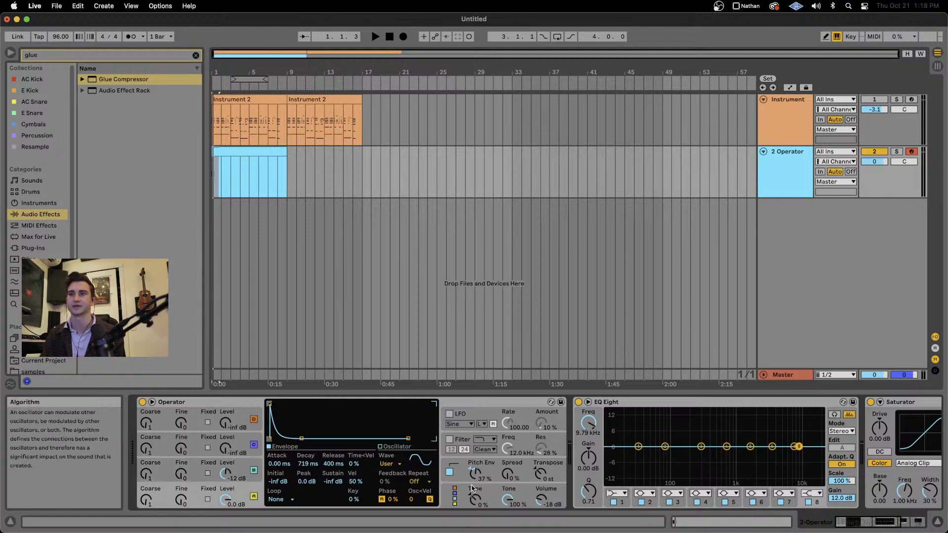
left_click(453, 497)
left_click(244, 413)
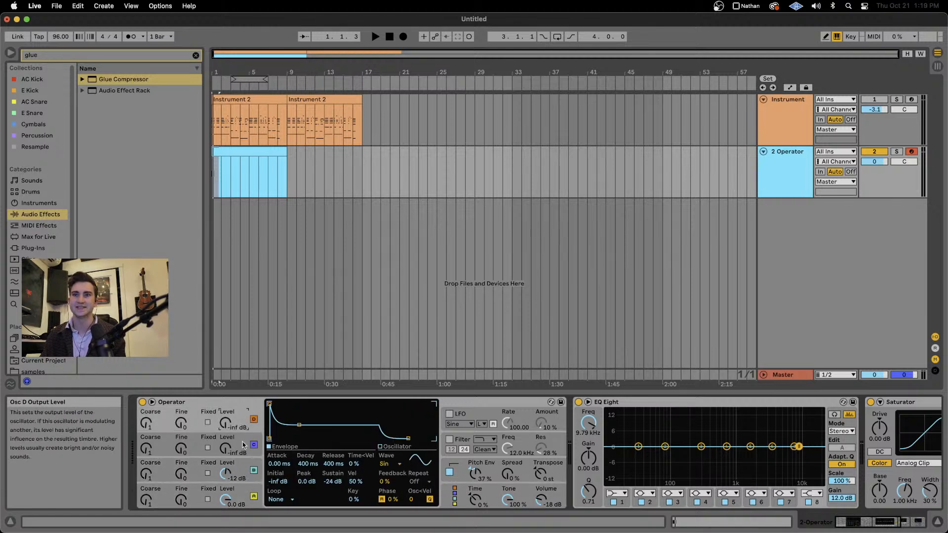
left_click(242, 441)
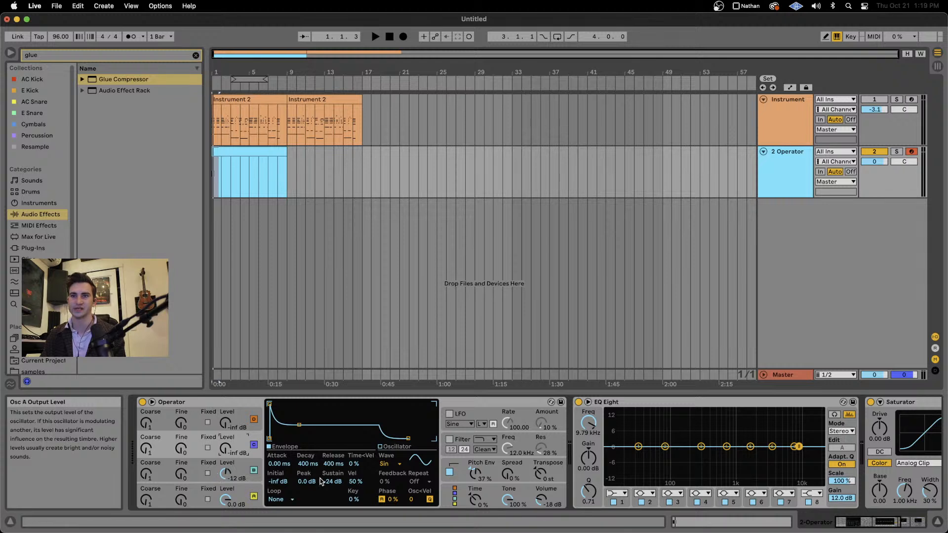
left_click(470, 499)
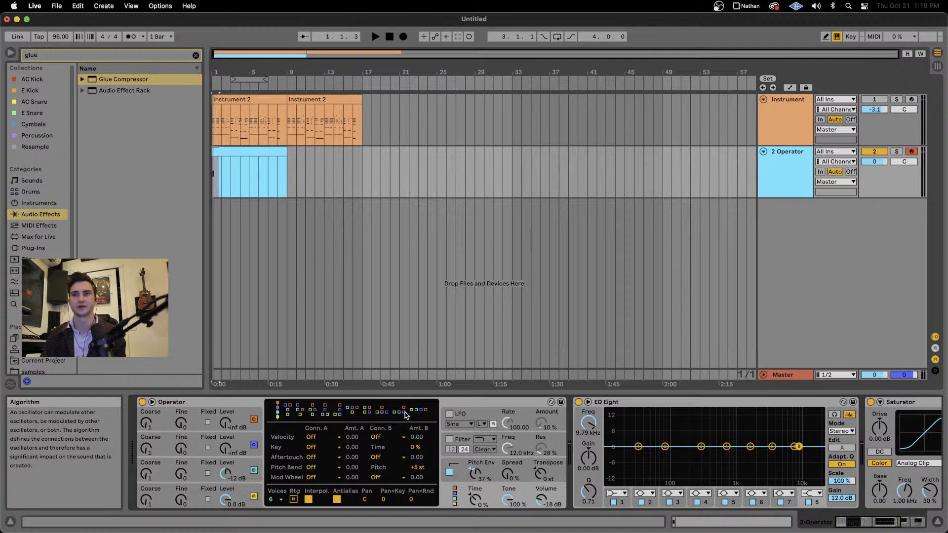
left_click(370, 411)
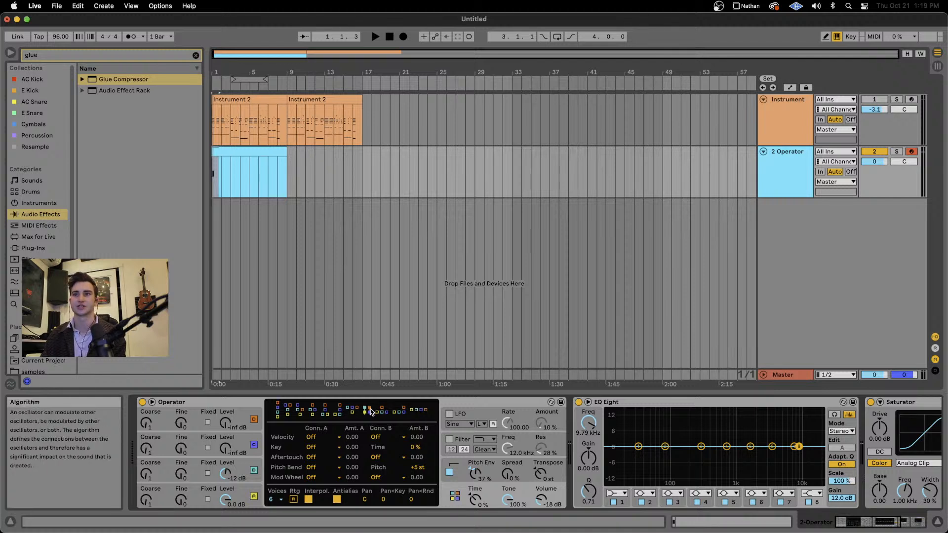
Examine the envelope and waveform settings of oscillators A, B, C and D under the two-by-two algorithm.
left_click(241, 495)
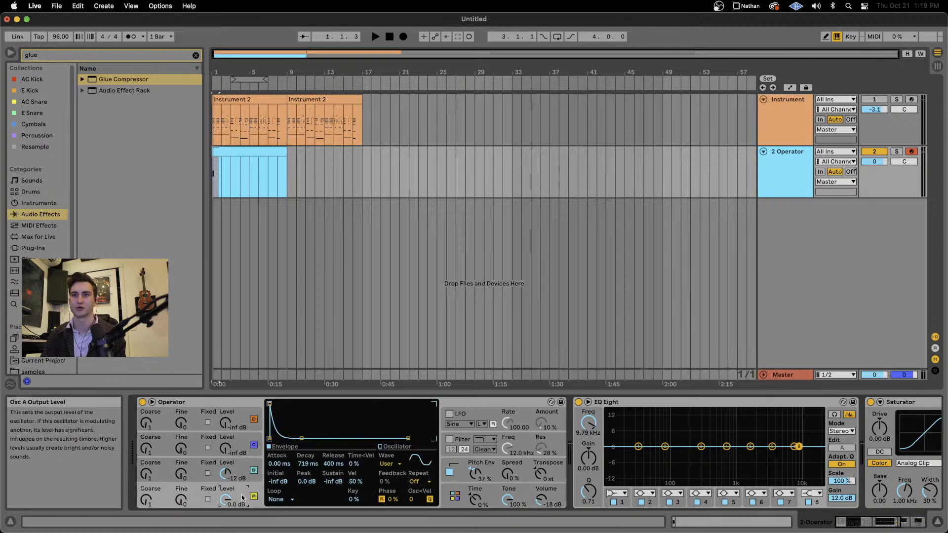
left_click(241, 418)
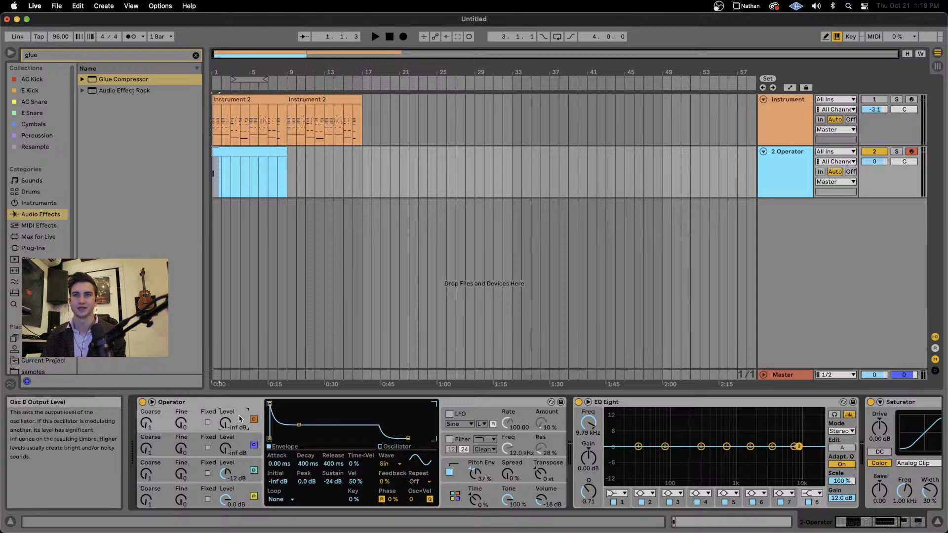
left_click(247, 444)
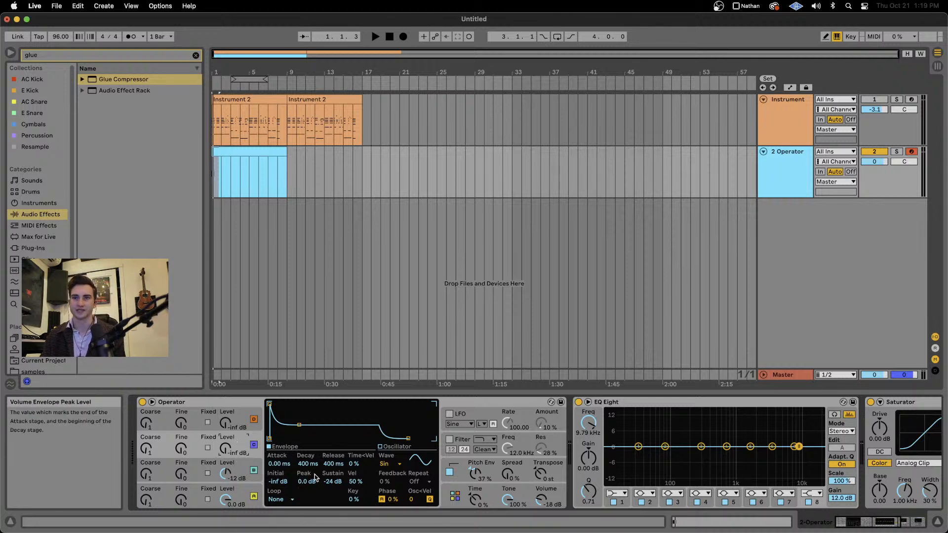
left_click(246, 466)
left_click(244, 489)
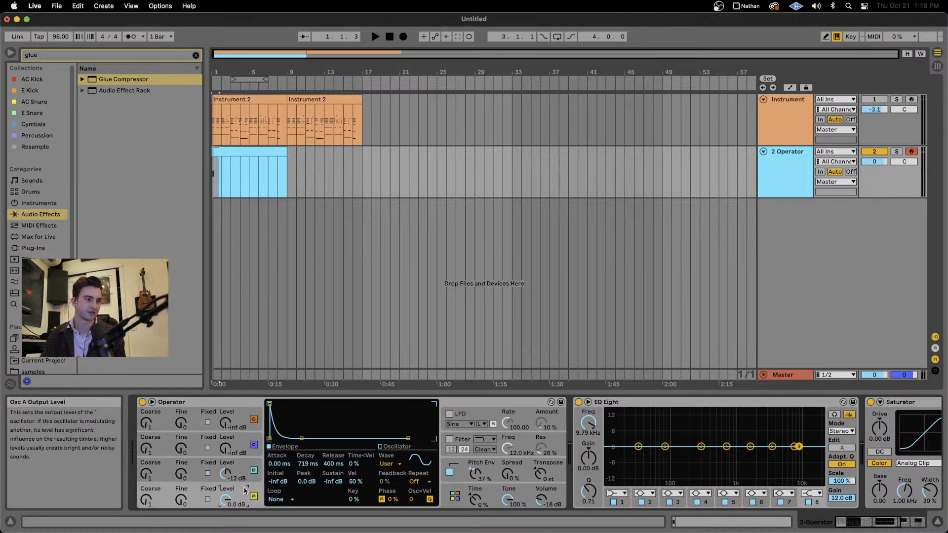
left_click(239, 443)
left_click(242, 423)
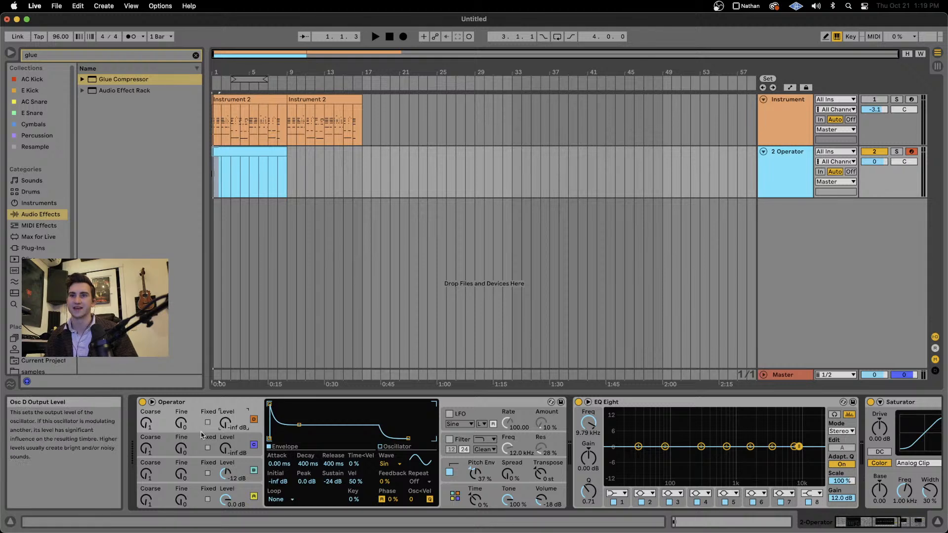
Look over the Saturator and Glue Compressor devices, and return to Operator to compare oscillators C and D.
scroll(331, 475, "right", 6)
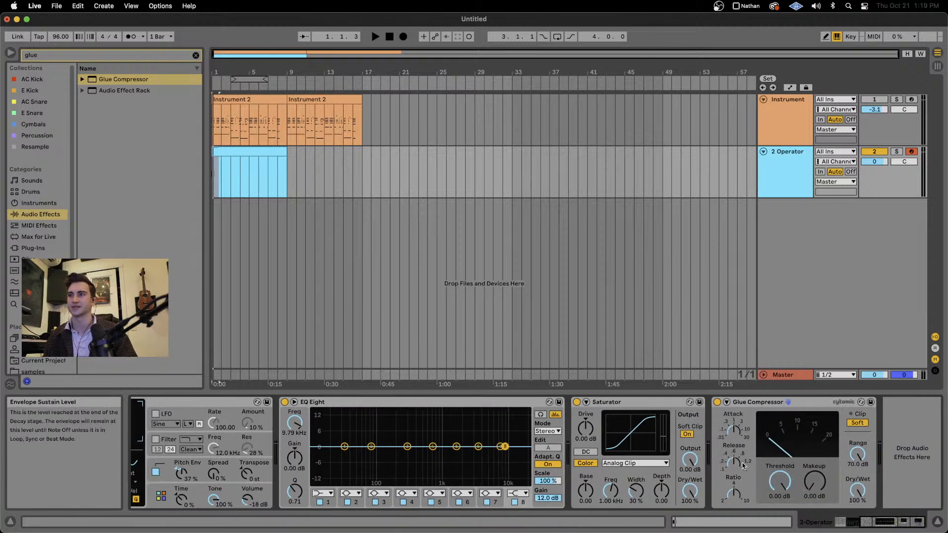
scroll(735, 440, "left", 6)
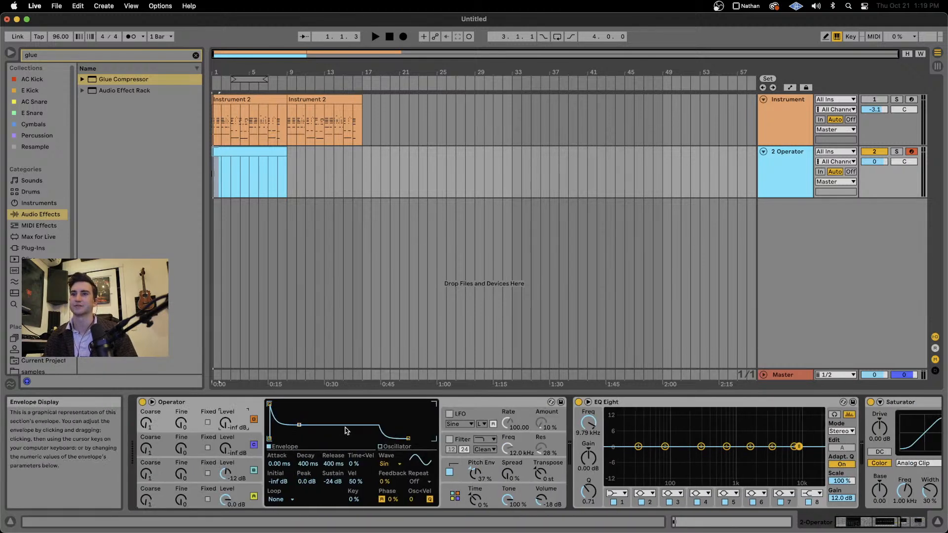
left_click(166, 442)
left_click(167, 416)
left_click(167, 441)
left_click(167, 416)
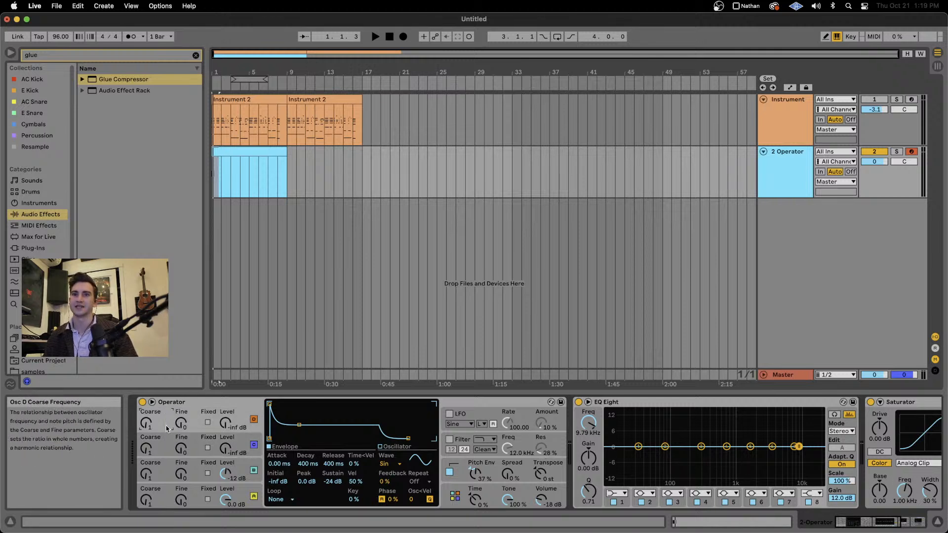
Go through Operator's oscillators D, C, B and A, comparing the envelope settings of oscillators A and B in particular.
left_click(167, 442)
left_click(167, 415)
left_click(169, 462)
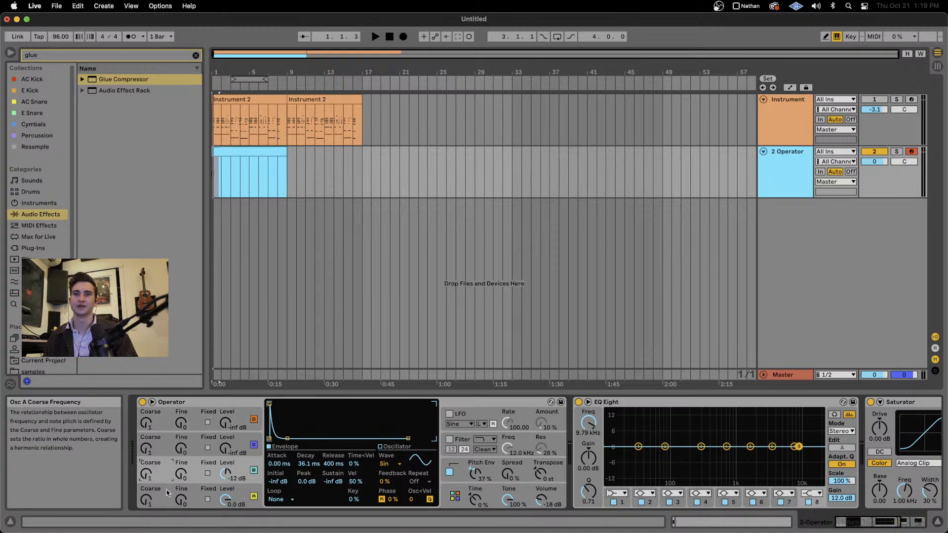
left_click(163, 499)
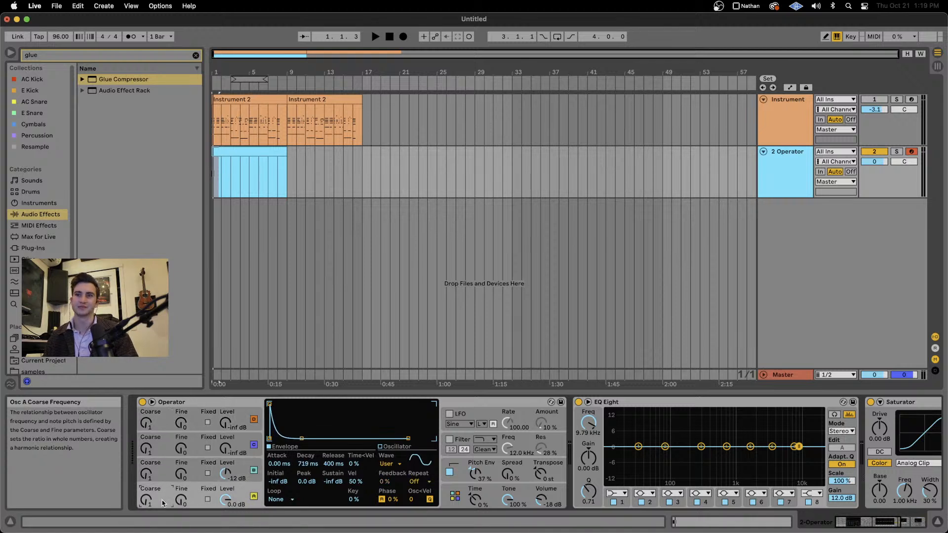
left_click(167, 469)
left_click(166, 497)
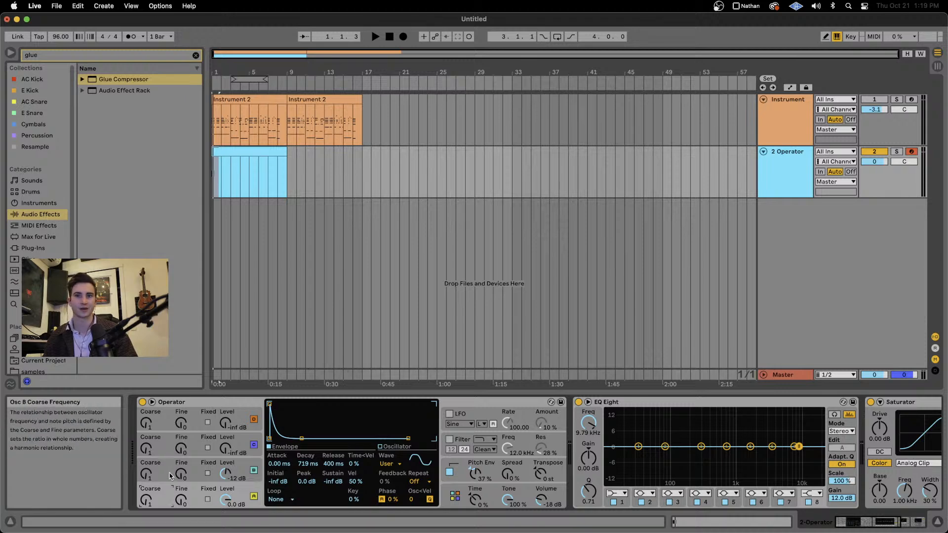
left_click(168, 473)
left_click(164, 494)
left_click(163, 473)
left_click(163, 492)
left_click(165, 481)
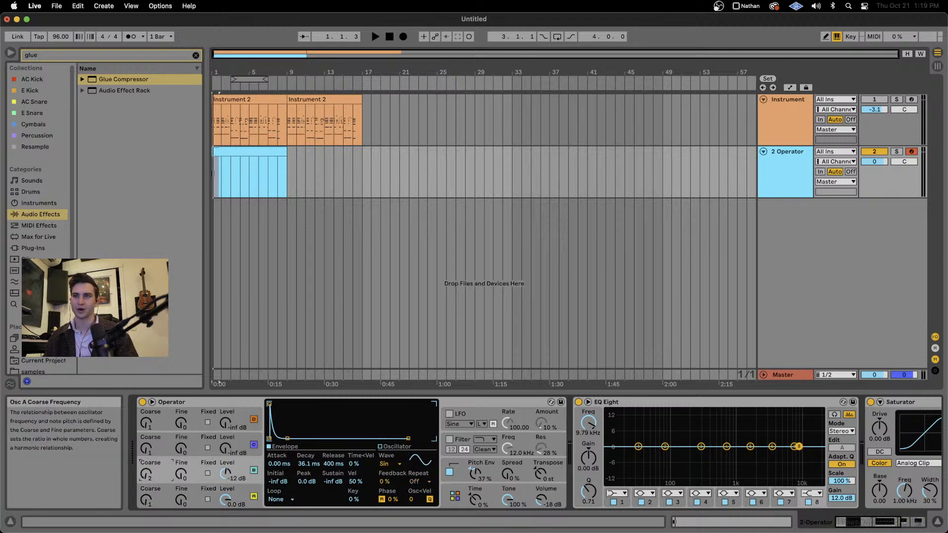
Play the kick repeatedly and examine its frequency spectrum in EQ Eight.
scroll(222, 481, "right", 6)
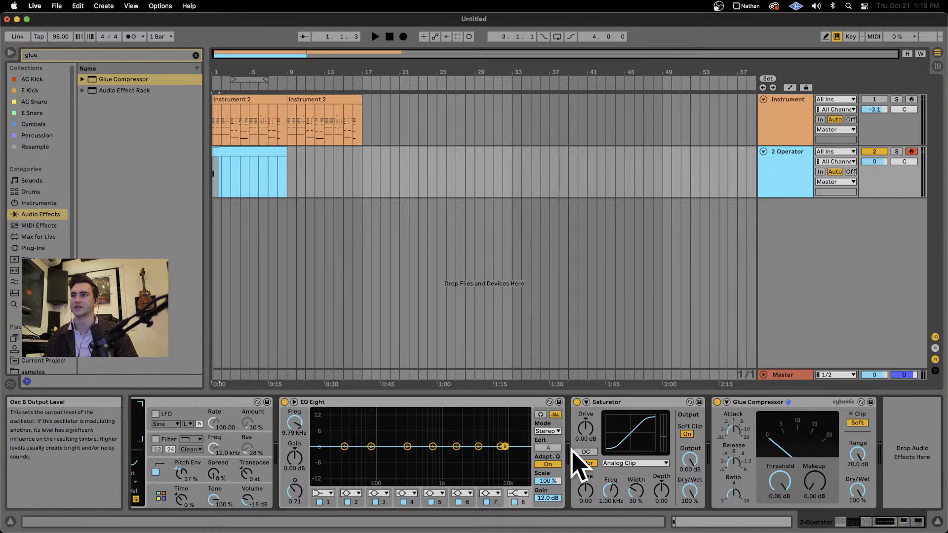
key("space")
key("space")
key("space")
key("space")
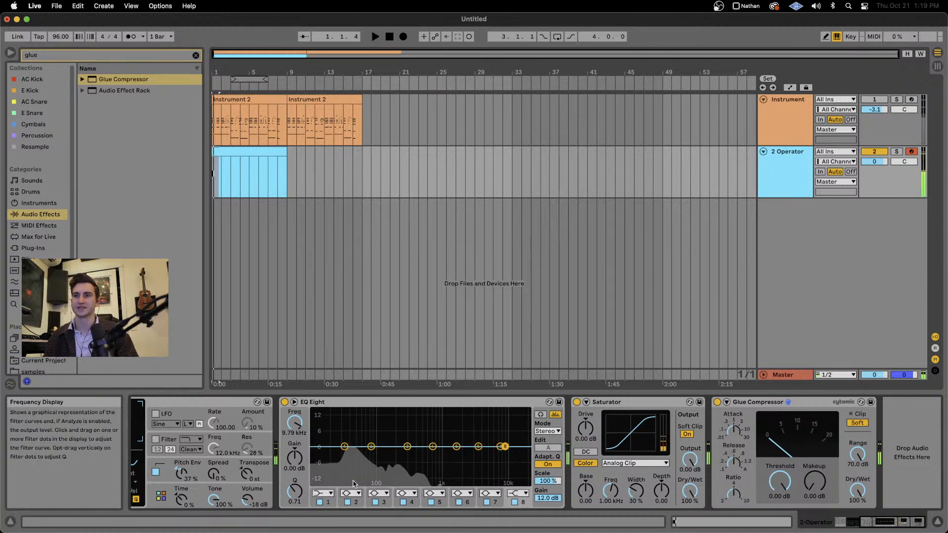
key("space")
key("space")
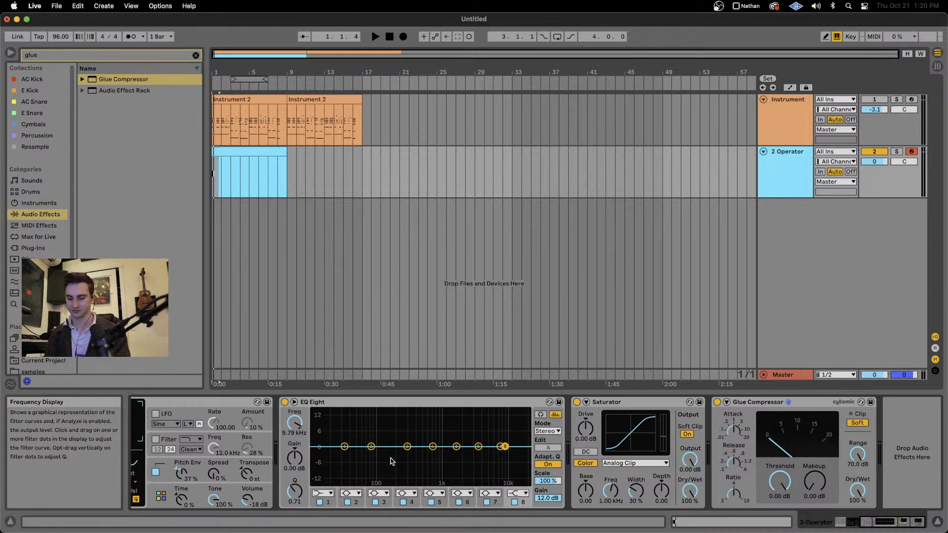
Show the harmonics of Operator's oscillator A in the Oscillator display instead of its envelope.
scroll(279, 472, "left", 10)
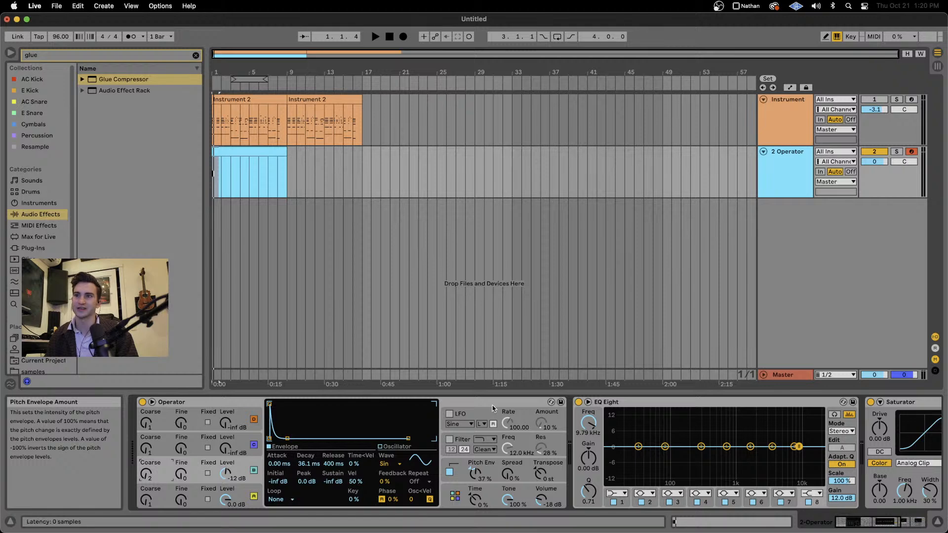
scroll(662, 473, "right", 10)
scroll(661, 473, "left", 10)
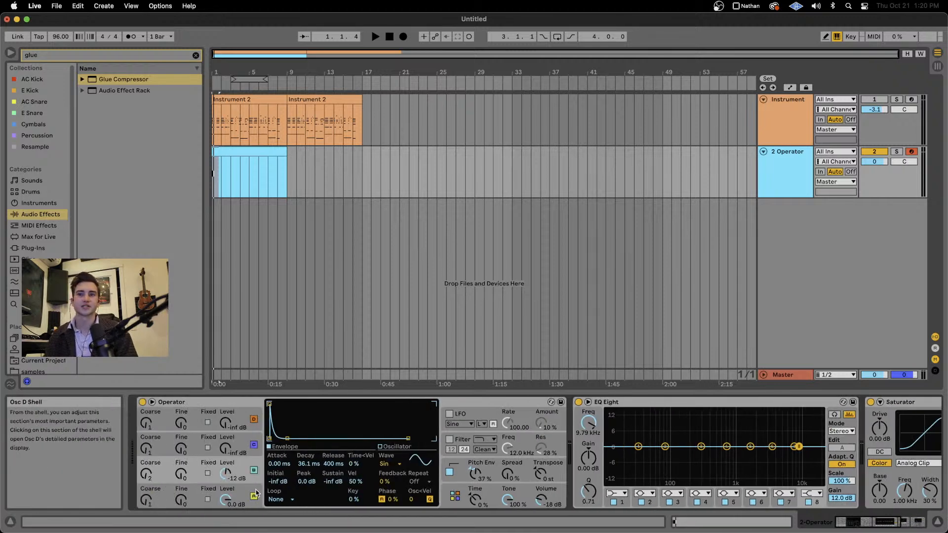
left_click(243, 494)
left_click(388, 449)
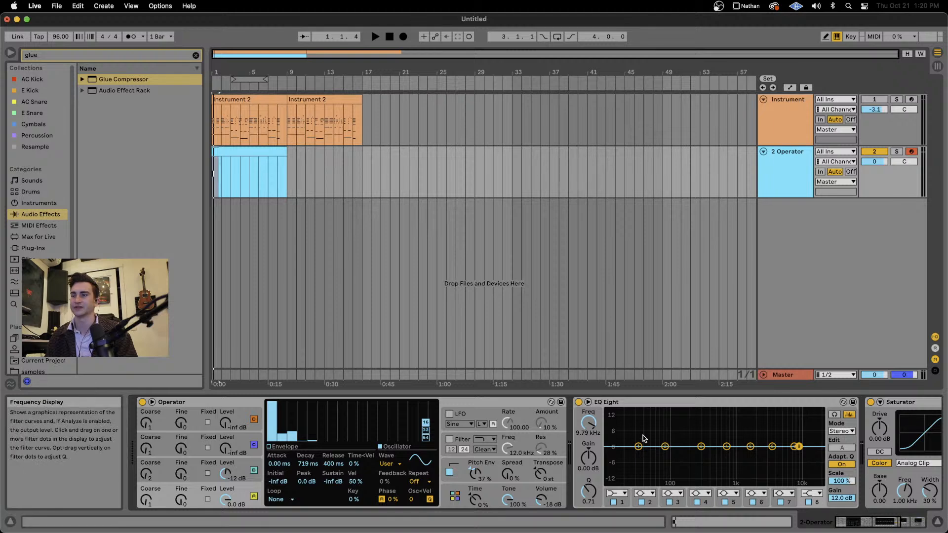
left_click(505, 473)
Cut EQ Eight's band 3 to -2.60 dB at 206 Hz and narrow its Q while auditioning the kick.
scroll(504, 473, "right", 10)
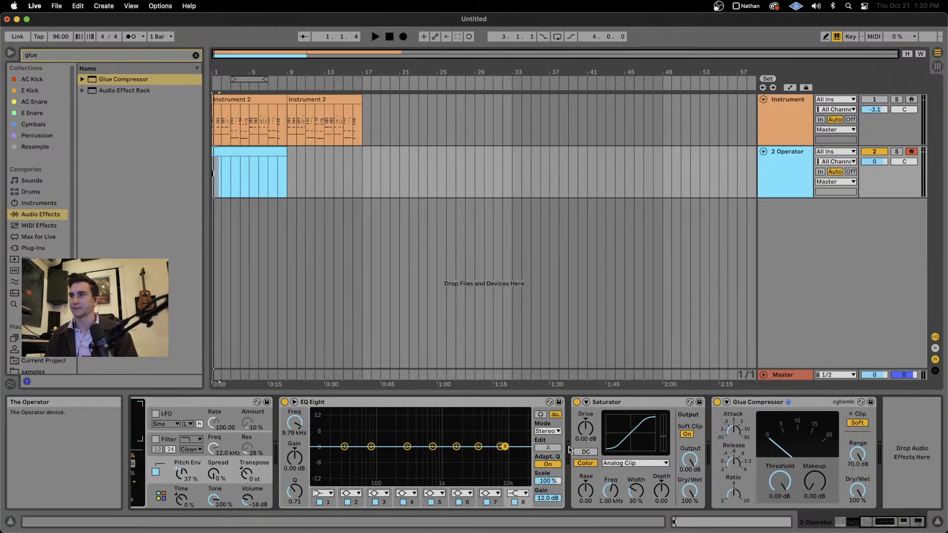
left_click(489, 403)
key("space")
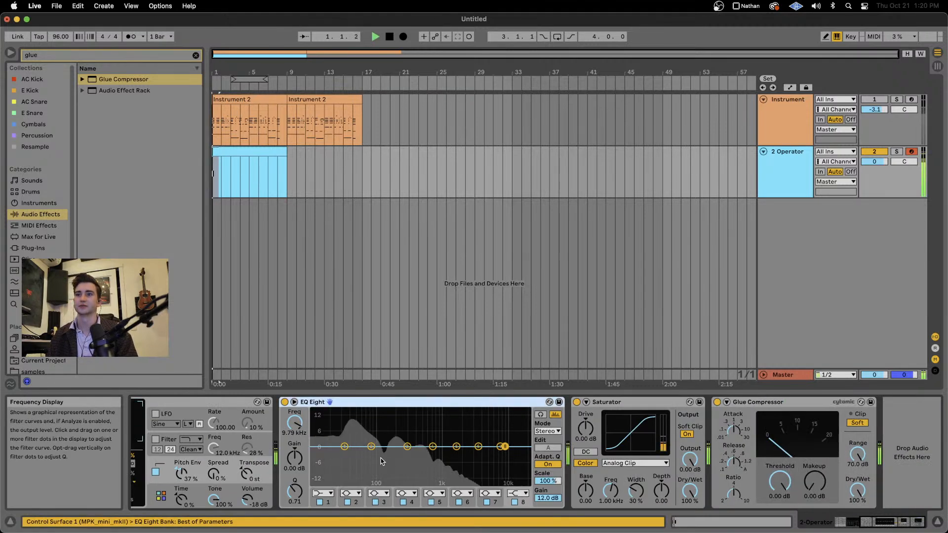
key("space")
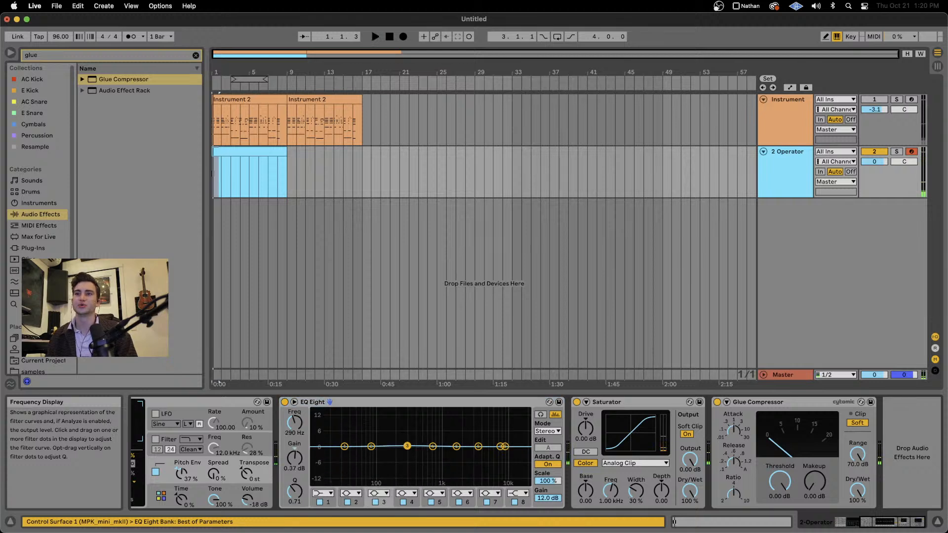
key("space")
mouse_move(403, 448)
left_mouse_down()
mouse_move(368, 418)
mouse_move(403, 419)
mouse_move(398, 411)
mouse_move(399, 454)
left_mouse_up()
key("space")
key("space")
key("space")
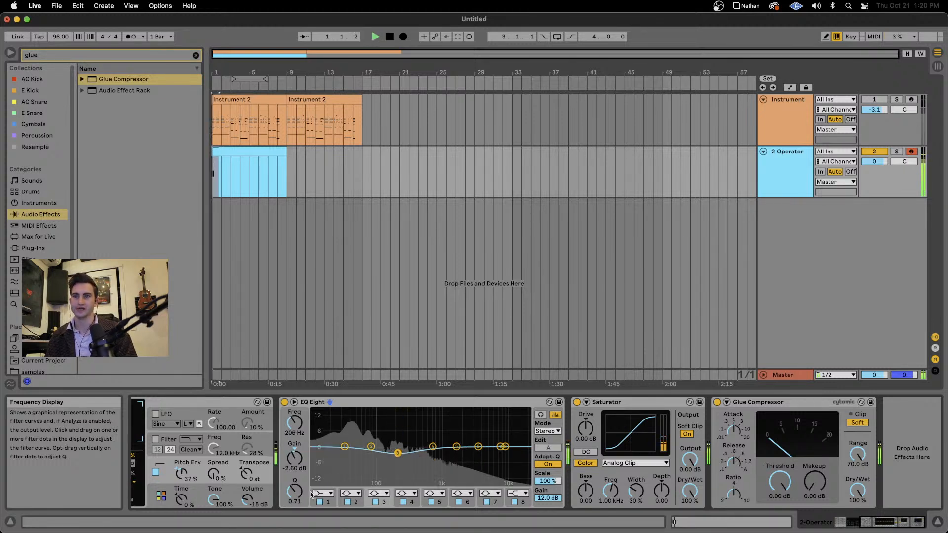
left_click_drag(295, 491, 294, 472)
key("z")
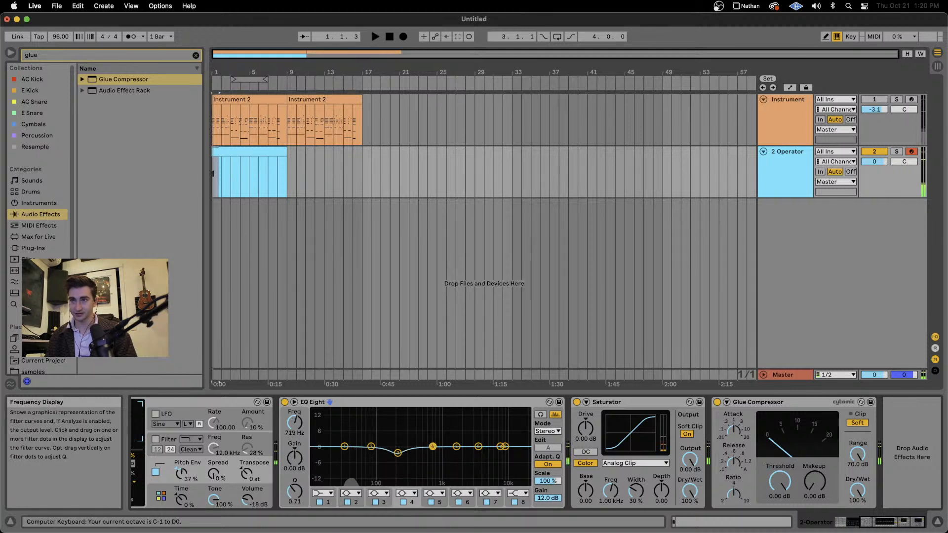
Cut band 4 to -10.0 dB at 516 Hz and boost band 2 to 3.10 dB at 74.2 Hz with a Q of 0.89.
left_click_drag(433, 447, 423, 470)
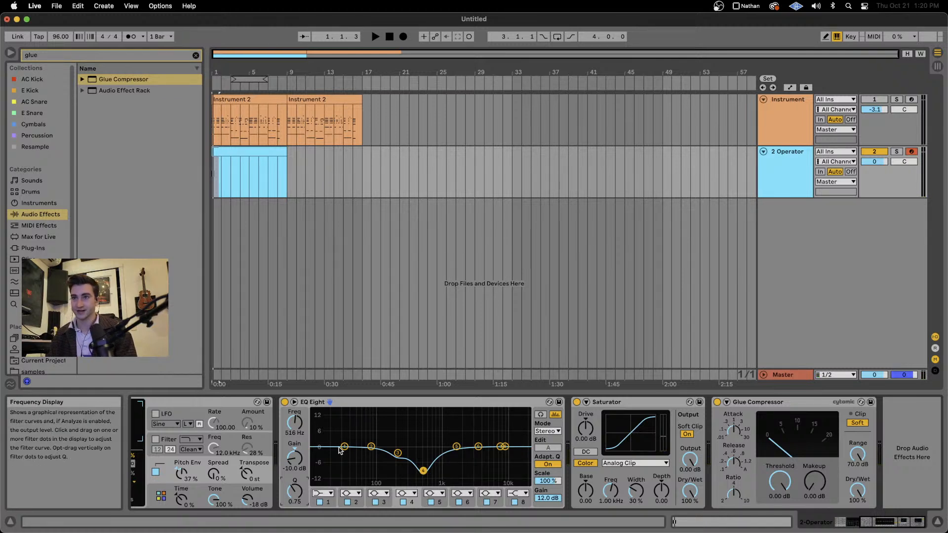
key("space")
left_click_drag(372, 447, 369, 439)
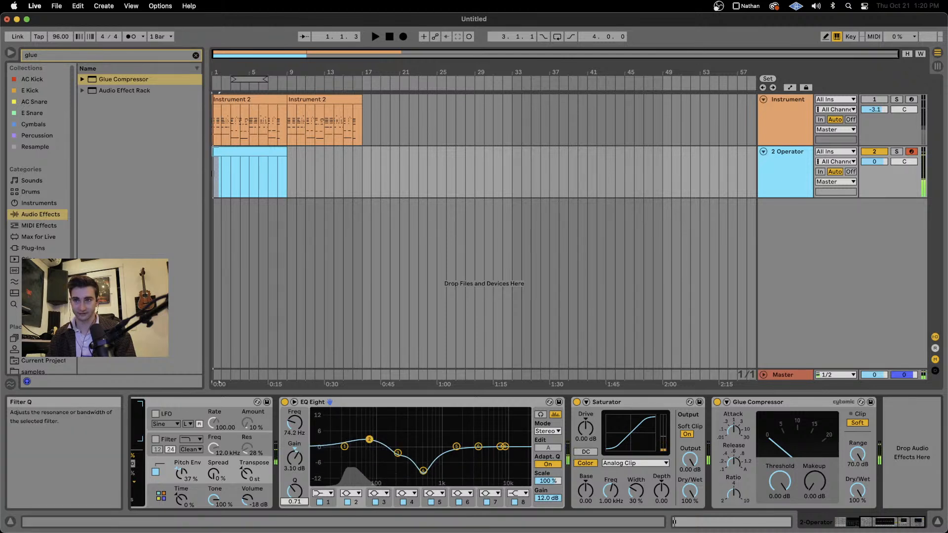
left_click_drag(291, 502, 291, 498)
key("space")
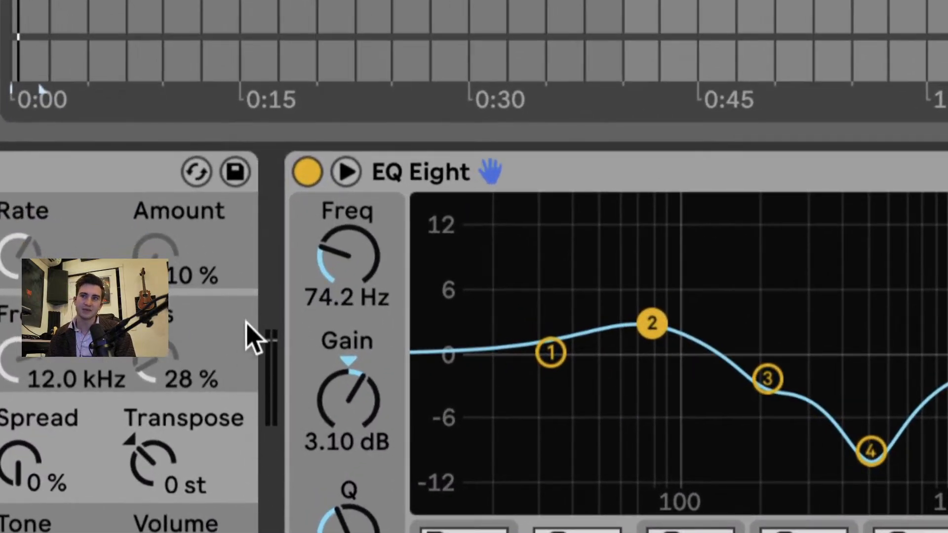
key("space")
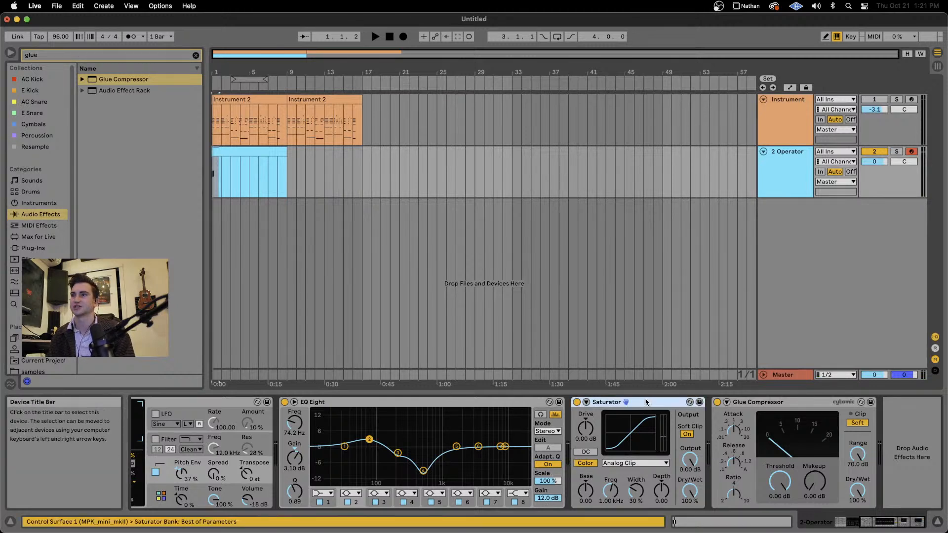
Lower EQ Eight's global gain to 5.25 dB while auditioning the kick.
double_click(747, 402)
double_click(717, 417)
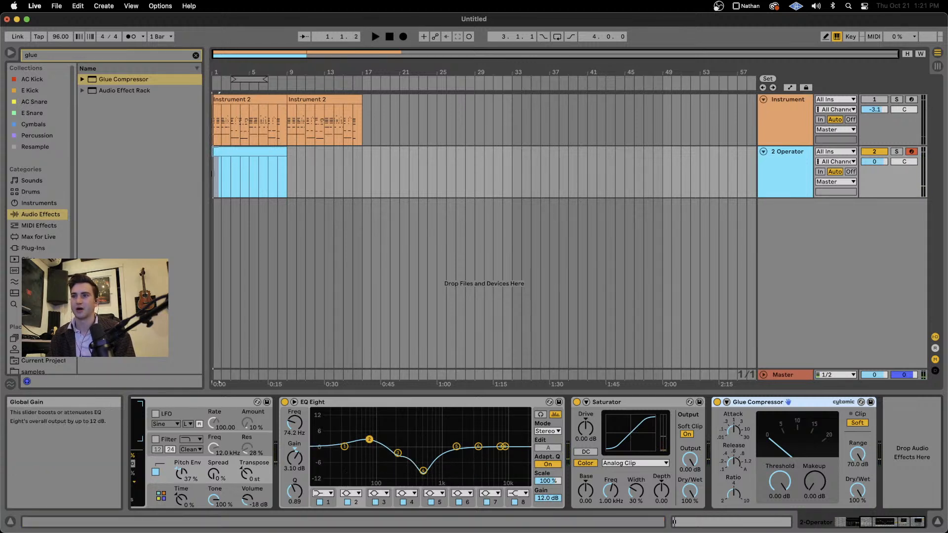
left_click(546, 500)
key("space")
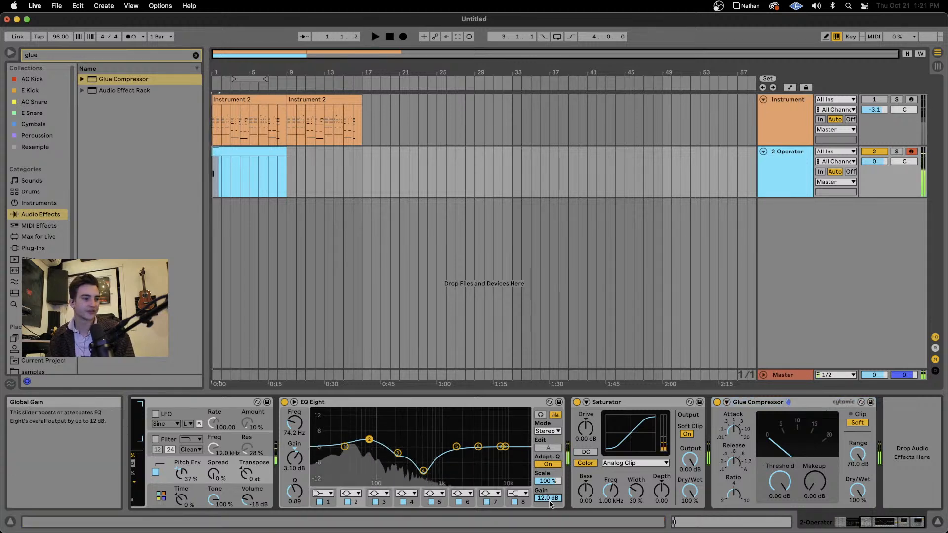
key("space")
mouse_move(552, 500)
left_mouse_down()
mouse_move(551, 520)
mouse_move(538, 487)
mouse_move(547, 500)
left_mouse_up()
key("space")
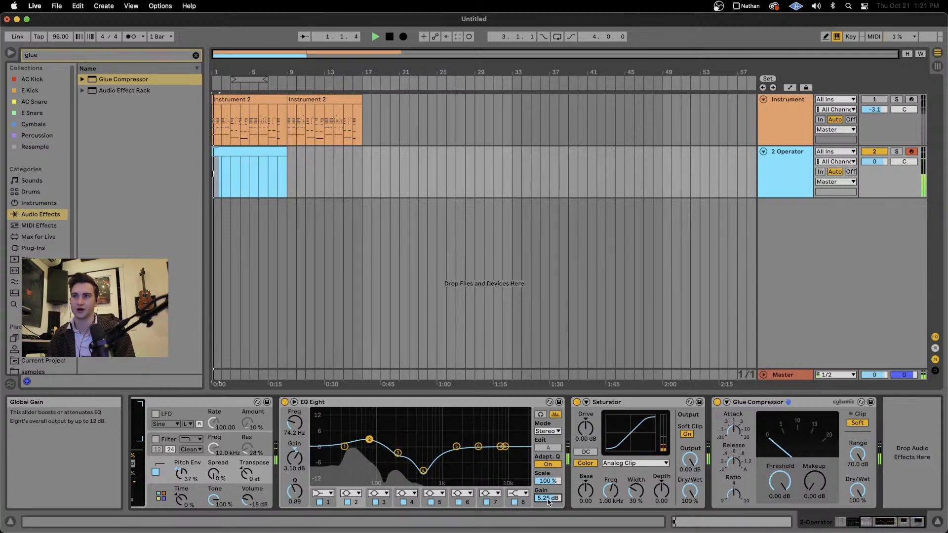
key("space")
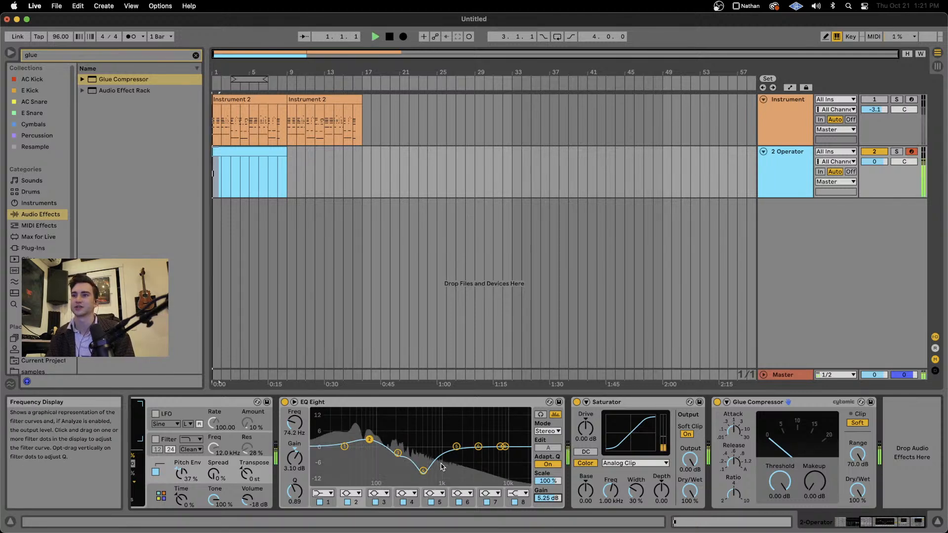
Move EQ Eight's band 6 lower in frequency and boost band 7 to 2.36 dB at 3.52 kHz with a Q of 1.01.
key("space")
left_click_drag(478, 447, 454, 447)
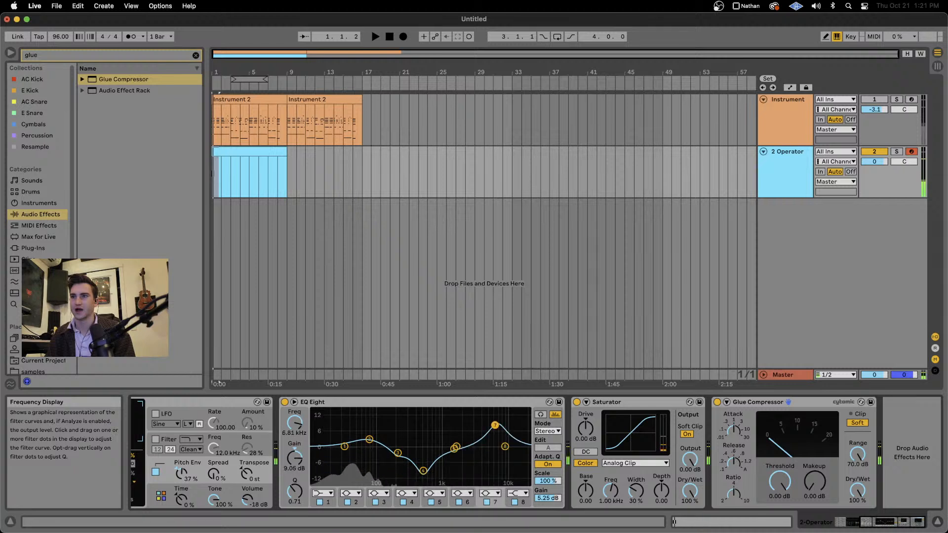
left_click_drag(494, 425, 487, 425)
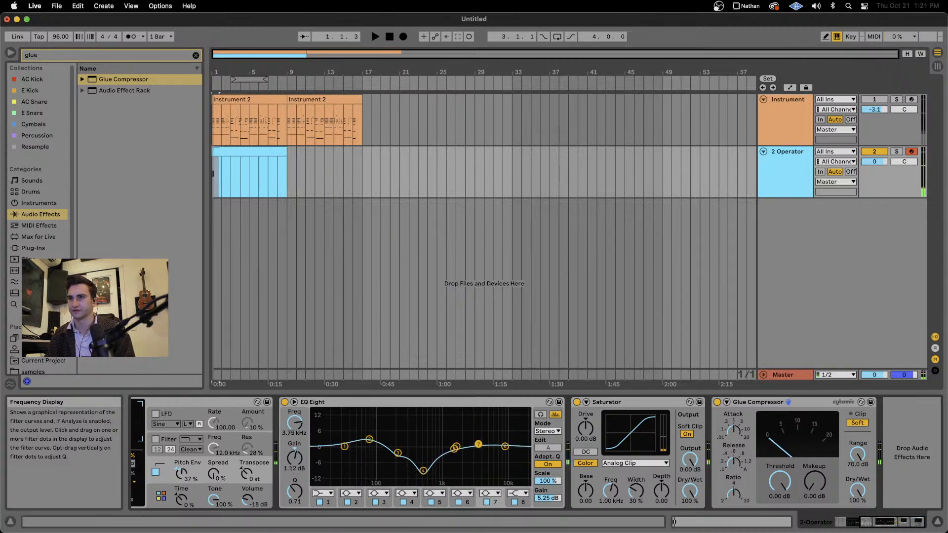
left_click_drag(296, 490, 296, 483)
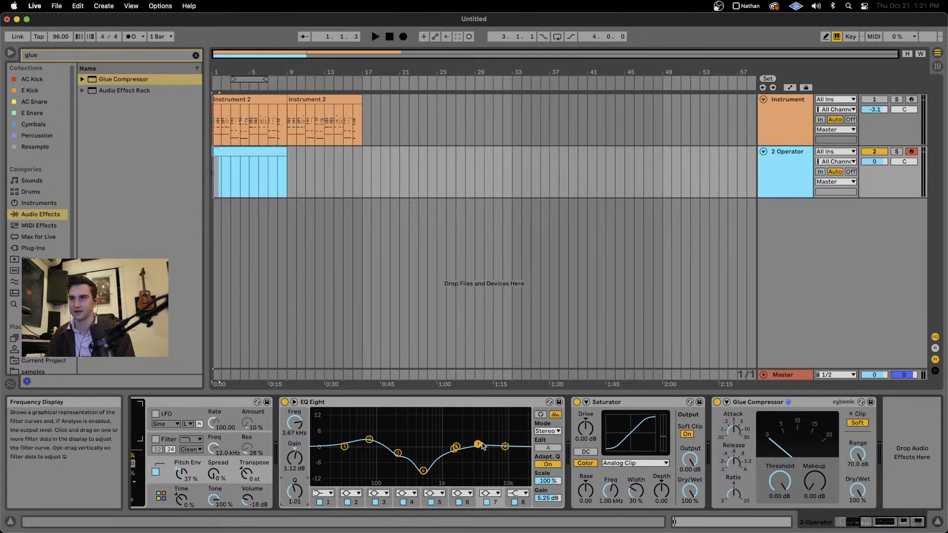
key("space")
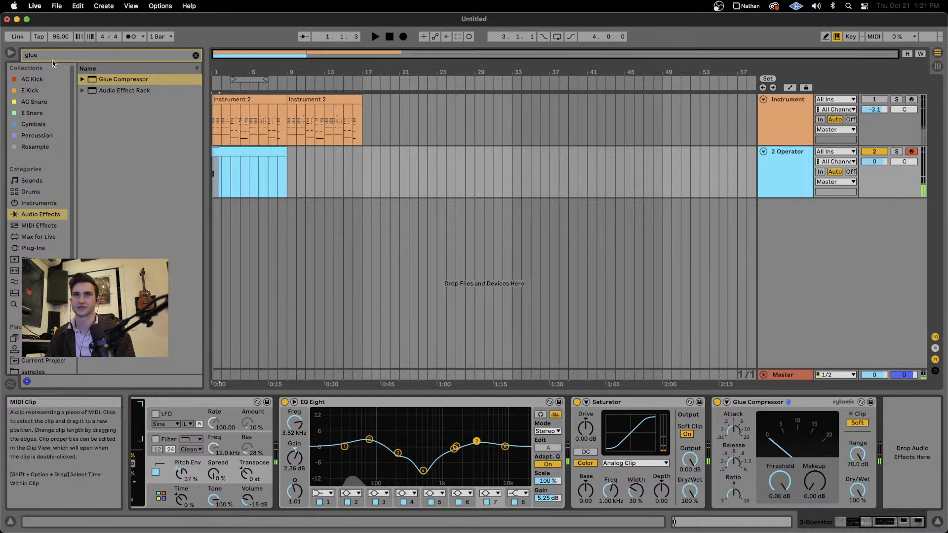
key("space")
Search the audio effects for "eq", insert a second EQ Eight between the first one and Saturator, and play the kick.
key("super+f")
type("eq")
left_click_drag(109, 101, 577, 474)
key("space")
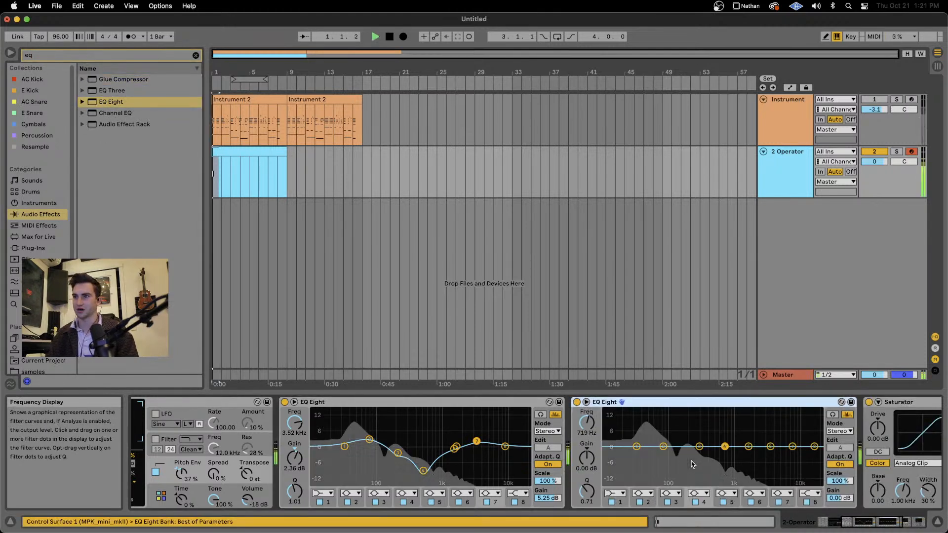
Boost band 3 of the second EQ Eight to 4.34 dB at 66.7 Hz with a Q of 1.79.
mouse_move(662, 420)
left_mouse_down()
mouse_move(635, 422)
mouse_move(662, 428)
mouse_move(657, 437)
left_mouse_up()
key("space")
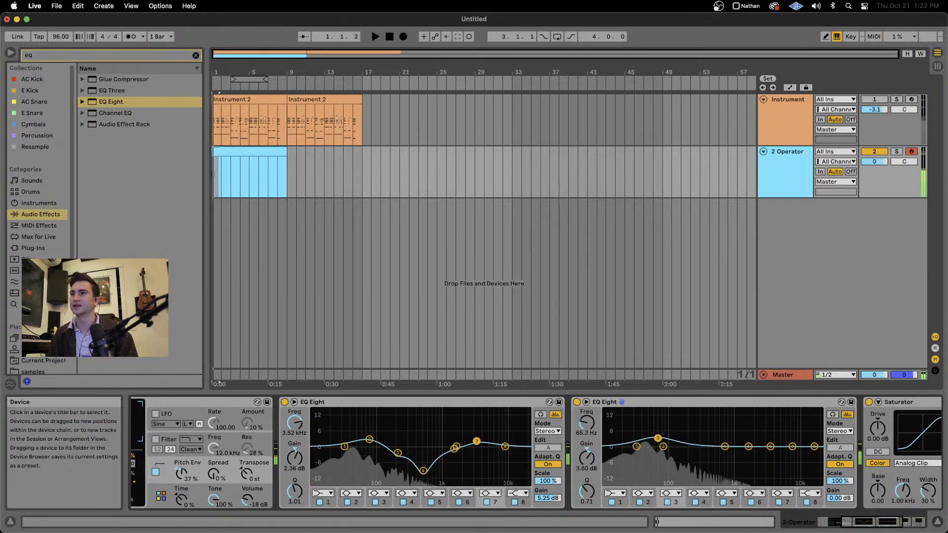
left_click_drag(586, 504, 585, 489)
key("space")
left_click_drag(658, 436, 658, 436)
key("space")
left_click_drag(587, 493, 586, 493)
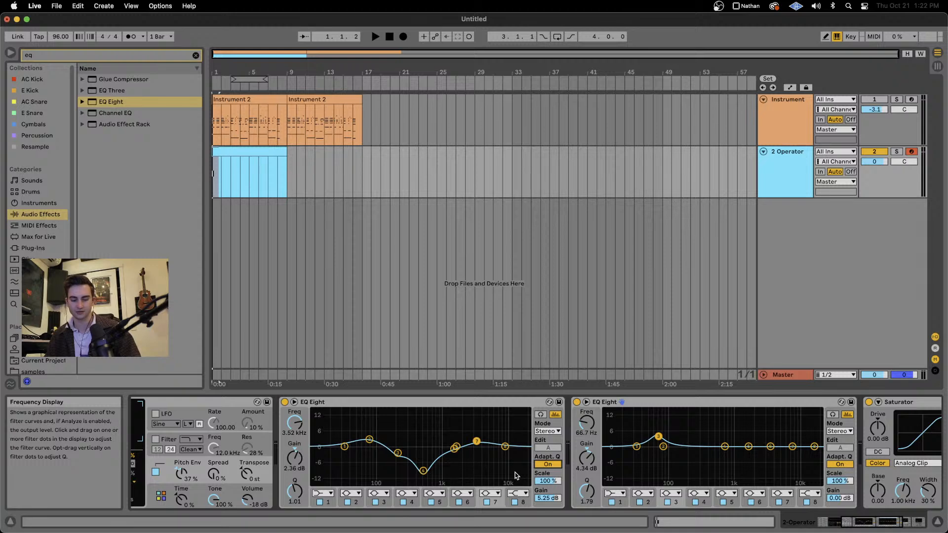
Group the two EQ Eight devices into an Audio Effect Rack.
scroll(543, 444, "right", 5)
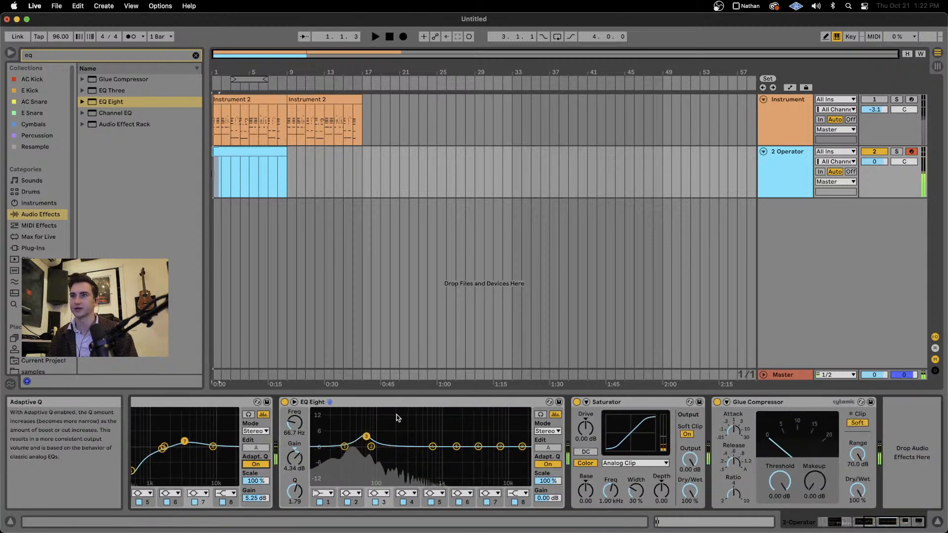
left_click(509, 404)
left_click(348, 402, "shift")
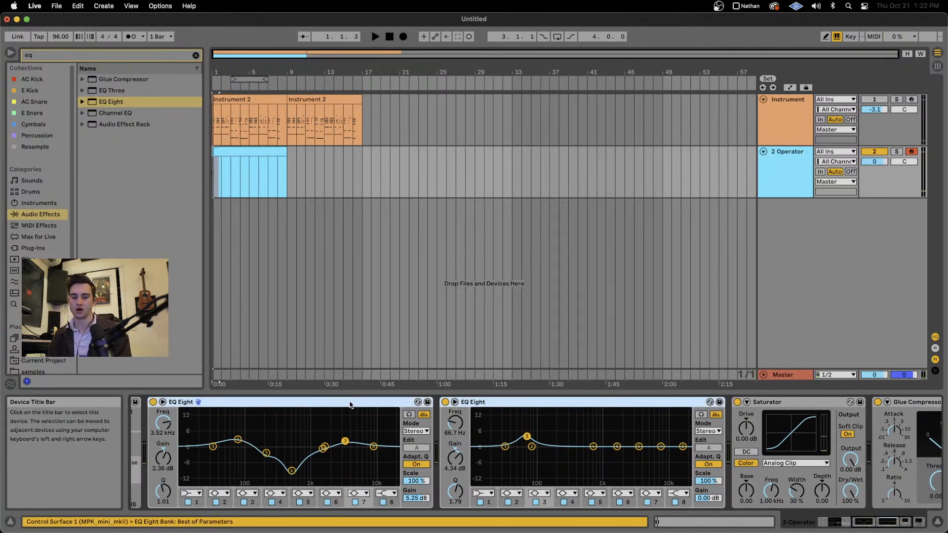
key("super+g")
Bypass the Audio Effect Rack to hear the kick without EQ, and re-enable it.
left_click(153, 402)
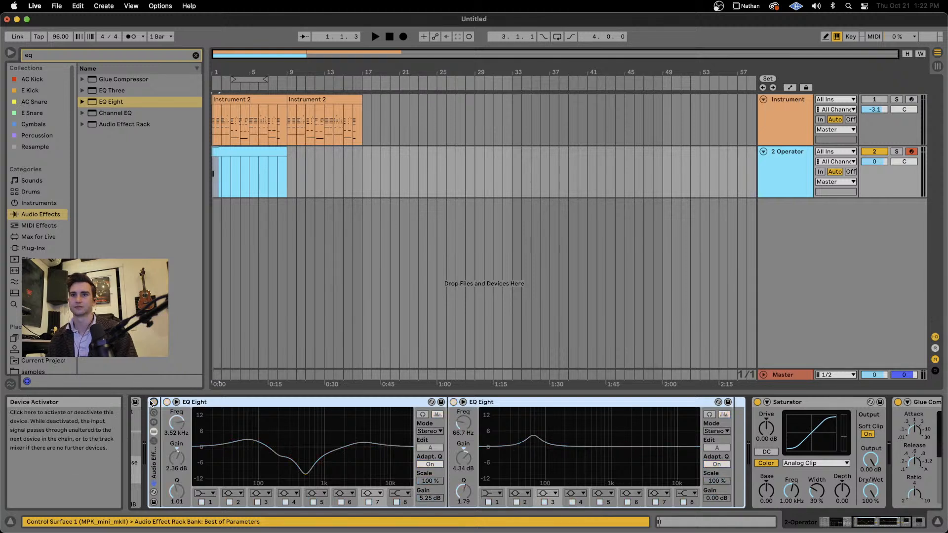
key("space")
key("space")
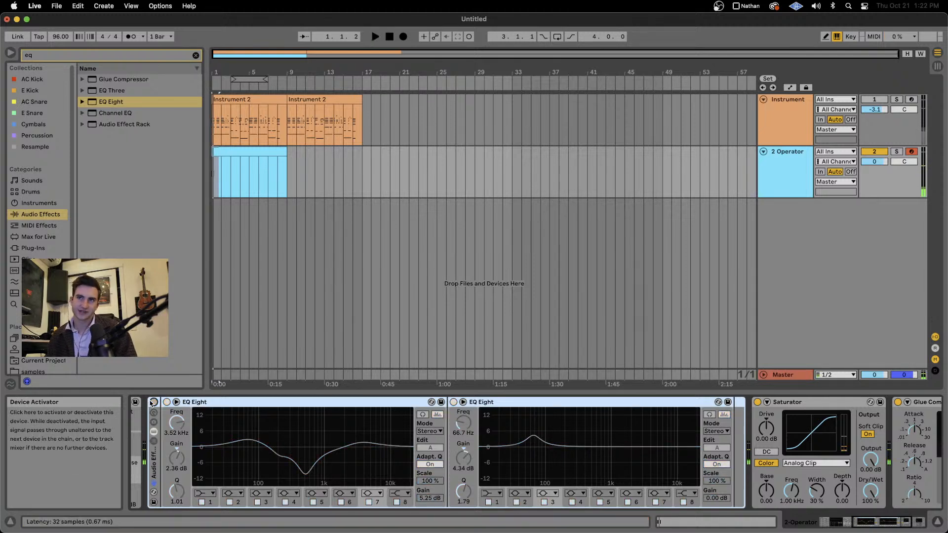
left_click(153, 402)
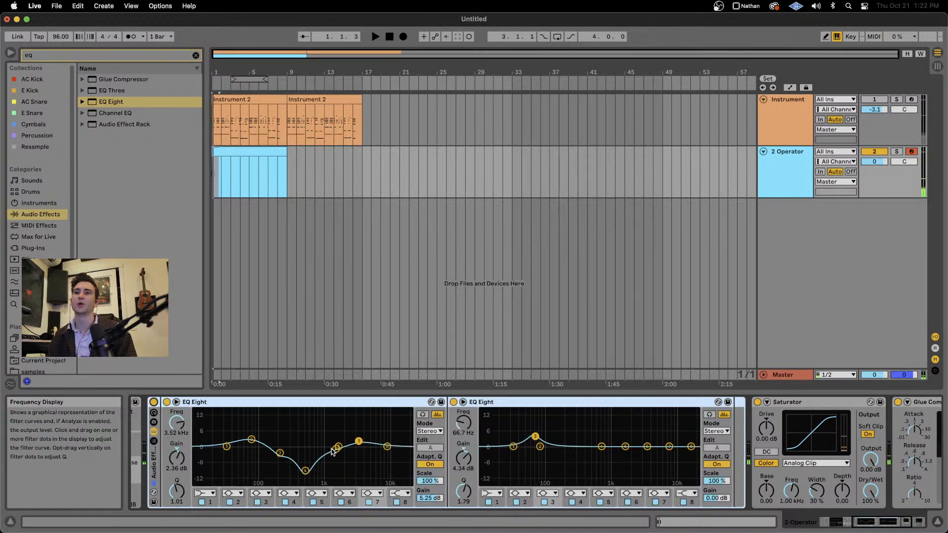
Lower the first EQ Eight's global output gain to 4.88 dB.
scroll(340, 464, "right", 2)
scroll(333, 451, "right", 1)
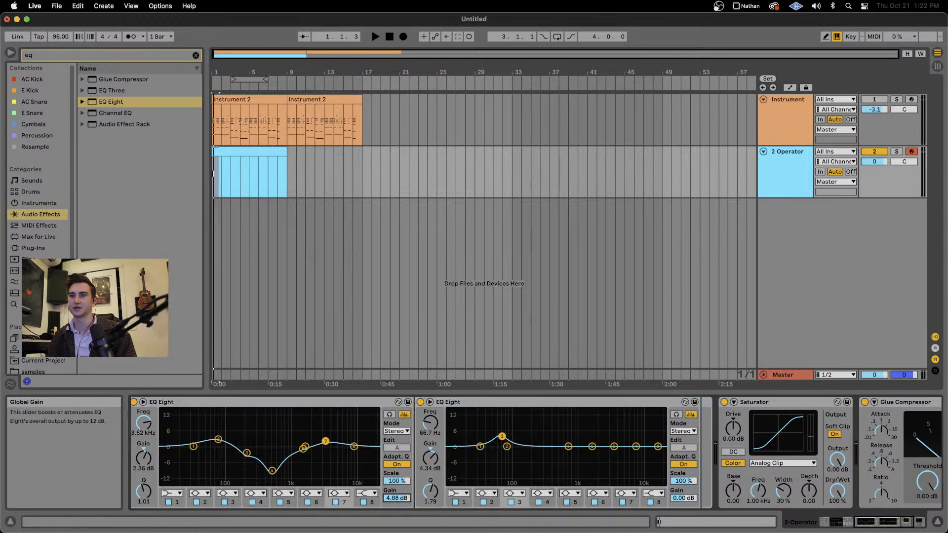
scroll(345, 464, "left", 5)
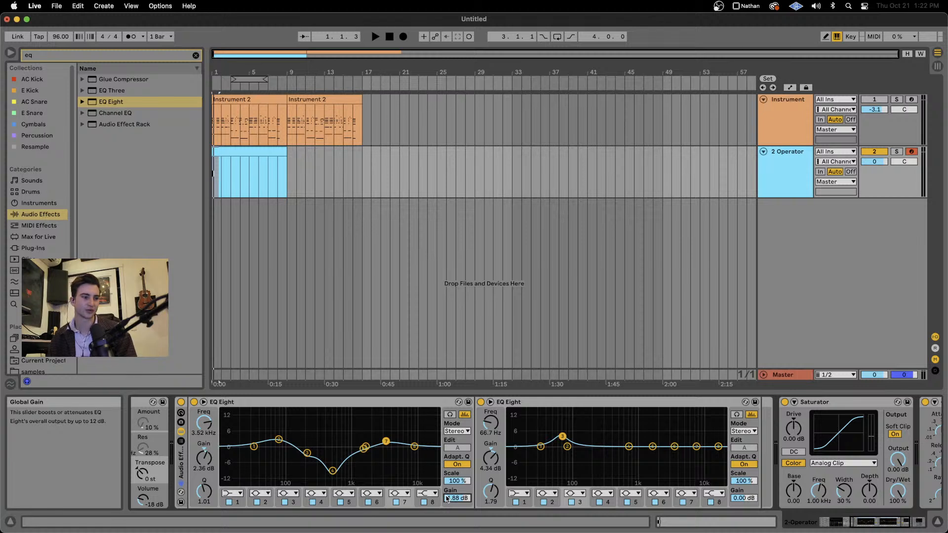
Review the kick's device chain from Operator through both EQ Eights to Saturator and Glue Compressor.
scroll(462, 479, "left", 7)
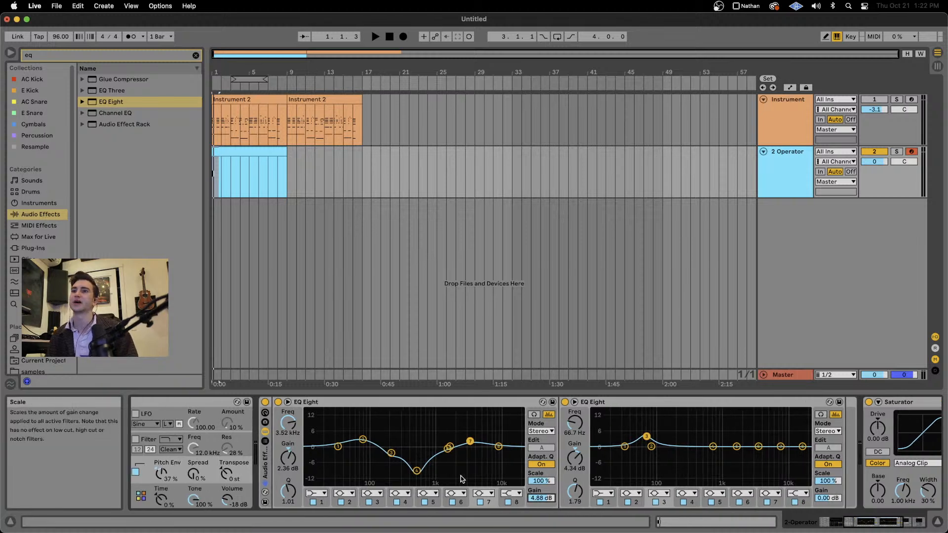
scroll(446, 475, "left", 20)
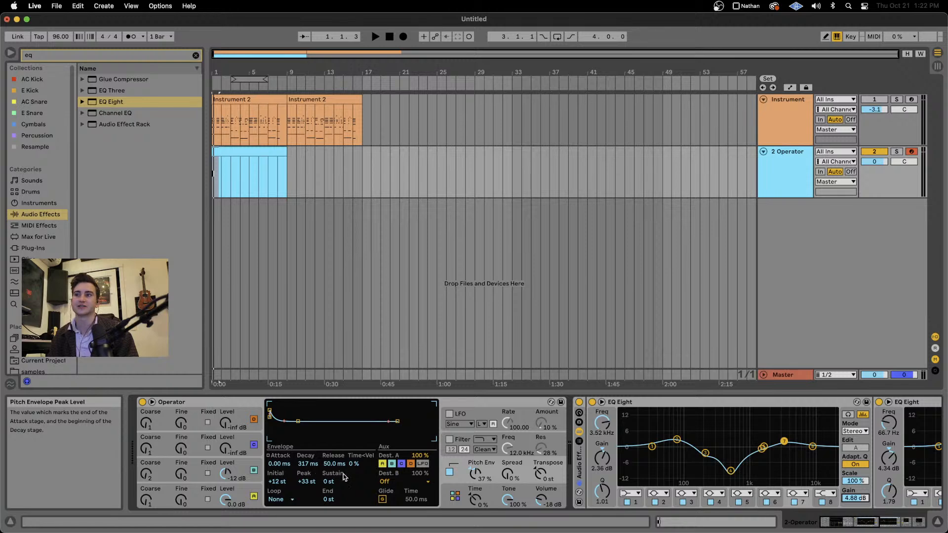
scroll(344, 477, "right", 20)
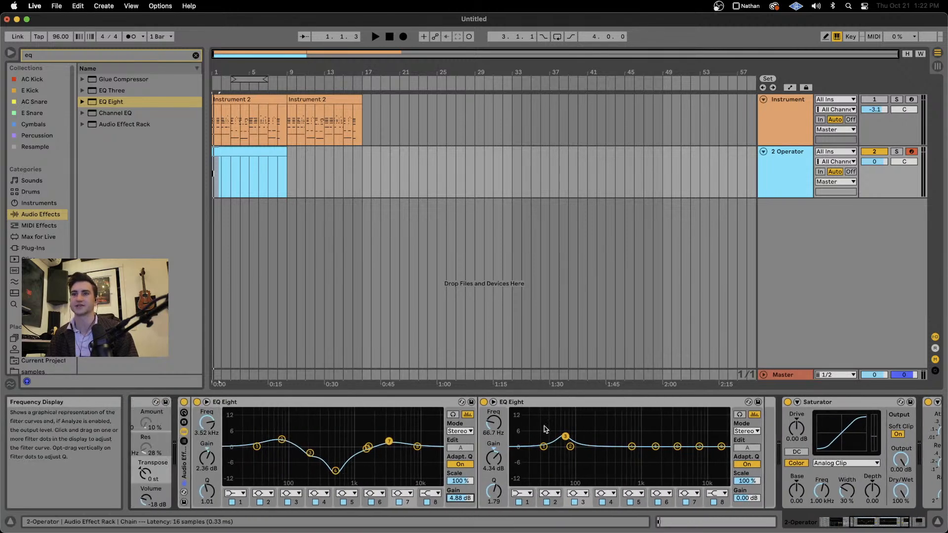
scroll(545, 429, "right", 13)
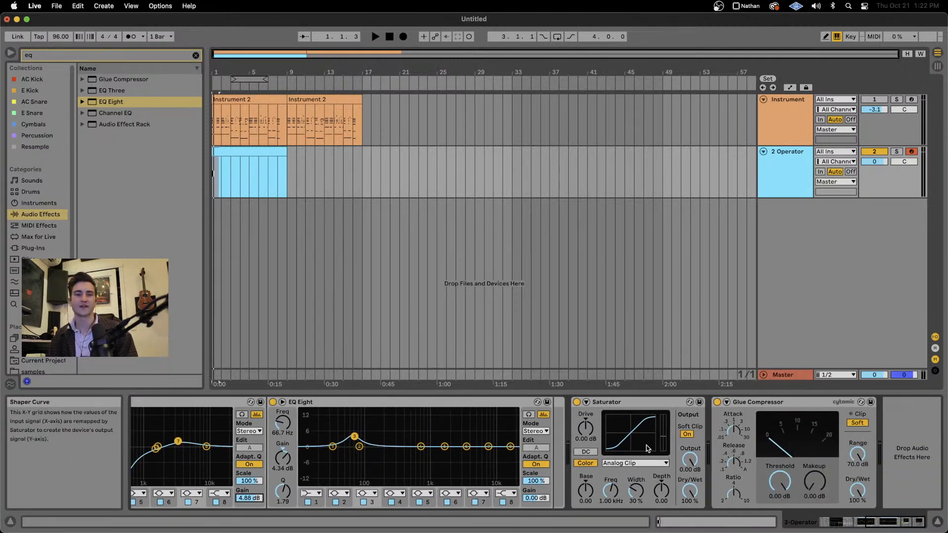
scroll(580, 442, "left", 20)
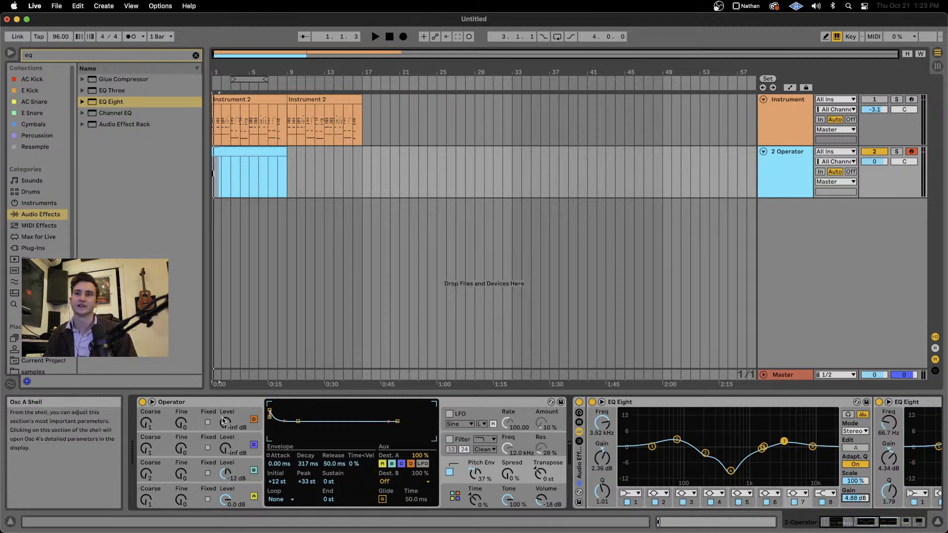
scroll(365, 475, "right", 20)
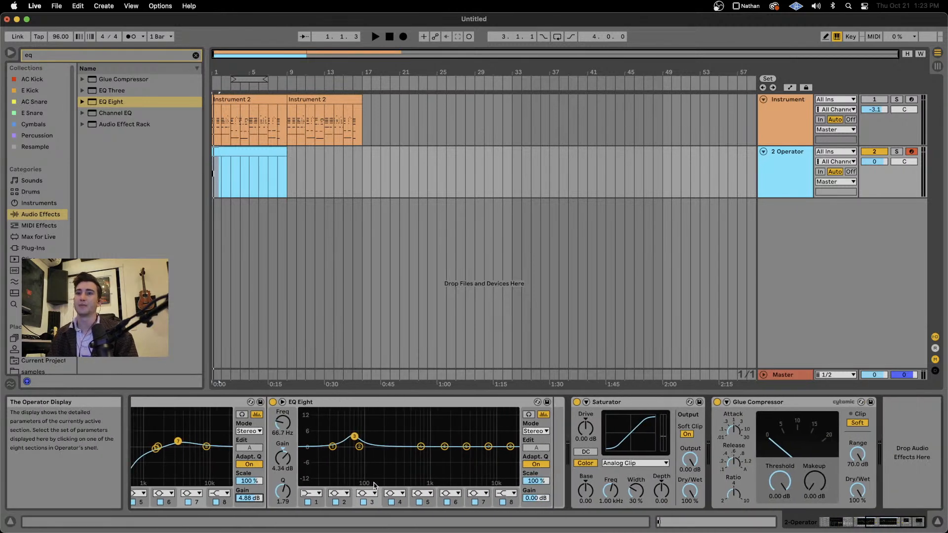
scroll(375, 485, "left", 20)
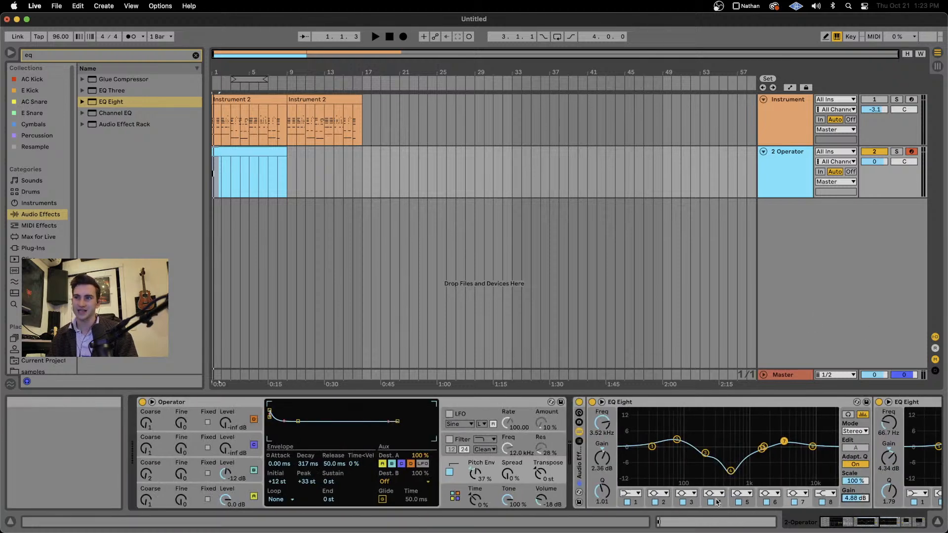
scroll(496, 427, "right", 12)
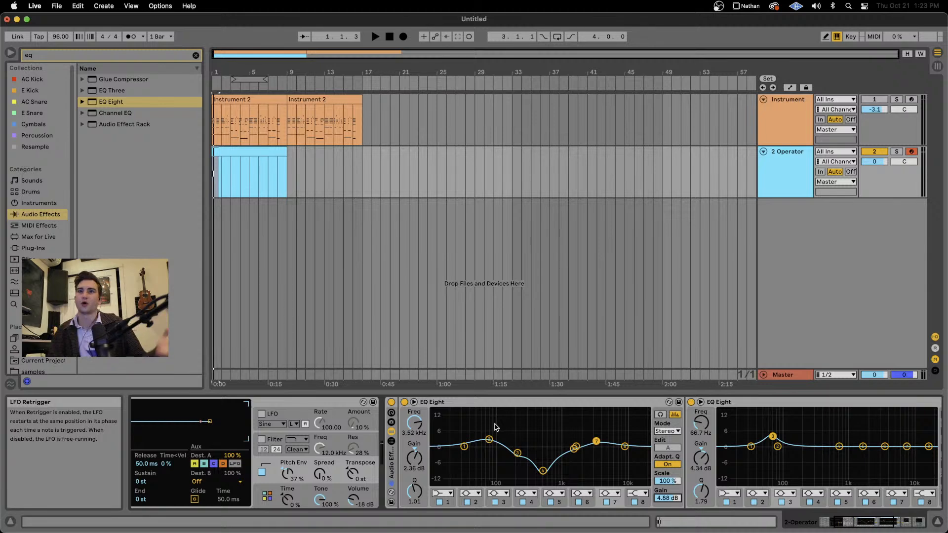
scroll(417, 425, "left", 5)
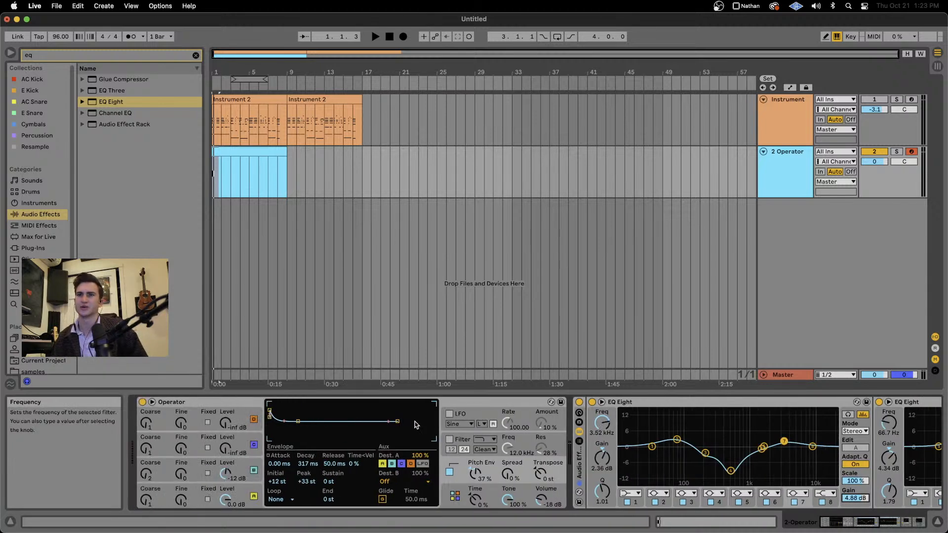
scroll(301, 424, "right", 13)
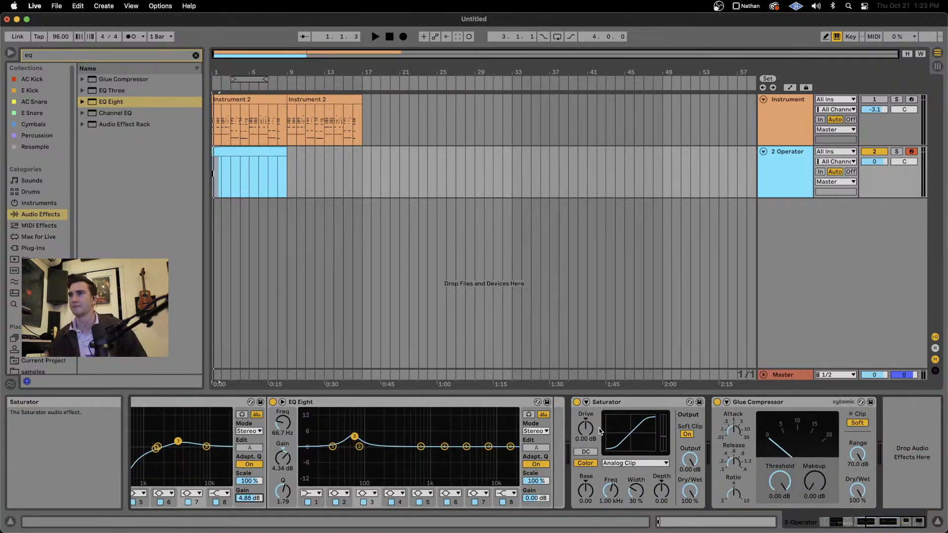
Lower the output level of Operator's oscillator B to -14 dB and play the kick to hear the change.
scroll(359, 449, "left", 5)
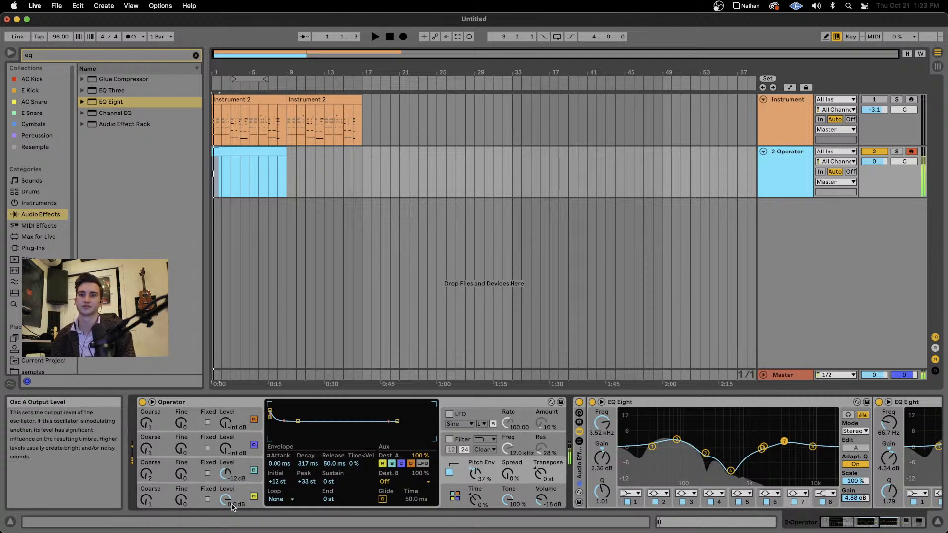
left_click_drag(147, 474, 147, 468)
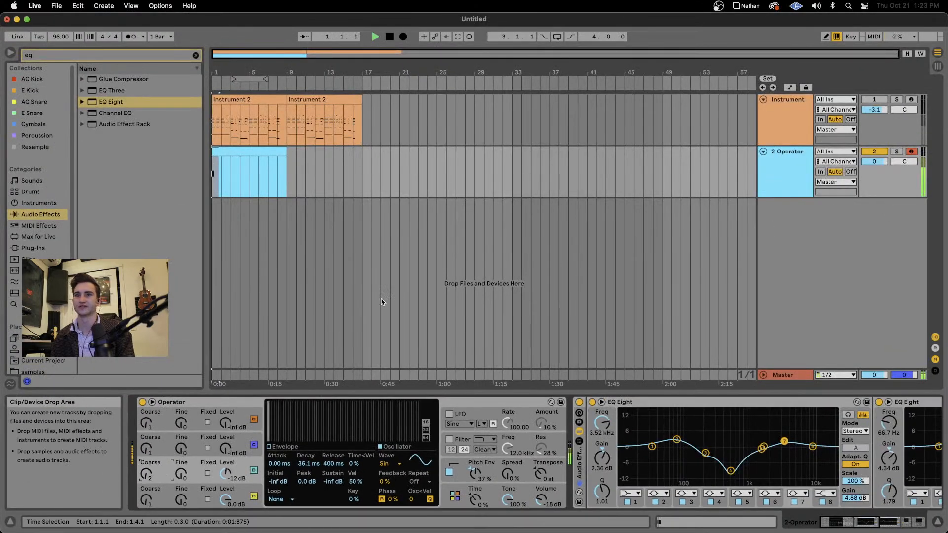
mouse_move(243, 532)
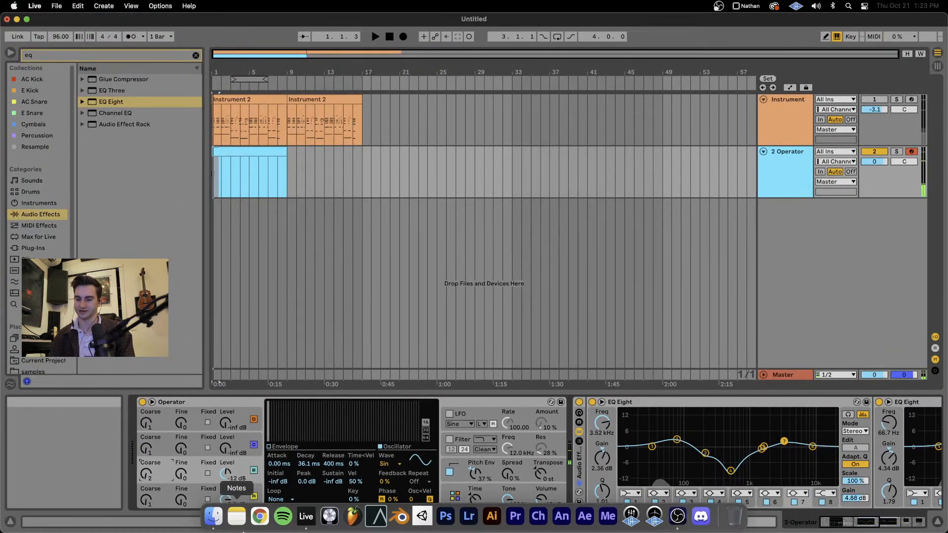
key("space")
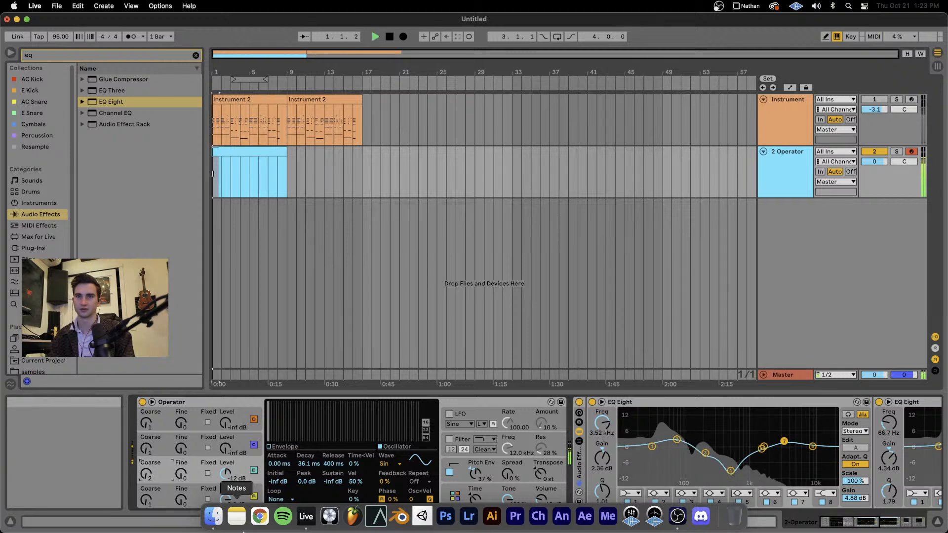
key("space")
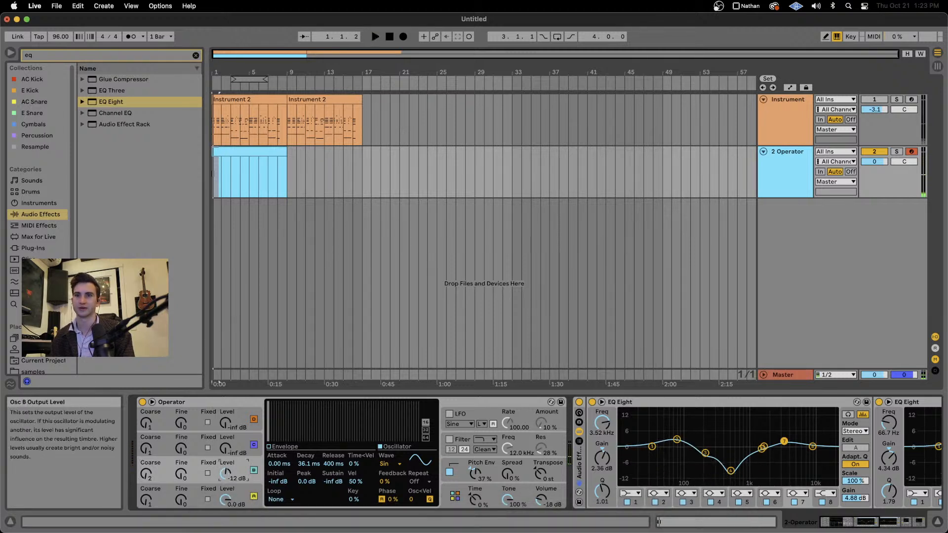
key("space")
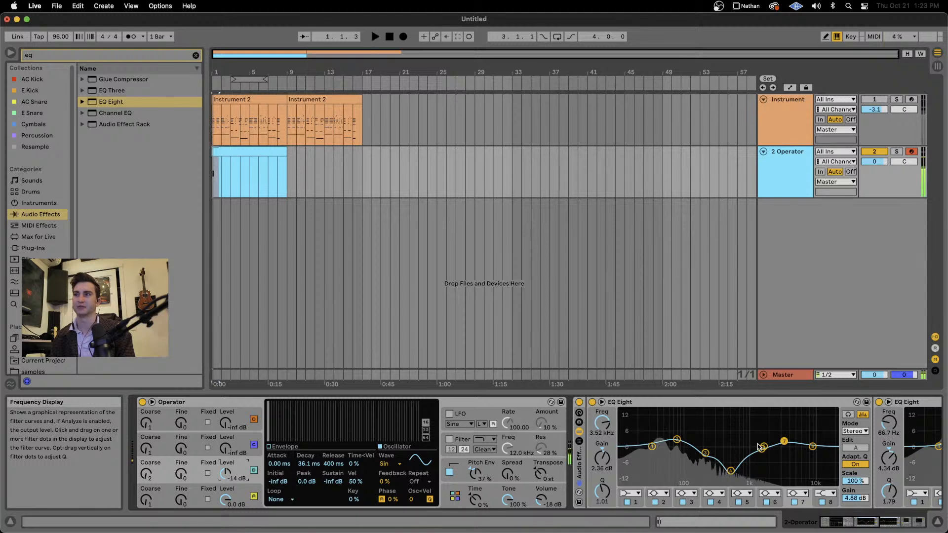
scroll(736, 451, "right", 10)
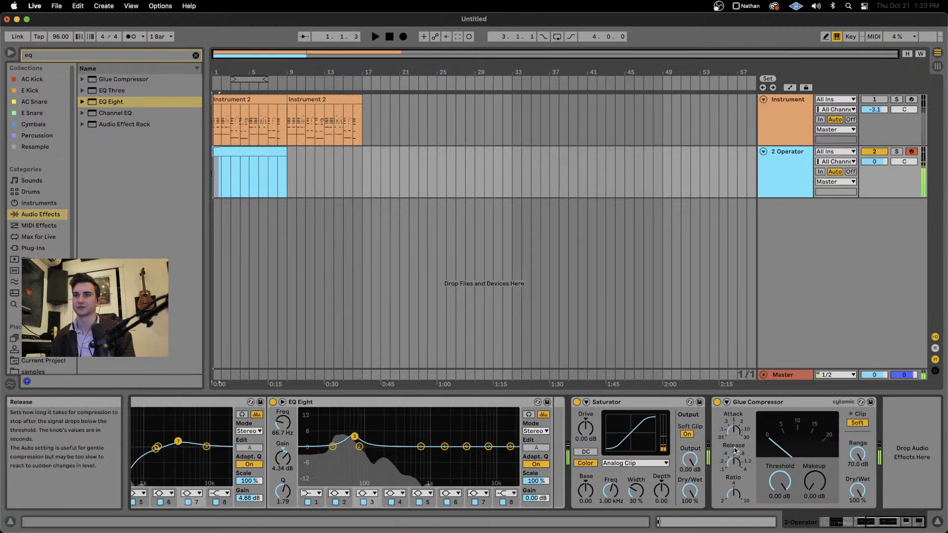
scroll(735, 450, "left", 15)
key("space")
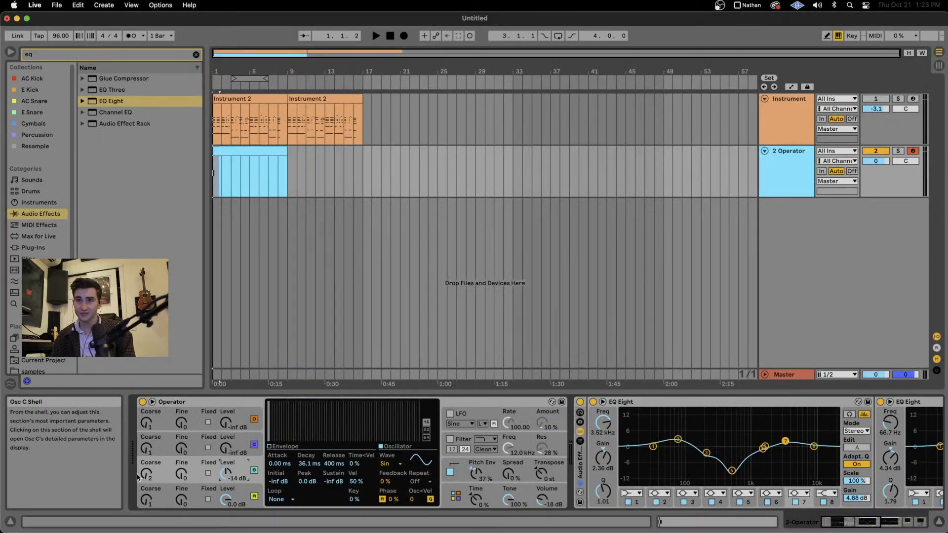
Try oscillator A switched off and with a coarse frequency of 4, restoring both settings.
left_click(260, 494)
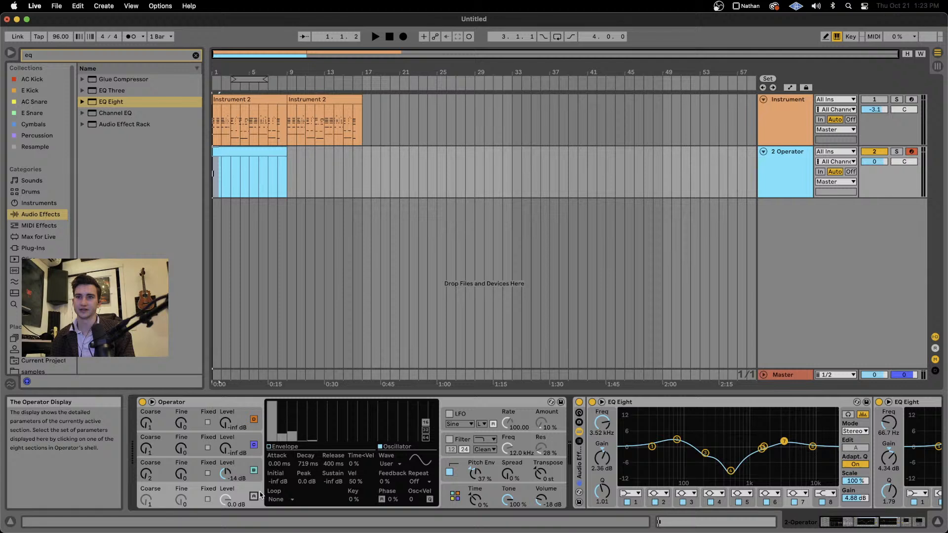
left_click(254, 495)
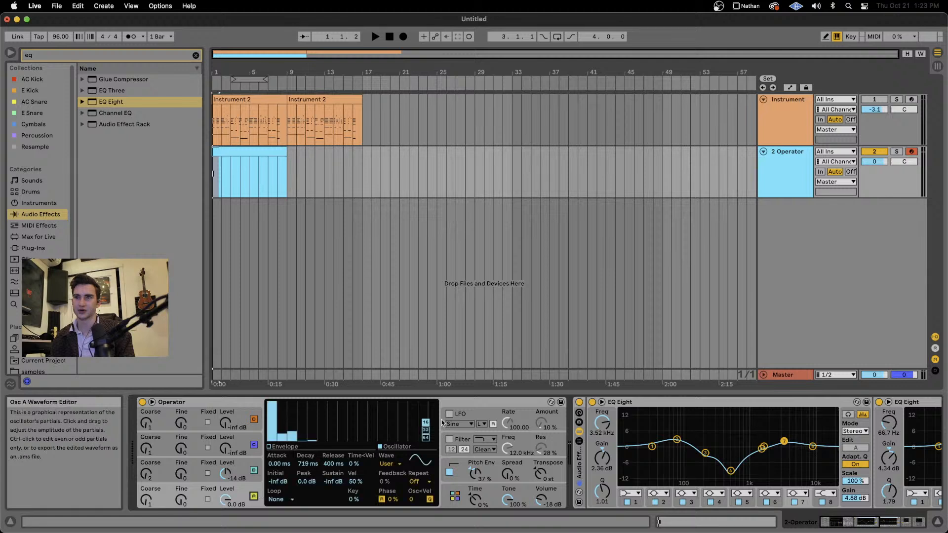
mouse_move(415, 416)
left_mouse_down()
mouse_move(342, 410)
mouse_move(298, 422)
left_mouse_up()
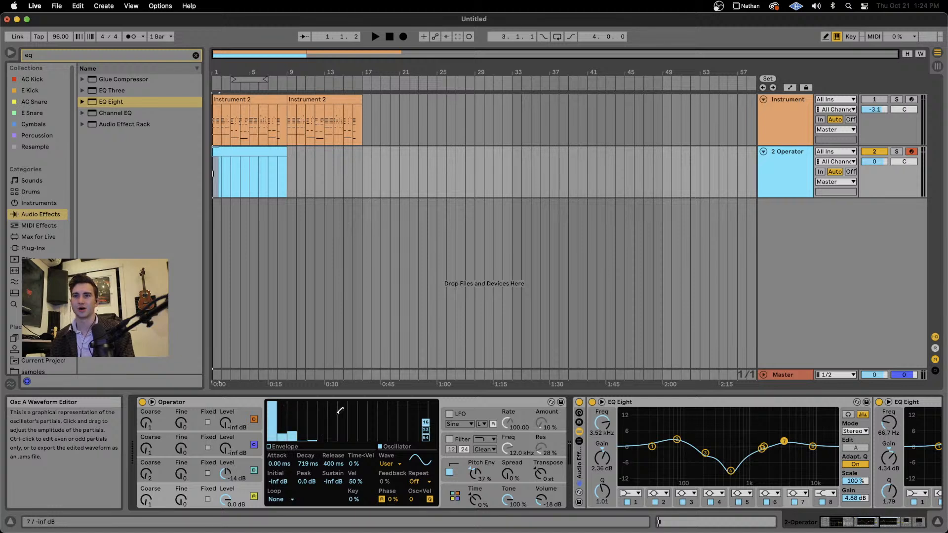
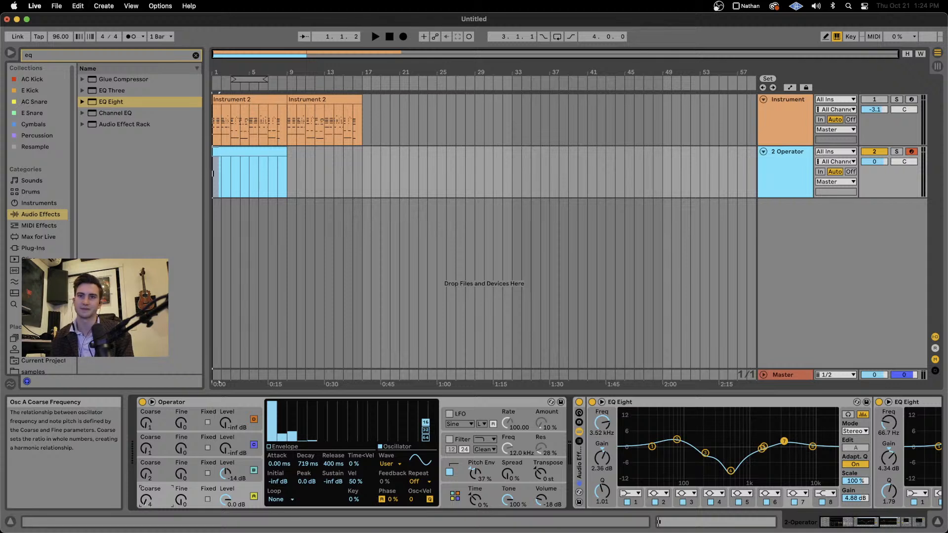
key("super+z")
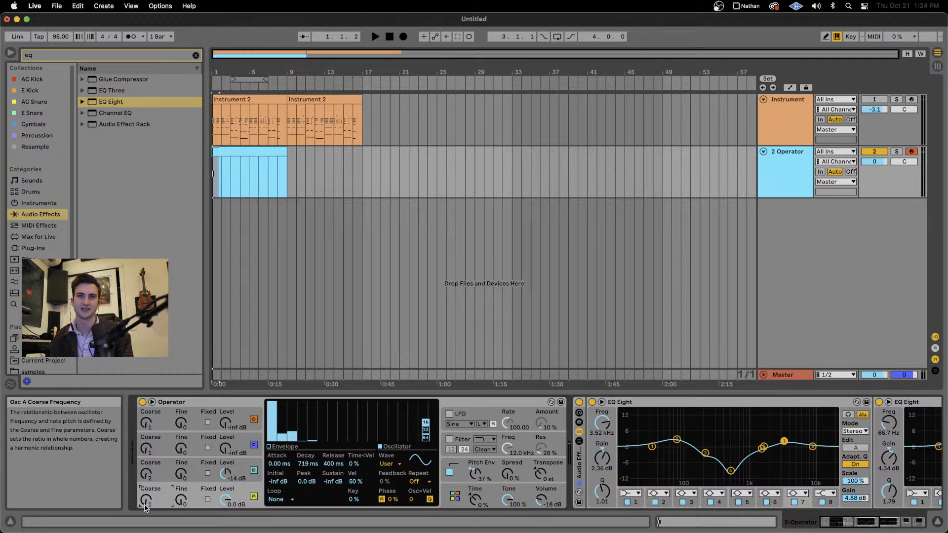
Enable Draw Mode and show the settings of Operator's oscillator C.
mouse_move(226, 531)
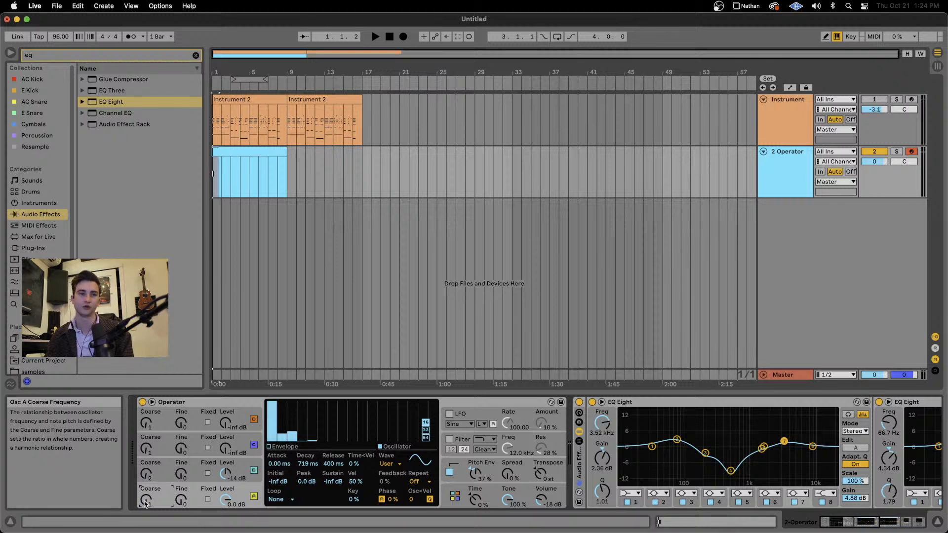
key("b")
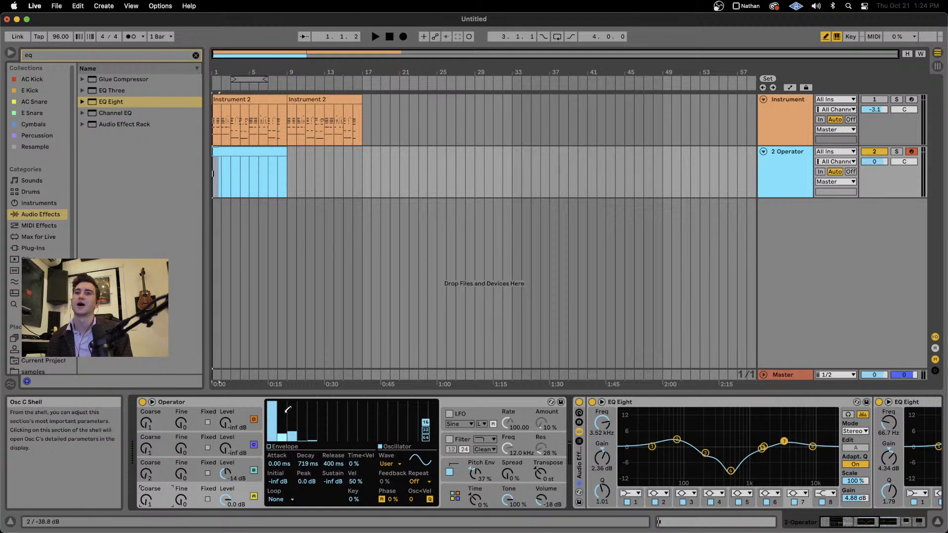
left_click(237, 451)
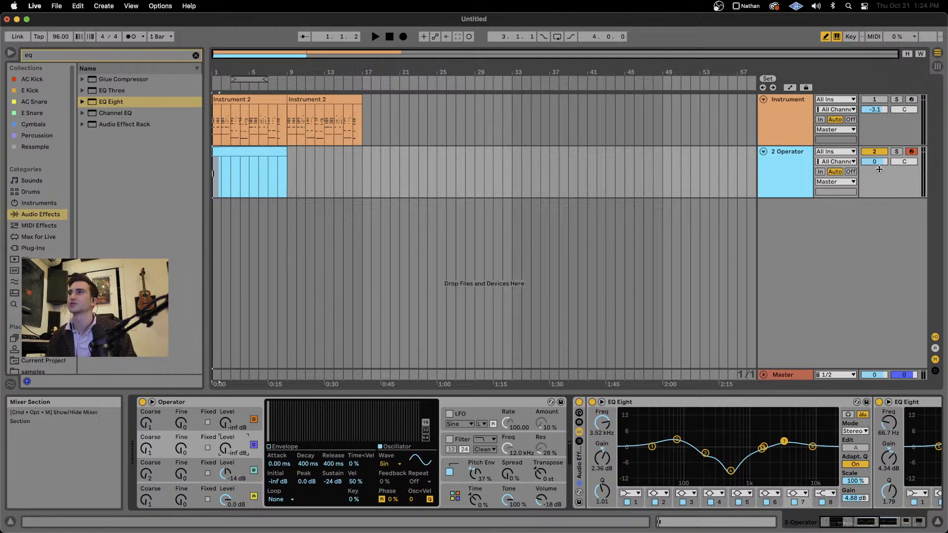
Raise the Saturator's drive to 12.9 dB and play the kick to judge the distortion.
key("space")
scroll(533, 493, "right", 10)
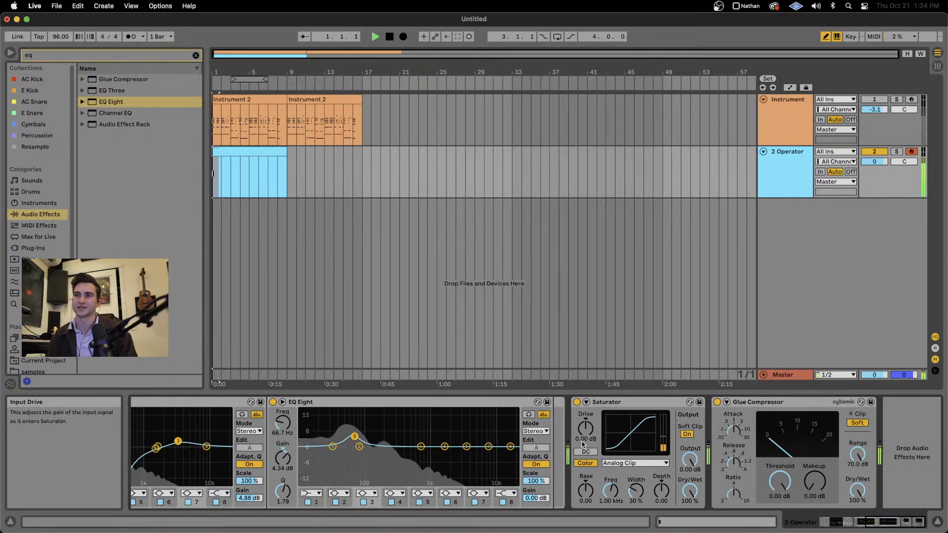
scroll(296, 461, "left", 4)
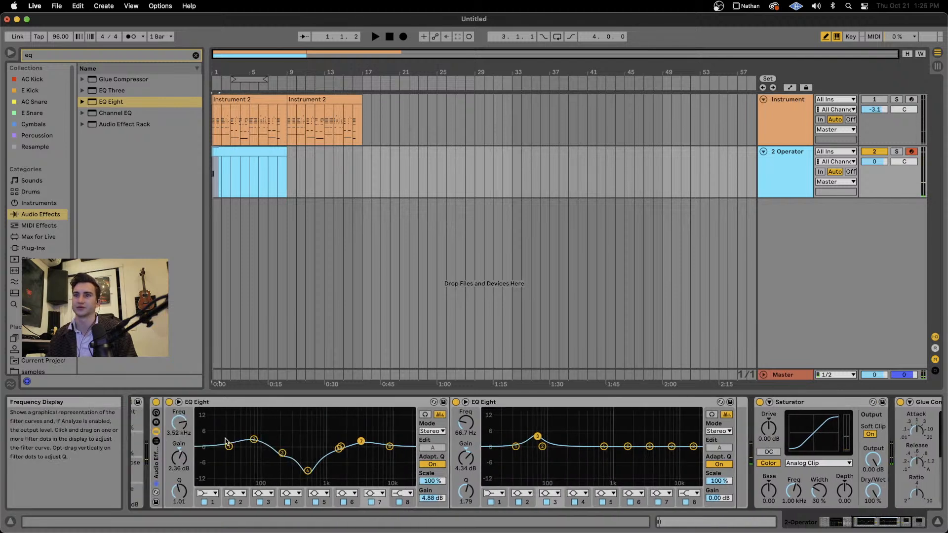
scroll(392, 450, "right", 4)
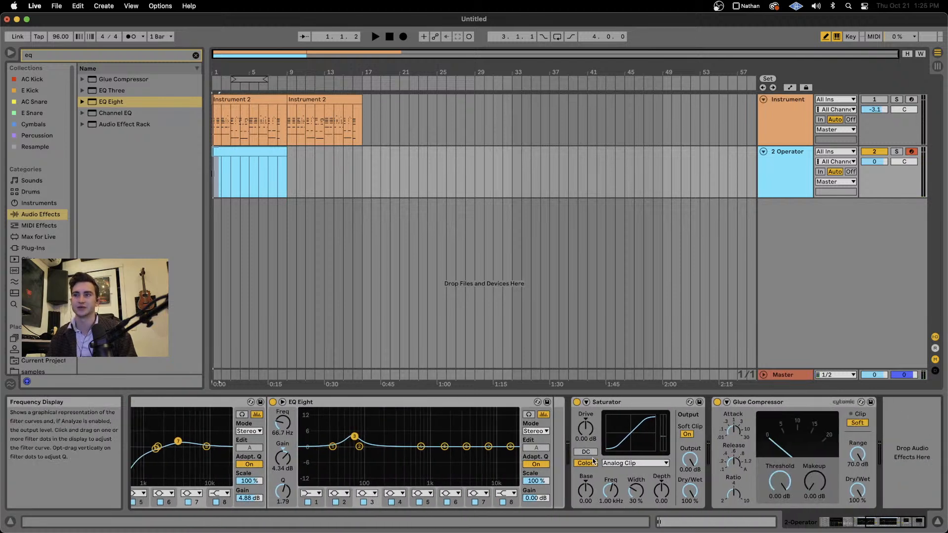
key("space")
mouse_move(585, 429)
left_mouse_down()
mouse_move(585, 409)
mouse_move(588, 439)
left_mouse_up()
key("space")
key("space")
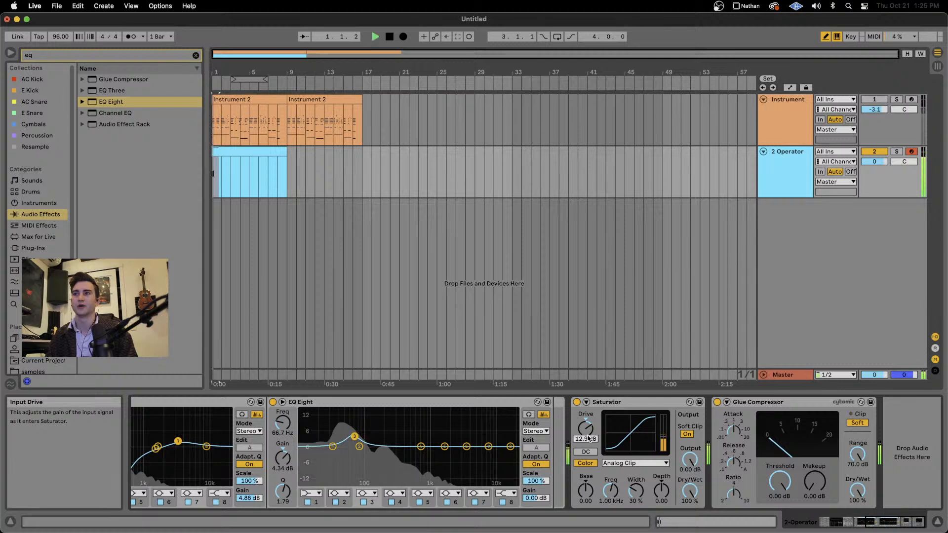
key("space")
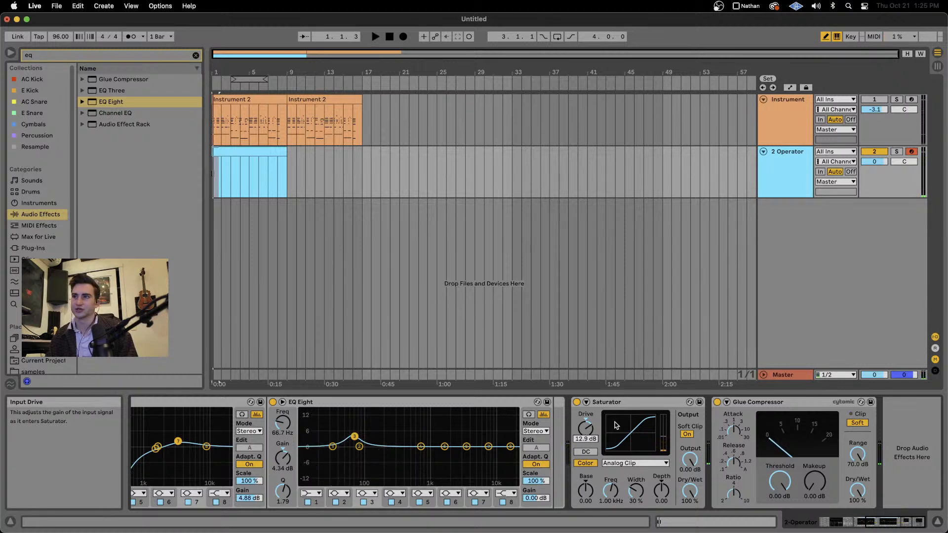
Set the Saturator's drive to 20.0 dB and play the kick again.
key("space")
mouse_move(586, 428)
left_mouse_down()
mouse_move(586, 417)
mouse_move(585, 448)
mouse_move(586, 418)
left_mouse_up()
key("space")
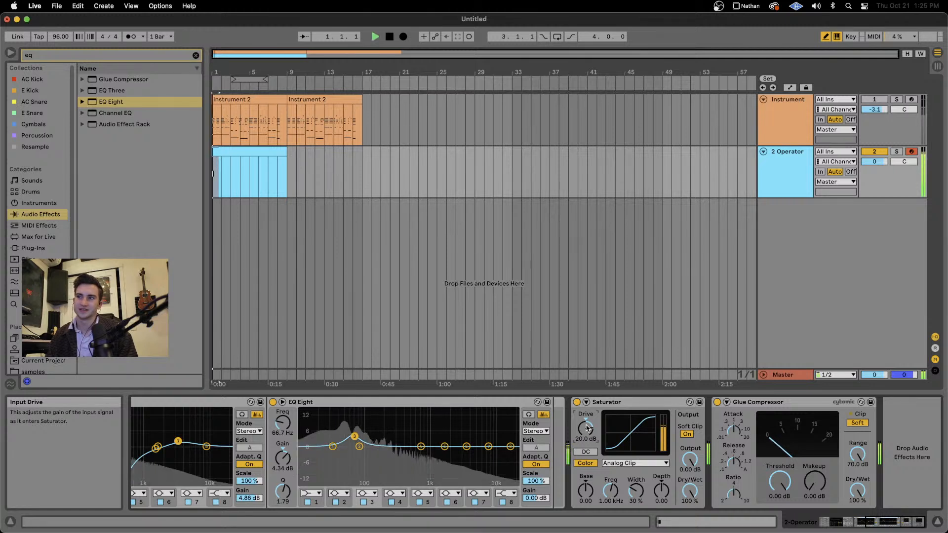
key("space")
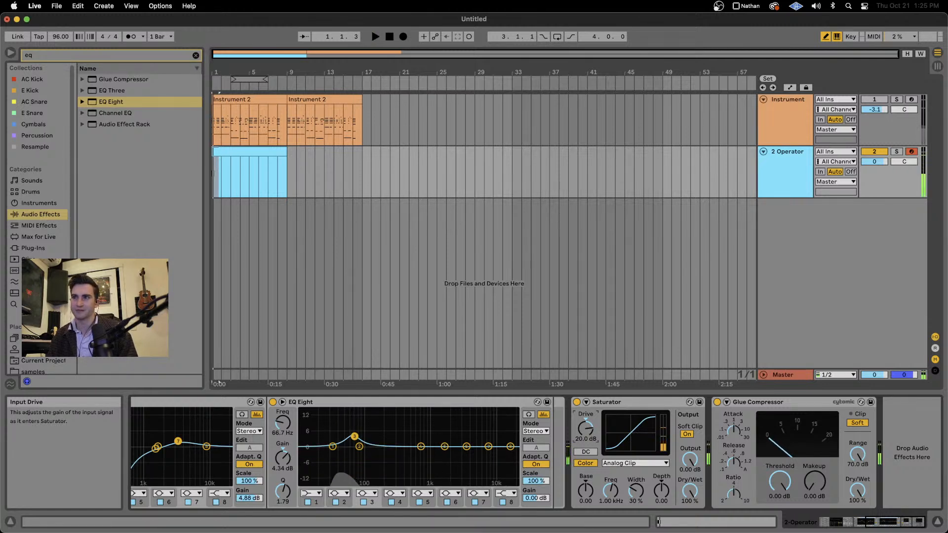
Lower the Saturator's drive to 18.3 dB and play the kick to judge the distortion.
left_click_drag(586, 428, 587, 431)
key("space")
key("space")
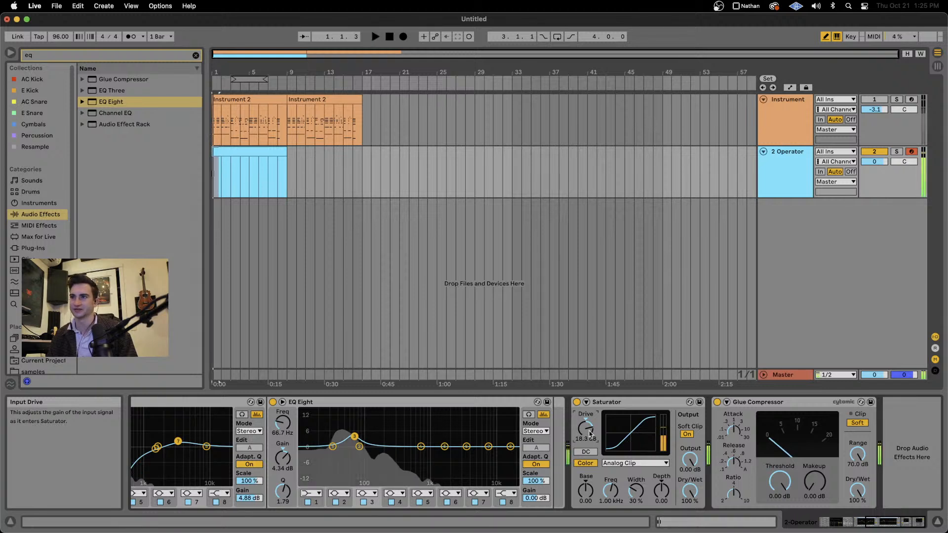
key("space")
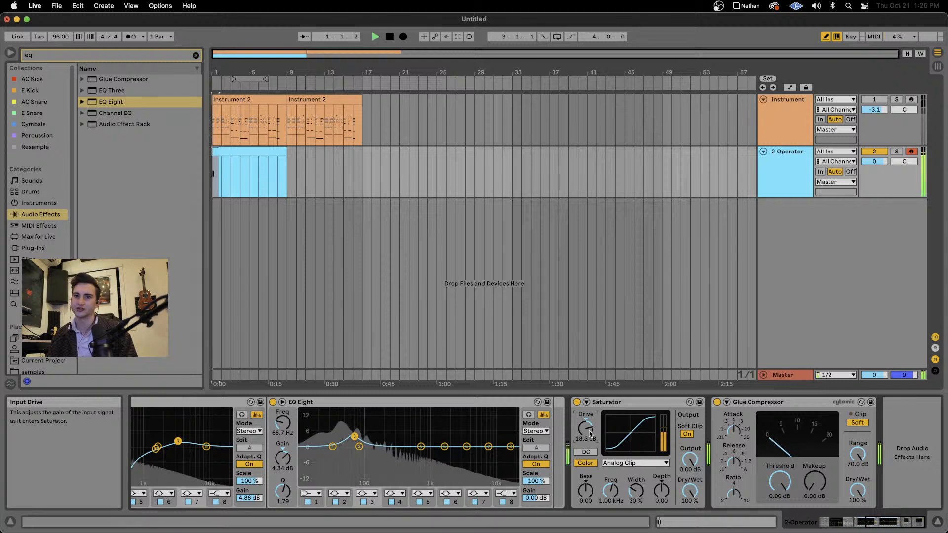
key("space")
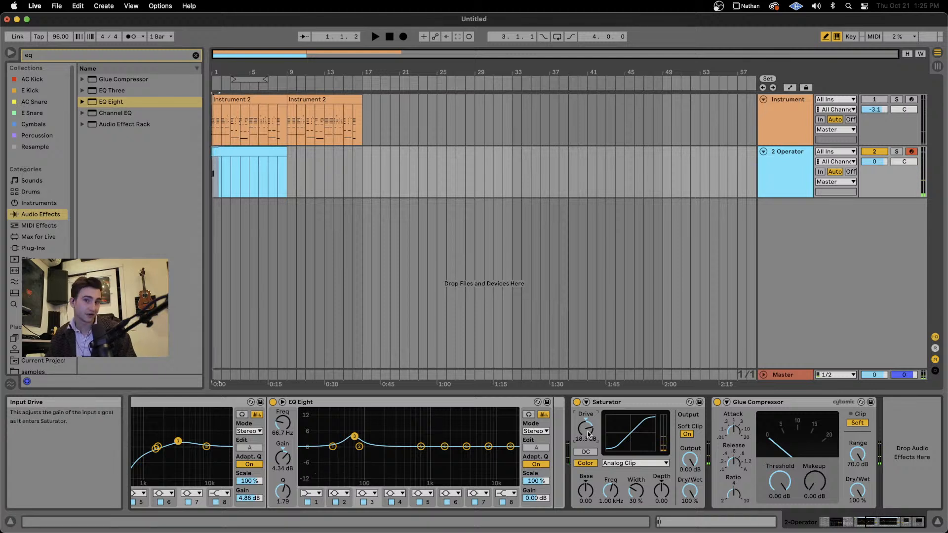
Reduce the Saturator's drive to 15.4 dB and audition the kick.
key("space")
left_click_drag(586, 429, 586, 435)
key("space")
key("space")
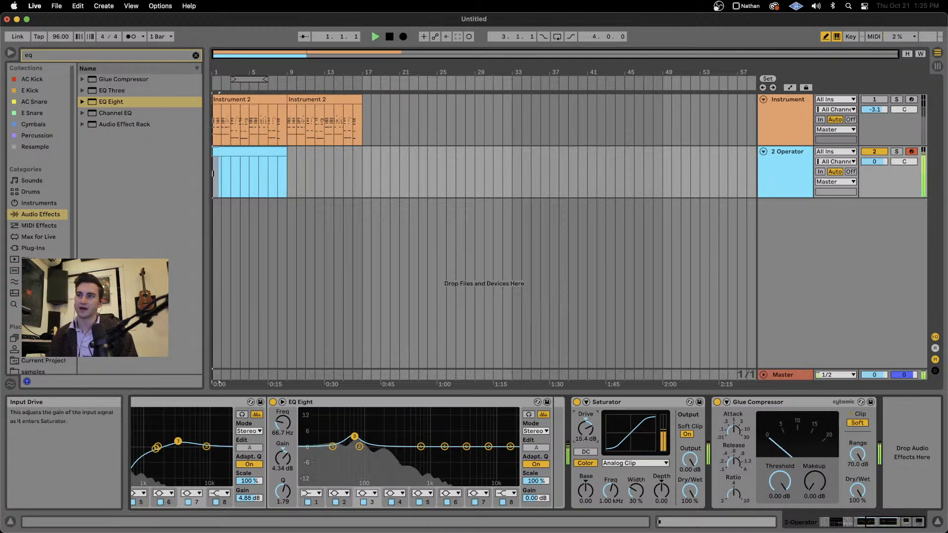
key("space")
key("space")
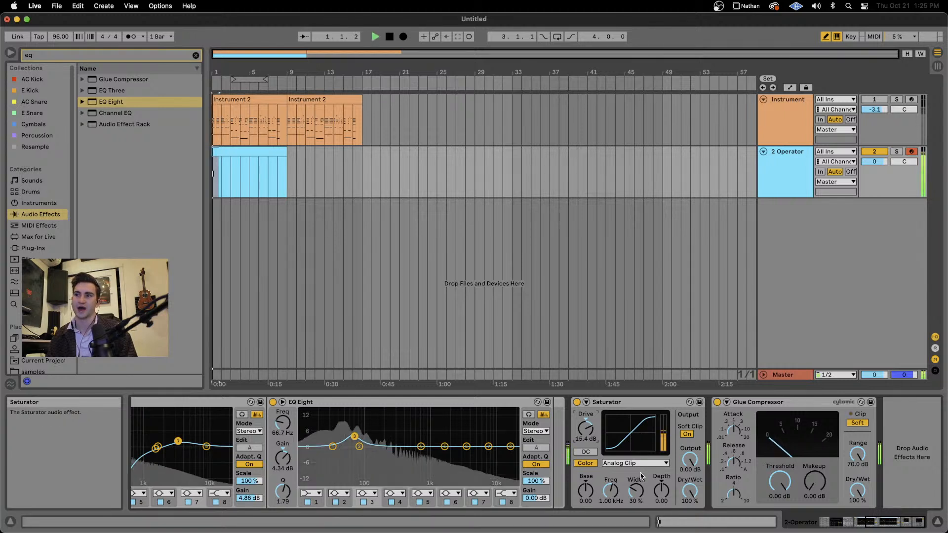
Set the Saturator's drive to 13.5 dB and play the kick repeatedly.
key("space")
left_click_drag(586, 428, 586, 429)
key("space")
key("space")
key("space")
key("space")
key("space")
key("space")
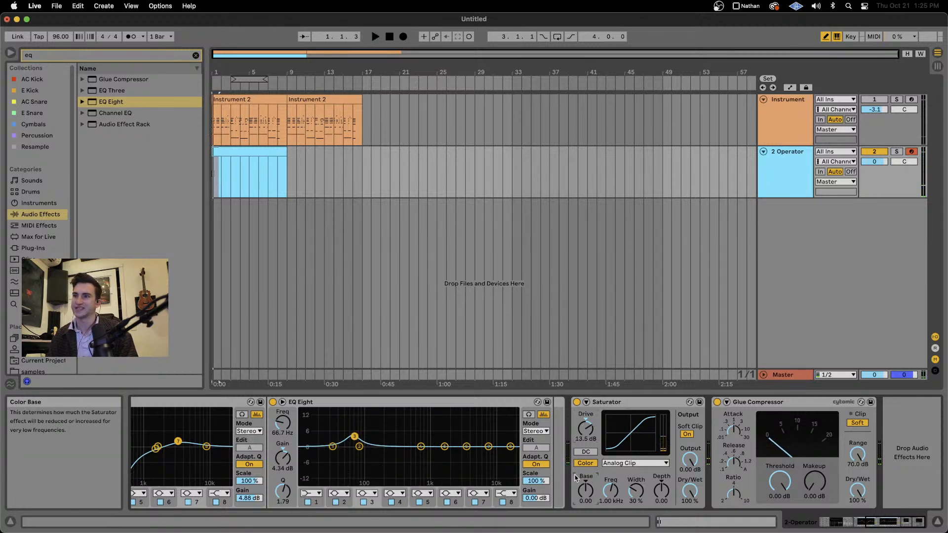
Lower the Saturator's output level to -4.57 dB while auditioning the kick.
key("space")
key("space")
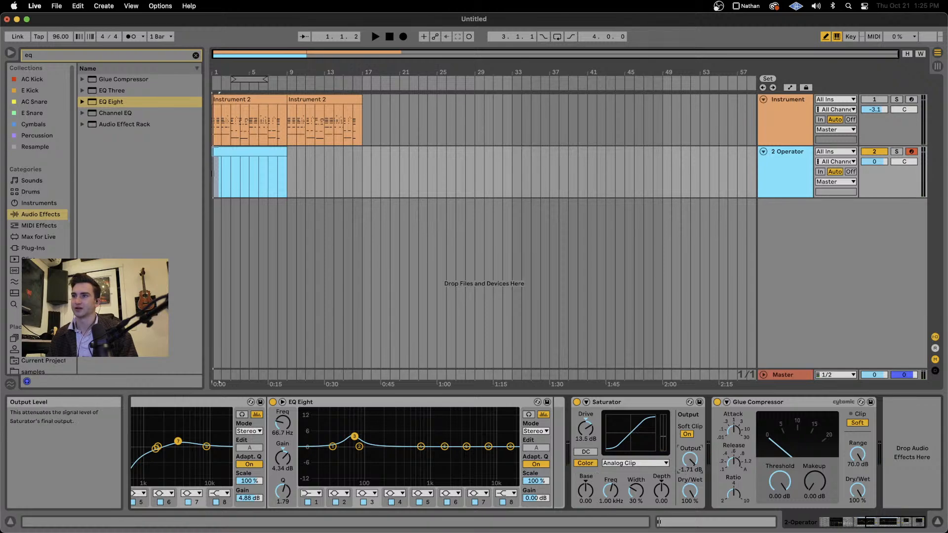
key("space")
left_click_drag(690, 461, 690, 467)
key("space")
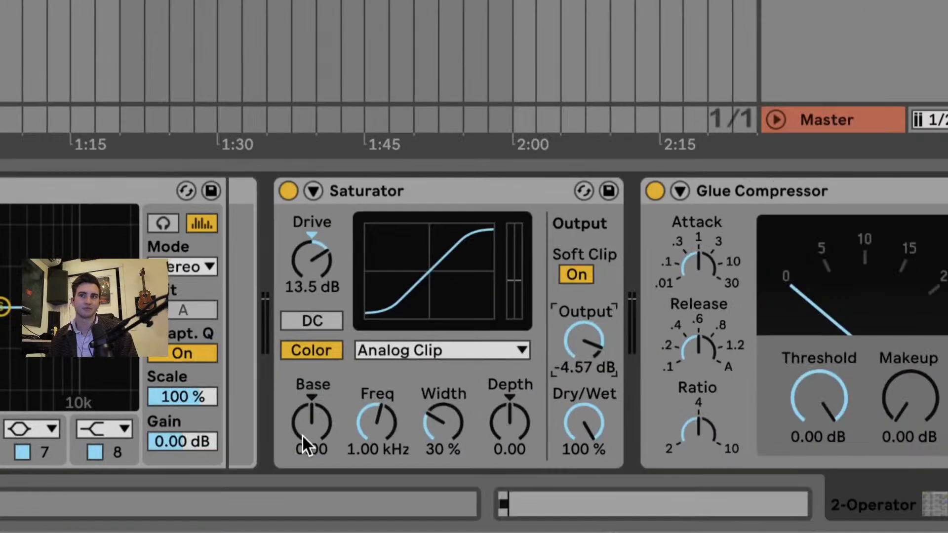
Set the Saturator's base to -8.00, drive to 12.6 dB and output to -6.00 dB.
mouse_move(305, 437)
left_mouse_down()
mouse_move(305, 460)
mouse_move(306, 440)
left_mouse_up()
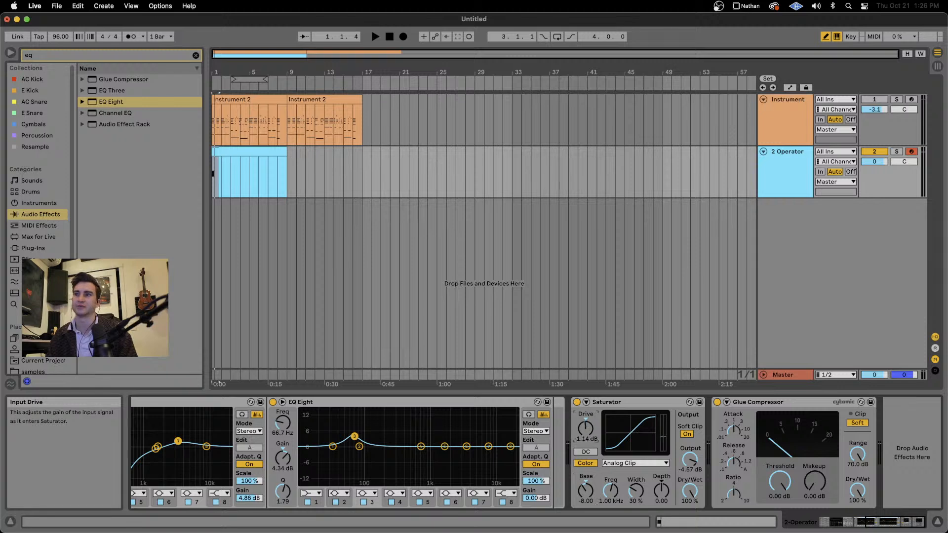
left_click_drag(586, 428, 586, 415)
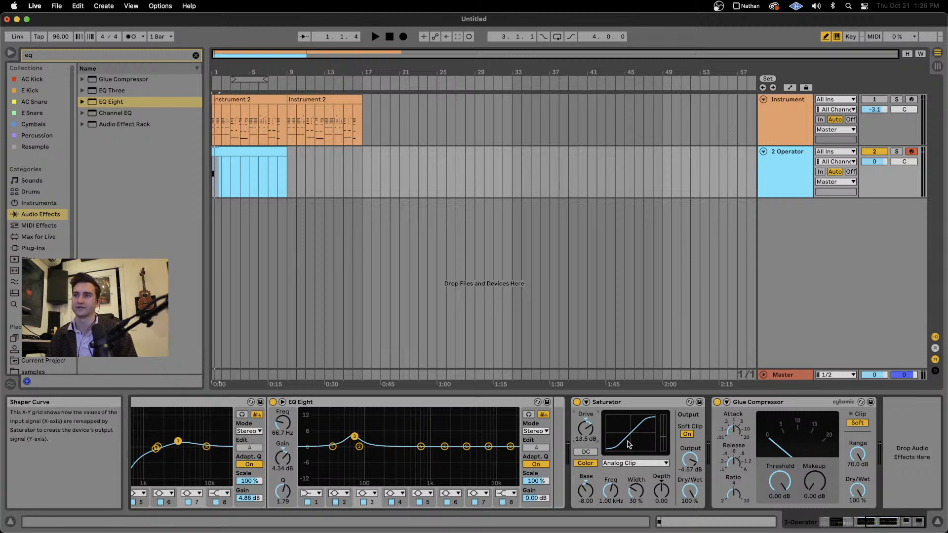
key("space")
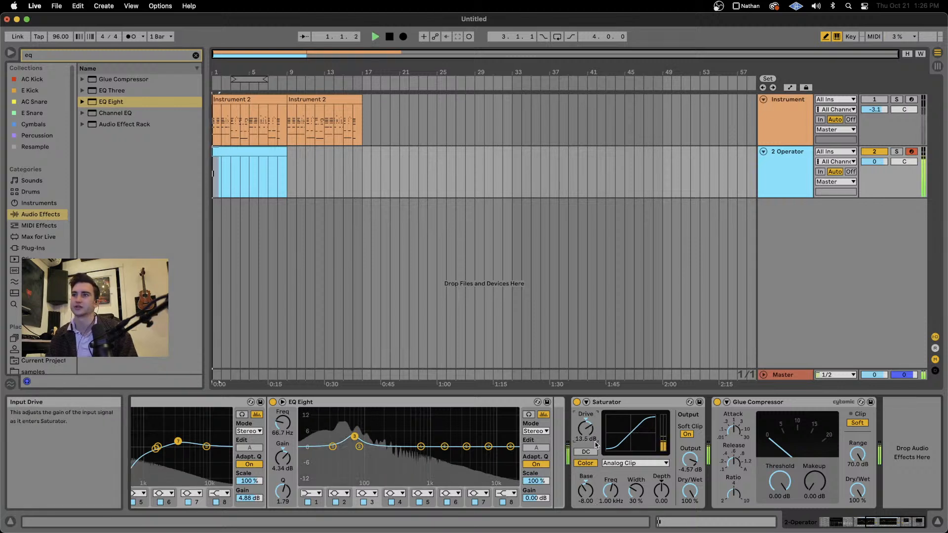
mouse_move(585, 428)
left_mouse_down()
mouse_move(585, 409)
mouse_move(585, 427)
left_mouse_up()
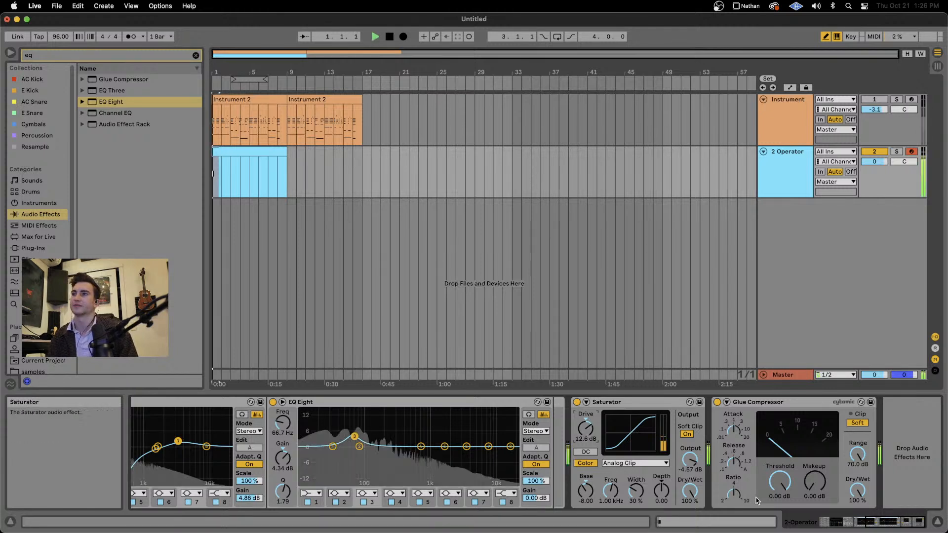
left_click_drag(683, 450, 682, 455)
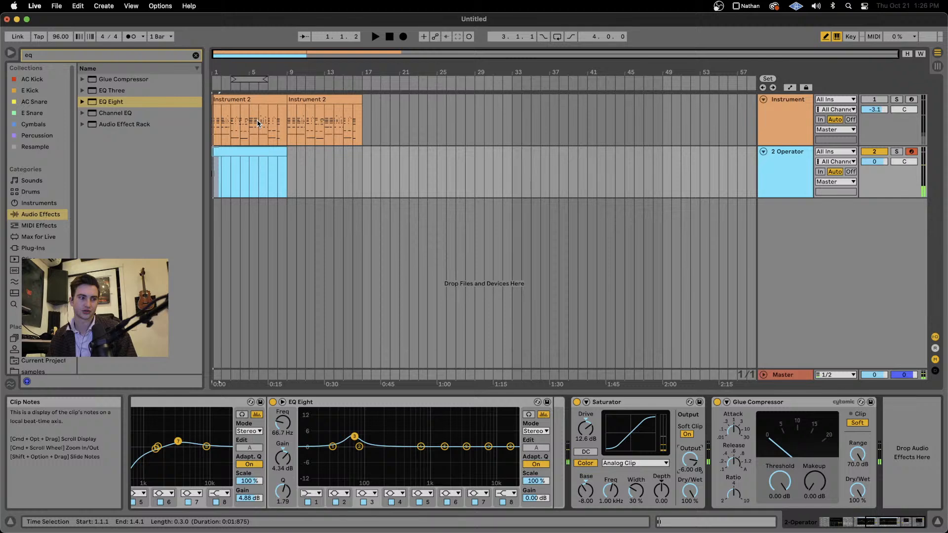
Insert an EQ Eight between the Saturator and Glue Compressor, and audition the kick with the Saturator's drive raised to 25.7 dB.
left_click_drag(111, 101, 666, 473)
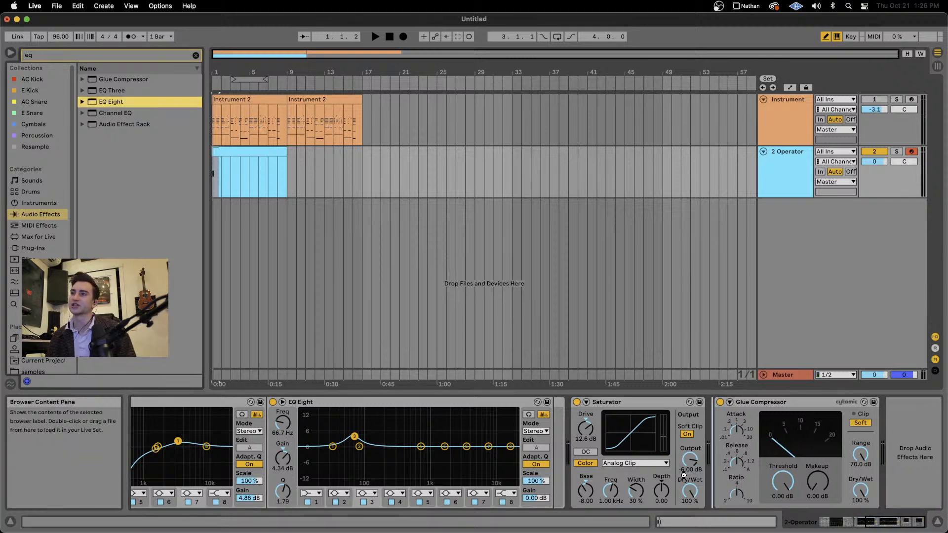
left_click_drag(523, 429, 523, 411)
key("space")
key("space")
key("space")
key("space")
key("space")
key("space")
key("space")
key("space")
key("space")
key("space")
key("space")
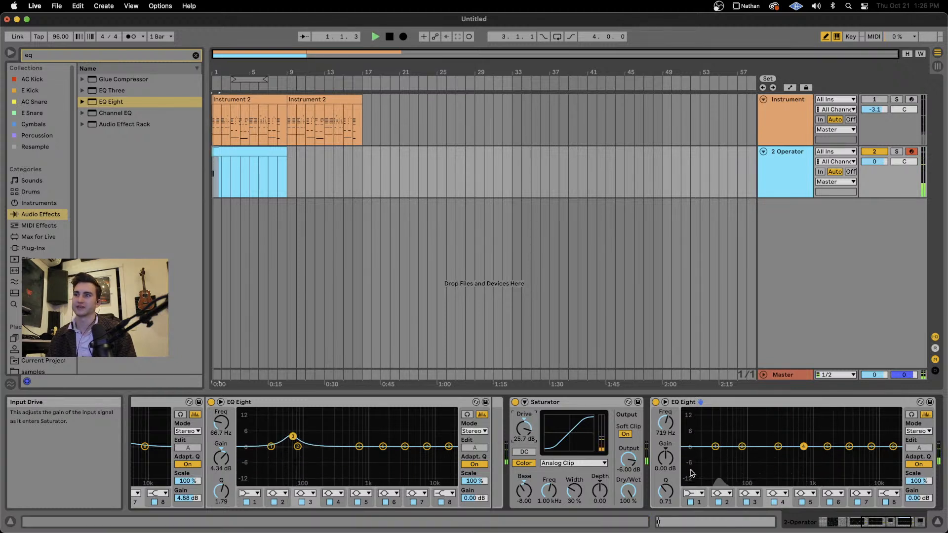
key("space")
key("space")
key("space")
Boost band 6 of the EQ Eight after the Saturator by 15.0 dB at 215 Hz and widen its Q to 0.19.
left_click_drag(849, 450, 770, 411)
key("space")
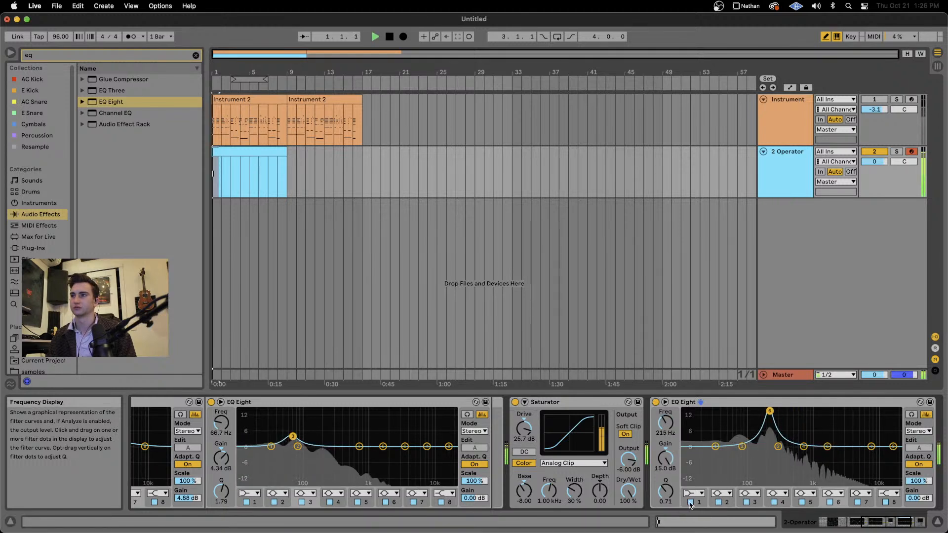
key("space")
left_click_drag(666, 491, 665, 503)
key("space")
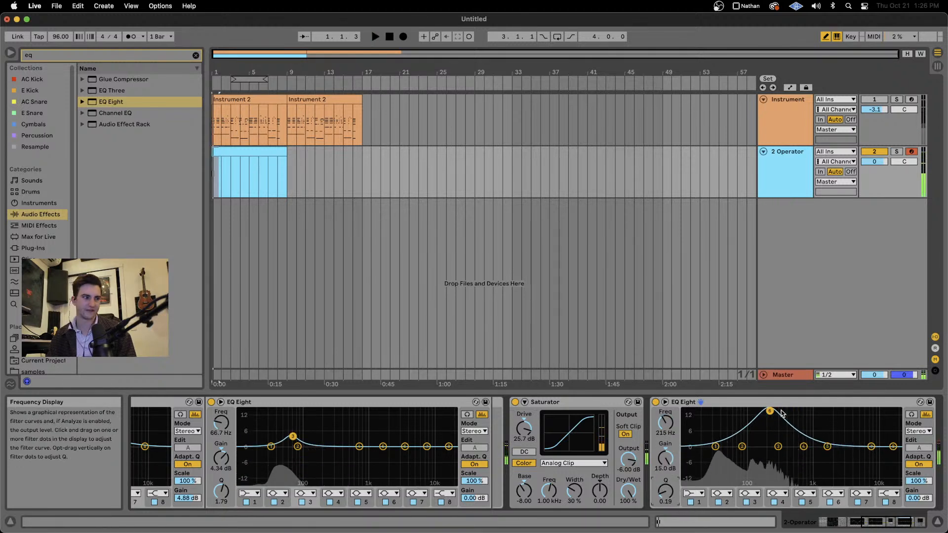
Turn band 6 of that EQ Eight into a -5.58 dB cut at 220 Hz with a Q of 1.34.
left_click_drag(770, 410, 770, 461)
key("space")
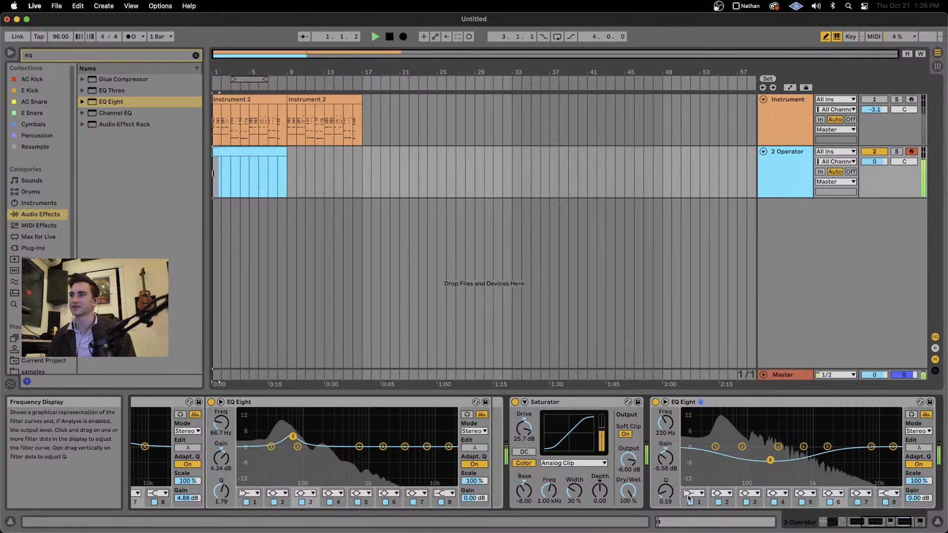
key("space")
left_click_drag(666, 491, 665, 466)
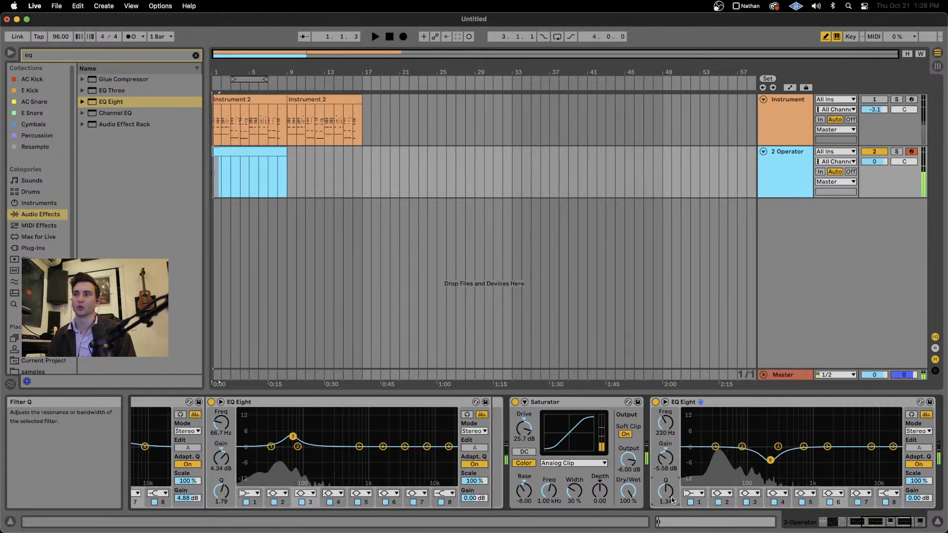
Try band 6 as a boost at a higher frequency and undo its adjustments until the EQ curve is flat.
left_click_drag(770, 460, 831, 418)
key("super+z")
key("super+z")
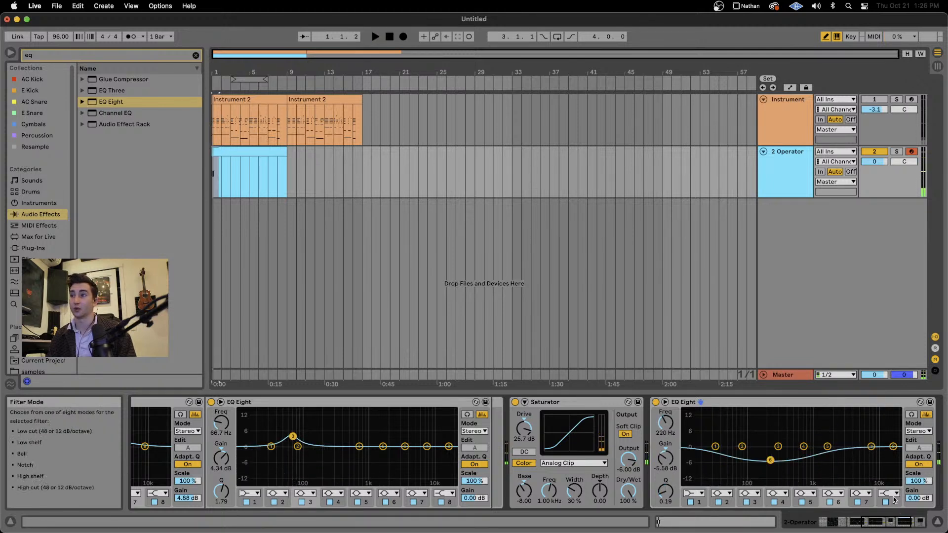
key("super+z")
left_click(893, 494)
key("super+z")
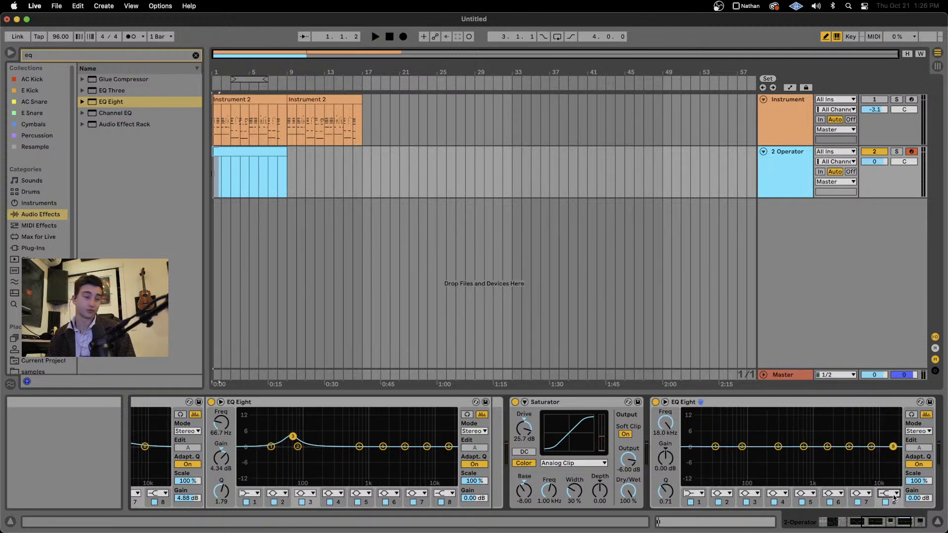
Try a high-cut filter at 225 Hz on band 8 of the EQ Eight after the Saturator and delete that EQ Eight.
left_click(894, 494)
left_click(894, 487)
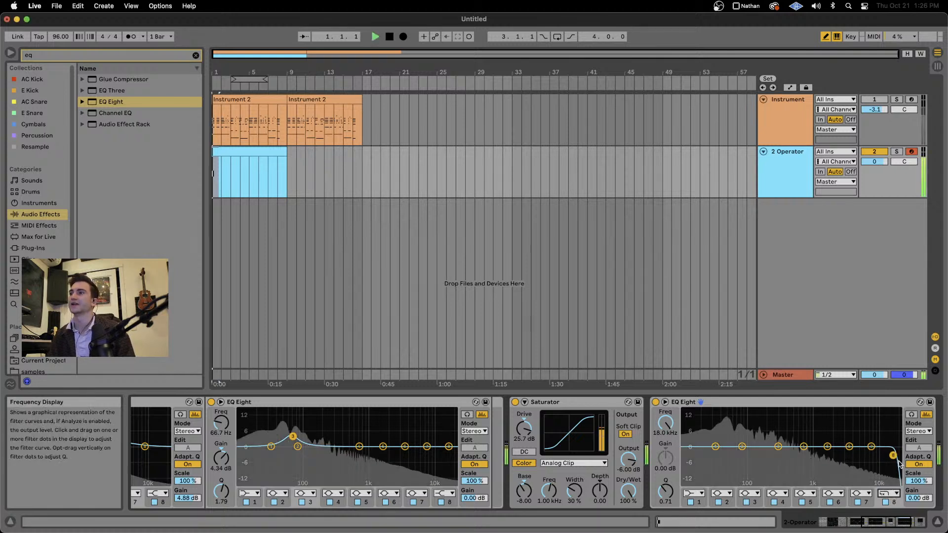
left_click_drag(893, 454, 770, 455)
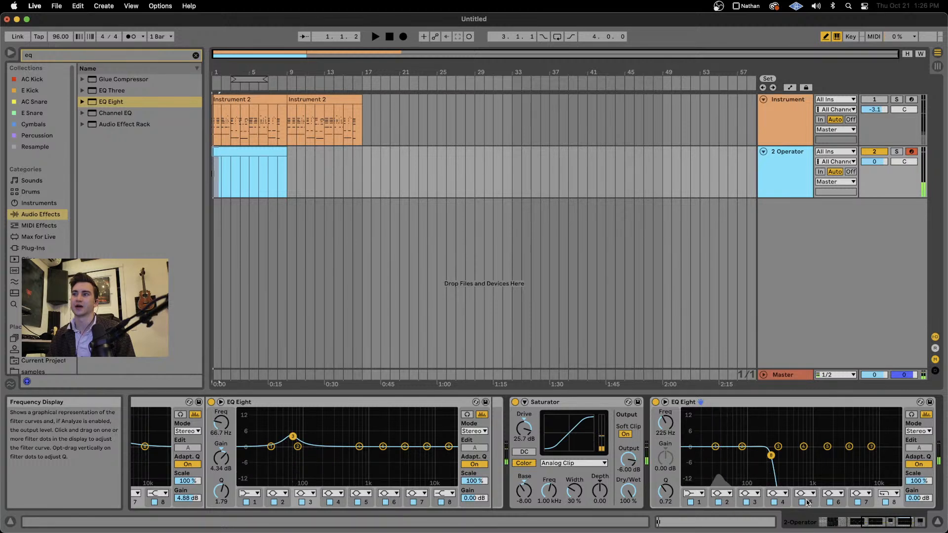
left_click(736, 404)
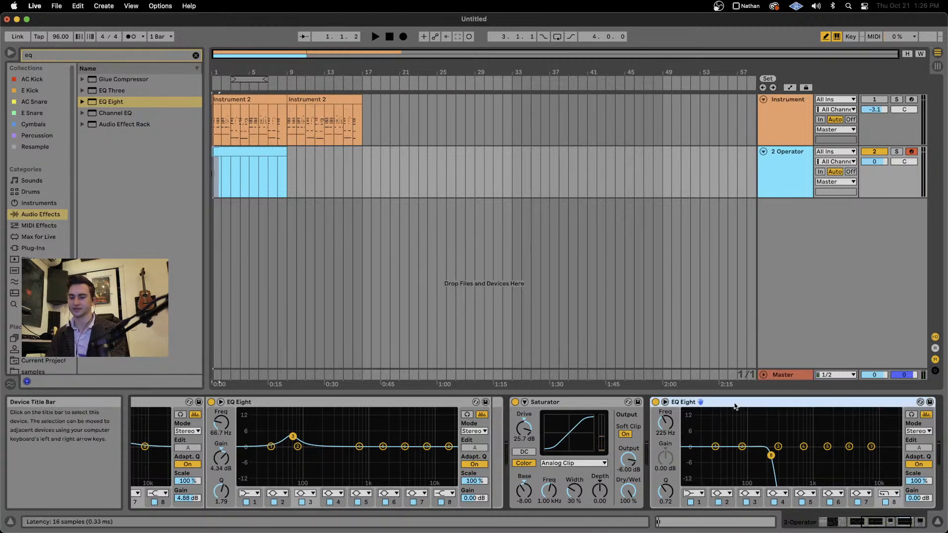
key("Delete")
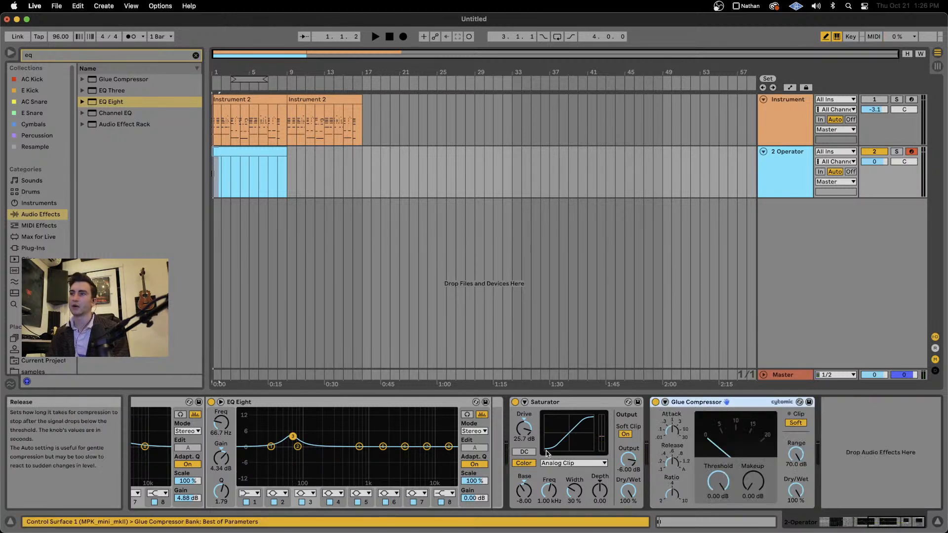
Lower the Saturator's drive to 14.3 dB while auditioning the kick.
key("space")
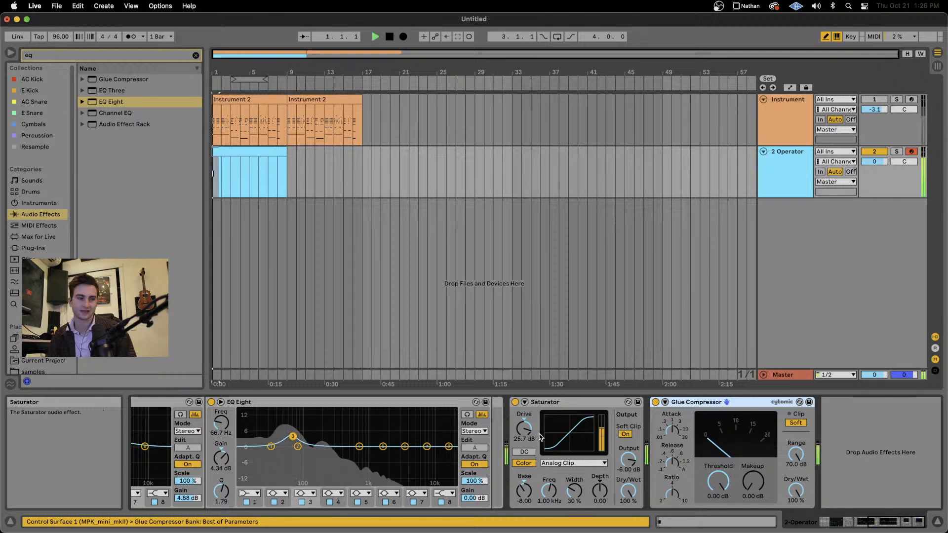
left_click_drag(525, 436, 525, 441)
key("space")
key("space")
key("space")
key("space")
key("space")
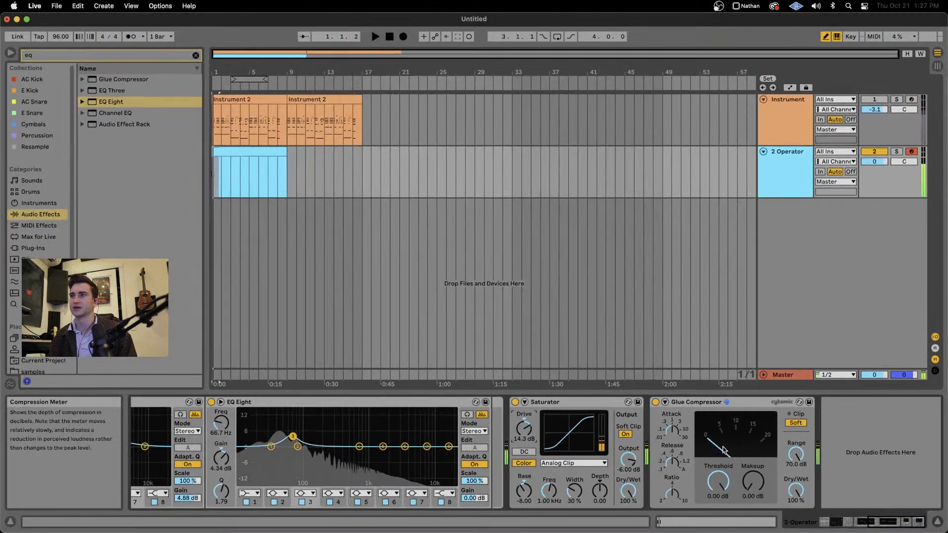
Lower the Glue Compressor's threshold to -11.4 dB while the kick plays.
key("space")
mouse_move(720, 483)
left_mouse_down()
mouse_move(720, 509)
mouse_move(720, 482)
left_mouse_up()
key("space")
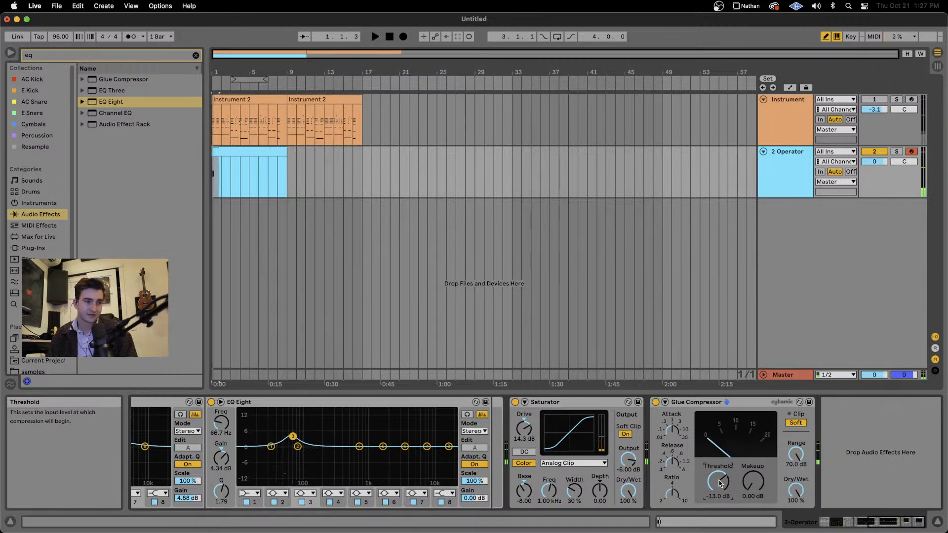
scroll(543, 444, "left", 3)
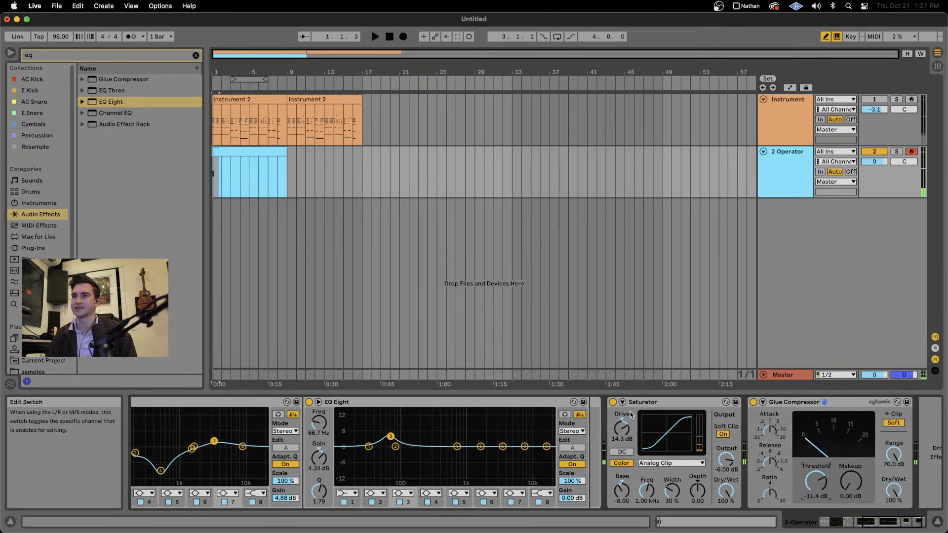
scroll(647, 429, "right", 2)
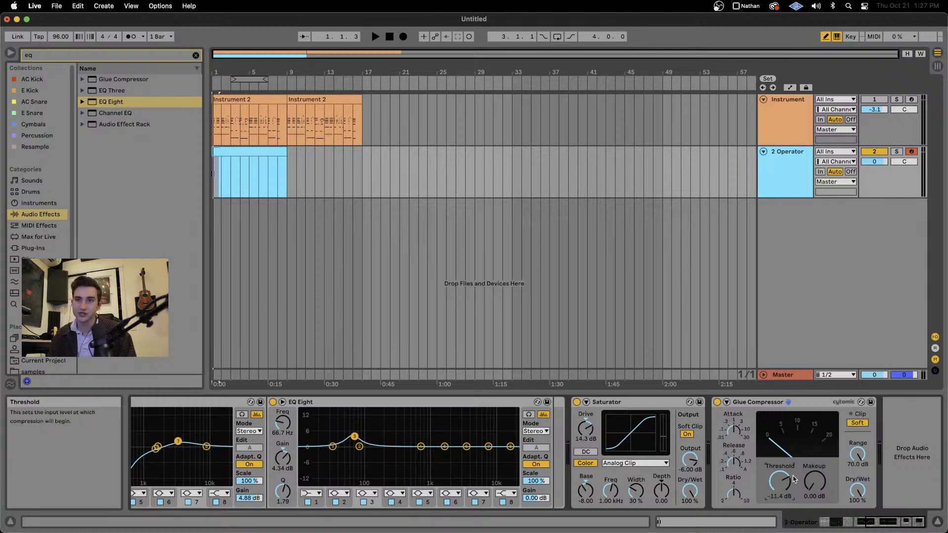
Set the Glue Compressor's threshold to -35.9 dB and makeup gain to 20.0 dB, auditioning the compressed kick.
left_click(735, 431)
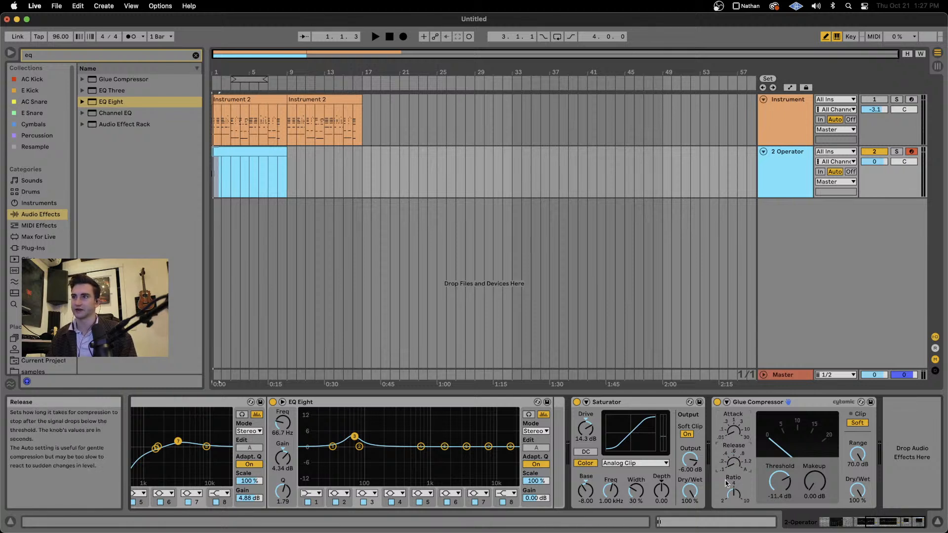
key("space")
left_click_drag(773, 482, 774, 520)
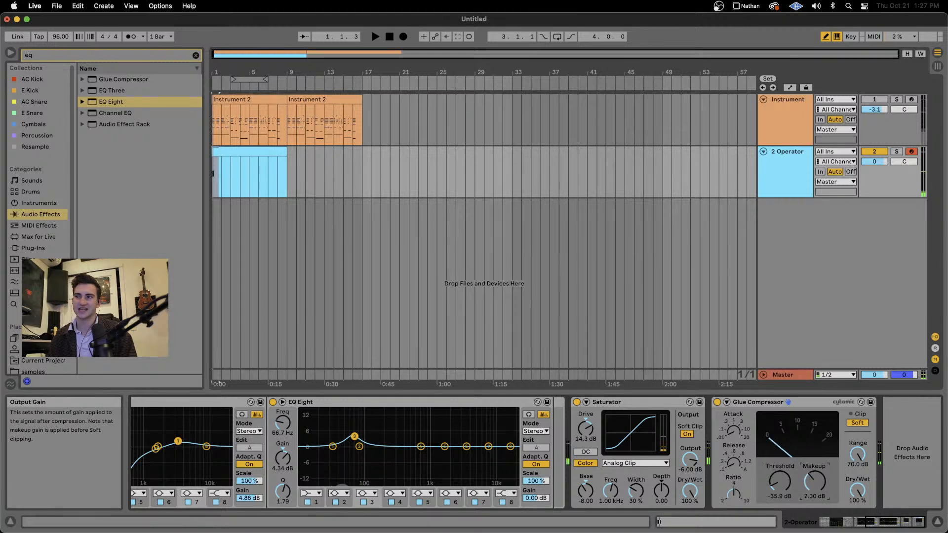
left_click_drag(814, 481, 814, 442)
key("space")
key("space")
key("space")
key("space")
key("space")
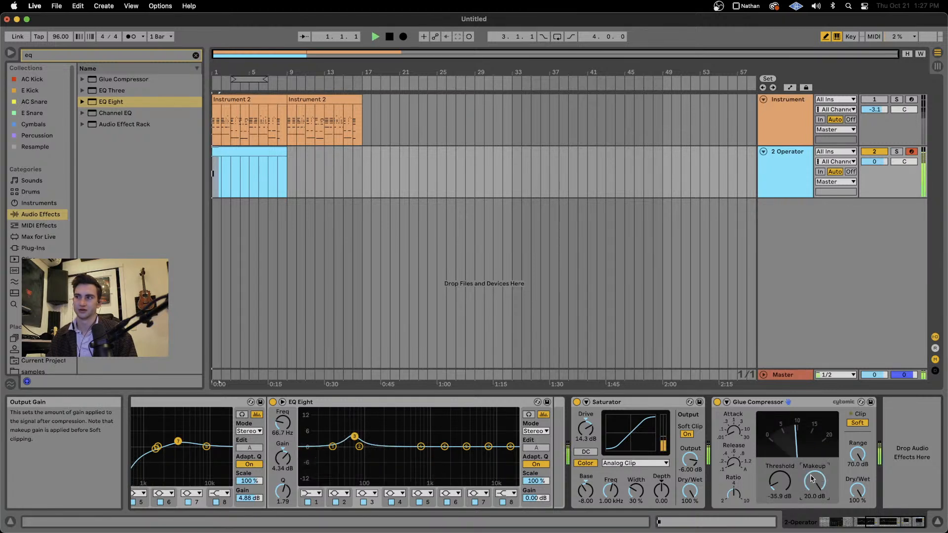
key("space")
key("space")
key("space")
key("space")
key("space")
key("space")
Set the Glue Compressor's threshold to -27.9 dB and play the kick repeatedly.
mouse_move(775, 486)
left_mouse_down()
mouse_move(775, 474)
mouse_move(775, 491)
left_mouse_up()
key("space")
key("space")
key("space")
key("space")
key("space")
key("space")
key("space")
key("space")
key("space")
key("space")
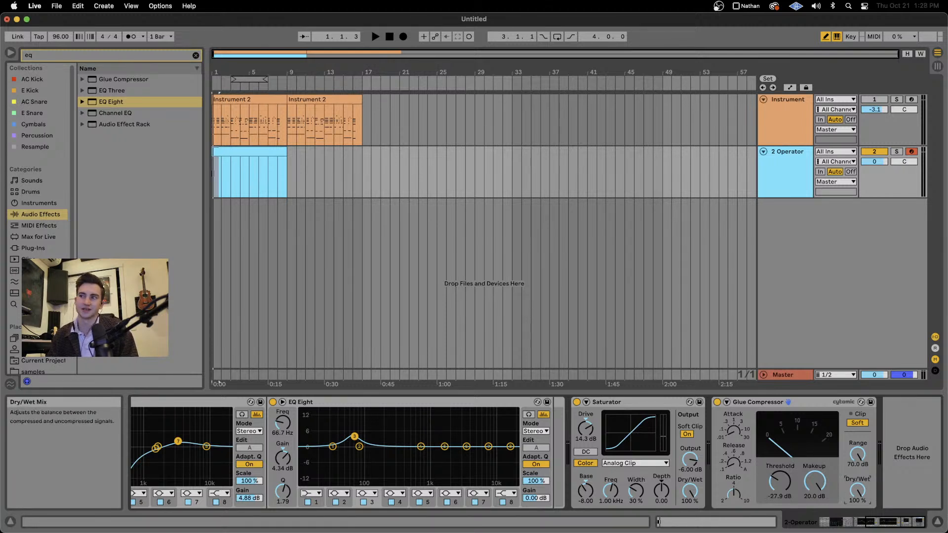
Audition the kick with the Glue Compressor's dry/wet at 18 %, compare it bypassed, and restore dry/wet to 100 %.
key("space")
left_click_drag(857, 495, 857, 502)
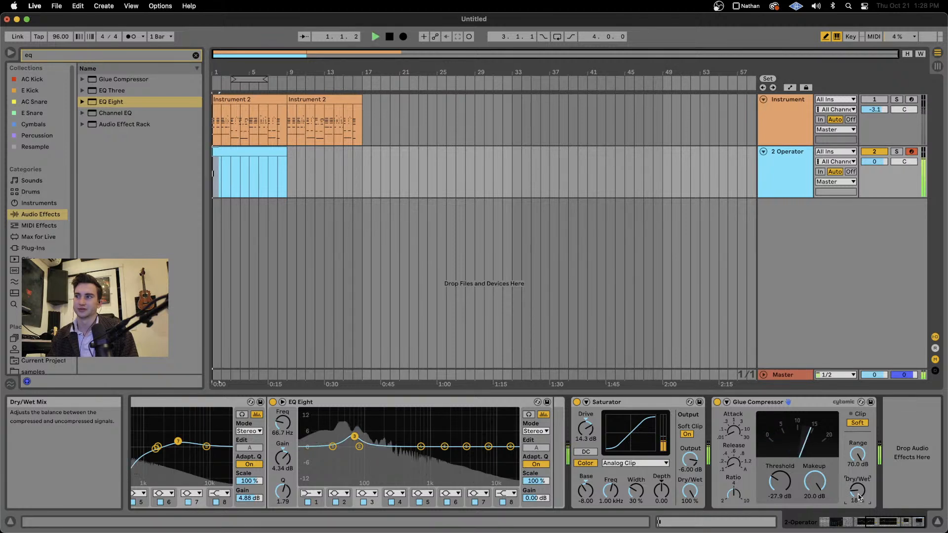
key("space")
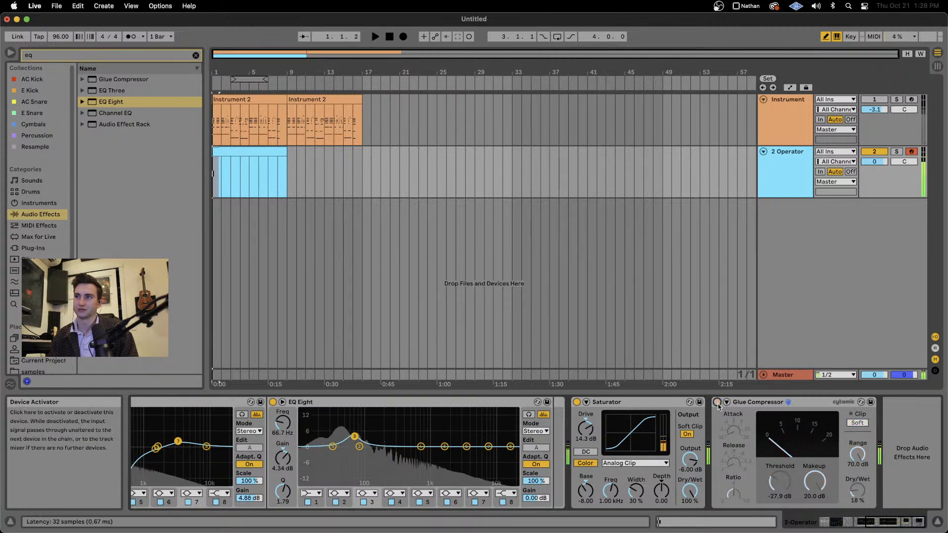
left_click_drag(857, 492, 884, 353)
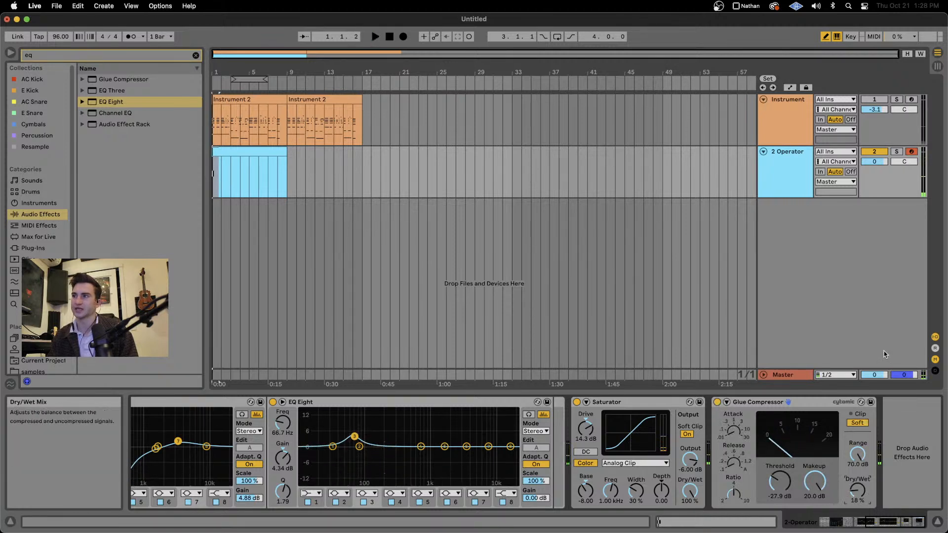
Try the Glue Compressor with the threshold at -40.0 dB and makeup gain at 9.37 dB while playing the kick.
left_click(733, 430)
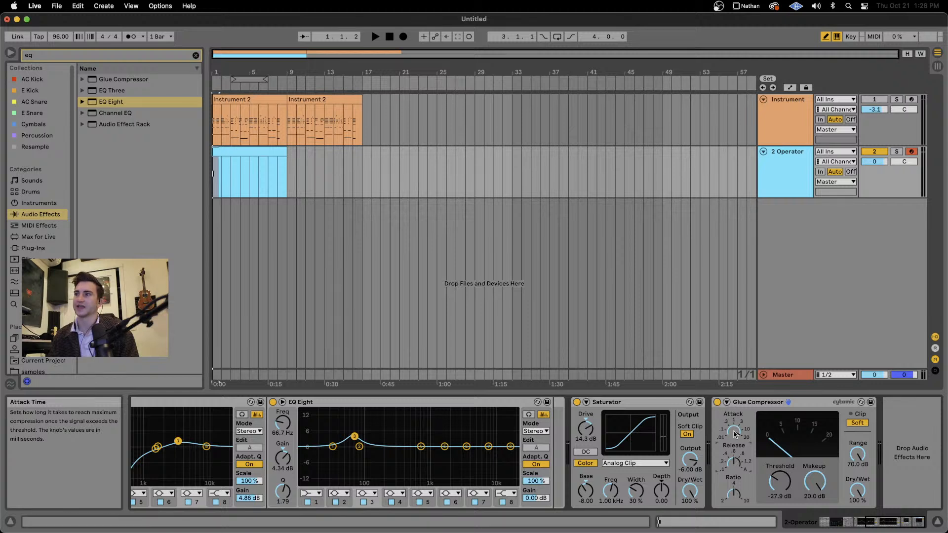
left_click(778, 480)
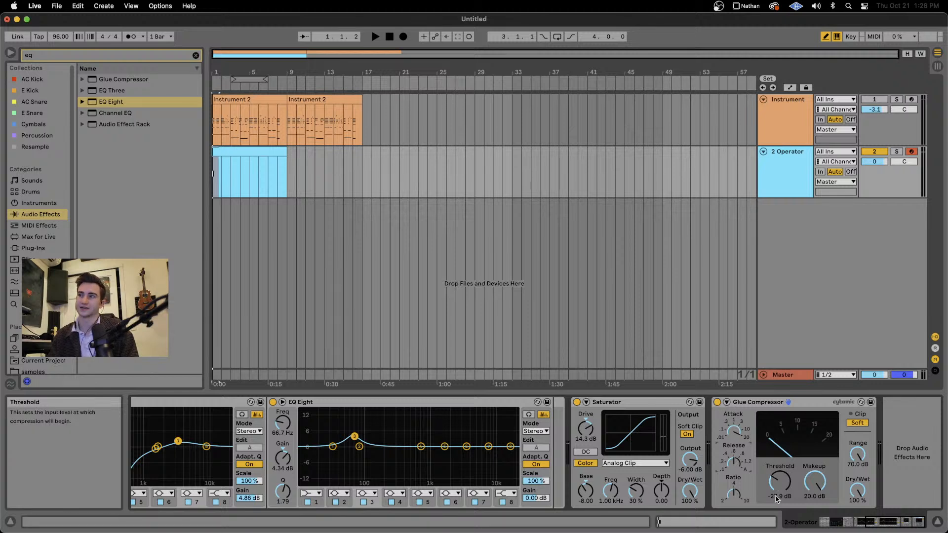
key("space")
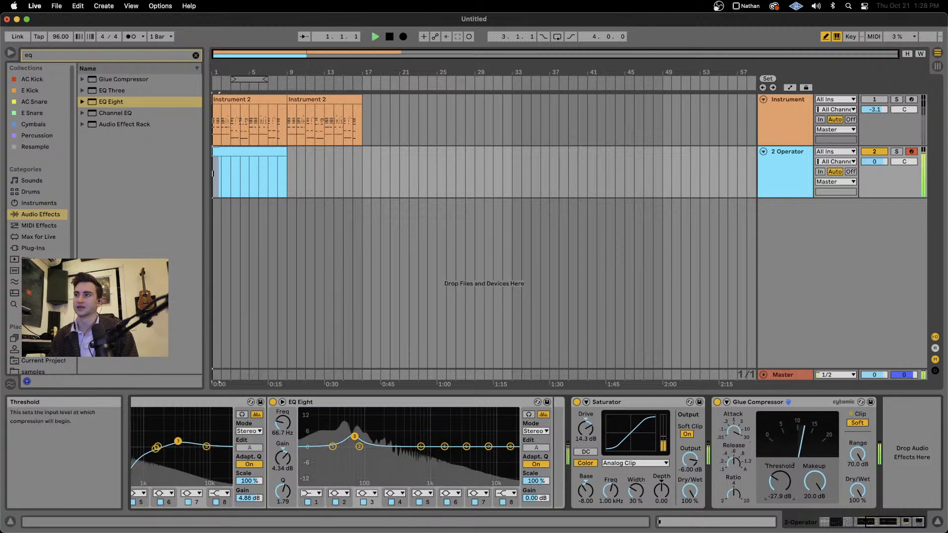
left_click_drag(779, 481, 779, 483)
key("space")
left_click(815, 481)
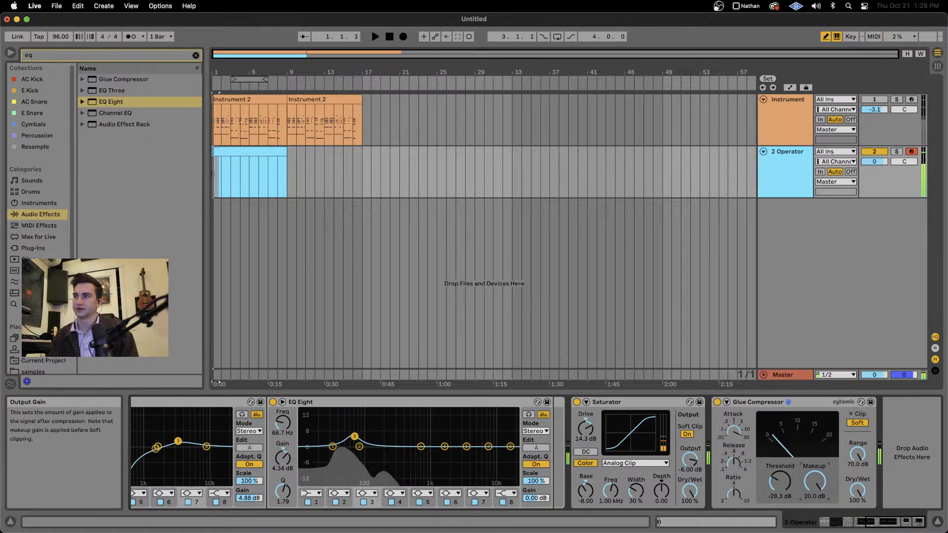
key("space")
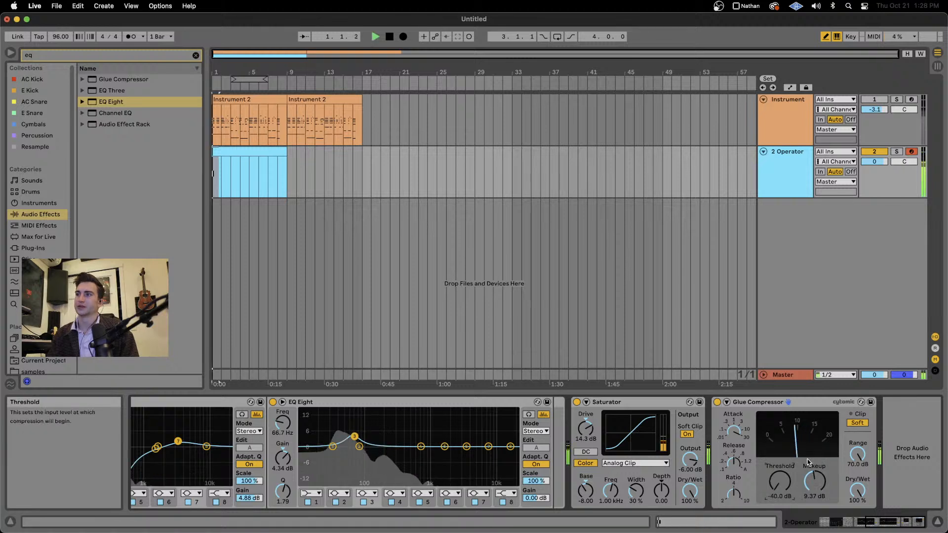
key("space")
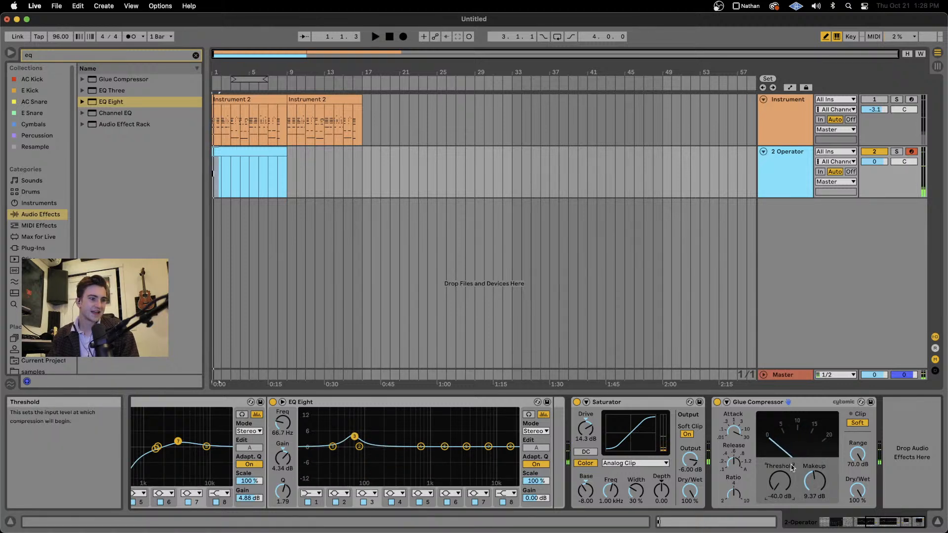
Audition the kick with Glue Compressor makeup gain at 5.40 dB, trying thresholds of -15.6 dB and -20.3 dB.
key("space")
left_click_drag(779, 480, 815, 489)
key("space")
key("space")
key("space")
key("space")
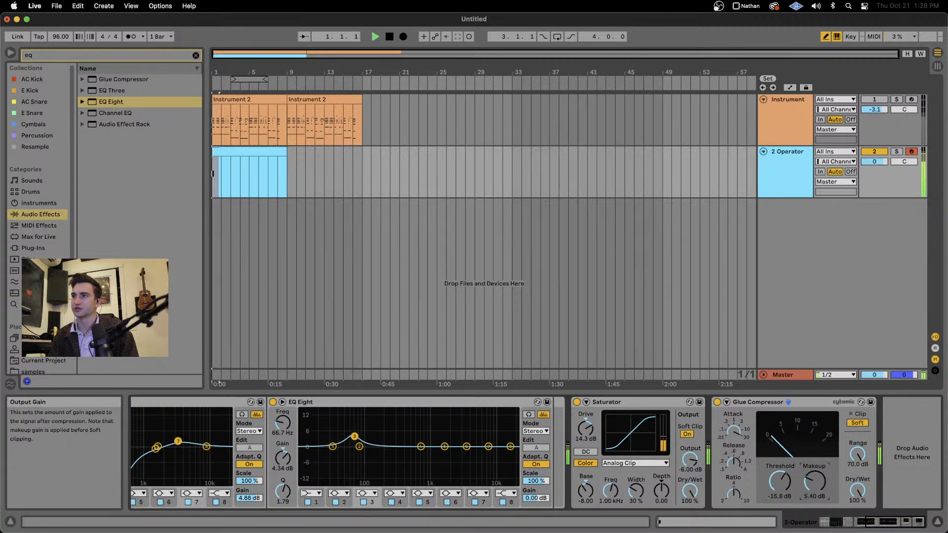
key("space")
key("space")
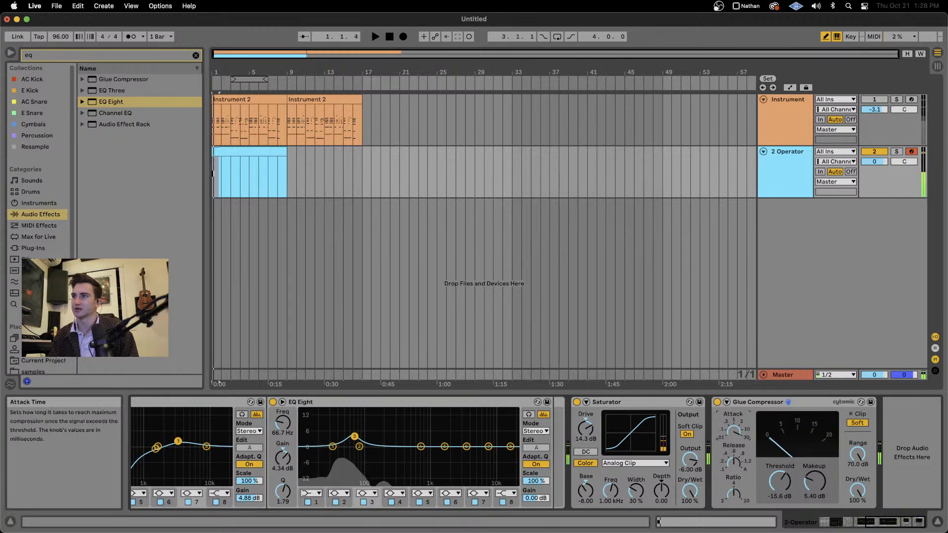
key("space")
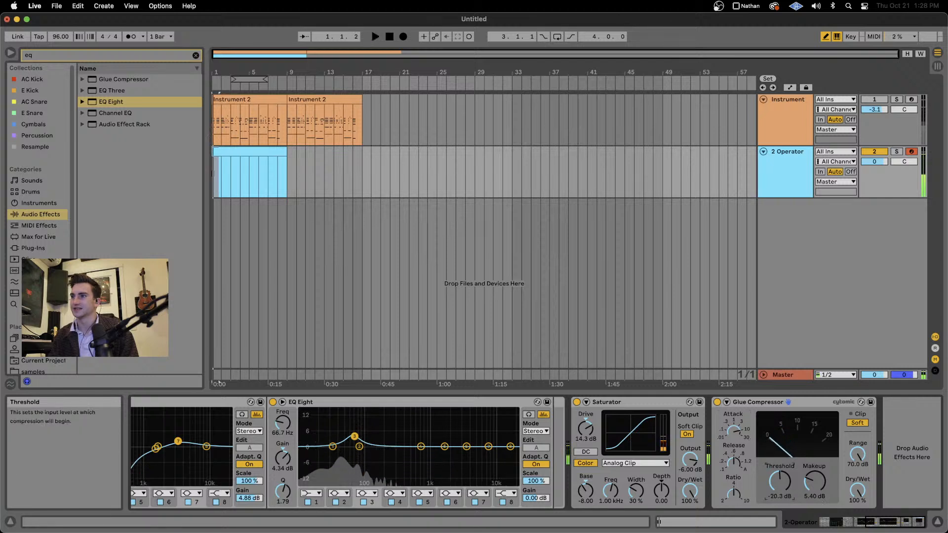
Set the Glue Compressor's threshold to -11.7 dB, reset its makeup gain to 0.00 dB, and replay the kick several times.
left_click_drag(779, 481, 806, 488)
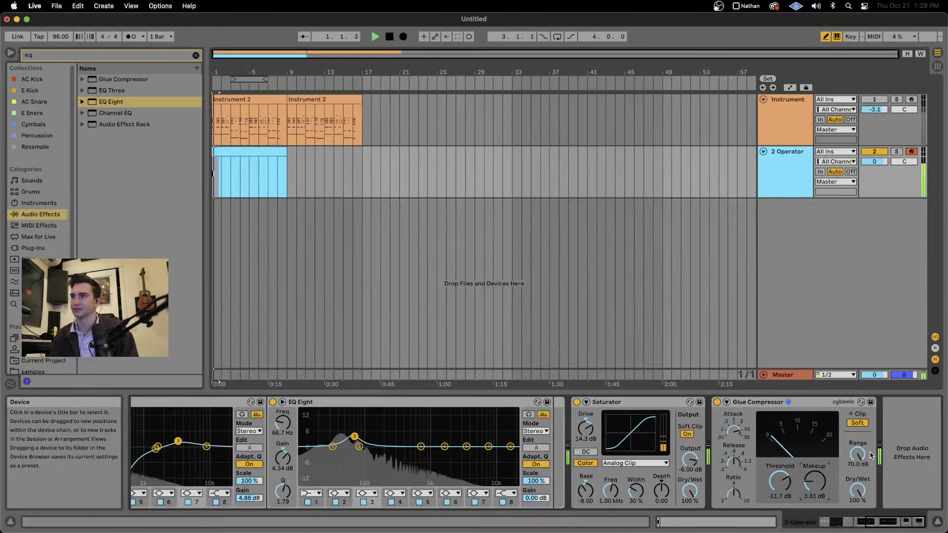
key("space")
double_click(817, 485)
key("space")
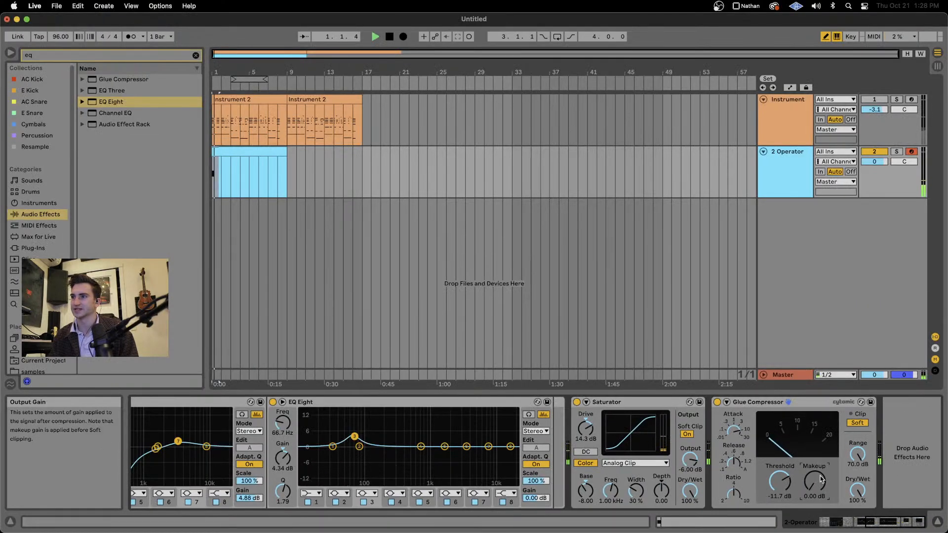
key("space")
key("space")
key("space")
key("space")
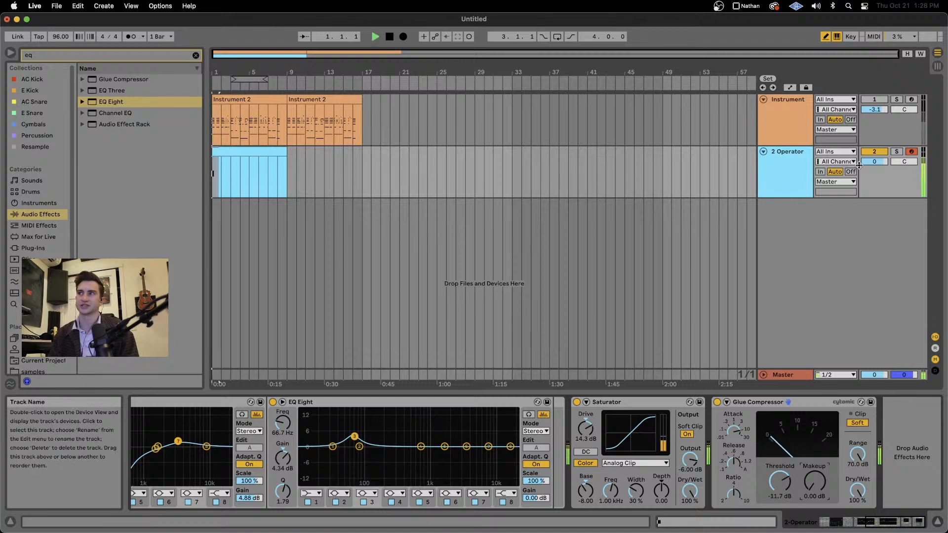
key("space")
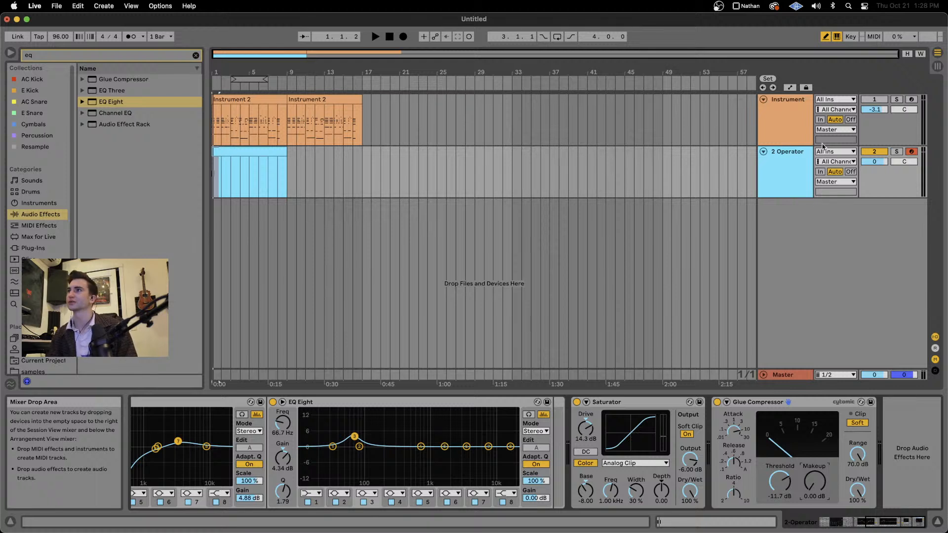
Move the Saturator and Glue Compressor into the audio effect rack, right after the second EQ Eight.
key("space")
key("space")
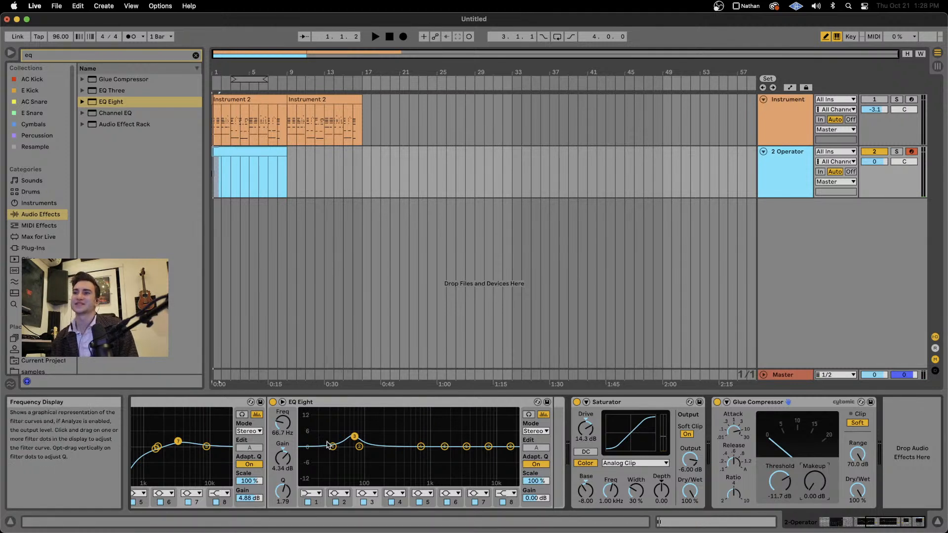
left_click_drag(604, 402, 554, 420)
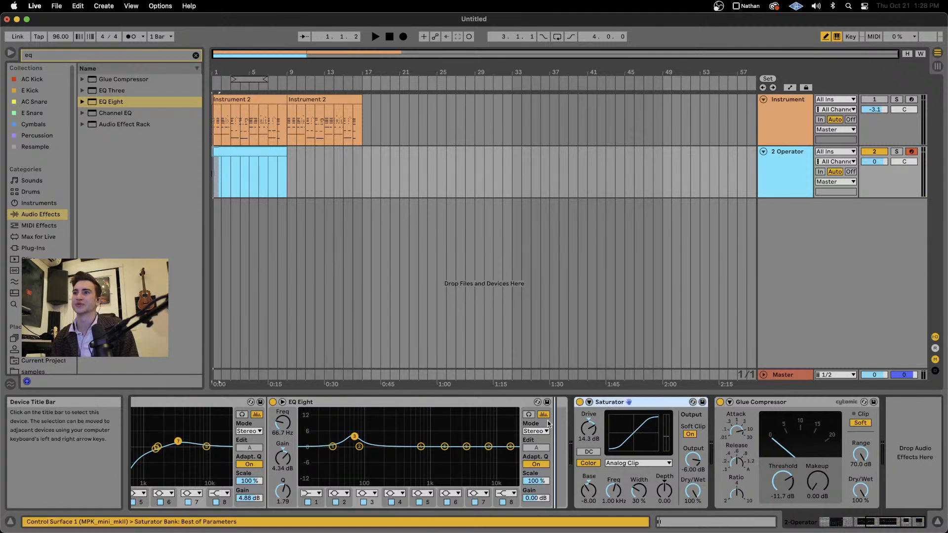
left_click_drag(766, 403, 693, 436)
scroll(581, 457, "left", 12)
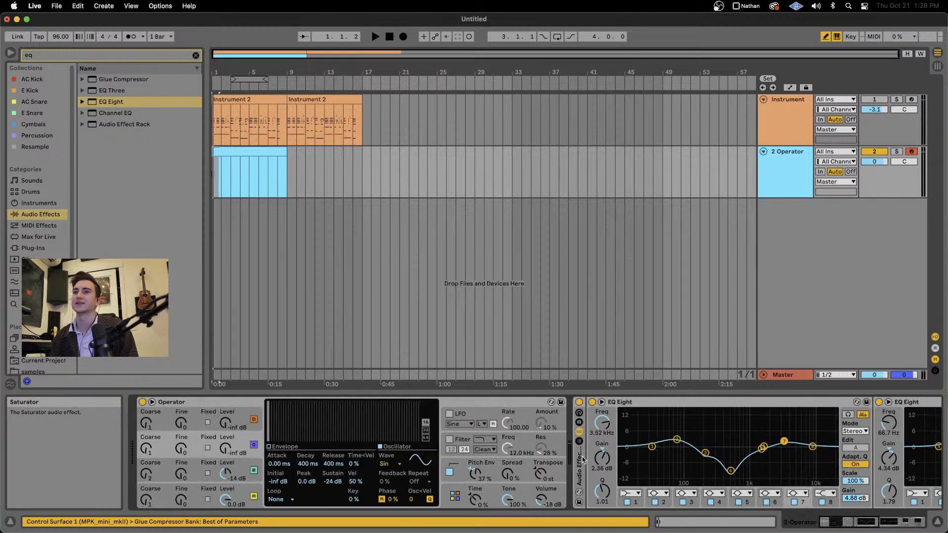
Reduce the second EQ Eight's low boost to 0.62 dB at 69.6 Hz and set the Saturator's drive to 14.1 dB.
key("space")
key("space")
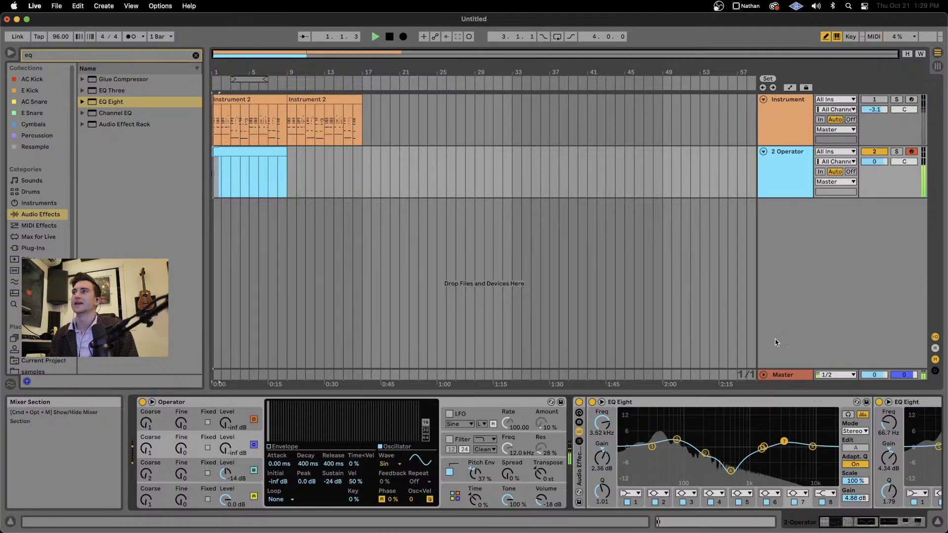
scroll(572, 436, "right", 12)
key("space")
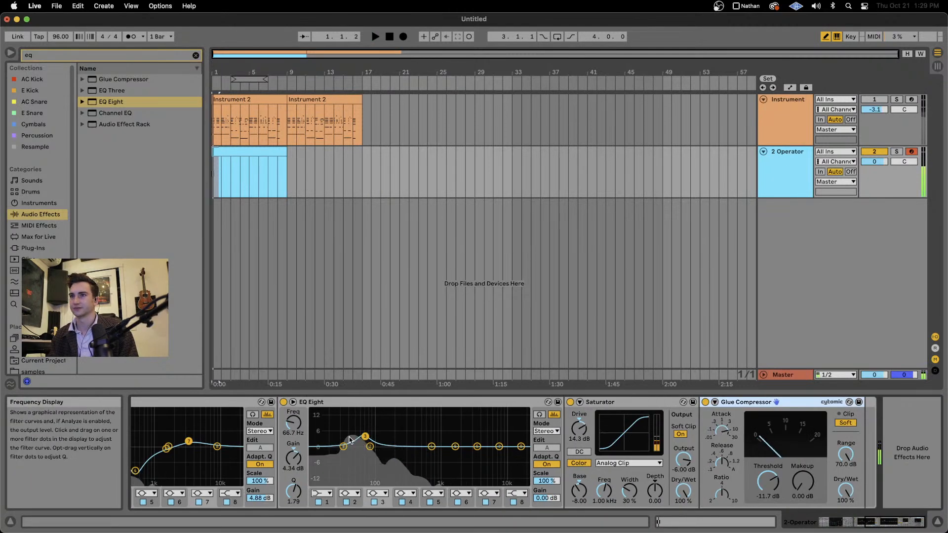
mouse_move(365, 437)
left_mouse_down()
mouse_move(354, 455)
mouse_move(366, 446)
left_mouse_up()
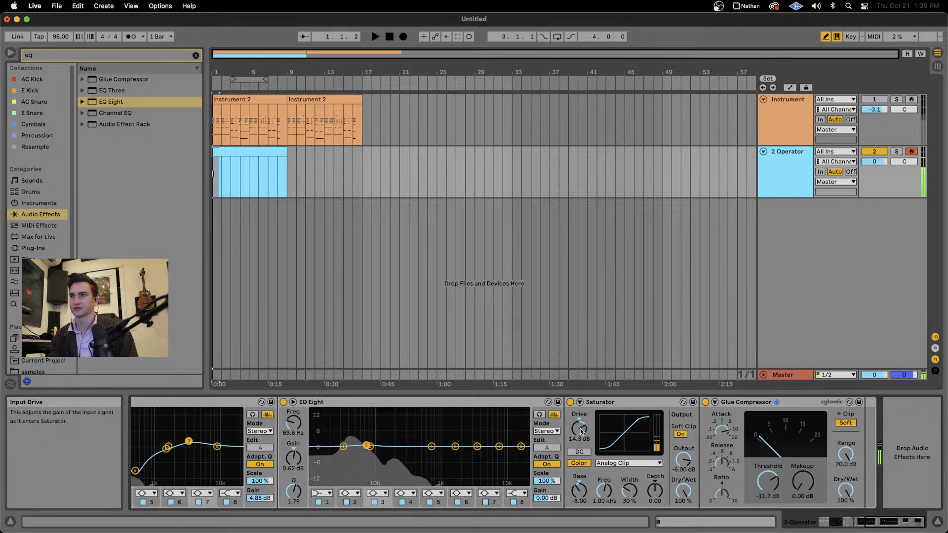
left_click_drag(579, 428, 579, 429)
Switch the waveform editor of Operator's oscillator C to its first 16 harmonics.
scroll(579, 428, "left", 12)
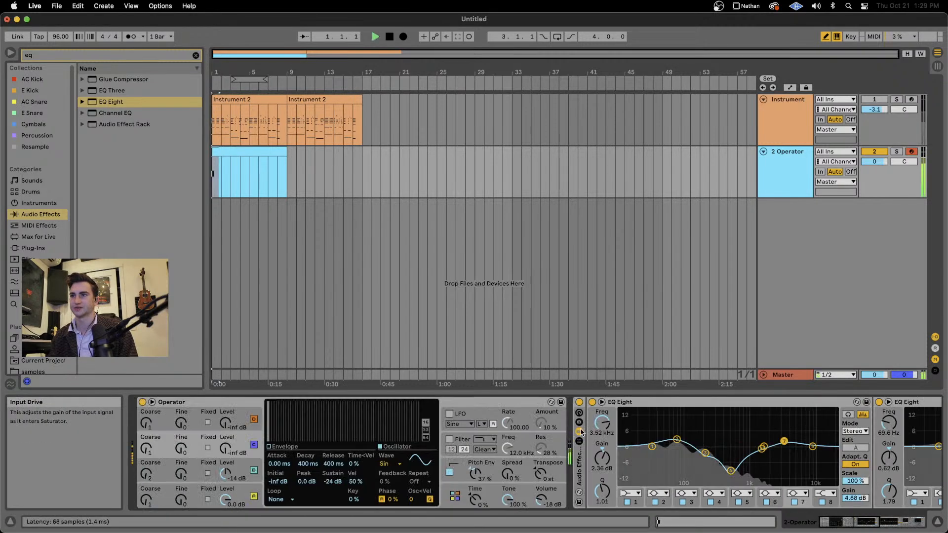
left_click(226, 448)
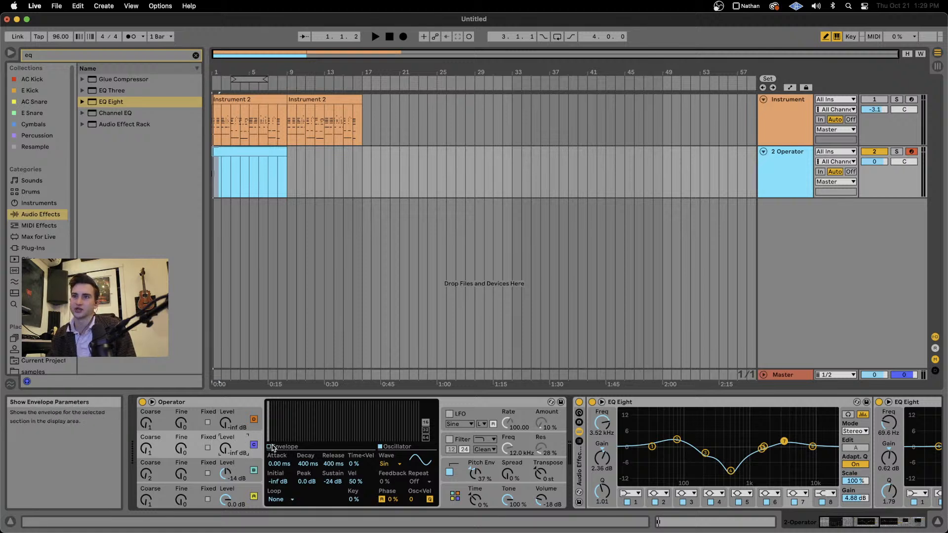
left_click(328, 448)
left_click(382, 447)
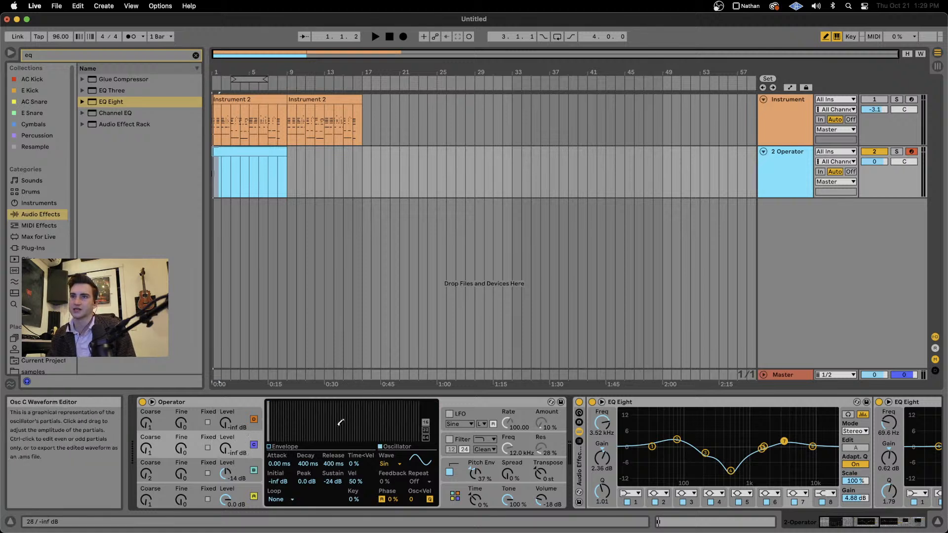
left_click(425, 429)
left_click(425, 438)
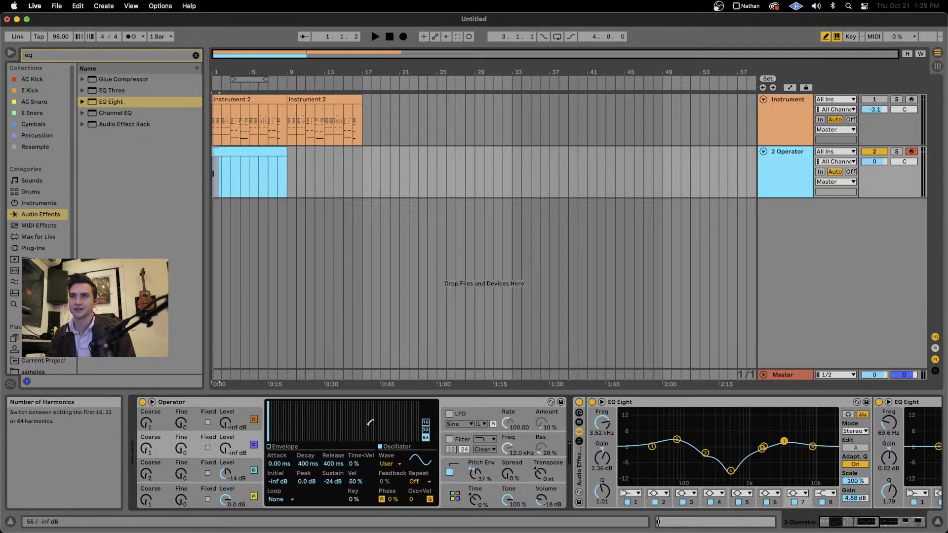
left_click(425, 423)
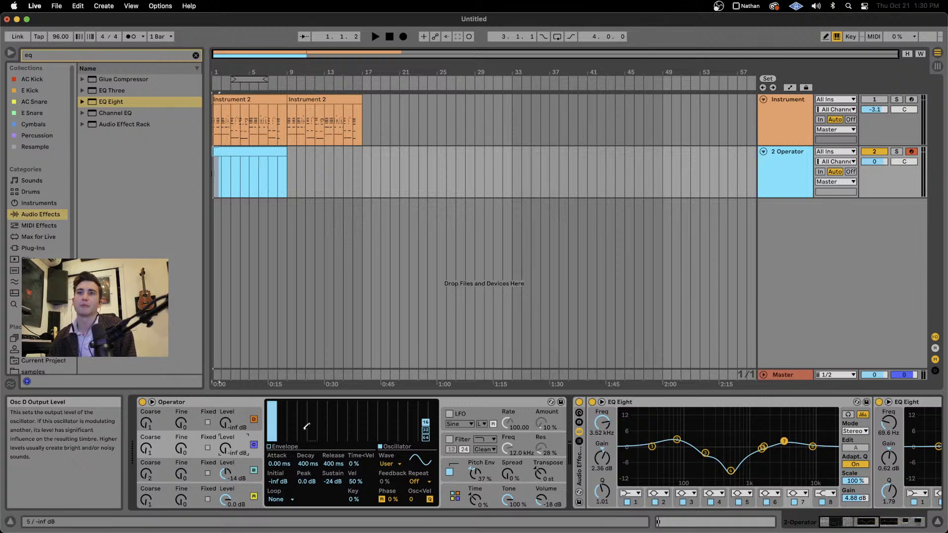
Raise oscillator C's level to -7.0 dB and change its waveform to Noise White after trying Noise Looped.
left_click(197, 423)
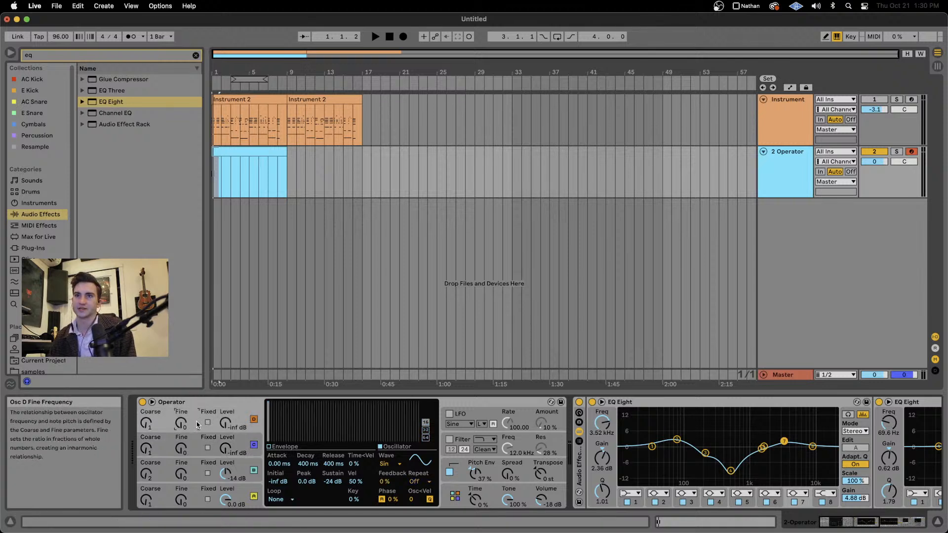
left_click(196, 444)
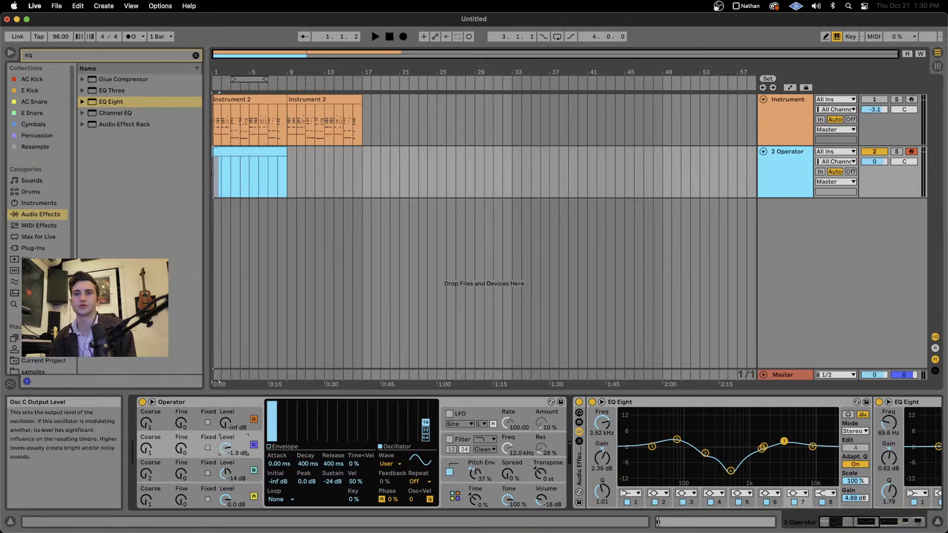
mouse_move(231, 429)
left_mouse_down()
mouse_move(231, 417)
mouse_move(227, 437)
left_mouse_up()
left_click(224, 444)
left_click(246, 442)
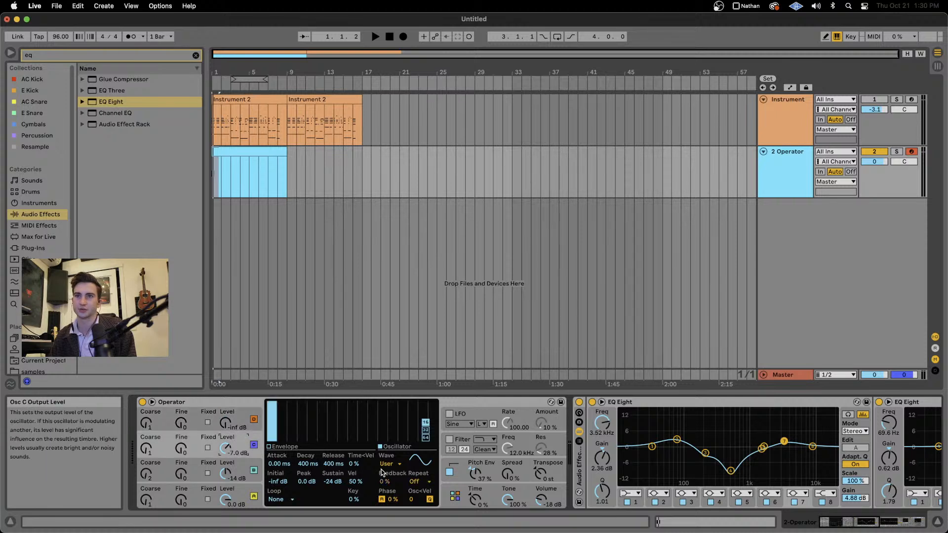
left_click(393, 464)
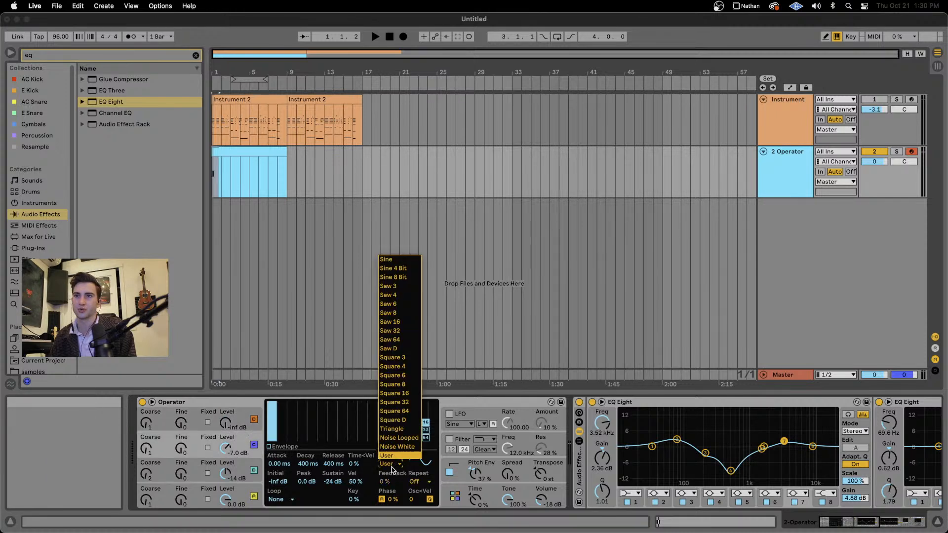
left_click(414, 439)
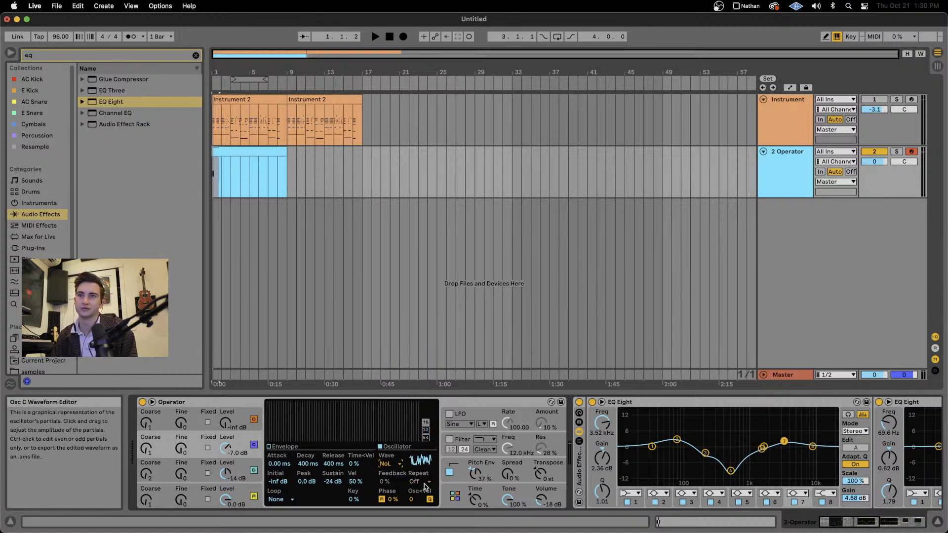
left_click(390, 464)
left_click(408, 450)
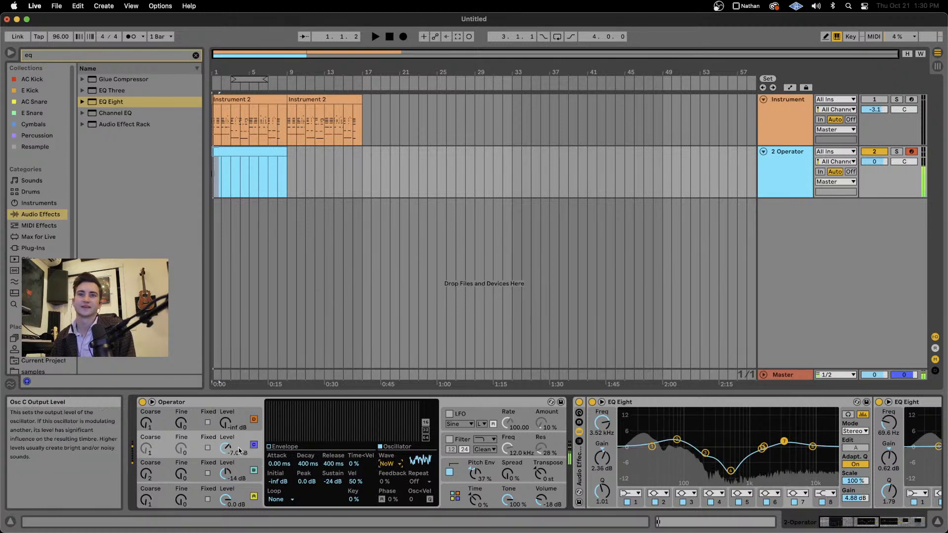
Lower oscillator C's level to -10 dB and play test notes while checking them through the effect chain.
left_click_drag(231, 449, 231, 453)
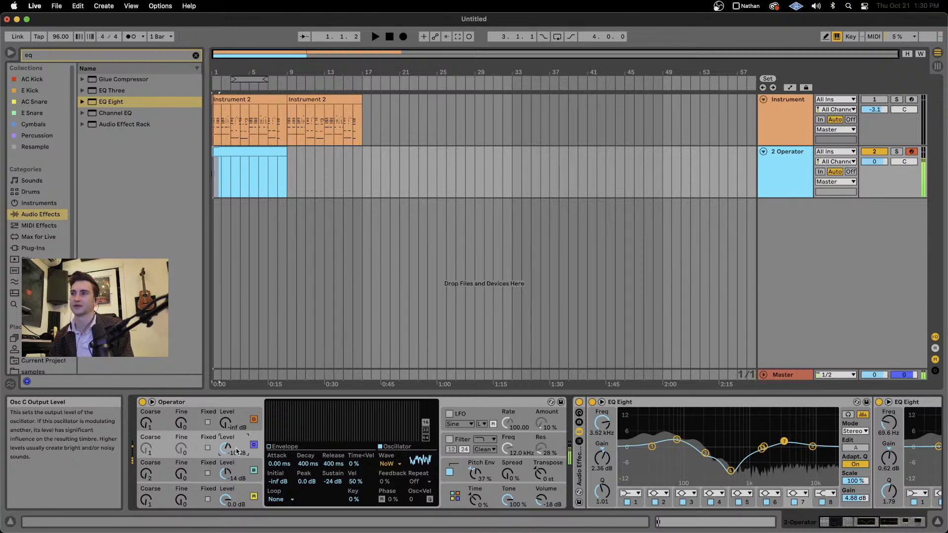
scroll(538, 482, "right", 5)
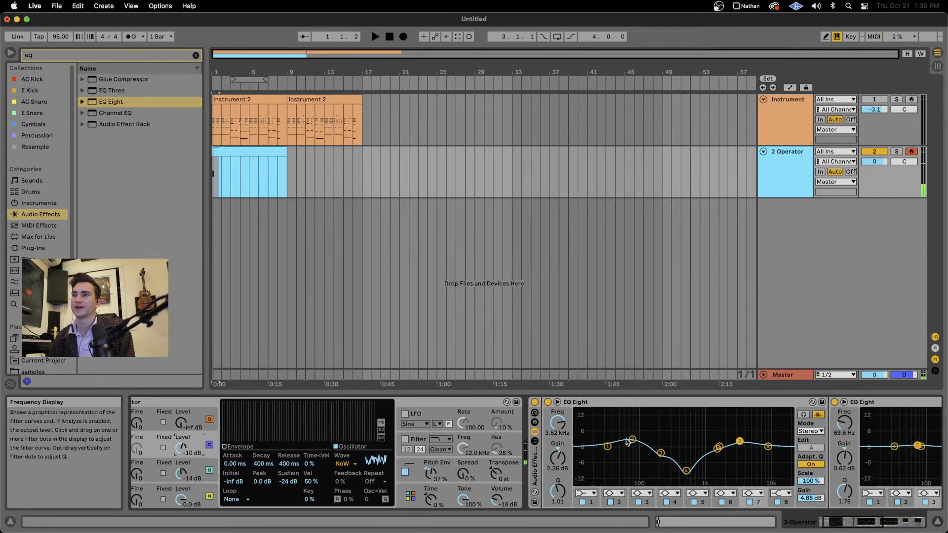
scroll(492, 477, "right", 10)
scroll(460, 436, "left", 9)
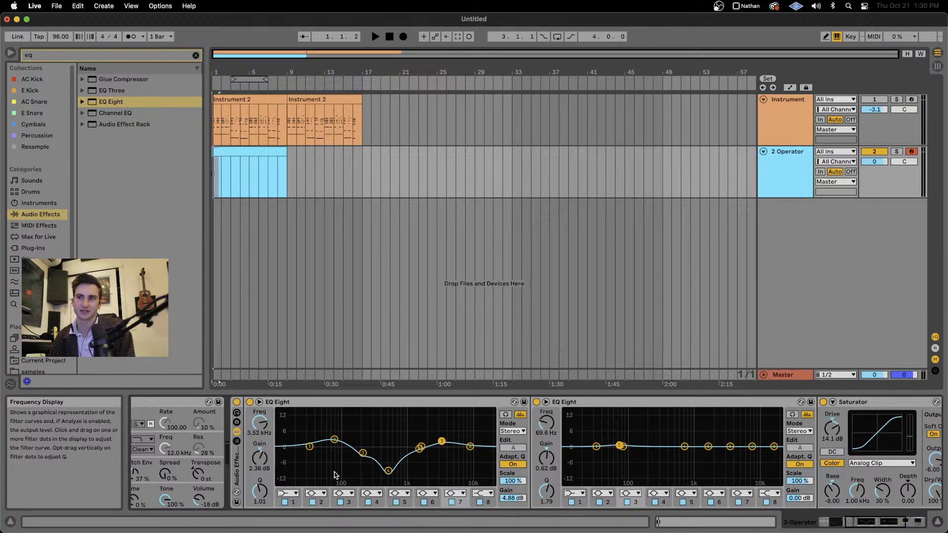
key("a")
key("v")
key("a")
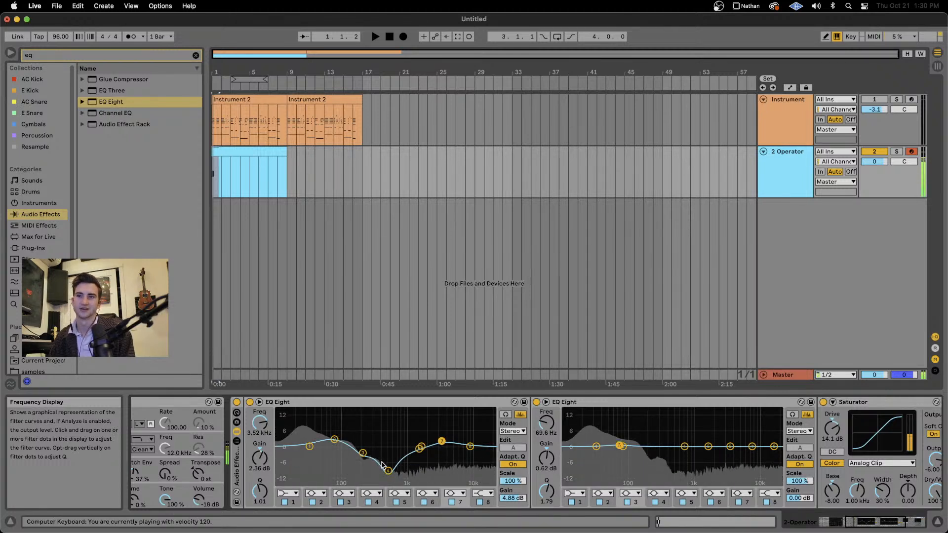
scroll(383, 464, "left", 20)
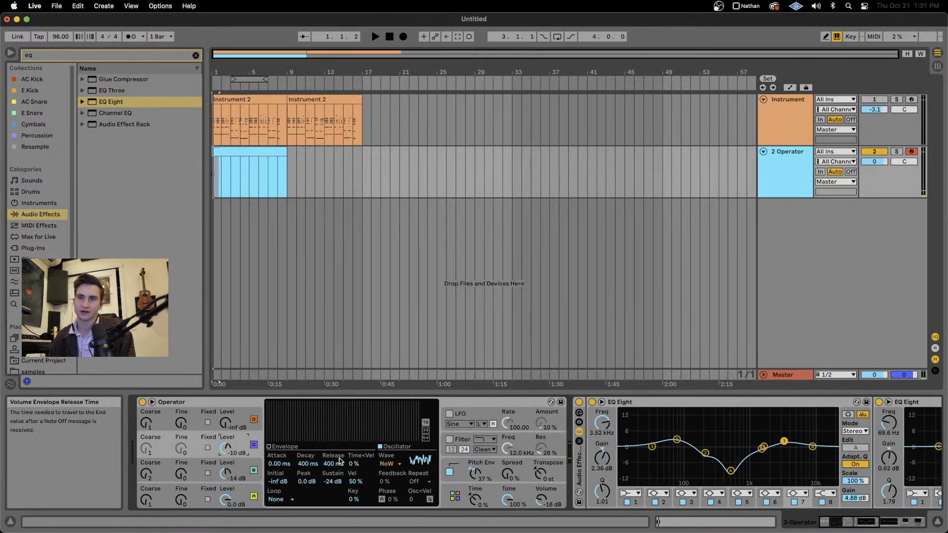
key("a")
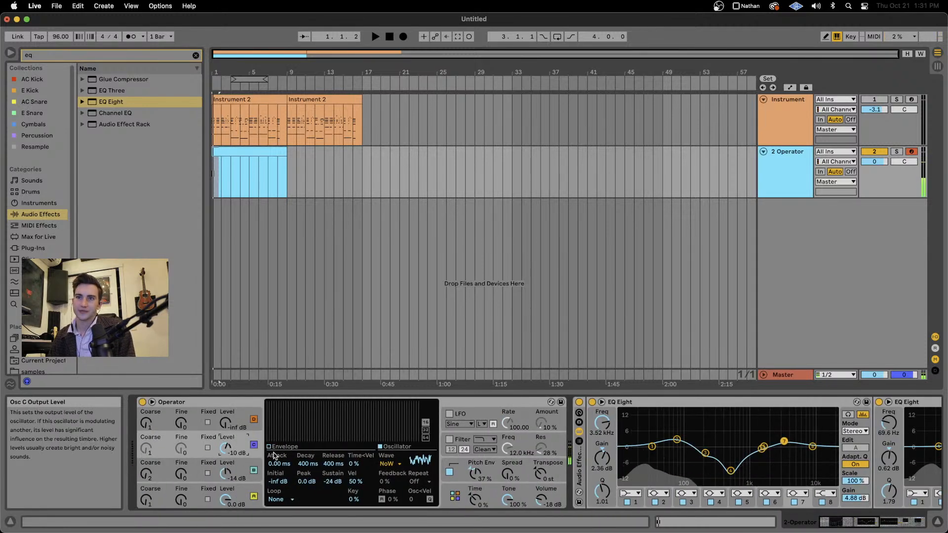
Shorten oscillator C's envelope decay to 276 ms and set its output level to -23 dB.
left_click(269, 446)
left_click_drag(299, 425, 299, 438)
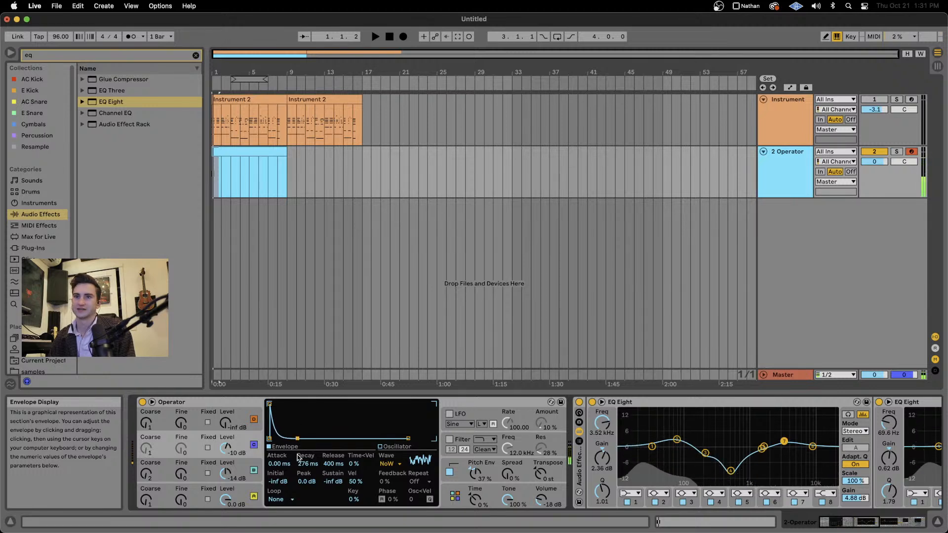
left_click_drag(225, 448, 226, 452)
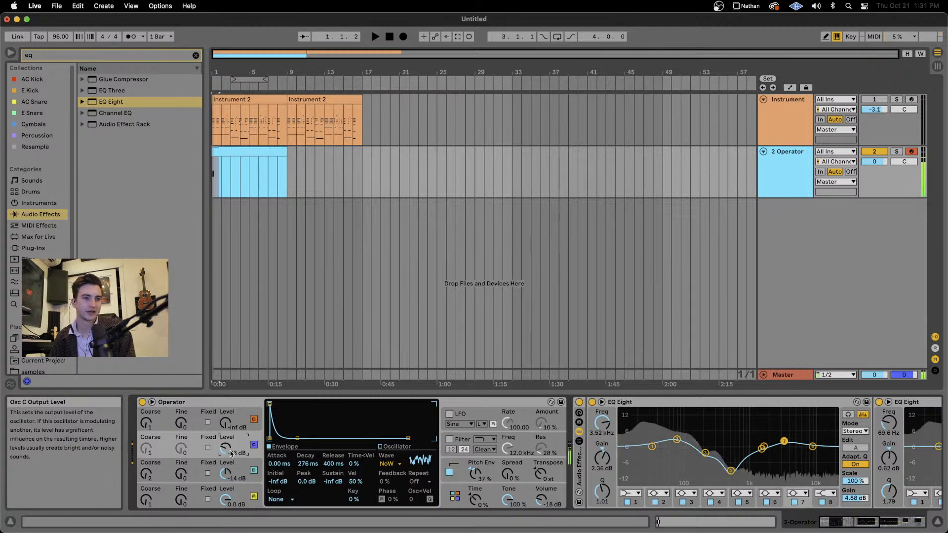
left_click_drag(225, 452, 226, 474)
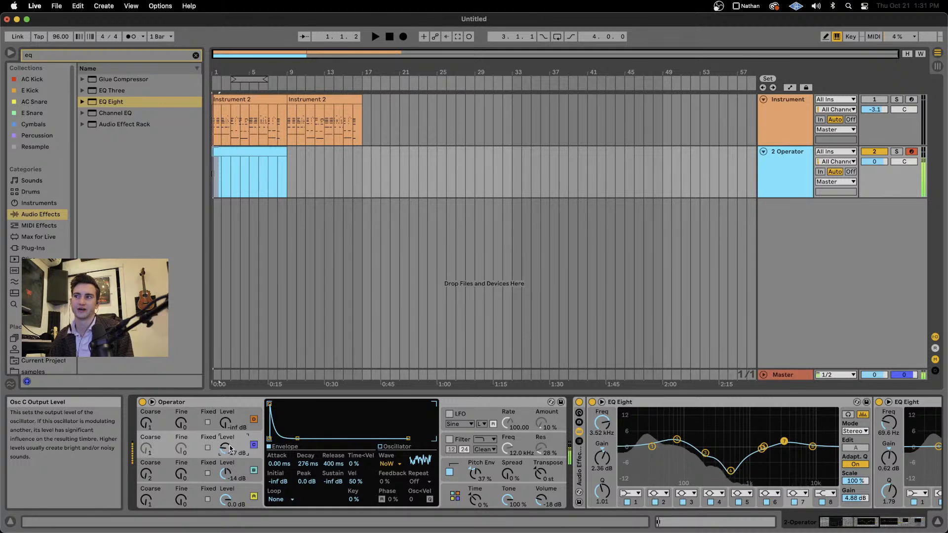
key("space")
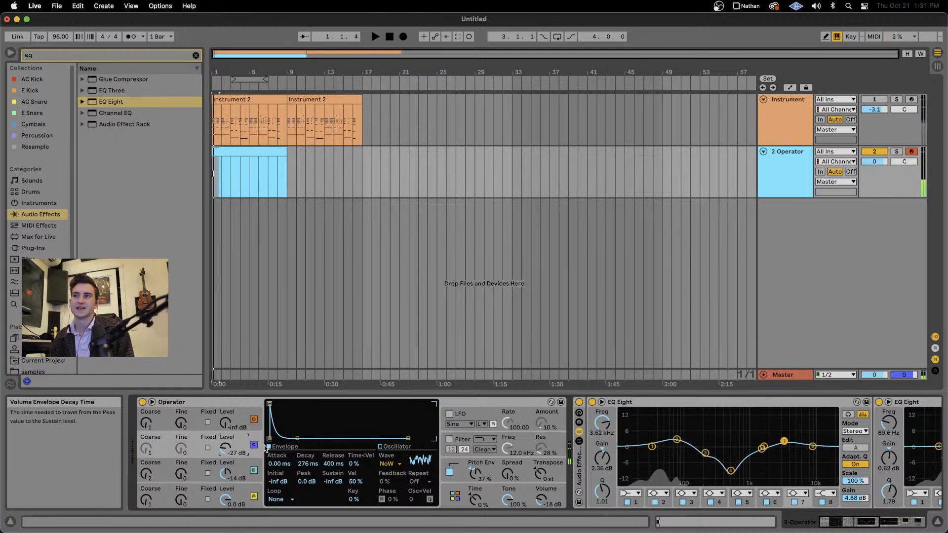
left_click_drag(237, 447, 238, 456)
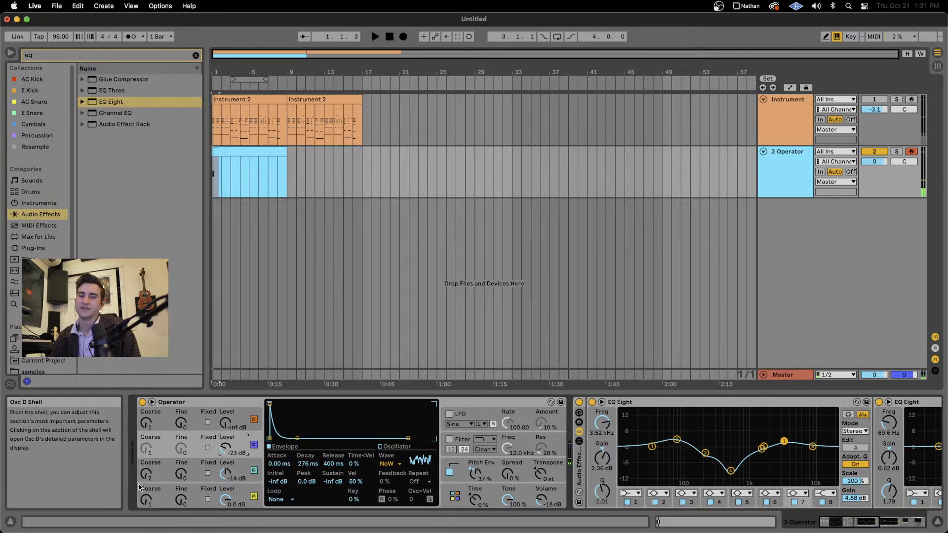
Review oscillators A and B, shorten oscillator C's envelope decay to 25.3 ms, and audition the clip.
left_click(163, 469)
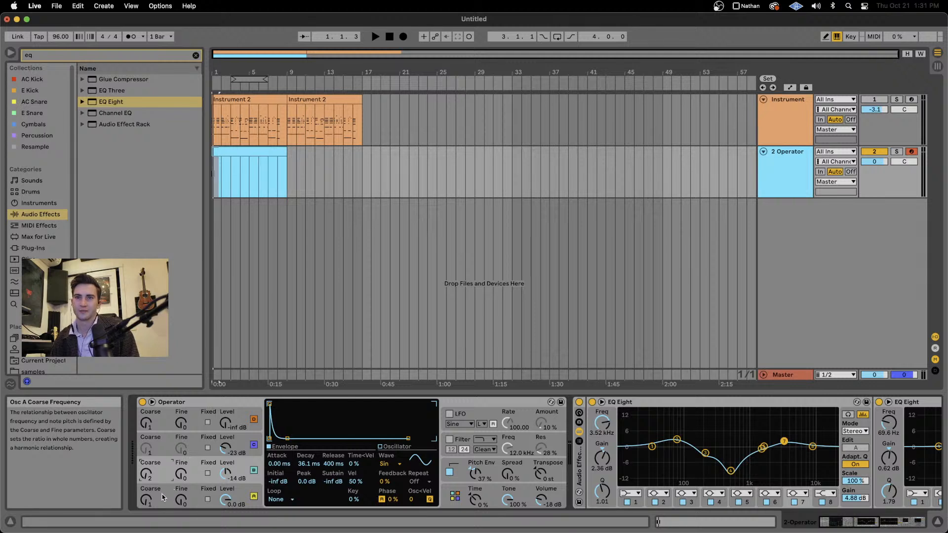
left_click(163, 497)
left_click(166, 473)
left_click(253, 447)
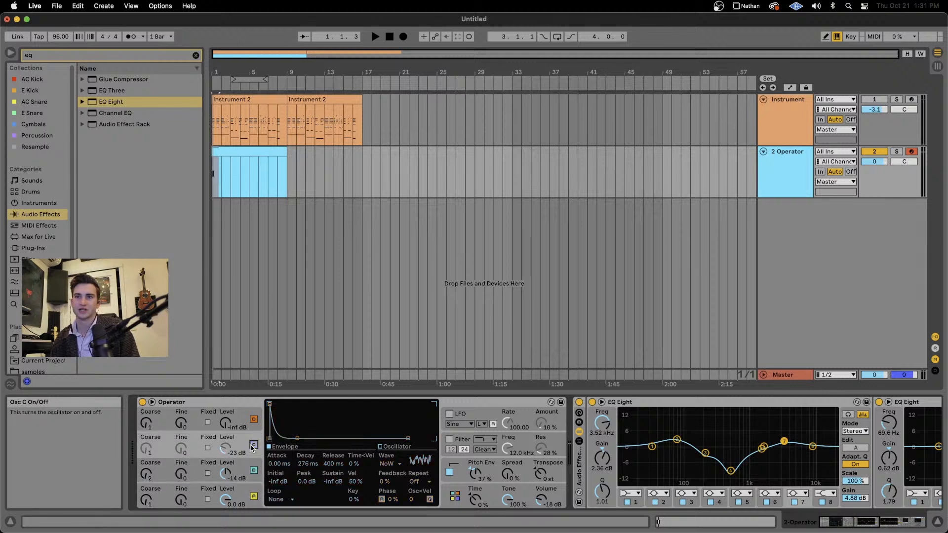
left_click_drag(297, 438, 285, 439)
key("space")
key("space")
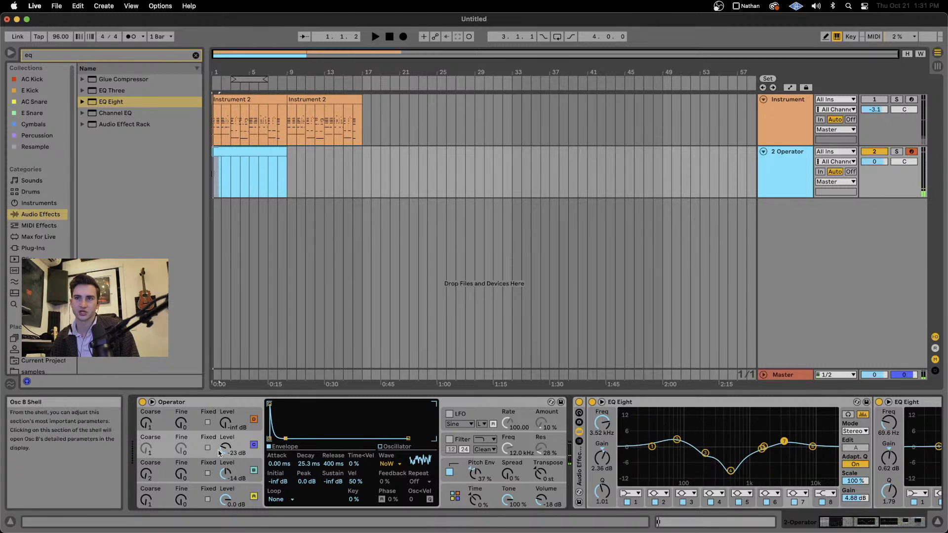
Set oscillator C's output level to -15 dB while repeatedly auditioning the start of the clip.
left_click_drag(224, 452, 223, 451)
key("space")
key("space")
key("space")
key("space")
key("space")
key("space")
key("space")
key("space")
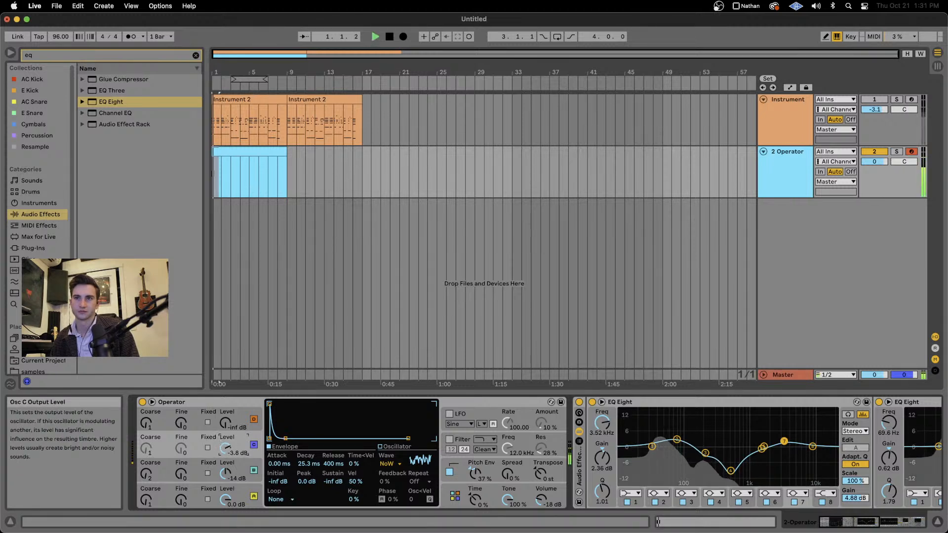
key("space")
Shorten oscillator C's envelope decay to 13.9 ms and compare the sound with and without the oscillator.
left_click_drag(285, 438, 283, 439)
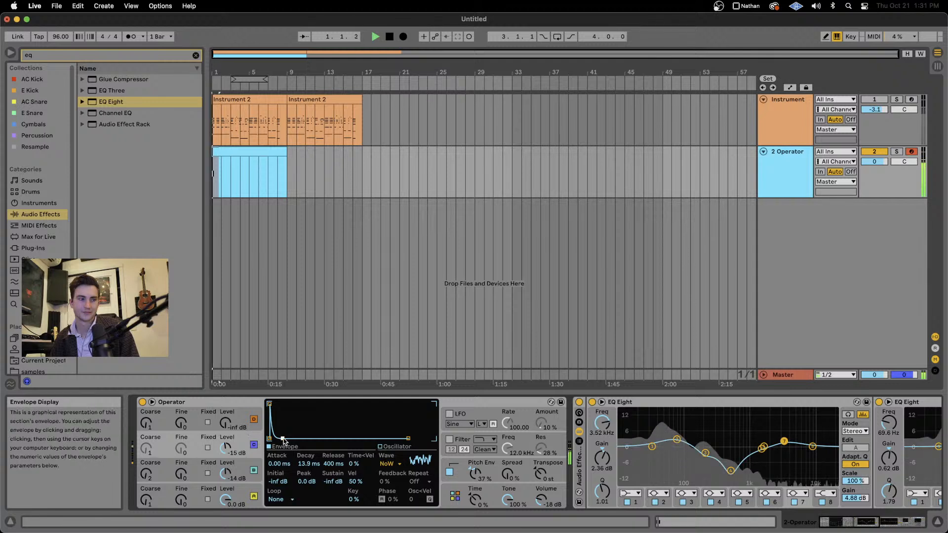
key("space")
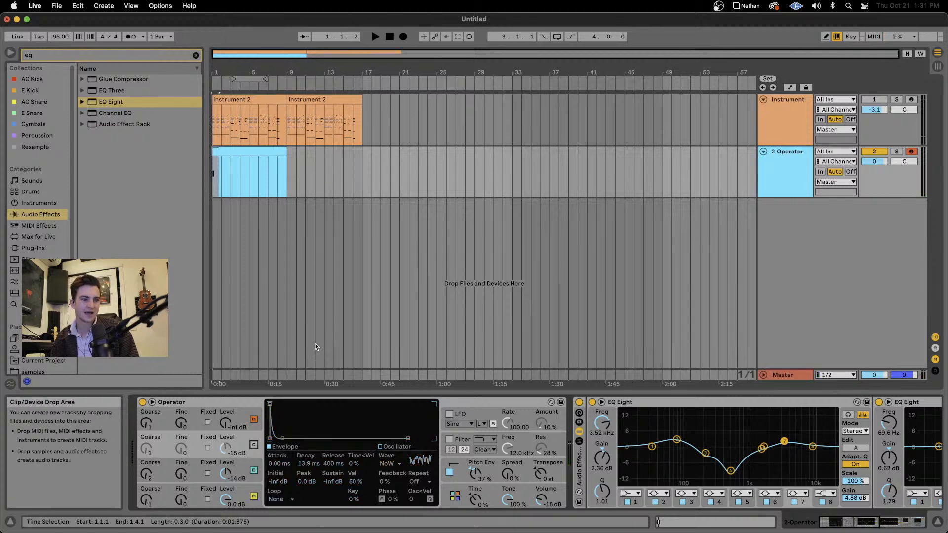
key("space")
key("space")
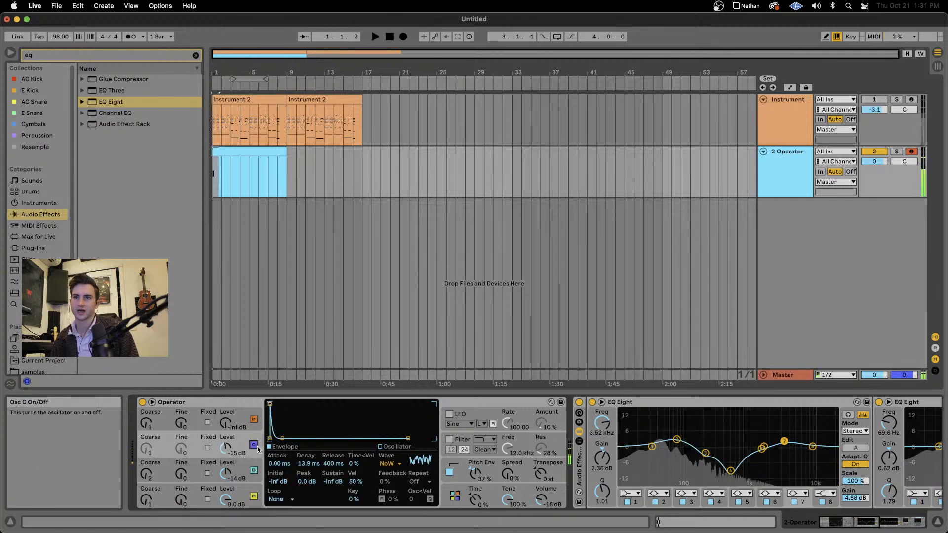
Lengthen oscillator C's envelope decay to 445 ms and raise its output level to -14 dB while auditioning the clip.
left_click_drag(282, 438, 286, 438)
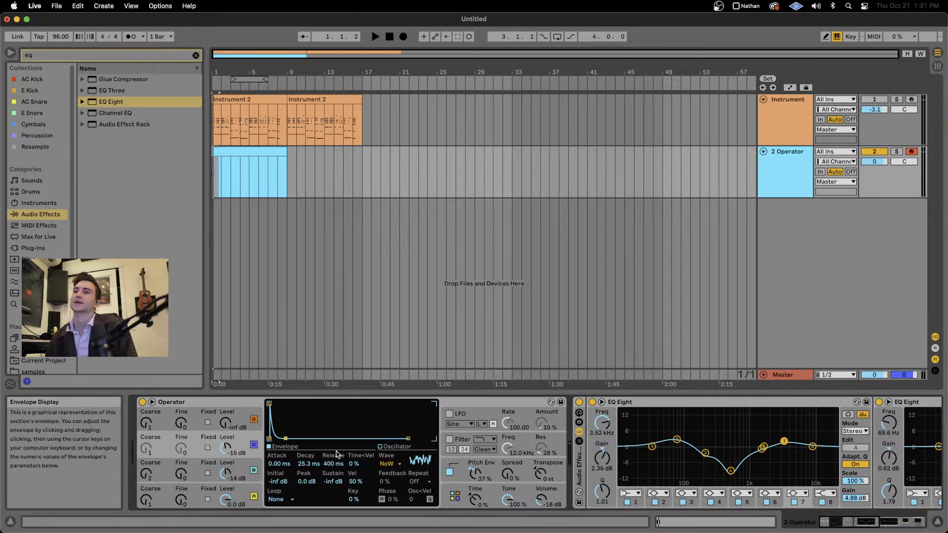
key("space")
mouse_move(286, 437)
left_mouse_down()
mouse_move(307, 437)
mouse_move(299, 437)
left_mouse_up()
key("space")
key("space")
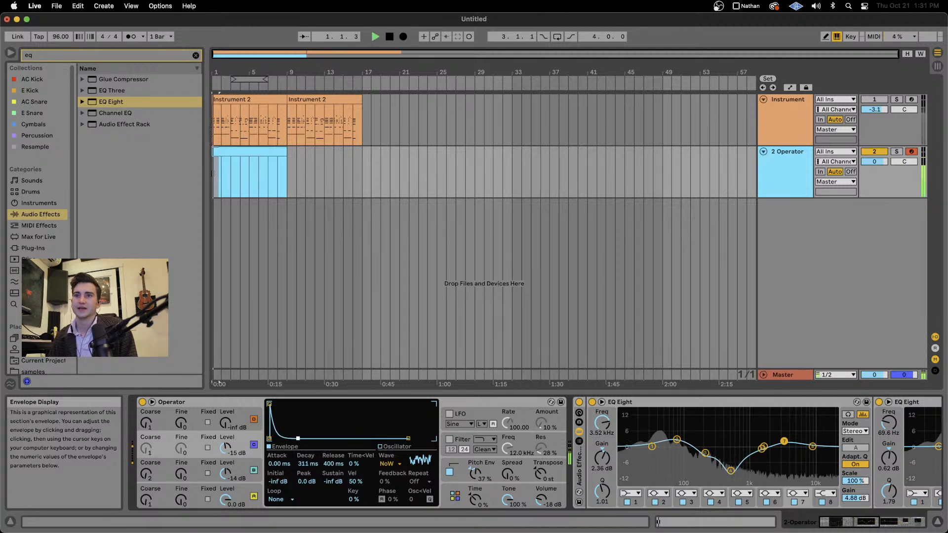
key("space")
key("space")
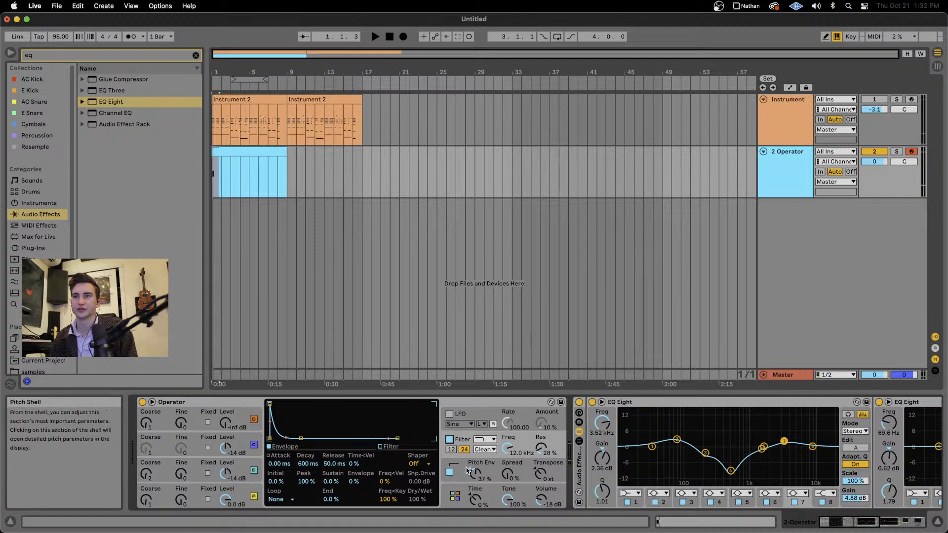
Check oscillators B and C, and set Operator's filter to 18.5 kHz frequency and 9.9% resonance while auditioning the clip.
left_click(226, 474)
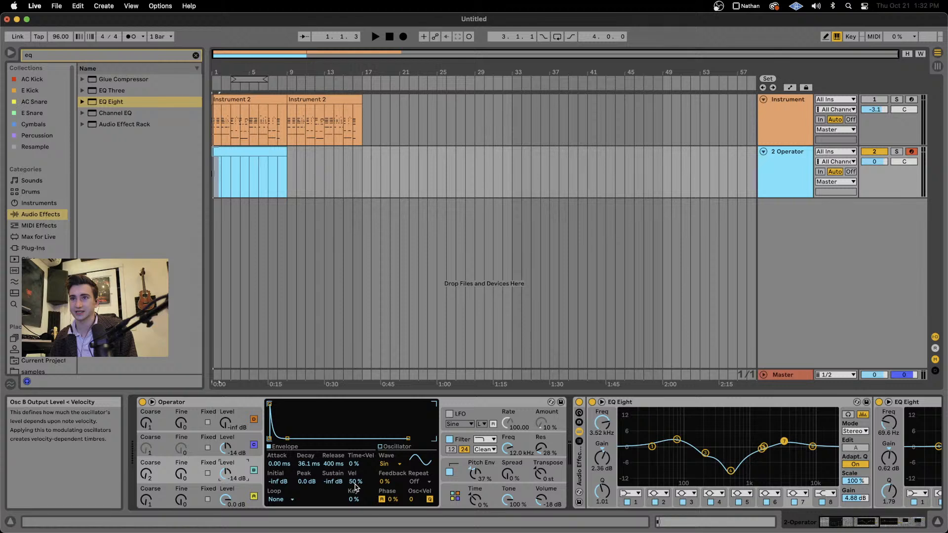
left_click(226, 447)
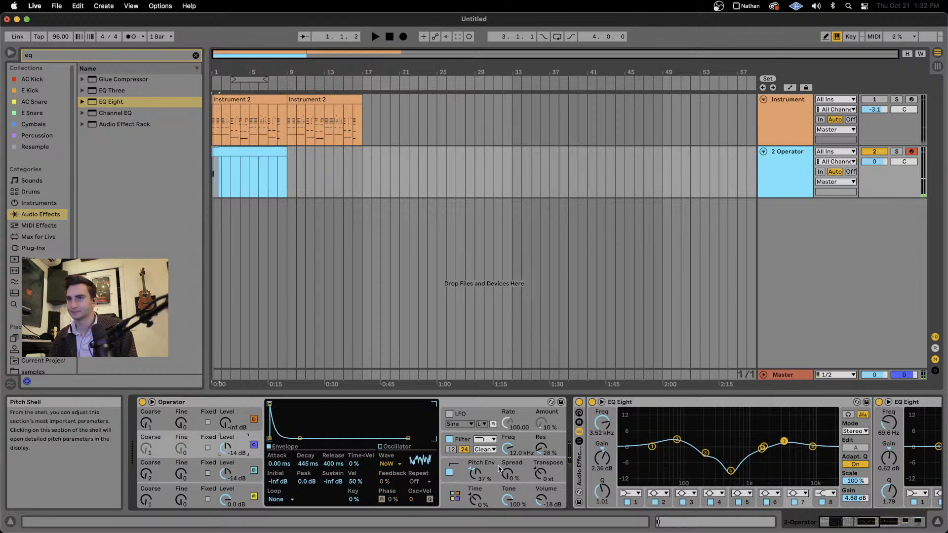
left_click(486, 440)
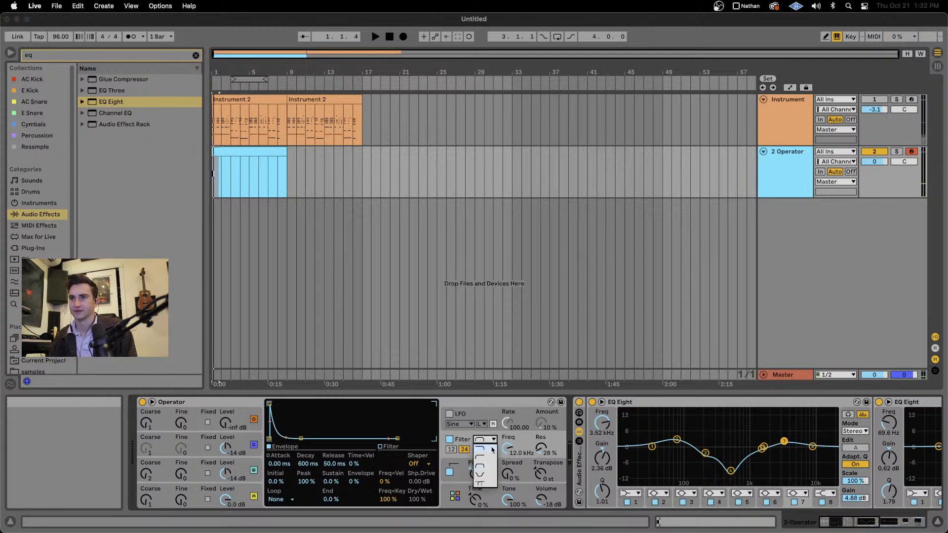
left_click(489, 457)
key("space")
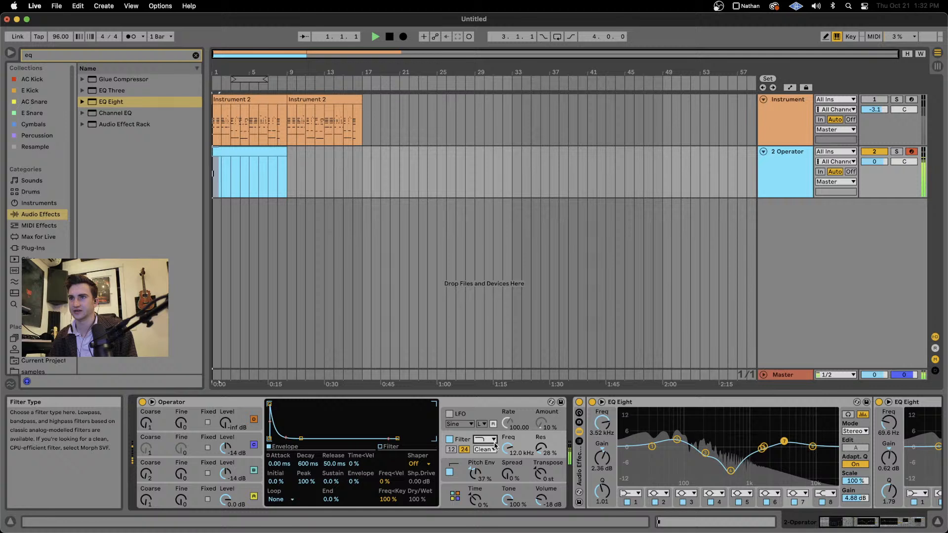
left_click_drag(541, 448, 541, 466)
key("space")
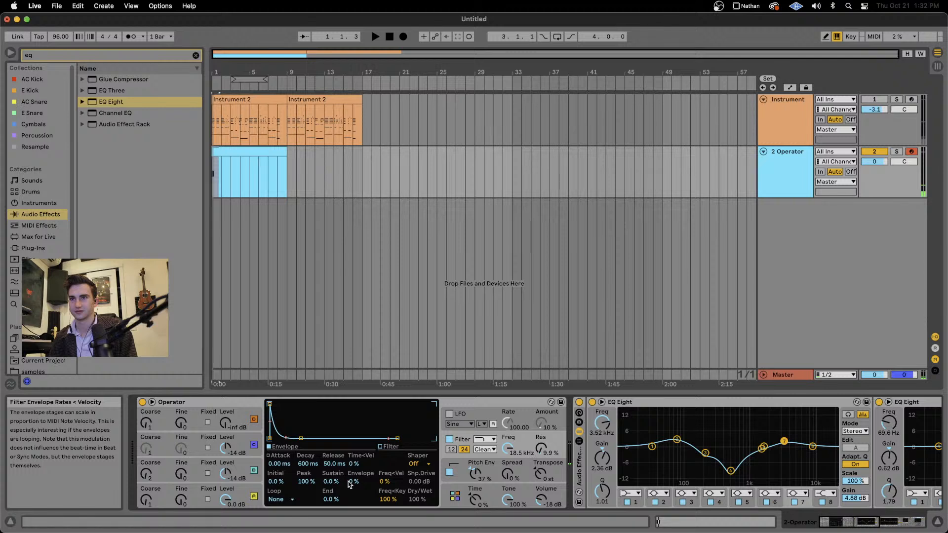
Set the filter's envelope amount to 100% and lengthen its envelope decay to 1.03 s.
left_click_drag(300, 438, 299, 438)
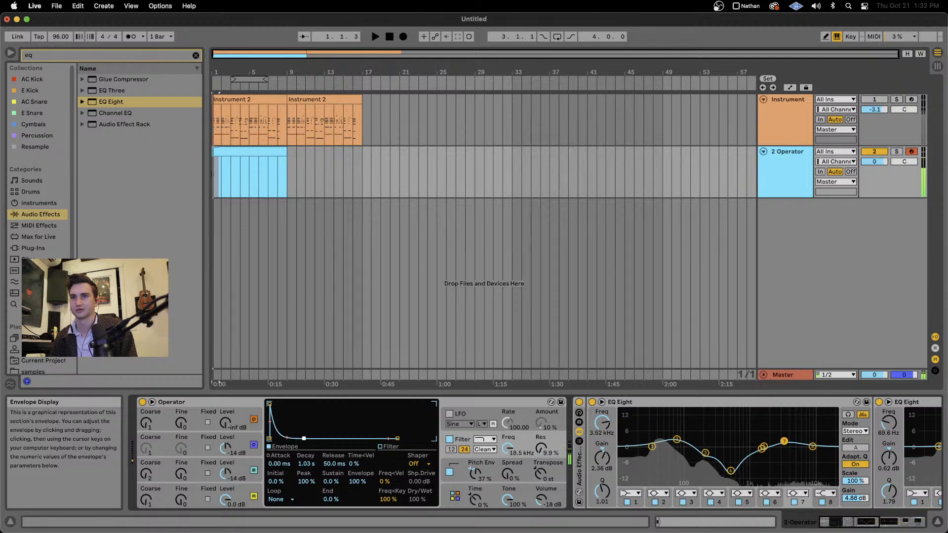
key("space")
mouse_move(302, 438)
left_mouse_down()
mouse_move(287, 438)
mouse_move(304, 439)
left_mouse_up()
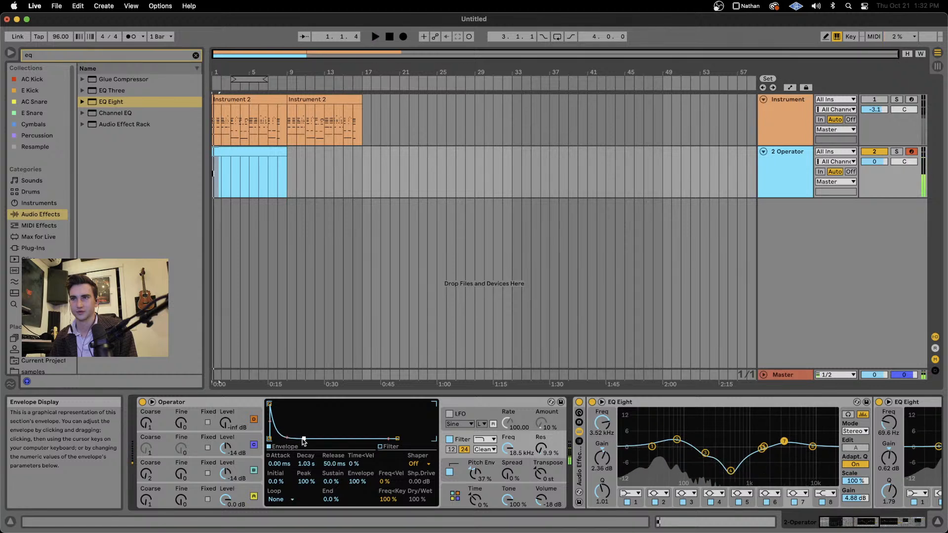
Set the filter's shaper to Soft with 4.31 dB of drive, and shorten oscillator C's envelope decay to 171 ms.
left_click(416, 463)
left_click(422, 487)
key("space")
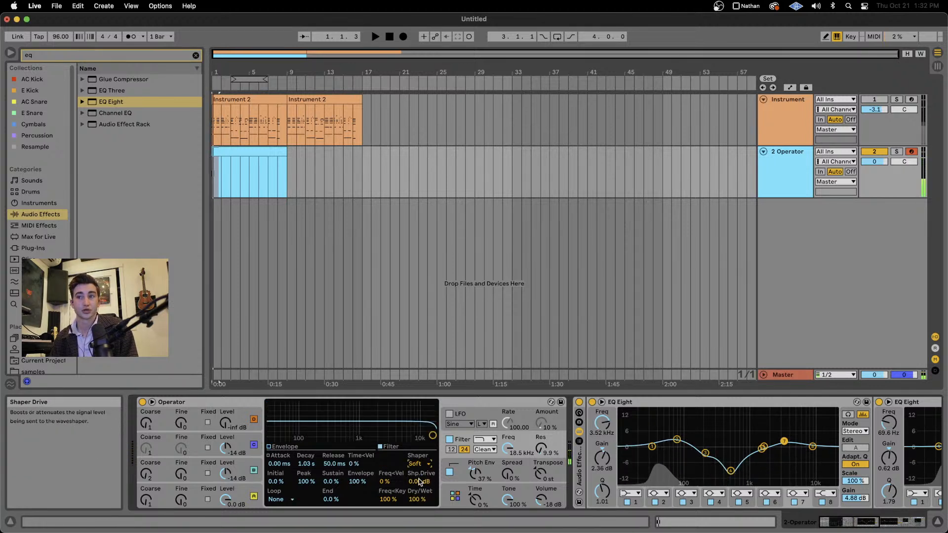
mouse_move(422, 484)
left_mouse_down()
mouse_move(422, 469)
mouse_move(418, 486)
left_mouse_up()
key("space")
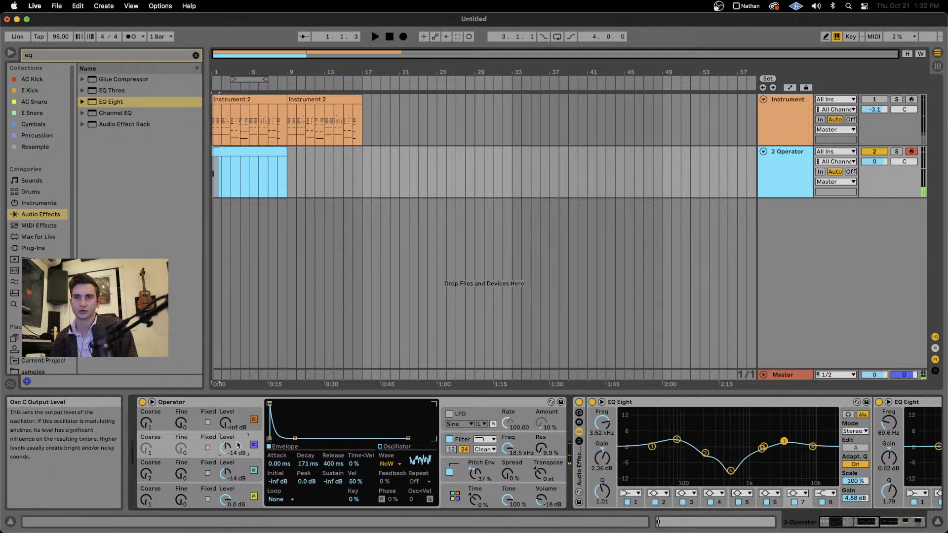
Reduce the pitch envelope amount to 33%, and lower the filter to 10.8 kHz frequency with 0% resonance.
key("space")
left_click_drag(475, 473, 475, 486)
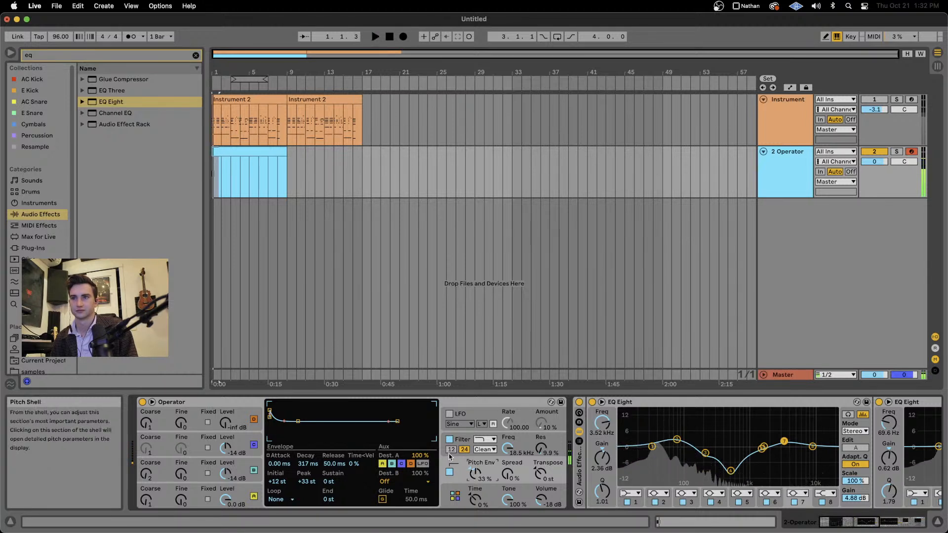
left_click(463, 440)
mouse_move(435, 434)
left_mouse_down()
mouse_move(346, 429)
mouse_move(419, 434)
left_mouse_up()
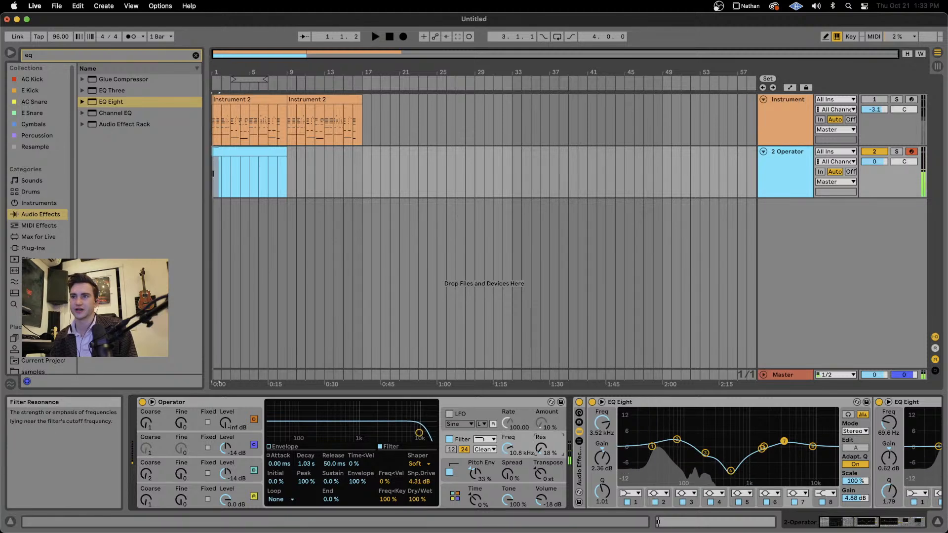
key("space")
Compare the kick with and without the Saturator by toggling the device and auditioning the clip.
scroll(541, 450, "right", 5)
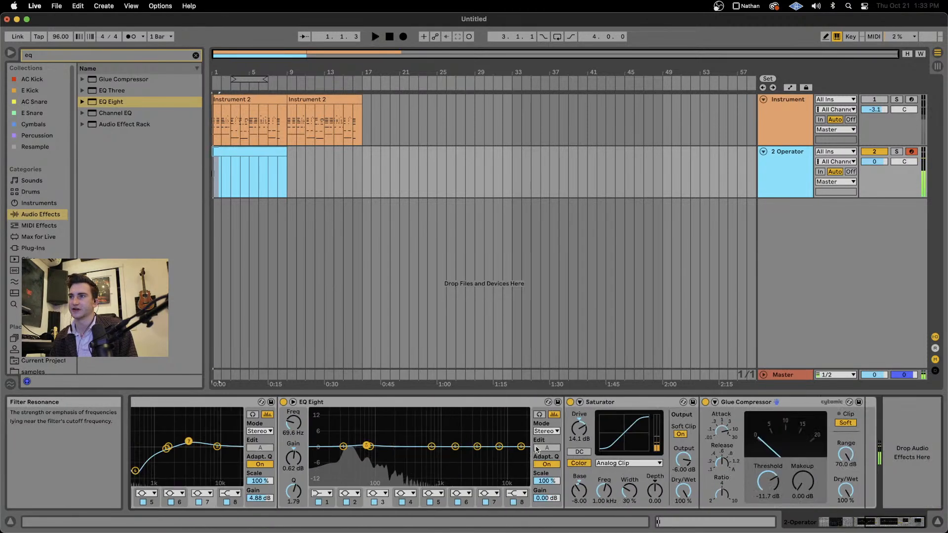
left_click(571, 403)
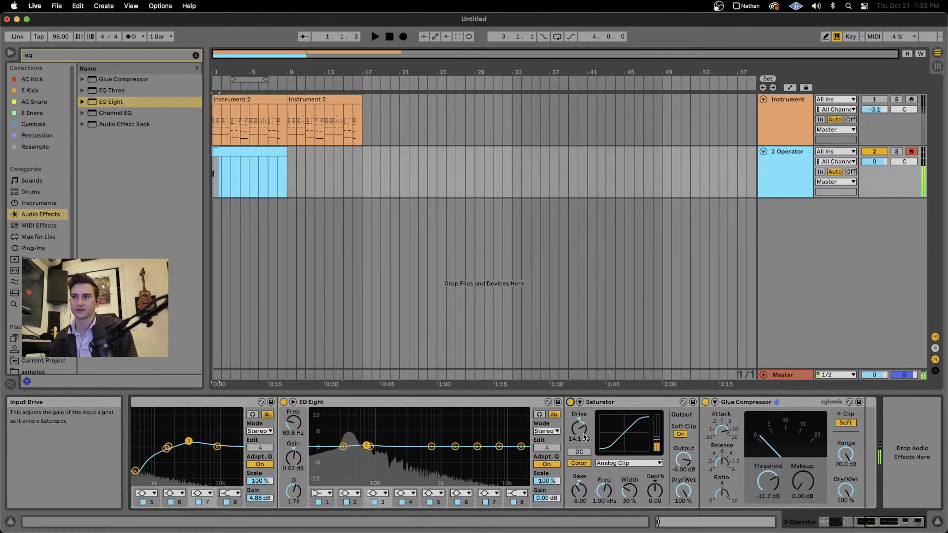
scroll(579, 432, "left", 5)
key("space")
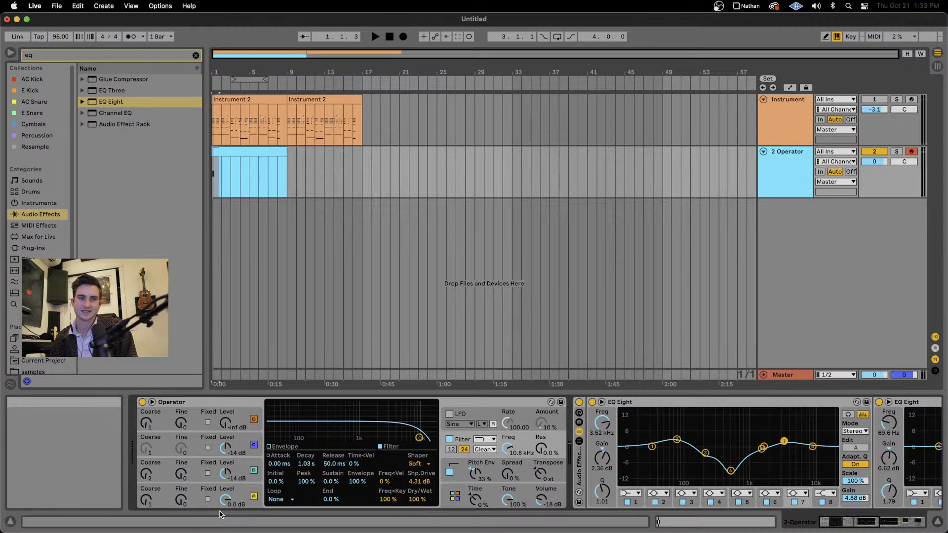
Group the Operator and all its following effects into an Instrument Rack.
scroll(255, 457, "right", 10)
scroll(255, 457, "left", 10)
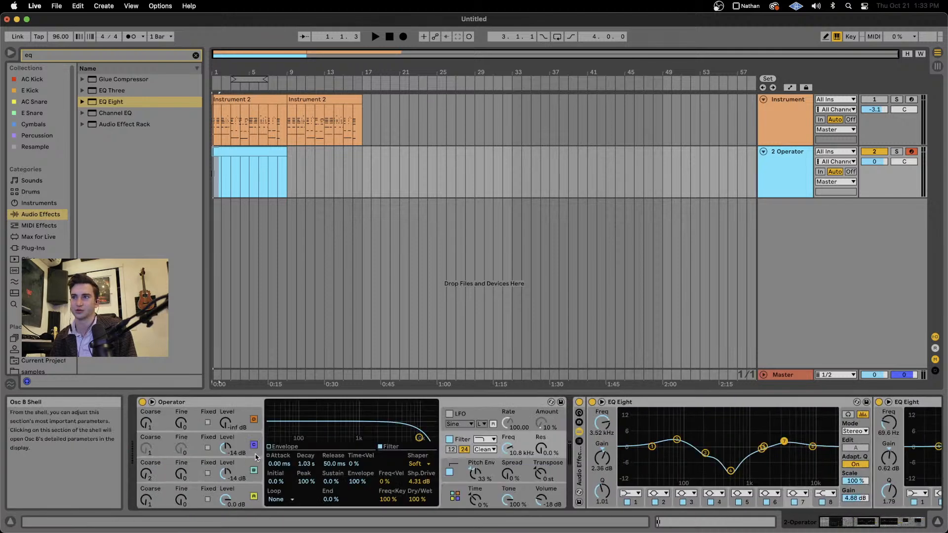
scroll(243, 450, "right", 10)
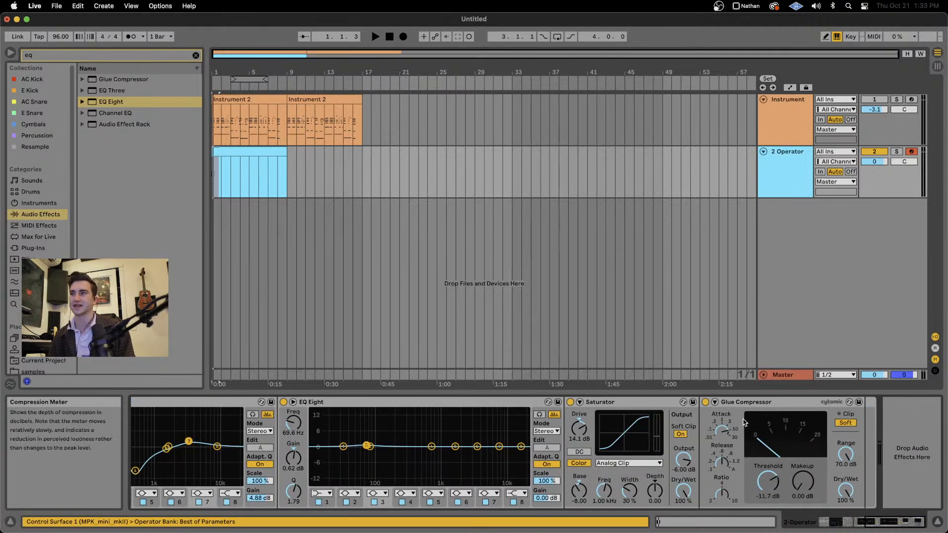
scroll(325, 452, "left", 7)
scroll(324, 452, "left", 3)
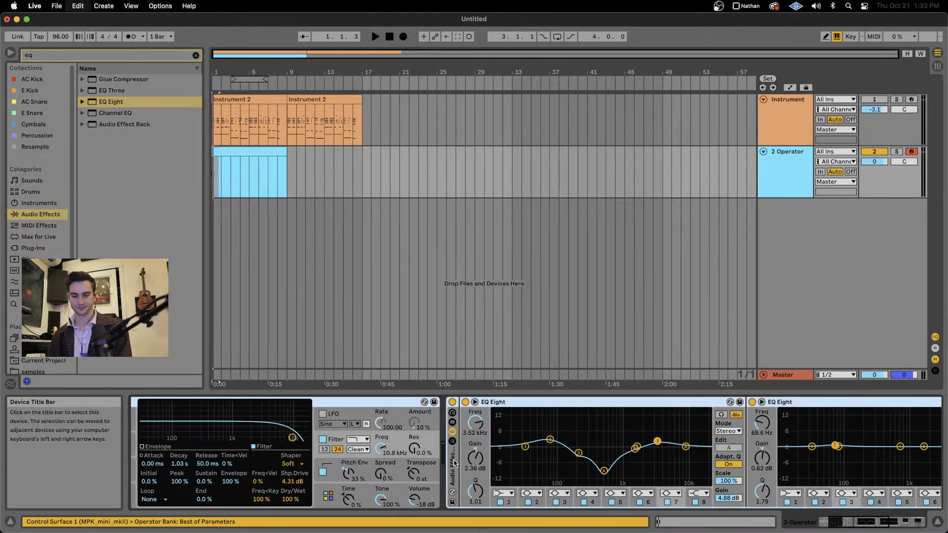
scroll(172, 463, "left", 5)
key("super+g")
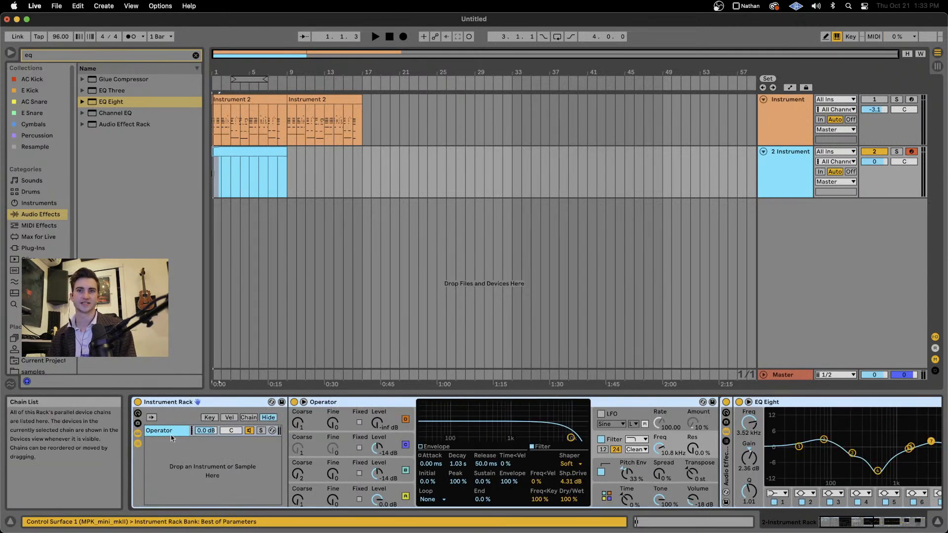
Duplicate the rack's Operator chain, turning off oscillator C in the first chain and oscillators A and B in the second.
key("super+d")
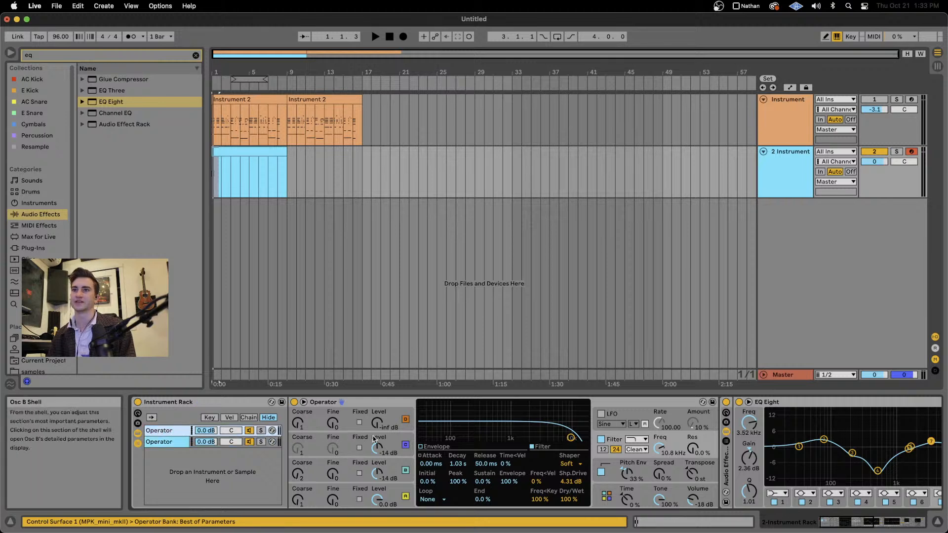
left_click(400, 449)
left_click(180, 443)
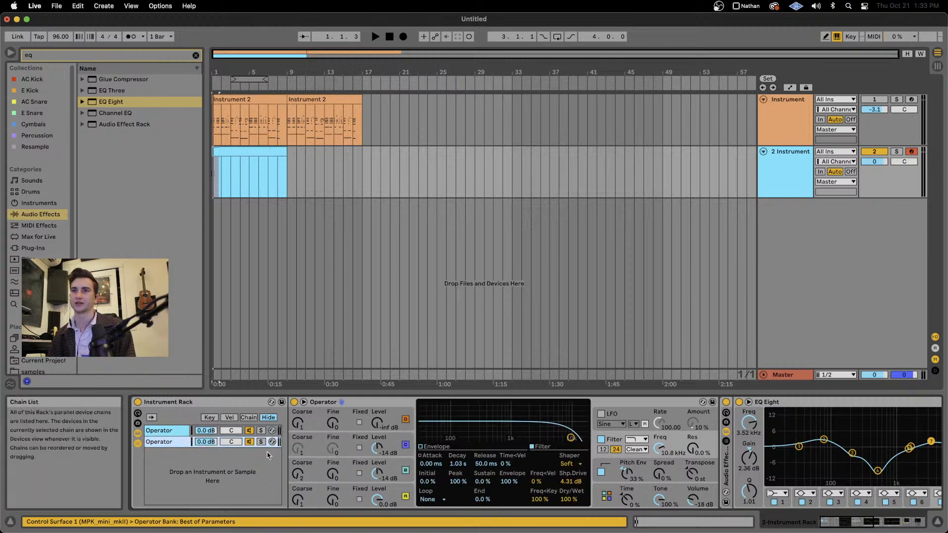
left_click(407, 471)
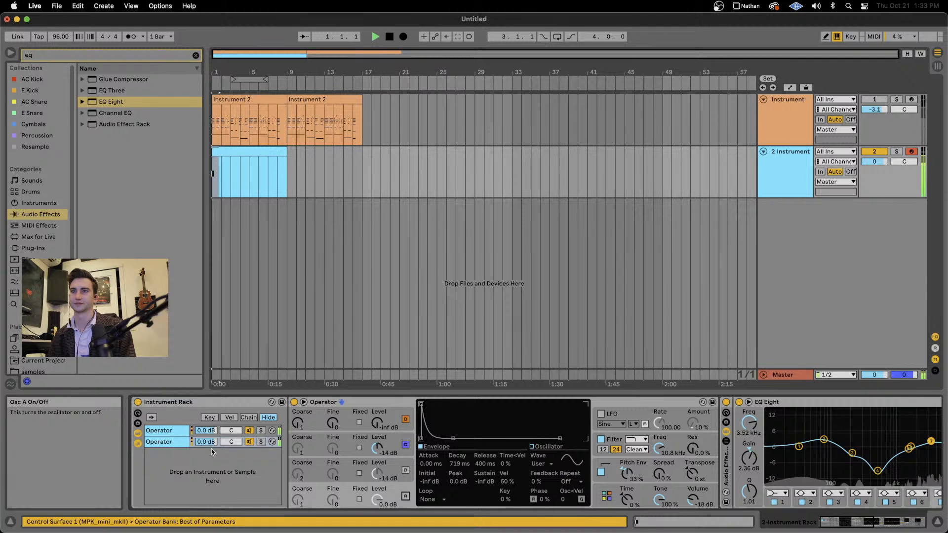
Audition each chain soloed, clear the solo, and lower the second chain's volume to -16.2 dB.
left_click(261, 430)
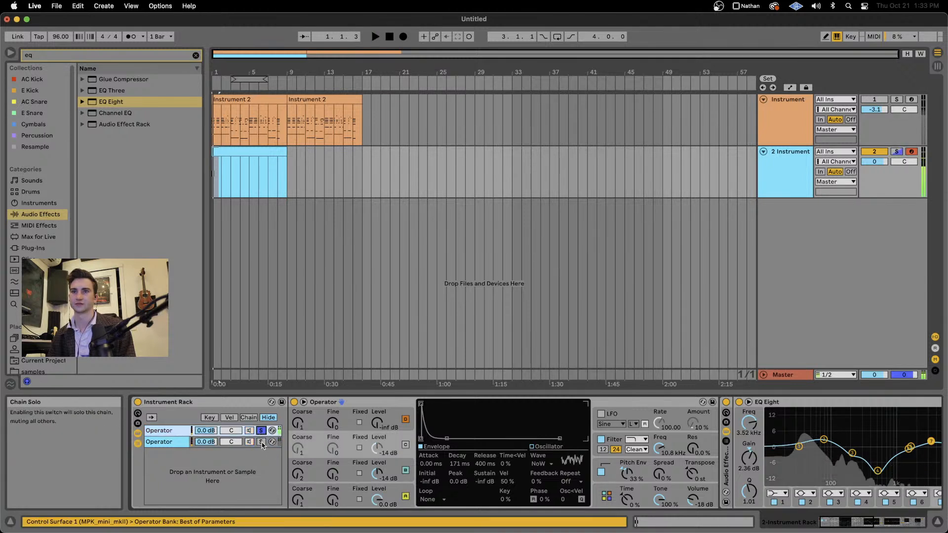
left_click(261, 442)
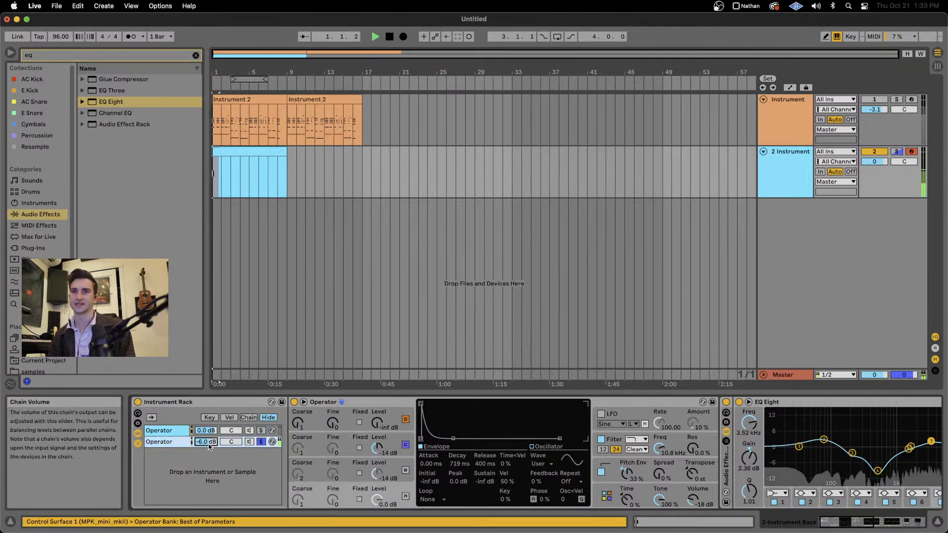
key("space")
left_click(262, 442)
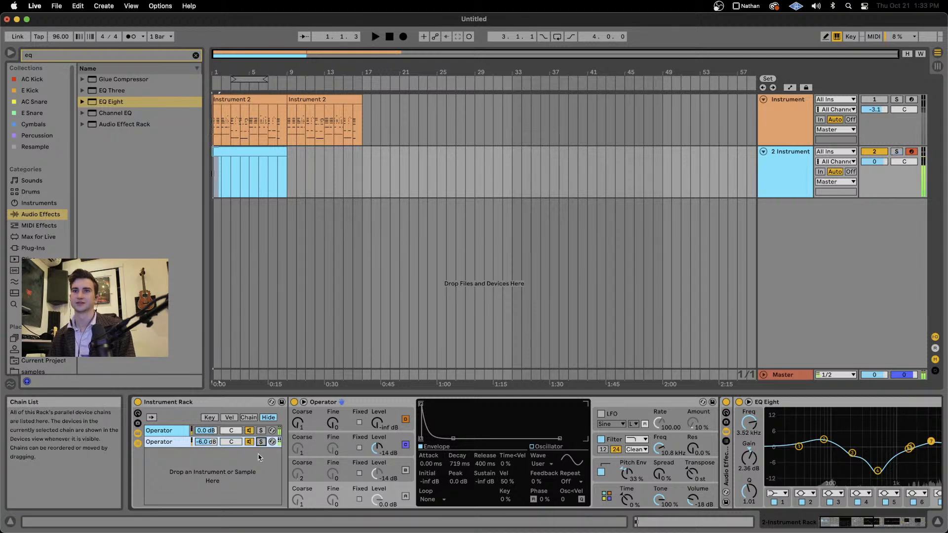
mouse_move(205, 442)
left_mouse_down()
mouse_move(205, 462)
mouse_move(205, 440)
left_mouse_up()
Shorten the noise chain's oscillator C envelope decay to 152 ms and audition the clip.
left_click(353, 442)
left_click_drag(435, 438, 444, 438)
key("space")
key("space")
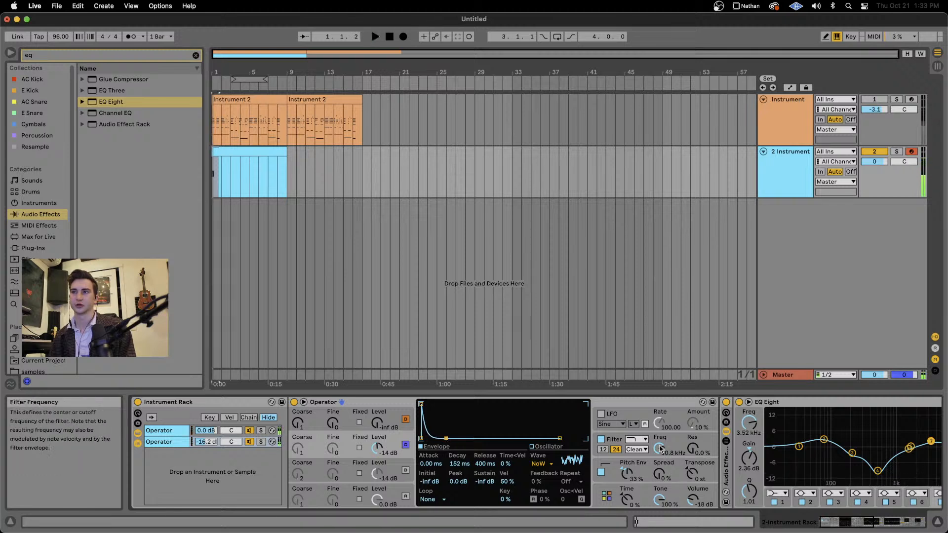
Review the noise chain's filter settings and shorten its filter envelope decay to 351 ms while auditioning the clip.
left_click(692, 446)
key("space")
key("space")
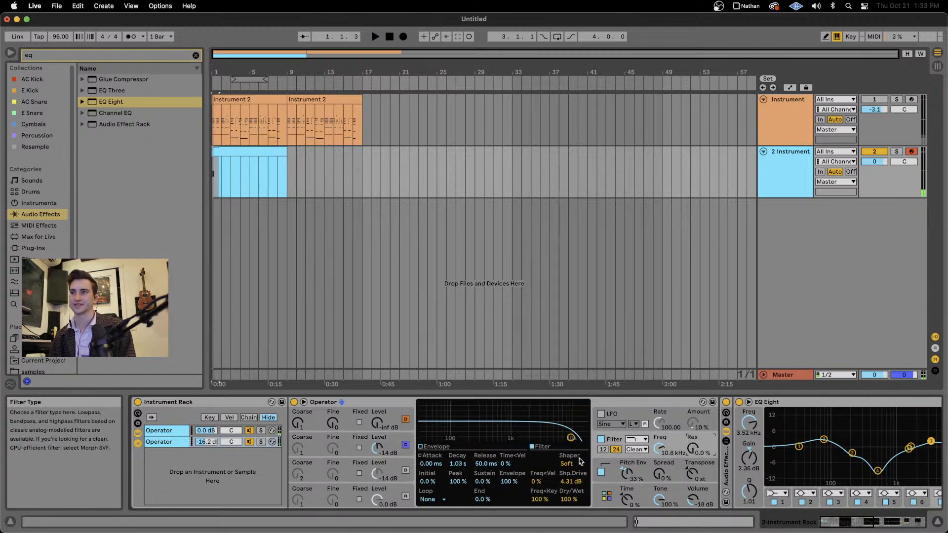
left_click(421, 446)
key("space")
left_click_drag(455, 438, 450, 438)
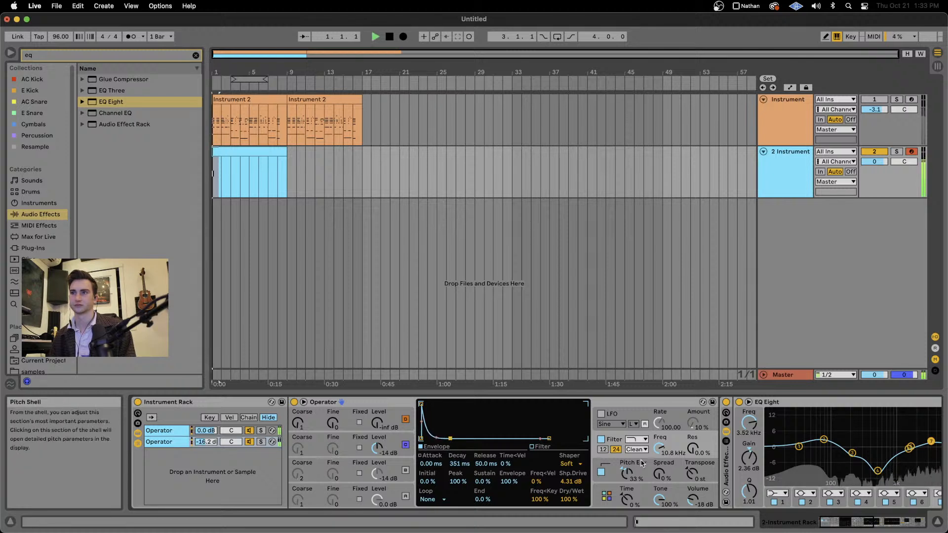
Lower the noise chain's filter frequency to 1.96 kHz and try a resonance of 87% while auditioning the clip.
key("space")
left_click_drag(660, 448, 659, 456)
key("space")
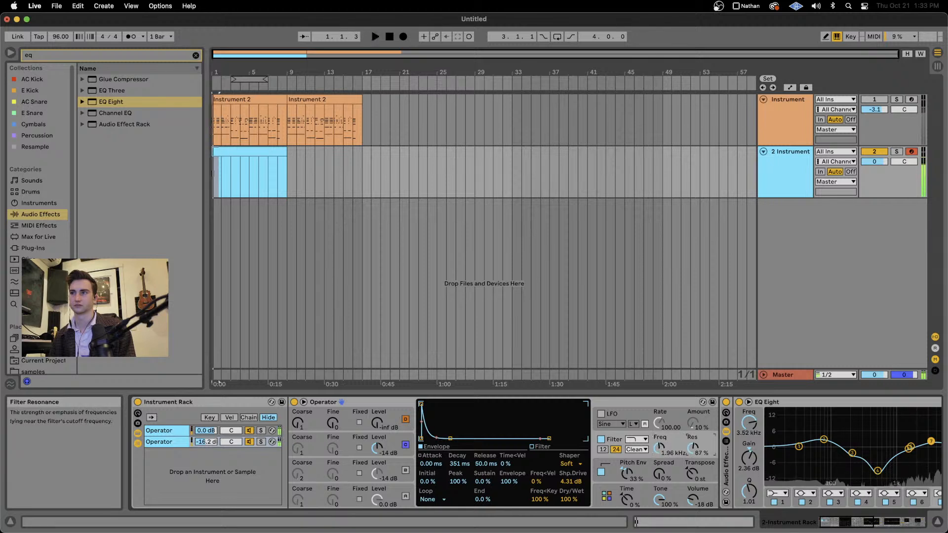
Set the noise chain's volume to -18.2 dB and solo the chain to audition it.
left_click(206, 442)
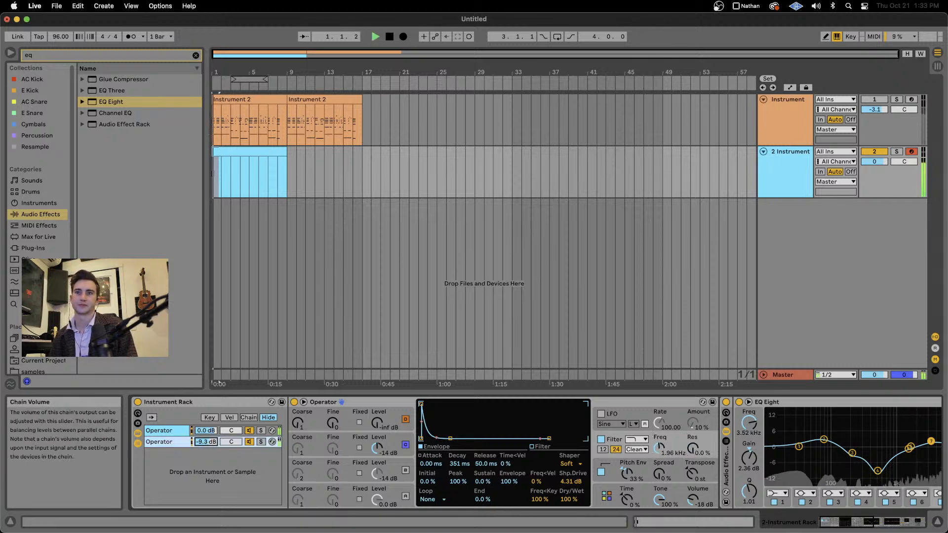
left_click(260, 443)
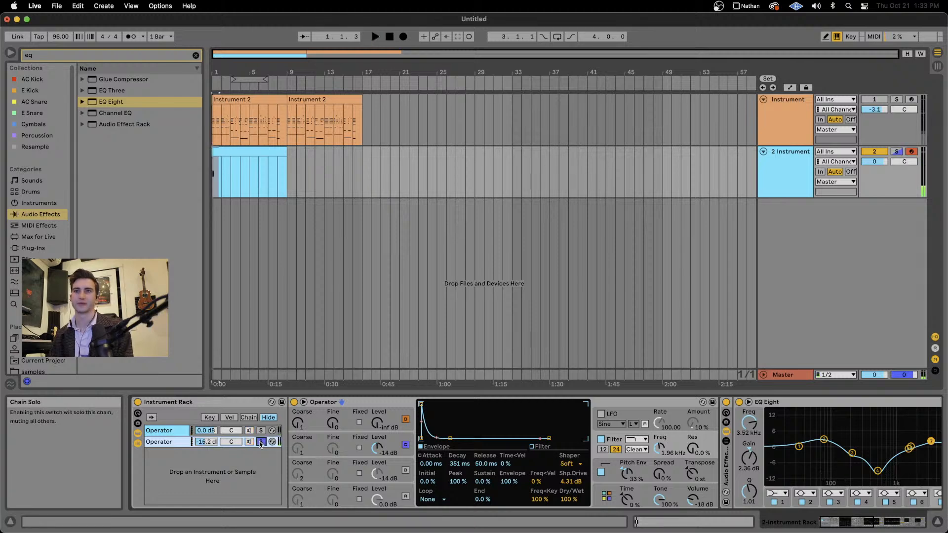
key("space")
key("space")
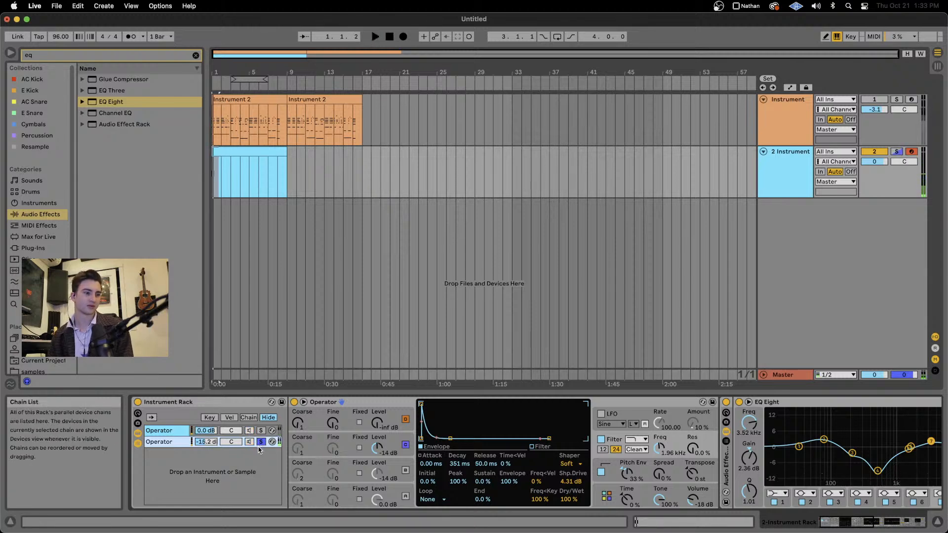
scroll(248, 455, "right", 5)
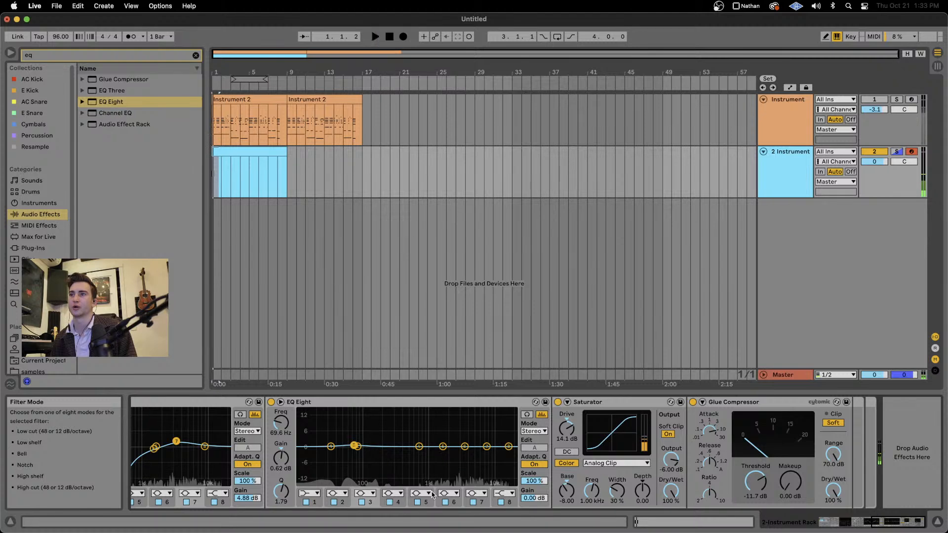
Switch the noise chain's Operator filter to band-pass and lower its frequency to 157 Hz while auditioning the clip.
scroll(420, 481, "left", 5)
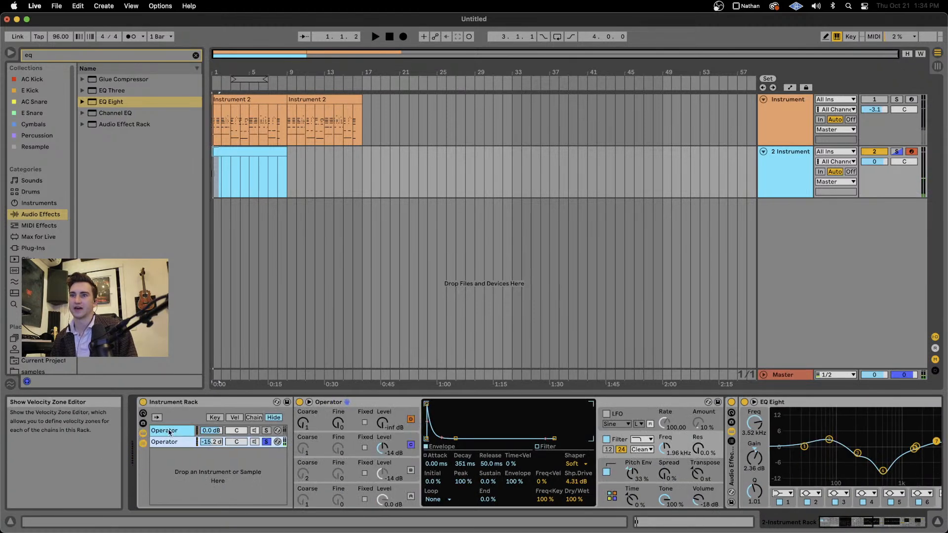
left_click(642, 439)
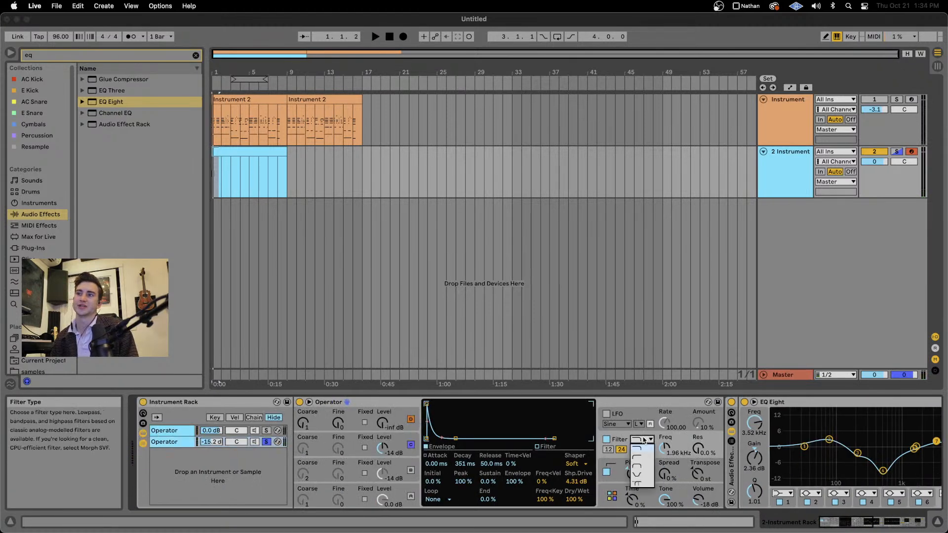
left_click(637, 466)
key("space")
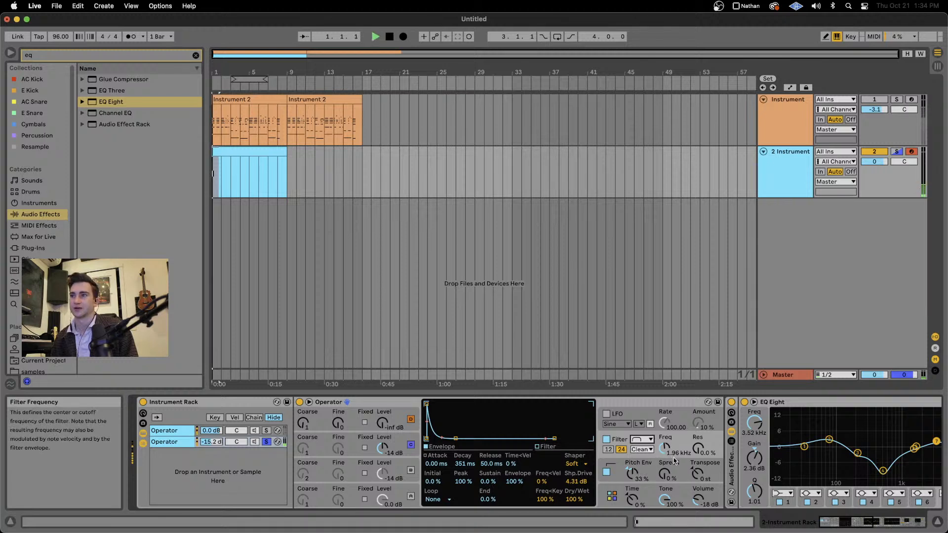
mouse_move(666, 448)
left_mouse_down()
mouse_move(666, 474)
mouse_move(665, 441)
left_mouse_up()
key("space")
key("space")
key("space")
Raise the noise chain's volume to -3.4 dB and lengthen its filter envelope decay to 1.31 s while auditioning.
mouse_move(211, 442)
left_mouse_down()
mouse_move(211, 417)
mouse_move(211, 453)
left_mouse_up()
key("space")
key("space")
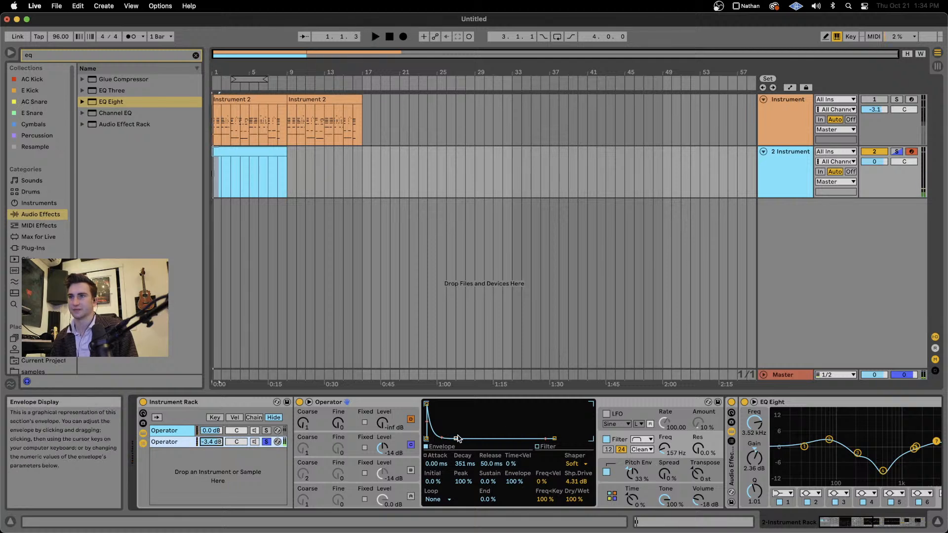
key("space")
left_click_drag(457, 439, 461, 439)
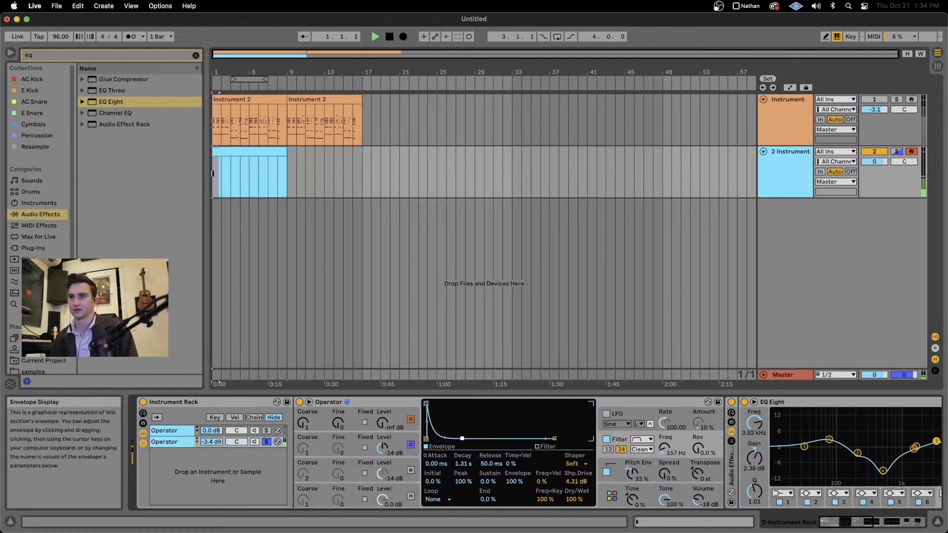
Try a filter frequency of 138 Hz and an Operator volume of 2.2 dB on the noise chain while auditioning.
left_click_drag(661, 453, 661, 446)
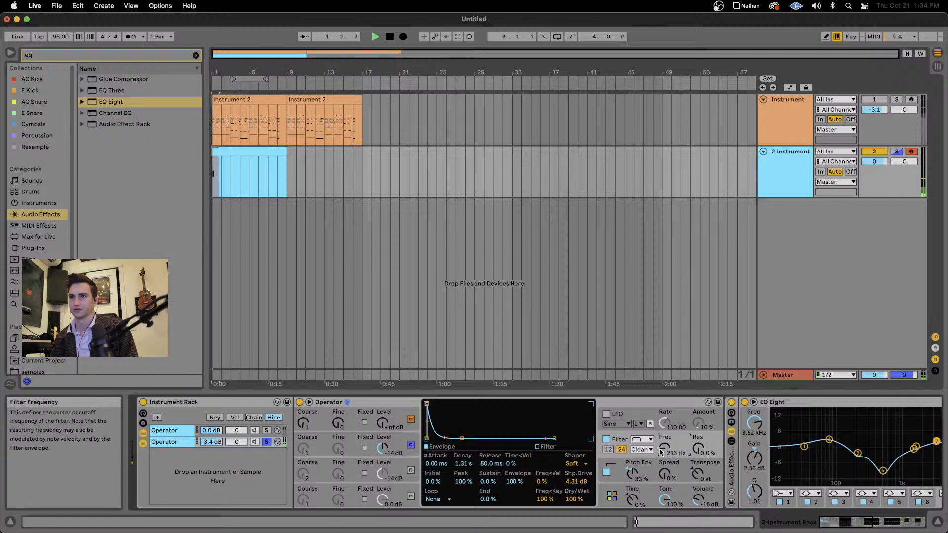
left_click_drag(698, 495, 698, 481)
key("space")
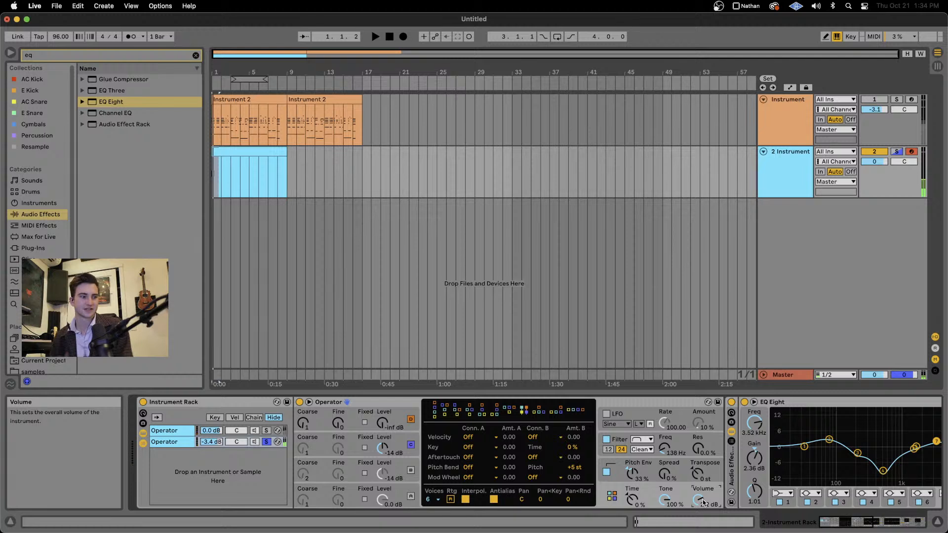
key("space")
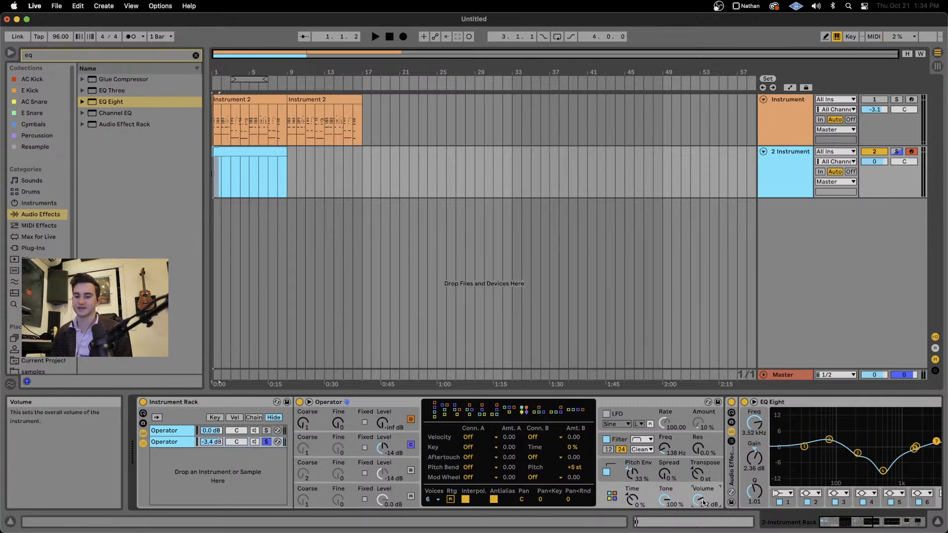
key("space")
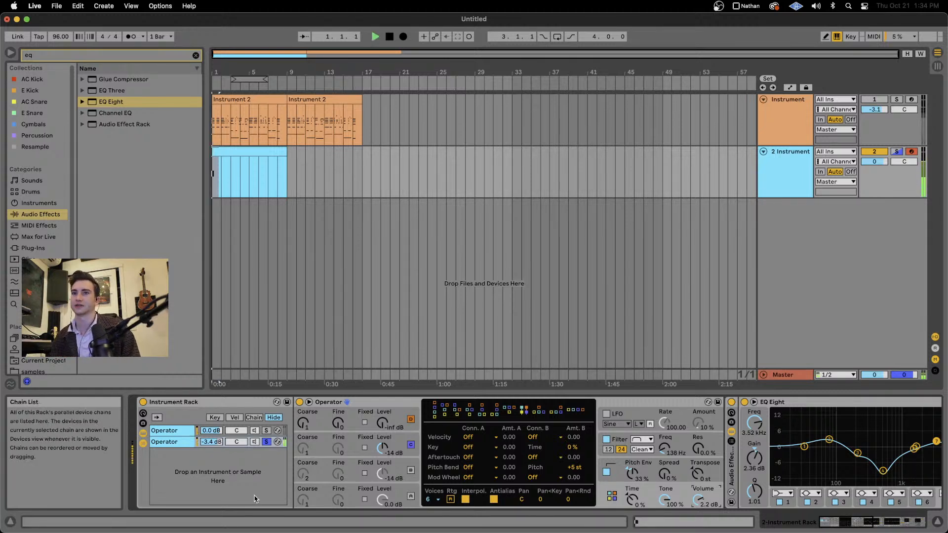
Unsolo the noise chain, lowering its chain volume to -13.0 dB and its filter frequency to 30 Hz.
left_click(266, 442)
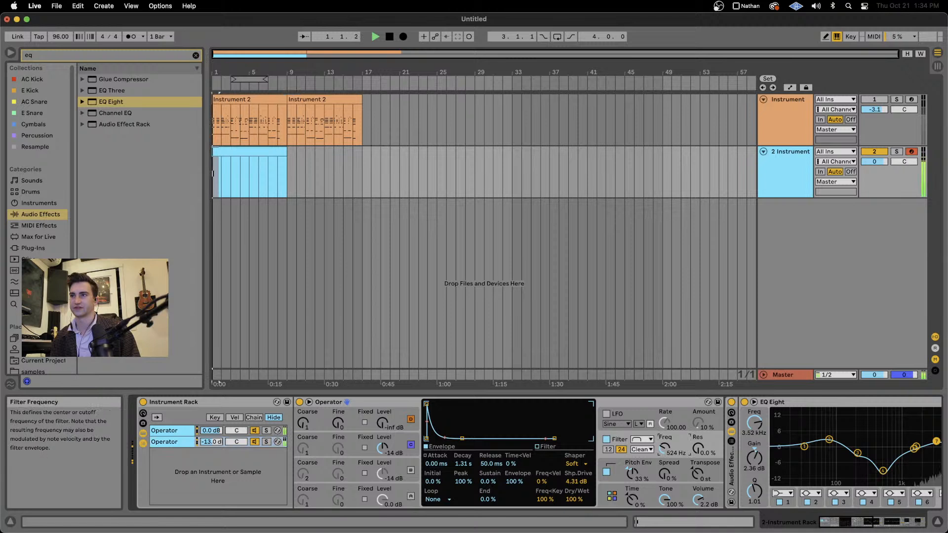
left_click_drag(665, 448, 665, 489)
key("space")
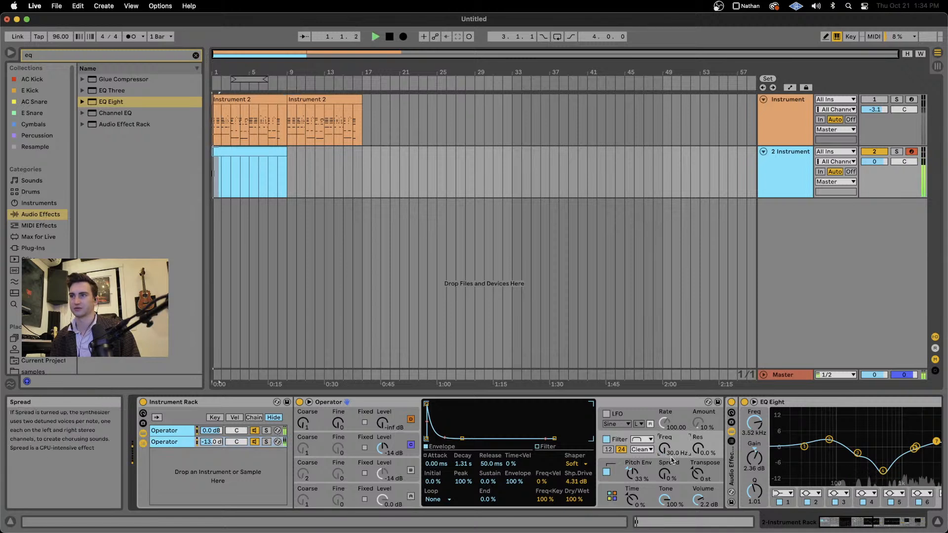
Set the noise chain's oscillator C level to -8.1 dB and its Operator volume to -6.7 dB while auditioning the full kick.
left_click_drag(383, 449, 383, 433)
key("space")
left_click_drag(698, 499, 699, 511)
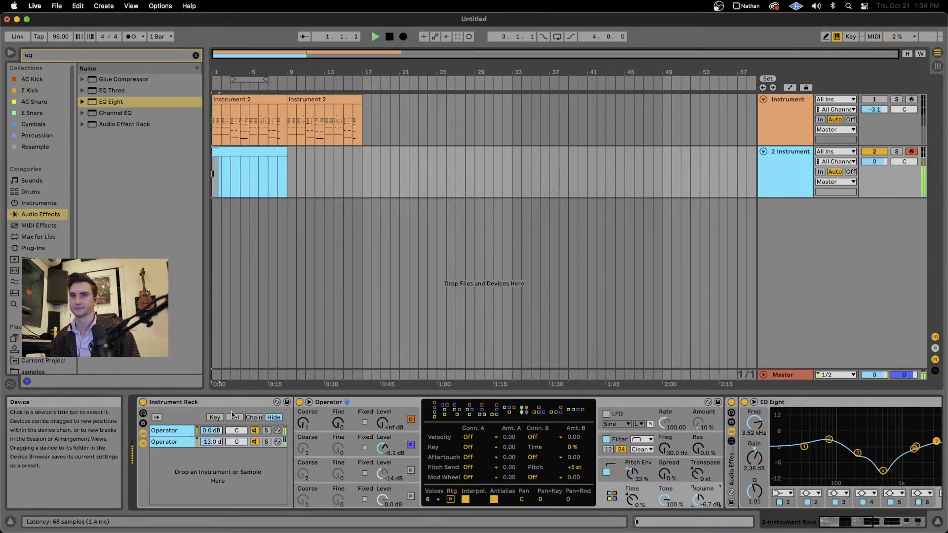
left_click_drag(211, 442, 211, 442)
key("space")
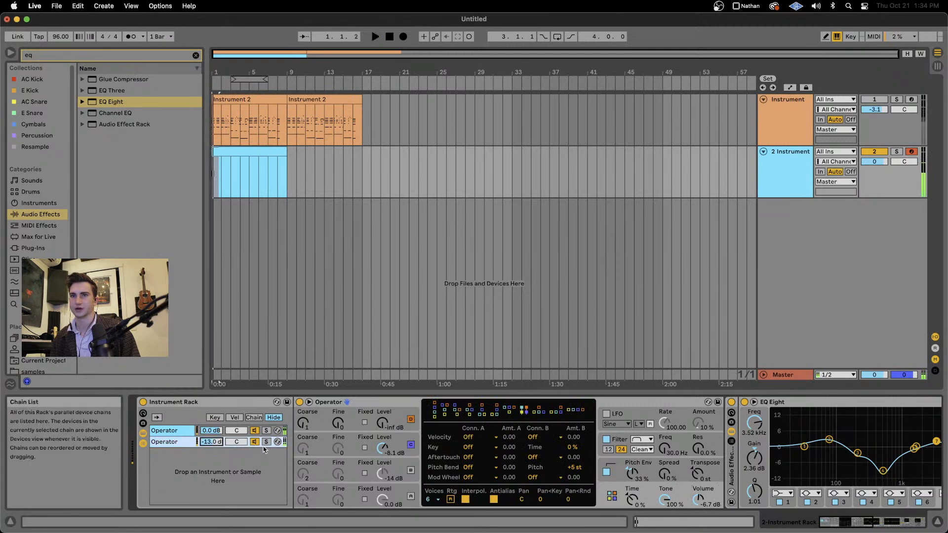
key("space")
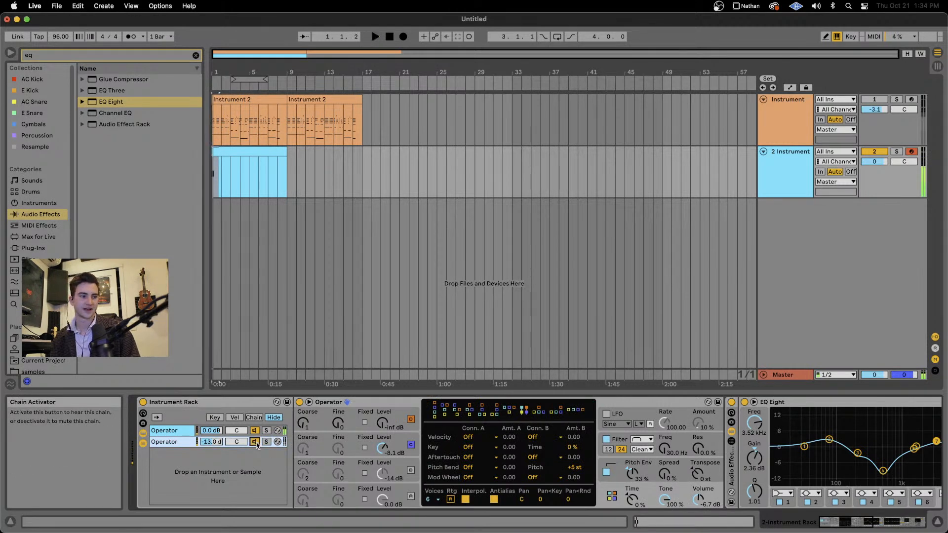
key("space")
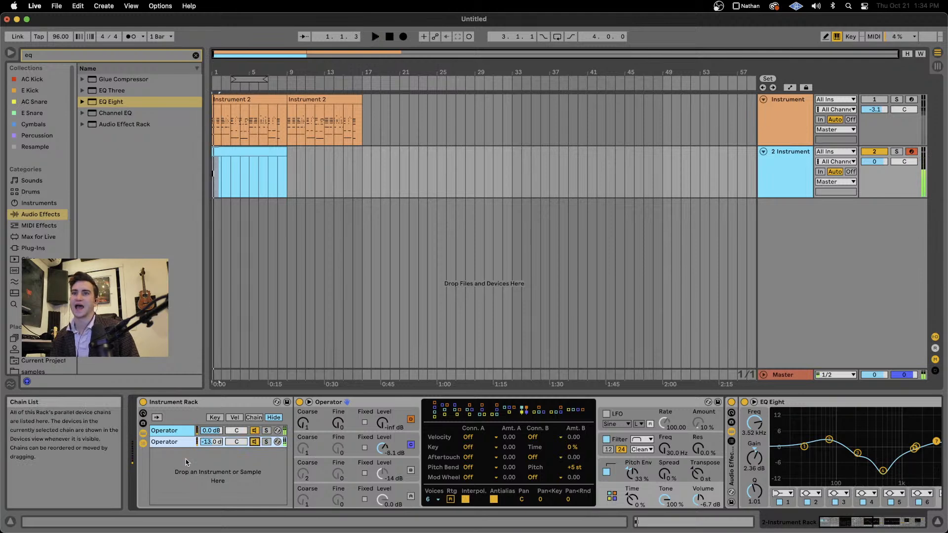
Insert a new MIDI track below the 2 Instrument track.
left_click(763, 174)
scroll(456, 434, "right", 15)
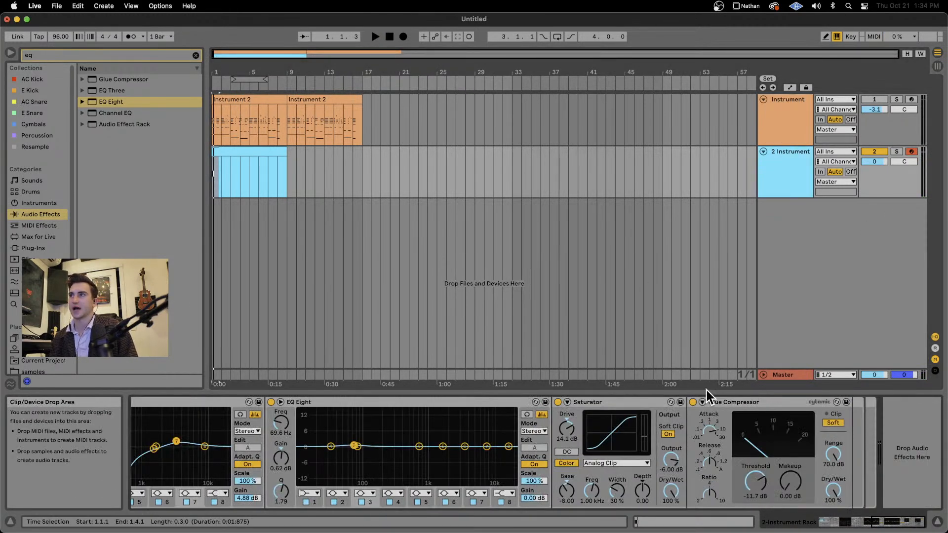
right_click(784, 174)
left_click(774, 235)
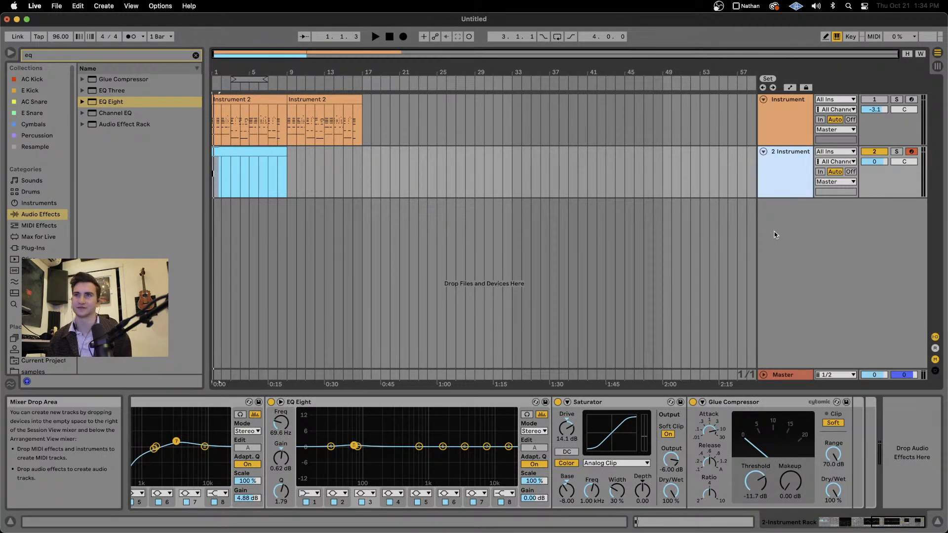
right_click(760, 249)
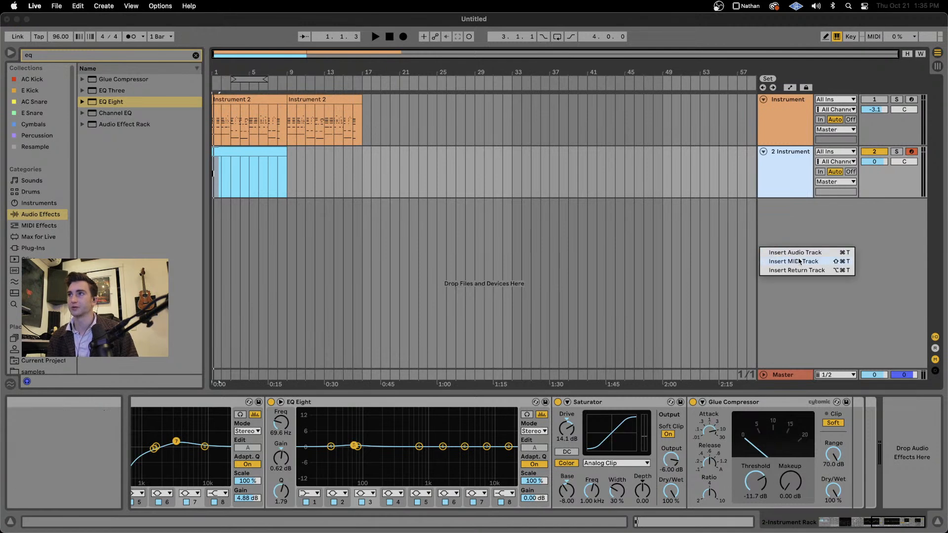
left_click(786, 233)
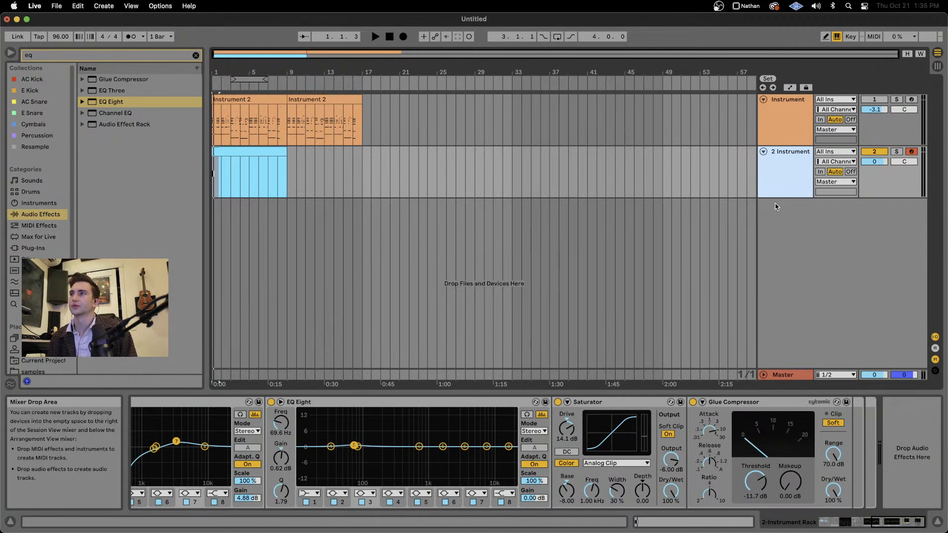
right_click(775, 208)
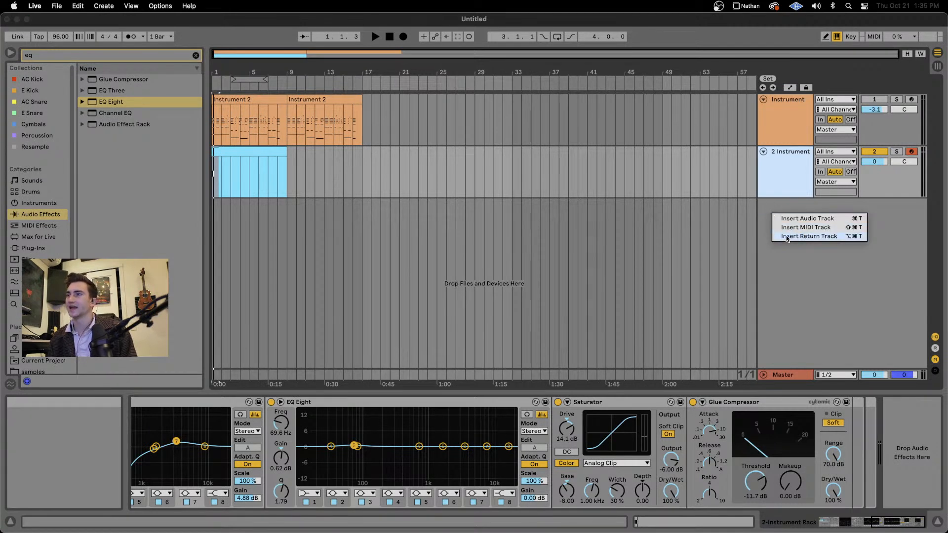
left_click(819, 228)
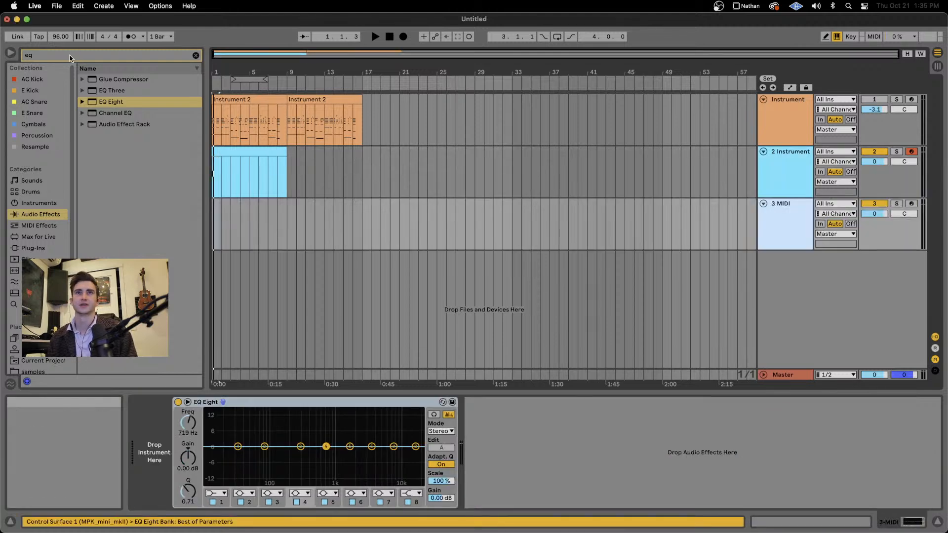
Load an Operator instrument onto the new MIDI track and look over its oscillators.
left_click(56, 205)
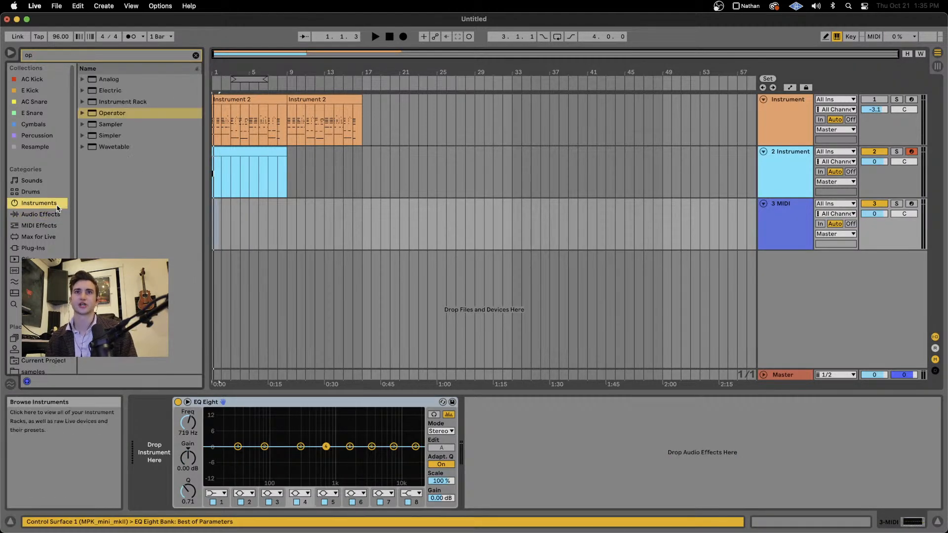
left_click_drag(113, 112, 166, 486)
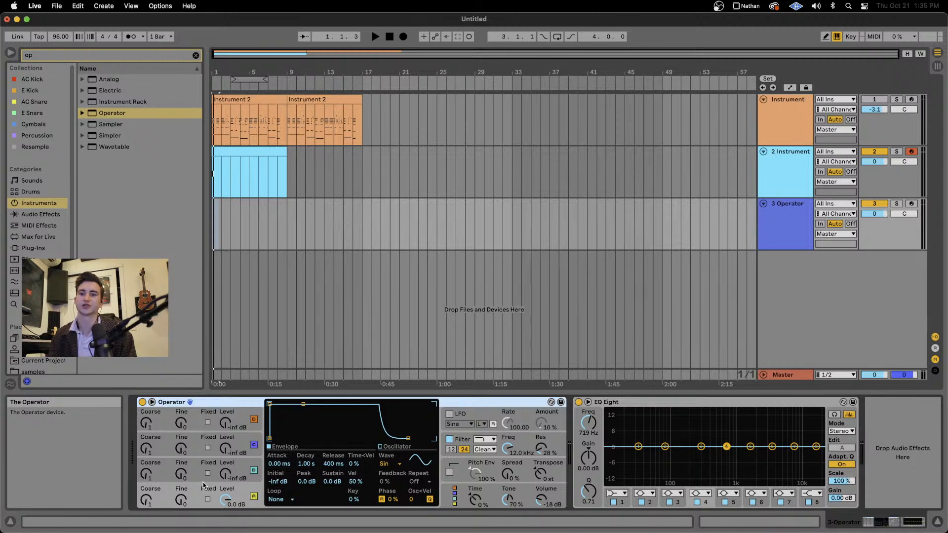
left_click(193, 450)
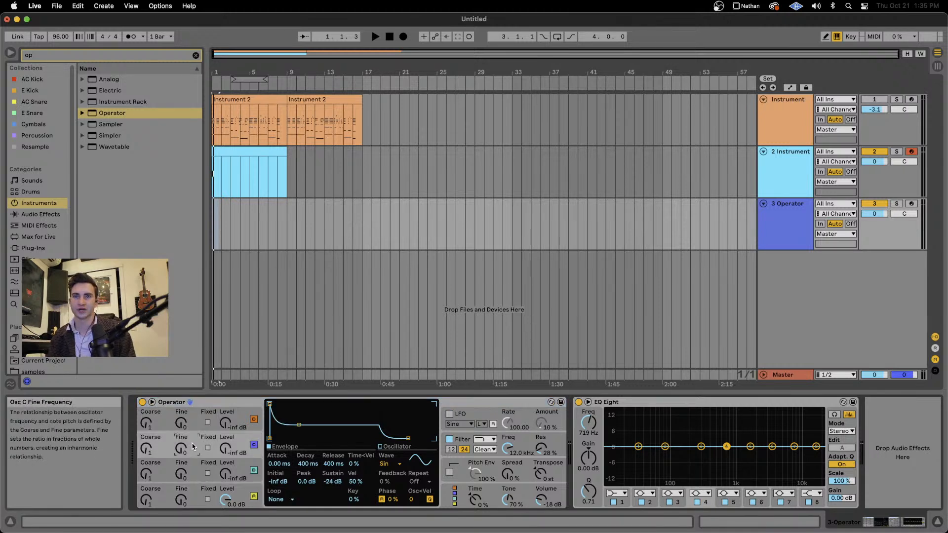
left_click(193, 423)
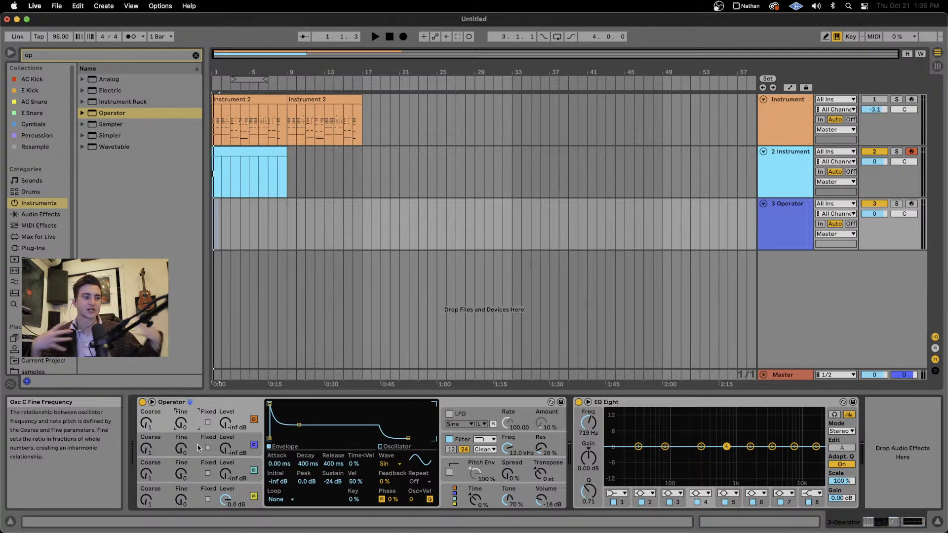
Enable fixed frequency on oscillators A and B and set oscillator B's level to -18 dB.
left_click(207, 473)
left_click(207, 499)
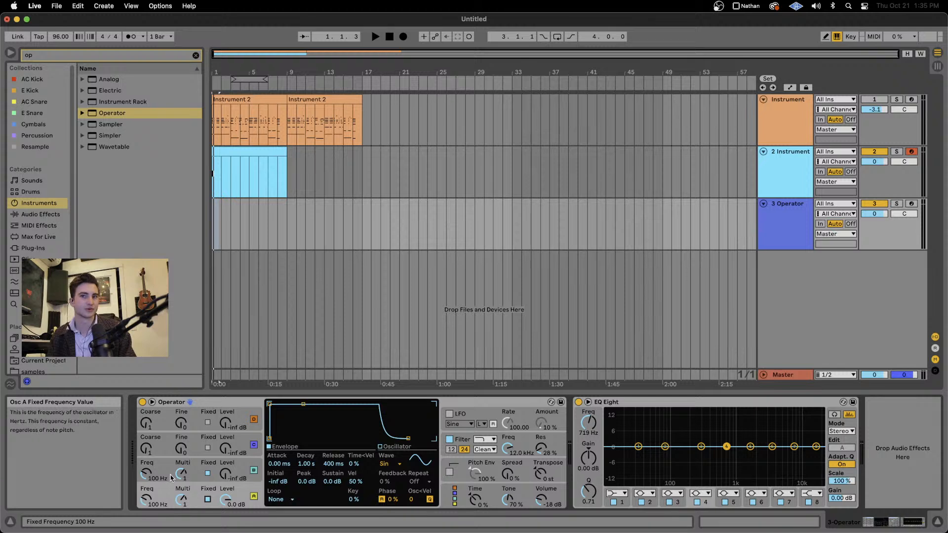
left_click_drag(225, 474, 226, 471)
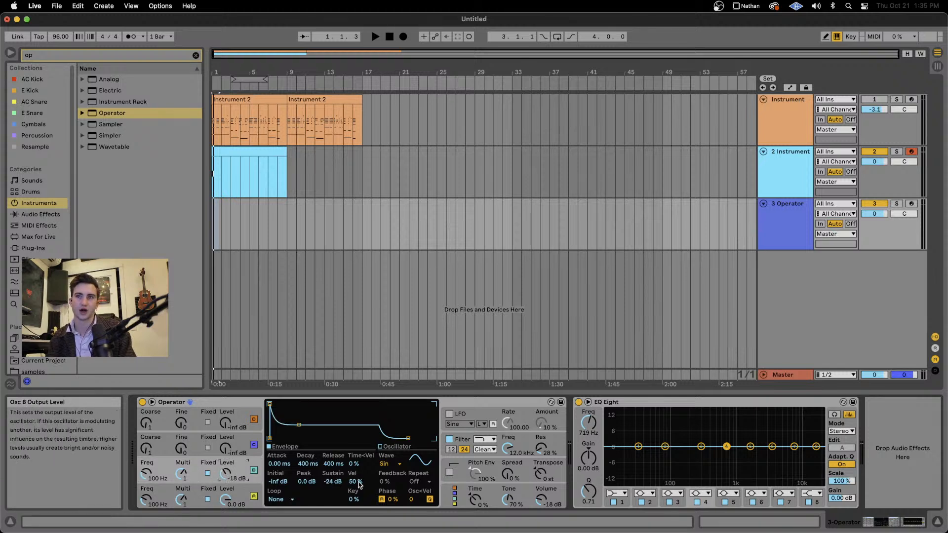
Change the new Operator's algorithm to the layout with two parallel oscillator pairs and display oscillator A's settings.
left_click(454, 498)
left_click(368, 410)
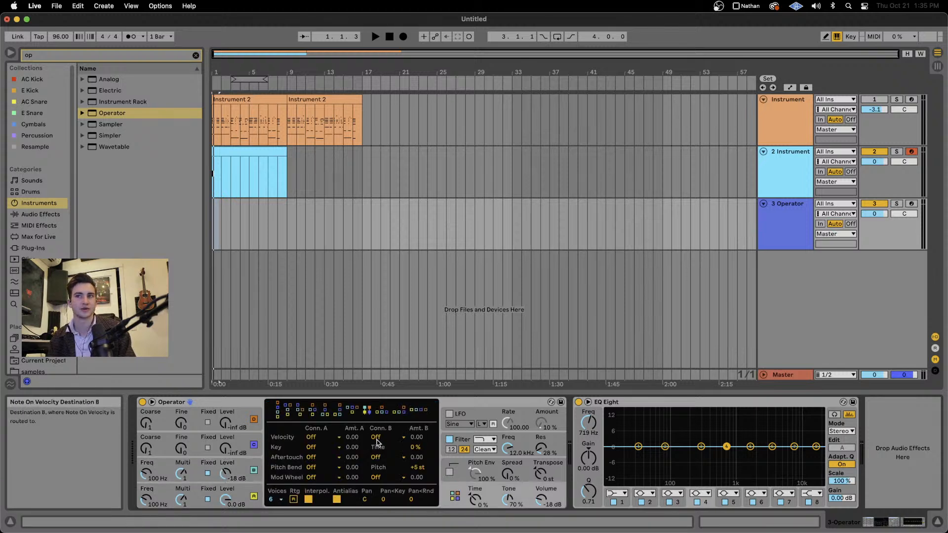
left_click(241, 458)
left_click(239, 495)
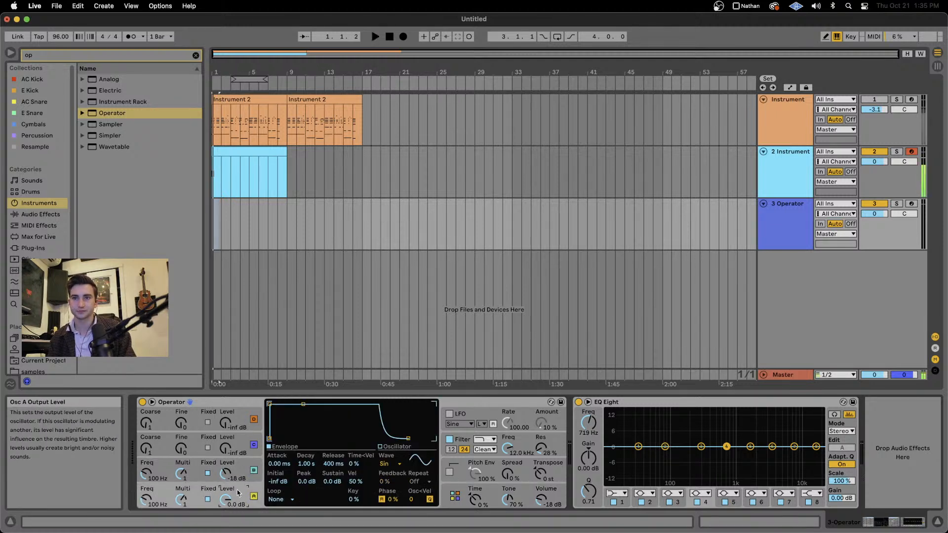
Arm the 3 Operator track and audition it, shortening oscillator A's envelope decay to 17.6 ms with sustain at -inf dB.
left_click(911, 203)
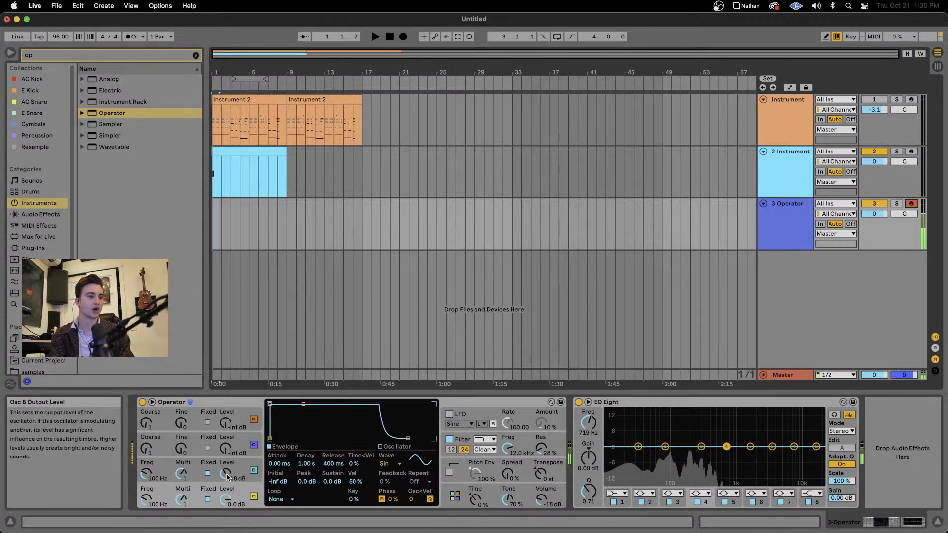
key("z")
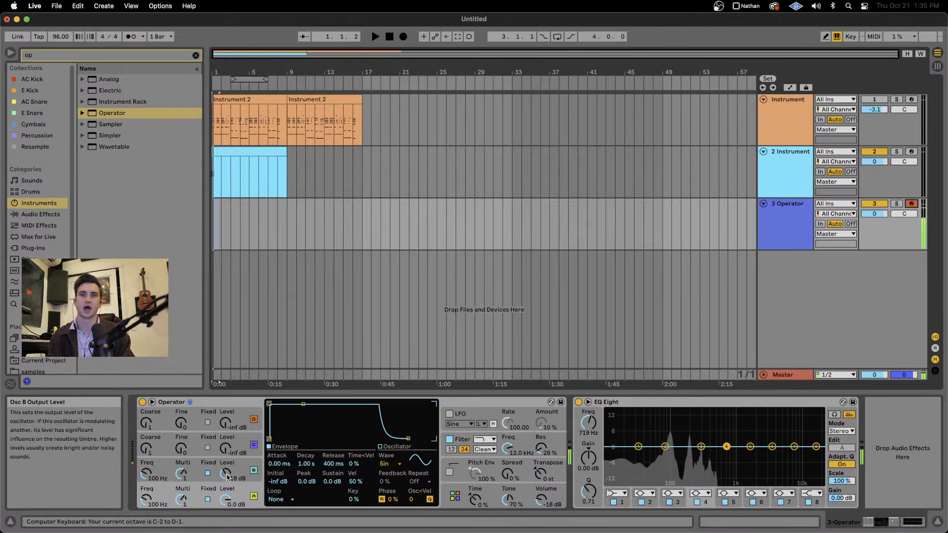
key("x")
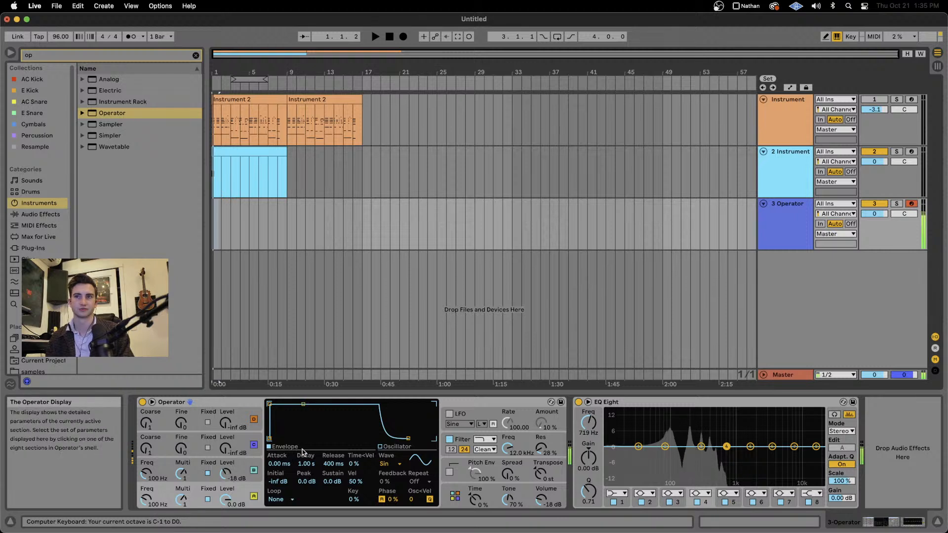
left_click_drag(303, 403, 286, 438)
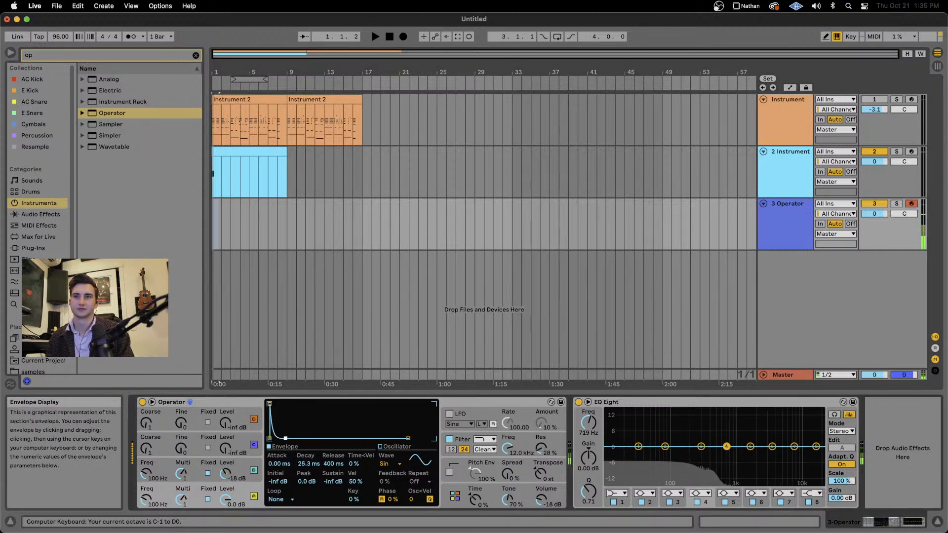
Set oscillator B's fixed frequency to 1.22 kHz and its level to 0.0 dB, and oscillator A's fixed frequency to 134 Hz.
left_click_drag(146, 473, 146, 461)
left_click(153, 498)
left_click_drag(153, 497, 153, 496)
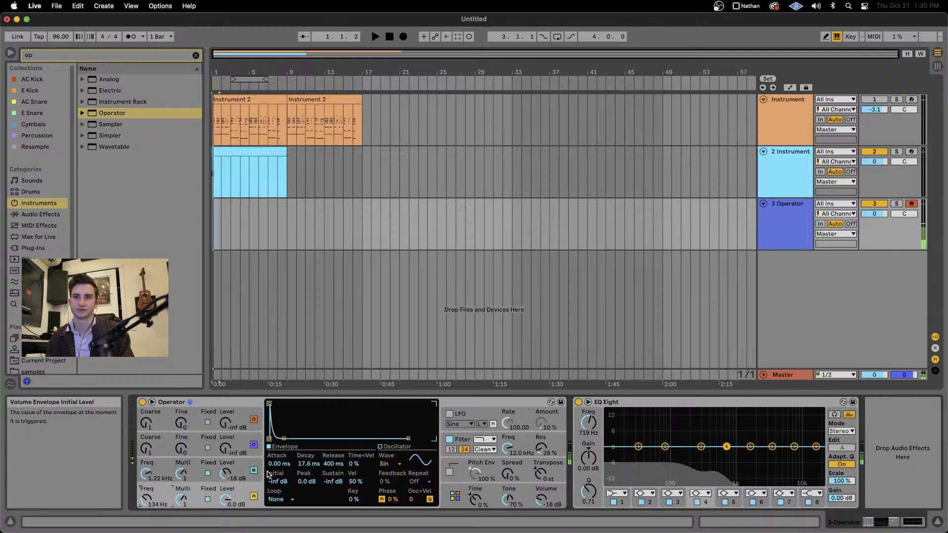
left_click_drag(226, 474, 227, 456)
left_click(229, 499)
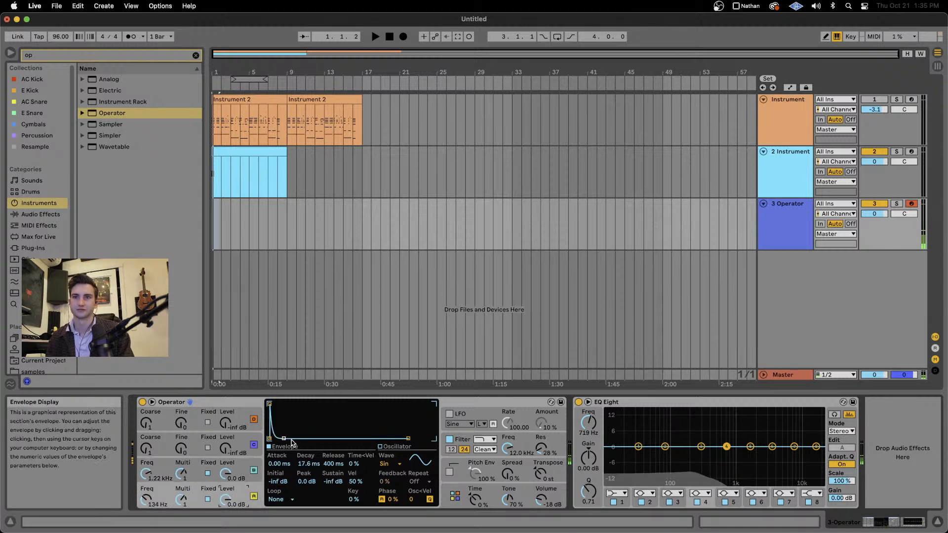
Shape oscillator B's envelope to a 58.3 ms decay with sustain at -inf dB, and set oscillator A's decay to 83.5 ms.
left_click(237, 467)
left_click_drag(299, 426, 291, 438)
left_click(240, 487)
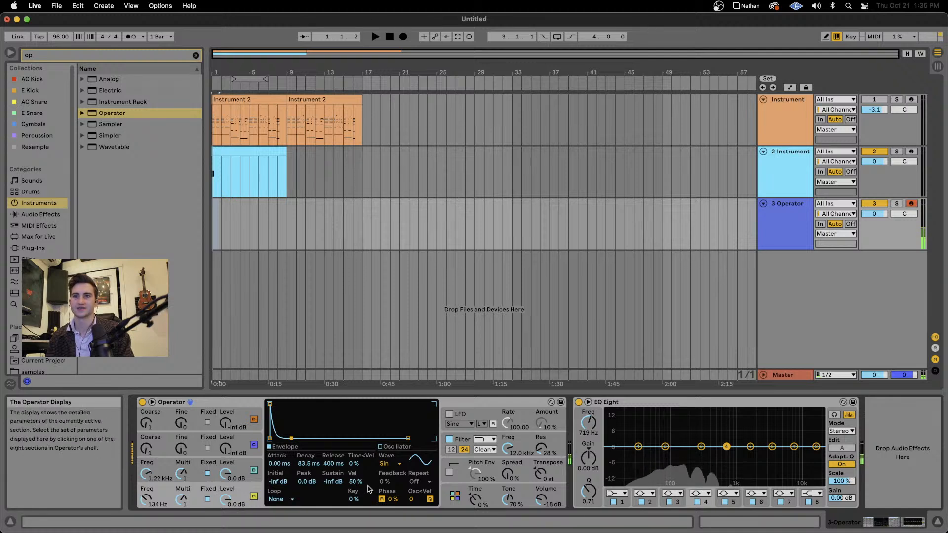
Try other frequency multipliers on oscillators B and A, then retune oscillator A to 40.9 Hz and oscillator B to 983 Hz.
left_click_drag(183, 473, 182, 459)
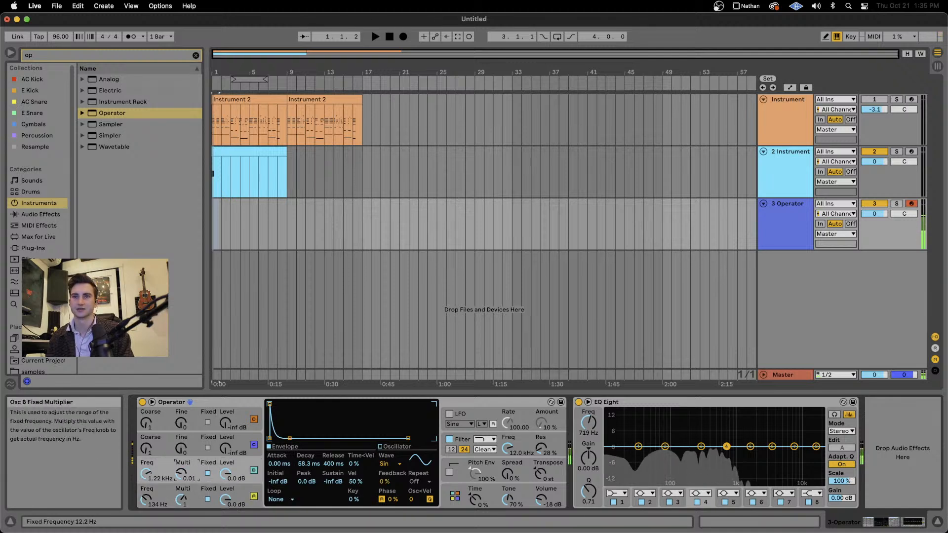
left_click_drag(181, 473, 181, 466)
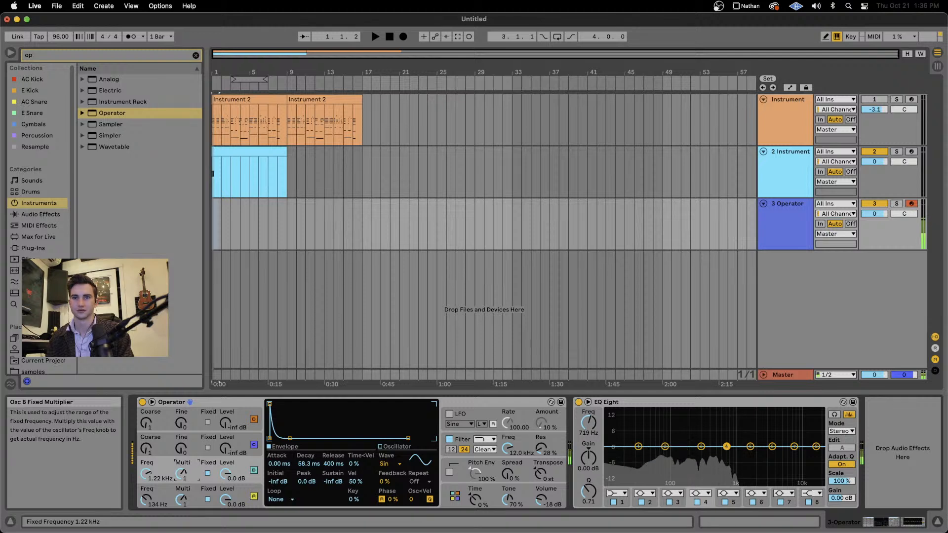
left_click_drag(181, 500, 181, 516)
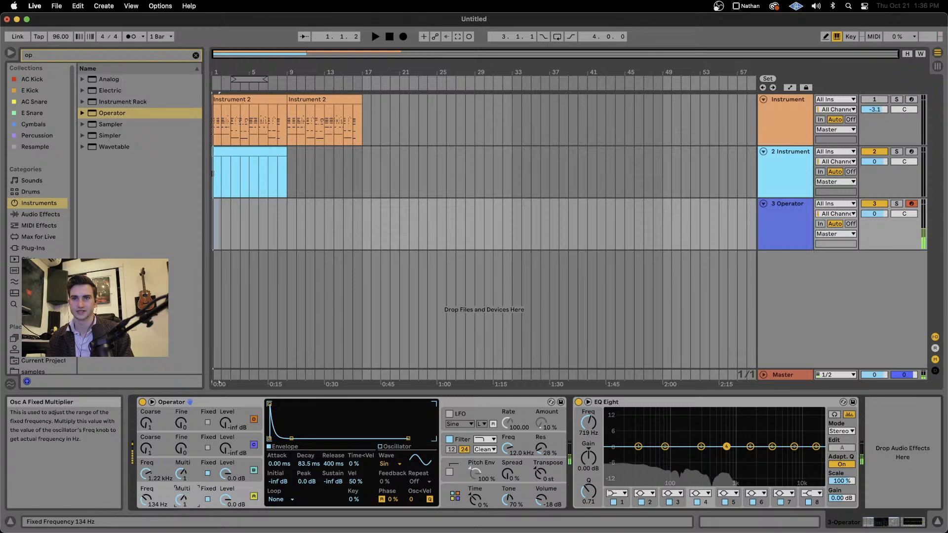
left_click_drag(160, 503, 161, 489)
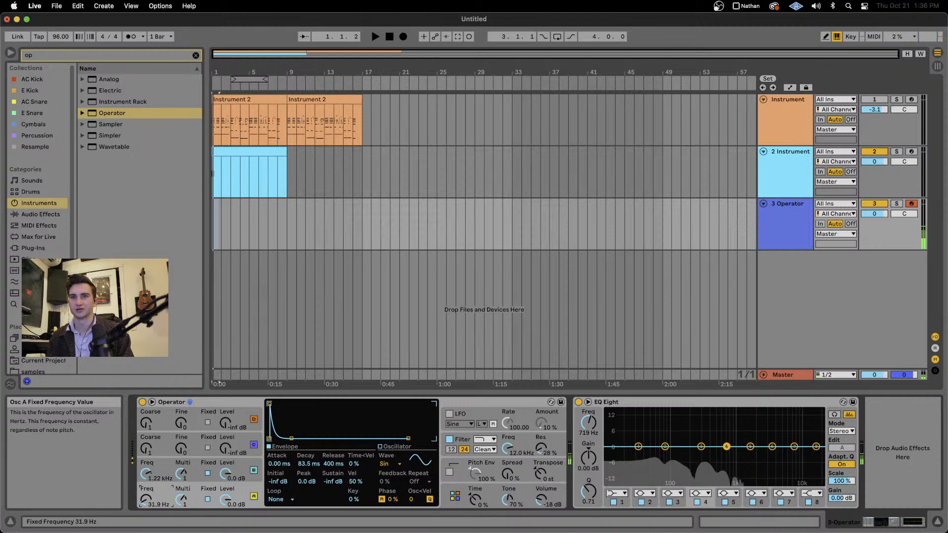
left_click_drag(146, 473, 146, 471)
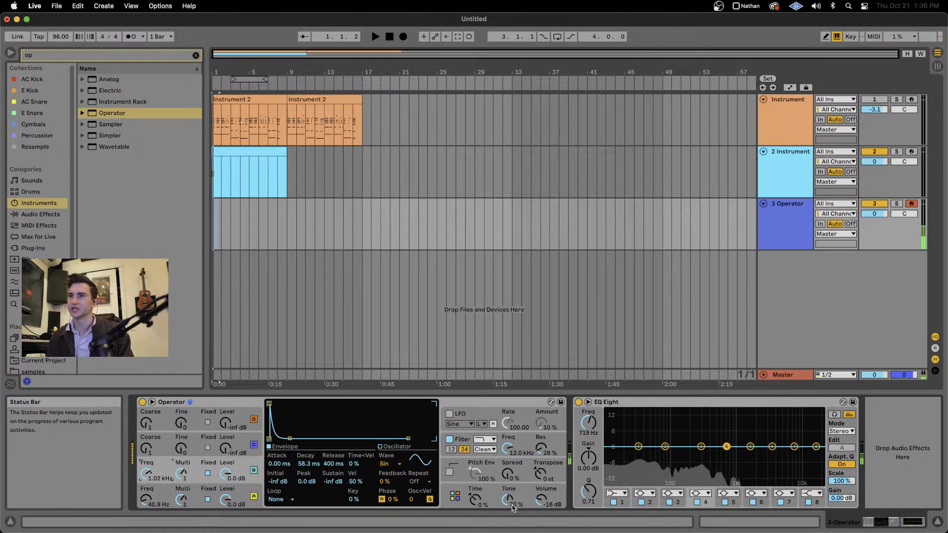
left_click_drag(146, 475, 146, 478)
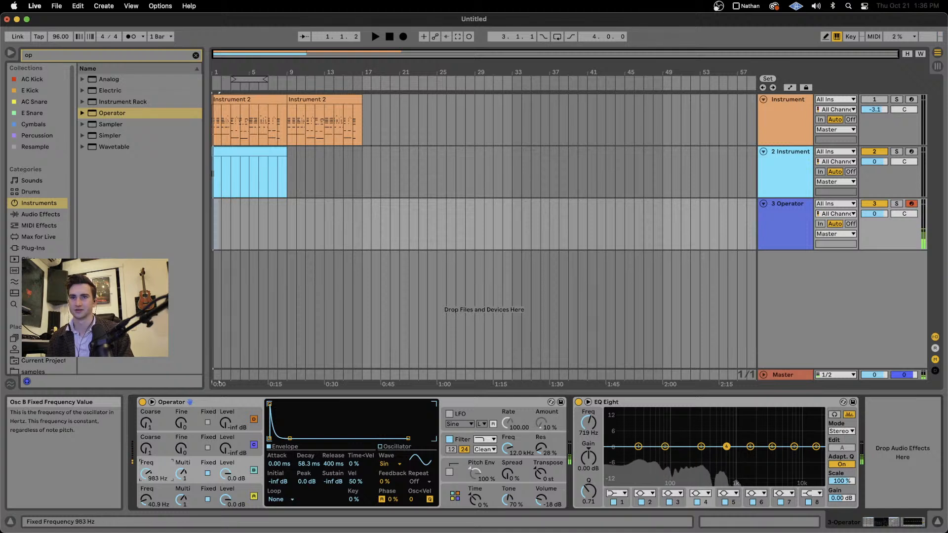
Turn off the Operator filter and raise the Tone to 100%.
left_click(450, 440)
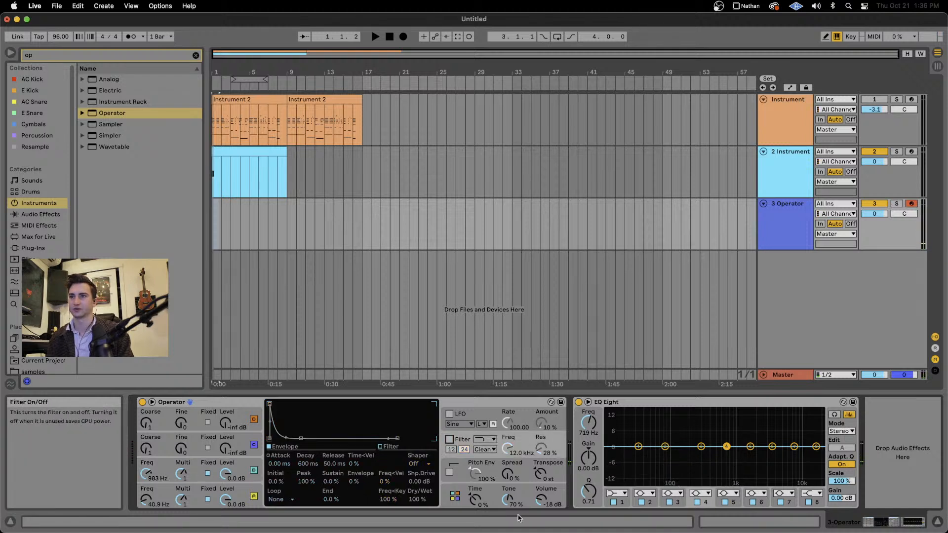
left_click_drag(508, 499, 508, 492)
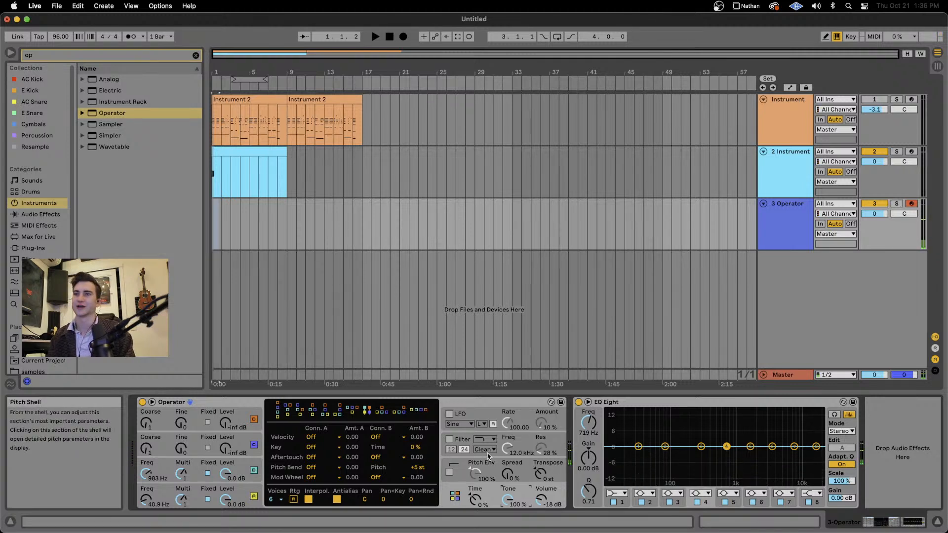
Set oscillator B's multiplier to 10 and fixed frequency to 1.44 kHz, tune oscillator A to 39.2 Hz, and audition one octave lower.
left_click_drag(181, 474, 181, 481)
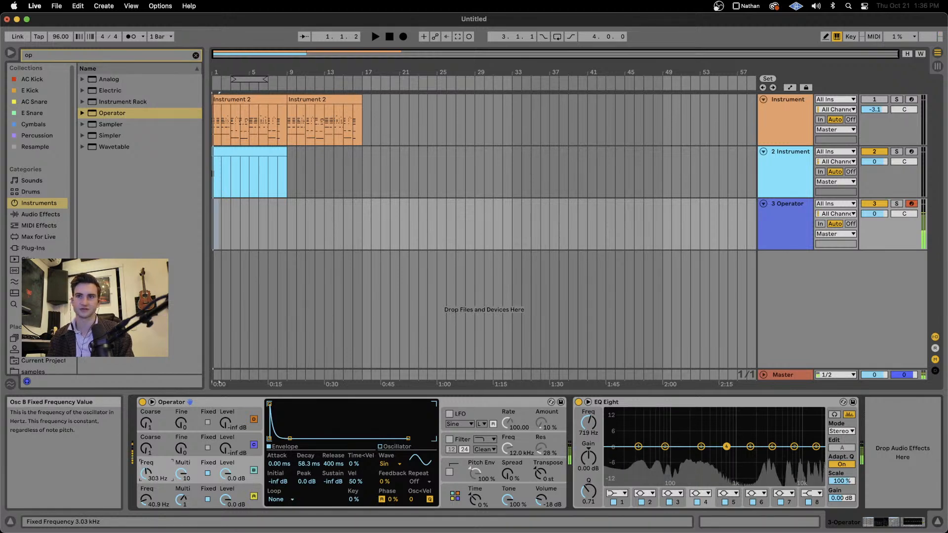
left_click_drag(146, 474, 146, 459)
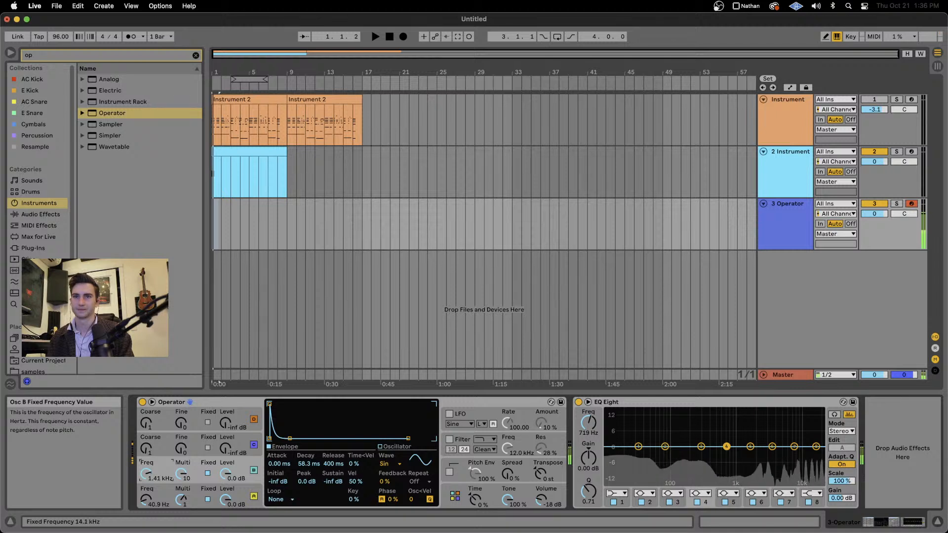
left_click_drag(146, 500, 184, 470)
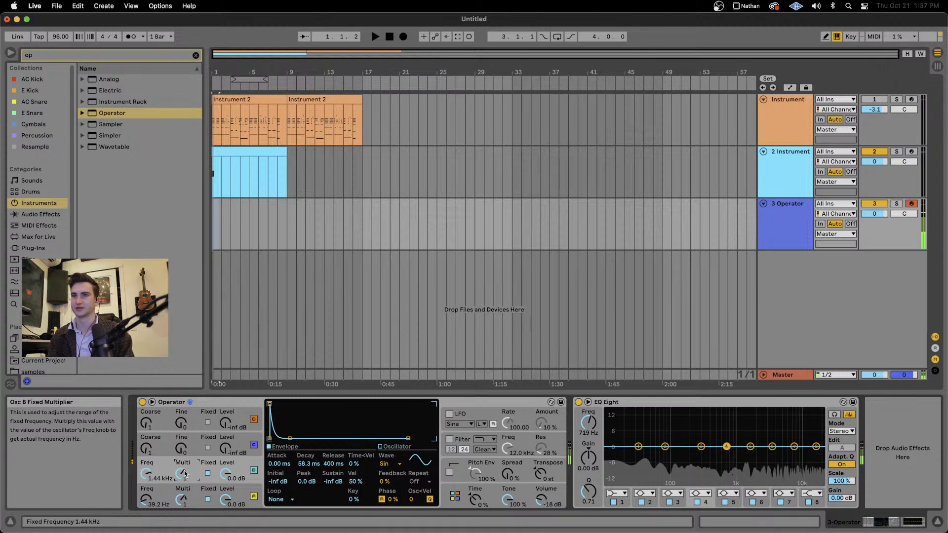
key("Up")
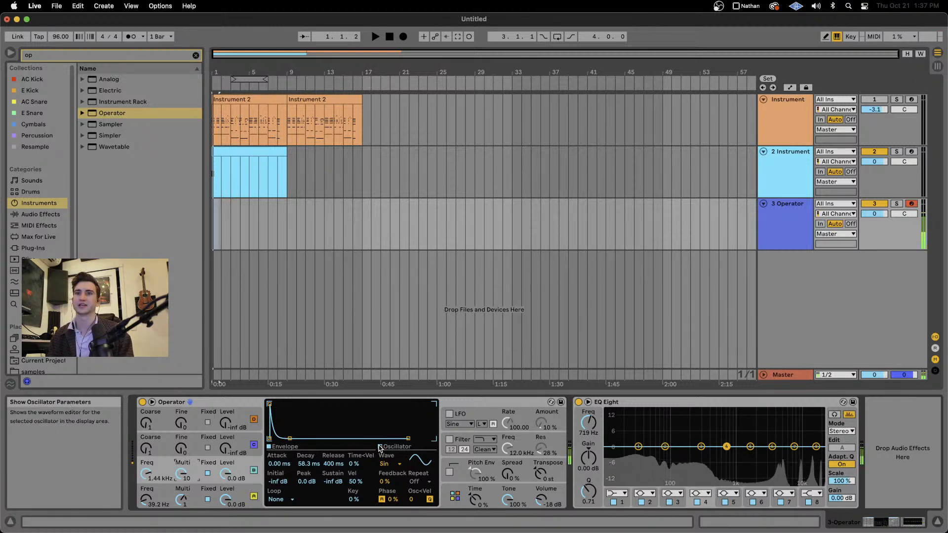
key("z")
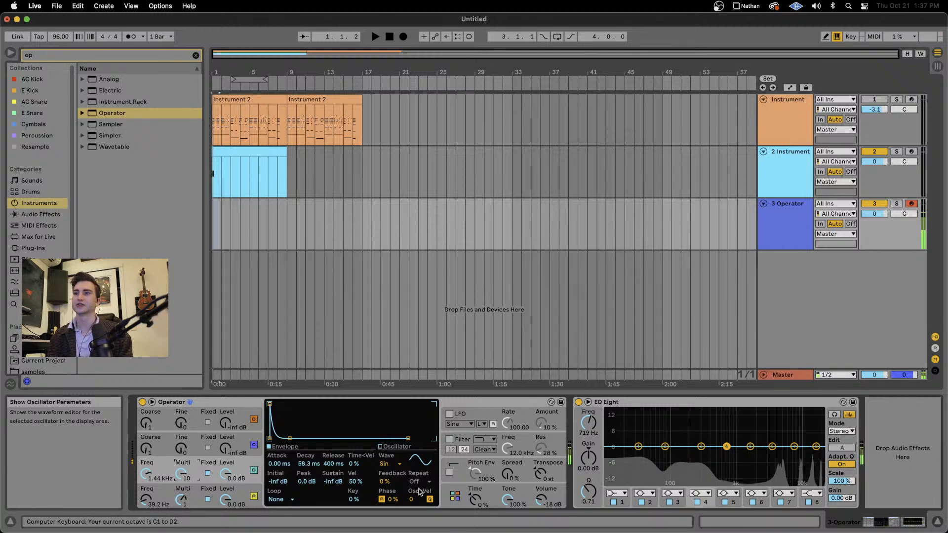
Enable the filter as a band-pass, sweep its frequency up to 18.5 kHz, and switch the filter off again.
left_click(449, 439)
left_click(485, 439)
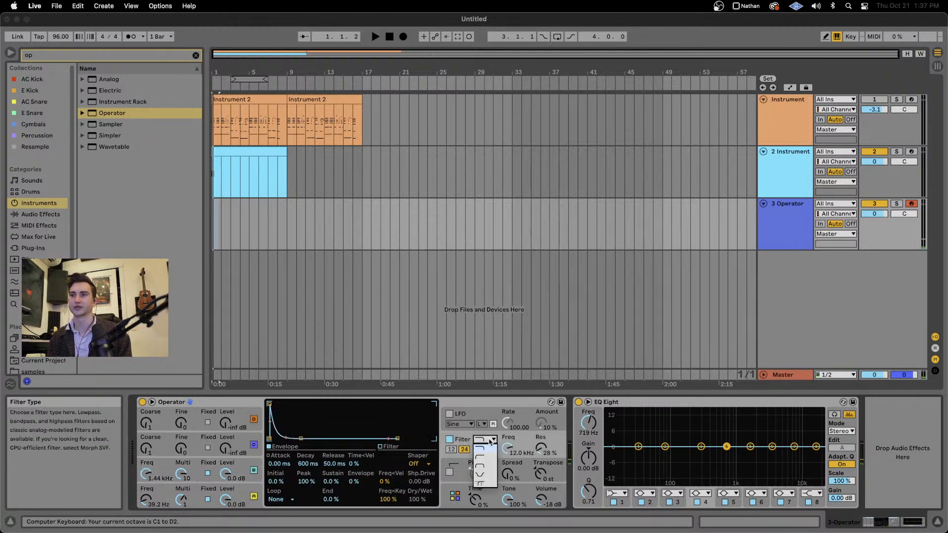
left_click(480, 471)
left_click_drag(508, 448, 507, 409)
left_click(449, 440)
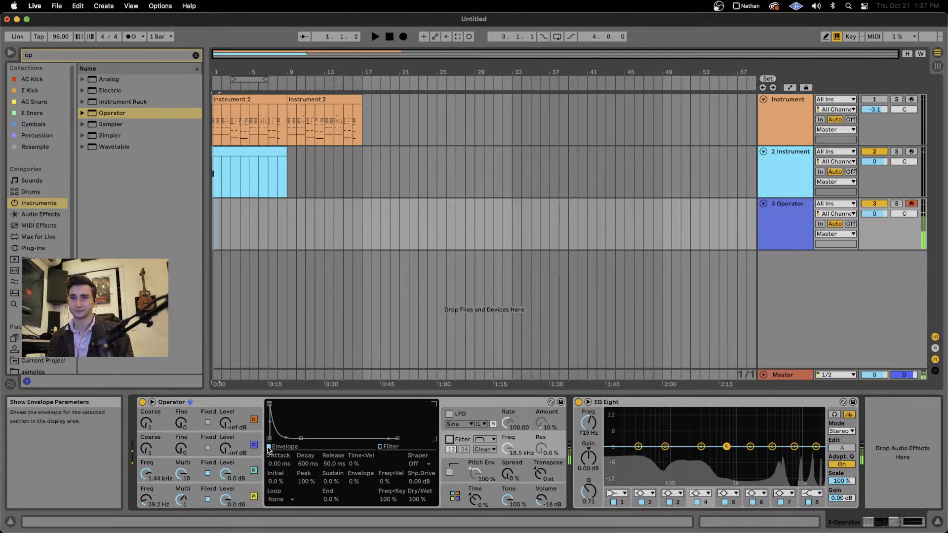
Set oscillator C to white noise at -10 dB, with an envelope decay of 445 ms and sustain at -inf dB.
left_click(237, 441)
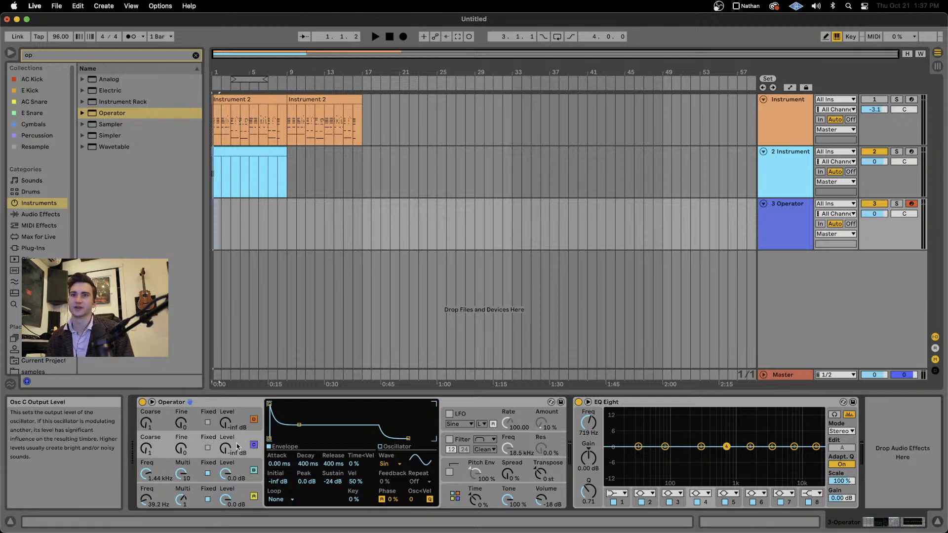
left_click(387, 463)
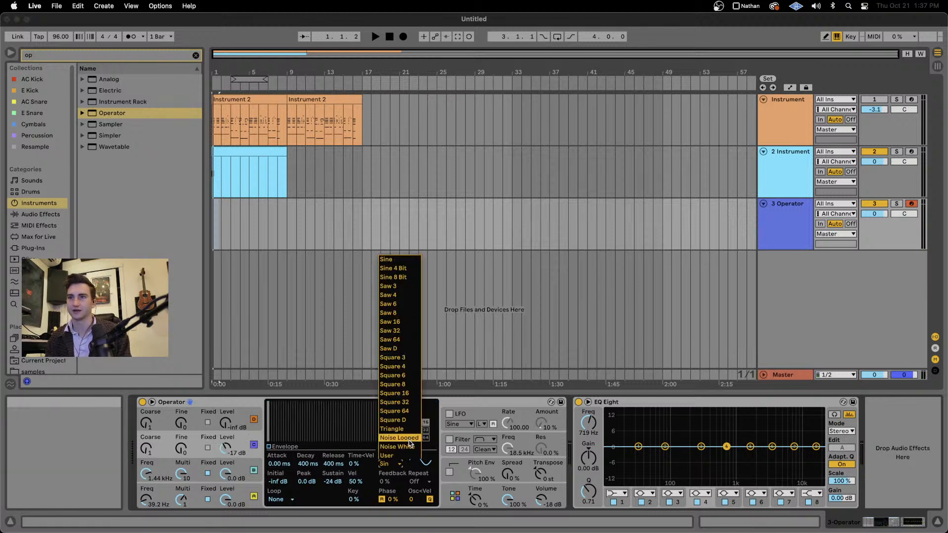
left_click(398, 446)
left_click(277, 448)
left_click_drag(300, 424, 299, 439)
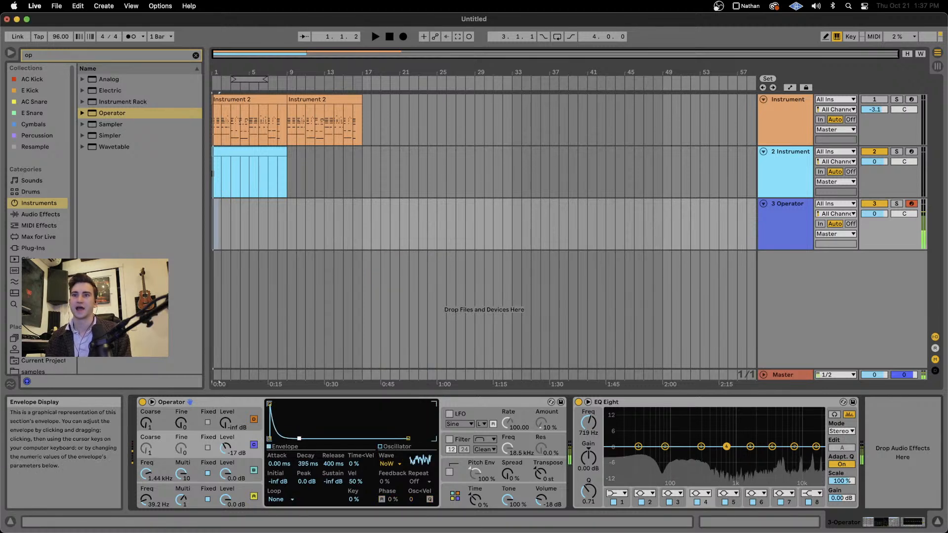
left_click_drag(226, 449, 226, 442)
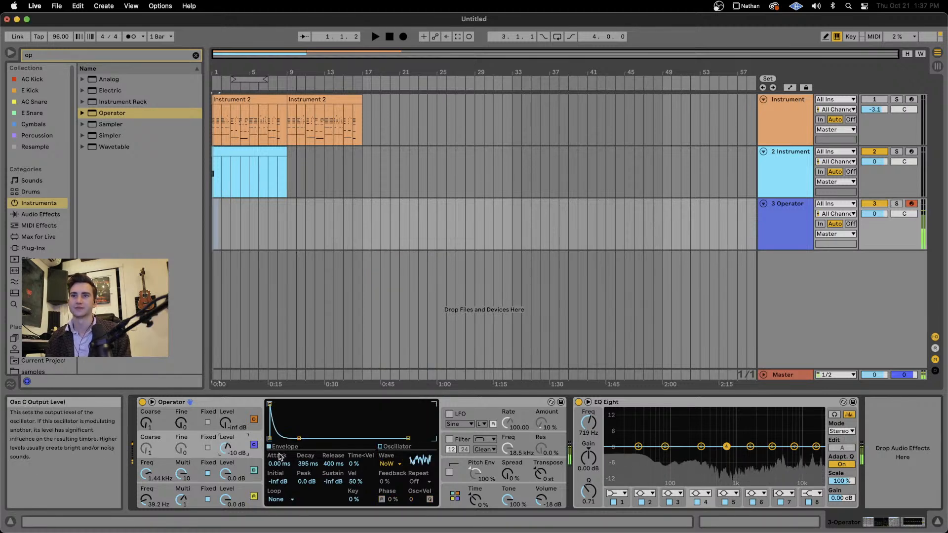
mouse_move(300, 438)
left_mouse_down()
mouse_move(286, 438)
mouse_move(300, 438)
left_mouse_up()
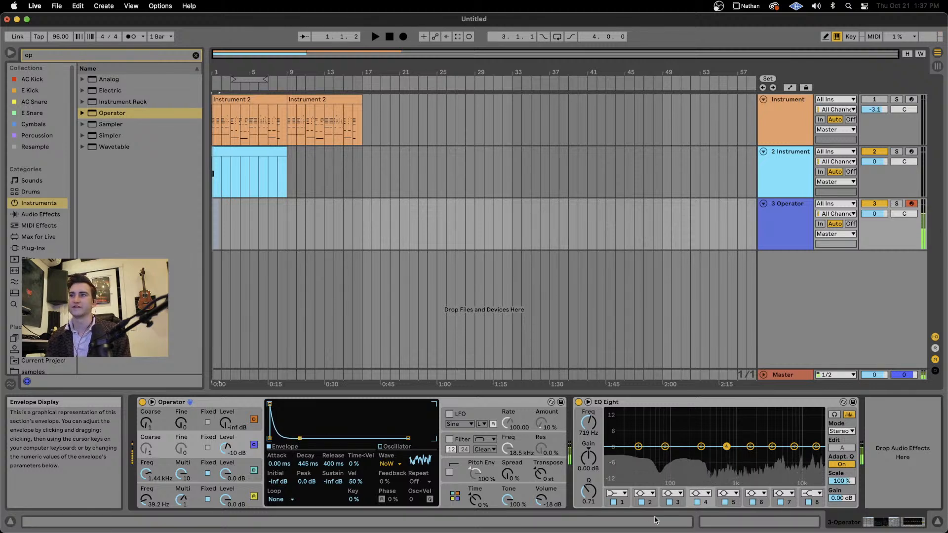
Audition oscillator C alone with oscillators A and B switched off, then re-enable both and display oscillator C's settings.
left_click(254, 471)
left_click(254, 495)
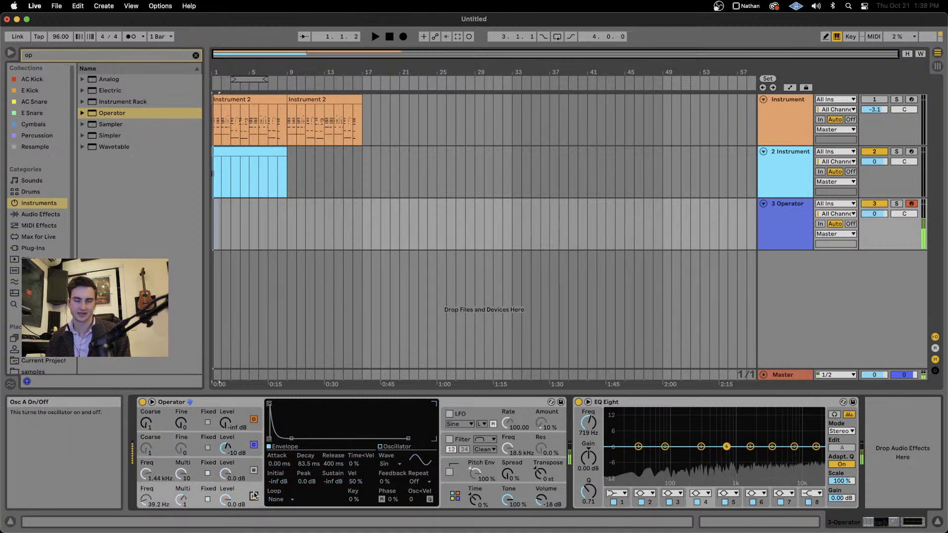
left_click(254, 496)
left_click(253, 471)
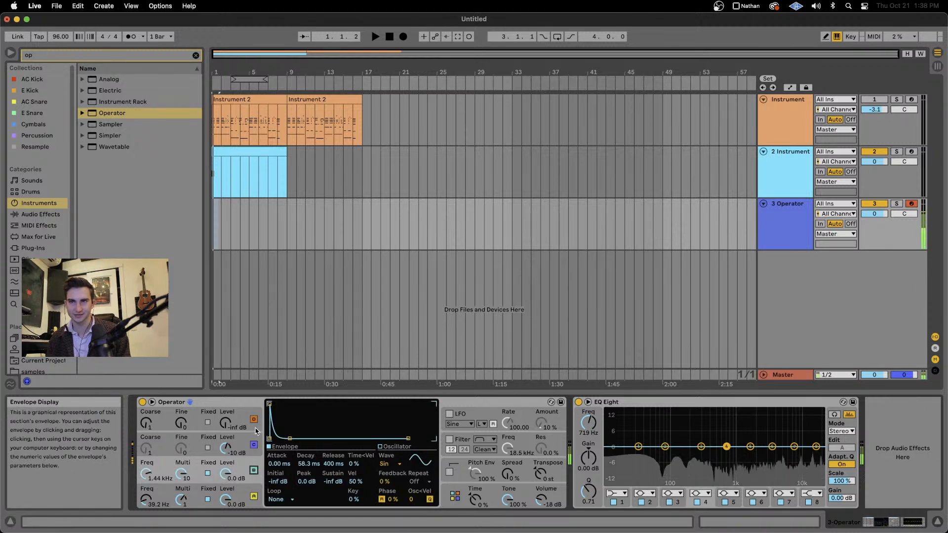
left_click(249, 440)
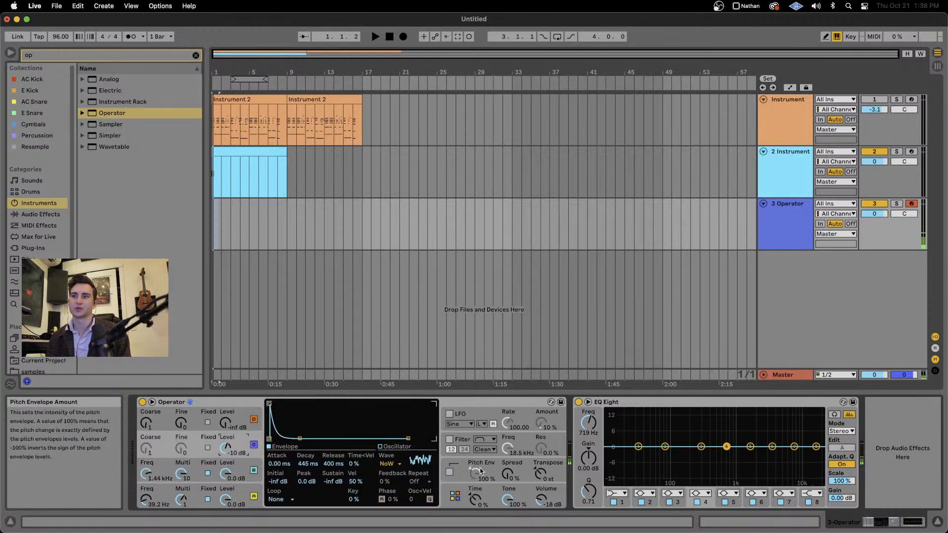
Re-enable the filter and set its frequency to 549 Hz and resonance to 26%.
left_click(449, 439)
left_click_drag(507, 448, 507, 486)
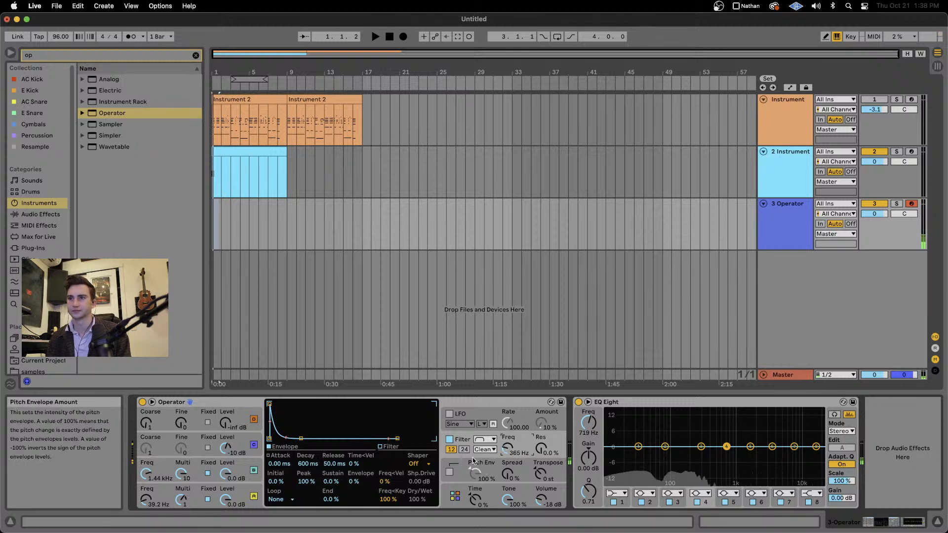
left_click_drag(541, 449, 542, 435)
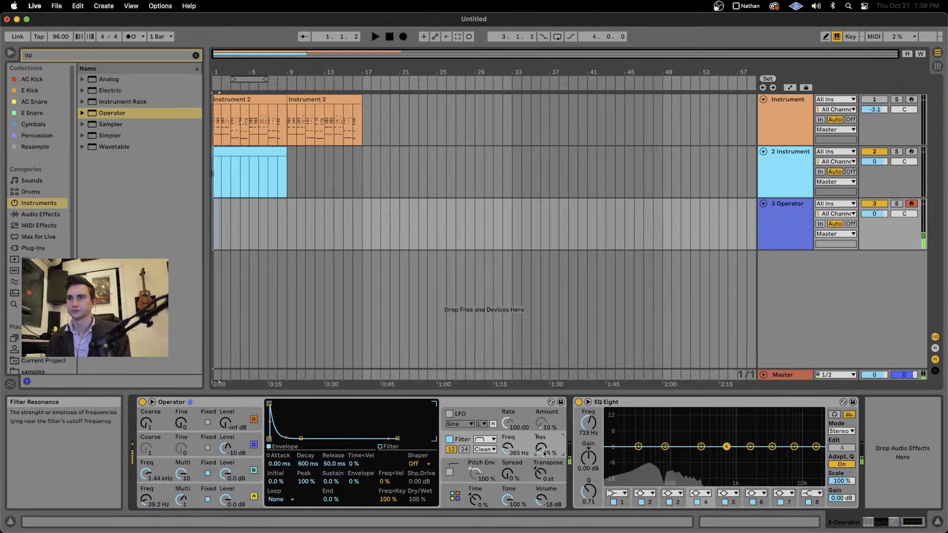
left_click(494, 449)
left_click(497, 448)
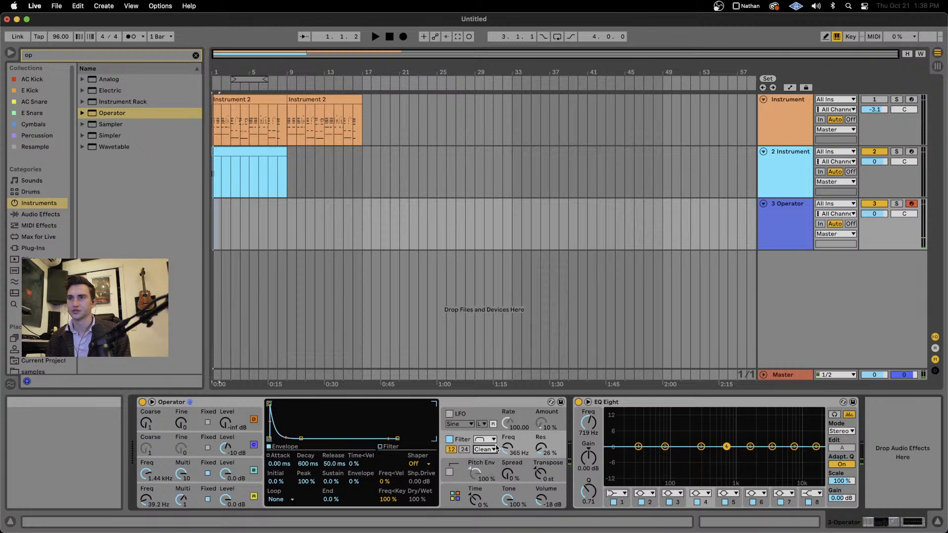
left_click_drag(507, 449, 507, 443)
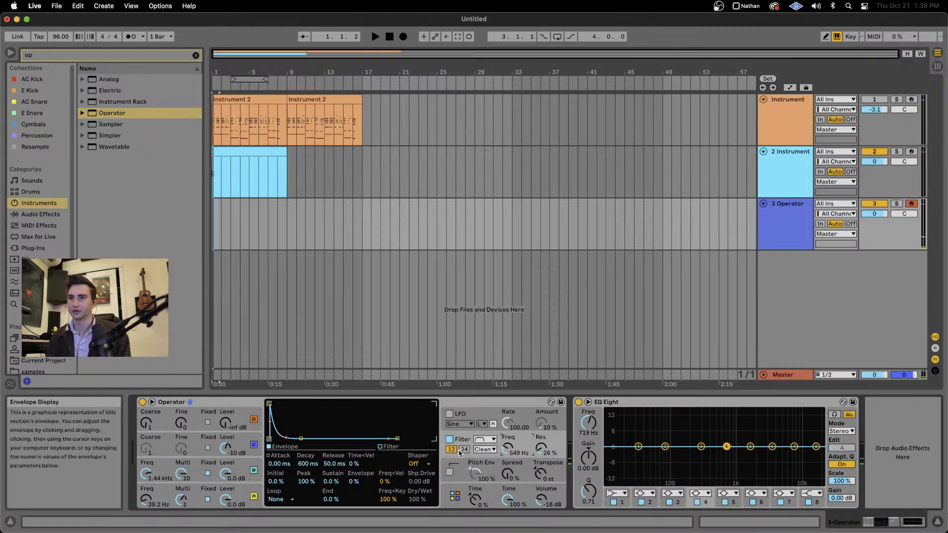
Set the filter envelope amount to 100% and its decay to 6.19 s, and adjust the filter frequency to 609 Hz.
left_click(356, 482)
left_click_drag(354, 484, 354, 465)
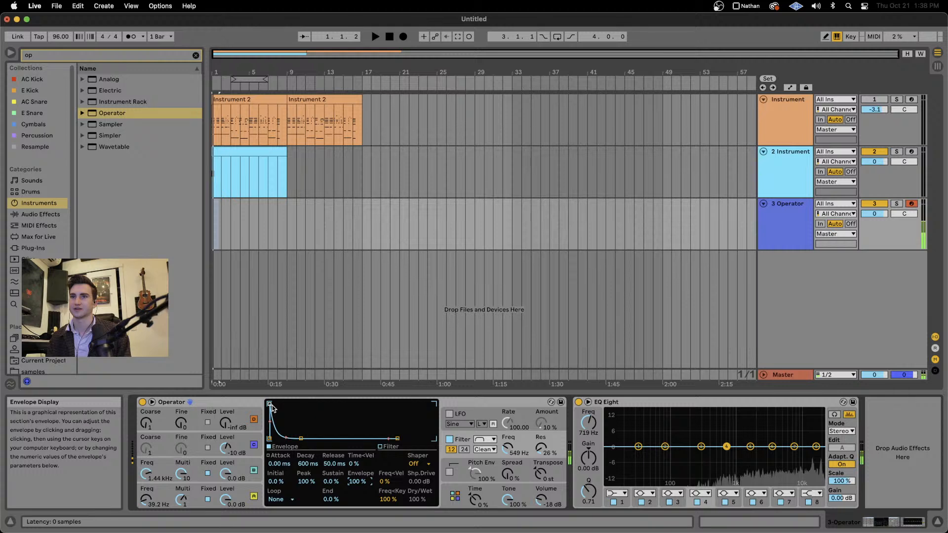
mouse_move(300, 438)
left_mouse_down()
mouse_move(314, 438)
mouse_move(299, 439)
mouse_move(324, 405)
mouse_move(270, 405)
mouse_move(313, 438)
left_mouse_up()
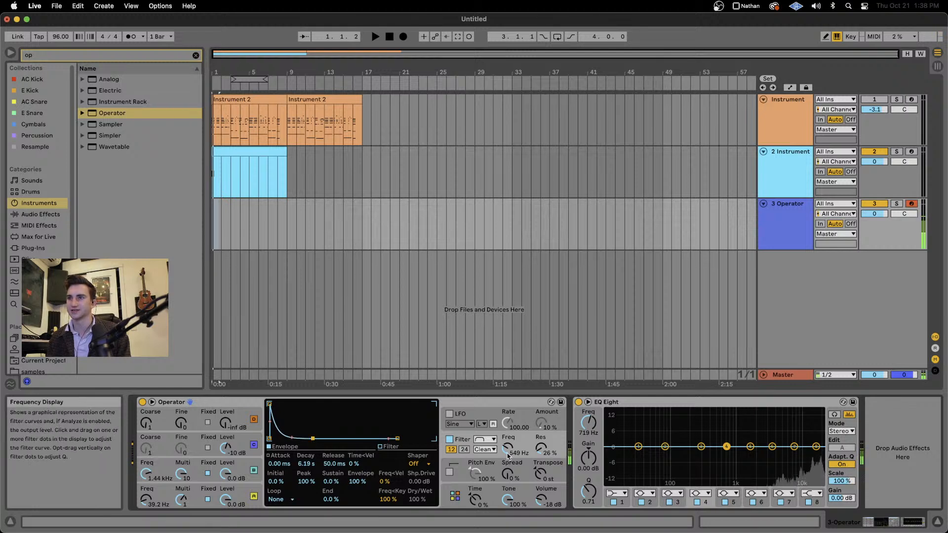
left_click_drag(507, 454, 508, 437)
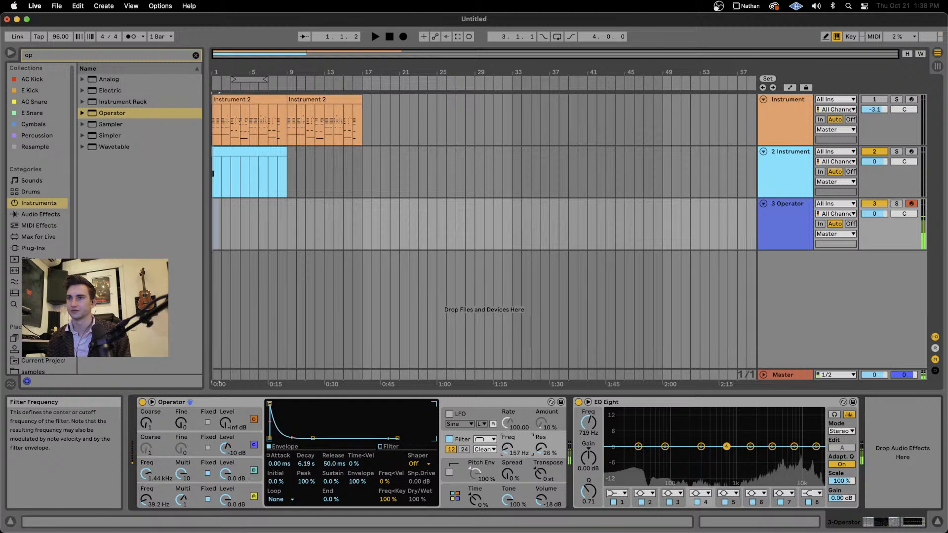
left_click_drag(510, 455, 510, 447)
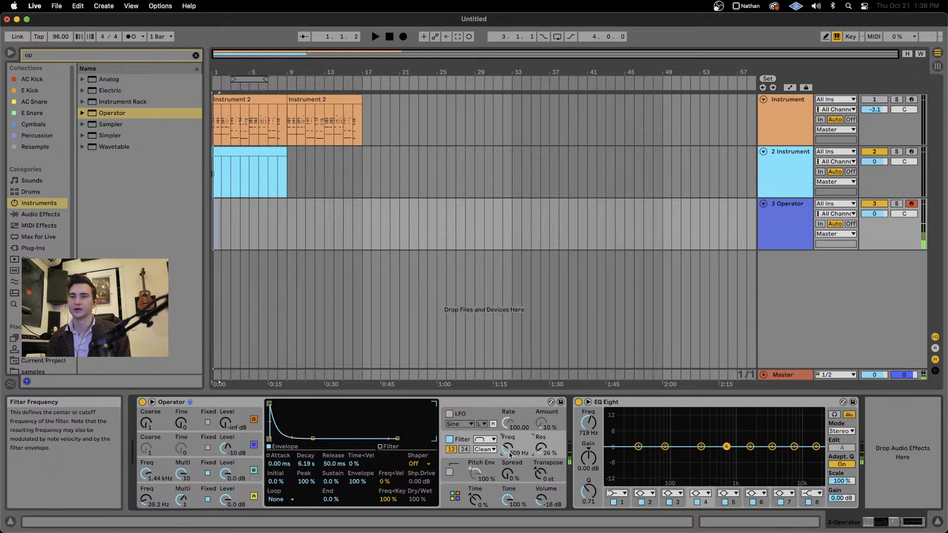
Shorten the envelope releases to 17.6 ms for oscillator A, 5.33 ms for oscillator C and 9.70 ms for the filter.
left_click(182, 499)
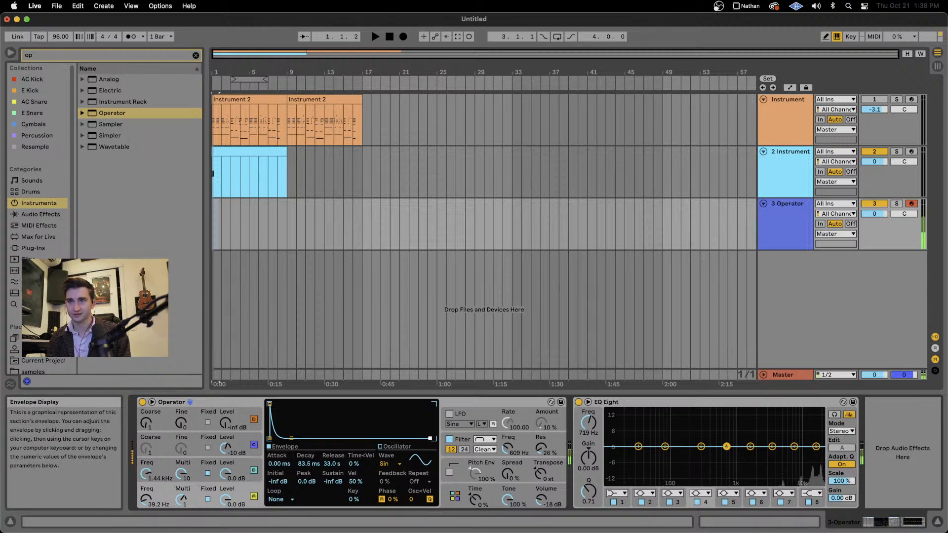
left_click_drag(430, 437, 401, 438)
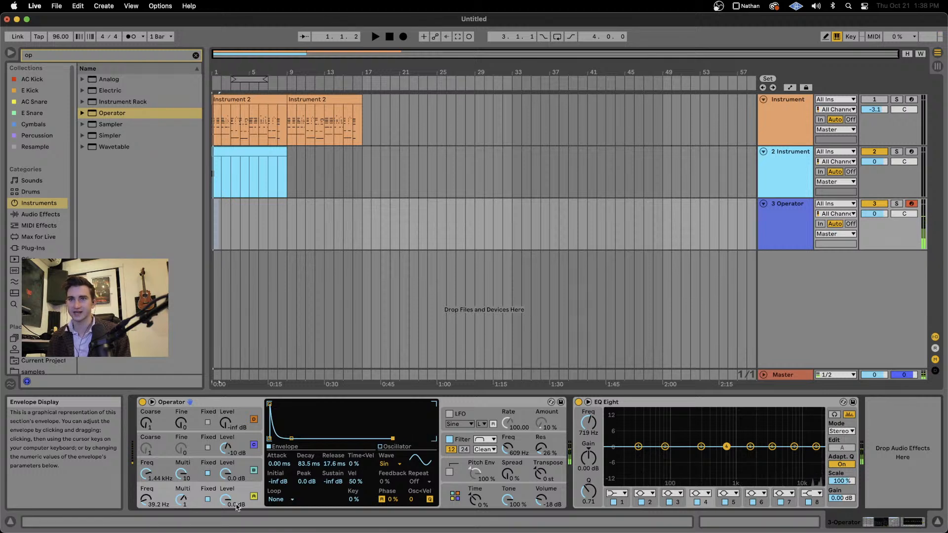
left_click(242, 471)
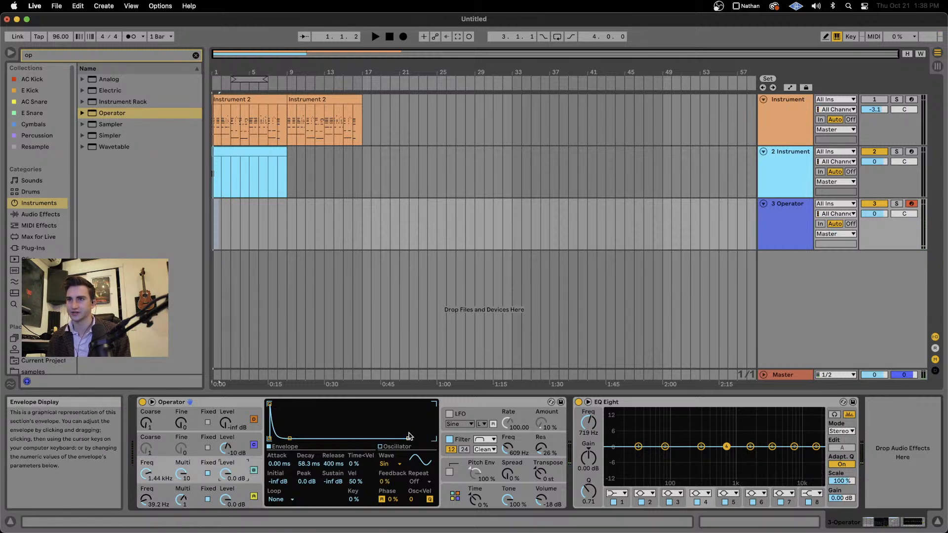
left_click(250, 446)
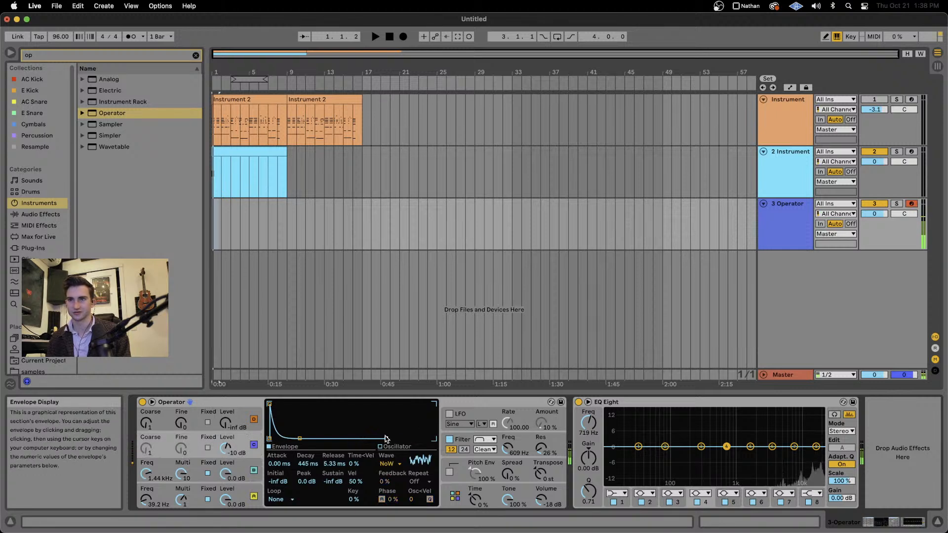
left_click(509, 445)
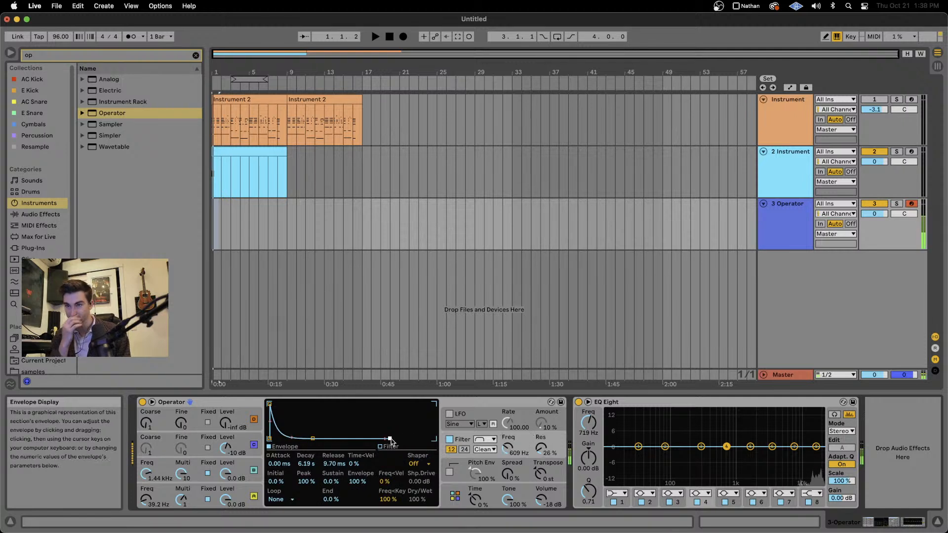
Set the filter to 30.0 Hz, 1.0% resonance, a 24 dB slope and a 719 ms envelope decay, and switch it off.
left_click_drag(303, 436, 300, 436)
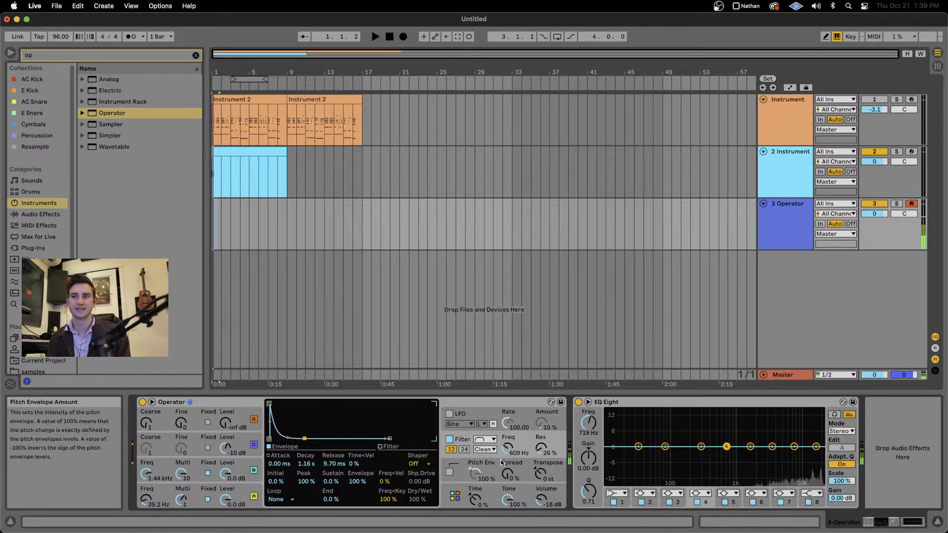
left_click_drag(541, 448, 541, 464)
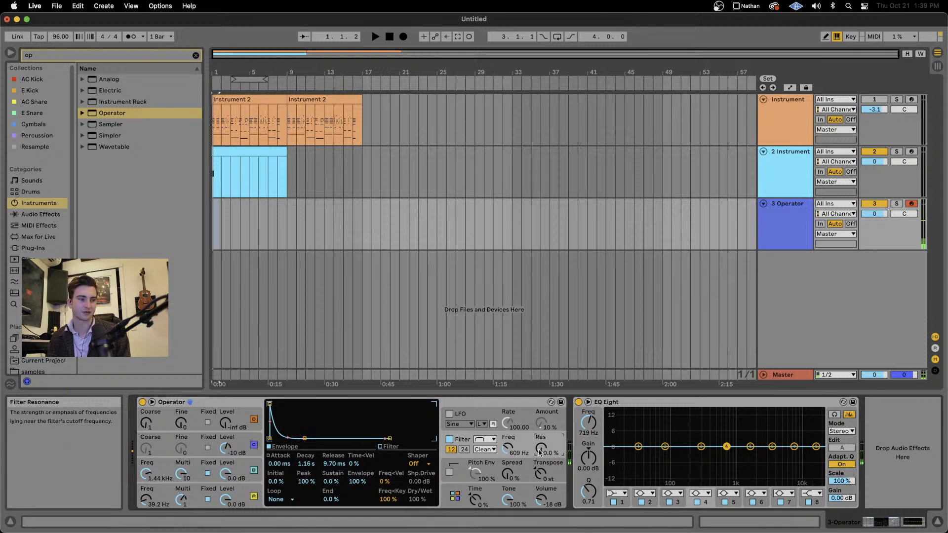
left_click_drag(507, 448, 507, 446)
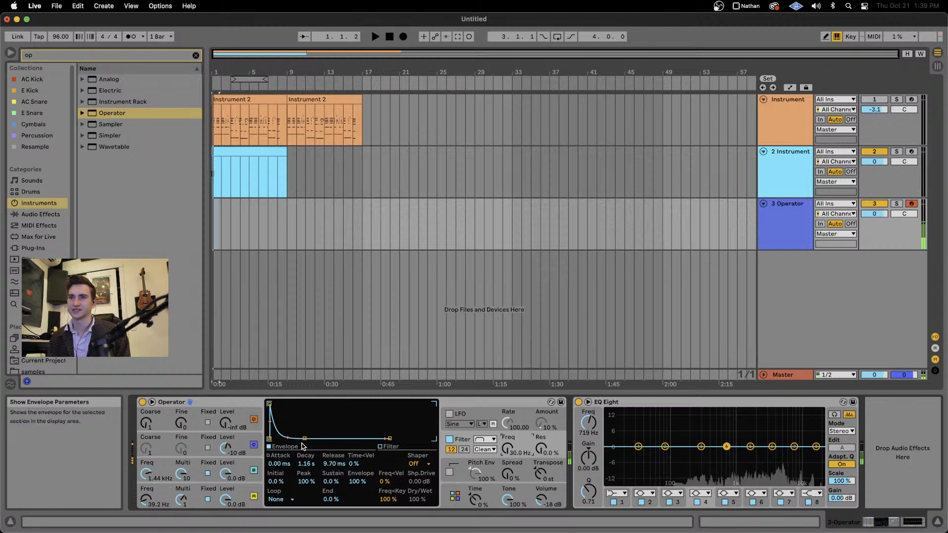
left_click_drag(304, 438, 301, 439)
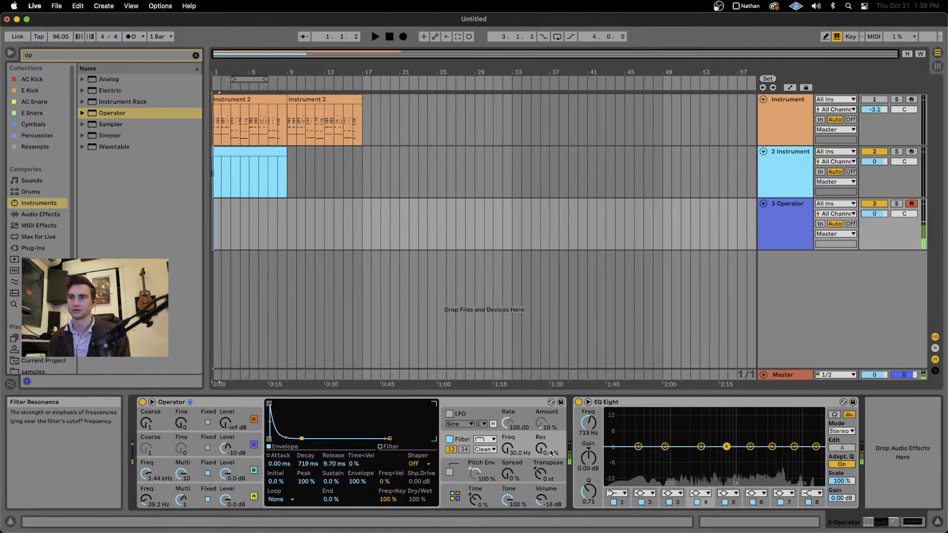
mouse_move(541, 448)
left_mouse_down()
mouse_move(541, 420)
mouse_move(541, 449)
left_mouse_up()
left_click(465, 449)
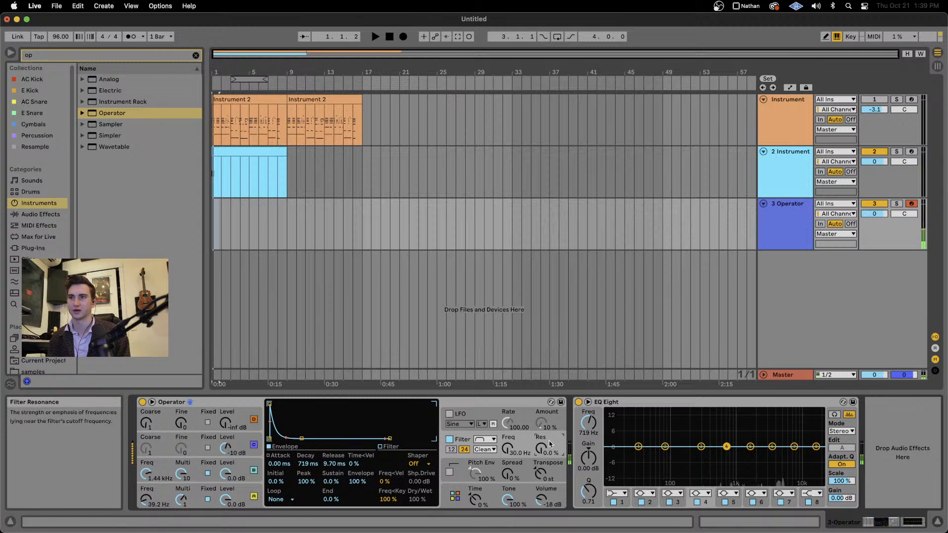
left_click_drag(541, 448, 541, 448)
left_click(449, 439)
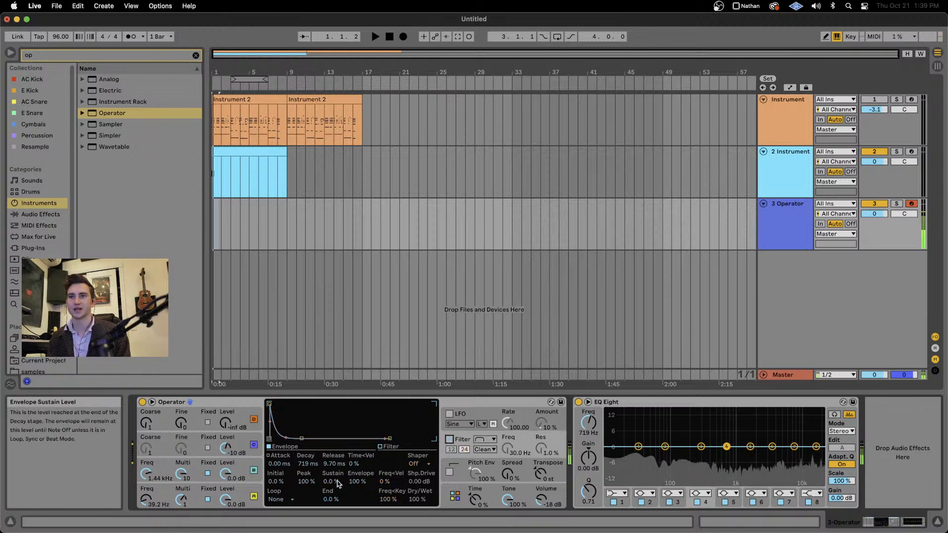
Shape EQ Eight with a low cut on band 1 and a 696 Hz cut of -7.31 dB at Q 1.40.
left_click(617, 494)
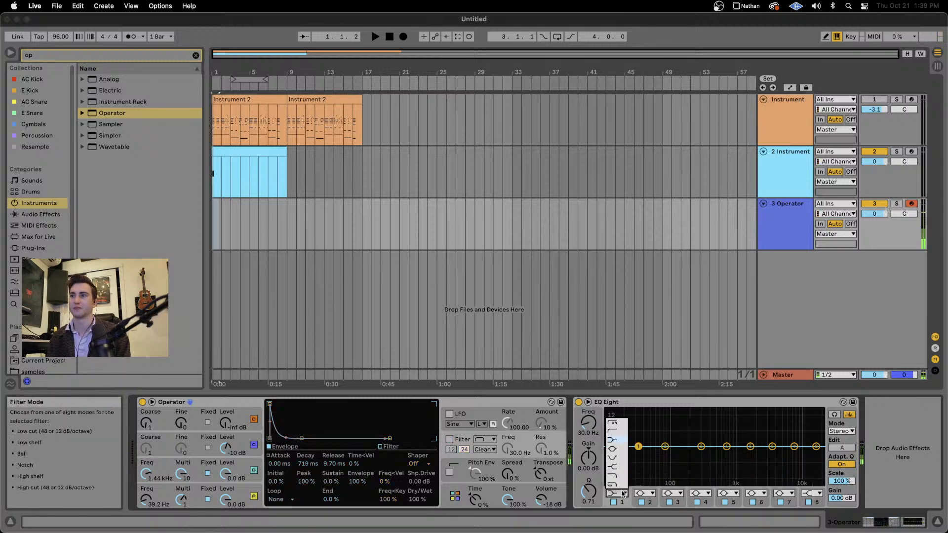
left_click(617, 423)
left_click_drag(638, 455, 726, 448)
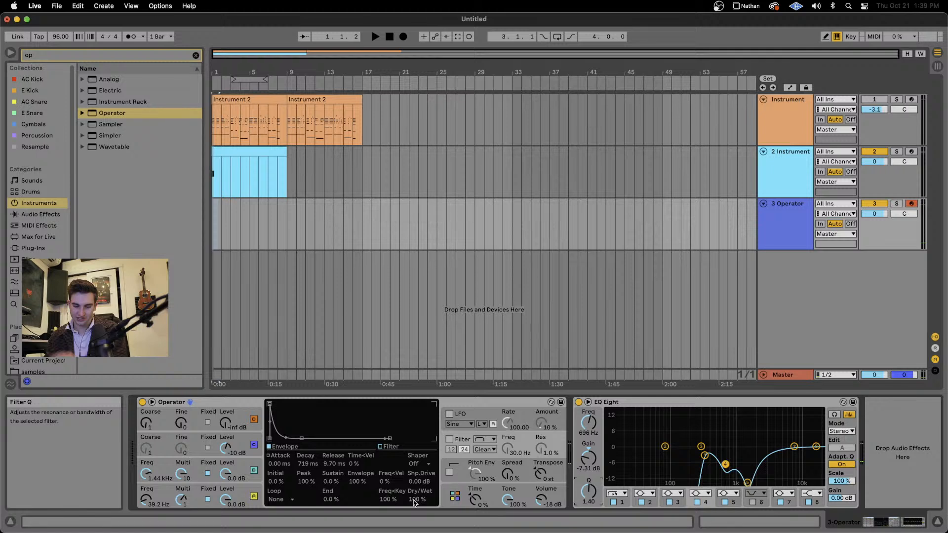
Audition the filter at 96.9 Hz with an envelope decay of 638 ms and sustain of 64%, and bypass it again.
left_click(463, 440)
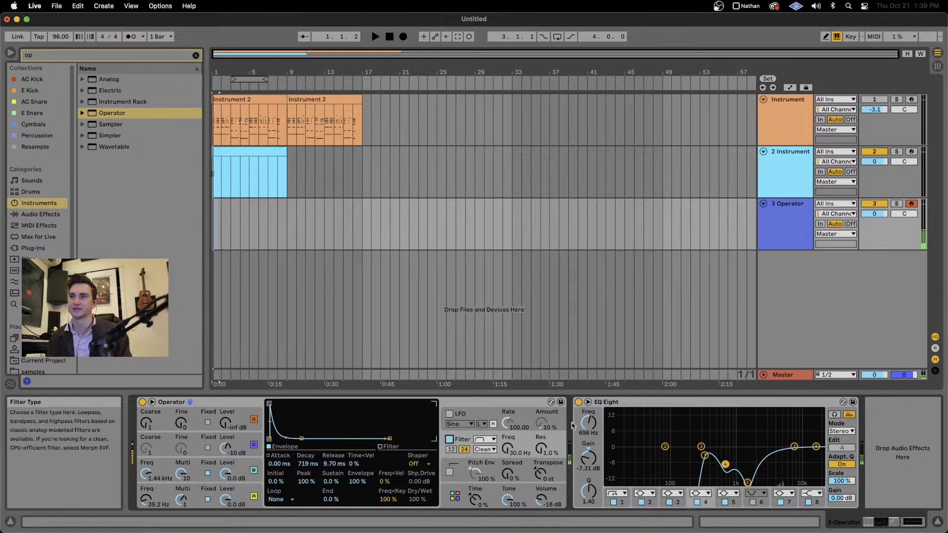
left_click_drag(301, 438, 302, 417)
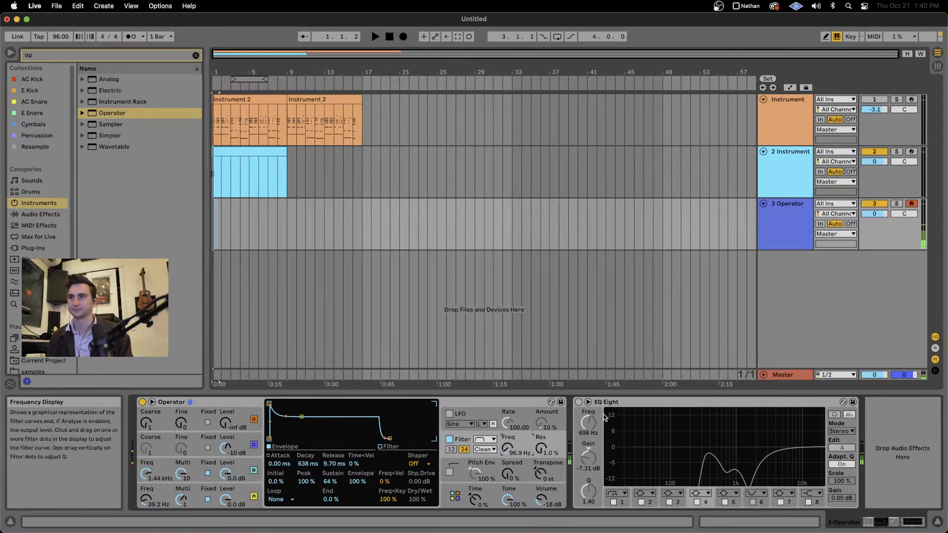
left_click(450, 440)
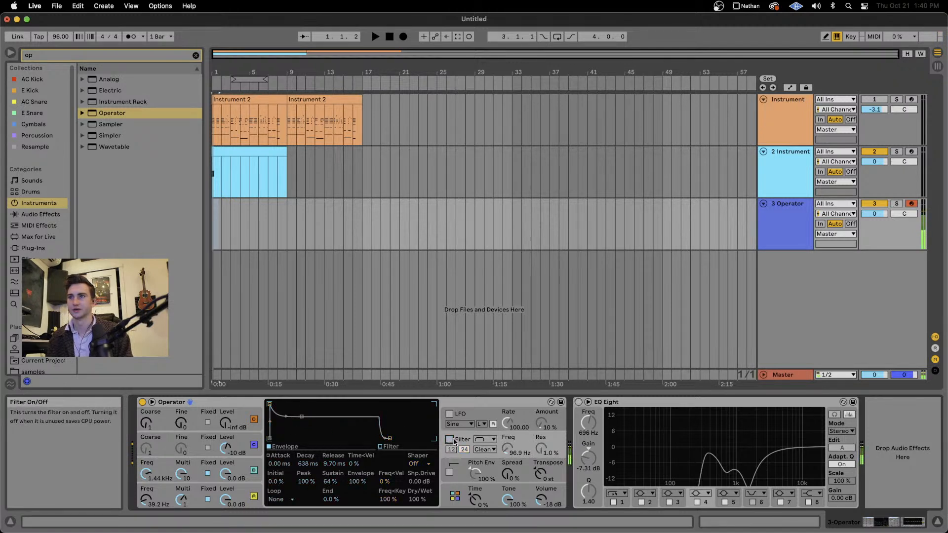
Set oscillator C's envelope decay to 217 ms, and try a +7 st transposition before resetting it to 0 st.
left_click(233, 443)
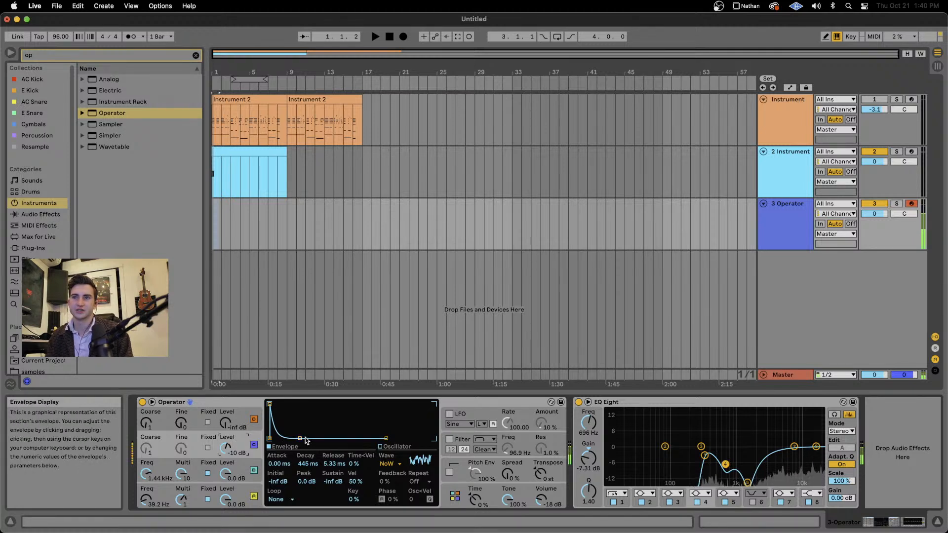
left_click_drag(305, 437, 296, 438)
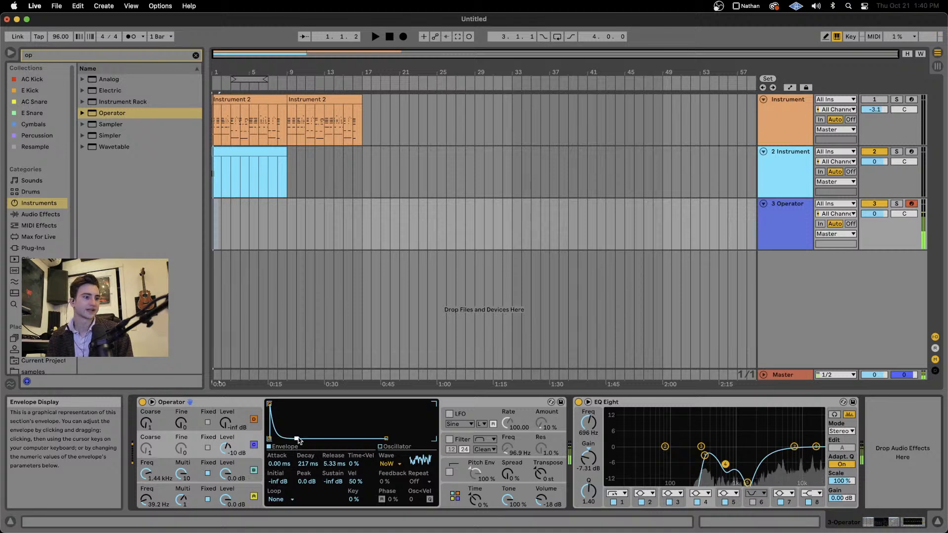
left_click_drag(540, 473, 541, 464)
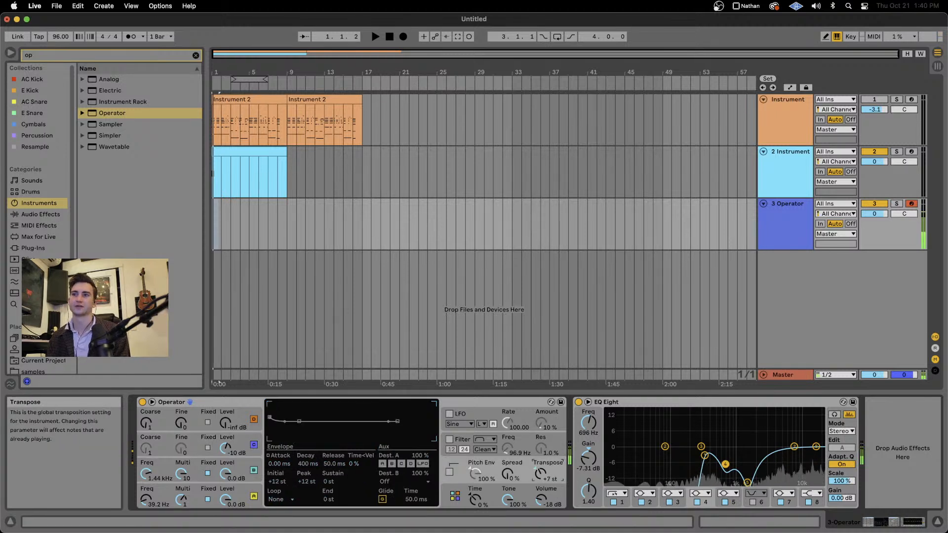
key("Delete")
Duplicate the third track with its Operator and EQ Eight, and arm the duplicate for recording.
left_click(258, 234)
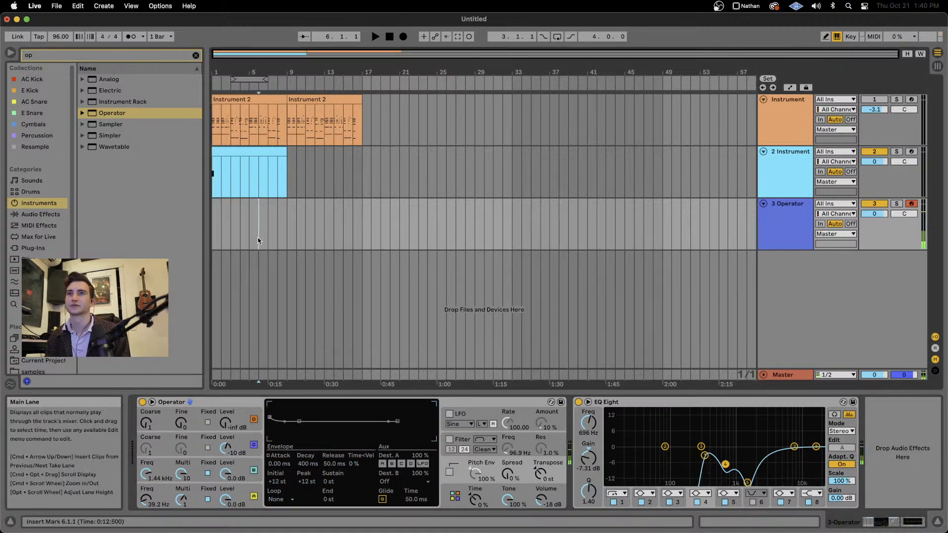
left_click(779, 232)
key("super+d")
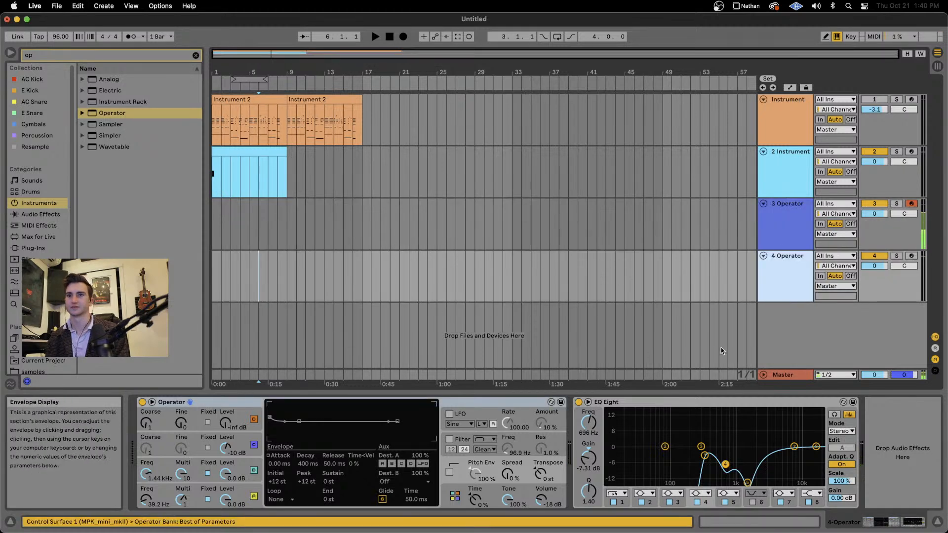
left_click(910, 257)
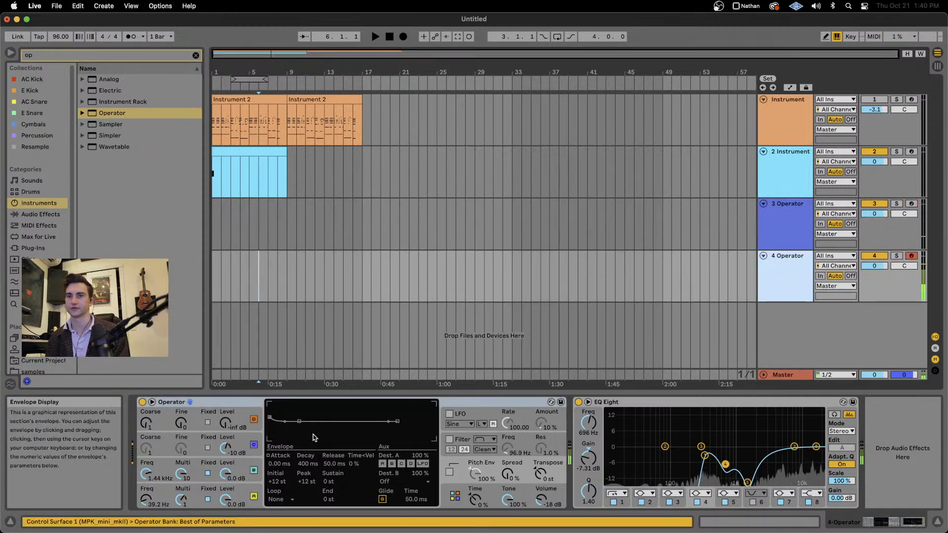
Set oscillator C's decay to 566 ms and sustain to -17 dB, and enable the filter as a high-pass at 219 Hz.
left_click(232, 446)
left_click_drag(296, 438, 300, 418)
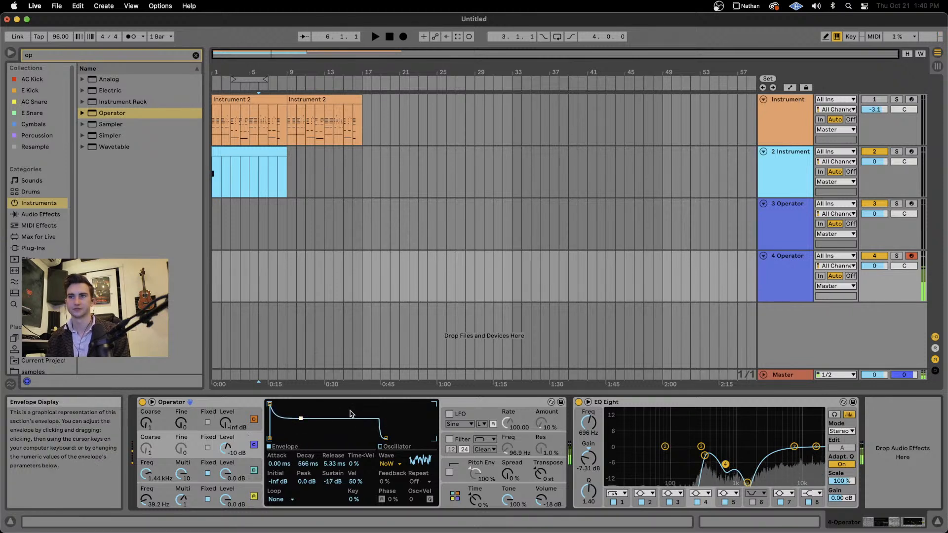
left_click(486, 442)
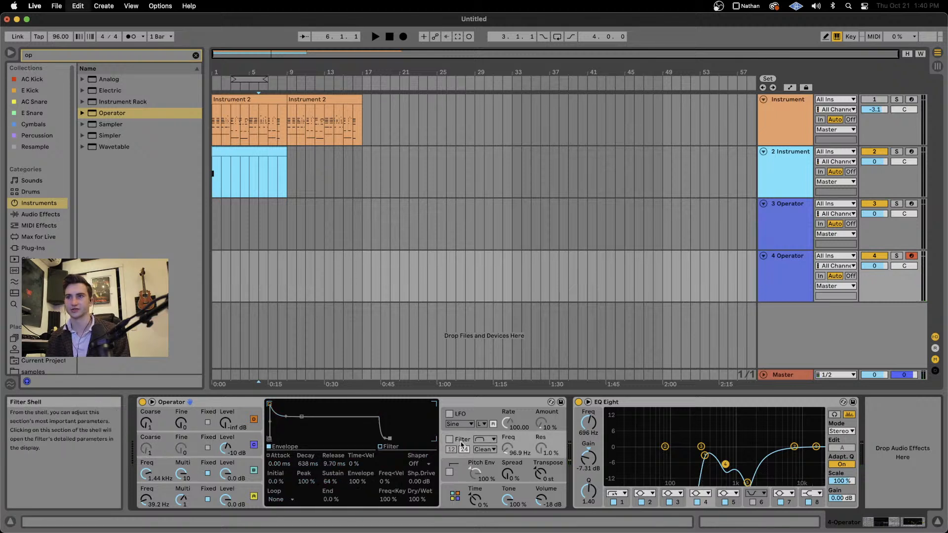
left_click(449, 439)
left_click(486, 439)
left_click(483, 458)
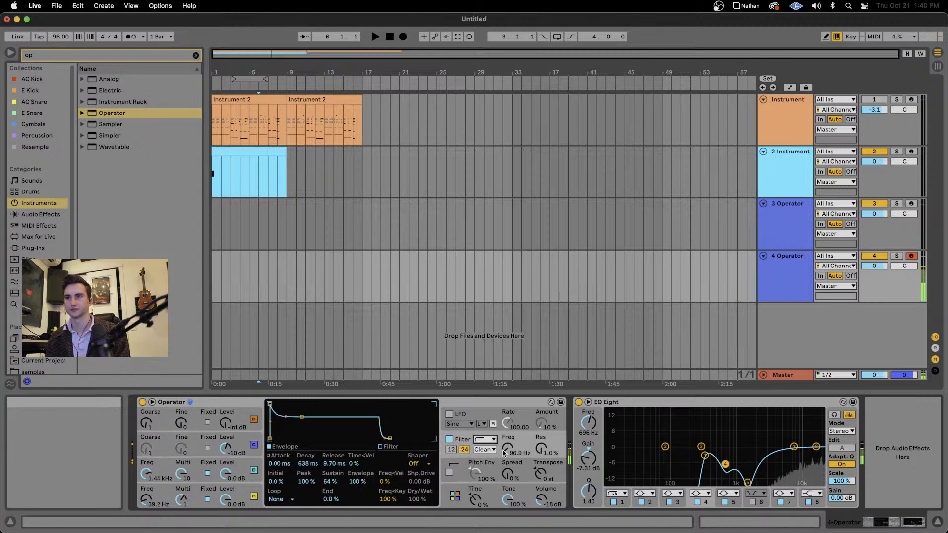
left_click_drag(508, 448, 508, 428)
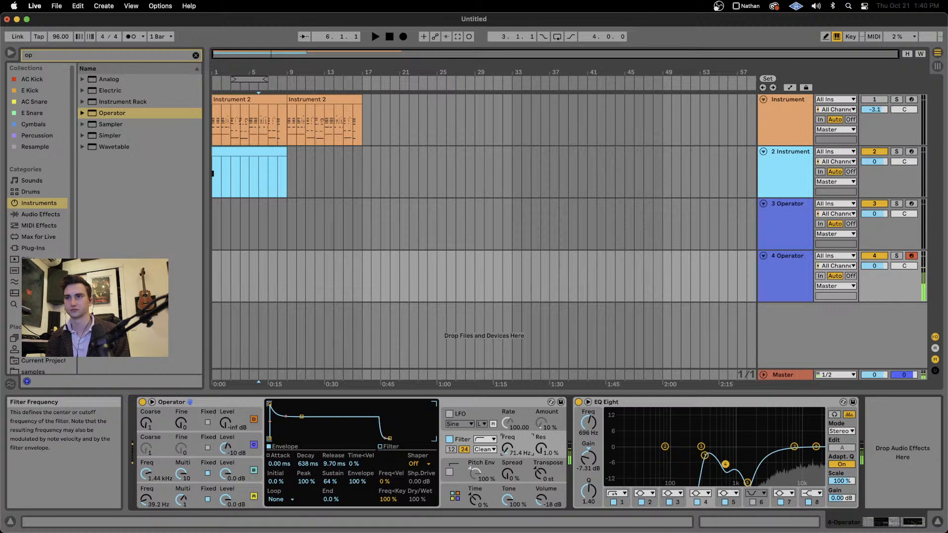
Set the filter envelope to 23.0 ms attack, 66% peak, 11.2 s decay and 100% sustain, and raise Operator's volume to -12 dB.
left_click_drag(301, 417, 301, 438)
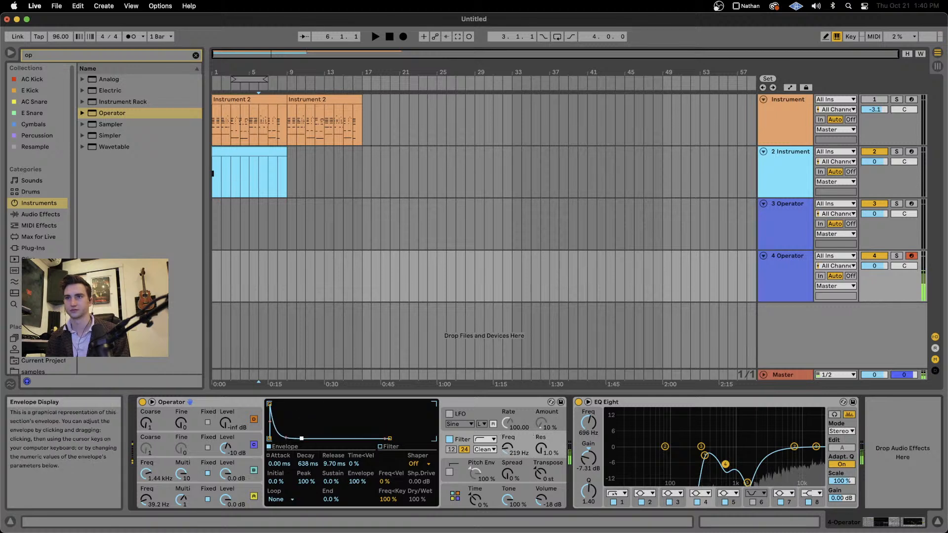
left_click_drag(275, 408, 301, 408)
left_click_drag(330, 439, 329, 405)
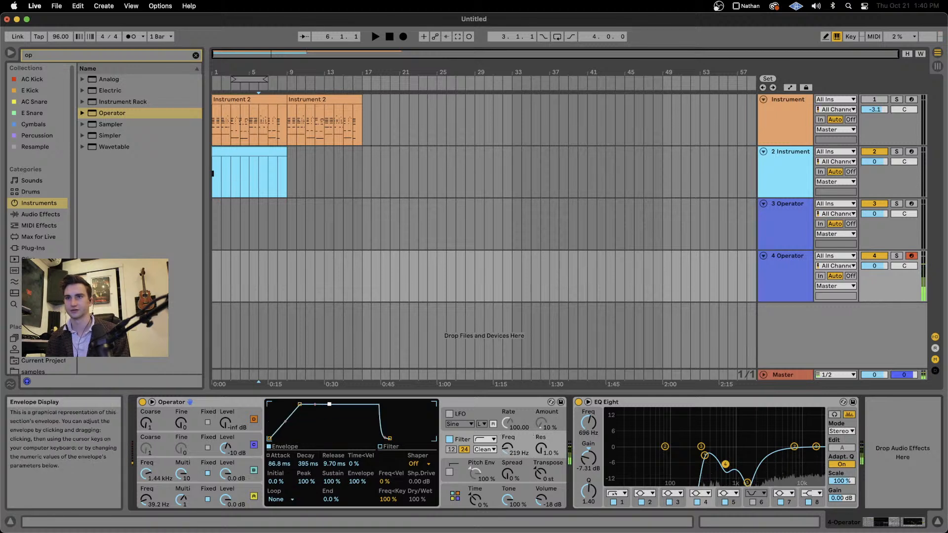
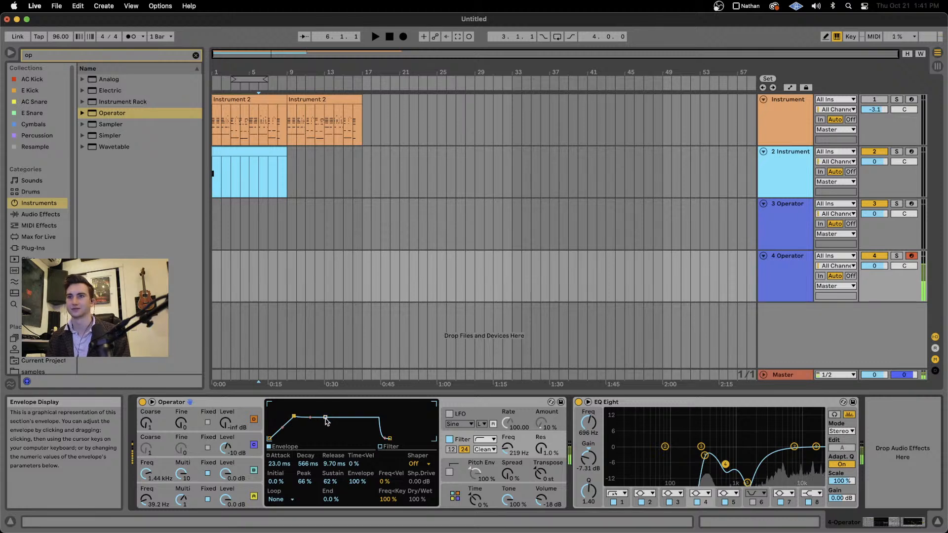
left_click_drag(326, 421, 346, 424)
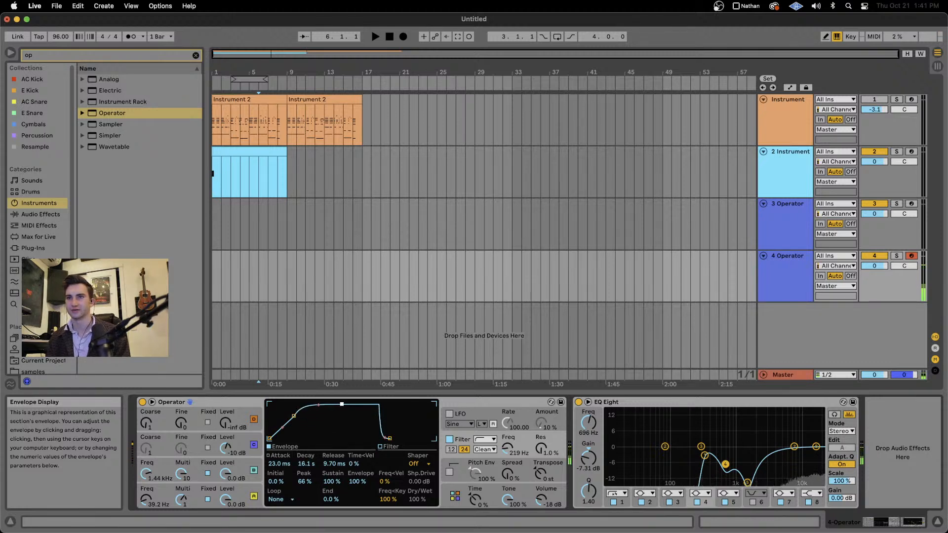
left_click_drag(341, 403, 341, 403)
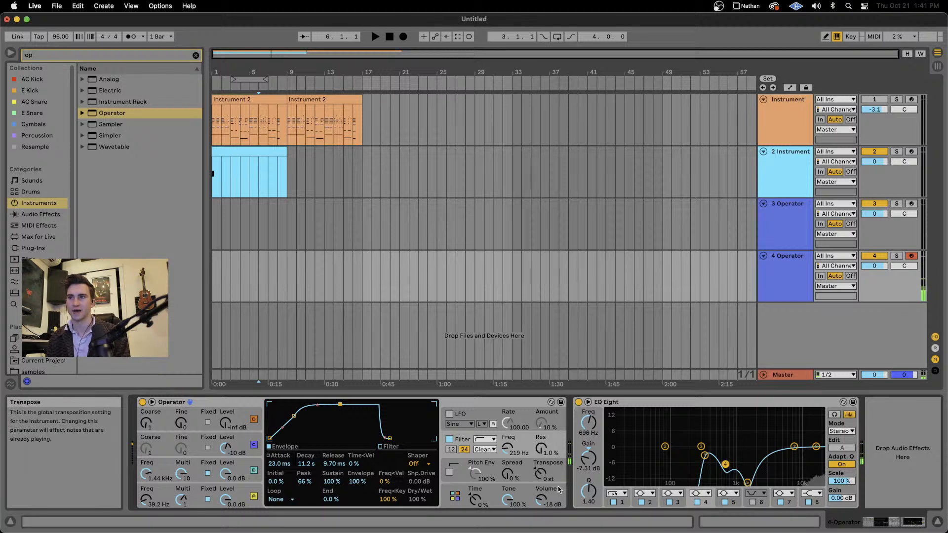
left_click_drag(542, 500, 542, 490)
Search the audio effects for "sat" and add a Saturator after EQ Eight on the duplicated track.
left_click(45, 56)
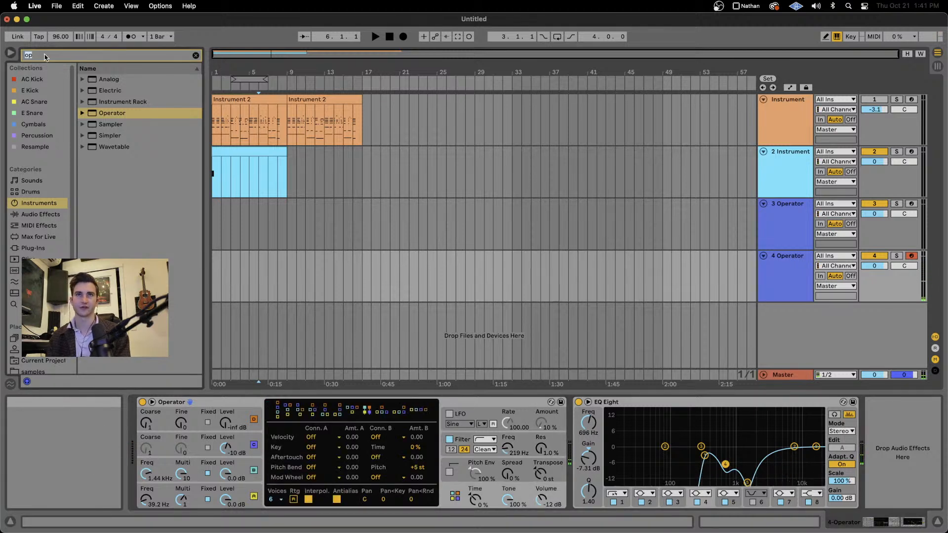
type("sat")
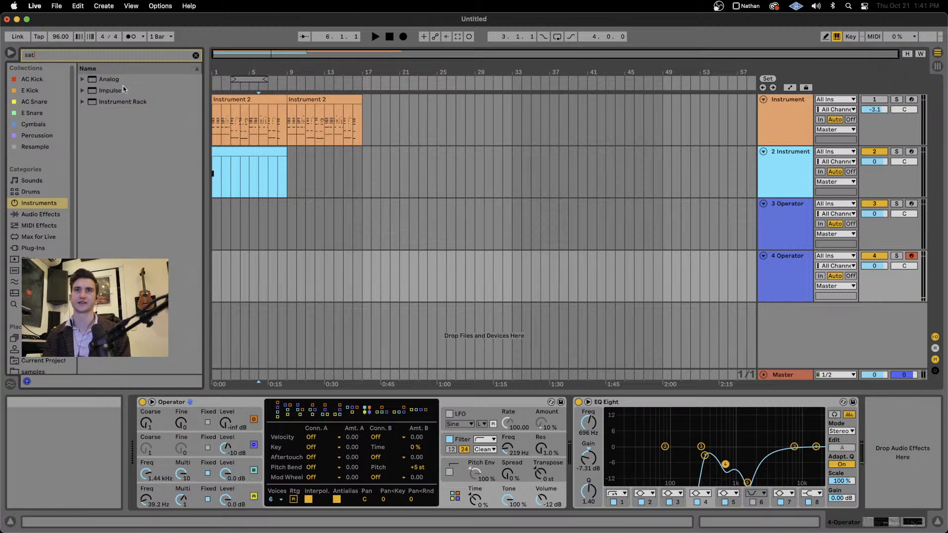
left_click(40, 249)
left_click(41, 226)
left_click(40, 214)
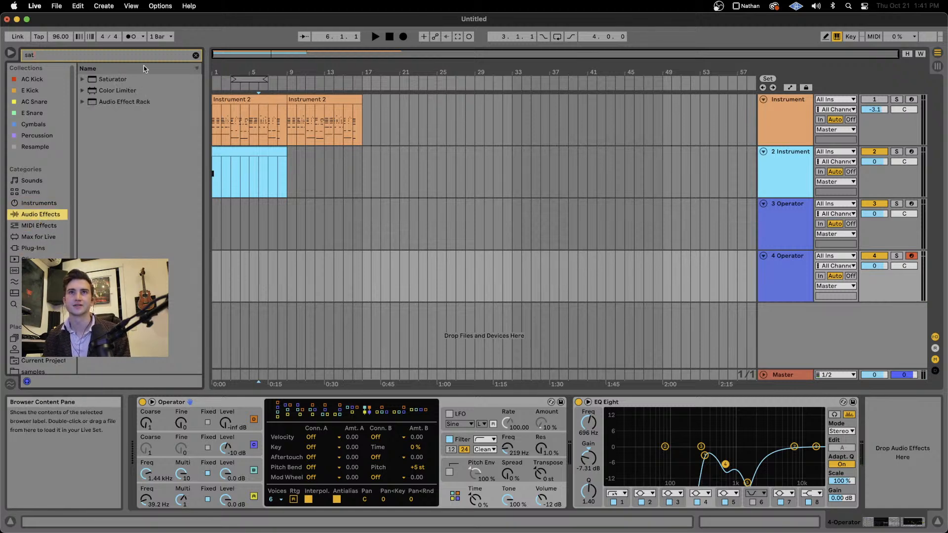
left_click(110, 80)
double_click(110, 80)
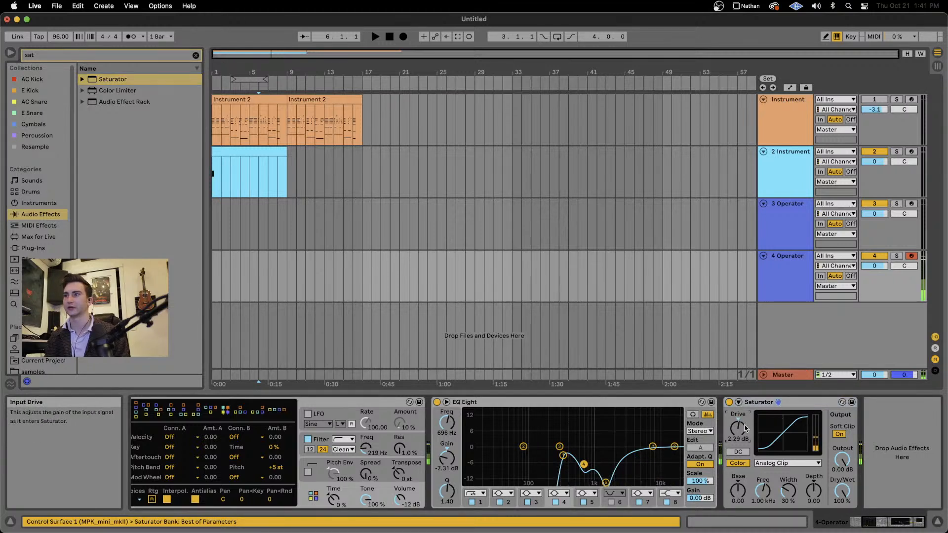
While the set plays, set the Saturator's drive to 18.9 dB, output to -17.4 dB and dry/wet to 40.5%.
key("space")
left_click_drag(841, 462, 841, 473)
key("space")
key("space")
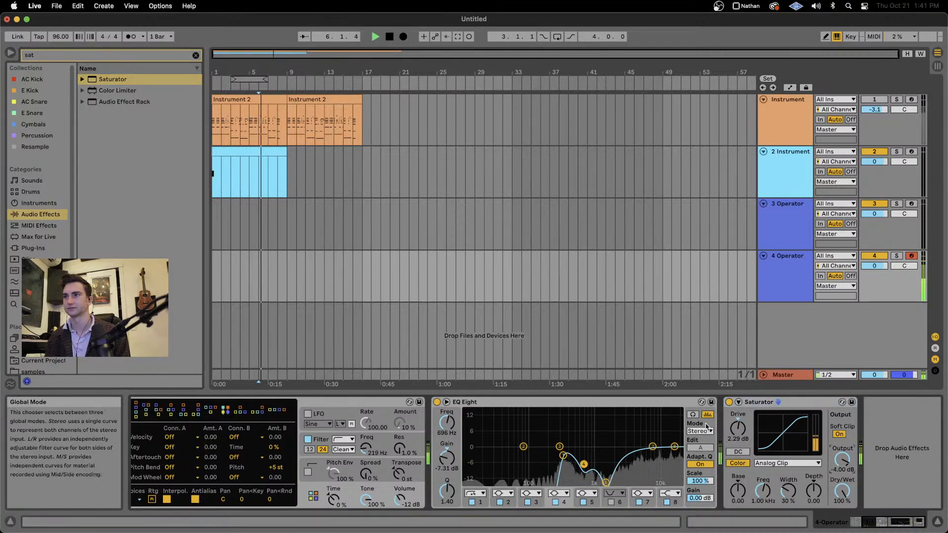
left_click_drag(737, 427, 738, 422)
left_click_drag(841, 460, 841, 494)
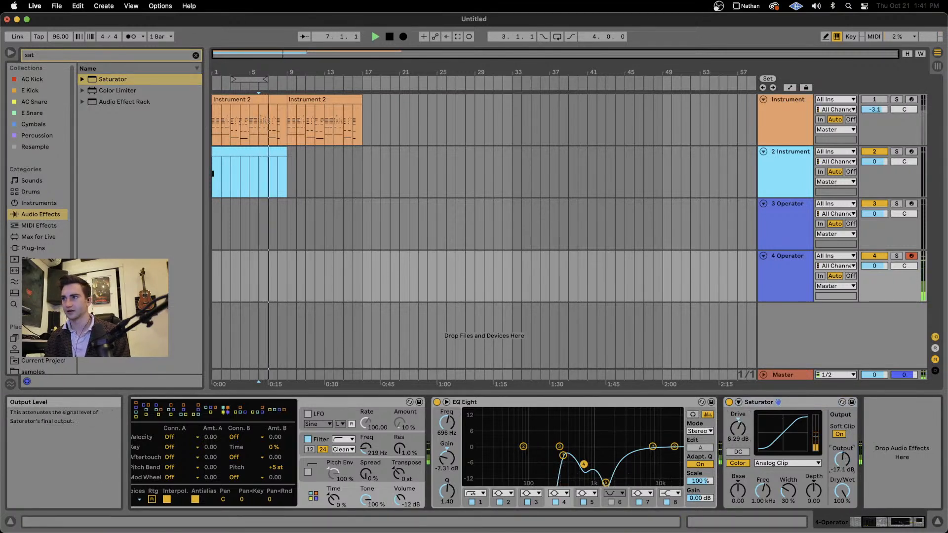
left_click_drag(739, 429, 739, 405)
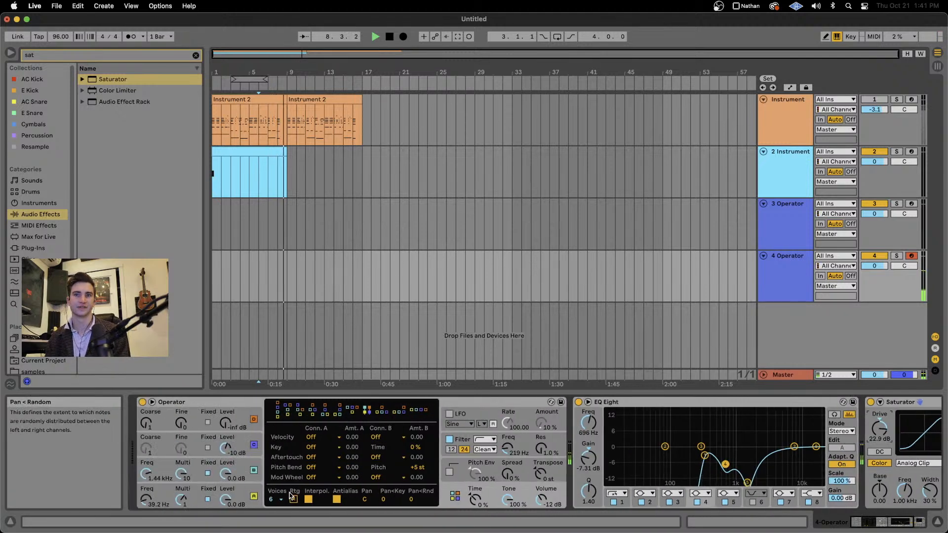
scroll(222, 459, "left", 3)
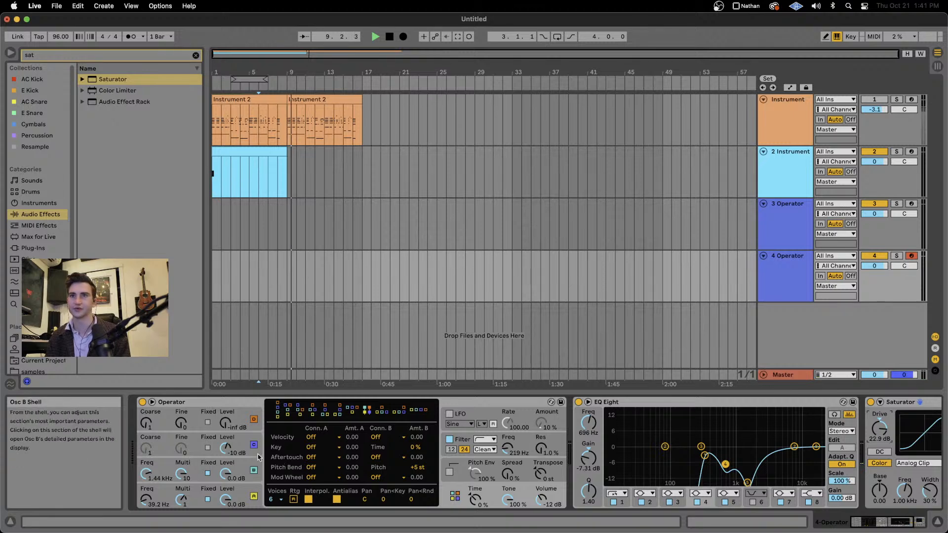
scroll(304, 451, "right", 3)
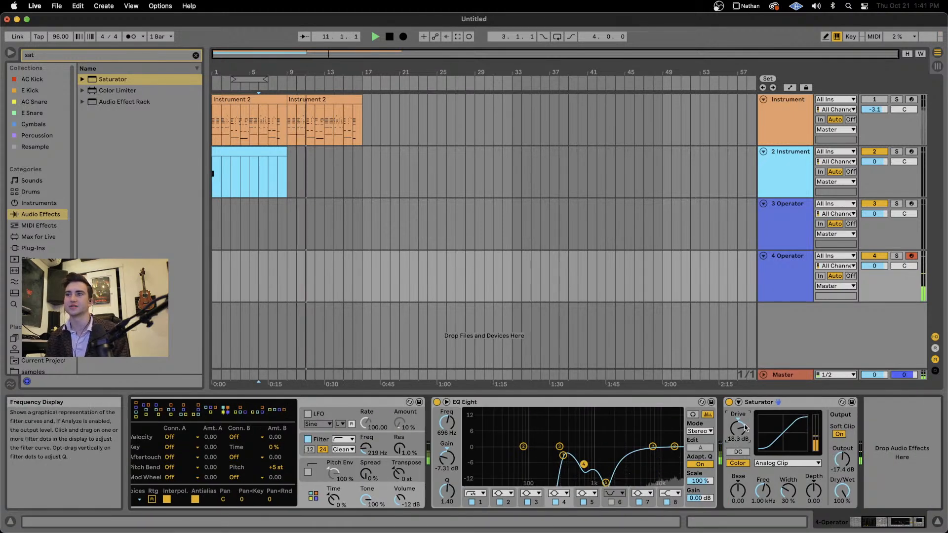
mouse_move(739, 428)
left_mouse_down()
mouse_move(739, 450)
mouse_move(739, 412)
left_mouse_up()
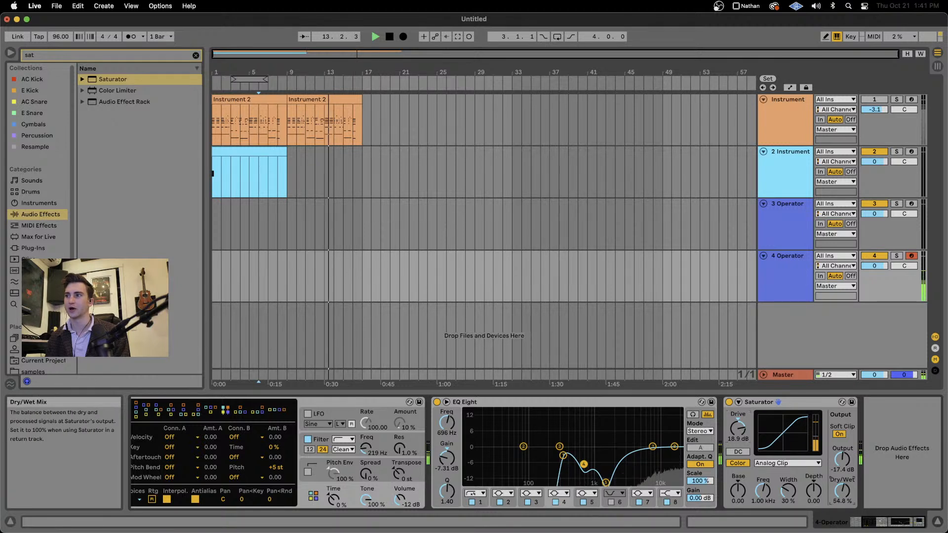
left_click_drag(842, 491, 842, 521)
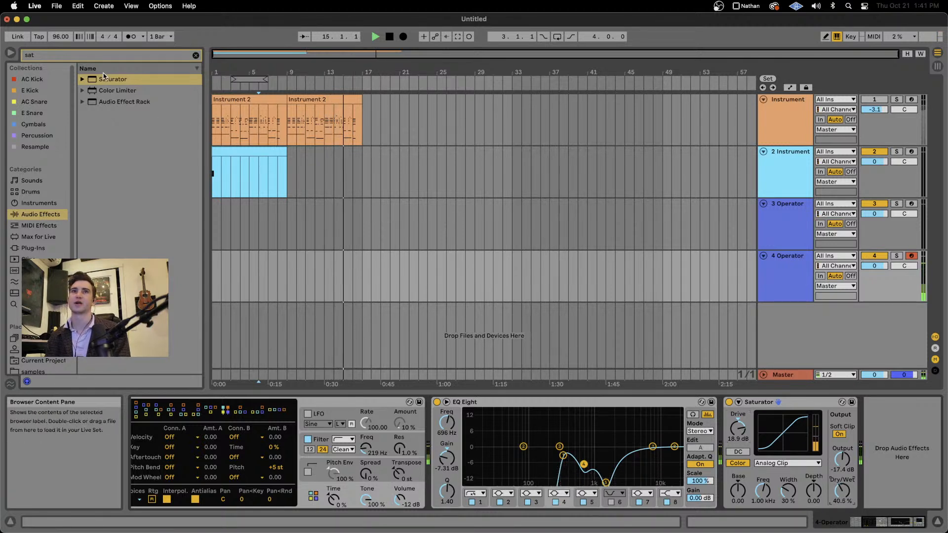
Search the audio effects for "glue" and add a Glue Compressor after the Saturator with threshold -19.4 dB and makeup 2.22 dB.
key("BackSpace")
key("BackSpace")
key("BackSpace")
type("glue")
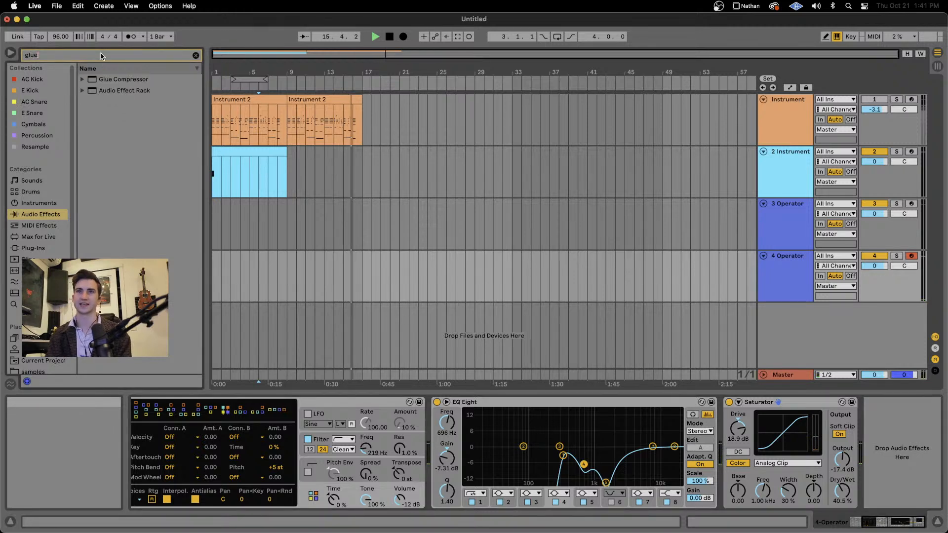
double_click(120, 79)
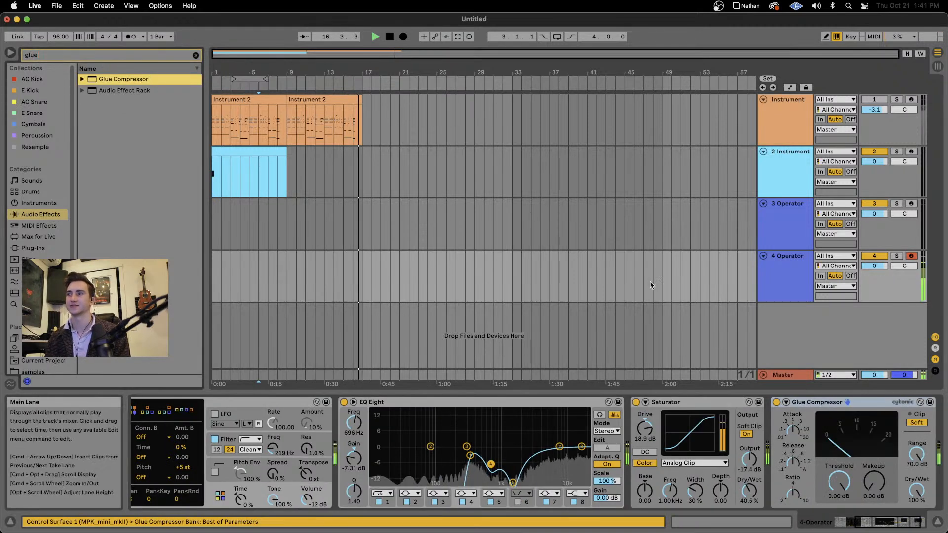
left_click_drag(838, 481, 838, 507)
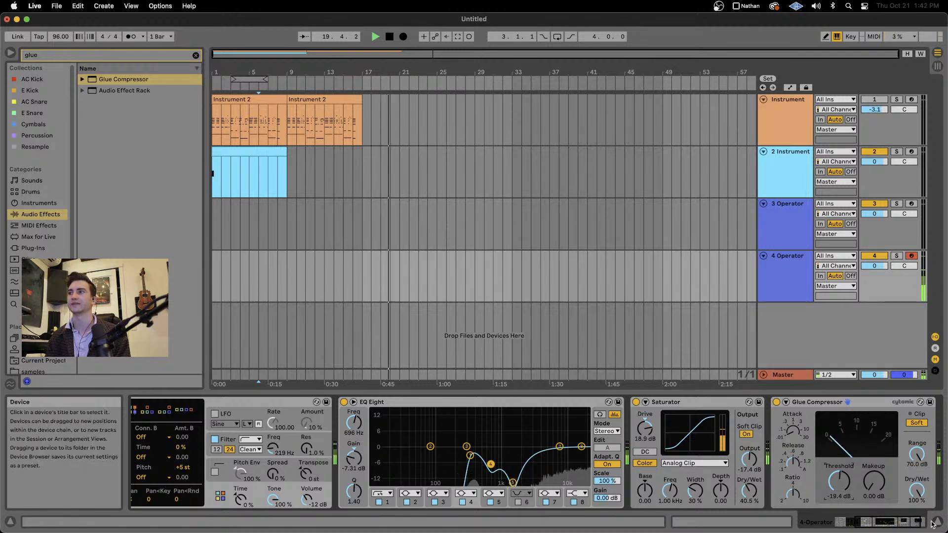
left_click_drag(874, 482, 873, 475)
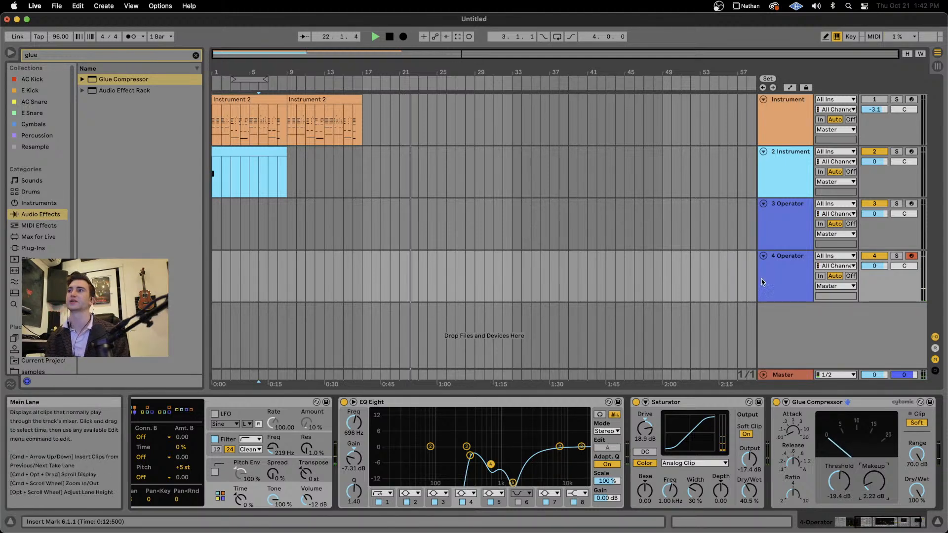
Paste the Saturator and Glue Compressor after EQ Eight on the third track, and arm that track.
left_click(785, 218)
left_click(906, 455)
key("super+v")
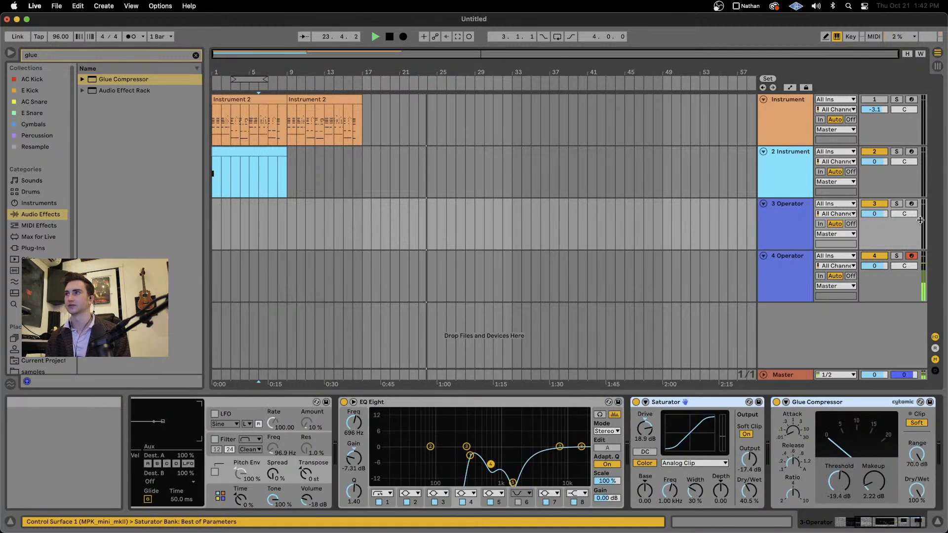
left_click(911, 204)
On the third track, set the Saturator's drive to 29.1 dB and dry/wet to 23.8%, and the Glue Compressor's makeup to 3.17 dB.
left_click_drag(645, 429, 645, 397)
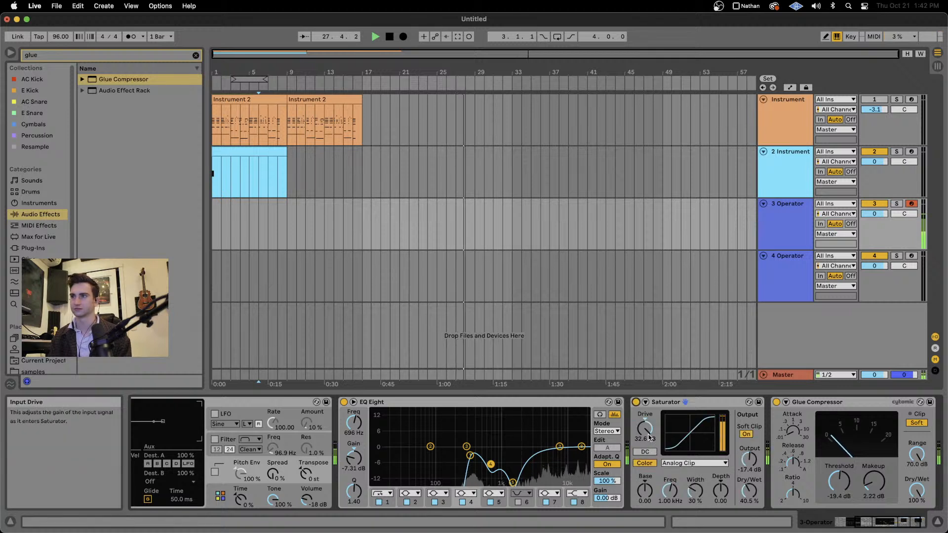
mouse_move(645, 429)
left_mouse_down()
mouse_move(645, 457)
mouse_move(645, 436)
left_mouse_up()
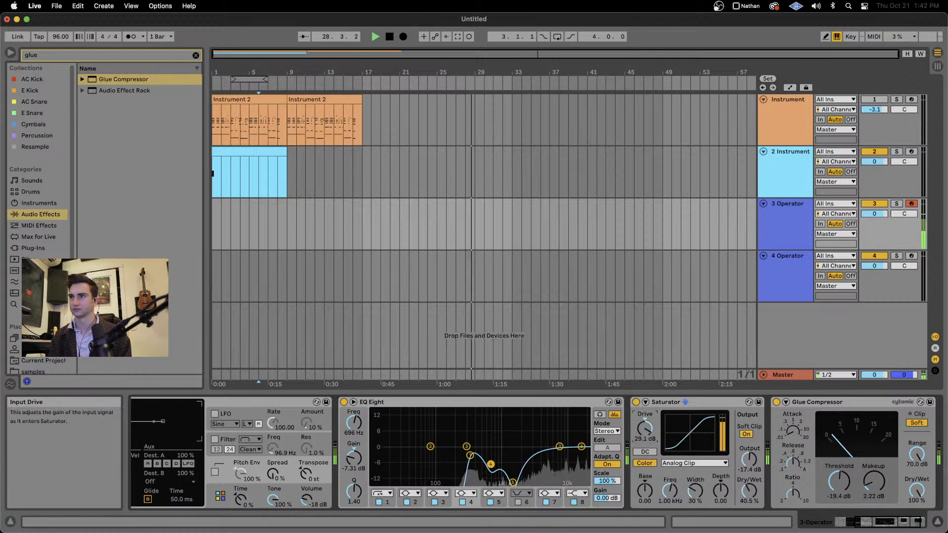
left_click_drag(749, 490, 749, 503)
left_click_drag(874, 484, 874, 479)
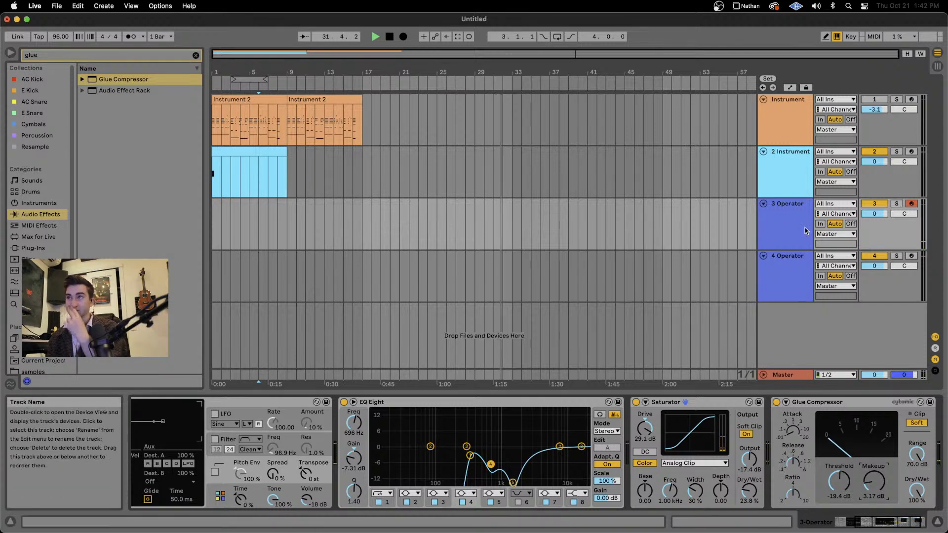
Rename the second track as Kick.
left_click(784, 238)
right_click(781, 272)
key("Escape")
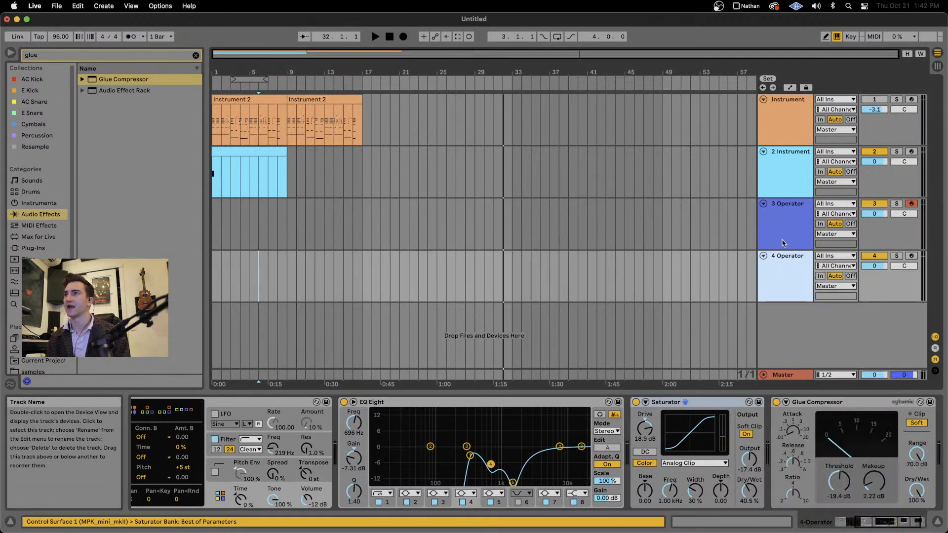
left_click(784, 243)
right_click(773, 167)
left_click(794, 211)
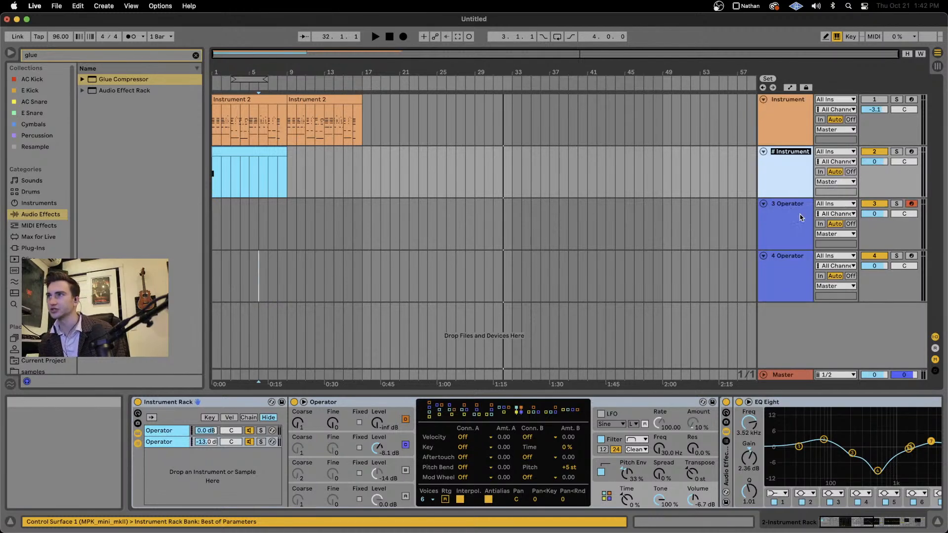
type("Kick")
key("Return")
Rename the third track as Hat.
left_click(800, 217)
right_click(769, 241)
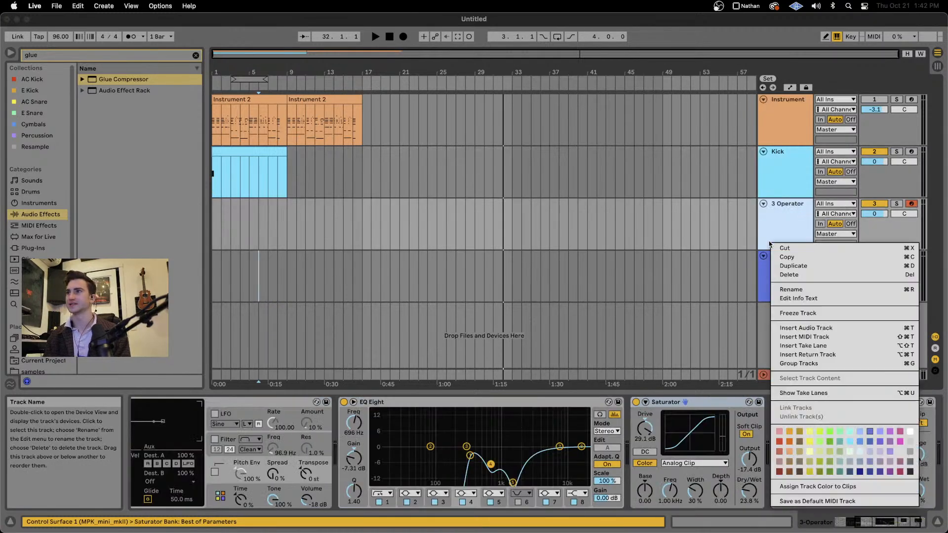
left_click(806, 290)
key("Return")
Rename the fourth track as Snare.
right_click(805, 289)
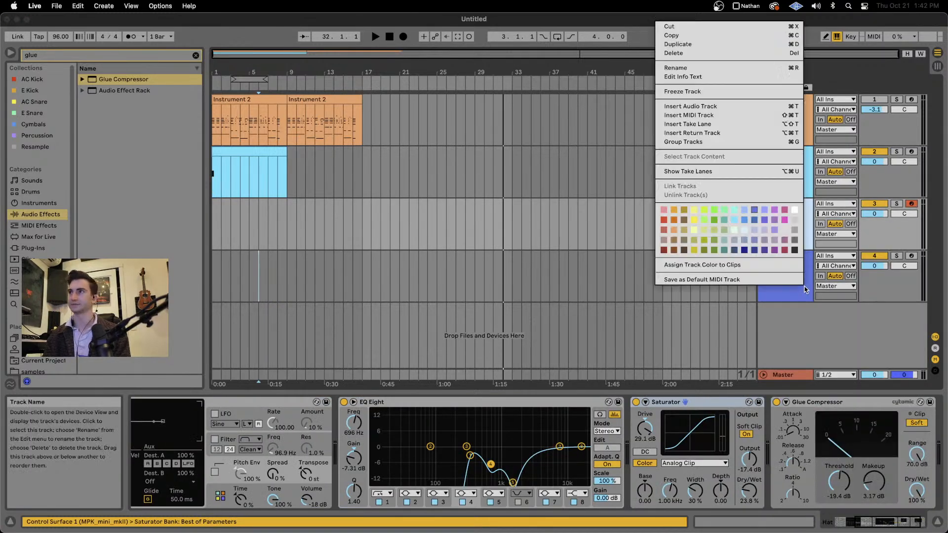
left_click(691, 69)
type("Snare")
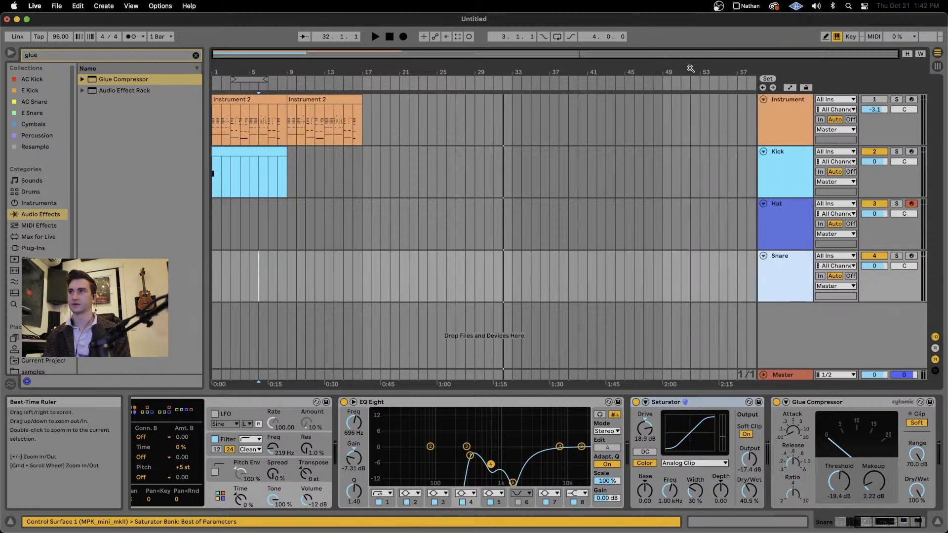
Rename the fourth track as open hat.
right_click(785, 269)
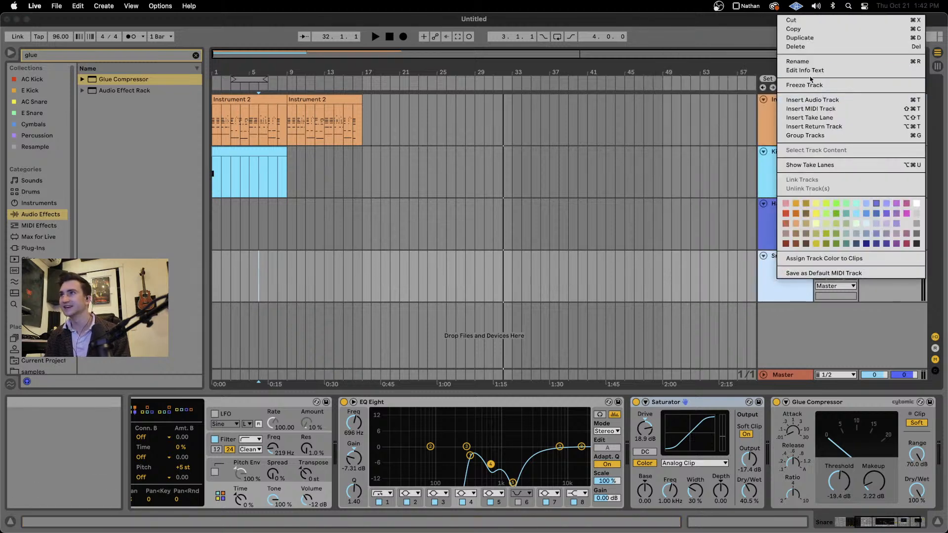
left_click(803, 62)
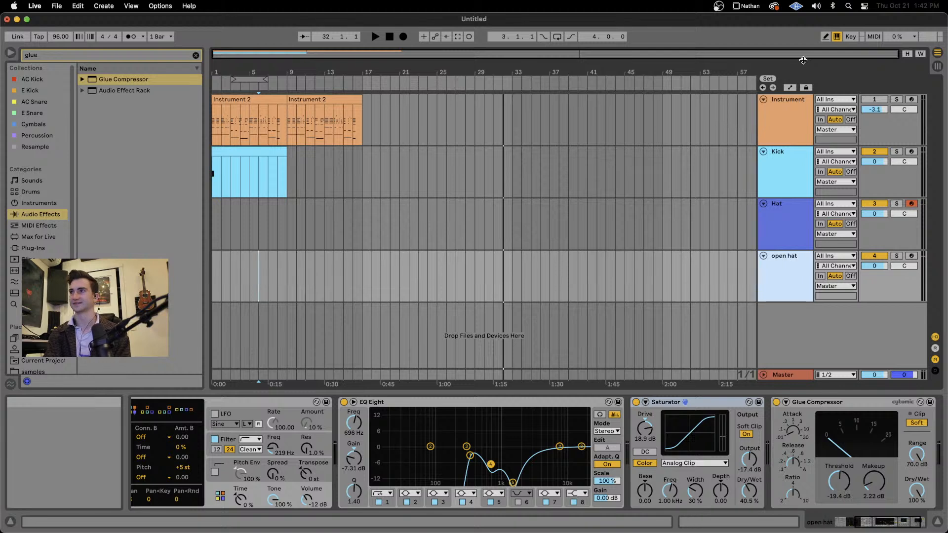
right_click(783, 345)
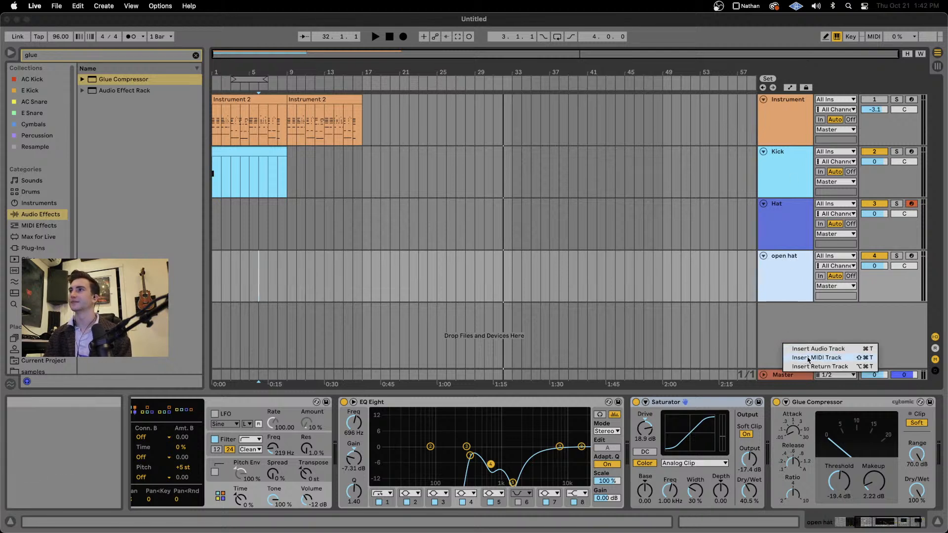
left_click(573, 256)
Search the instruments for "op", add Operator on a new MIDI track below open hat, and unfold the track.
double_click(31, 55)
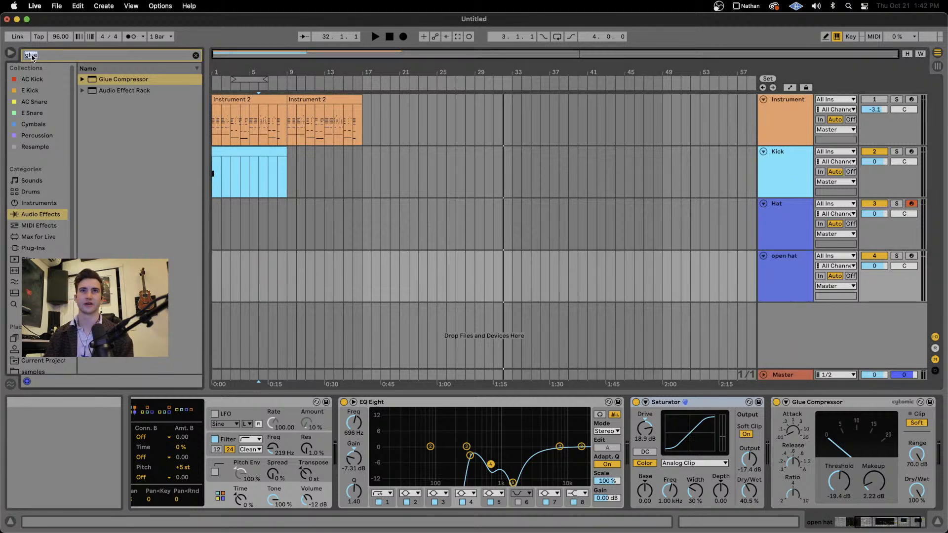
key("BackSpace")
type("op")
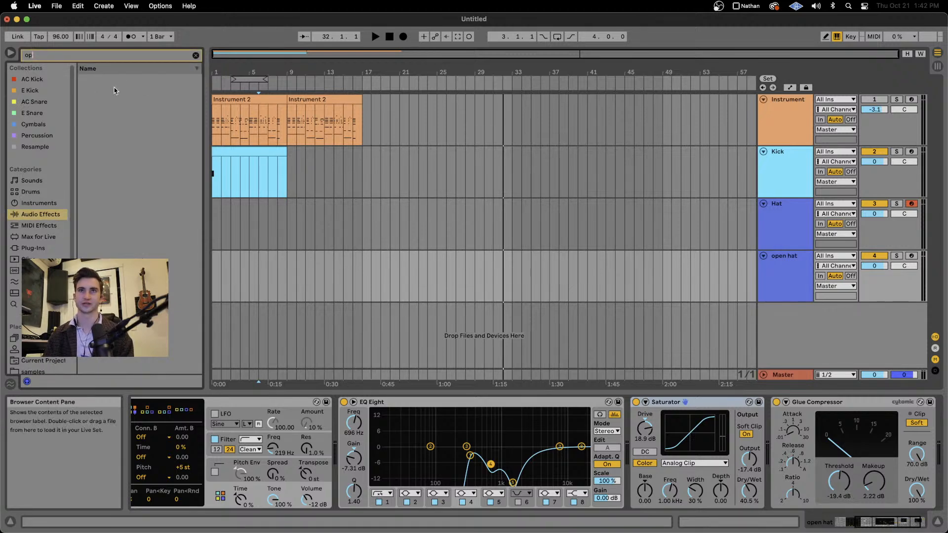
left_click(54, 205)
left_click_drag(112, 112, 444, 312)
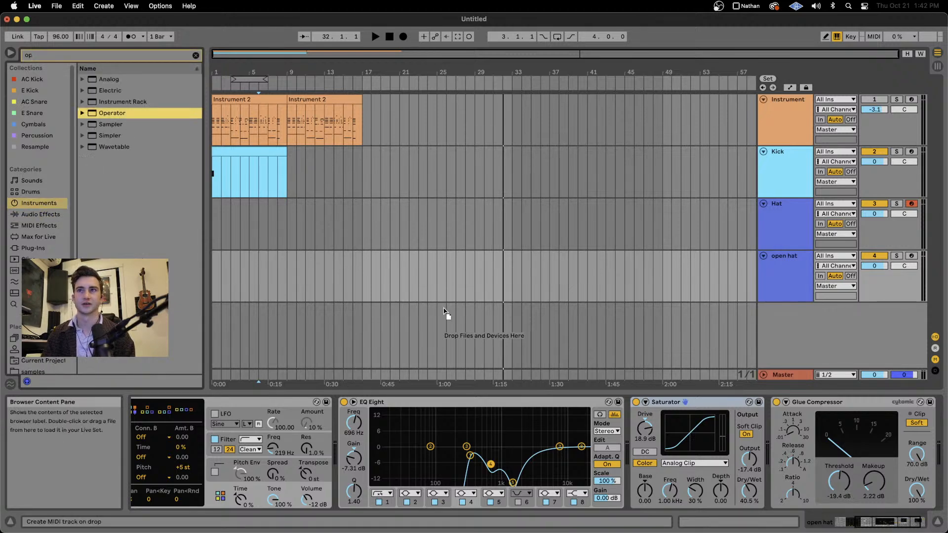
left_click_drag(350, 341, 351, 341)
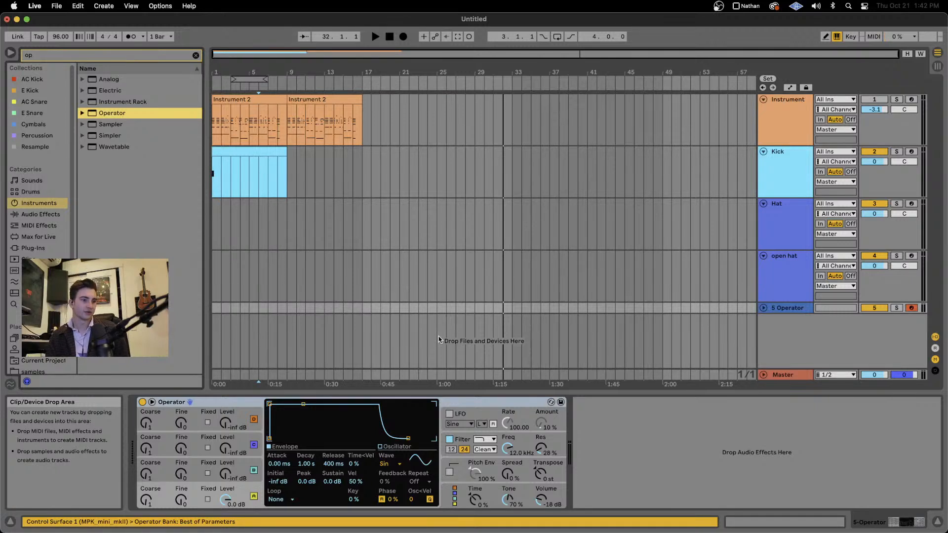
left_click(763, 307)
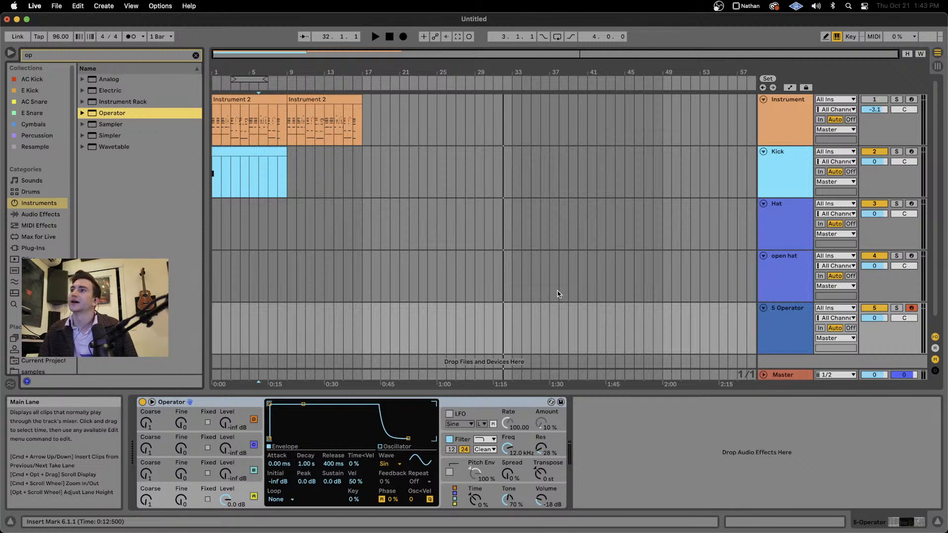
Rename the new Operator track as snare and delete that track.
left_click(776, 327)
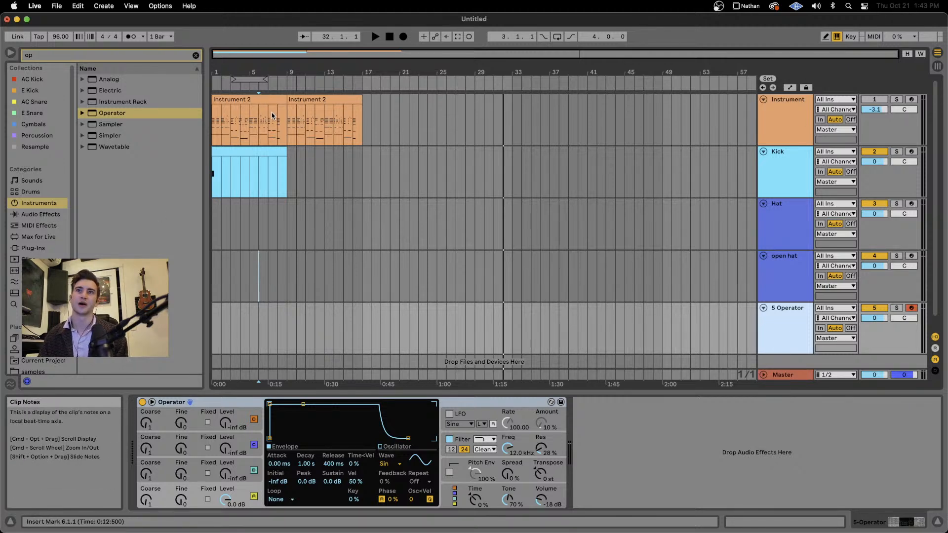
left_click(371, 139)
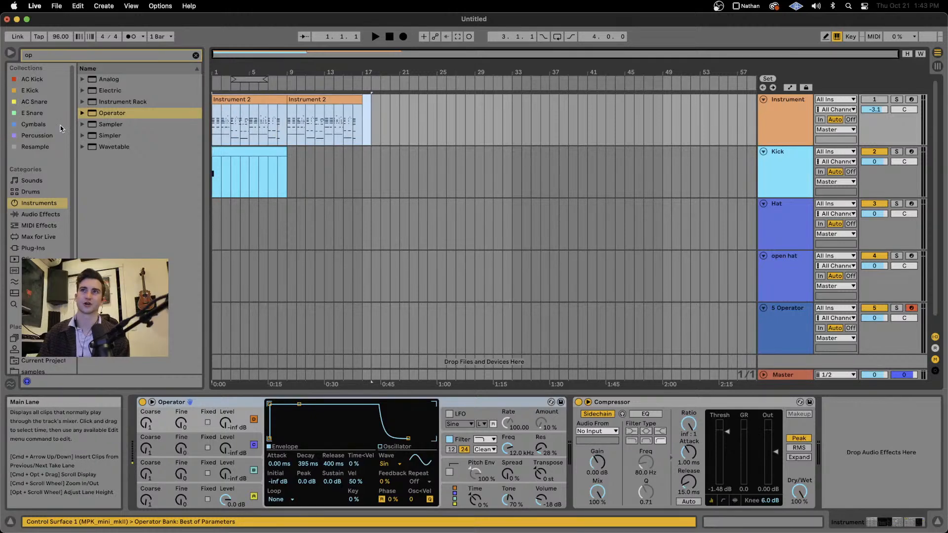
left_click(247, 314)
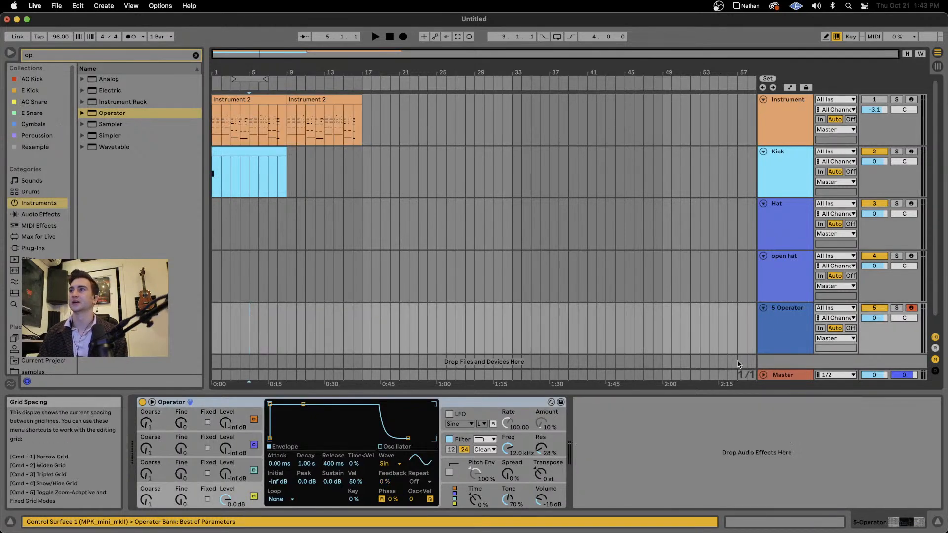
right_click(787, 320)
left_click(829, 99)
type("sn")
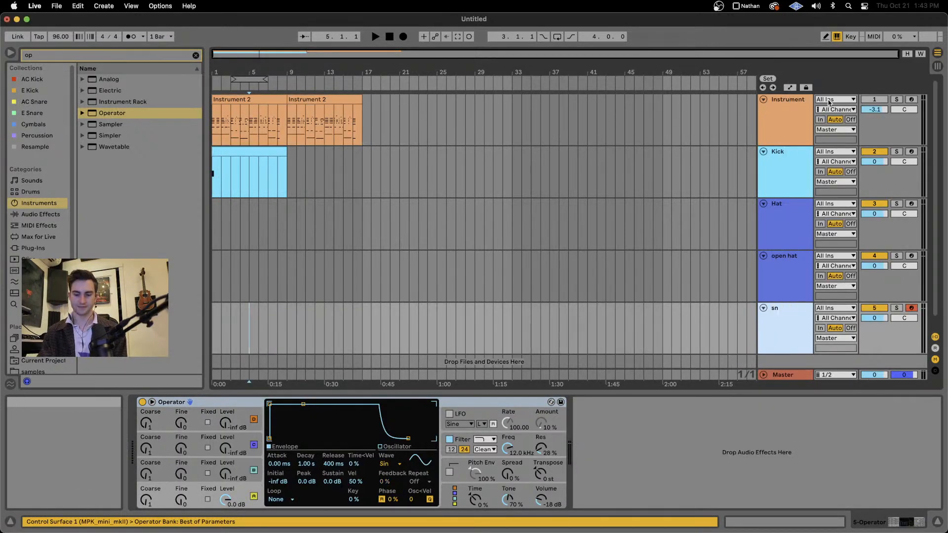
type("are")
key("Return")
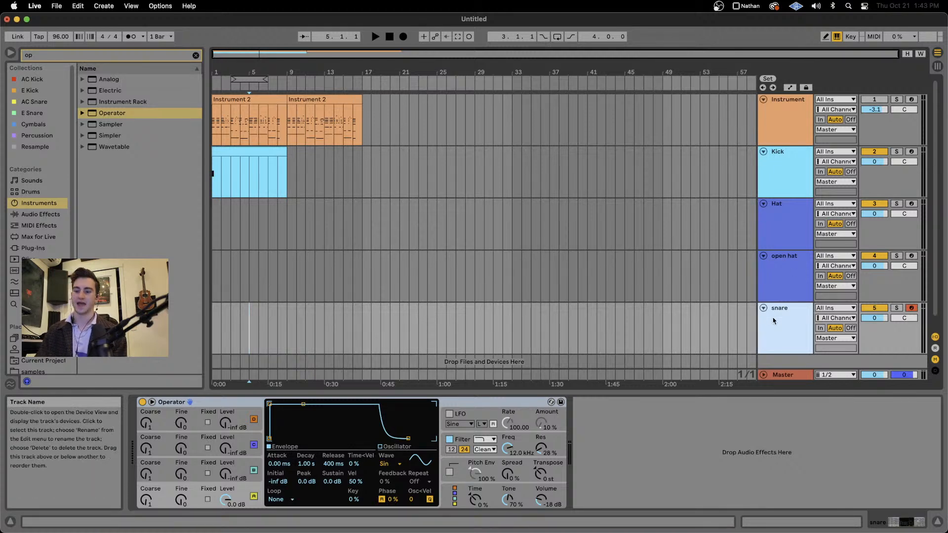
key("Delete")
Duplicate the Kick track and move the duplicate below the open hat track.
left_click(792, 218)
left_click(793, 176)
key("super+d")
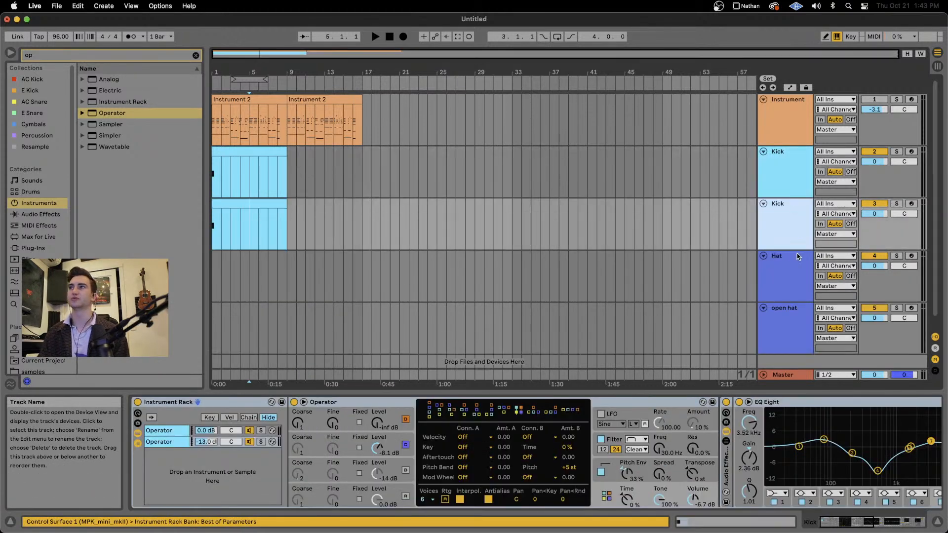
left_click_drag(785, 244, 796, 346)
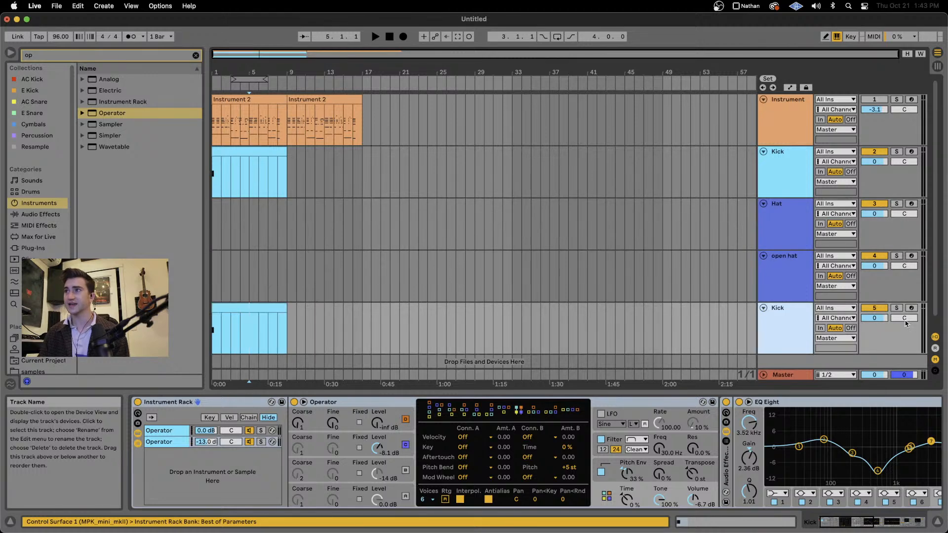
Move the D0 note in the duplicated Kick track's clip to beat 1.2.1 and play it.
double_click(264, 303)
key("Right")
key("Right")
key("Right")
key("Right")
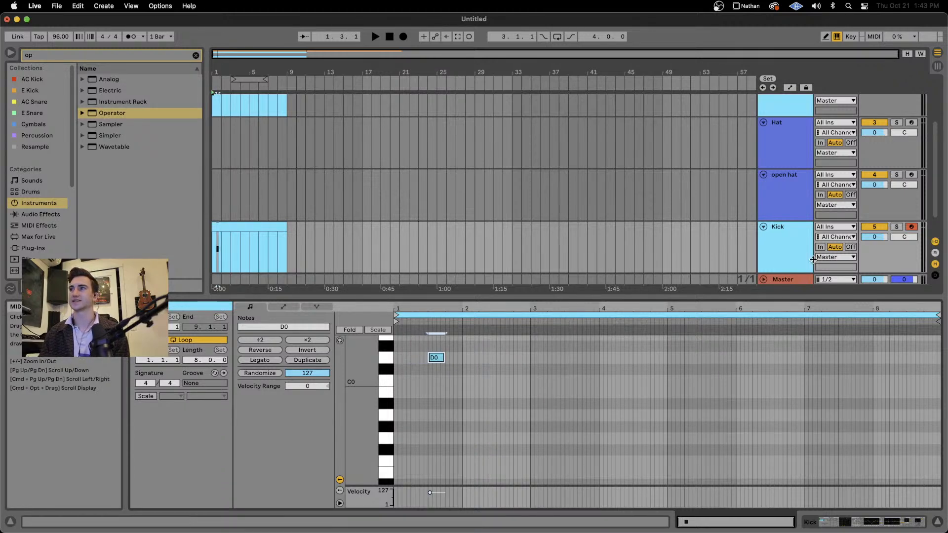
key("shift+Tab")
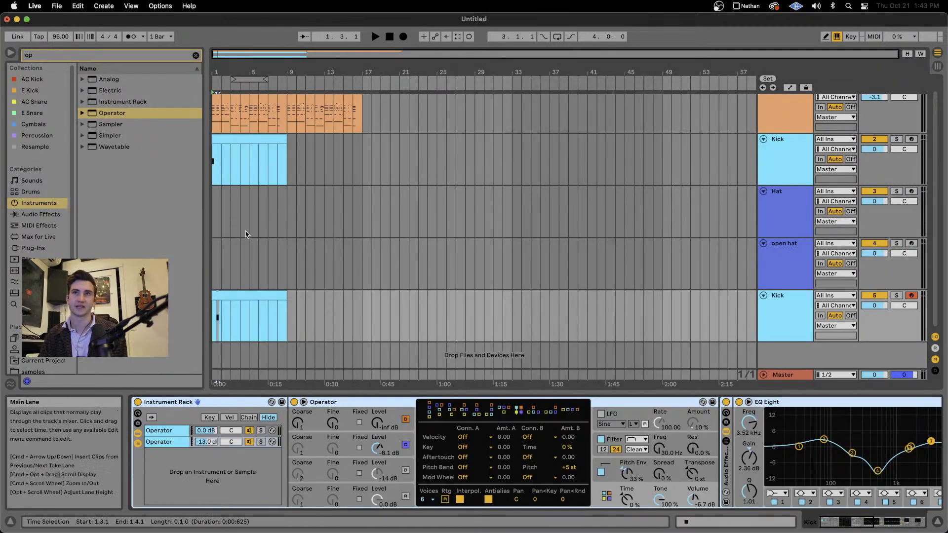
key("shift+Tab")
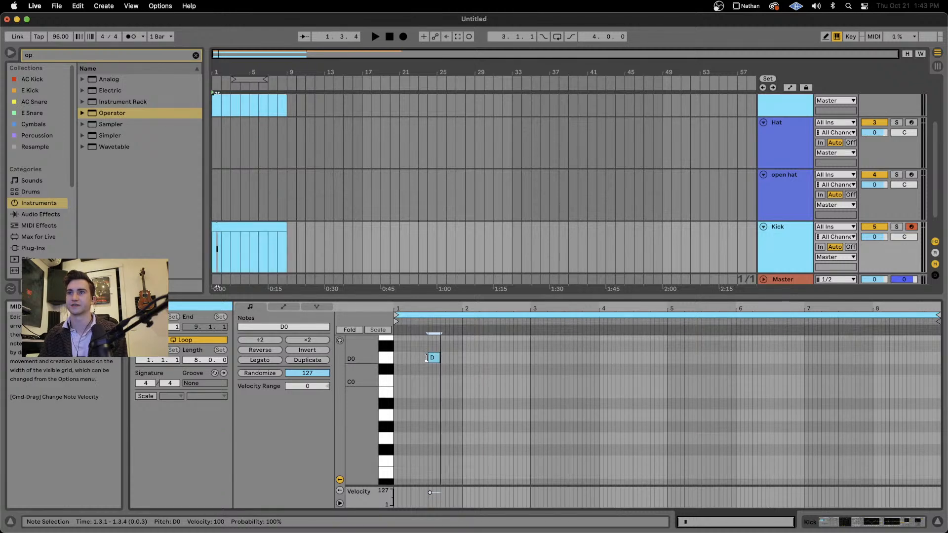
left_click_drag(434, 359, 418, 359)
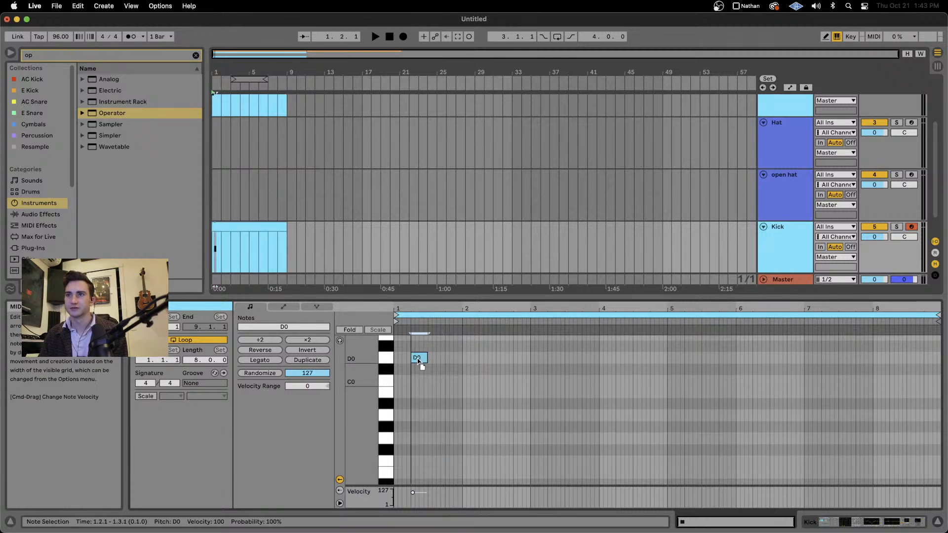
key("space")
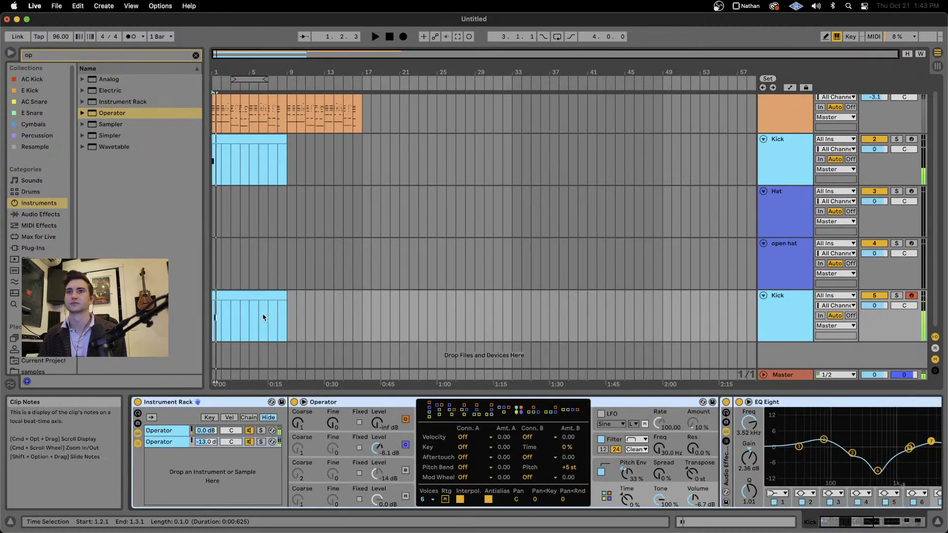
Transpose the duplicated Kick clip's note up two octaves to D2 and play it.
scroll(265, 317, "up", 4)
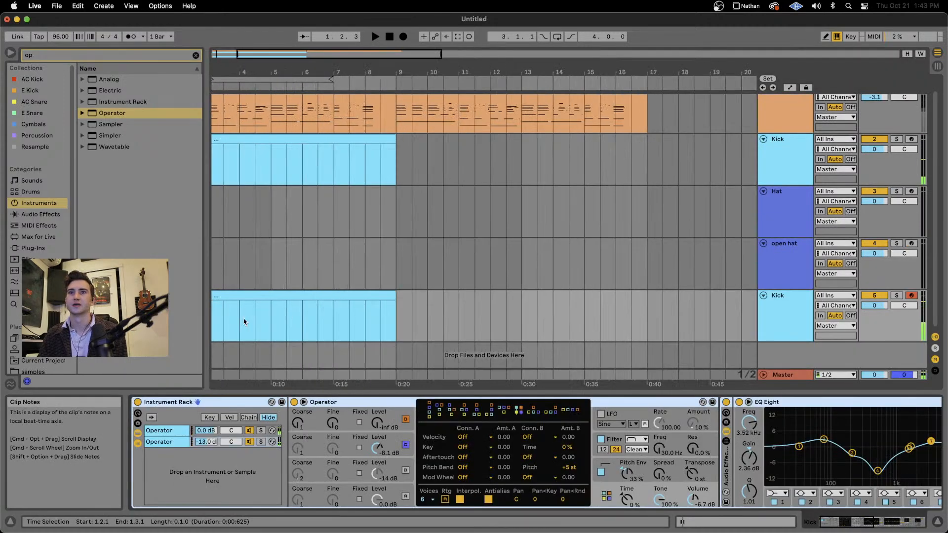
double_click(228, 296)
left_click_drag(541, 424, 420, 273)
key("shift+Up")
key("shift+Up")
key("space")
key("space")
left_click_drag(220, 249, 241, 249)
scroll(241, 249, "up", 3)
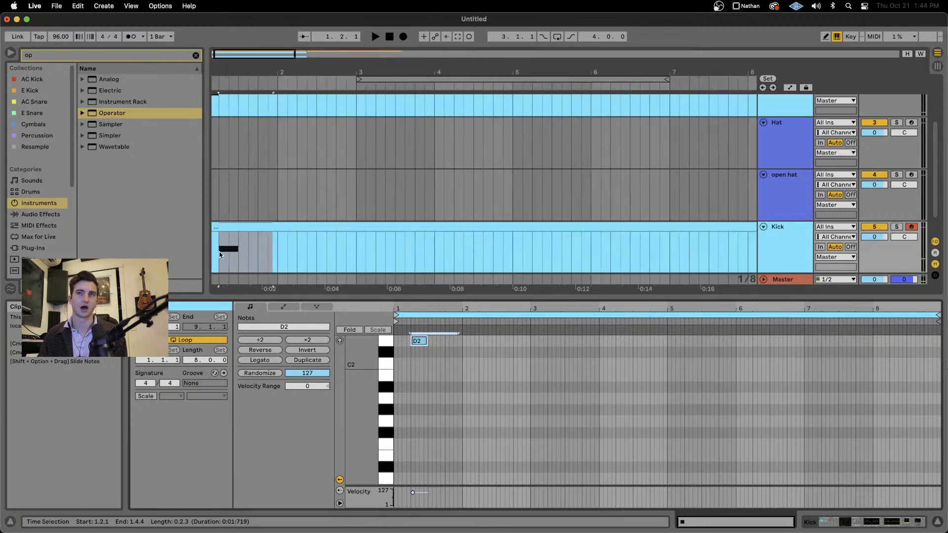
left_click(246, 254)
key("space")
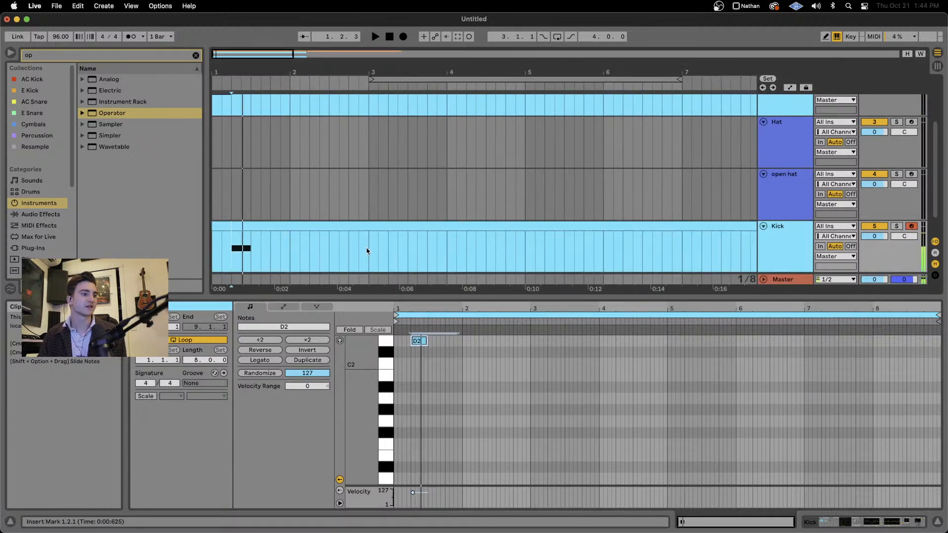
Show the duplicated Kick track's devices, then select its note from 1.2.1 to 1.3.1 and play it.
double_click(787, 244)
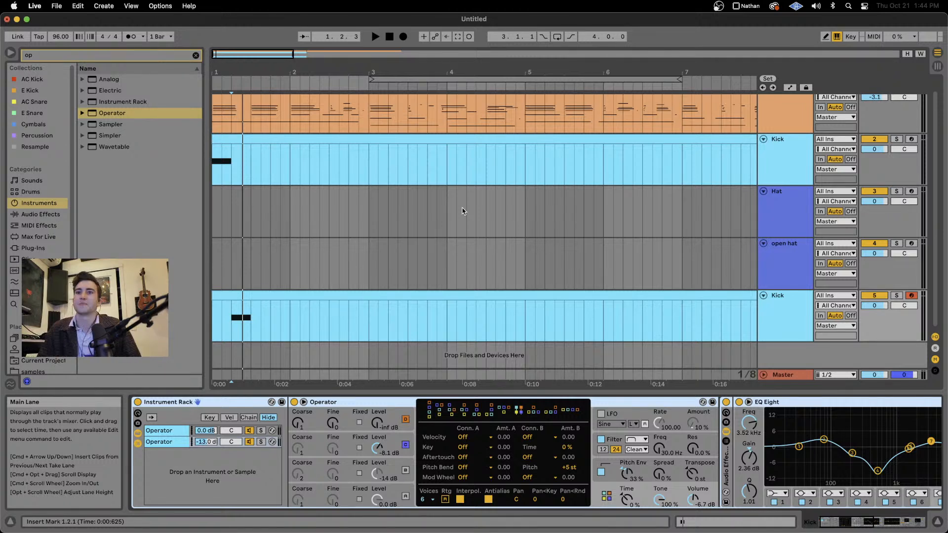
left_click_drag(232, 174, 191, 172)
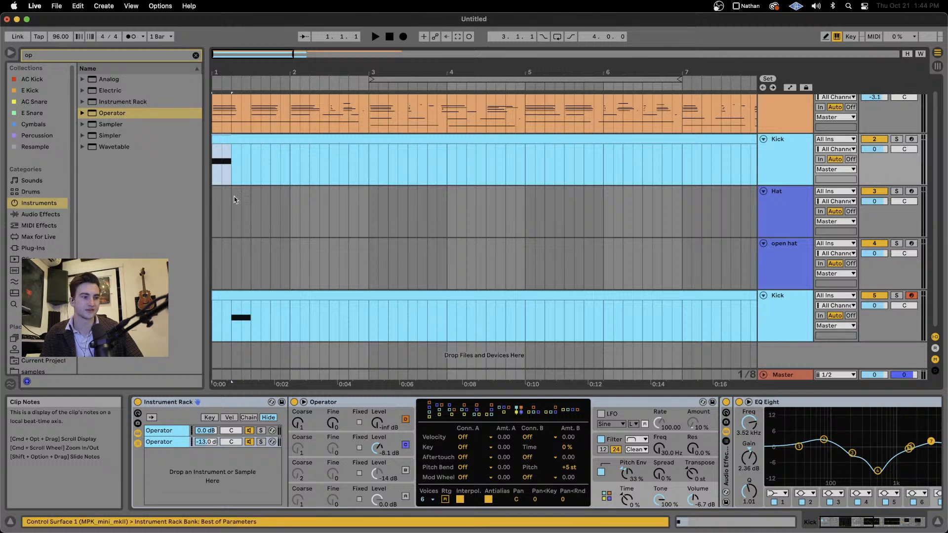
left_click_drag(232, 318, 250, 296)
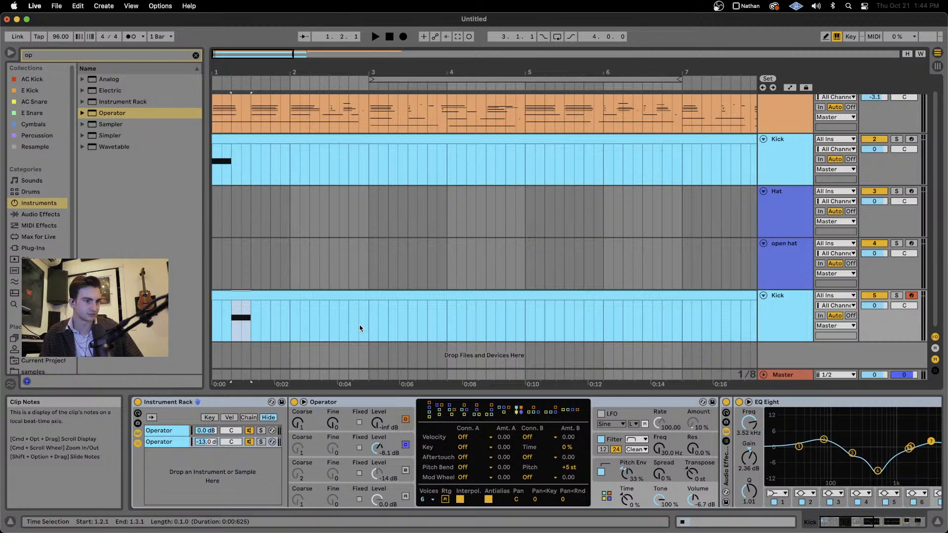
key("space")
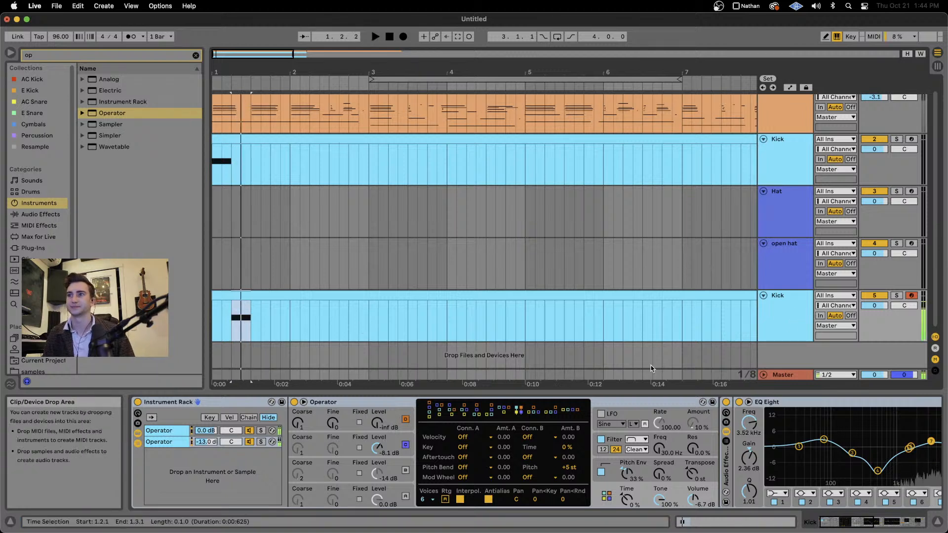
Solo each Operator chain of the duplicated track's Instrument Rack in turn, then listen to both chains together.
left_click(261, 443)
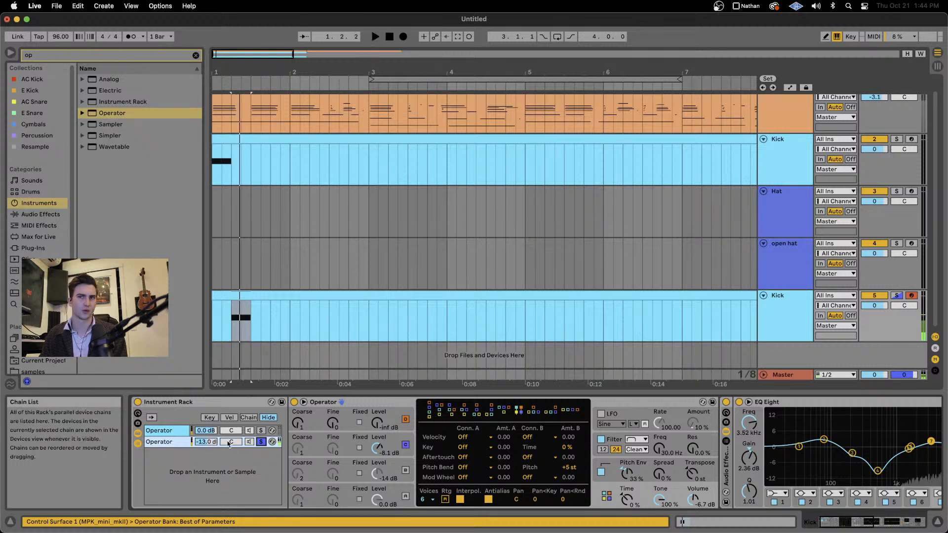
left_click(261, 430)
key("space")
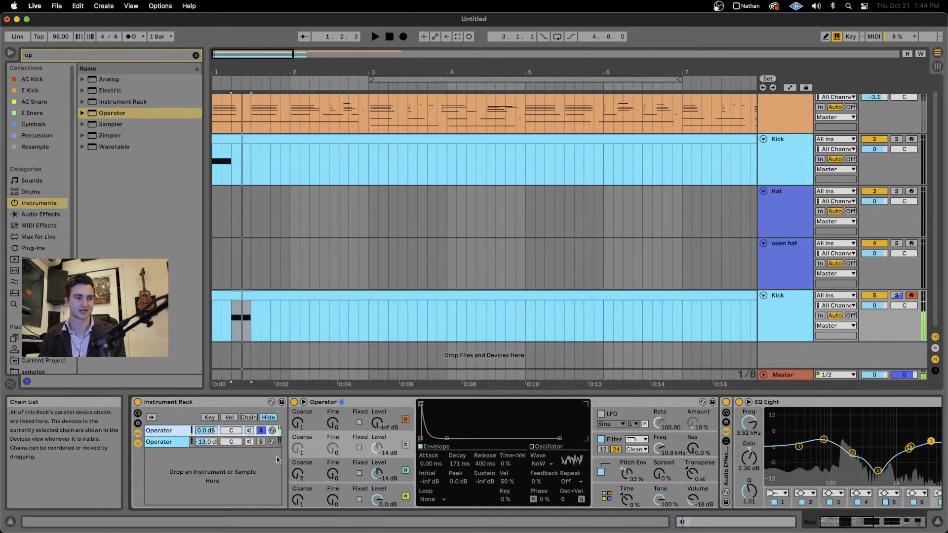
key("space")
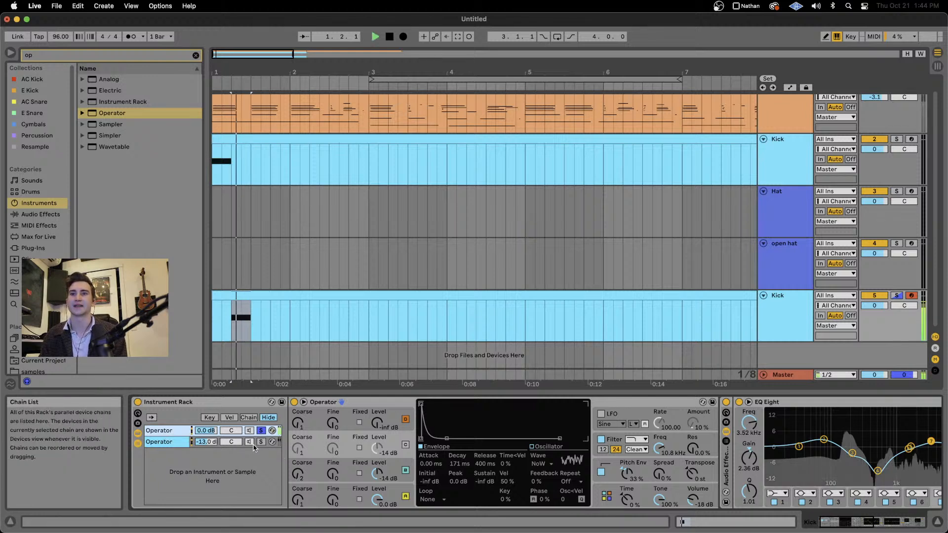
left_click(260, 431)
key("space")
key("space")
key("space")
key("space")
key("space")
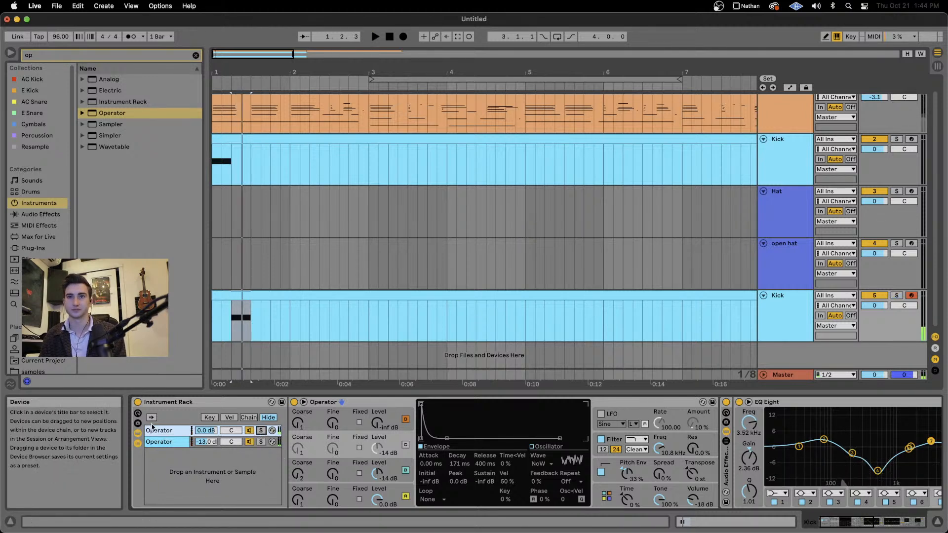
Delete the first EQ Eight from the duplicated Kick track and raise the Saturator's output to about -2.53 dB.
scroll(510, 478, "right", 3)
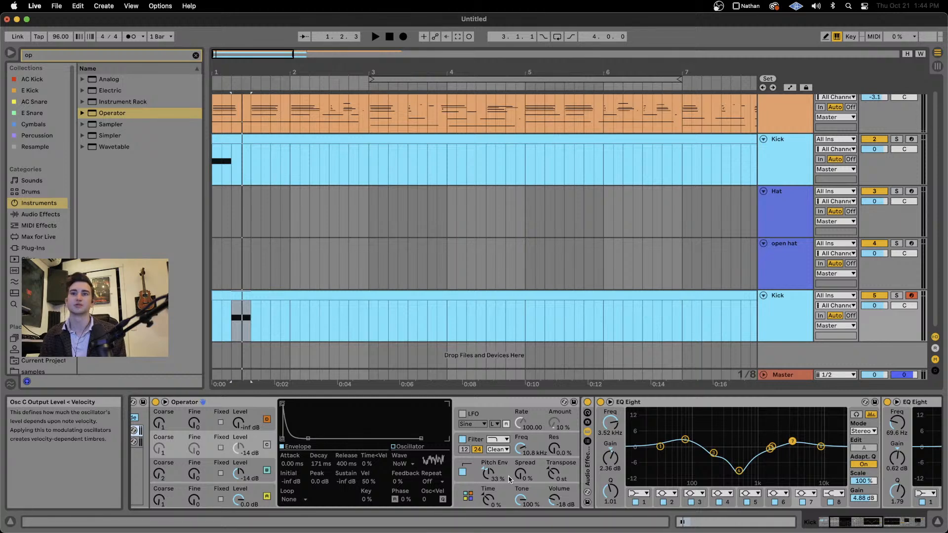
scroll(386, 476, "left", 3)
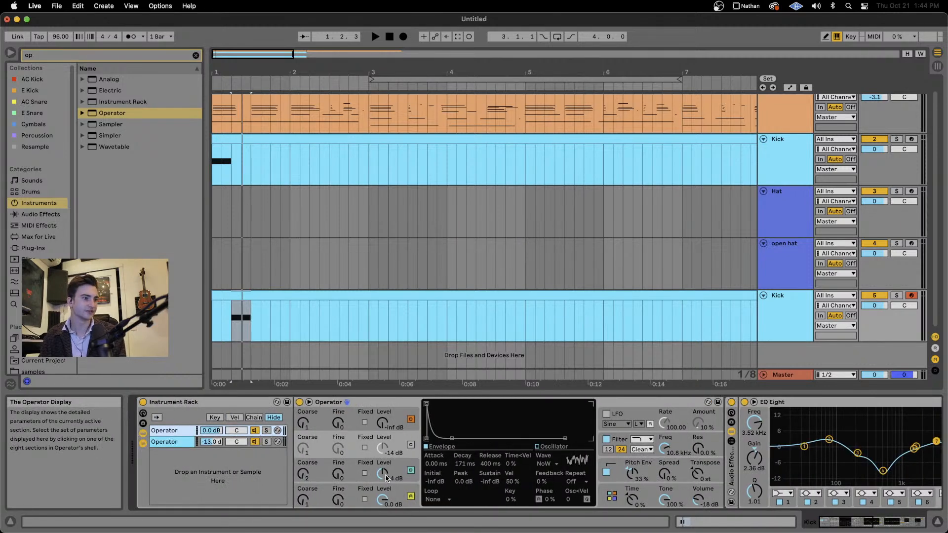
scroll(387, 478, "right", 10)
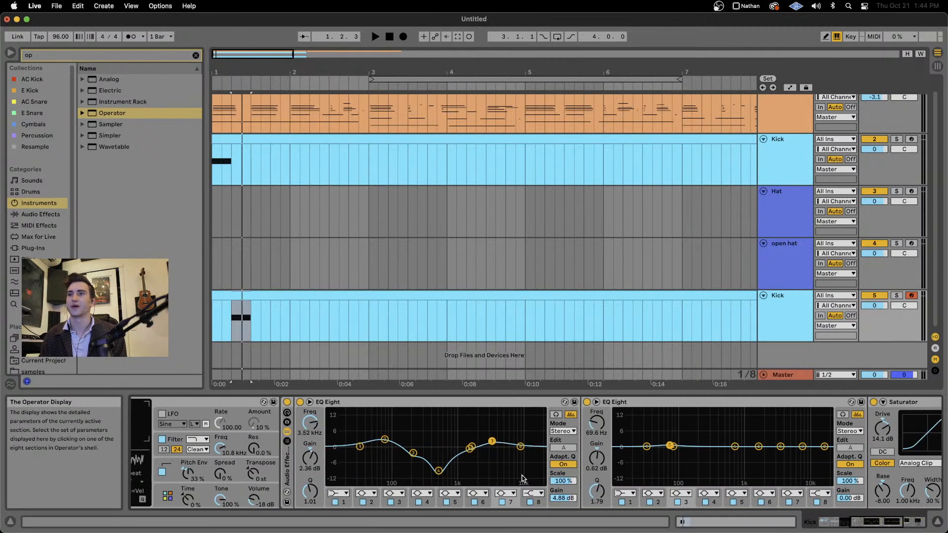
left_click(464, 403)
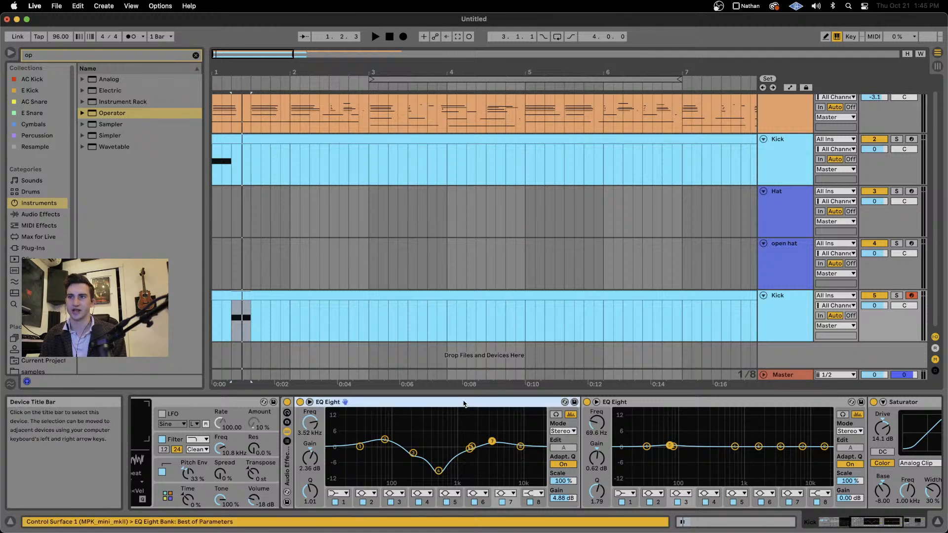
key("Delete")
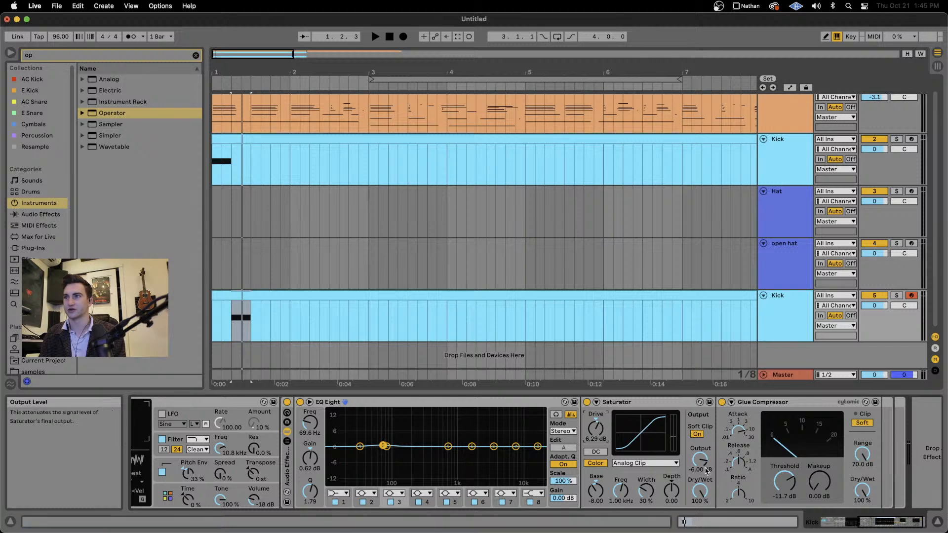
left_click_drag(700, 460, 700, 451)
key("z")
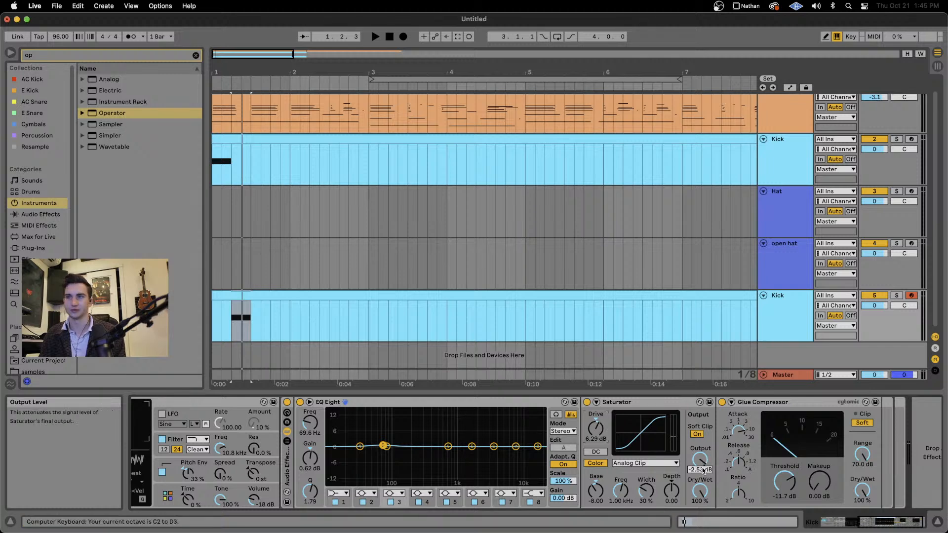
Review the duplicated track's device chain and listen to its note several times.
scroll(277, 447, "left", 10)
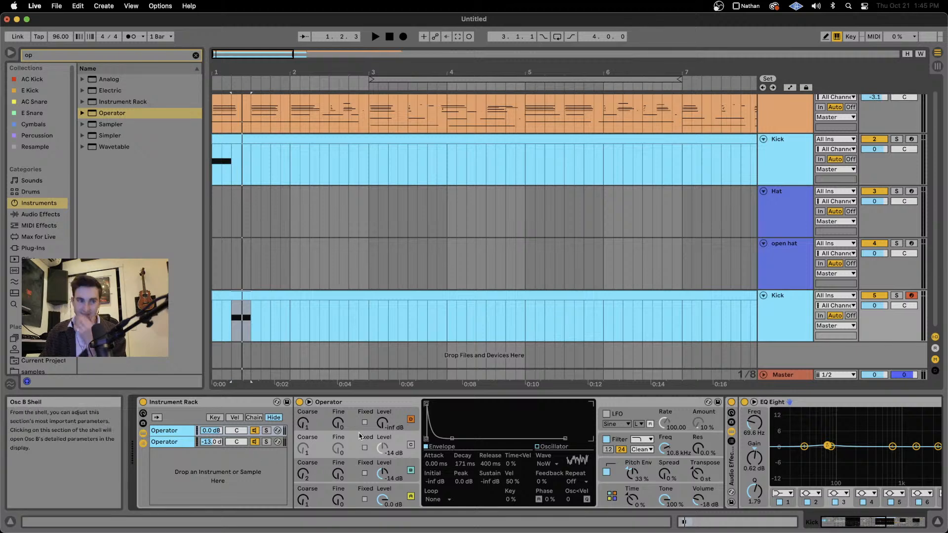
scroll(567, 451, "right", 10)
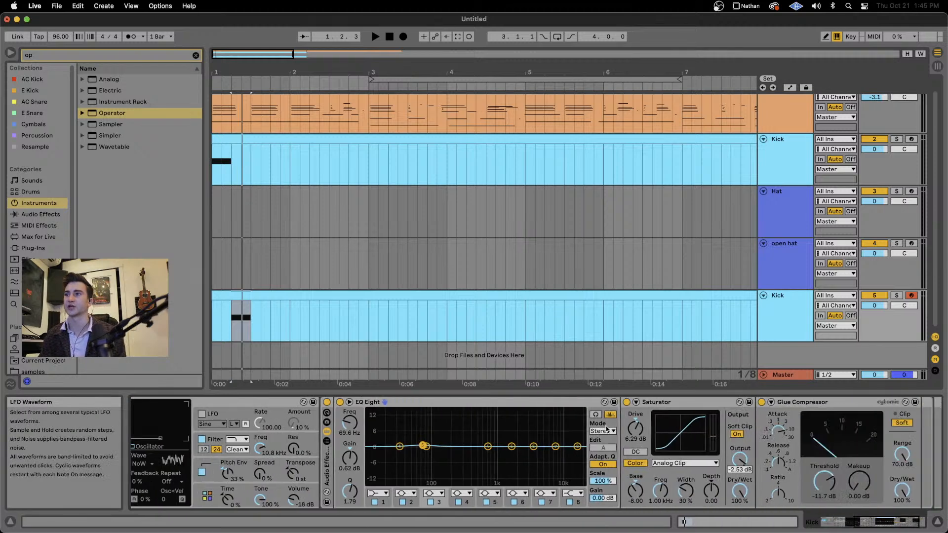
scroll(565, 447, "left", 10)
key("space")
key("space")
key("space")
key("space")
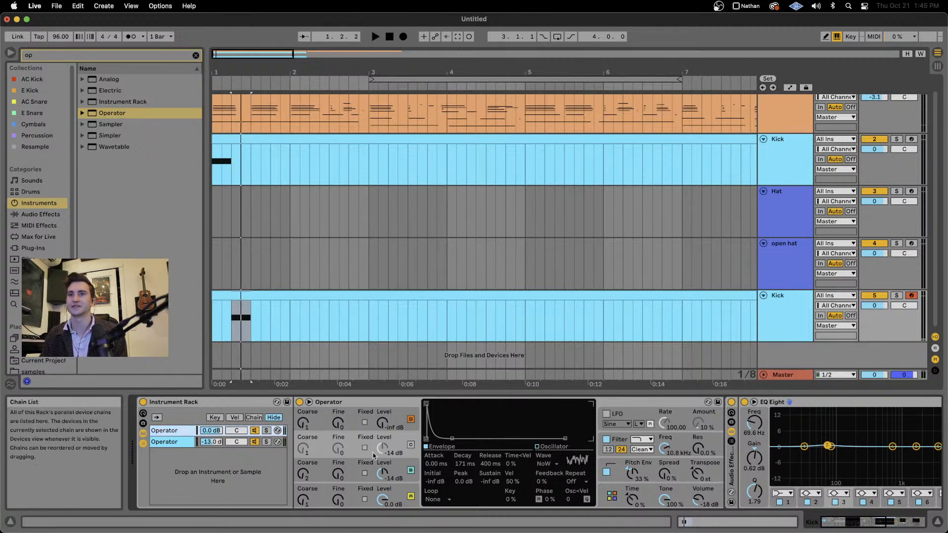
Turn on oscillator C in the first chain's Operator, with its level at about -5.7 dB and its decay at 1.47 s.
key("space")
mouse_move(373, 455)
left_mouse_down()
mouse_move(376, 436)
mouse_move(384, 455)
left_mouse_up()
key("space")
key("space")
key("space")
key("space")
left_click_drag(452, 438, 462, 438)
key("space")
key("space")
key("space")
key("space")
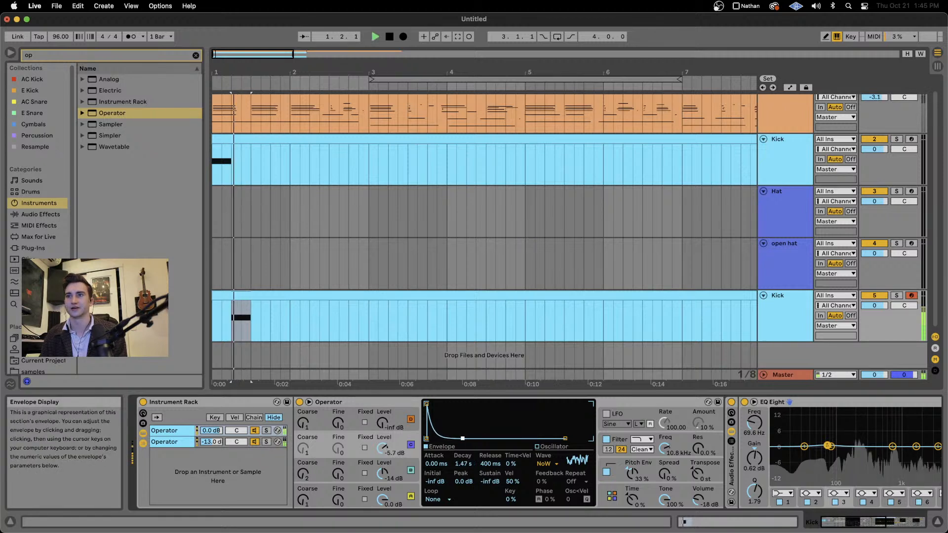
Replay the note and lower oscillator C's level to about -10 dB.
key("space")
key("space")
key("space")
key("space")
key("space")
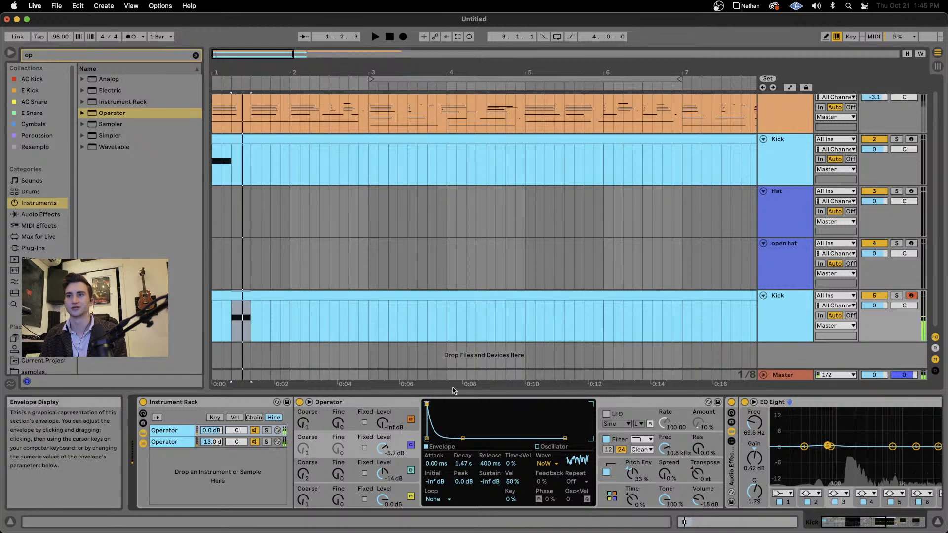
key("space")
left_click_drag(382, 447, 384, 454)
key("space")
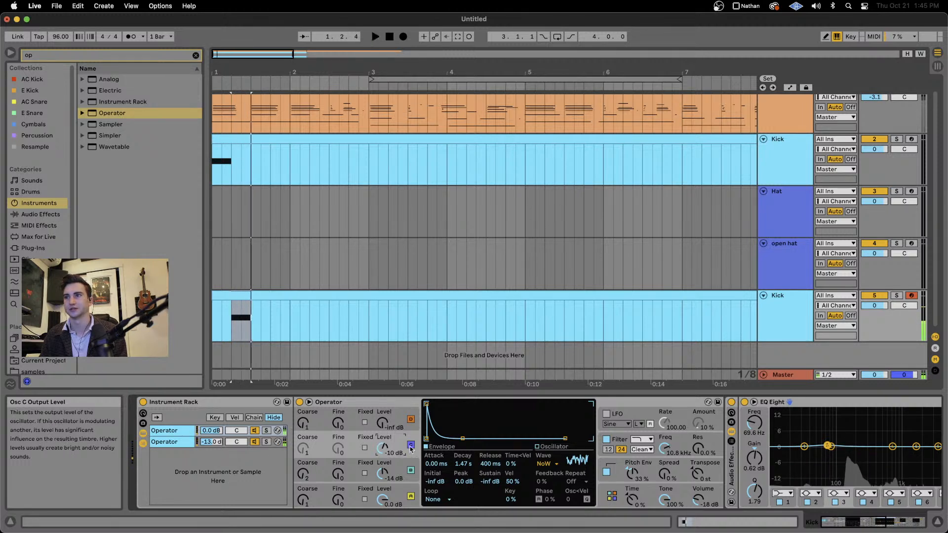
Compare the Operator's sound with and without its filter, set the filter frequency to 18.5 kHz, and leave the filter off.
left_click(605, 440)
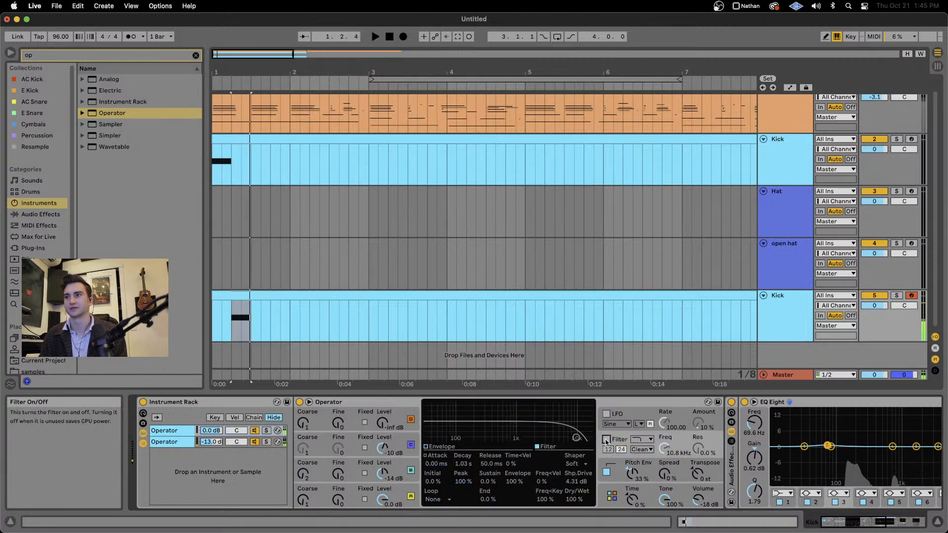
left_click(606, 440)
key("space")
left_click_drag(663, 448, 664, 484)
key("space")
double_click(663, 447)
key("space")
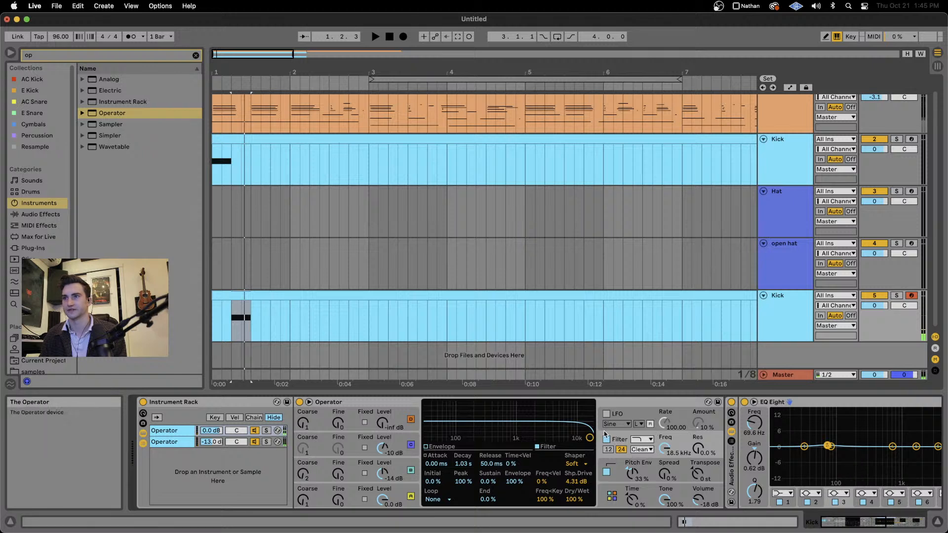
left_click(606, 439)
key("space")
Shorten oscillator C's decay to about 351 ms and set its level to -7.0 dB while listening.
left_click(404, 440)
left_click_drag(463, 438, 456, 438)
key("space")
key("space")
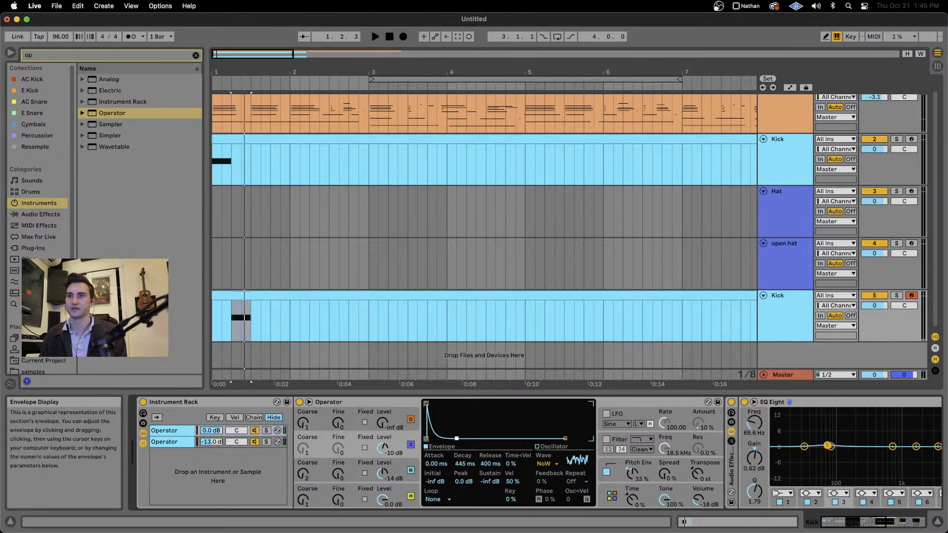
left_click_drag(383, 454, 382, 452)
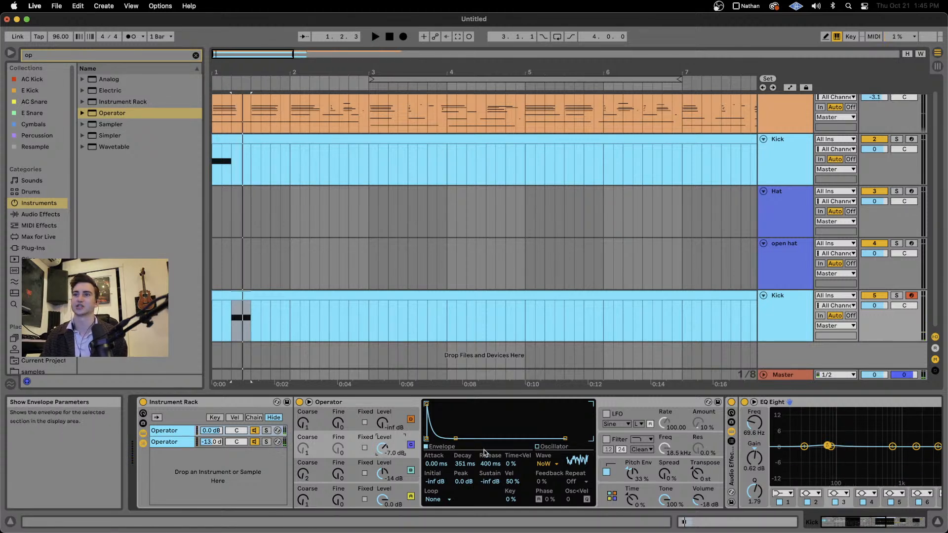
Set oscillator B's level to about -13 dB while listening, and show oscillator A's settings.
left_click(410, 471)
key("space")
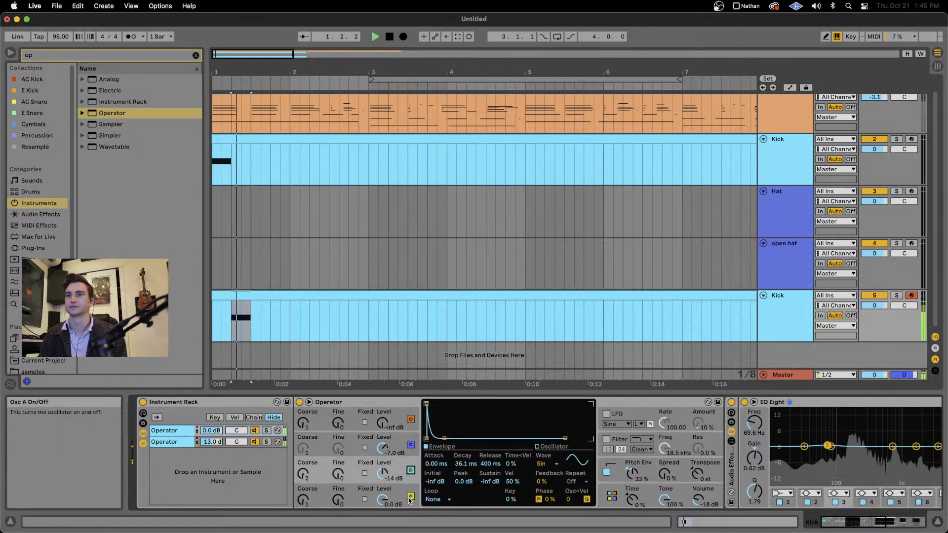
left_click_drag(383, 474, 384, 478)
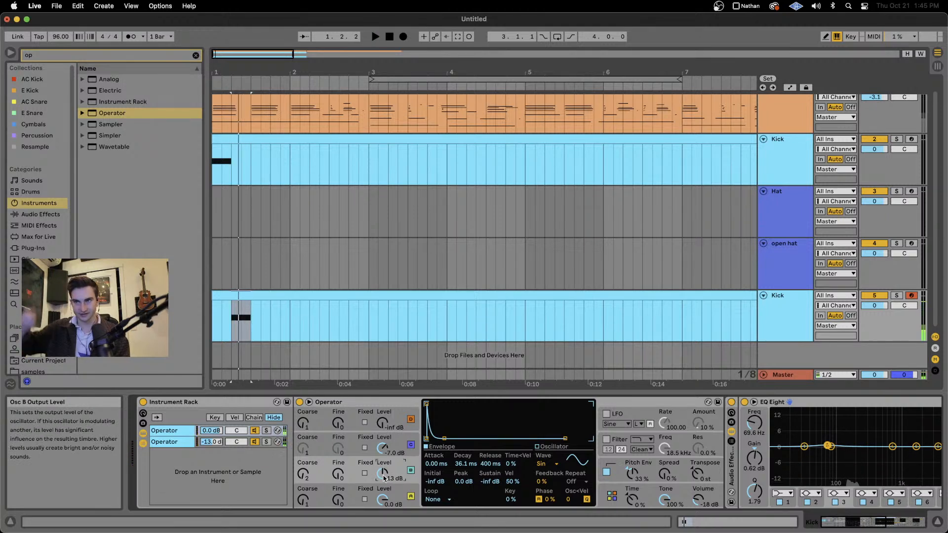
left_click(390, 487)
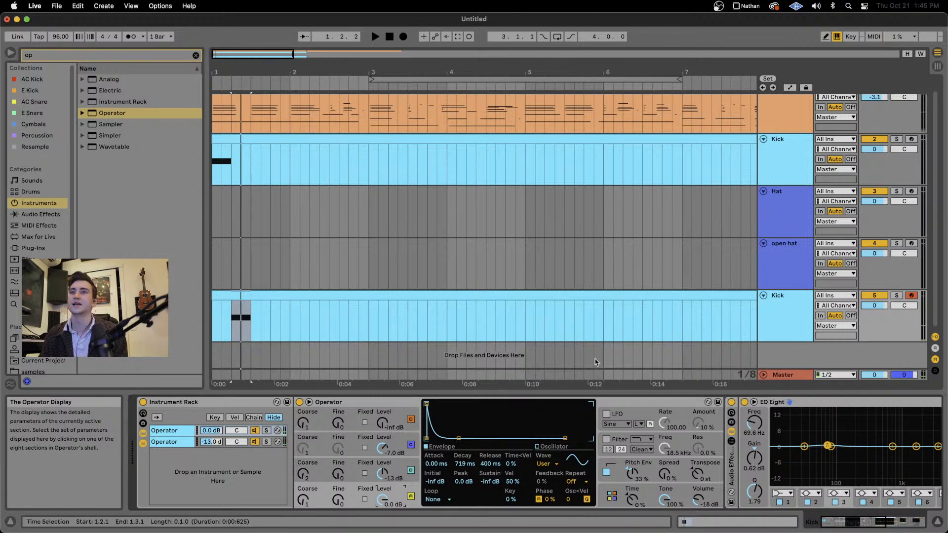
Raise the Saturator's drive to about 21 dB while listening to the duplicated kick's sound.
scroll(550, 478, "right", 10)
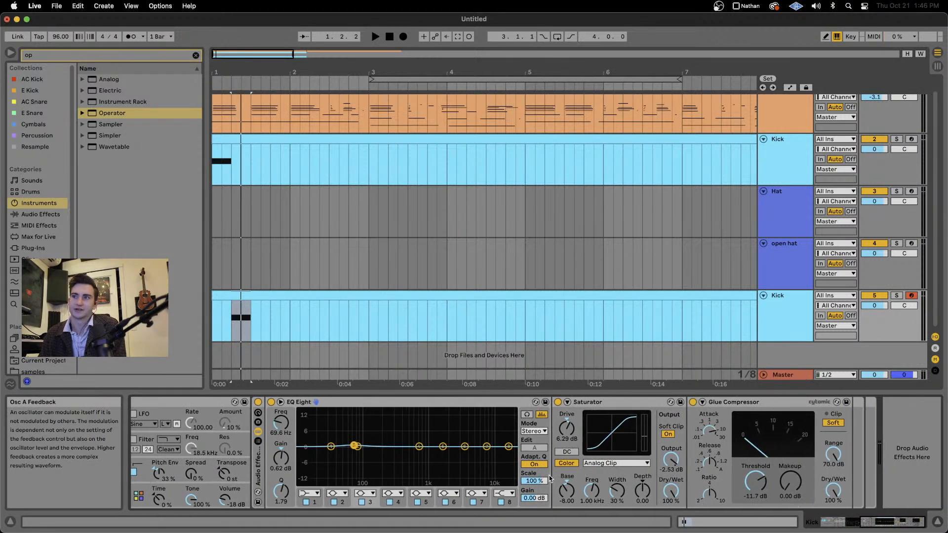
key("space")
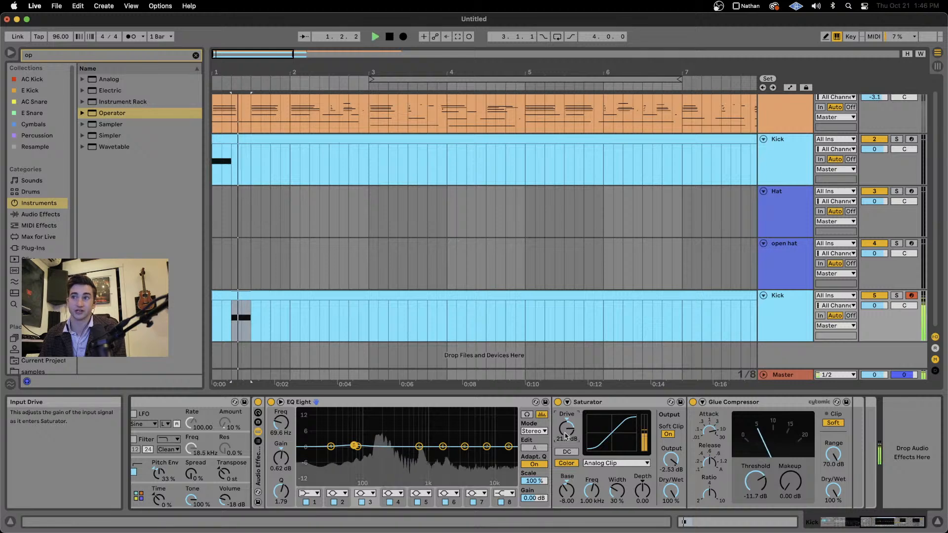
key("space")
Shorten oscillator A's decay in the tonal Operator to about 351 ms while listening.
scroll(566, 436, "left", 10)
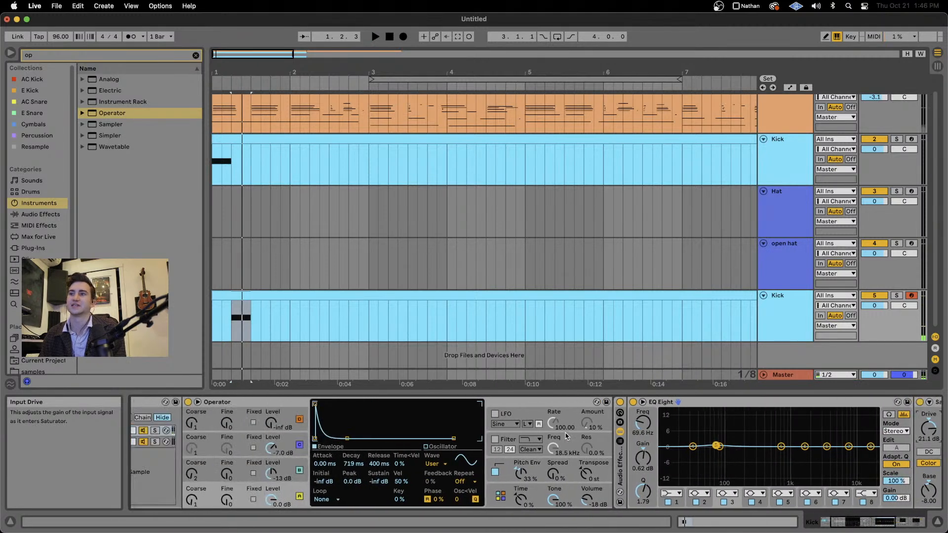
scroll(565, 435, "left", 5)
key("space")
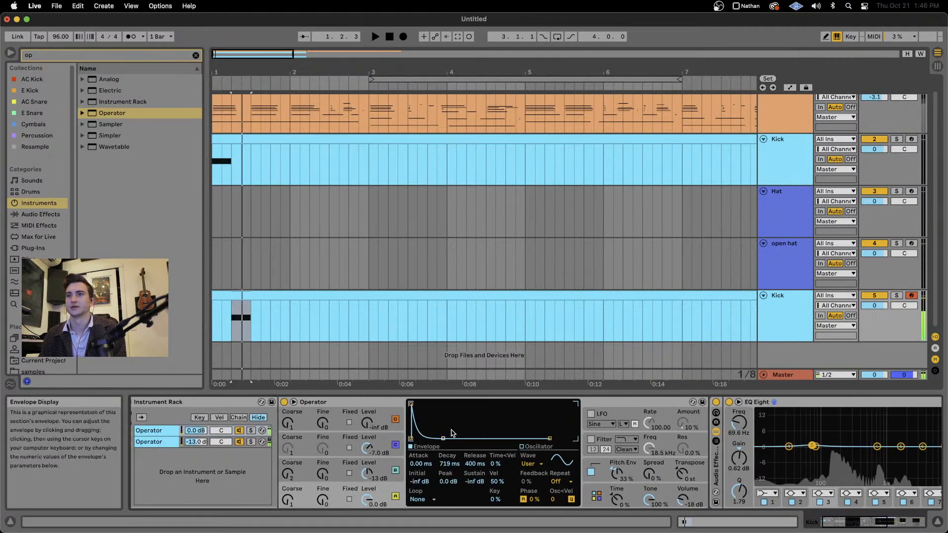
left_click_drag(453, 434, 440, 439)
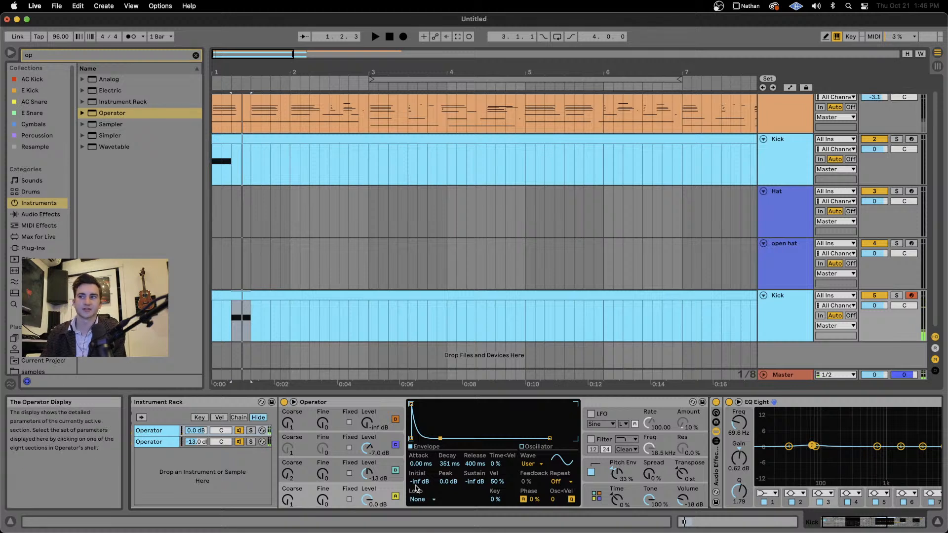
Switch oscillator A to a fixed frequency and audition the sound.
left_click(349, 499)
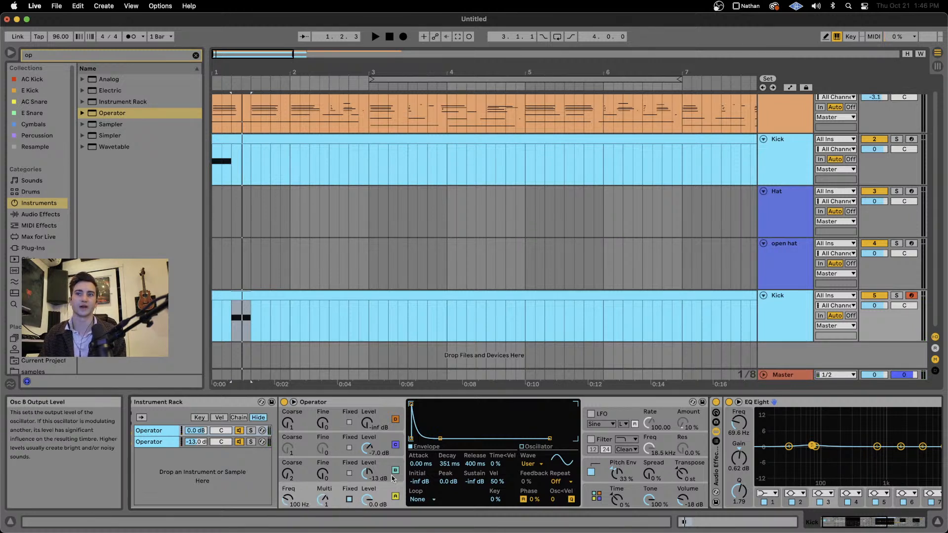
key("space")
key("space")
key("space")
key("space")
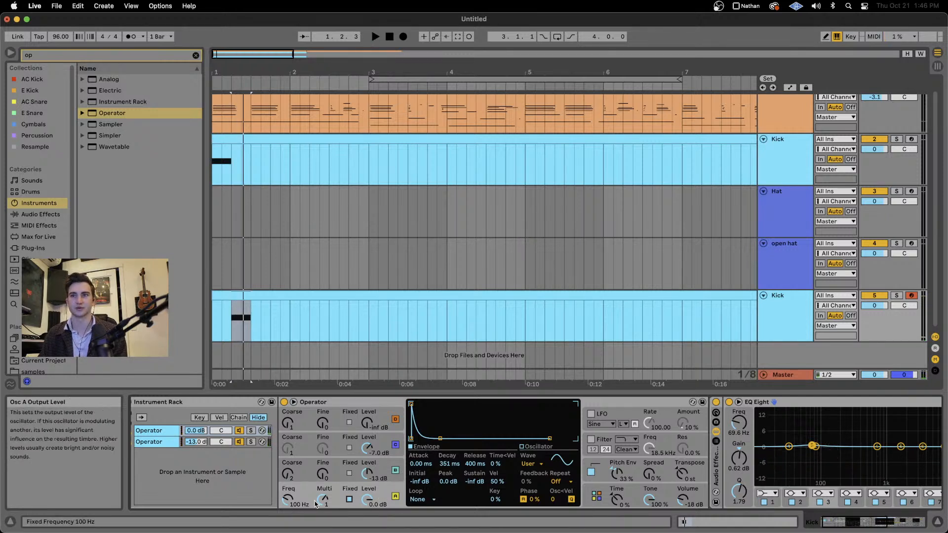
Lower oscillator A's fixed frequency to about 68 Hz and replay the note to judge the pitch.
left_click_drag(287, 500, 290, 509)
key("space")
key("space")
key("space")
key("space")
key("space")
key("space")
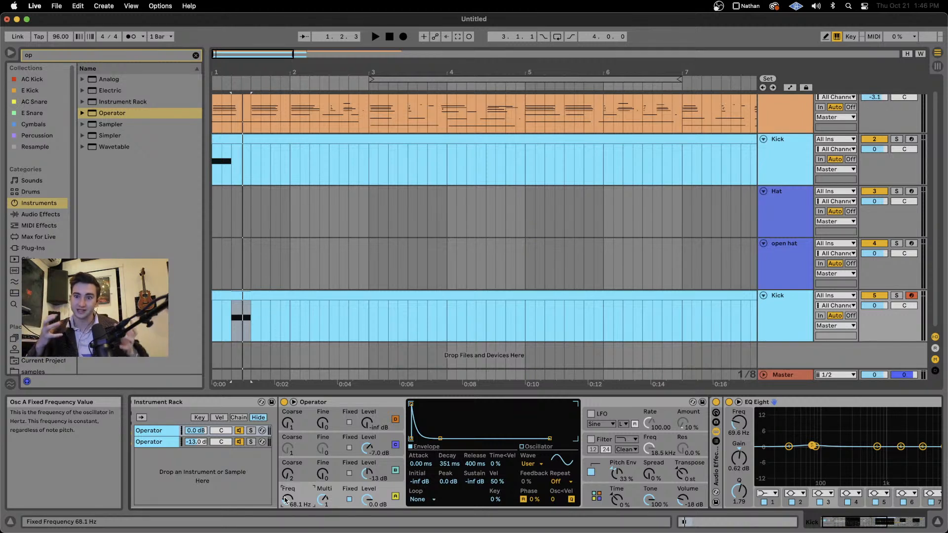
key("space")
key("space")
key("space")
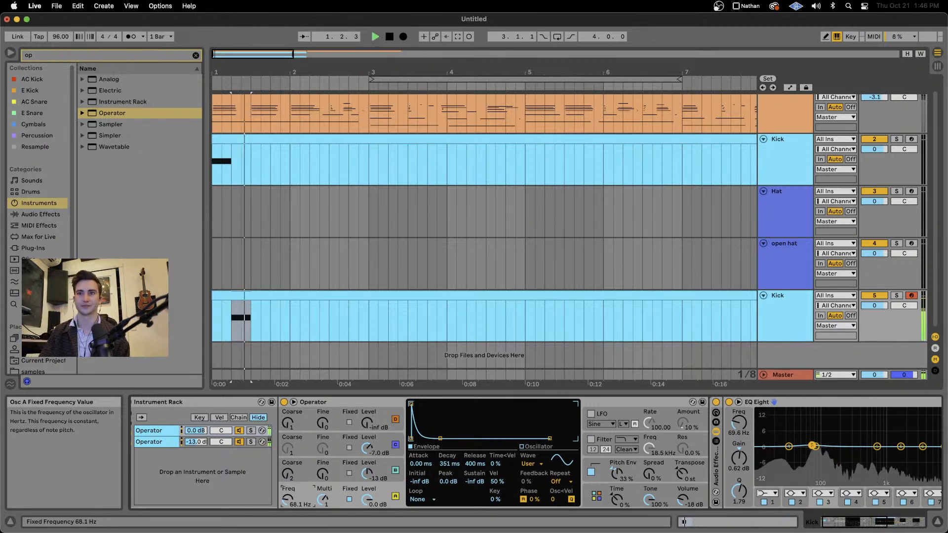
key("space")
key("space")
Lower oscillator A's fixed frequency further to about 60.6 Hz while repeatedly auditioning the note.
left_click_drag(285, 499, 285, 503)
key("space")
key("space")
key("space")
key("space")
key("space")
key("space")
key("space")
key("space")
key("space")
key("space")
key("space")
key("space")
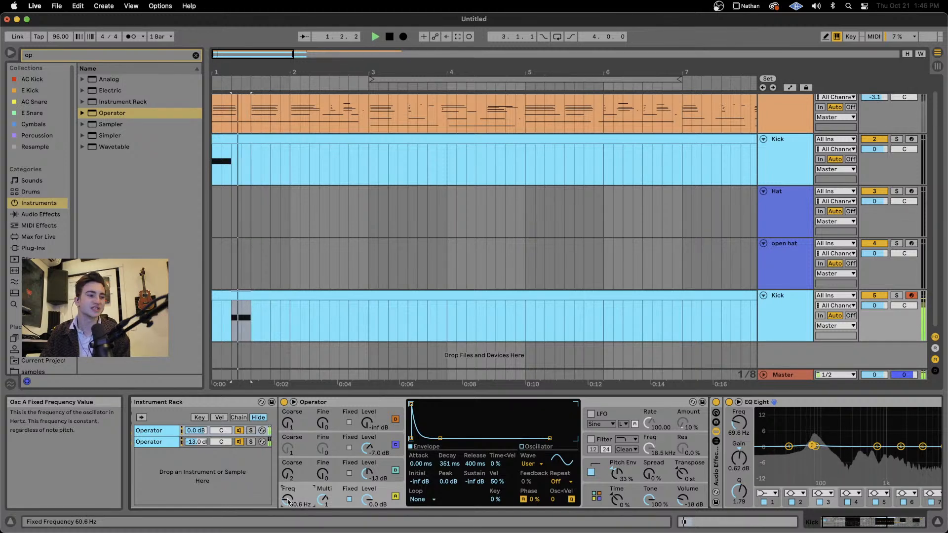
key("space")
key("space")
key("space")
Set oscillator B's level to about -18 dB while listening.
left_click(362, 464)
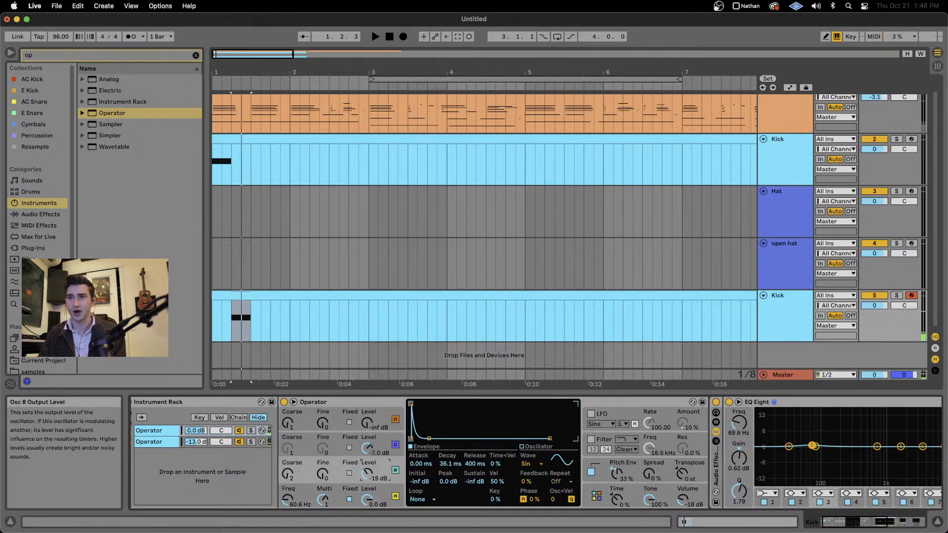
key("space")
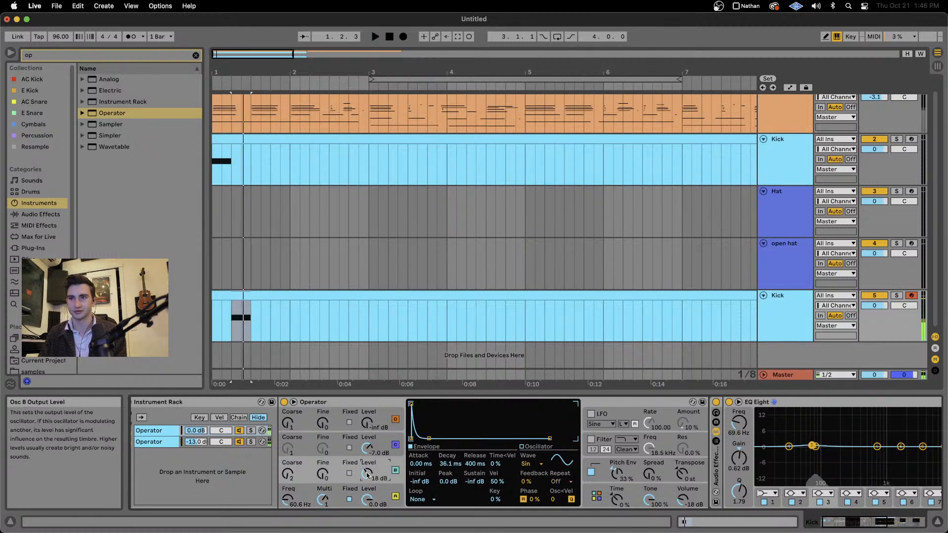
key("space")
key("space")
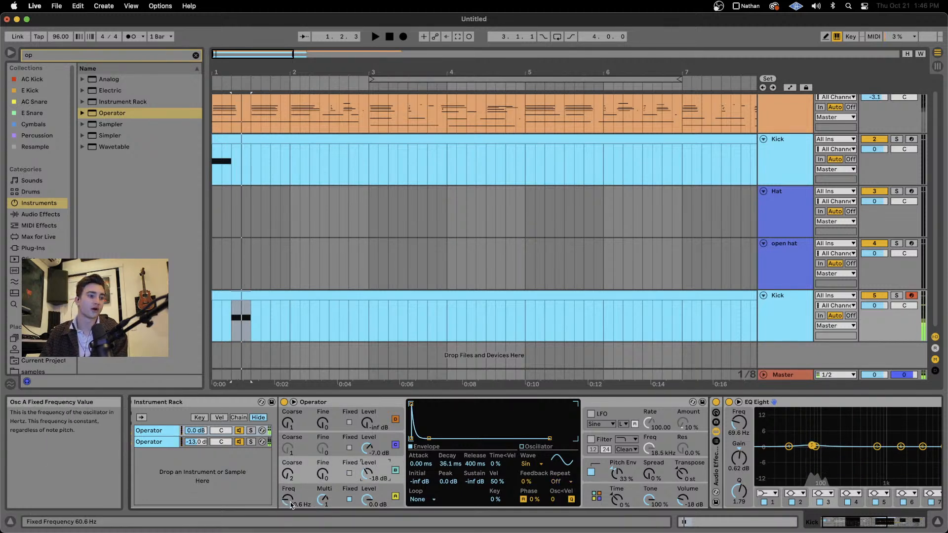
Raise oscillator A's fixed frequency to about 125 Hz and shorten its decay to about 106 ms while listening.
left_click(292, 505)
left_click_drag(286, 501, 286, 486)
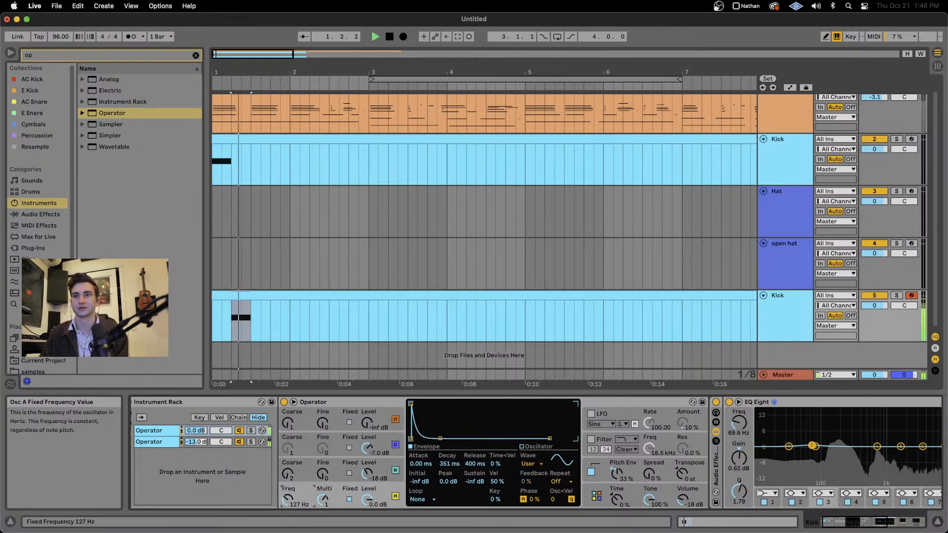
key("space")
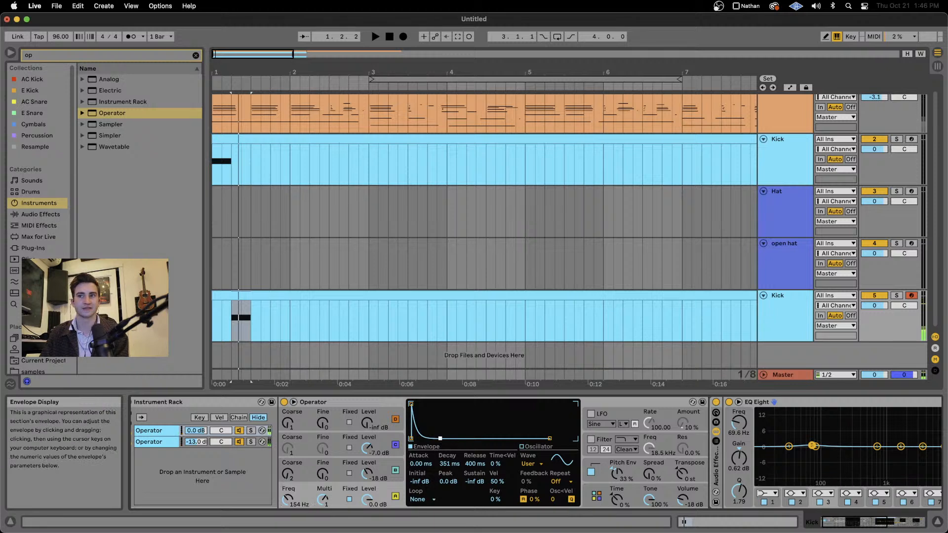
key("space")
left_click_drag(439, 438, 428, 438)
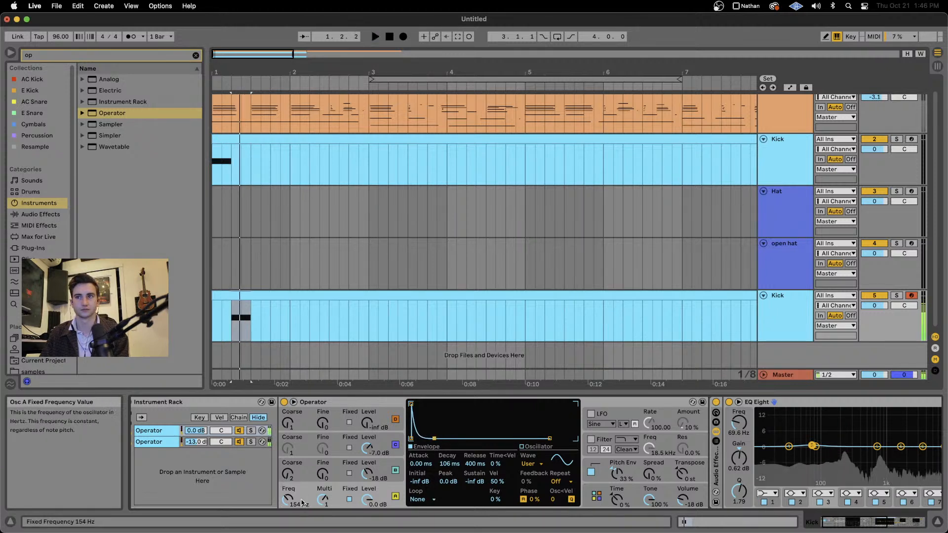
left_click_drag(286, 500, 287, 509)
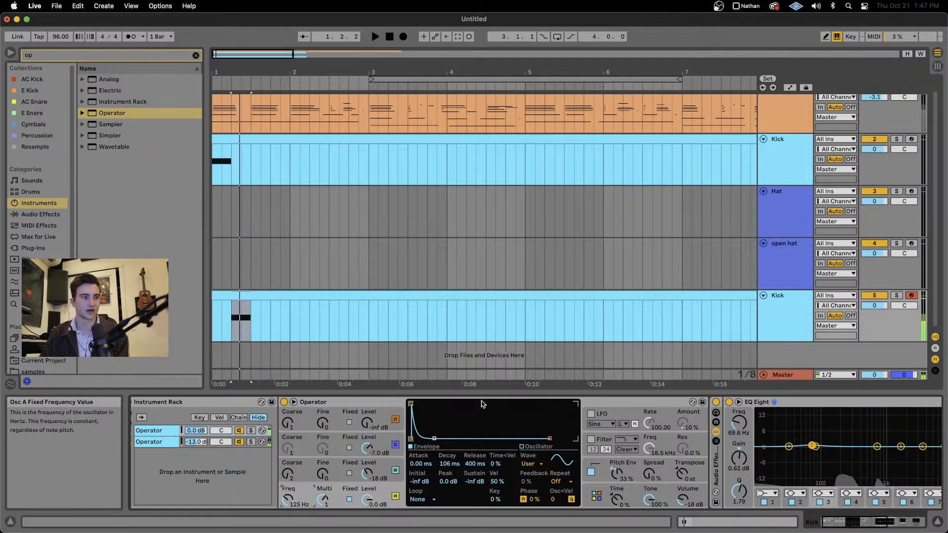
Lengthen oscillator C's noise attack to about 1.24 ms, check it against oscillator A's envelope, and replay the note.
left_click(378, 434)
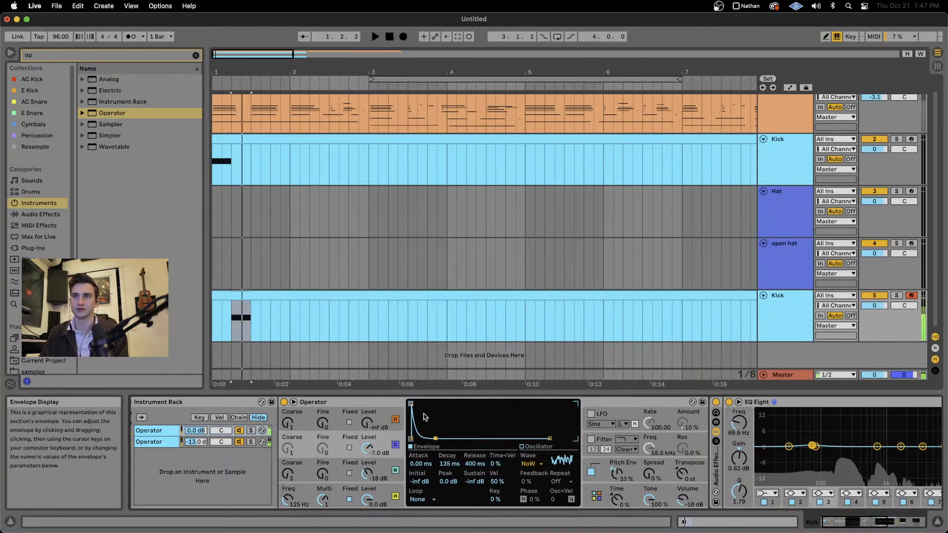
mouse_move(411, 404)
left_mouse_down()
mouse_move(433, 403)
mouse_move(422, 404)
left_mouse_up()
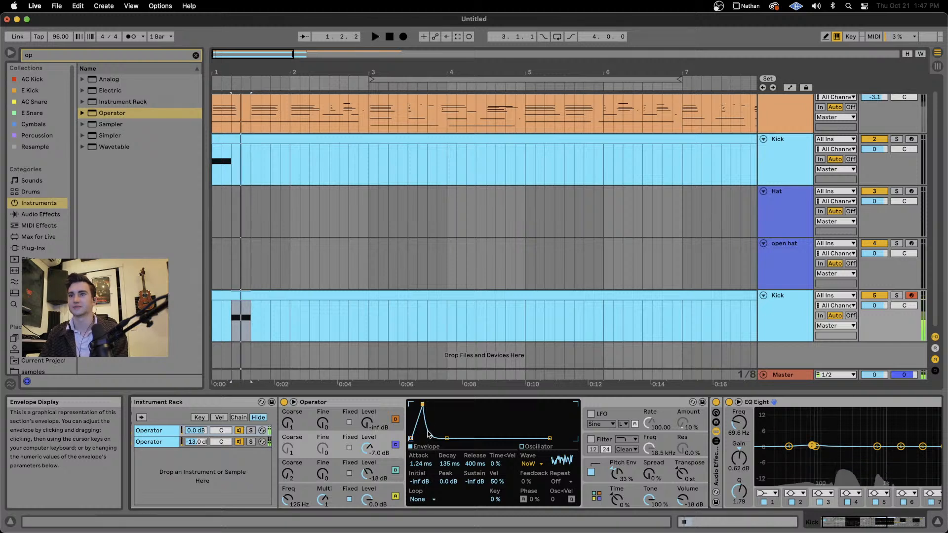
left_click(367, 500)
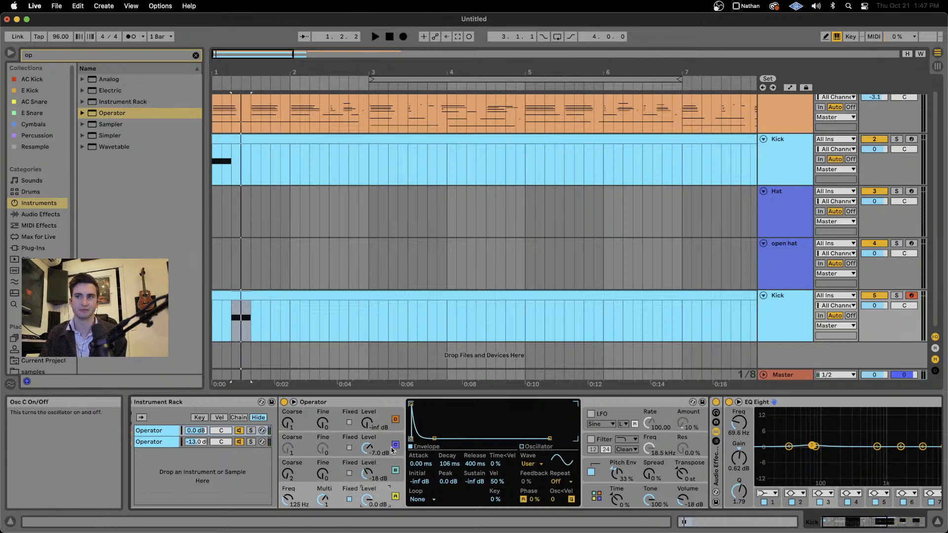
left_click(368, 448)
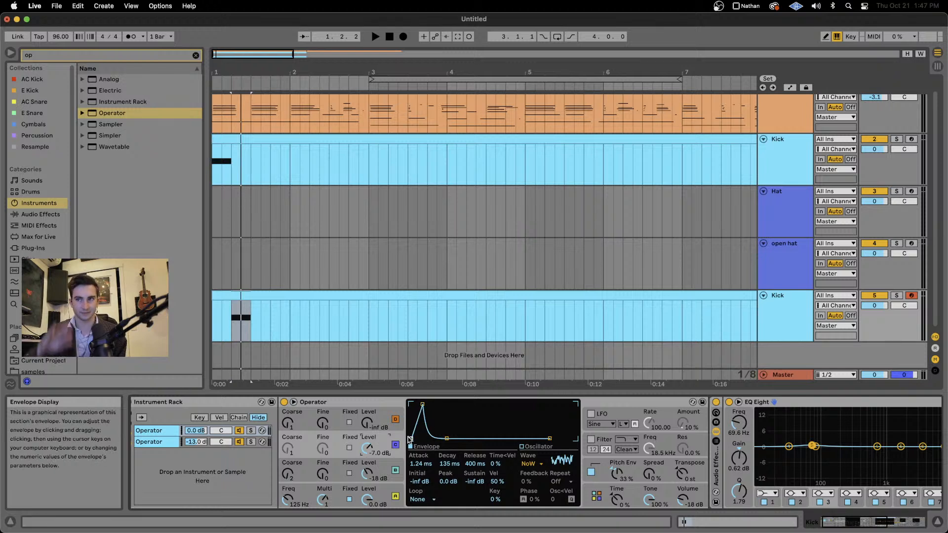
key("space")
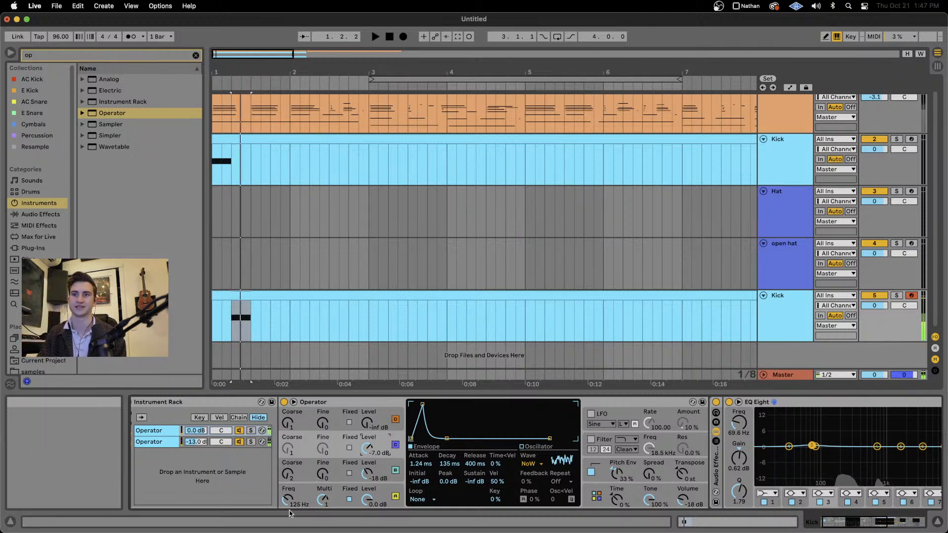
Set oscillator A's fixed frequency to about 82.6 Hz and its decay to about 217 ms while listening.
left_click(287, 500)
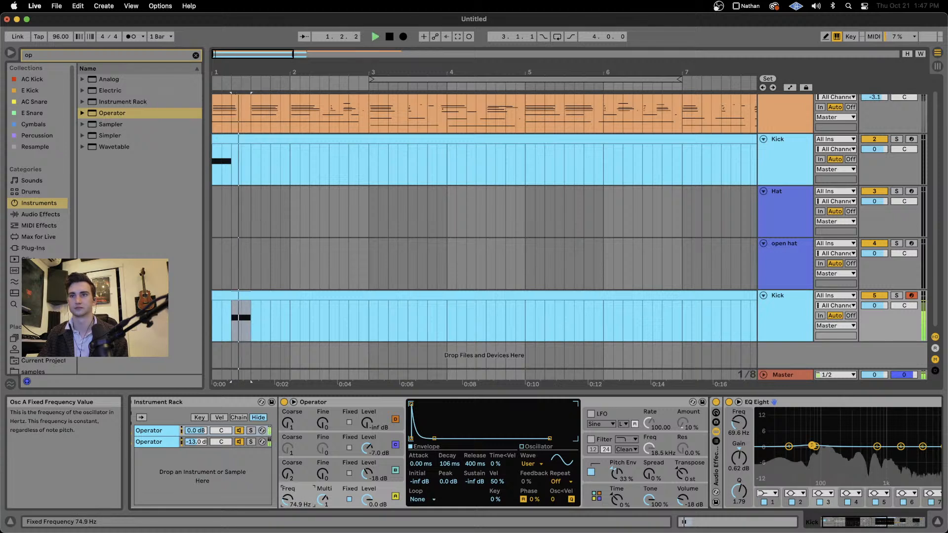
key("space")
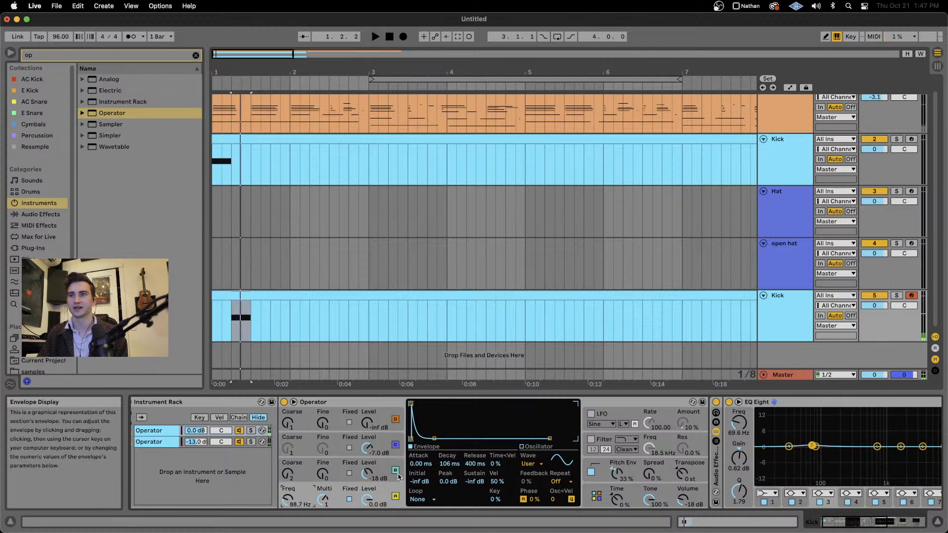
key("space")
left_click_drag(434, 438, 439, 439)
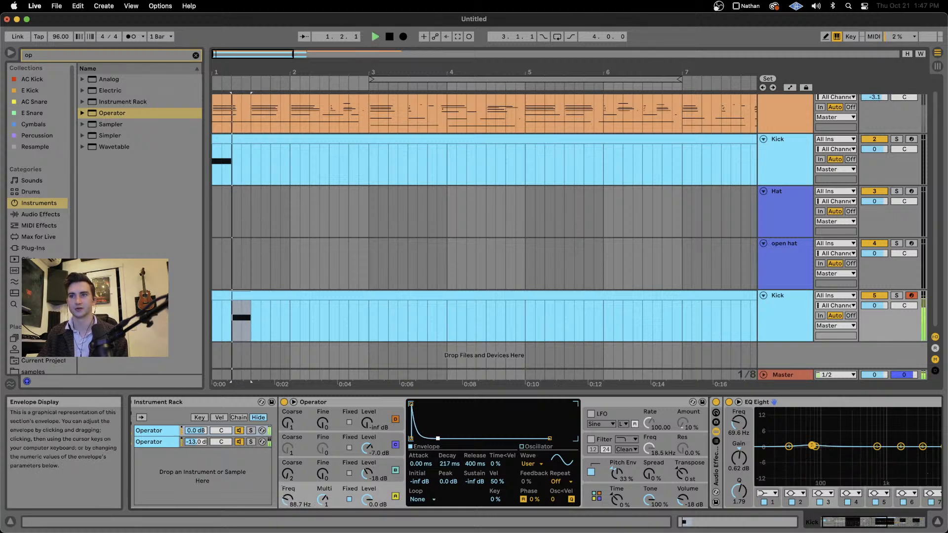
key("space")
left_click_drag(287, 499, 287, 486)
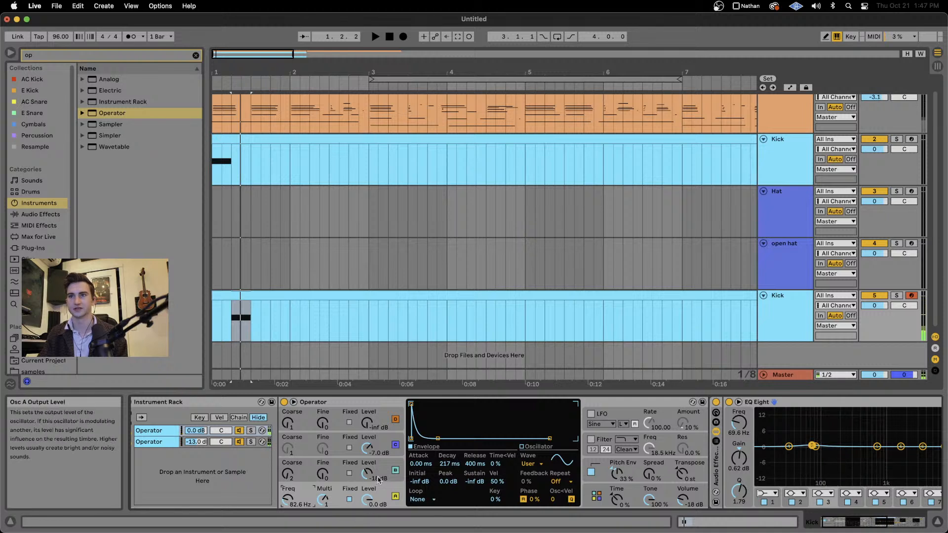
Set oscillator C's level to about -7.6 dB and its noise decay to about 135 ms.
left_click(367, 449)
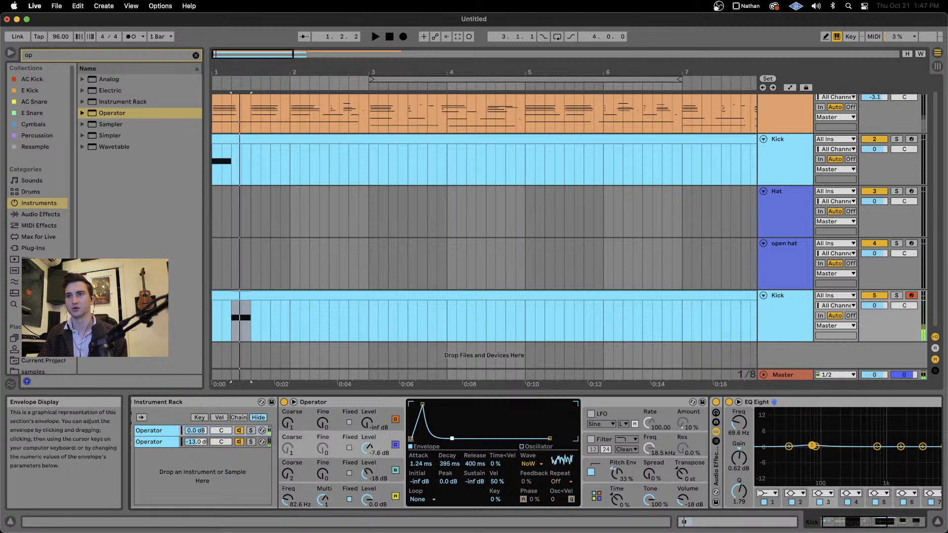
left_click_drag(451, 439, 447, 439)
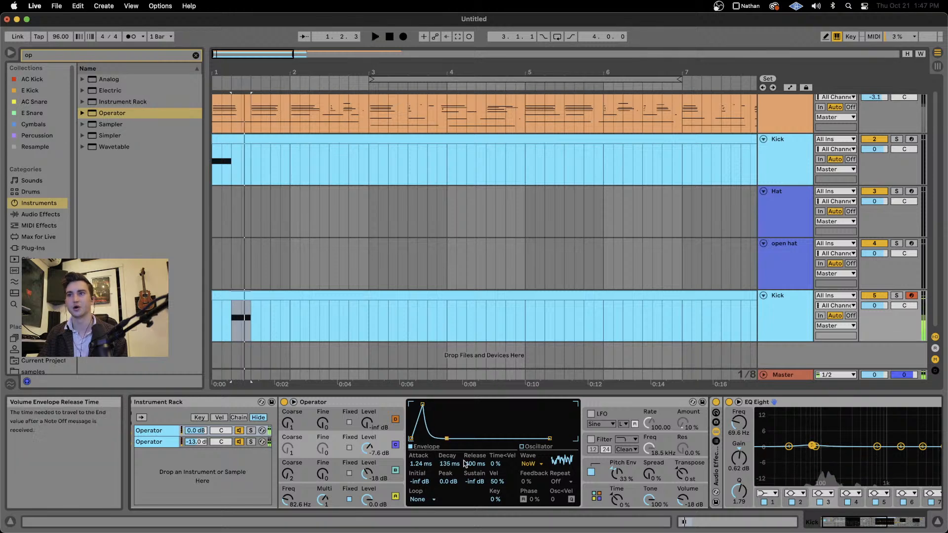
Raise the second Operator chain's volume to -6.0 dB and show its oscillator C envelope.
left_click(204, 443)
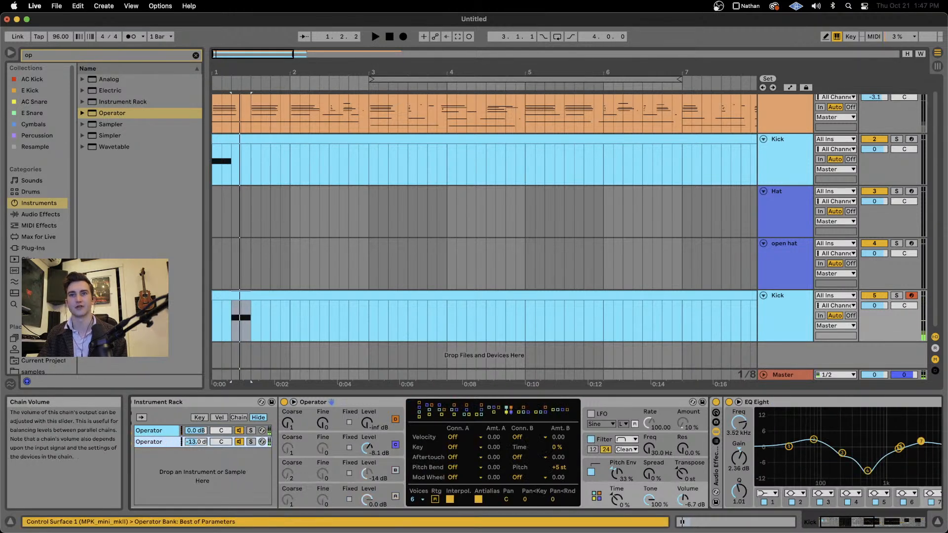
left_click(349, 463)
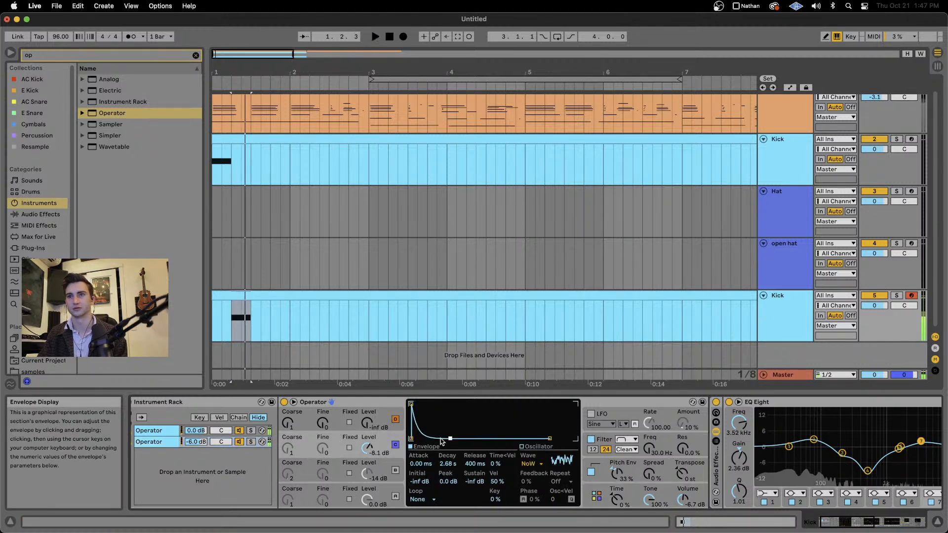
Raise the second Operator's filter frequency to about 4.01 kHz while listening, and turn the filter off.
key("space")
left_click_drag(644, 452, 644, 395)
key("space")
key("space")
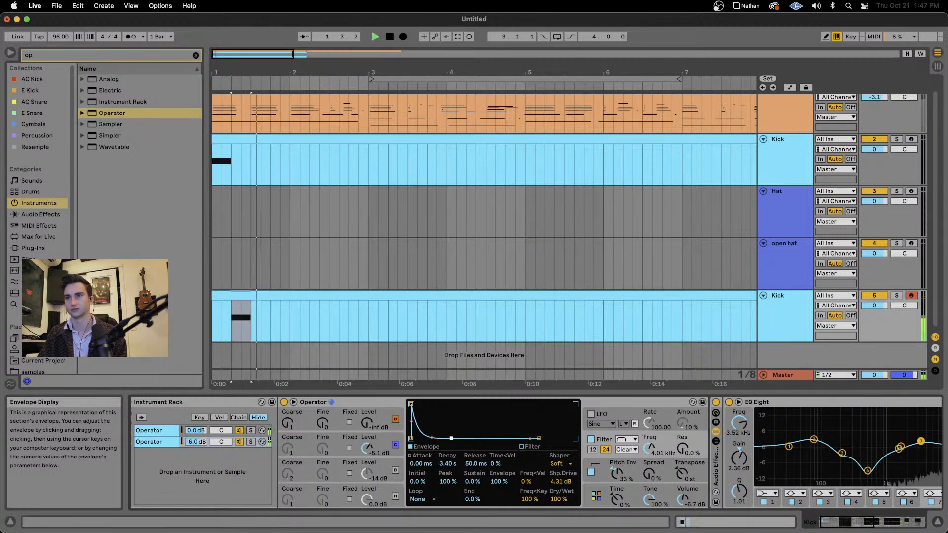
key("space")
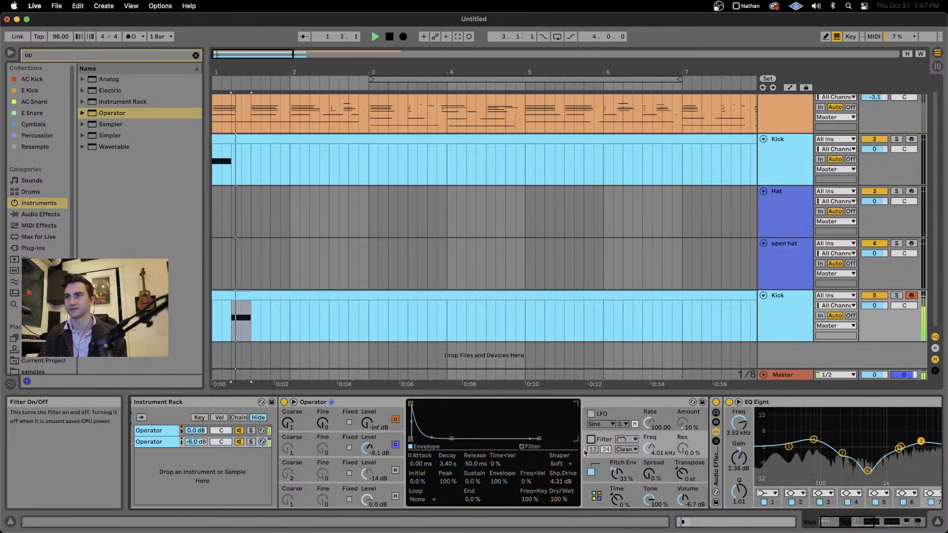
Lower the second Operator's oscillator C level to about -22 dB, with a decay of 913 ms and an attack of 0.73 ms.
left_click(365, 448)
left_click_drag(365, 448, 365, 469)
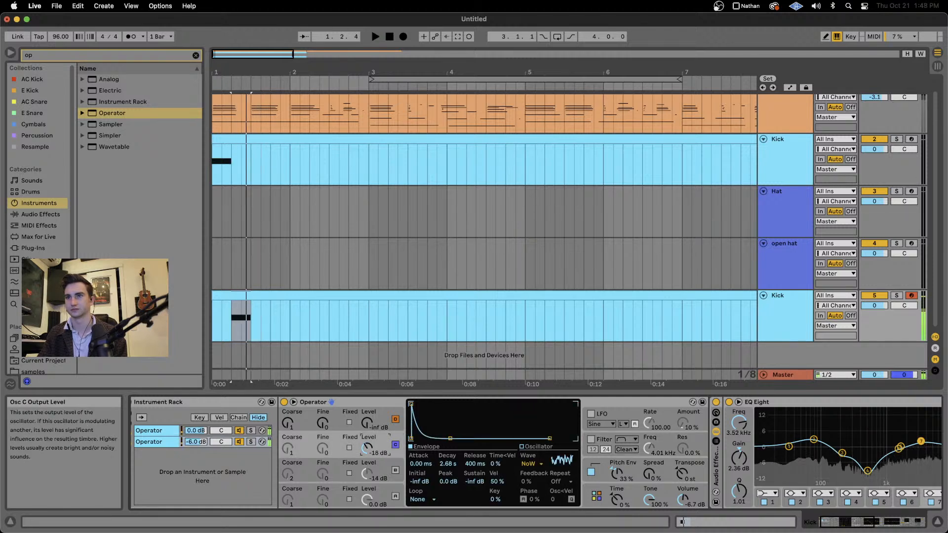
left_click_drag(434, 438, 445, 440)
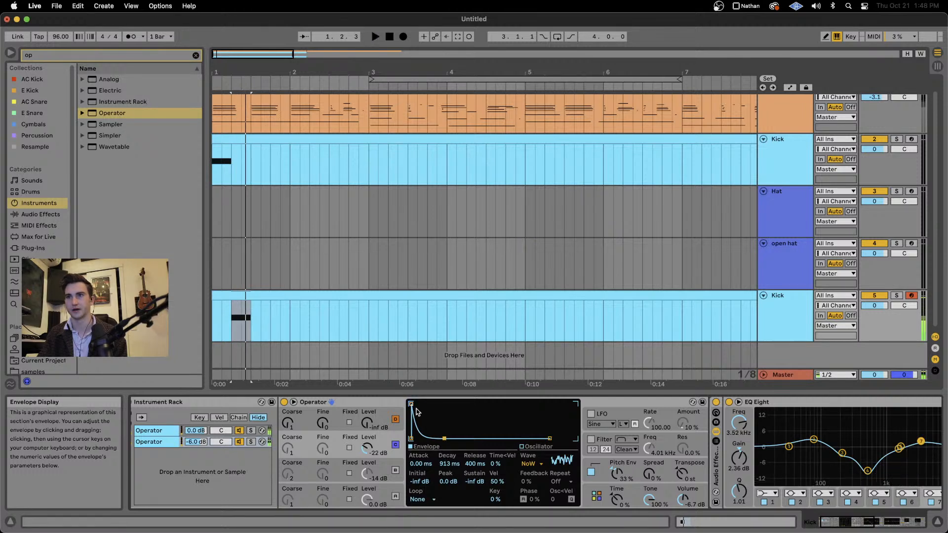
left_click_drag(418, 404, 420, 404)
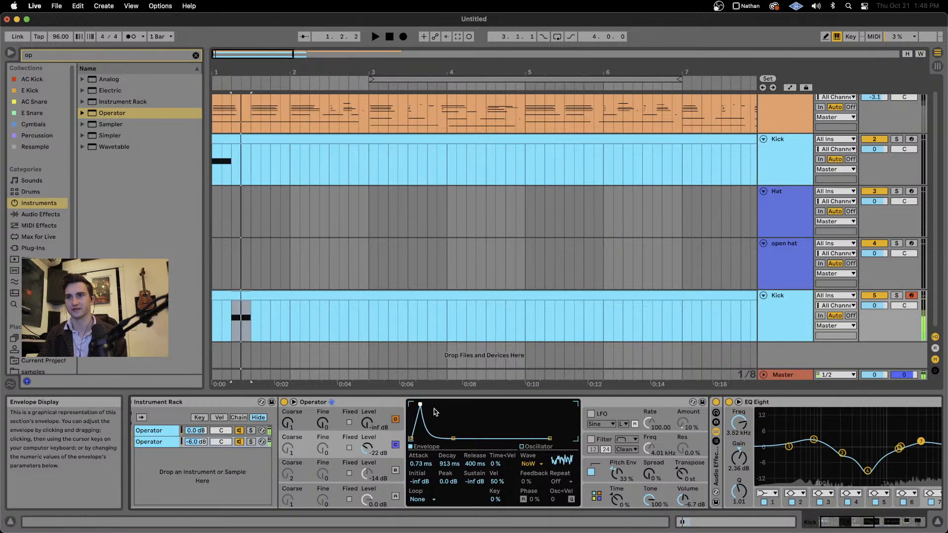
Shorten oscillator C's attack to 0.17 ms and add an EQ Eight directly after the second Operator.
left_click_drag(420, 404, 413, 404)
key("super+f")
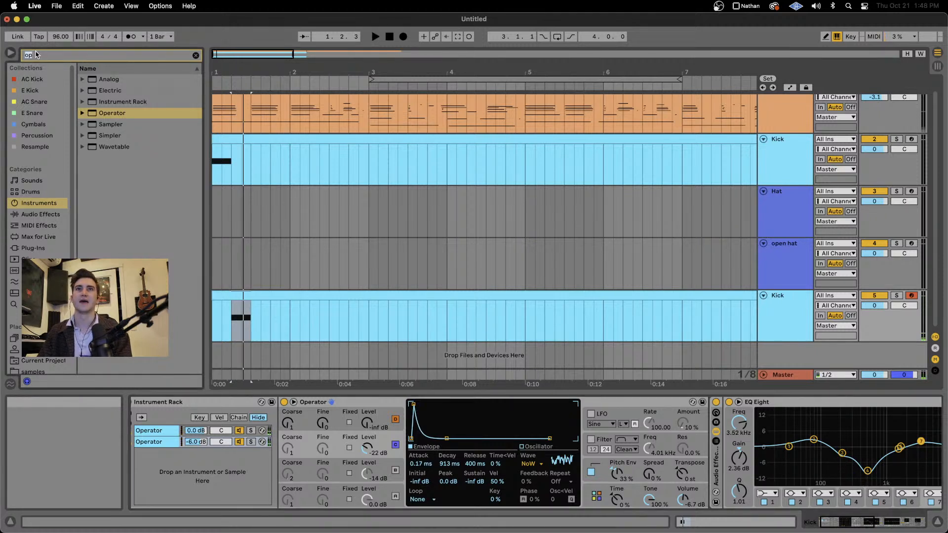
type("eq")
left_click(39, 214)
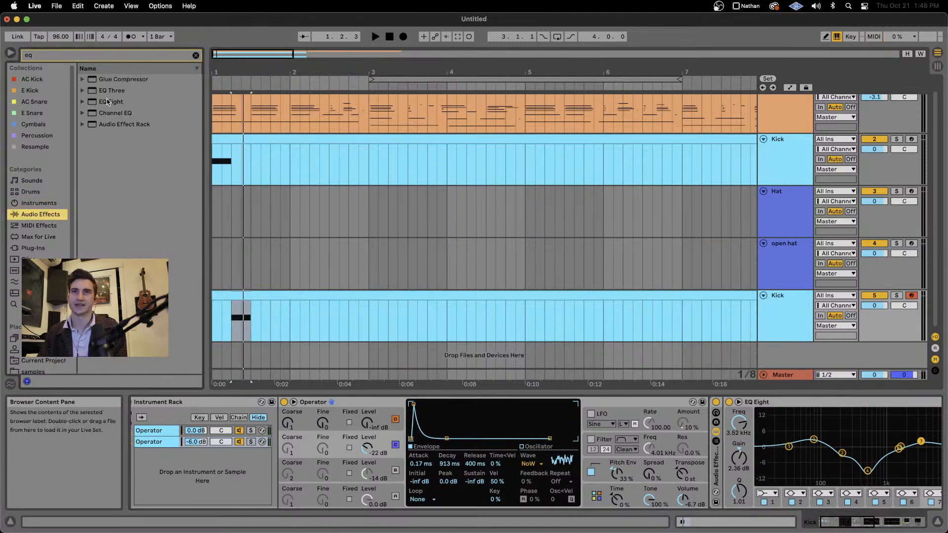
left_click_drag(107, 101, 691, 434)
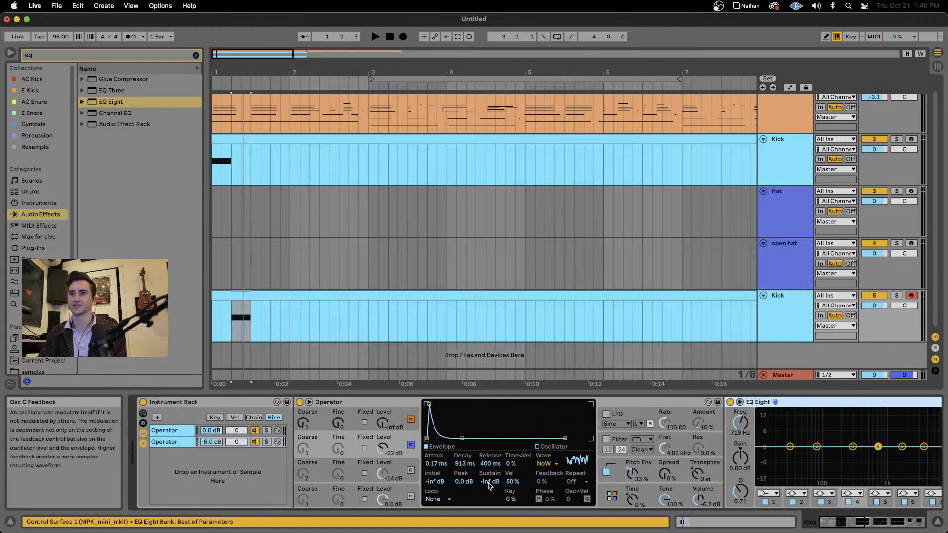
Make band 1 of the new EQ Eight a low cut at 711 Hz with a Q of about 0.39.
left_click(481, 494)
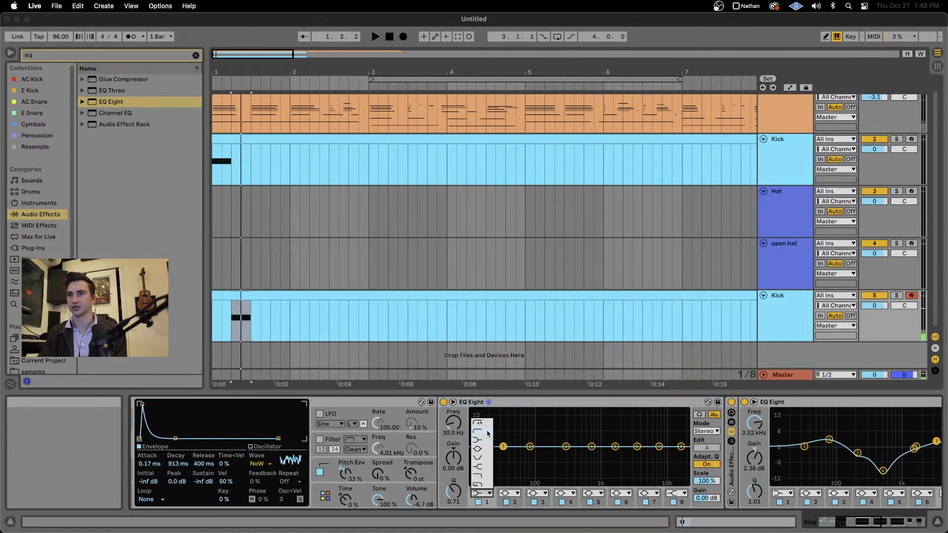
left_click(487, 434)
left_click_drag(453, 422, 454, 400)
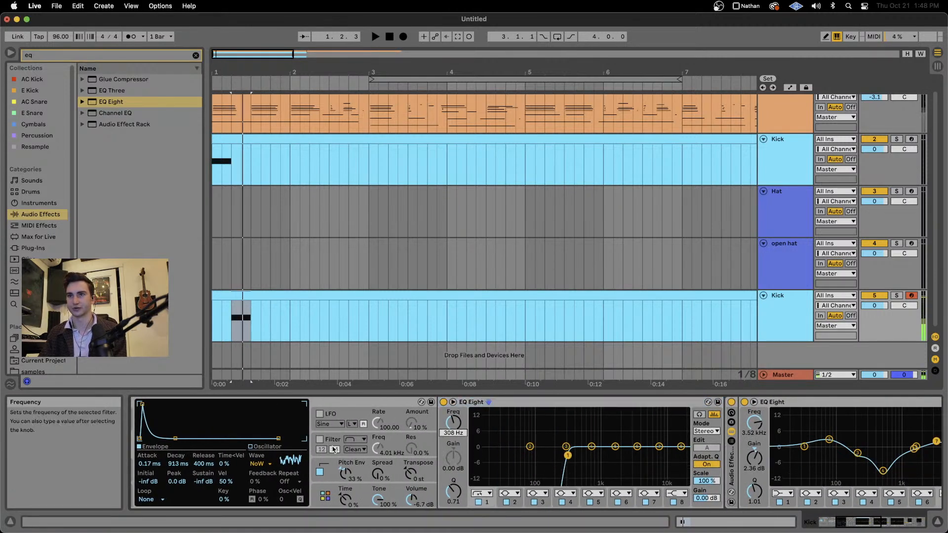
left_click_drag(568, 455, 591, 464)
key("space")
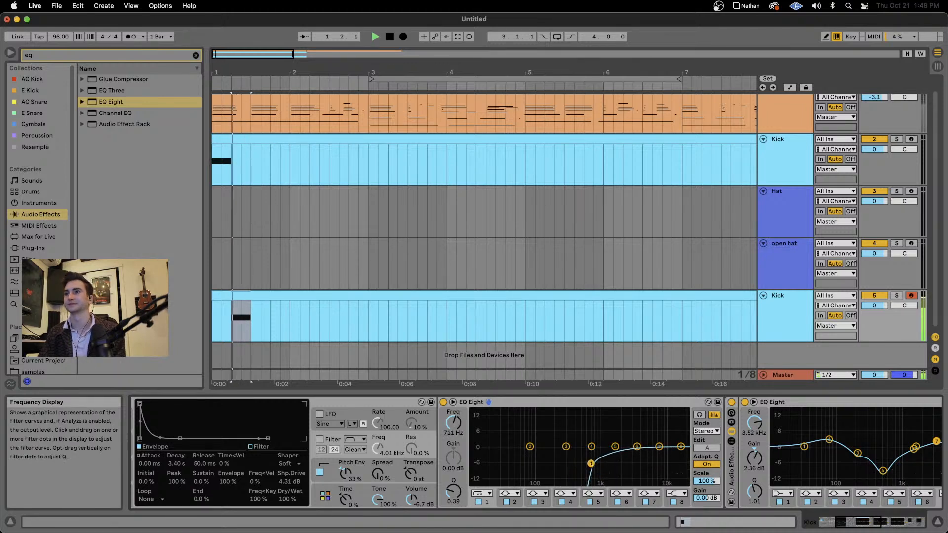
Lower the second Operator chain's volume to -10.0 dB while listening.
scroll(591, 467, "left", 6)
key("space")
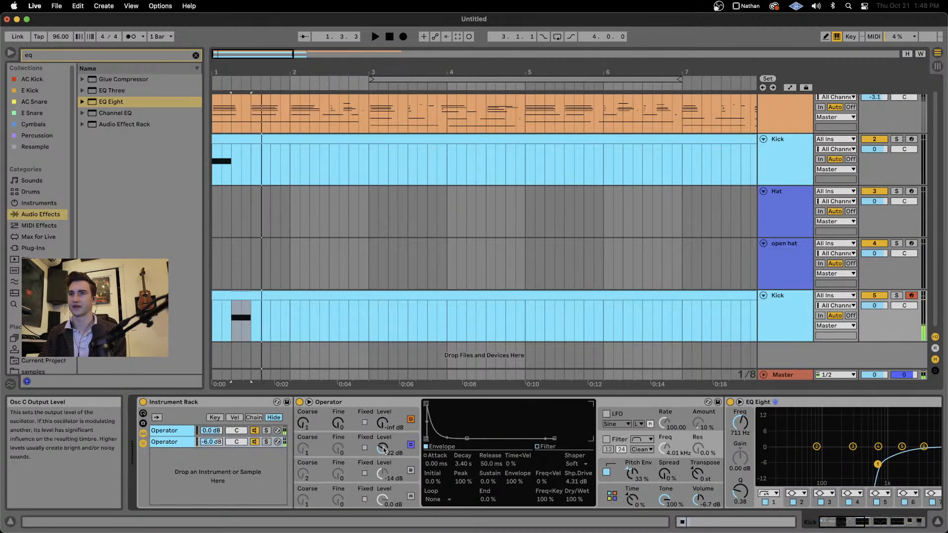
left_click_drag(212, 442, 211, 434)
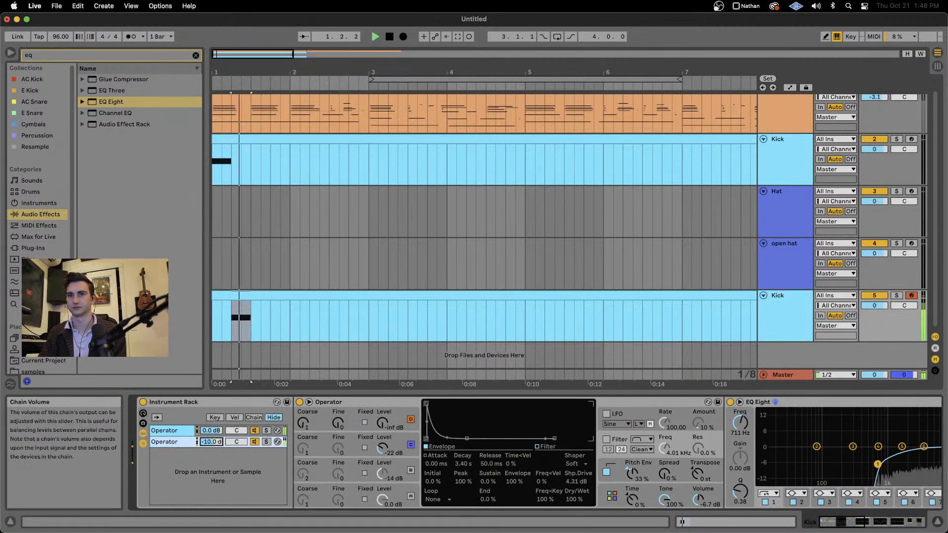
Delete the EQ Eight with the deep midrange dip from the second Operator chain's audio effect rack.
scroll(214, 443, "right", 3)
scroll(213, 443, "right", 15)
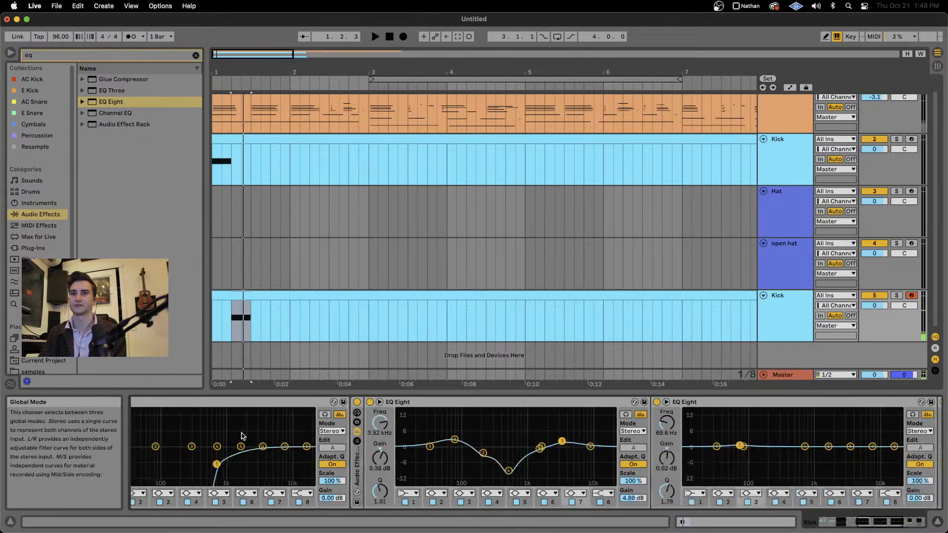
scroll(241, 435, "right", 10)
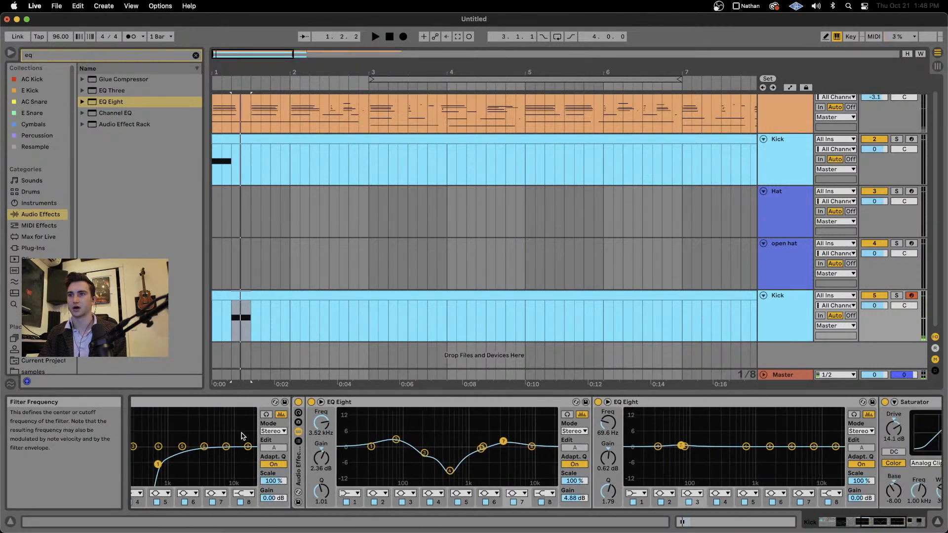
left_click(289, 407)
key("Delete")
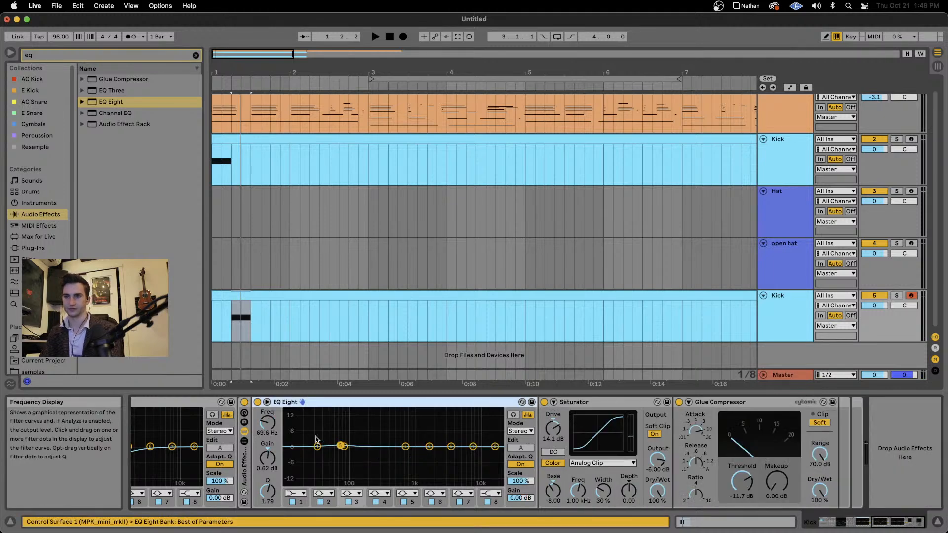
In the first Operator chain, set the Saturator's drive to 20.0 dB and its output to -5.43 dB while auditioning.
scroll(317, 439, "left", 20)
left_click(192, 432)
scroll(360, 459, "right", 10)
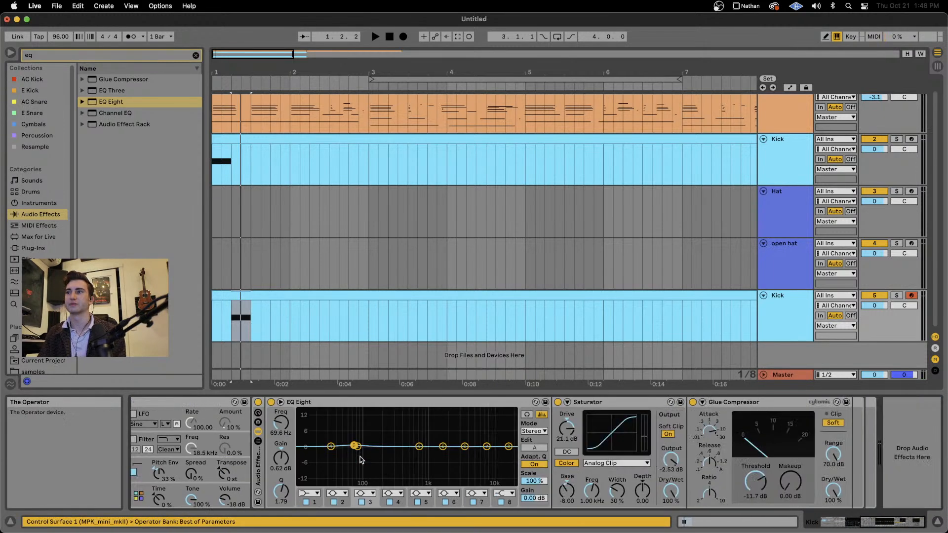
key("space")
key("space")
key("space")
key("space")
key("space")
key("space")
key("space")
key("space")
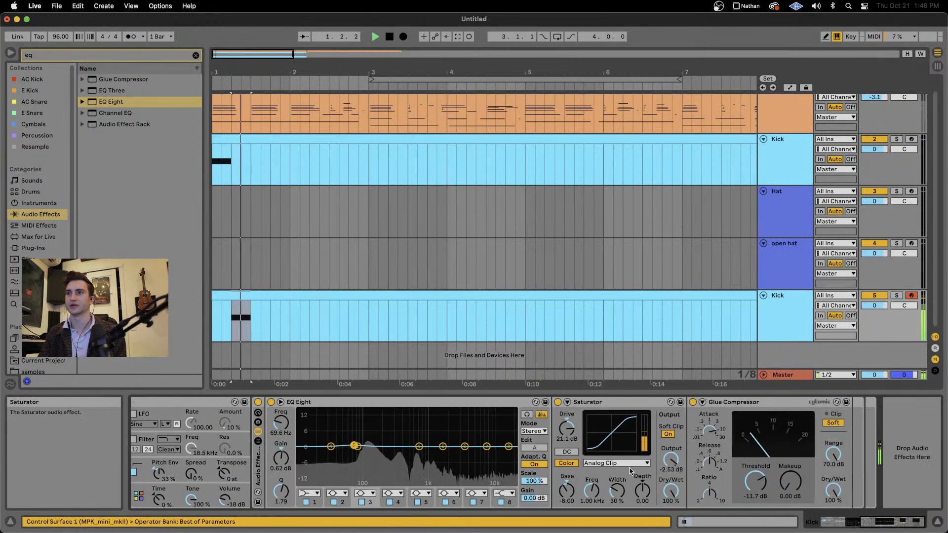
left_click_drag(566, 428, 566, 430)
key("space")
key("space")
key("space")
key("space")
key("space")
key("space")
key("space")
key("space")
key("space")
key("space")
key("space")
key("space")
key("space")
key("space")
key("space")
key("space")
key("space")
left_click_drag(671, 466, 671, 472)
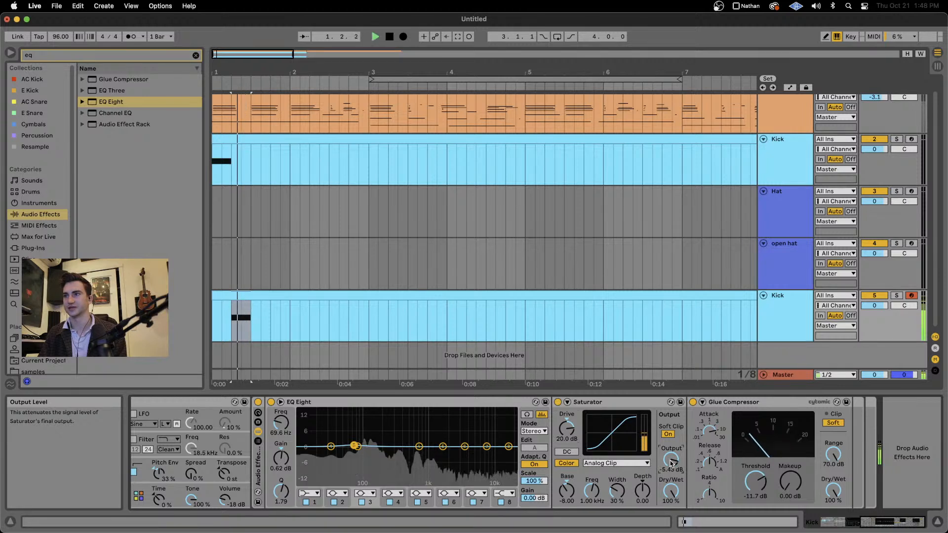
Raise the first Operator chain's Glue Compressor threshold to -8.75 dB while auditioning the snare.
mouse_move(755, 481)
left_mouse_down()
mouse_move(755, 489)
mouse_move(755, 476)
left_mouse_up()
key("space")
key("space")
key("space")
key("space")
key("space")
Find Glue Compressor among the audio effects, add a second one after the effect rack, and audition the result.
left_click(38, 57)
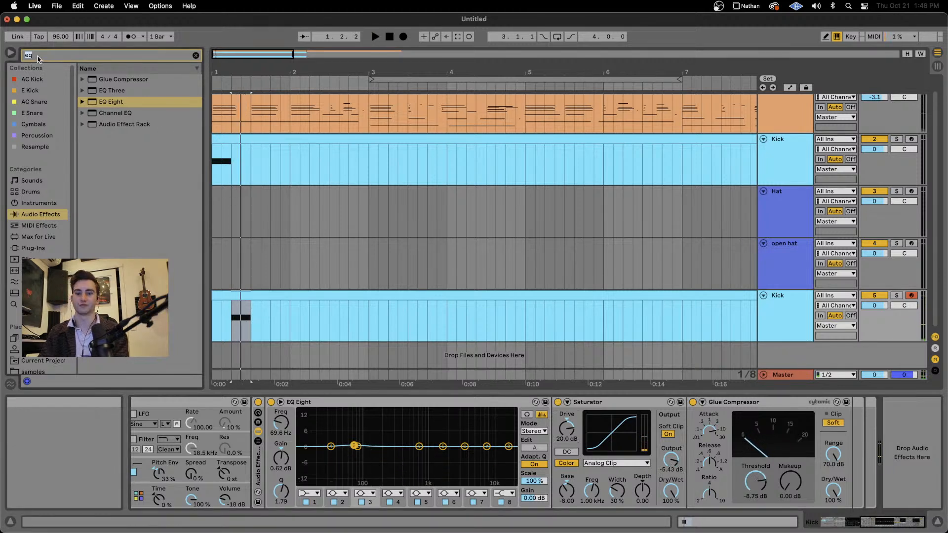
type("glue")
key("Down")
key("Return")
key("space")
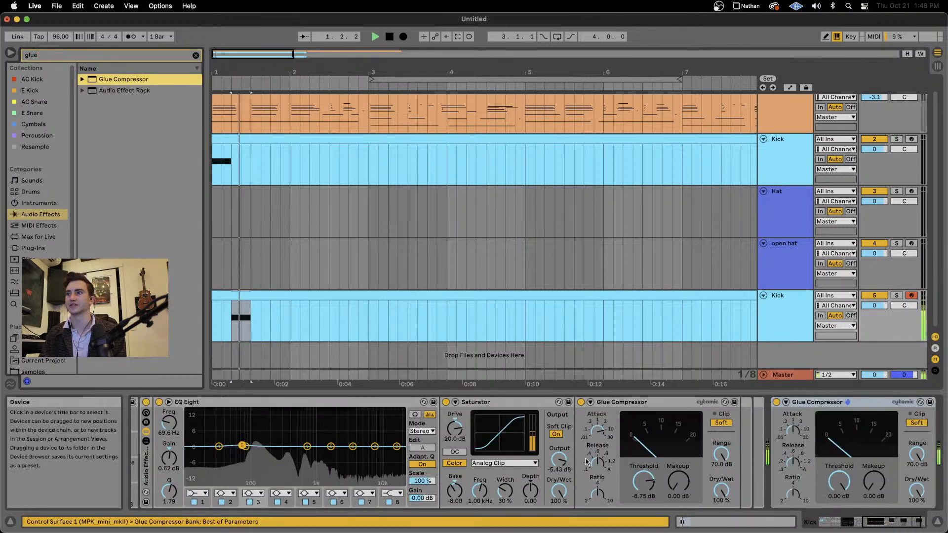
key("space")
scroll(790, 454, "right", 3)
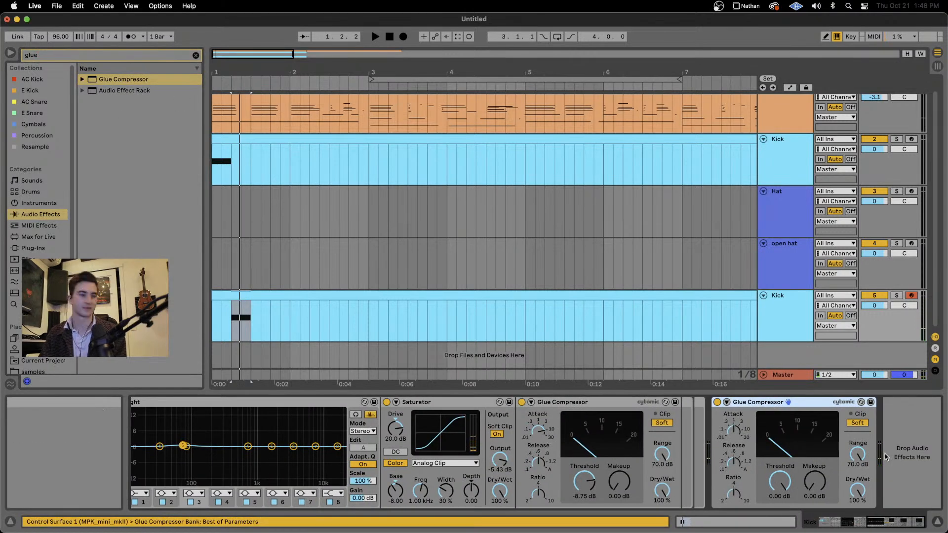
Set the last Glue Compressor's Threshold to -40 dB and Makeup to 20 dB while auditioning the lower kick.
key("space")
key("space")
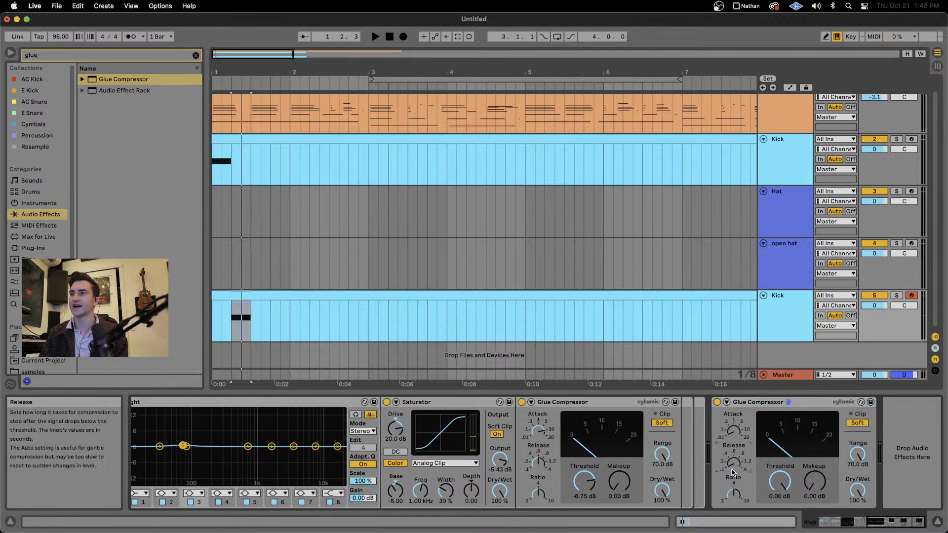
left_click_drag(779, 481, 810, 486)
key("space")
key("space")
key("space")
key("space")
key("space")
key("space")
key("space")
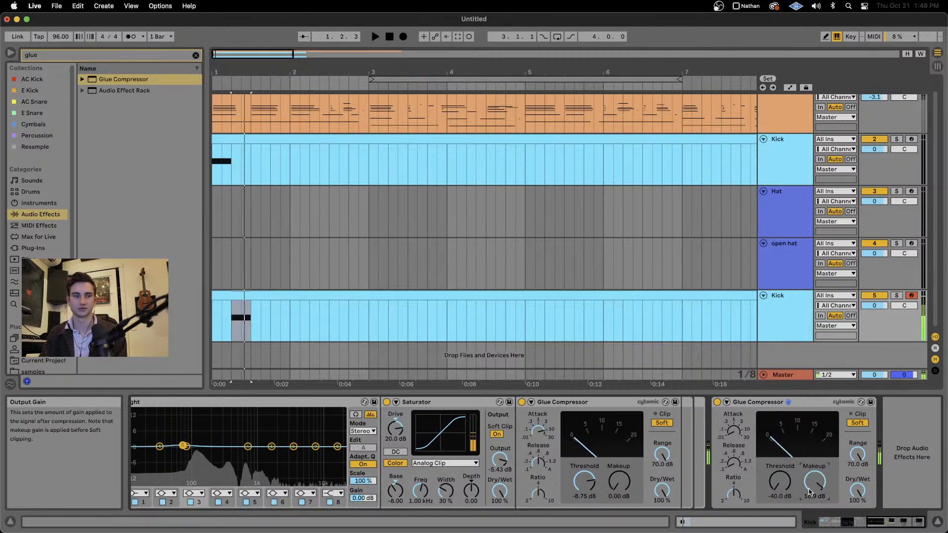
key("space")
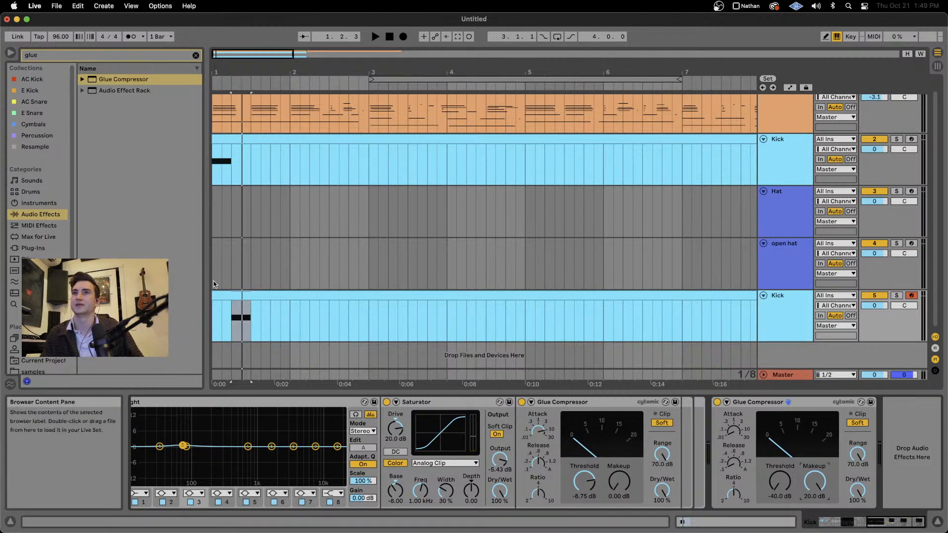
Compare the device chains of the Hat, open hat, instrument and lower Kick tracks.
left_click(783, 198)
left_click(784, 273)
left_click(783, 316)
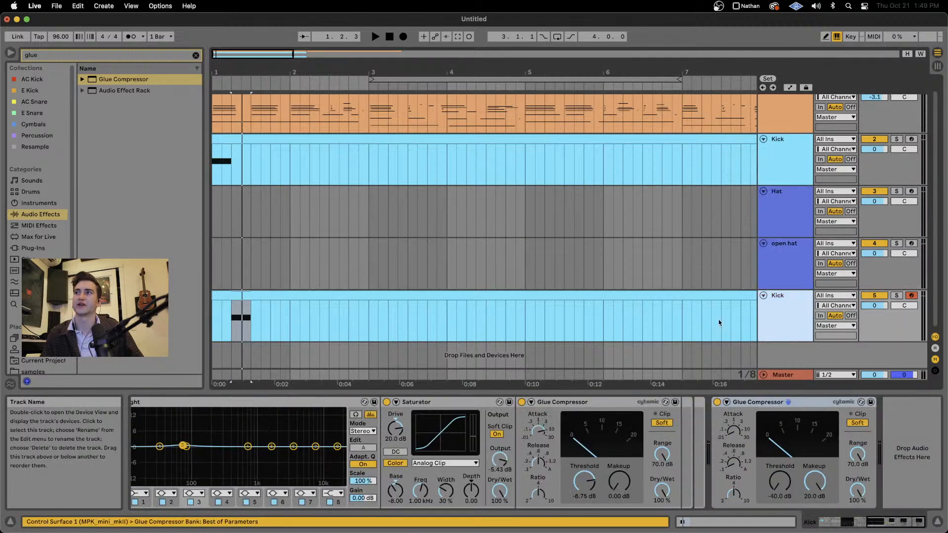
left_click_drag(238, 324, 231, 269)
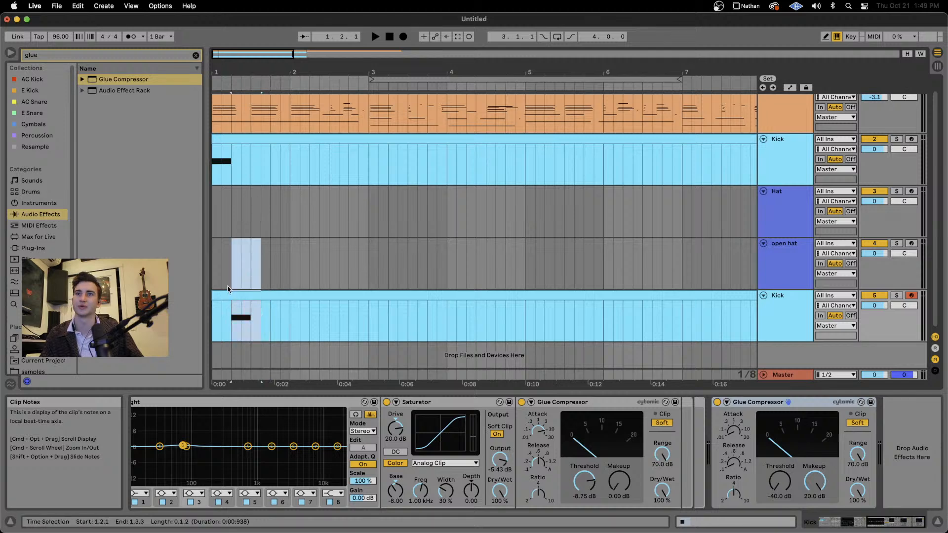
left_click_drag(216, 126, 406, 129)
left_click(406, 129)
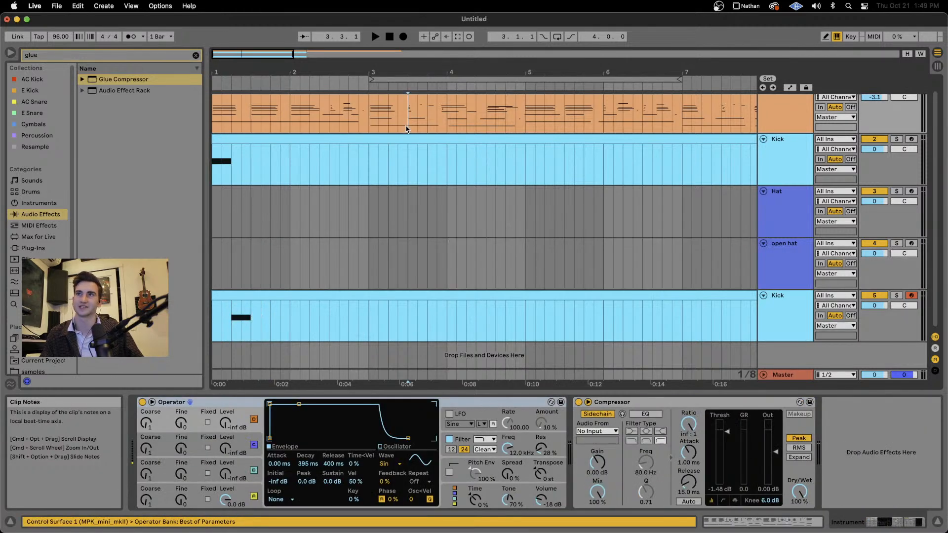
left_click(774, 307)
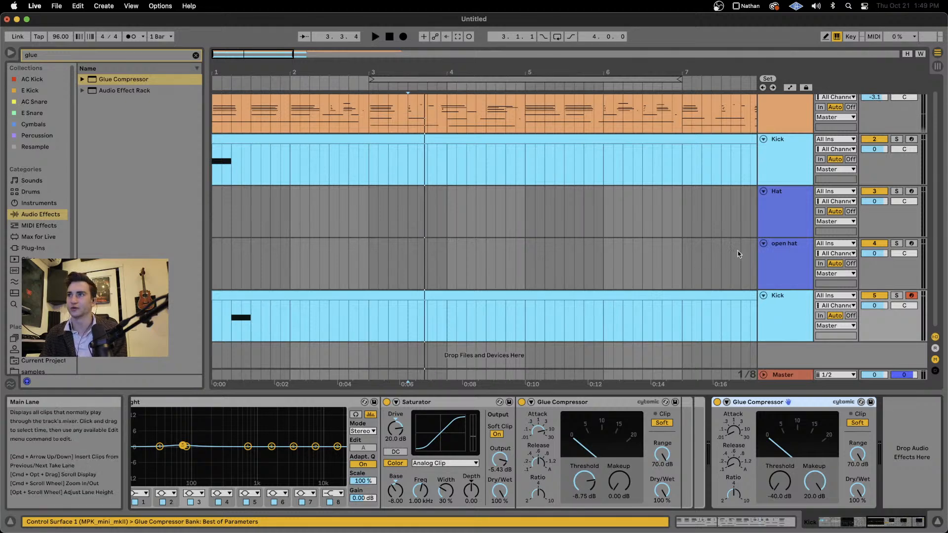
left_click(782, 205)
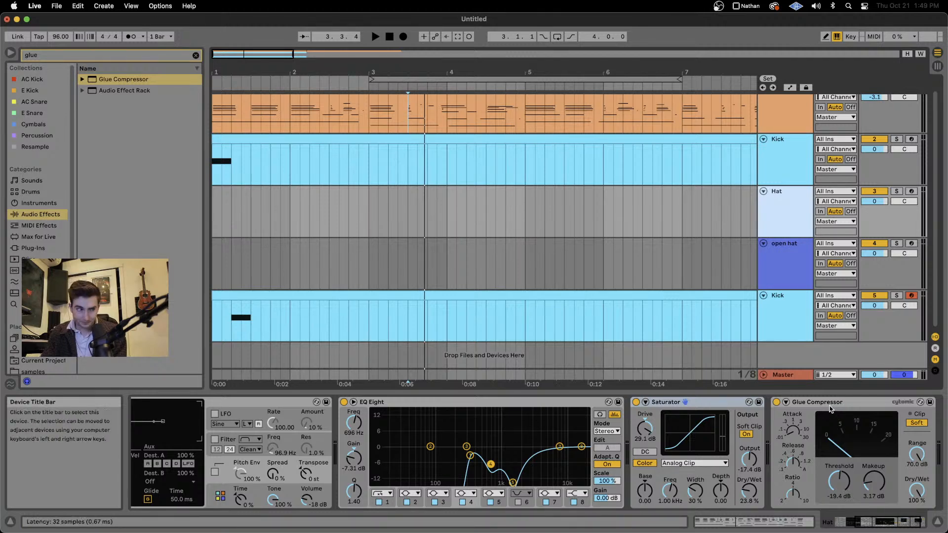
left_click(788, 296)
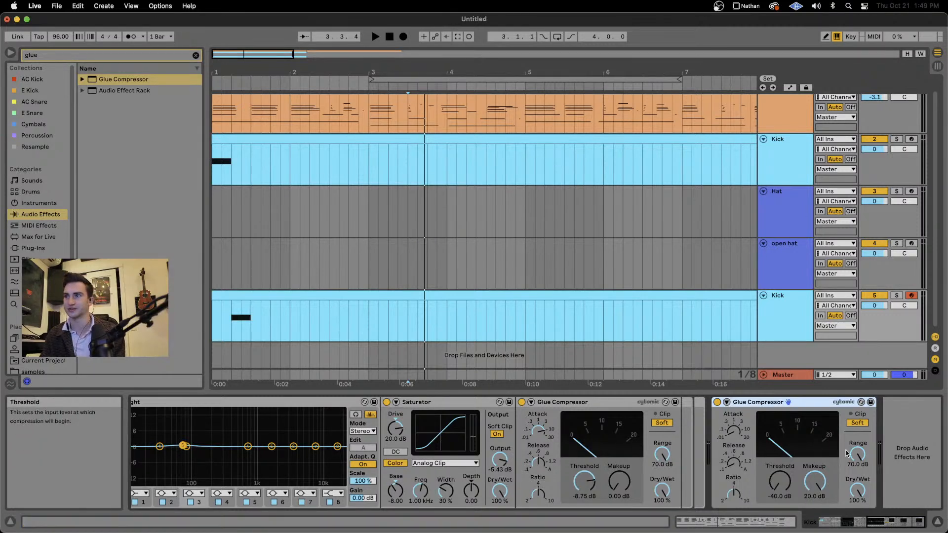
Play the lower kick from 1.2.1 and compare its sound with the last Glue Compressor bypassed and active.
key("space")
key("space")
left_click(231, 329)
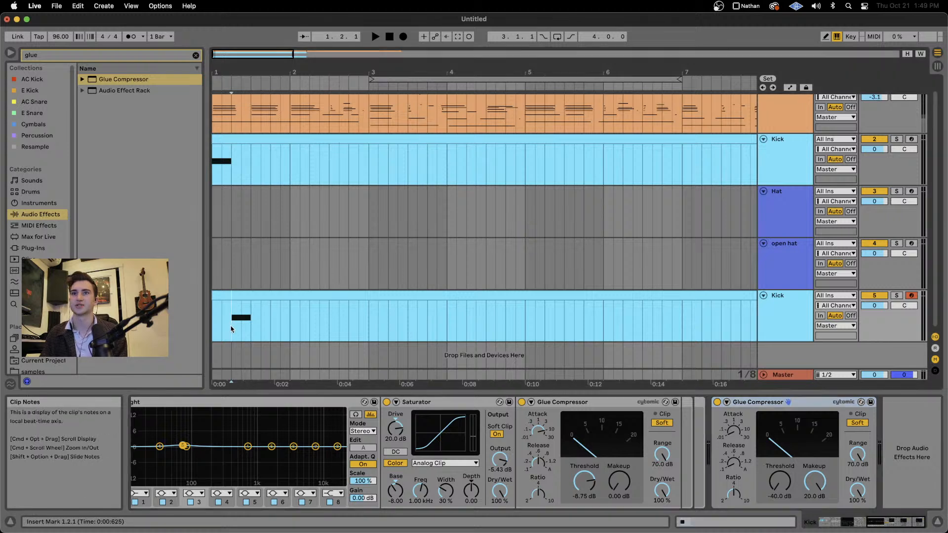
key("space")
left_click(716, 402)
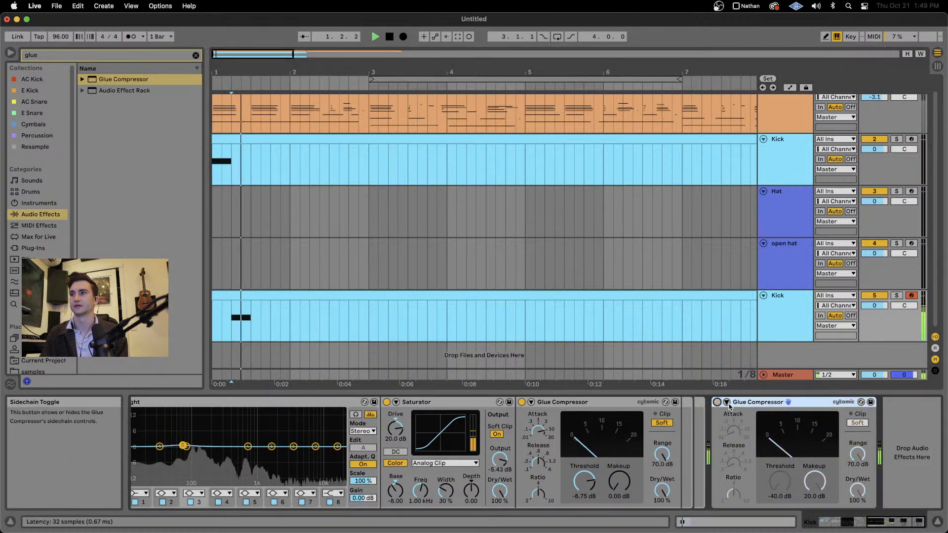
left_click(718, 402)
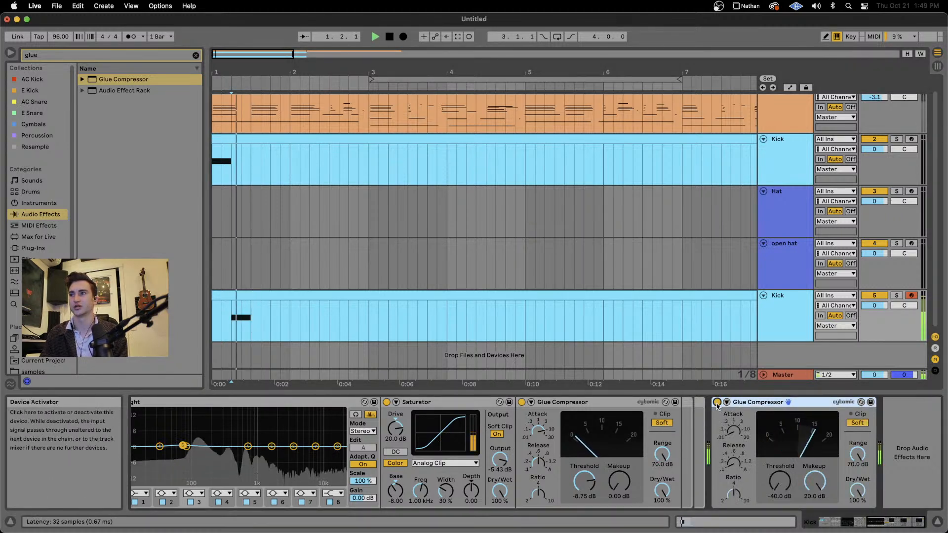
key("space")
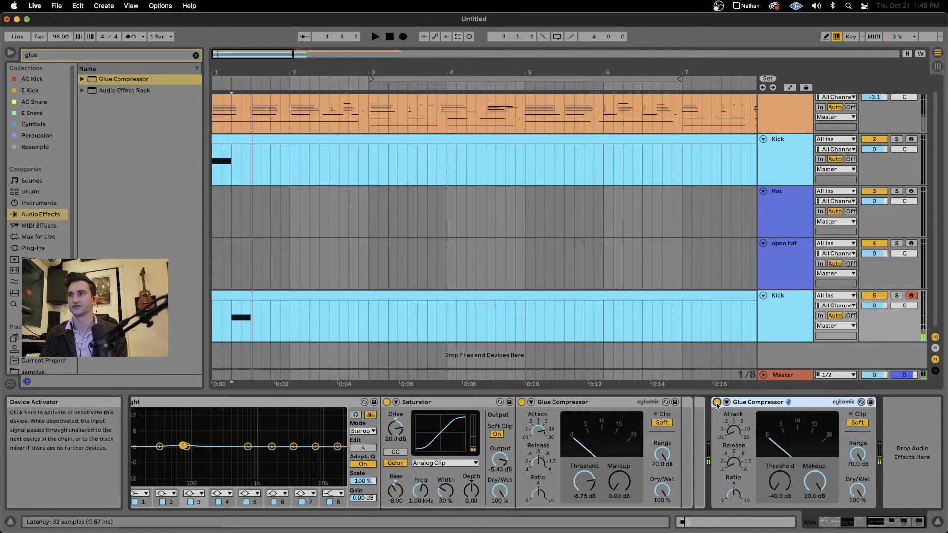
key("space")
key("space")
key("space")
key("space")
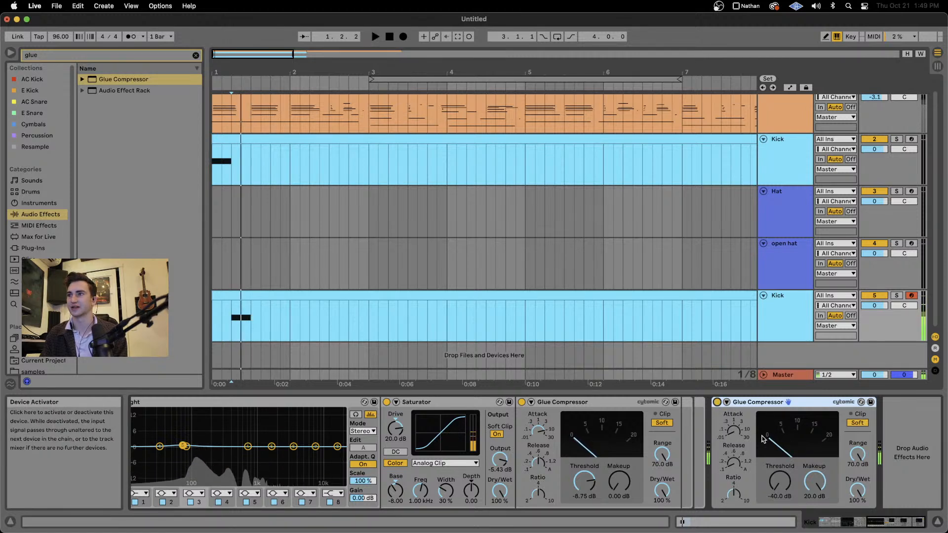
Set the last Glue Compressor's Dry/Wet to 24% while auditioning the kick.
left_click(867, 498)
left_click_drag(853, 485, 852, 513)
key("space")
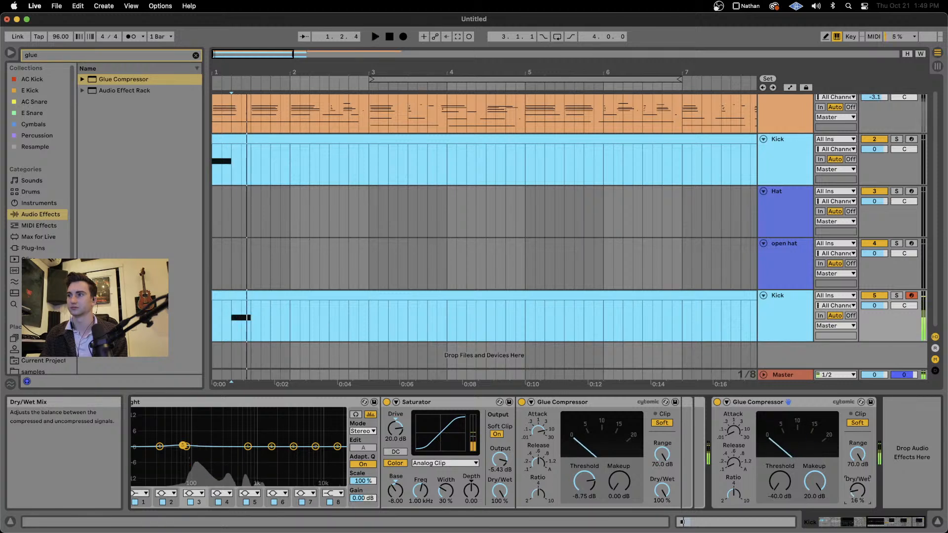
key("space")
key("space")
key("space")
key("space")
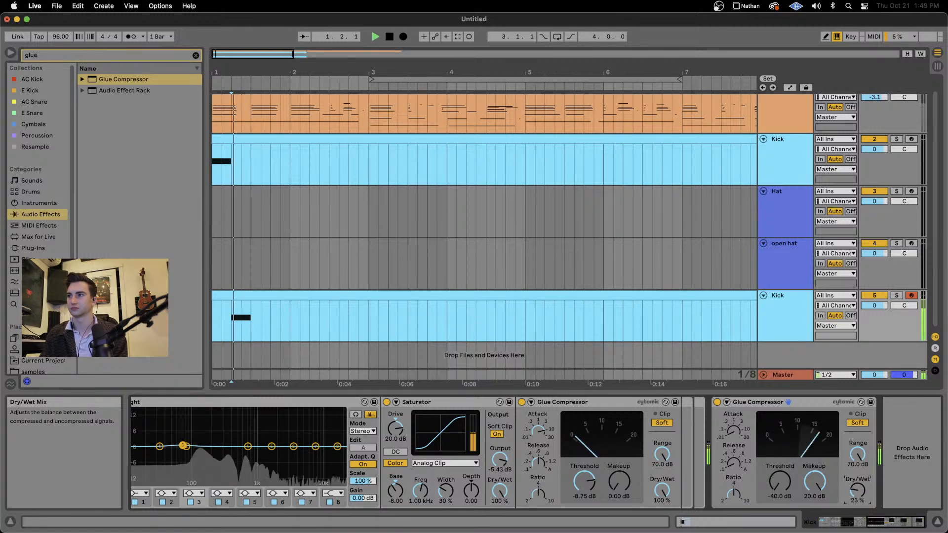
key("space")
left_click_drag(857, 490, 857, 494)
key("space")
key("space")
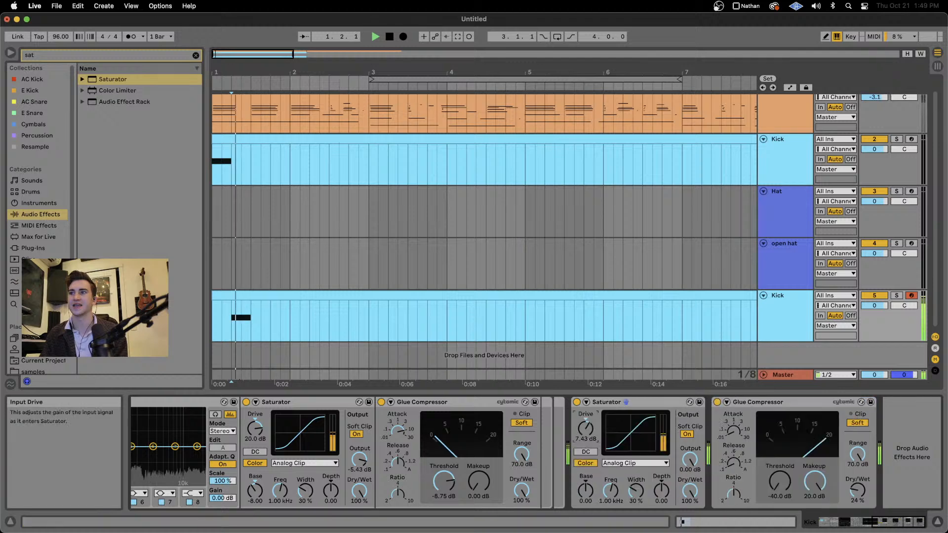
Set the Drive of the Saturator before the last Glue Compressor to 5.71 dB.
key("space")
left_click_drag(586, 428, 585, 429)
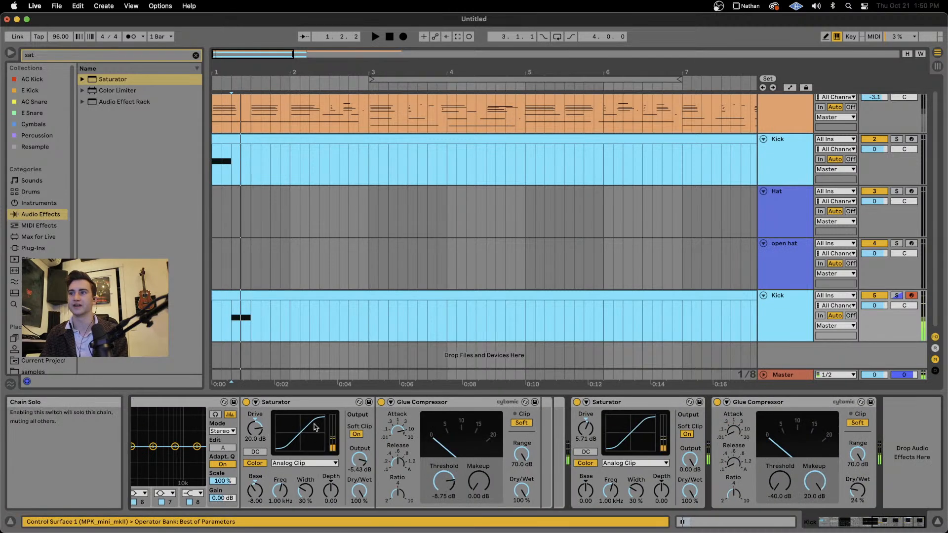
key("space")
key("space")
key("space")
Set the Drive of the Saturator inside the first Operator chain to 16.6 dB while auditioning the kick.
left_click_drag(254, 428, 255, 433)
key("space")
key("space")
key("space")
key("space")
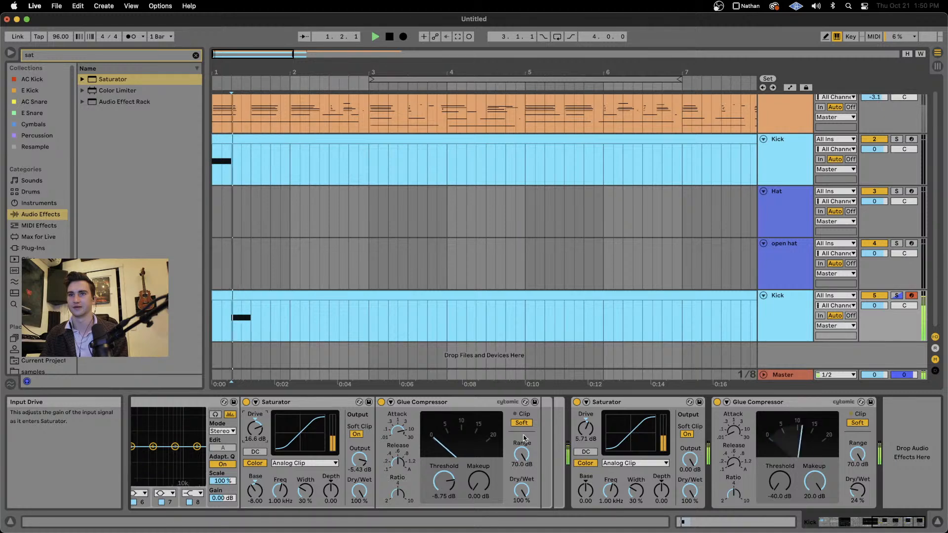
Set the last Saturator's Drive to 2.81 dB and its Base to -7.43.
key("space")
left_click_drag(586, 428, 586, 432)
key("space")
key("space")
key("space")
key("space")
left_click_drag(586, 490, 586, 496)
key("space")
Solo the second Operator chain instead of the first and set the last Saturator's Output to -3.66 dB.
scroll(602, 453, "left", 10)
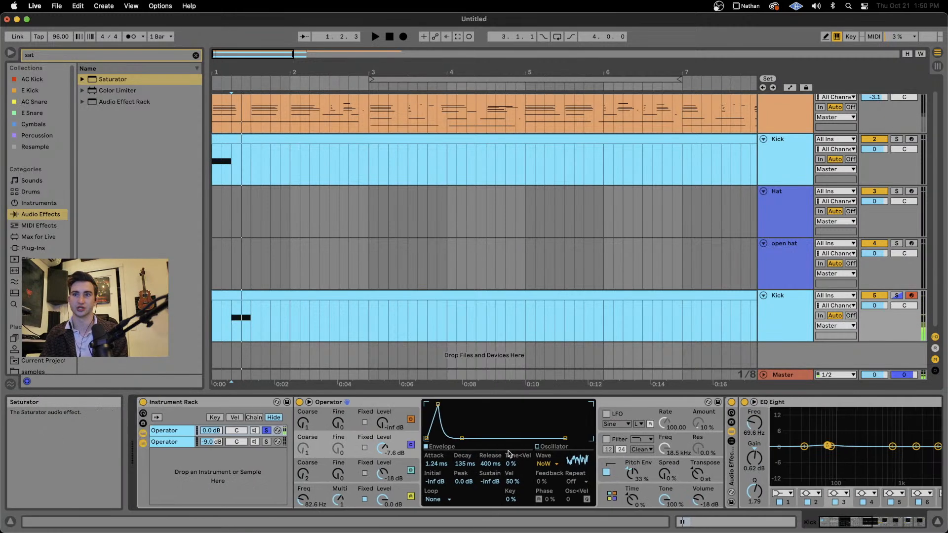
key("space")
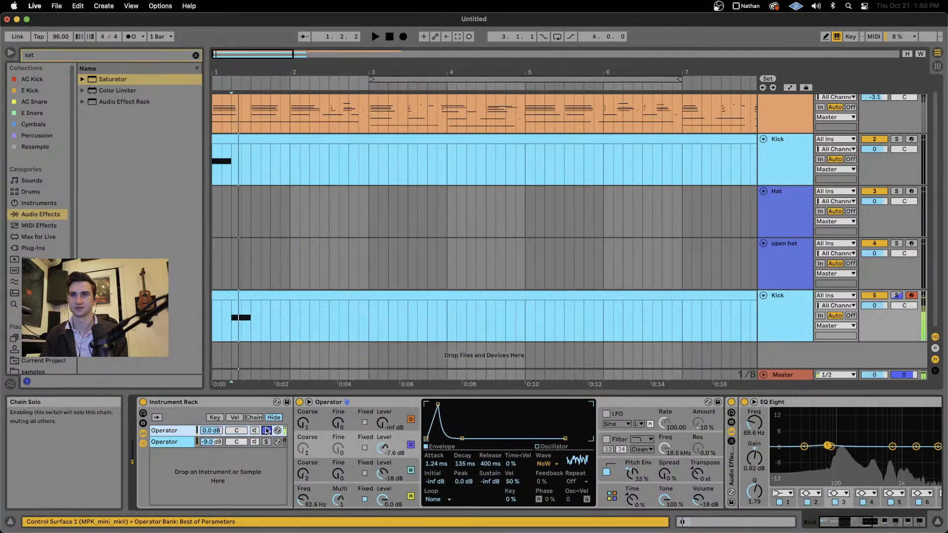
scroll(266, 443, "right", 10)
scroll(266, 443, "right", 5)
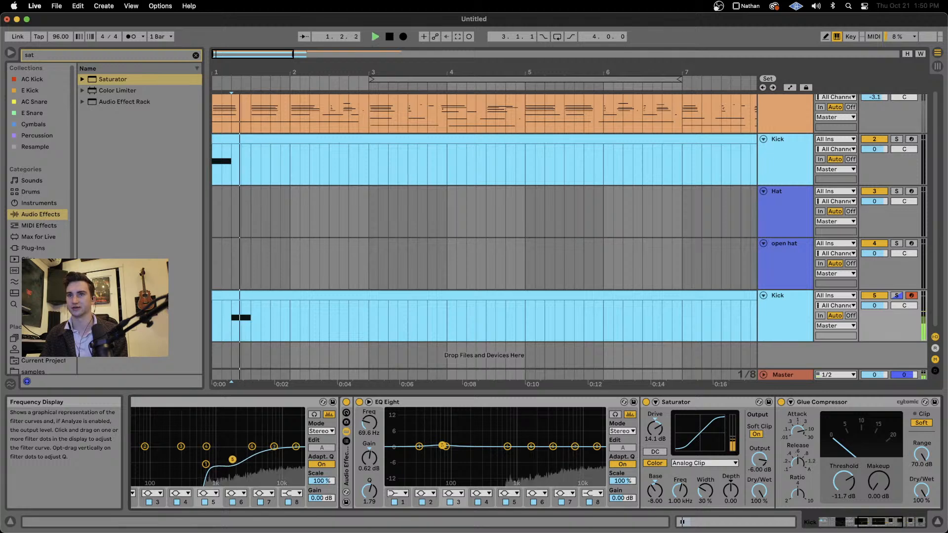
scroll(270, 449, "right", 11)
scroll(271, 447, "right", 5)
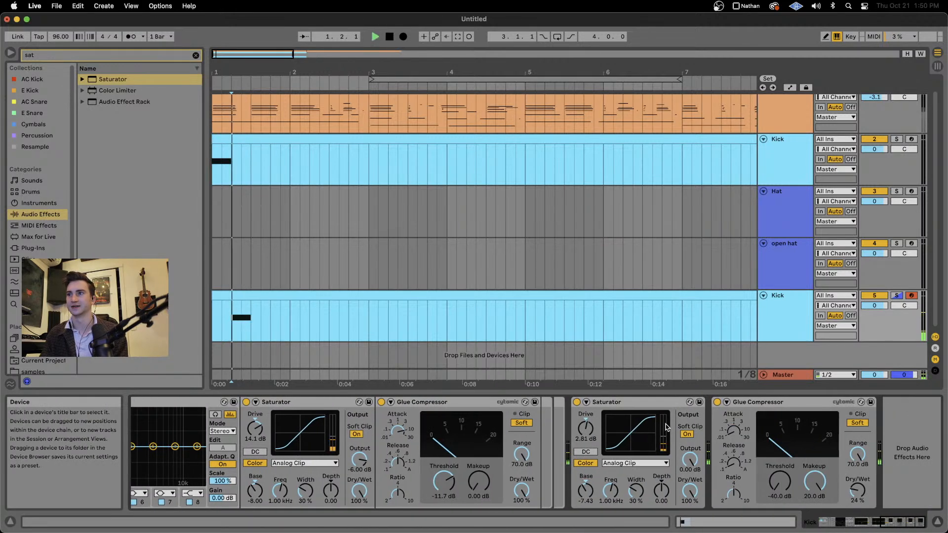
left_click_drag(690, 460, 690, 467)
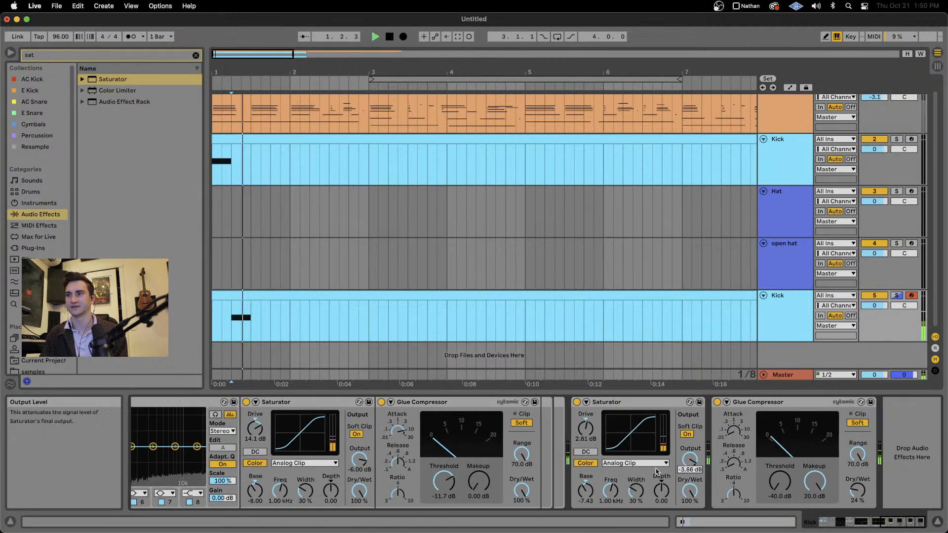
key("space")
Turn off the solo on the second Operator chain and play both chains together.
scroll(592, 451, "left", 20)
left_click(265, 443)
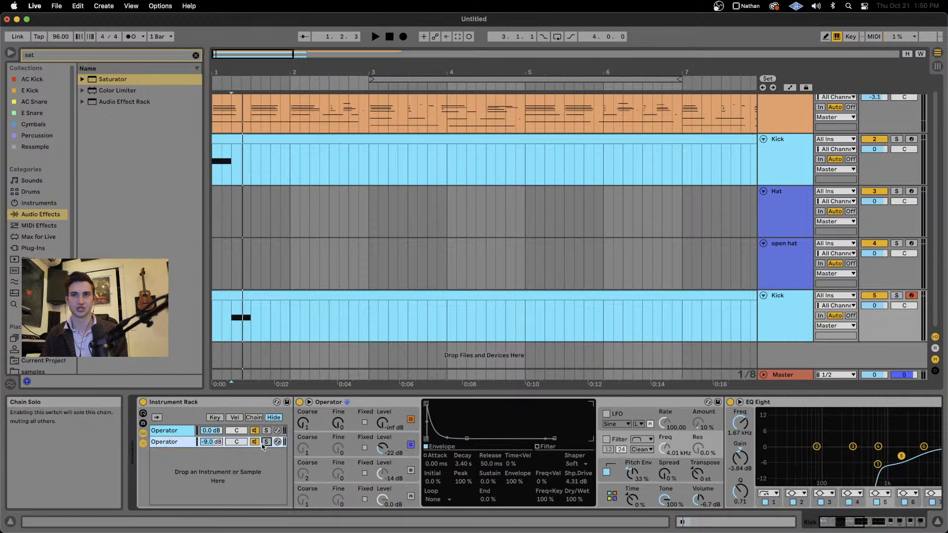
key("space")
Set the last Saturator's Drive to 10.3 dB while auditioning the full kick.
scroll(481, 486, "right", 20)
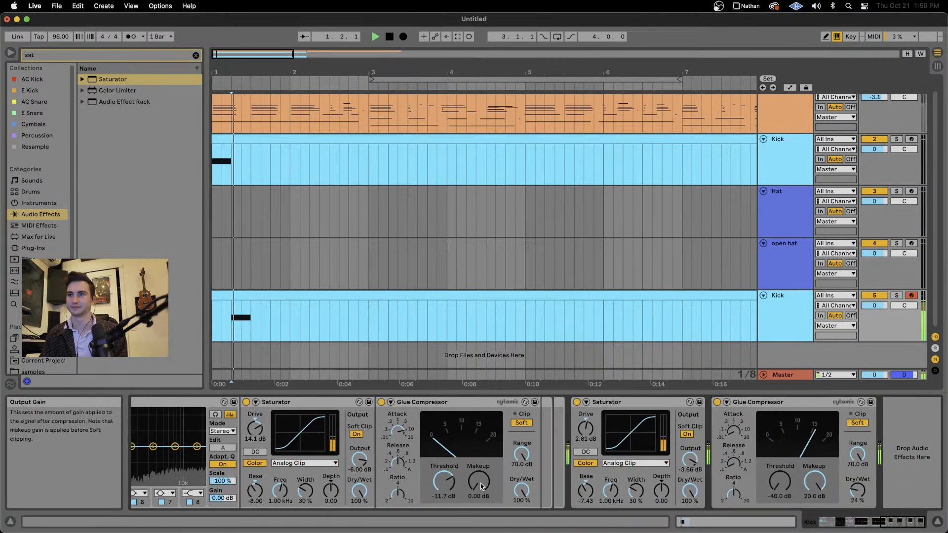
left_click_drag(585, 428, 585, 417)
key("space")
key("space")
key("space")
key("space")
key("space")
key("space")
key("space")
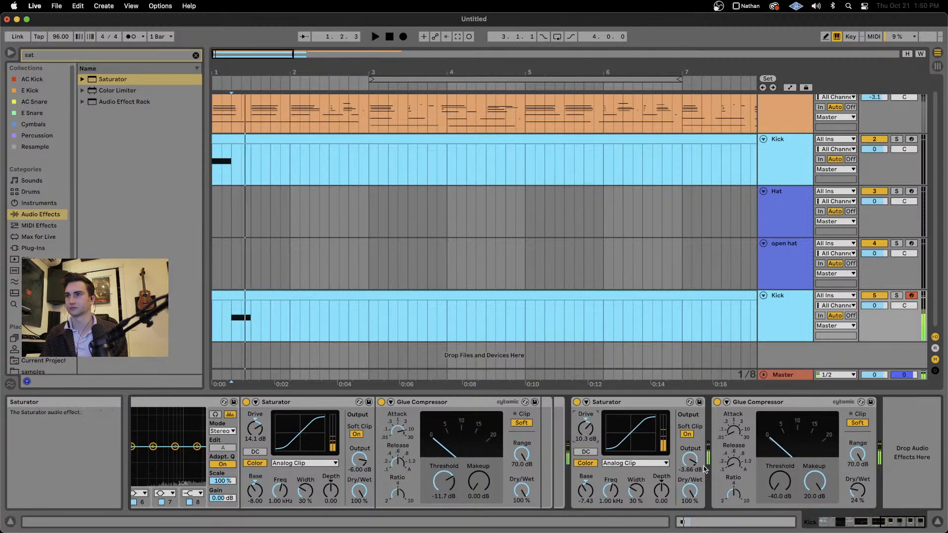
Set the last Saturator's Dry/Wet to 84.9% and audition the kick.
key("space")
left_click_drag(689, 491, 689, 499)
key("space")
key("space")
key("space")
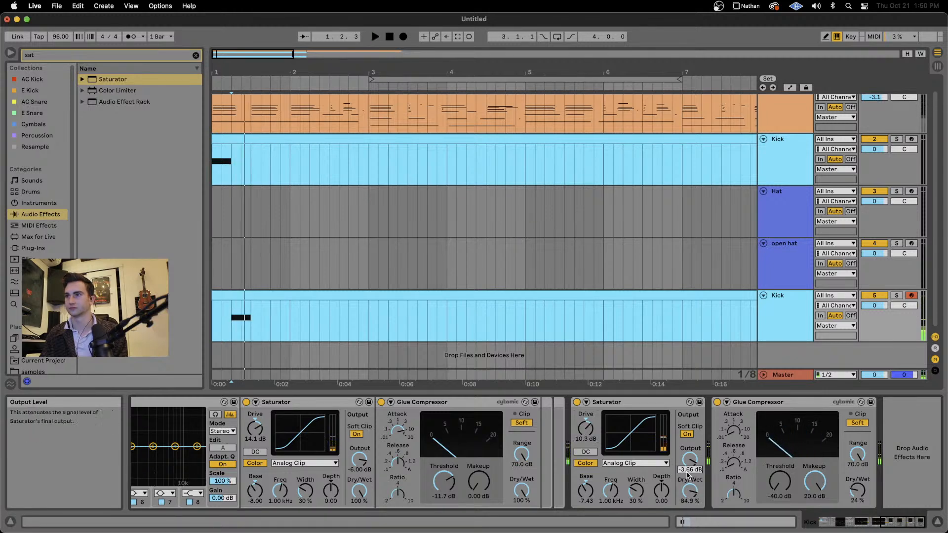
Lower the second Operator chain's volume in the Instrument Rack to -16.2 dB.
scroll(688, 474, "left", 20)
left_click_drag(211, 442, 211, 439)
key("space")
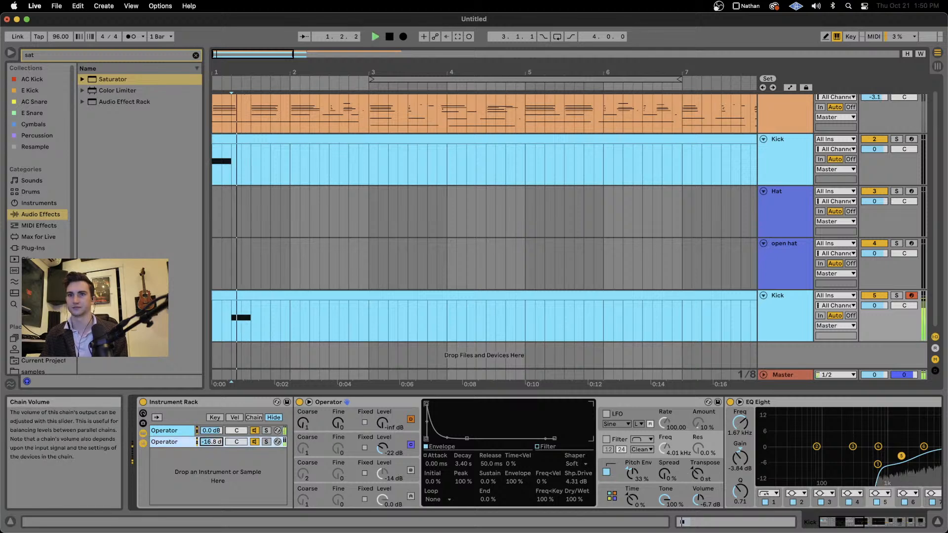
Shorten the oscillator C envelope's Decay to 566 ms in the second chain's Operator.
left_click(178, 445)
left_click(396, 441)
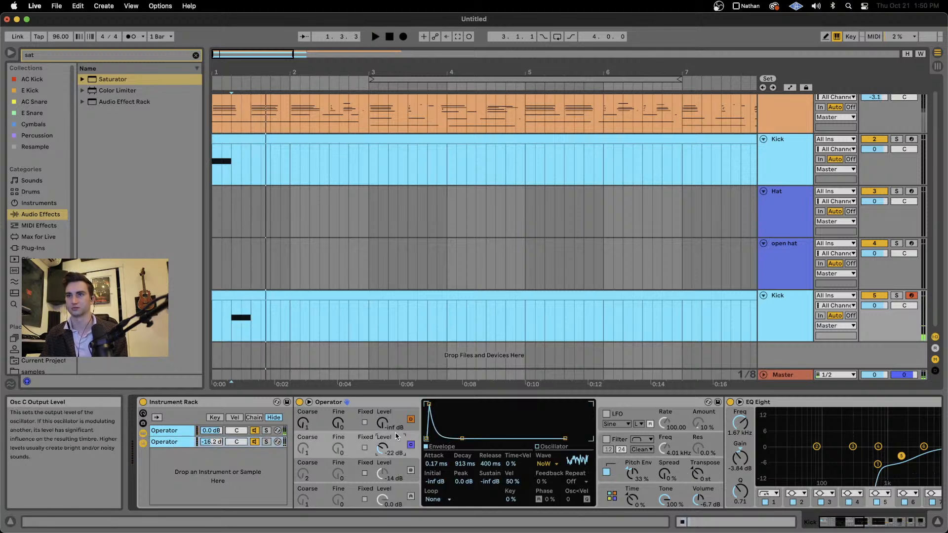
key("space")
key("space")
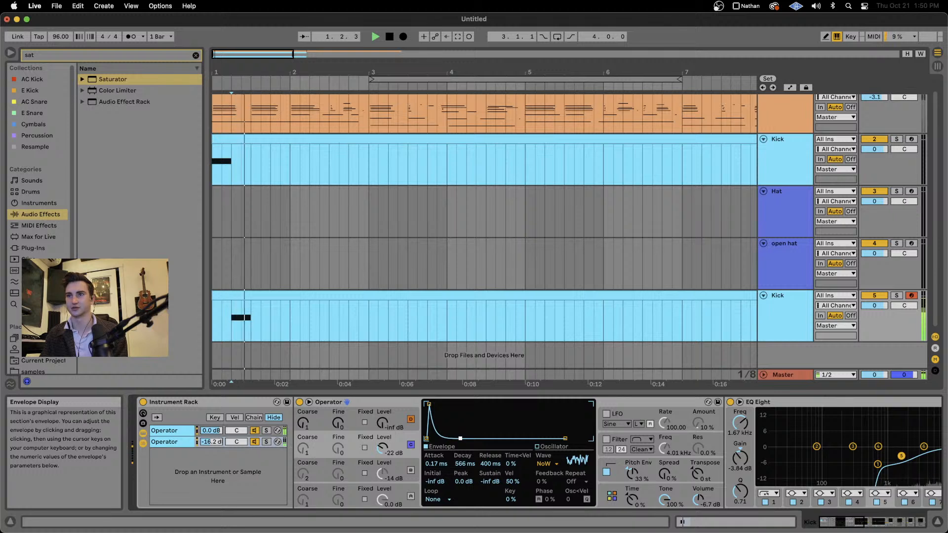
Set oscillator A's Level to about -2.9 dB in the first chain's Operator while auditioning the kick.
left_click(183, 431)
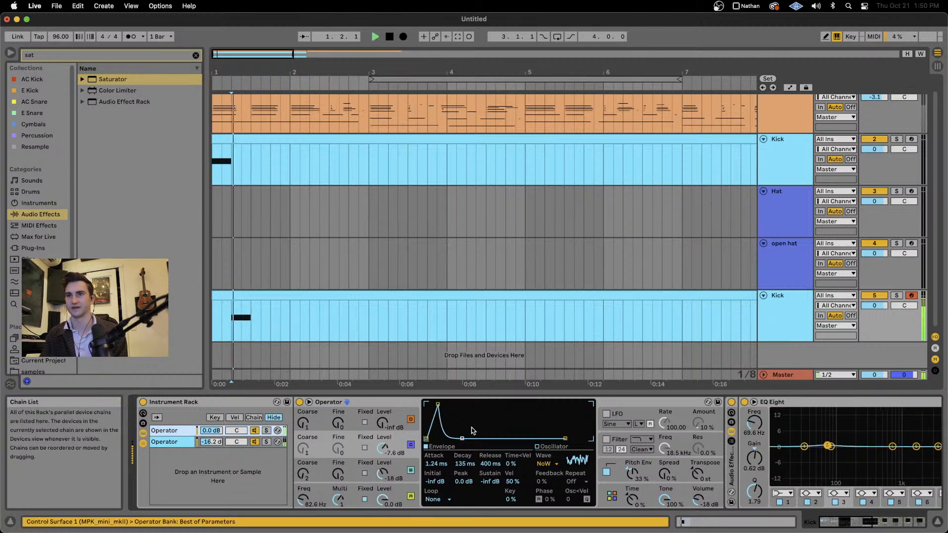
left_click(383, 500)
key("space")
key("space")
key("space")
left_click_drag(382, 500, 383, 505)
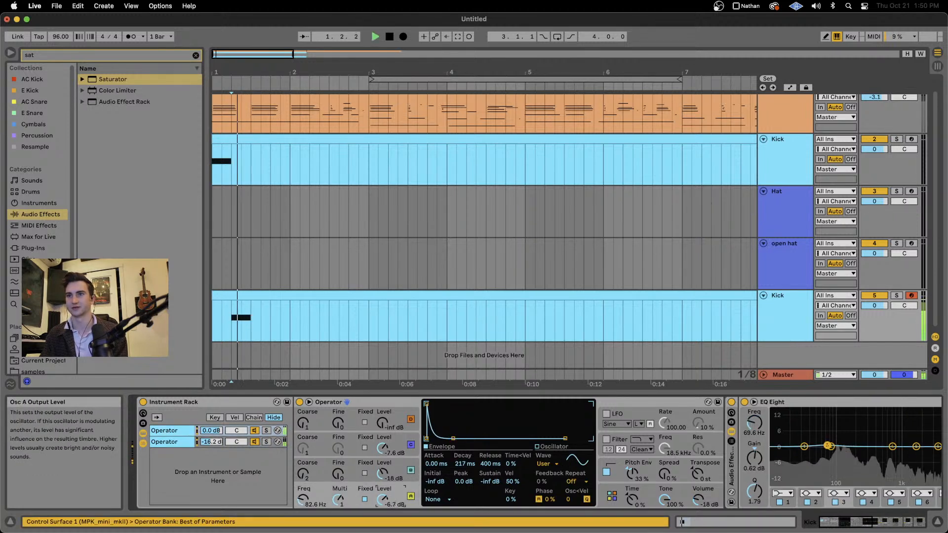
key("space")
key("space")
key("space")
key("space")
key("space")
key("space")
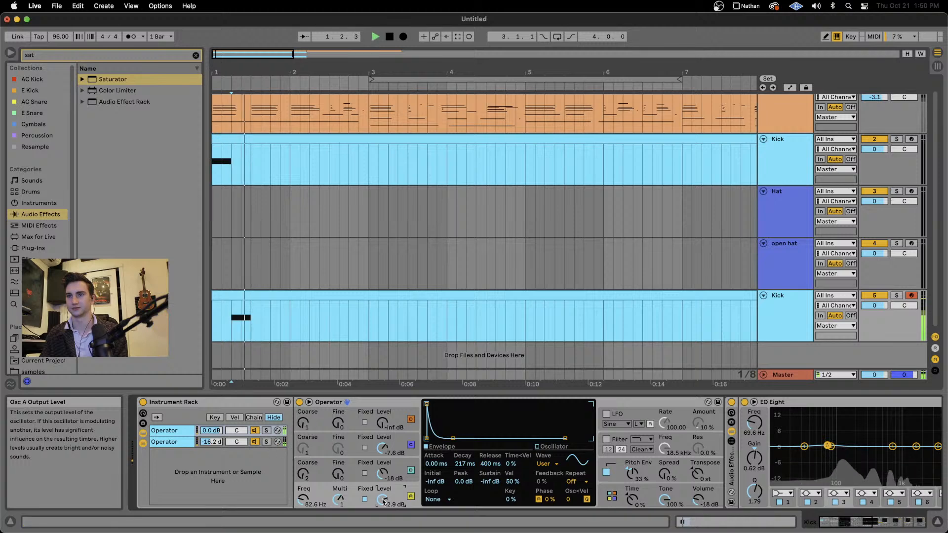
Play back the kick and review the Saturator and Glue Compressor at the end of its device chain.
key("space")
key("space")
key("space")
scroll(383, 500, "right", 15)
key("space")
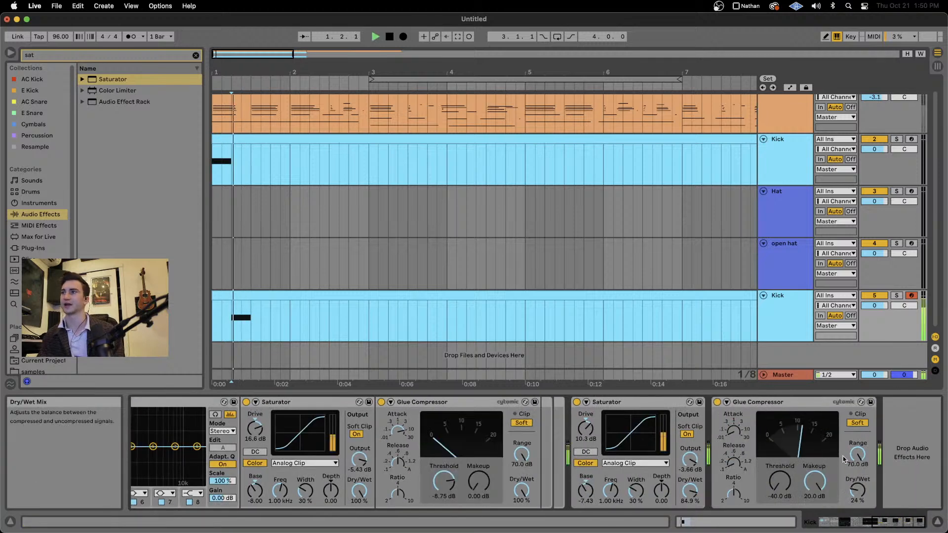
Play back the kick and compare it with the last Glue Compressor in the chain bypassed and active.
key("space")
key("space")
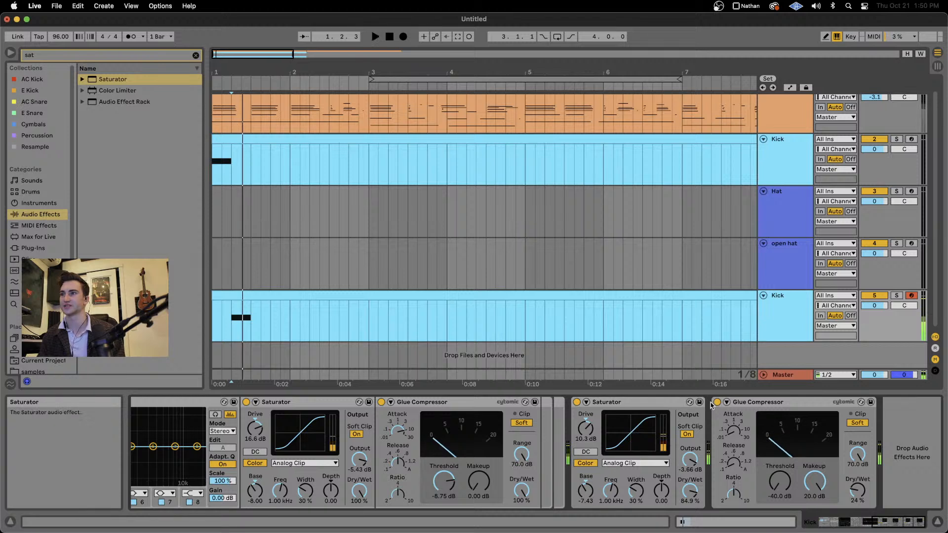
key("space")
key("space")
left_click(717, 403)
left_click(717, 403)
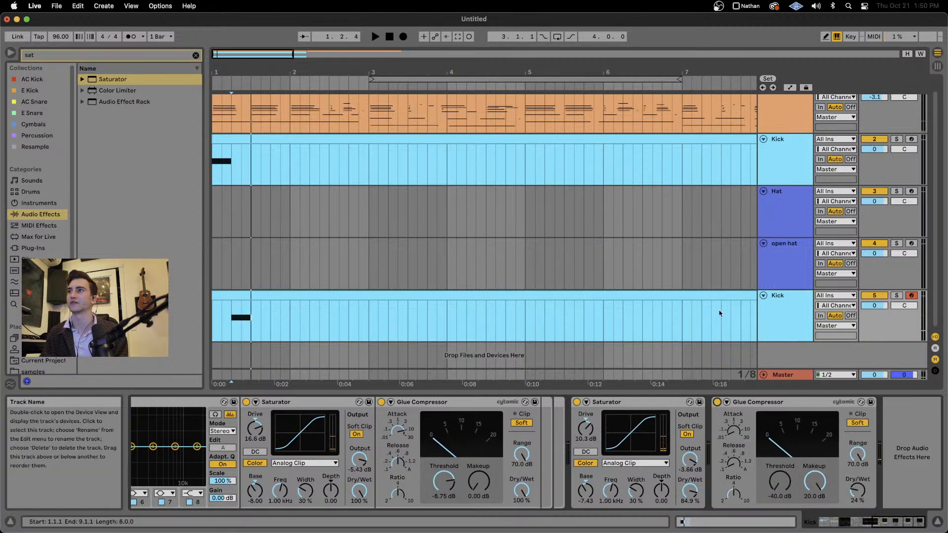
Group the tracks from the upper Kick through Hat and open hat to the lower Kick.
left_click(294, 285)
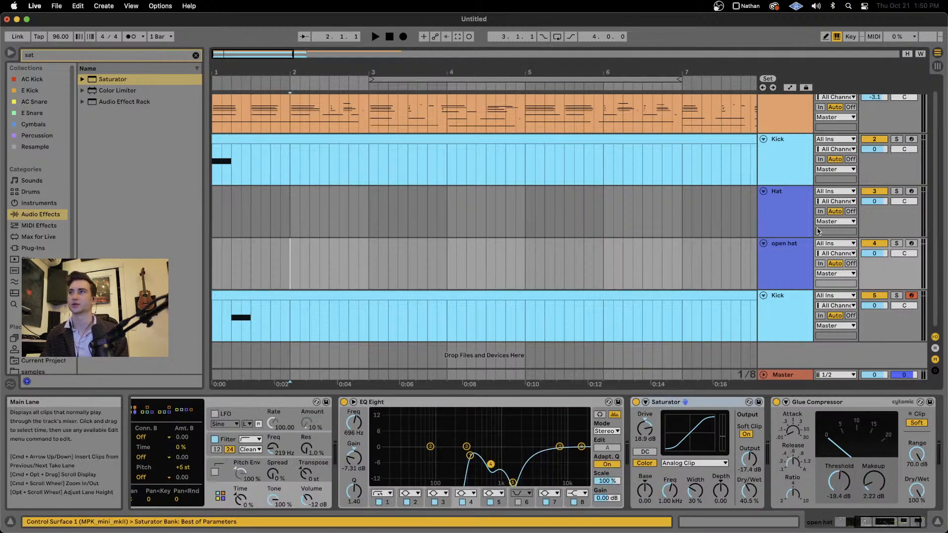
left_click(791, 167)
left_click(781, 321, "shift")
key("super+g")
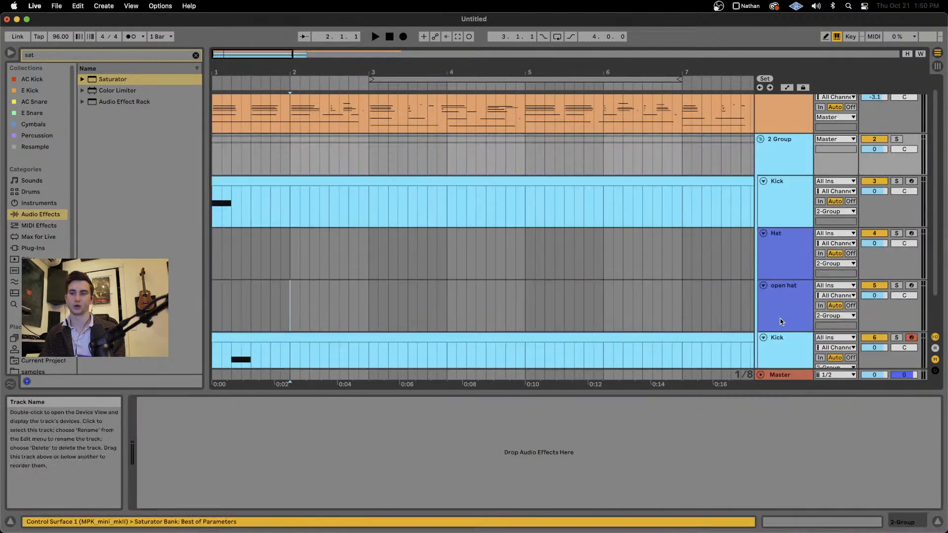
Search the audio effects for "eq" and add an EQ Eight to the 2 Group track.
left_click(781, 201)
left_click(781, 156)
left_click(43, 56)
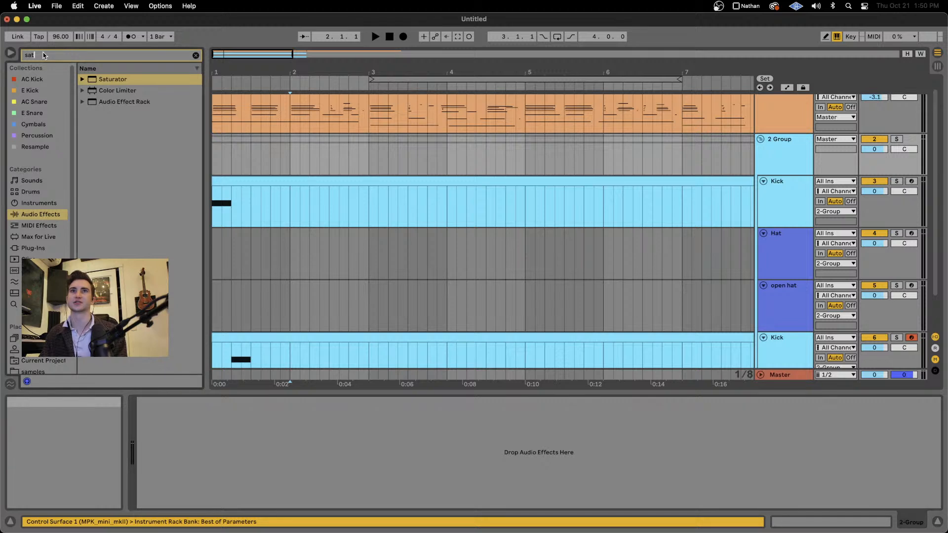
type("eq")
double_click(123, 104)
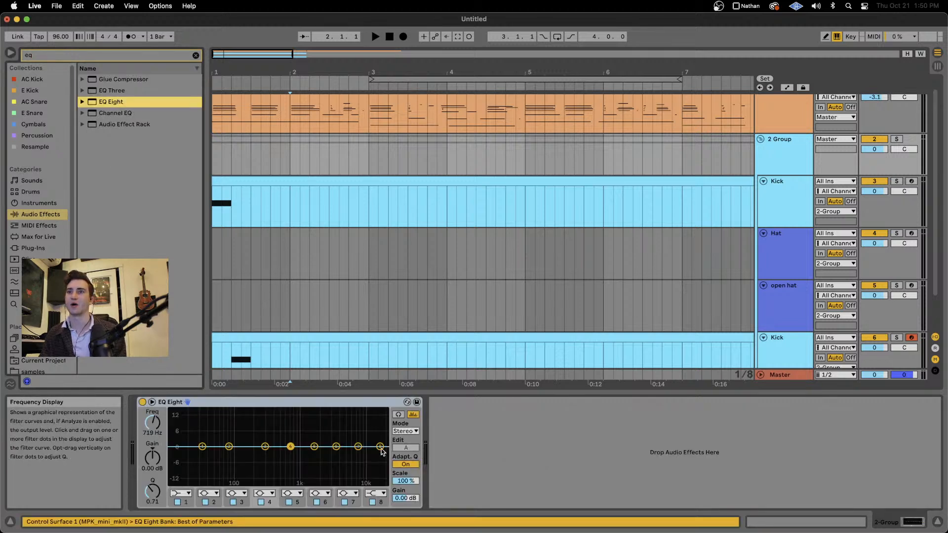
Set band 8 of the group's EQ Eight to a high cut at 3.44 kHz with Q 3.23, and toggle the device's activation.
left_click(377, 492)
left_click(374, 487)
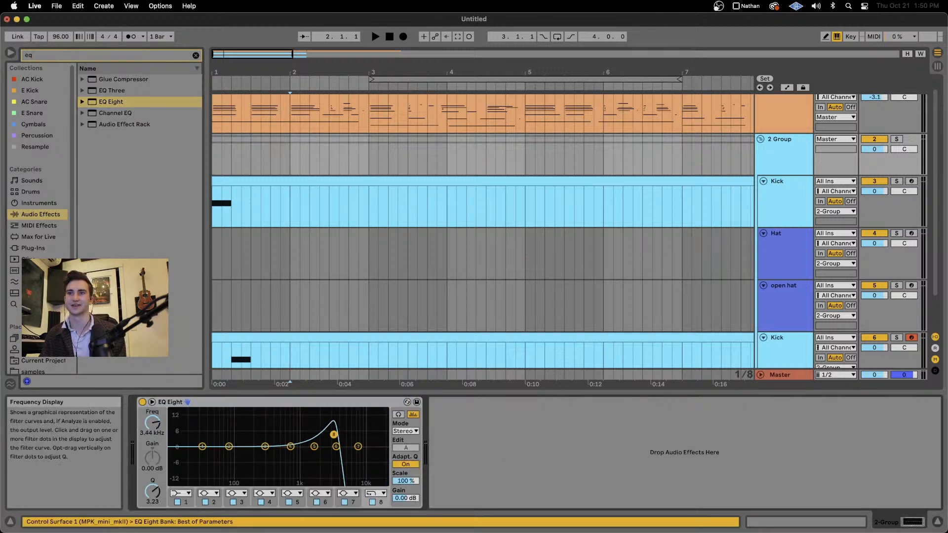
left_click(142, 402)
Open the lower Kick track's MIDI clip and play back both kicks from the start.
scroll(266, 276, "down", 2)
double_click(239, 306)
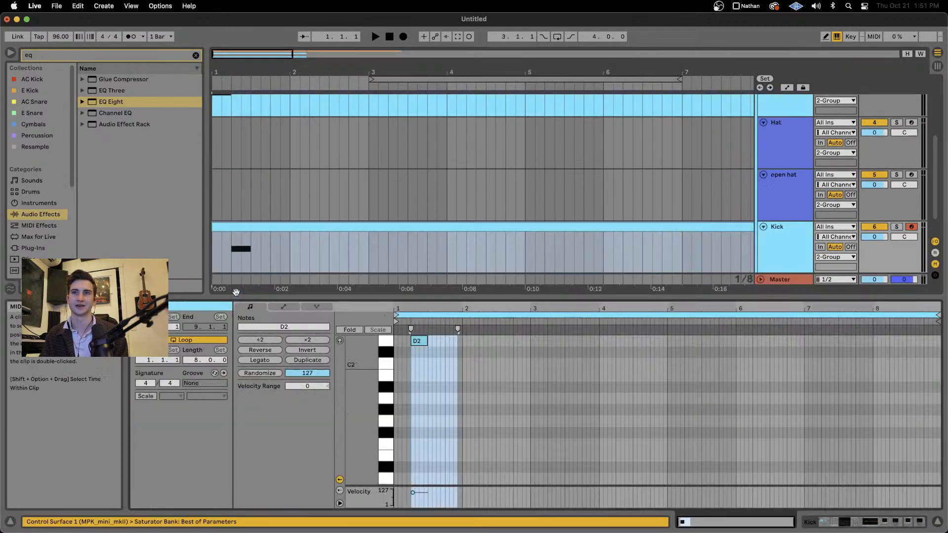
left_click_drag(429, 366, 384, 303)
key("space")
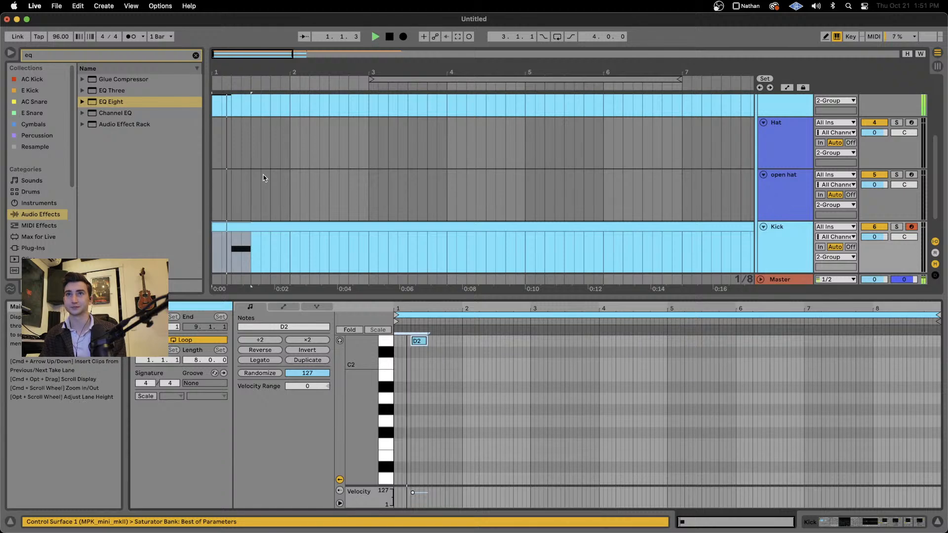
scroll(264, 177, "up", 5)
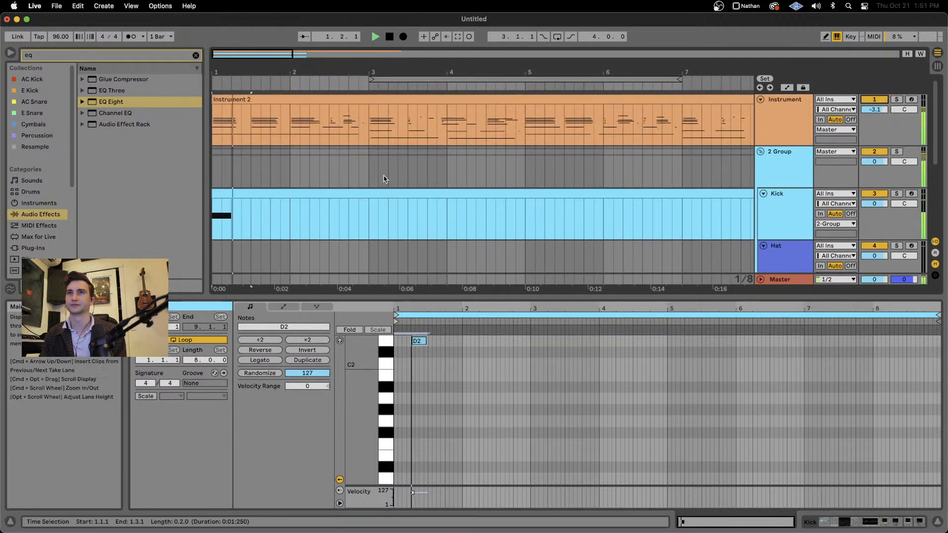
scroll(385, 179, "down", 3)
scroll(385, 179, "down", 1)
key("space")
Turn on note preview in the lower Kick clip and try transposing its D2 note by octaves.
left_click(419, 341)
left_click_drag(462, 350, 407, 339)
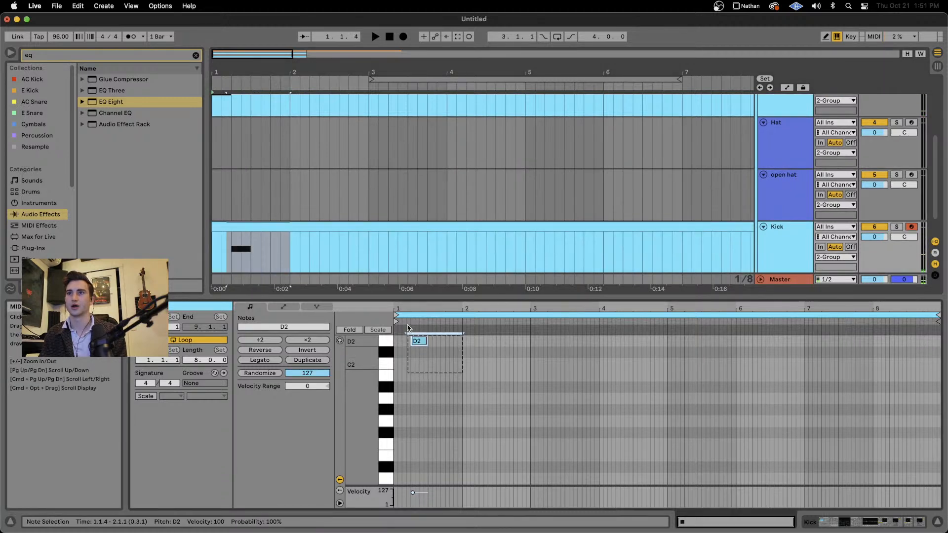
left_click(340, 341)
left_click_drag(461, 377, 410, 339)
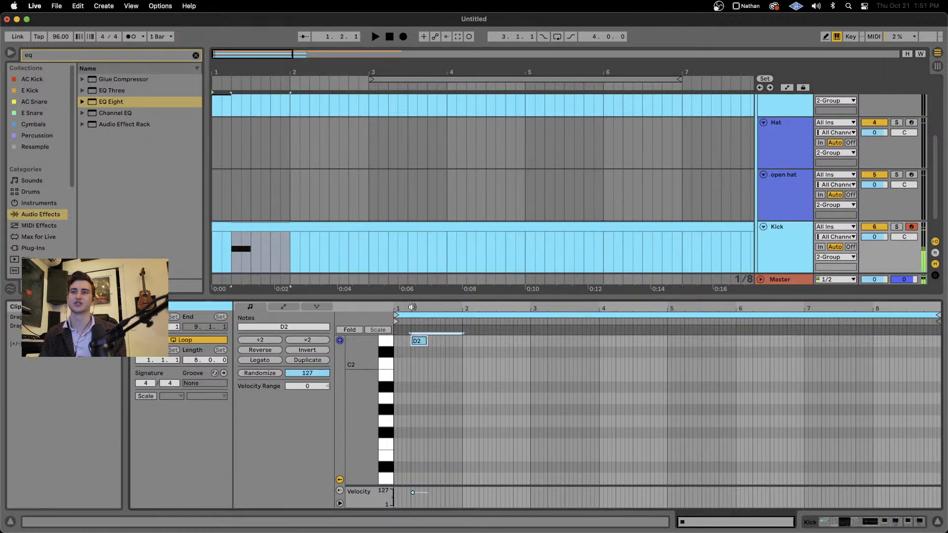
key("shift+Up")
key("shift+Up")
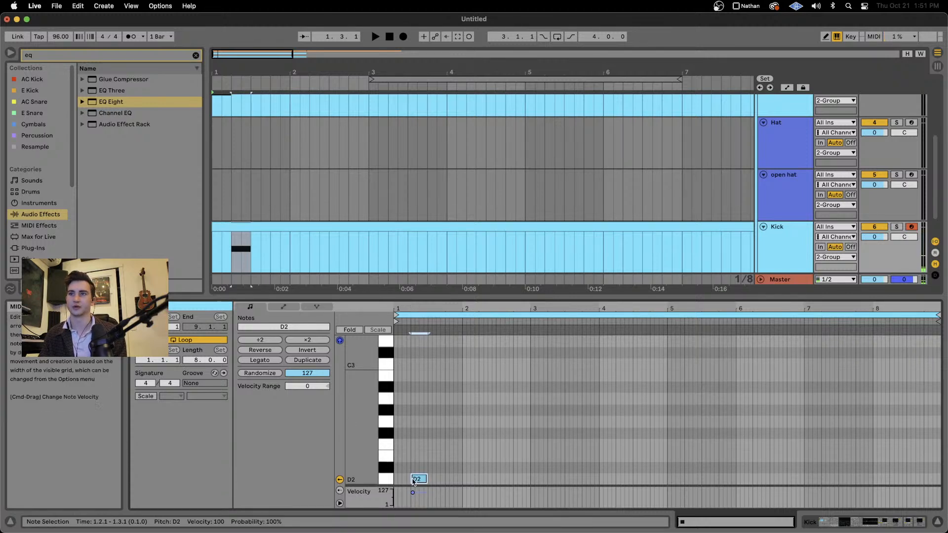
Audition the kick on the piano-roll keys around G2 and in the lowest octave, including A-2.
scroll(427, 409, "down", 2)
left_click(386, 392)
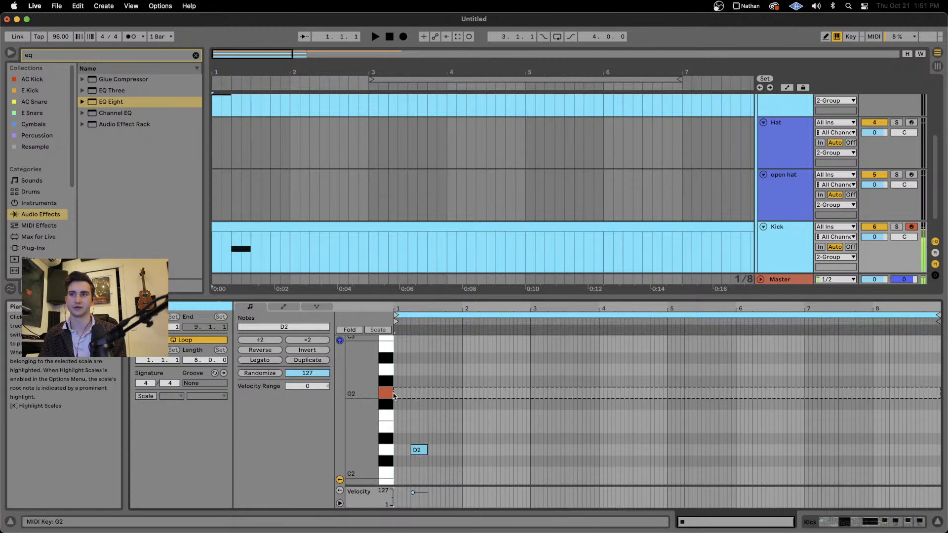
scroll(387, 370, "up", 6)
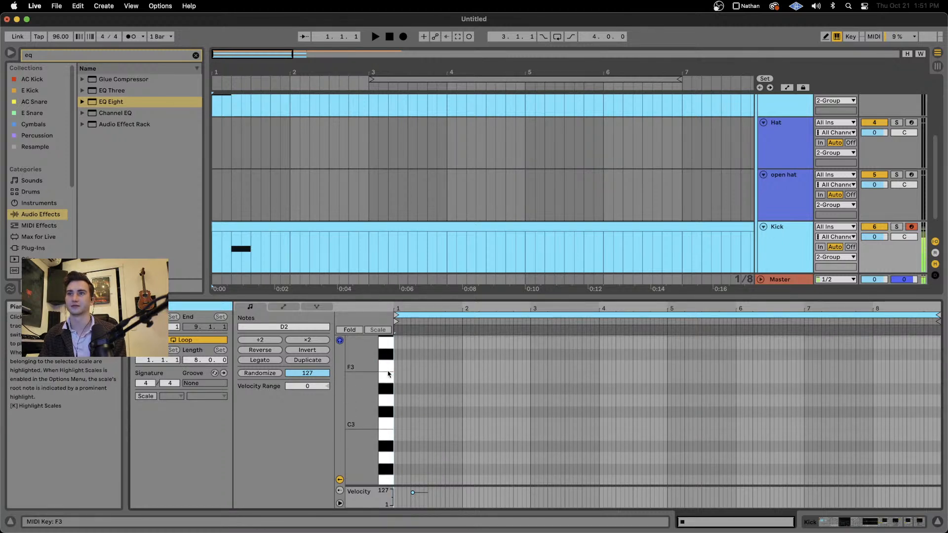
left_click(385, 390)
scroll(384, 385, "down", 8)
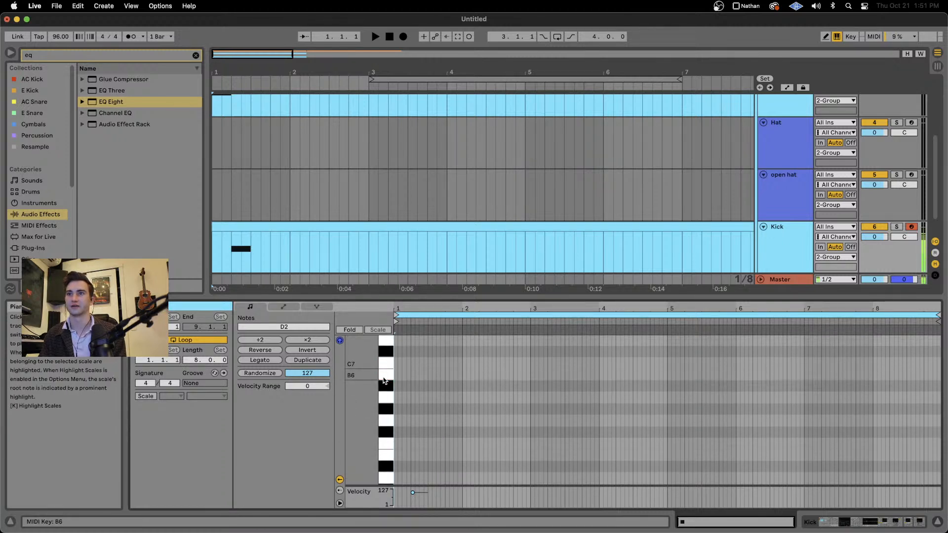
scroll(384, 379, "down", 8)
left_click(384, 378)
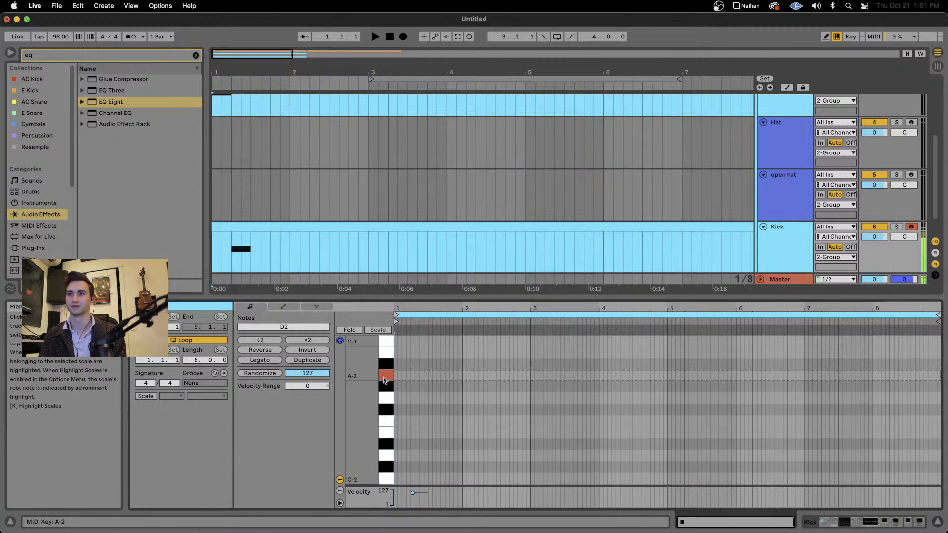
left_click(382, 479)
scroll(382, 479, "down", 4)
Audition the kick in the highest octaves of the piano roll on the C8 key.
scroll(383, 479, "up", 15)
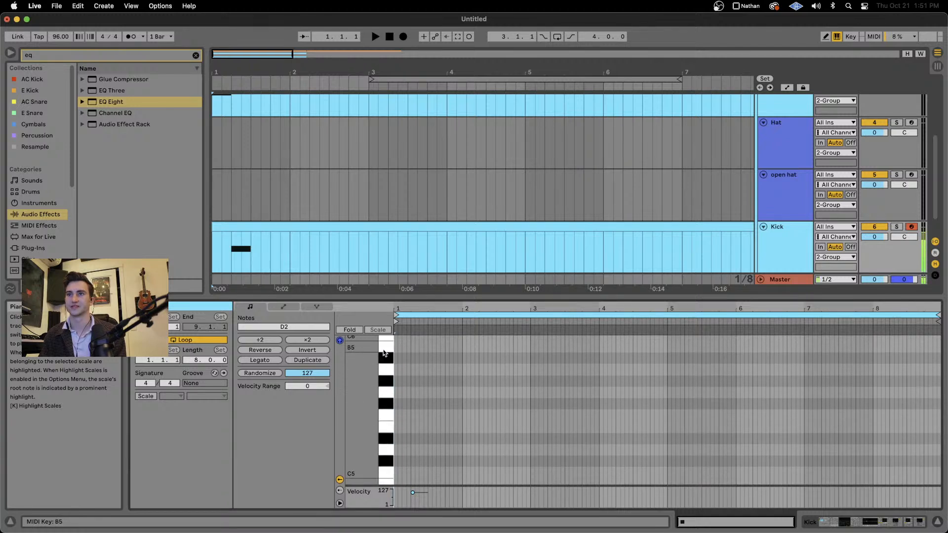
scroll(384, 353, "up", 3)
left_click(383, 421)
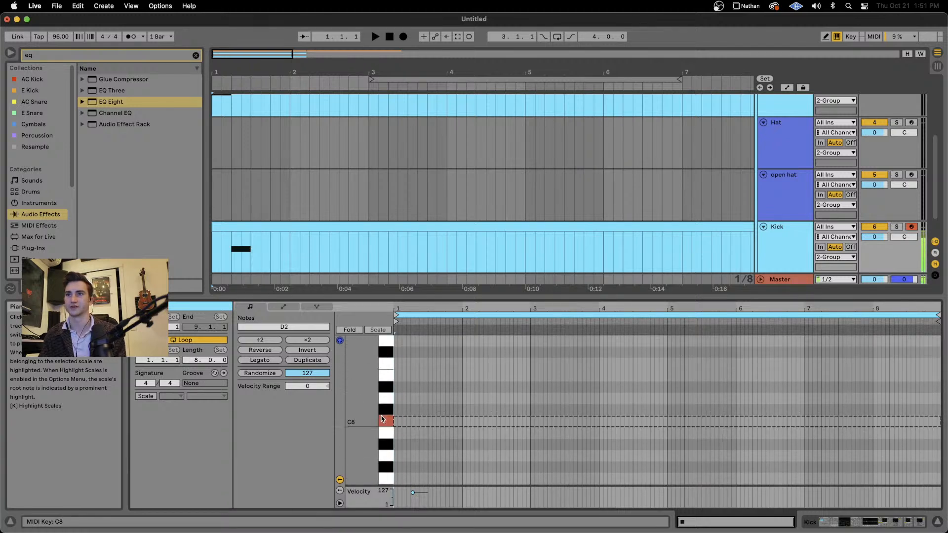
left_click(383, 421)
Try an extra kick note at D#2 and D#1 alongside the D2 note, and remove it.
scroll(384, 420, "down", 15)
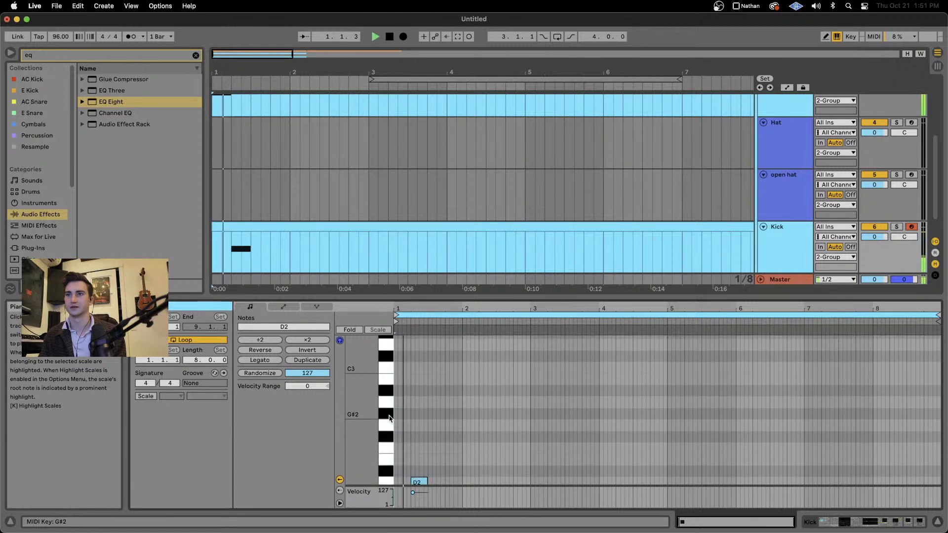
left_click(432, 483)
left_click(419, 427)
key("Up")
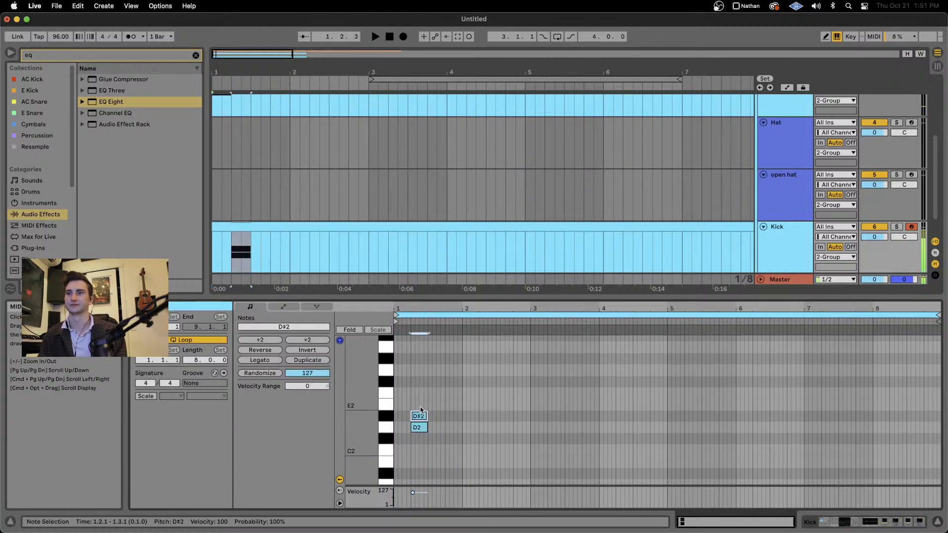
key("shift+Up")
key("shift+Up")
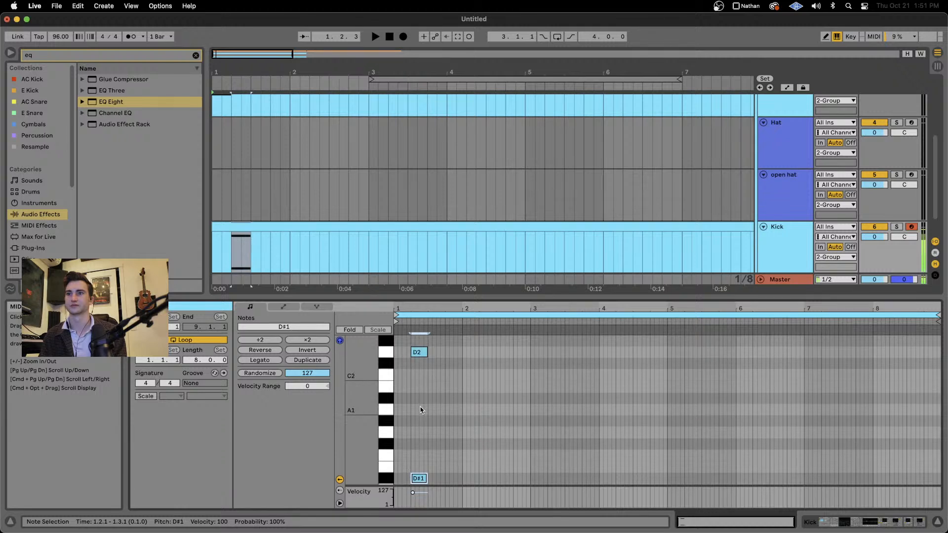
left_click_drag(465, 399, 381, 451)
key("Delete")
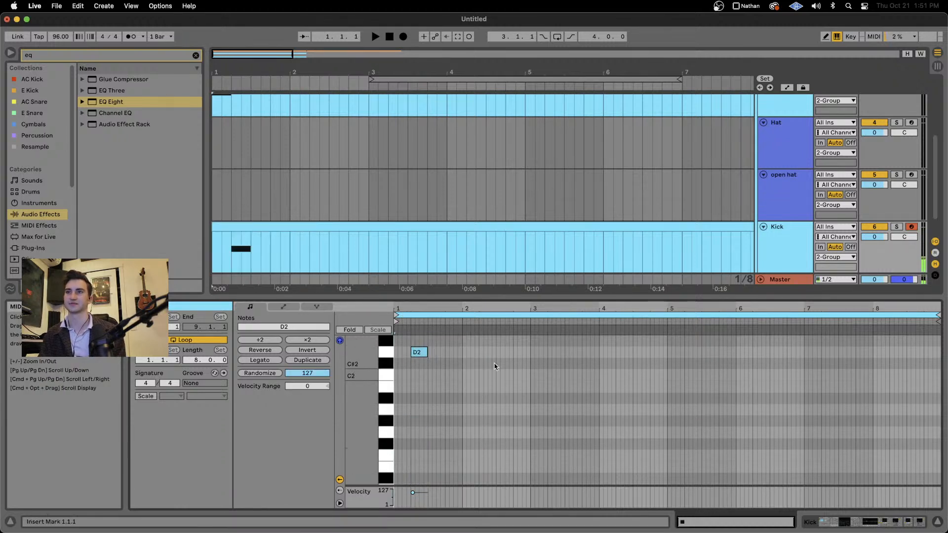
Move the lower Kick clip's D2 note to 1.3.1 and play back both kick tracks for comparison.
key("space")
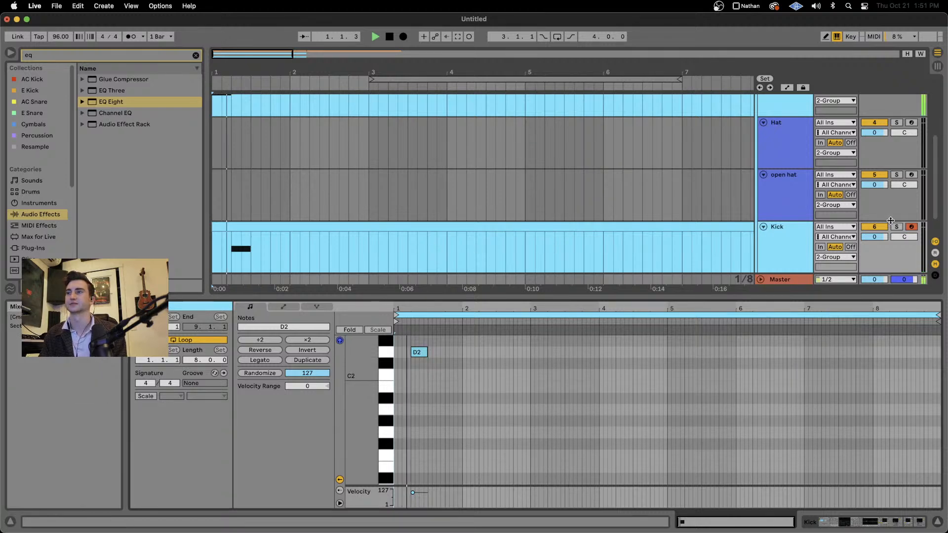
left_click(790, 247)
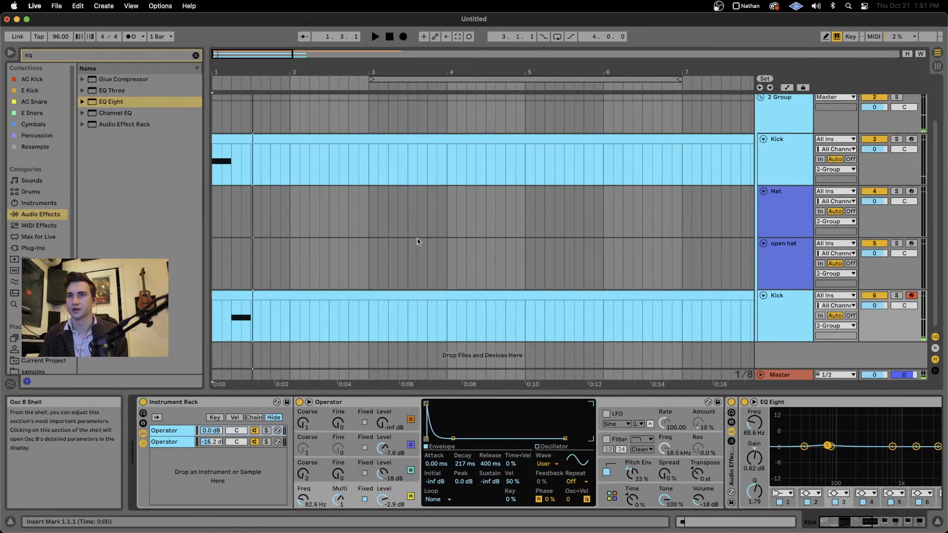
double_click(232, 321)
key("Right")
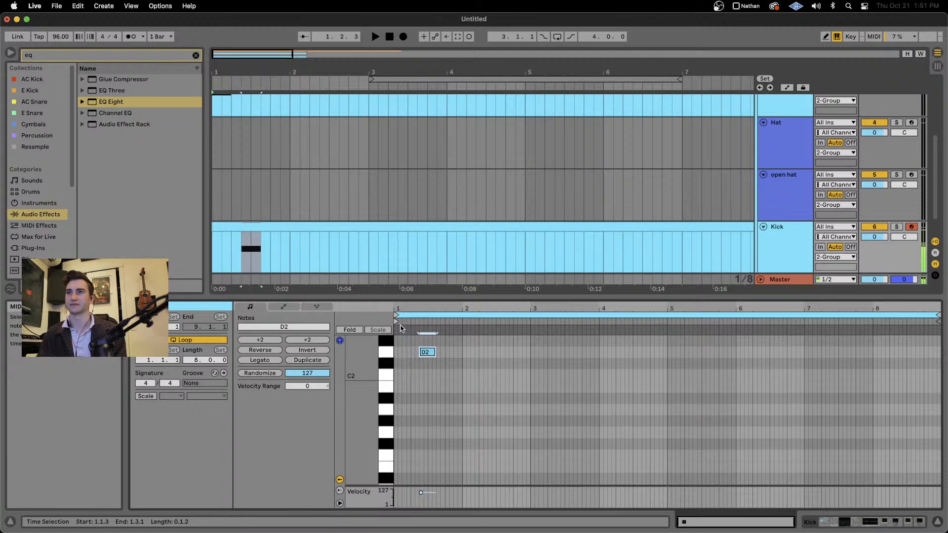
key("space")
left_click(792, 268)
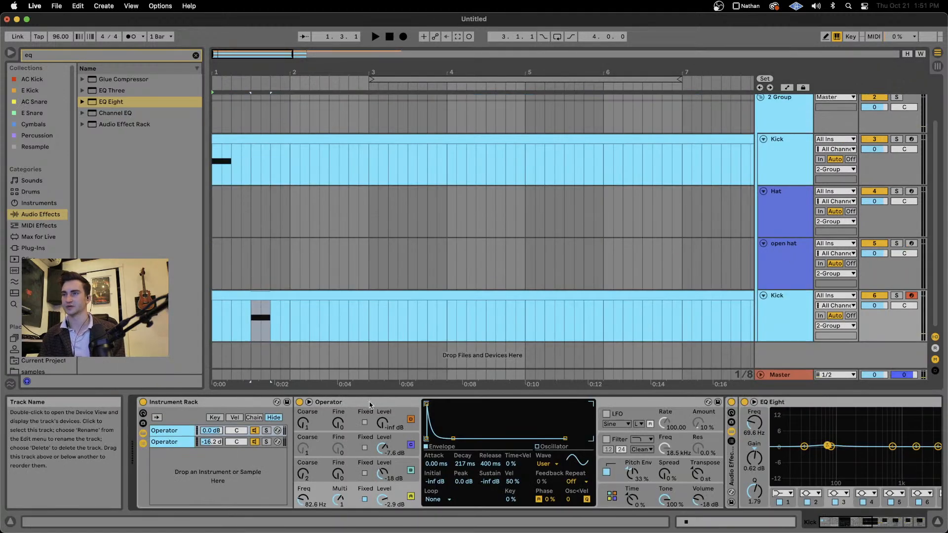
key("space")
Adjust the global envelope Time in the first chain's Operator, trying 15%, while comparing the kicks in playback.
left_click(185, 443)
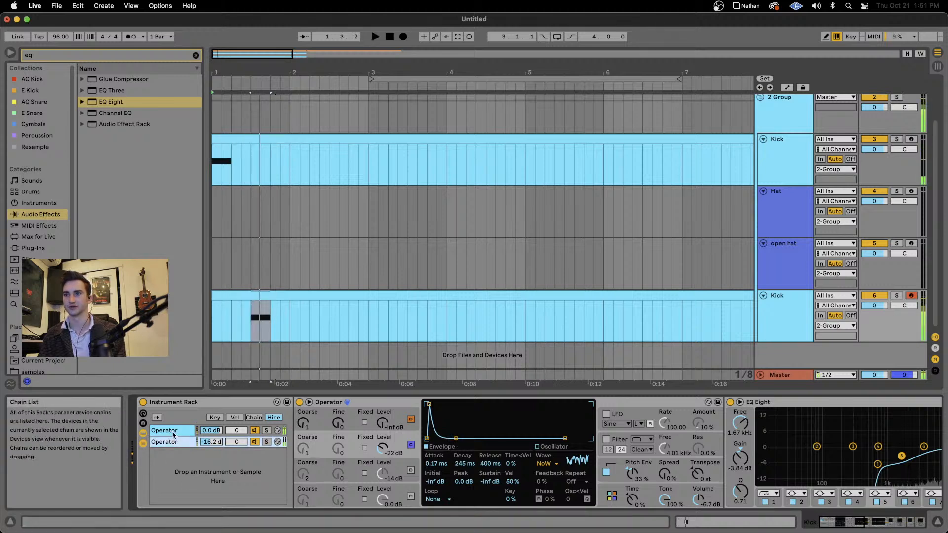
left_click(640, 495)
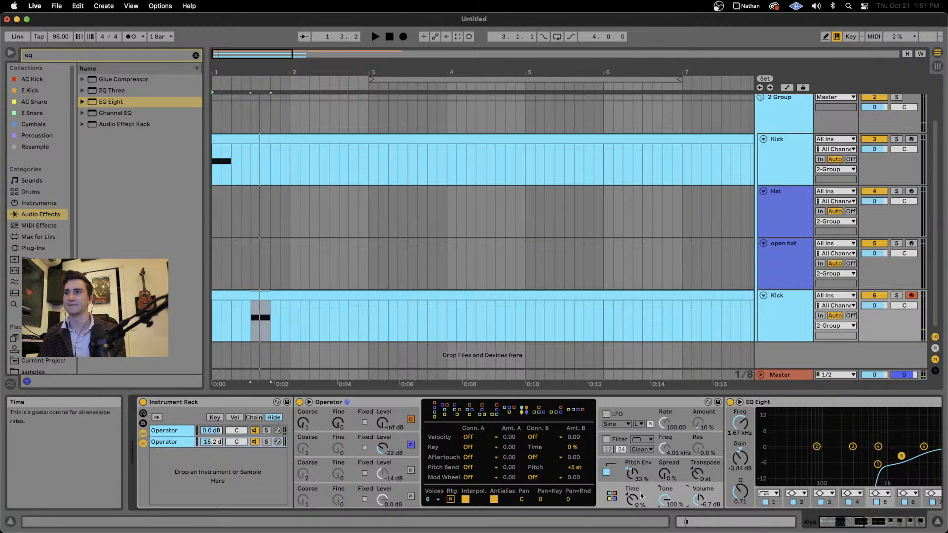
left_click(178, 431)
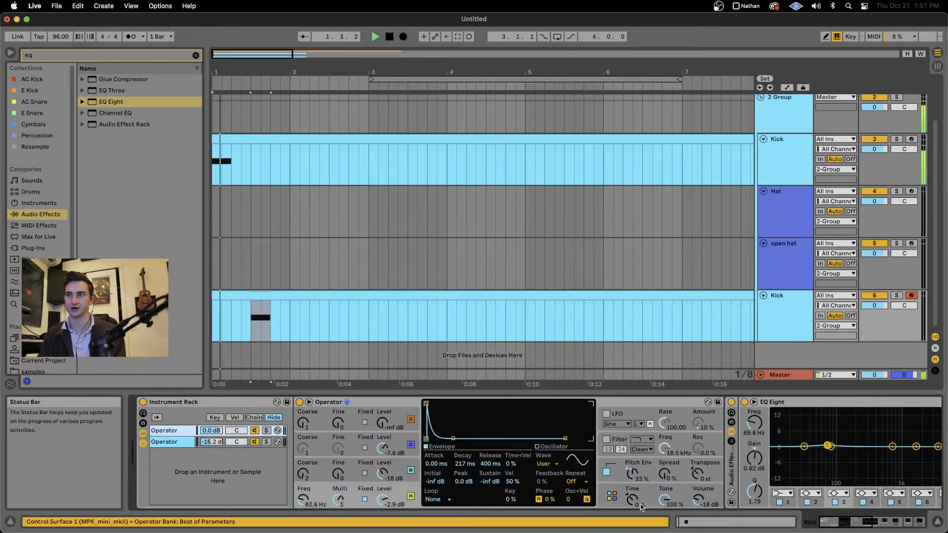
left_click_drag(632, 498, 633, 500)
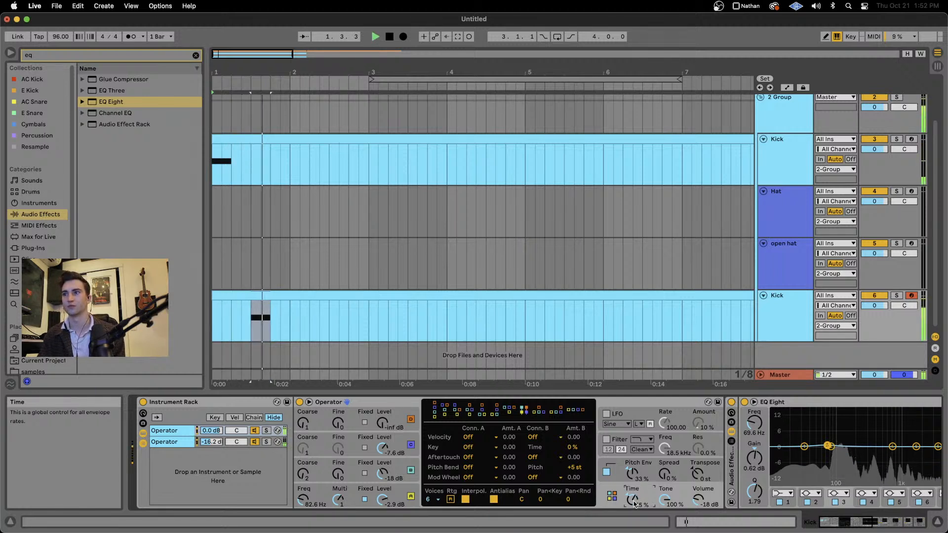
left_click_drag(635, 503, 634, 506)
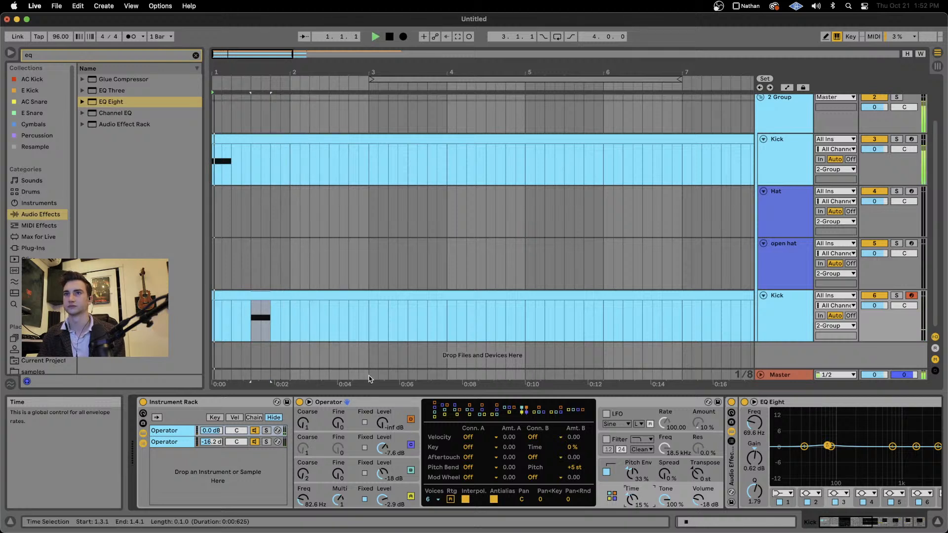
left_click_drag(644, 505, 645, 495)
key("space")
key("space")
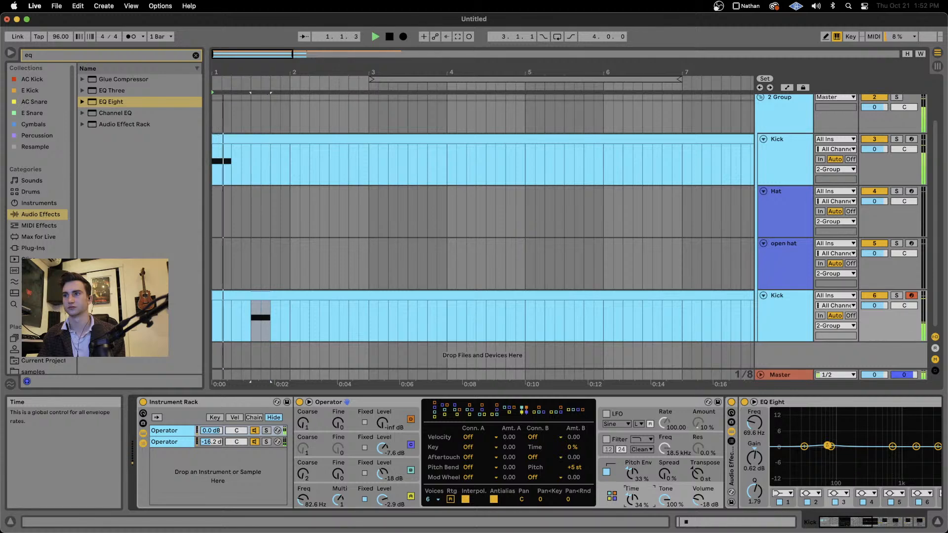
Copy the lower Kick clip's D2 note to beat 3 of every following bar through bar 8.
double_click(338, 326)
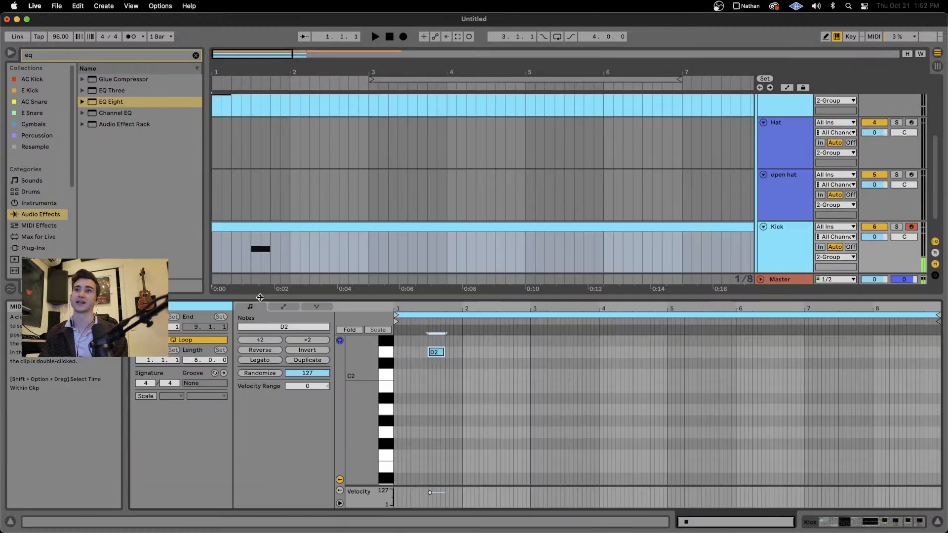
key("space")
left_click(499, 367)
key("super+v")
key("super+a")
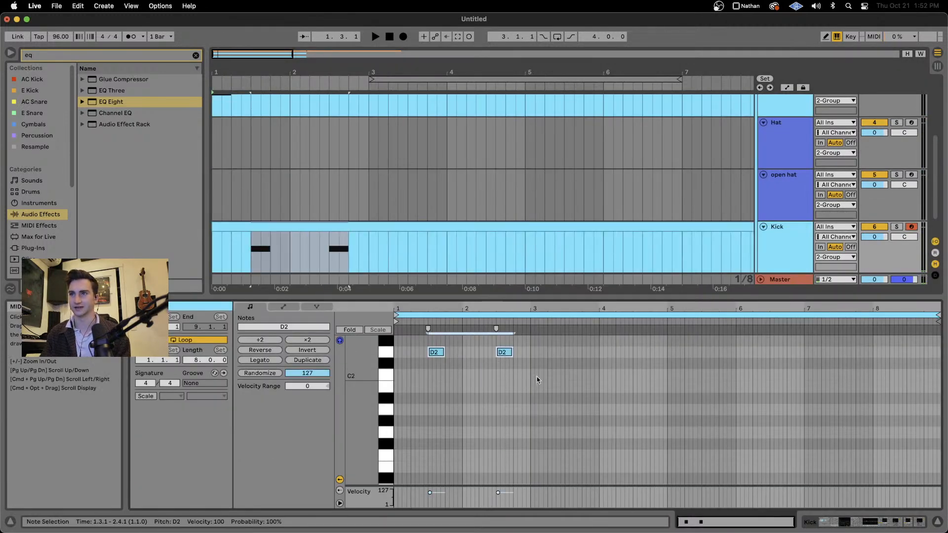
left_click_drag(521, 376, 496, 330)
key("Left")
key("super+a")
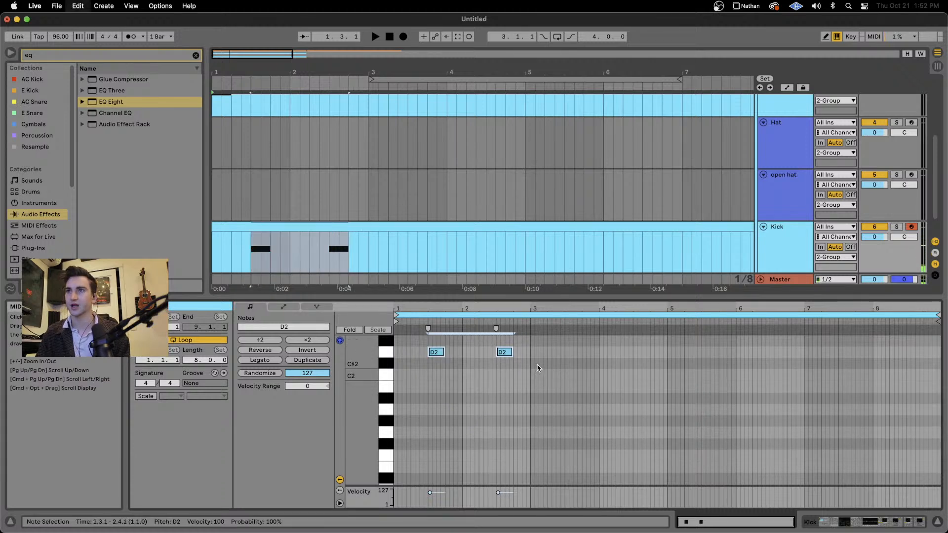
key("super+d")
key("super+a")
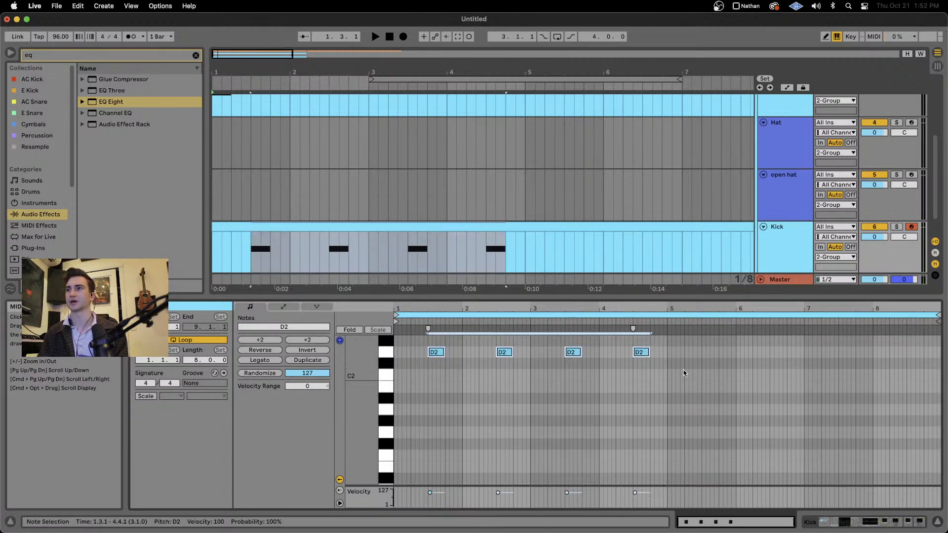
key("super+d")
Solo the upper Kick track, group its whole device chain into a rack, and save it as the preset Kick Maker.
double_click(774, 110)
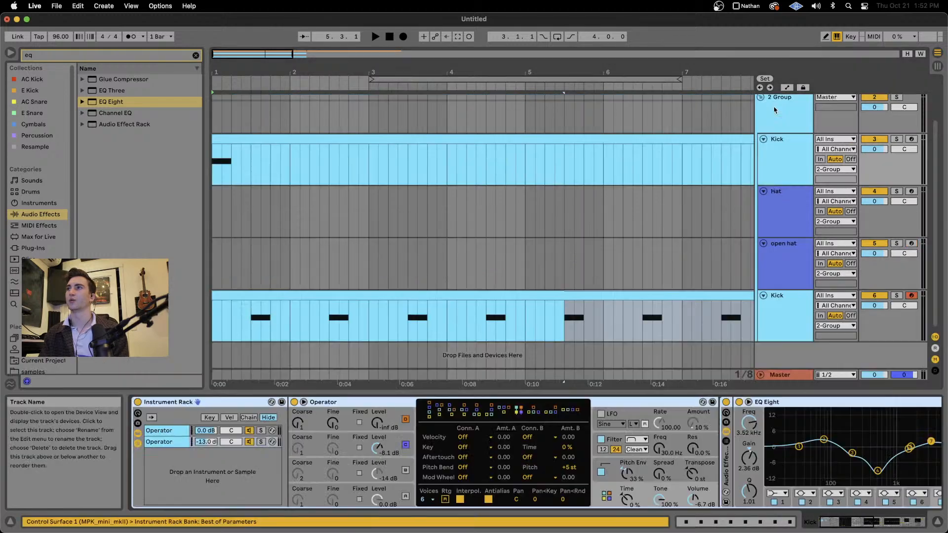
scroll(831, 148, "up", 3)
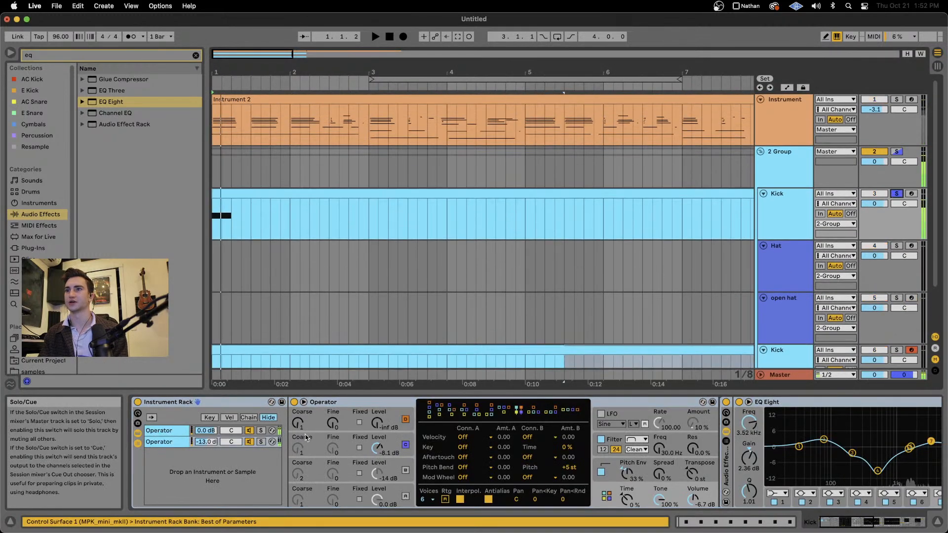
scroll(203, 435, "right", 10)
scroll(198, 444, "left", 10)
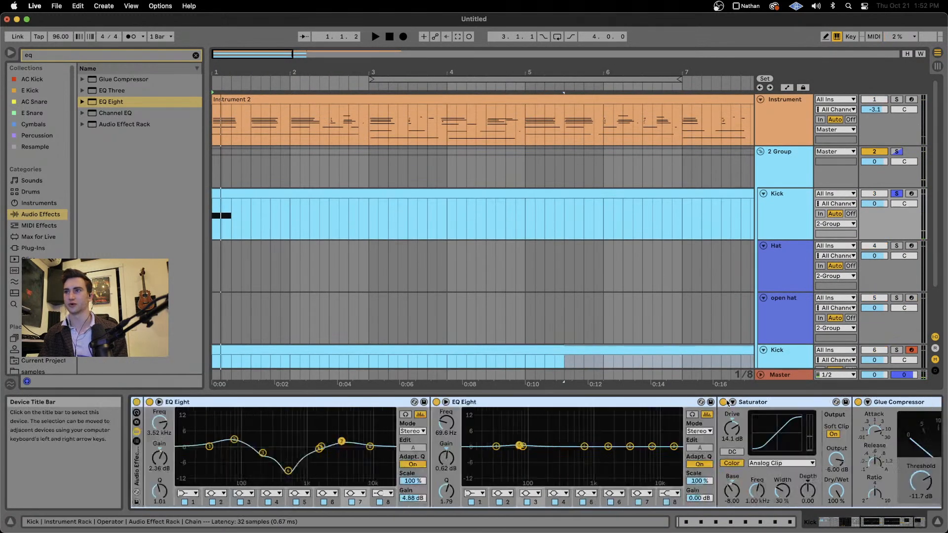
left_click(143, 503)
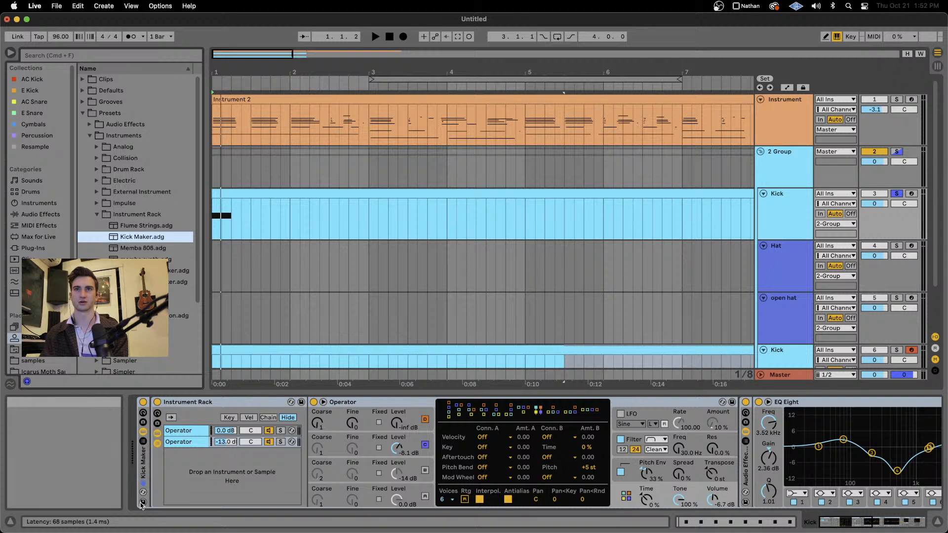
Audition the soloed upper kick while looking over the devices in the Kick Maker rack.
left_click(348, 404)
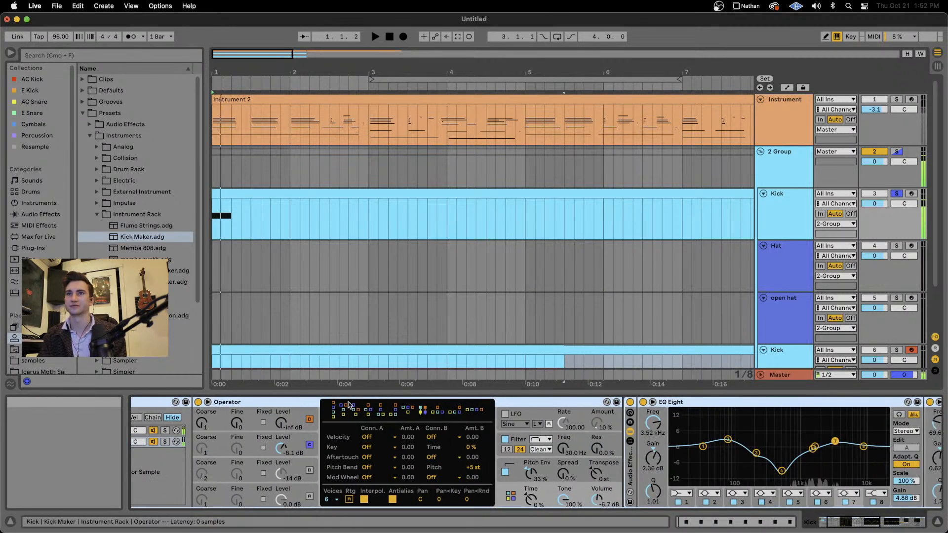
scroll(348, 405, "right", 10)
key("space")
key("space")
scroll(349, 403, "left", 12)
key("space")
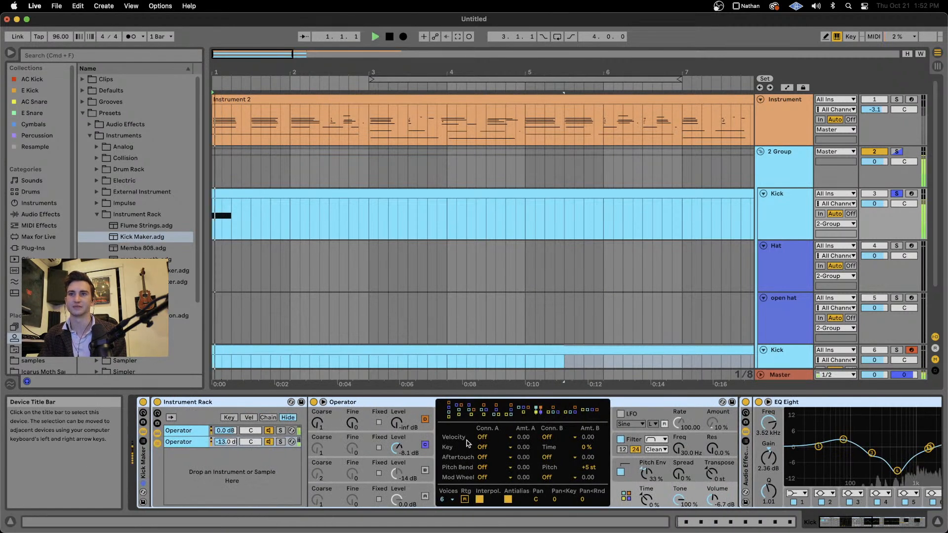
key("space")
key("space")
key("space")
Set the global envelope Time of the first chain's Operator in the upper kick to -15%, checking it in repeated playback.
left_click(171, 432)
left_click(654, 500)
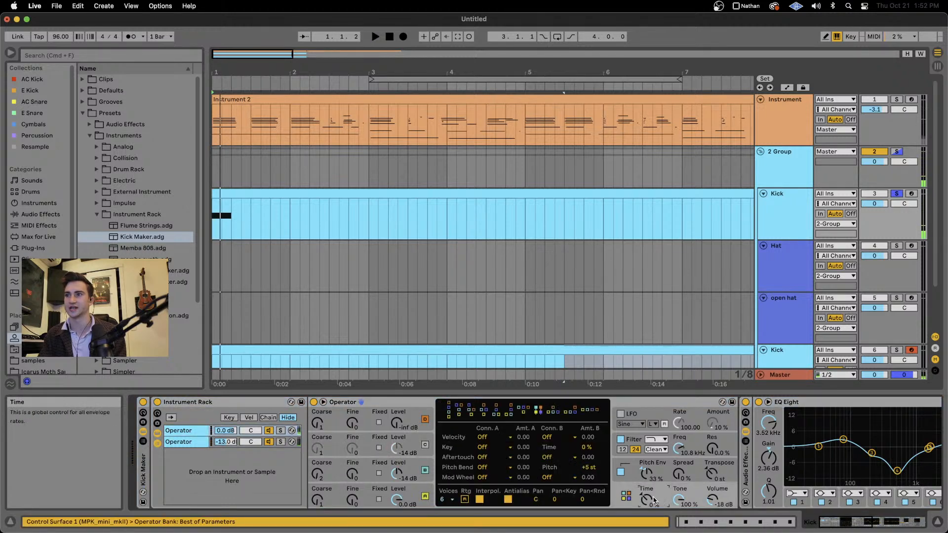
left_click_drag(653, 500, 652, 499)
key("space")
key("space")
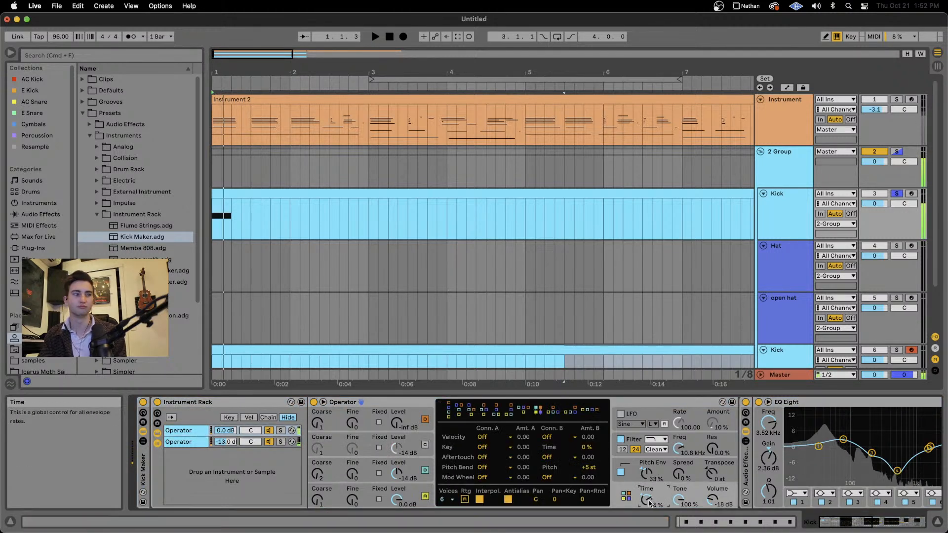
key("space")
left_click_drag(646, 499, 647, 517)
key("space")
key("space")
key("space")
key("space")
key("space")
key("space")
key("space")
key("space")
key("space")
key("space")
key("space")
key("space")
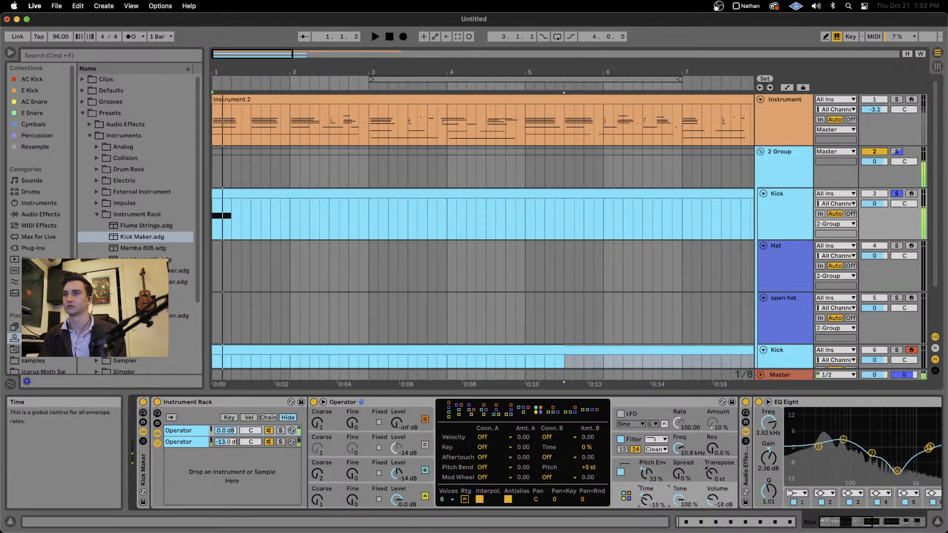
key("space")
Try a volume of -17 dB for the first chain's Operator in playback, and return it to -18 dB.
left_click_drag(709, 503, 710, 512)
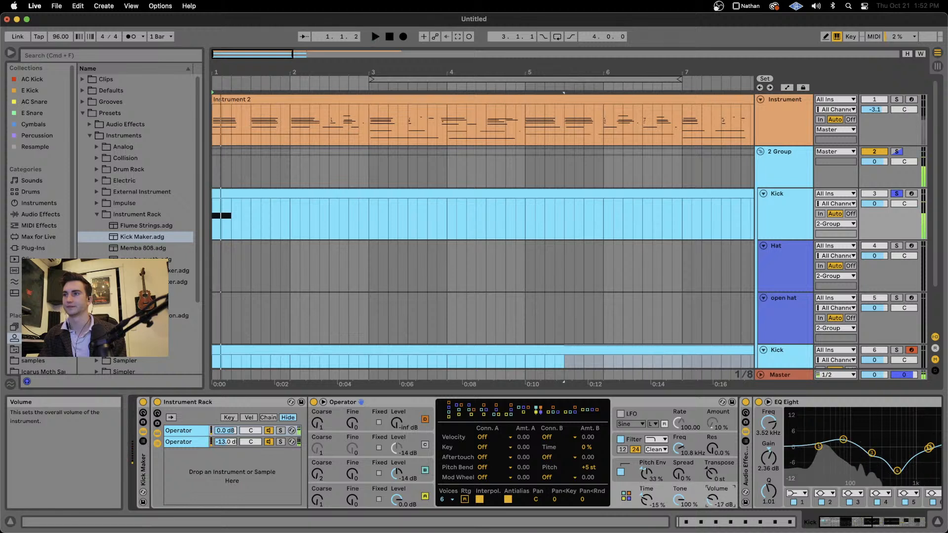
key("space")
key("space")
key("space")
key("space")
key("space")
key("space")
key("space")
key("space")
key("space")
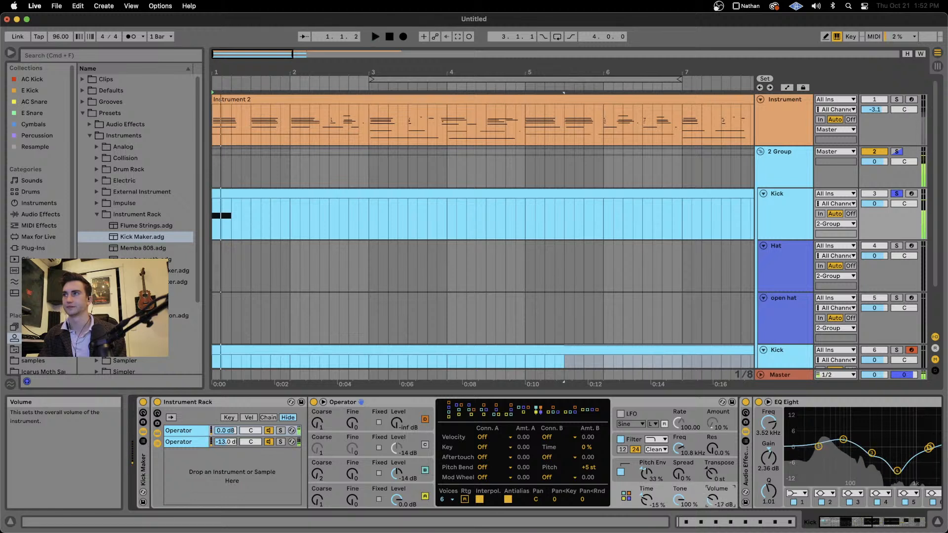
left_click_drag(710, 501, 711, 495)
Unsolo the upper Kick and its group, play everything together, and set the lower Kick track's volume to -5.2 dB.
left_click(896, 151)
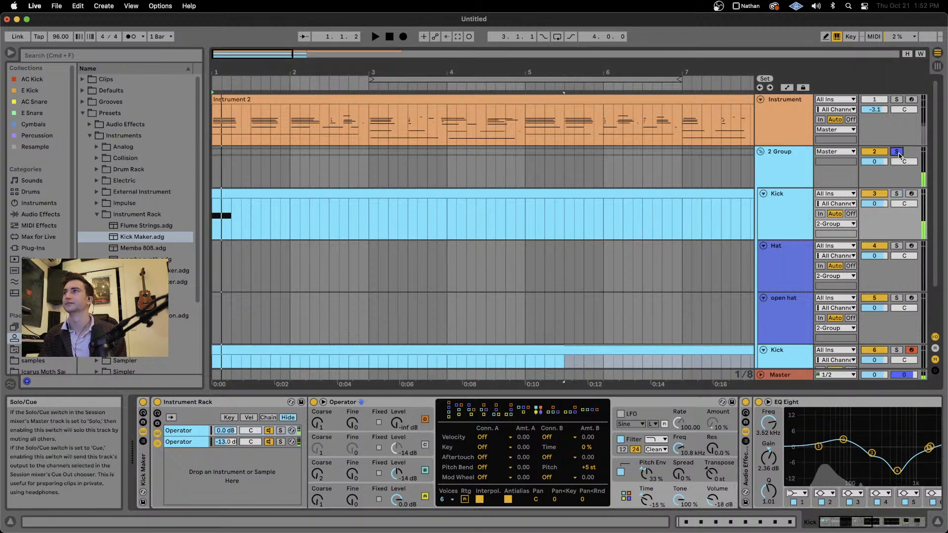
left_click(896, 152)
key("space")
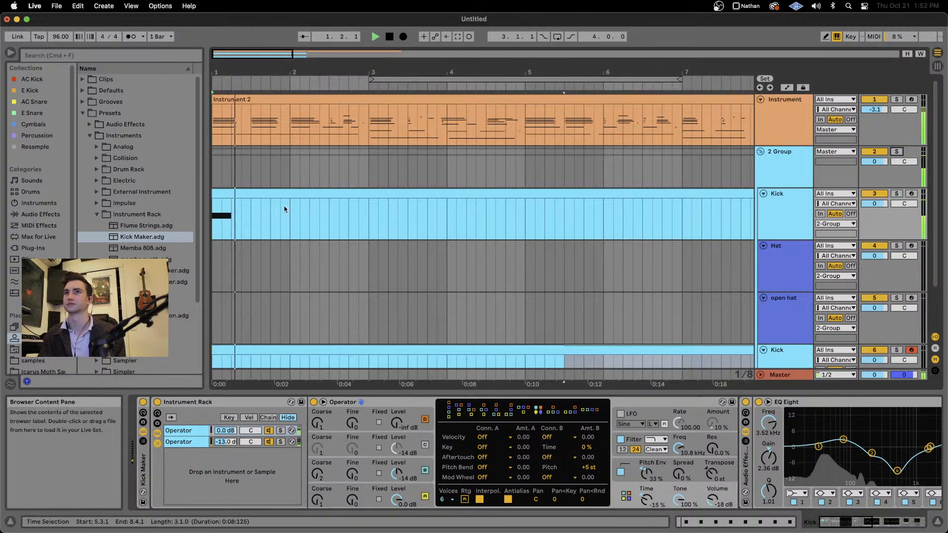
double_click(232, 197)
left_click(441, 389)
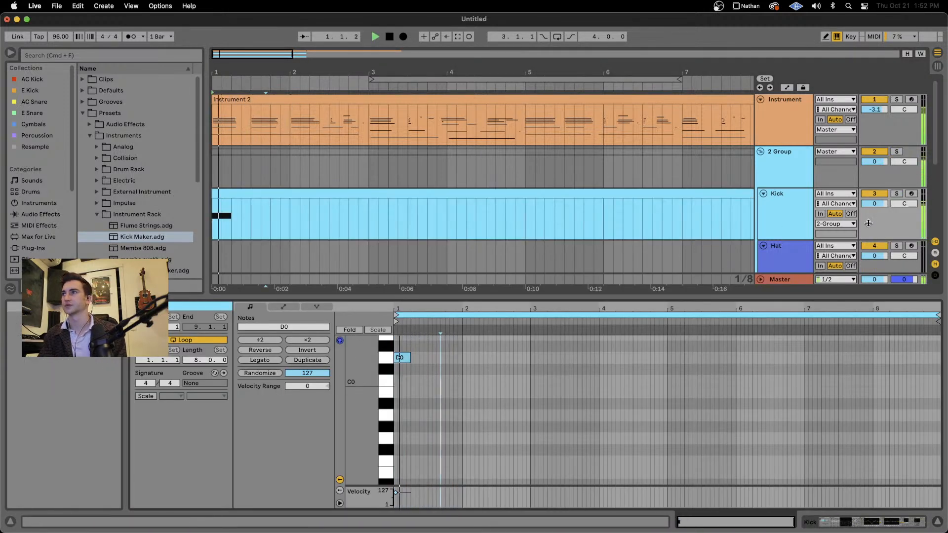
scroll(868, 223, "down", 5)
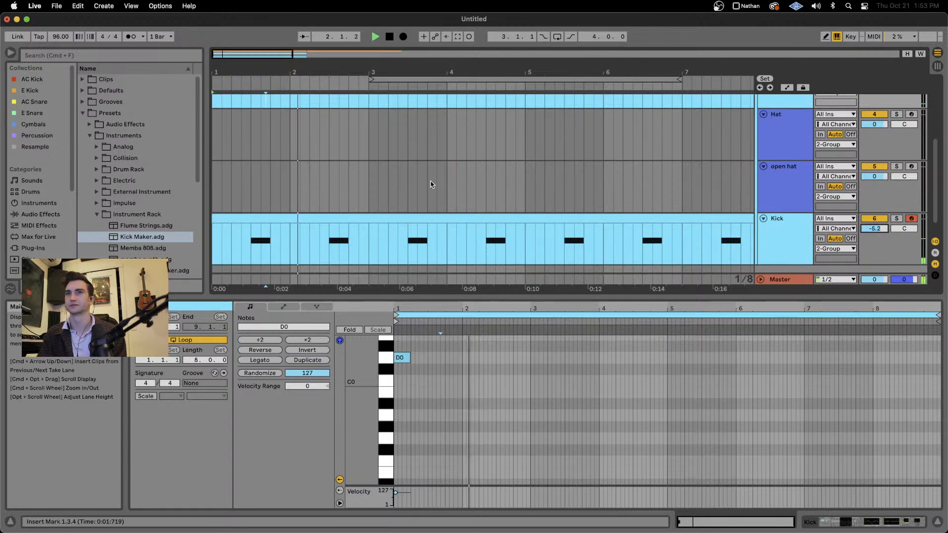
scroll(432, 184, "up", 1)
scroll(271, 142, "up", 3)
left_click(267, 129)
key("space")
Paste a copy of the upper Kick clip's opening D0 note near the end of bar 1, duplicate it onto 2.1.1, and play the pattern.
left_click(478, 428)
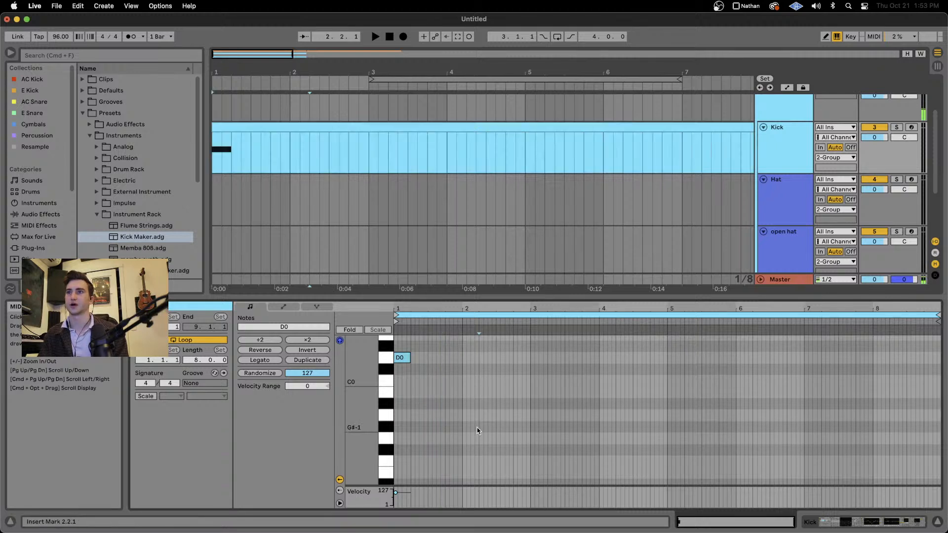
key("super+a")
key("super+c")
left_click(453, 396)
key("super+v")
key("shift+Left")
key("super+d")
key("Left")
key("space")
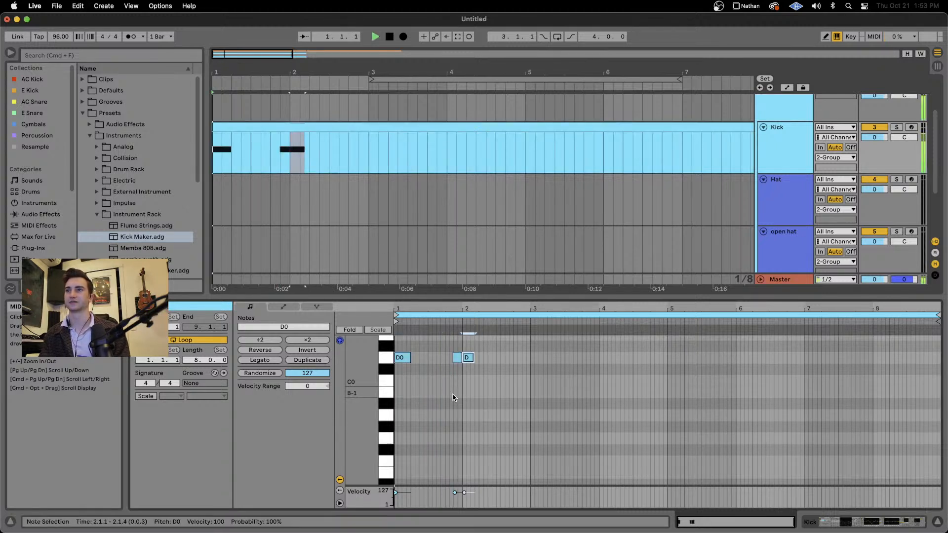
Rework the copies into a very short D0 pickup at 1.4.3 with velocity 42 and a D0 note on 2.1.1.
key("Delete")
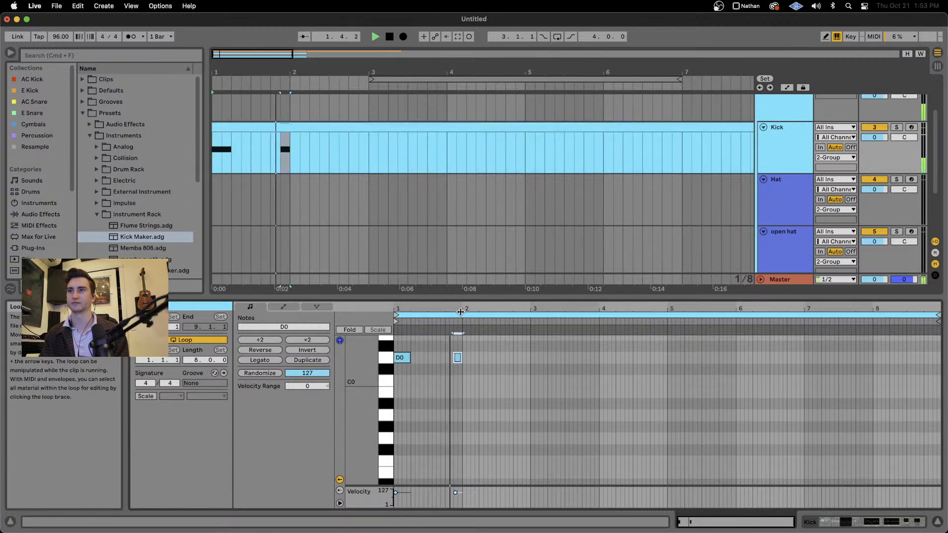
key("super+z")
key("super+z")
key("space")
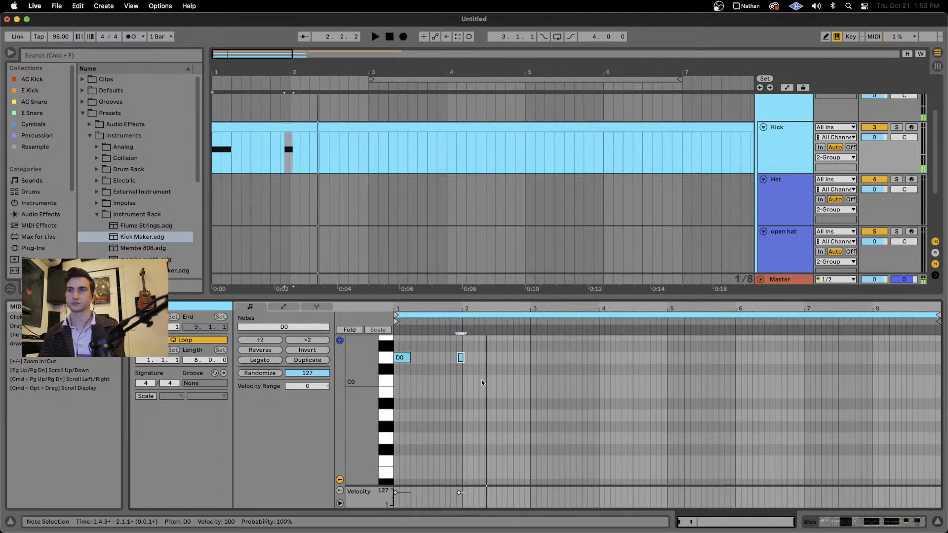
key("plus")
key("Down")
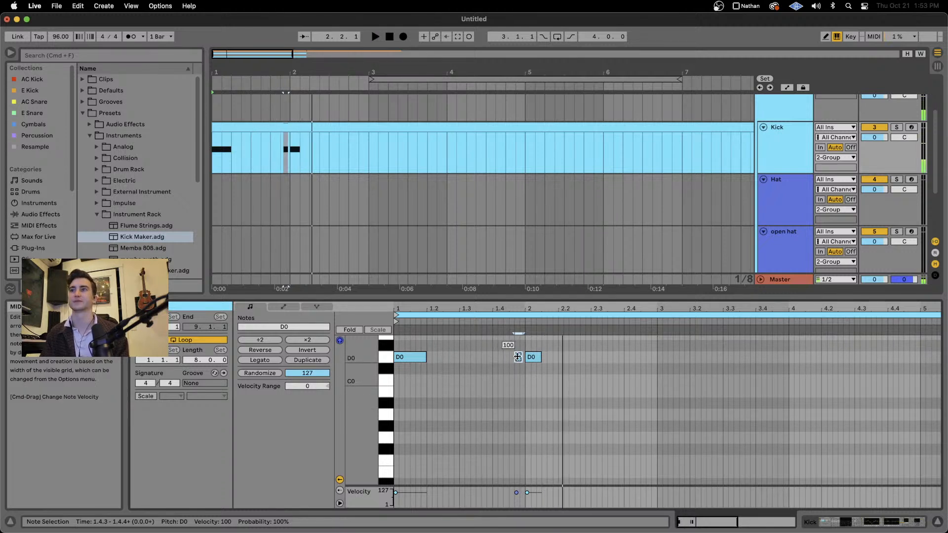
left_click_drag(514, 397, 538, 315)
Add a copy of the opening D0 note at 2.2.1, and paste the full two-bar pattern at bar 3.
left_click_drag(434, 400, 415, 331)
left_click(596, 404)
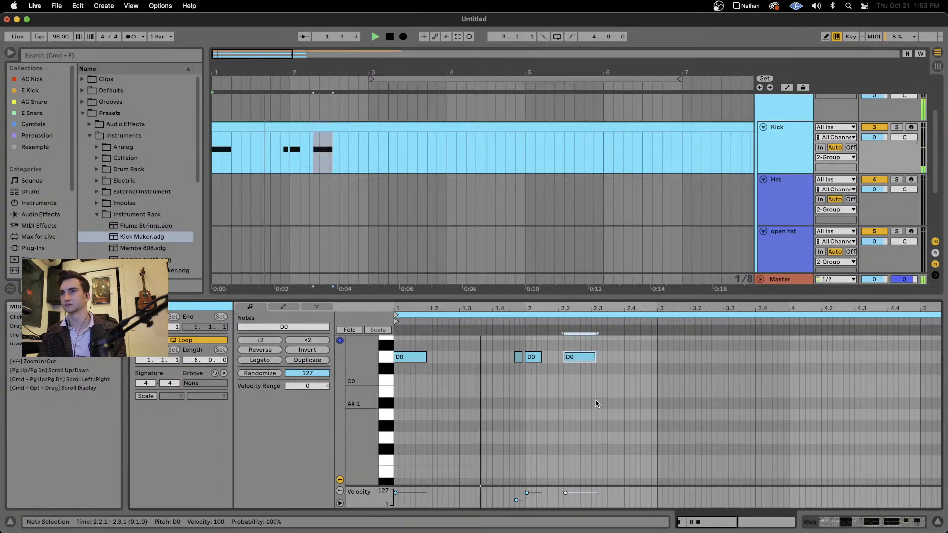
key("Left")
key("super+a")
key("super+c")
left_click(658, 385)
key("super+v")
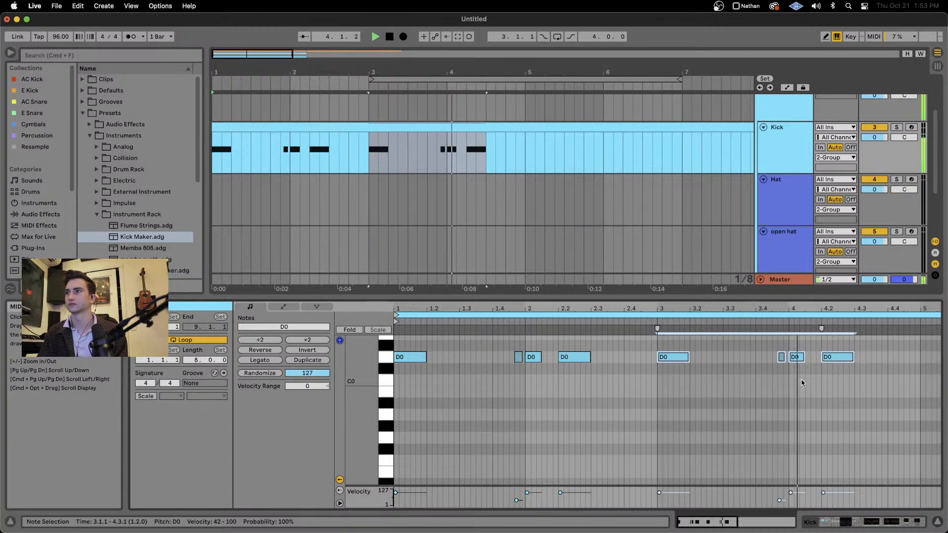
Paste the bar 4 pickup and its following D0 note just after 4.2.3, and delete the longer pasted note.
left_click_drag(794, 382, 781, 356)
key("super+c")
key("space")
left_click(839, 381)
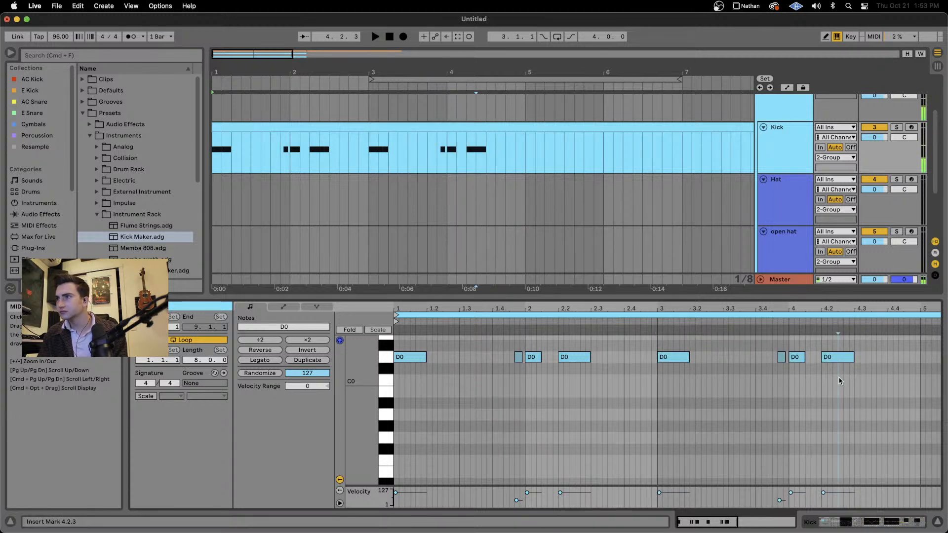
left_click(843, 381)
key("super+v")
left_click(864, 357)
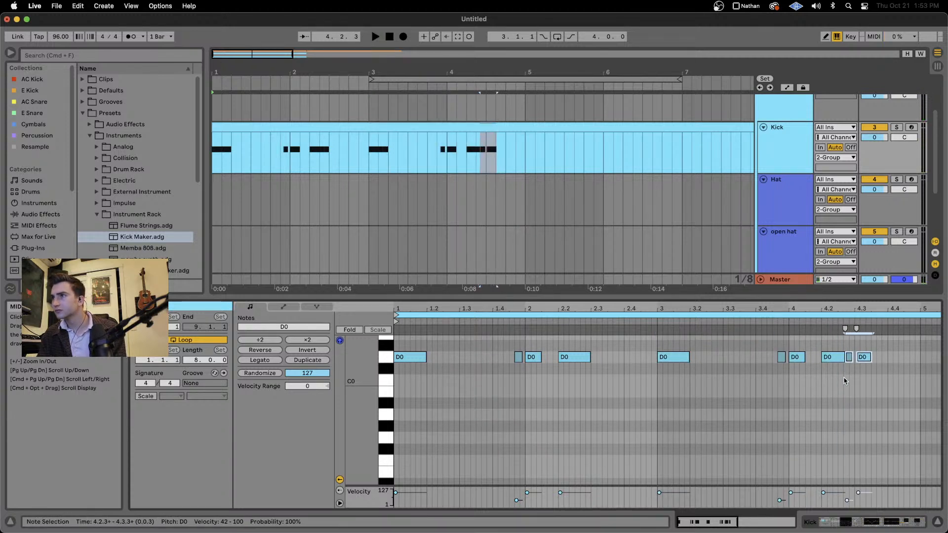
key("Delete")
Add a short D0 note at 4.4.1 by copying the one at the start of bar 4, and reduce its velocity.
key("minus")
key("minus")
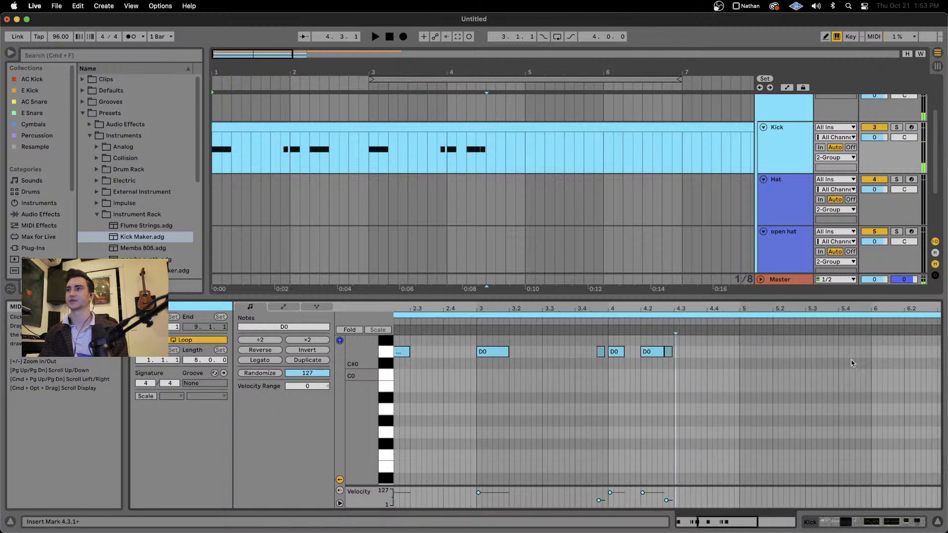
left_click(621, 353)
key("super+c")
left_click(657, 373)
key("super+v")
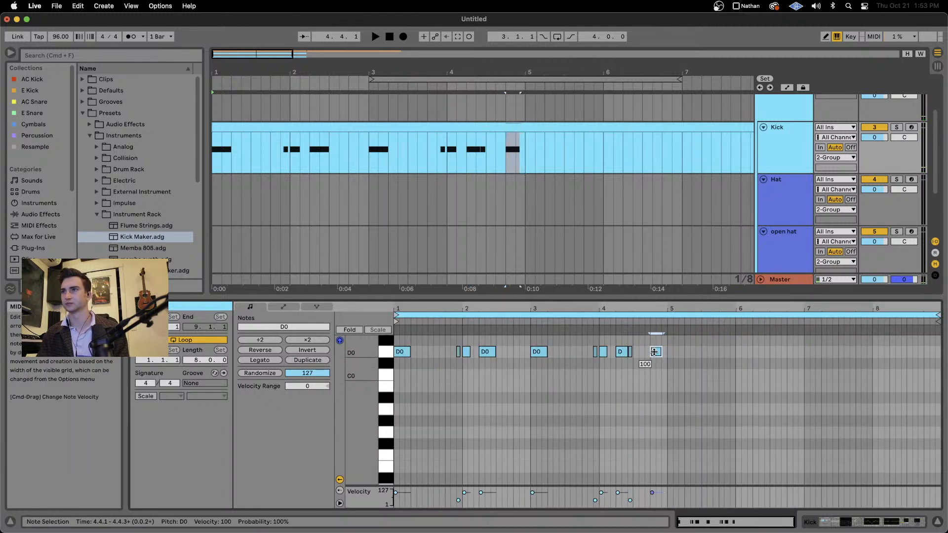
Duplicate the four-bar kick pattern into bars 5 to 8 and nudge the copy slightly earlier to line up with the bar start.
key("super+a")
key("super+d")
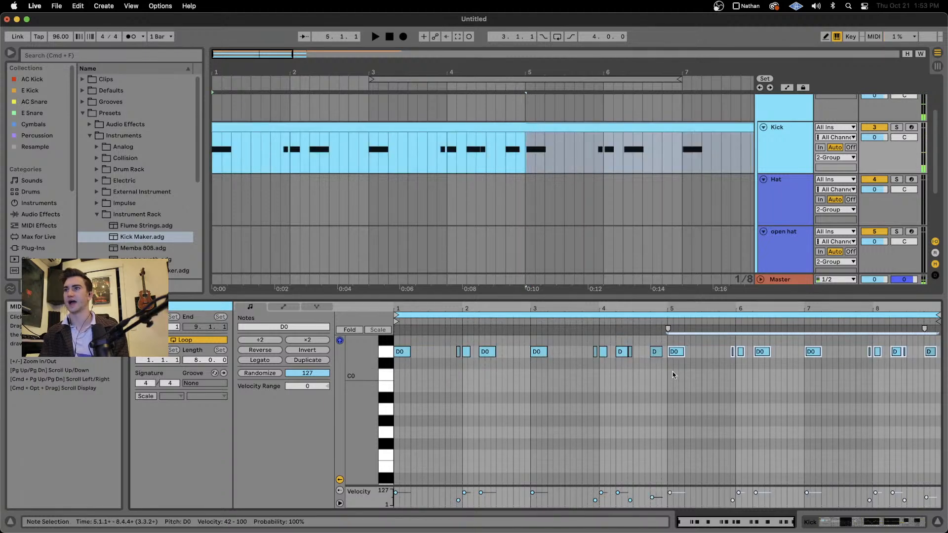
key("alt+Left")
Create a four-bar MIDI clip over bars 1 to 4 on the Hat track and add an E3 note at 1.1.1.
scroll(393, 245, "up", 3)
scroll(393, 245, "down", 8)
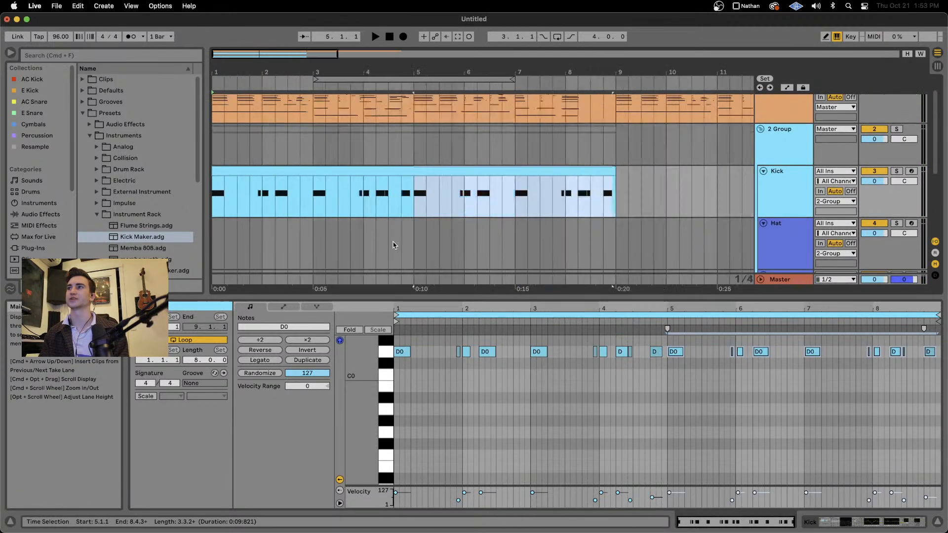
scroll(272, 234, "down", 3)
scroll(274, 227, "down", 2)
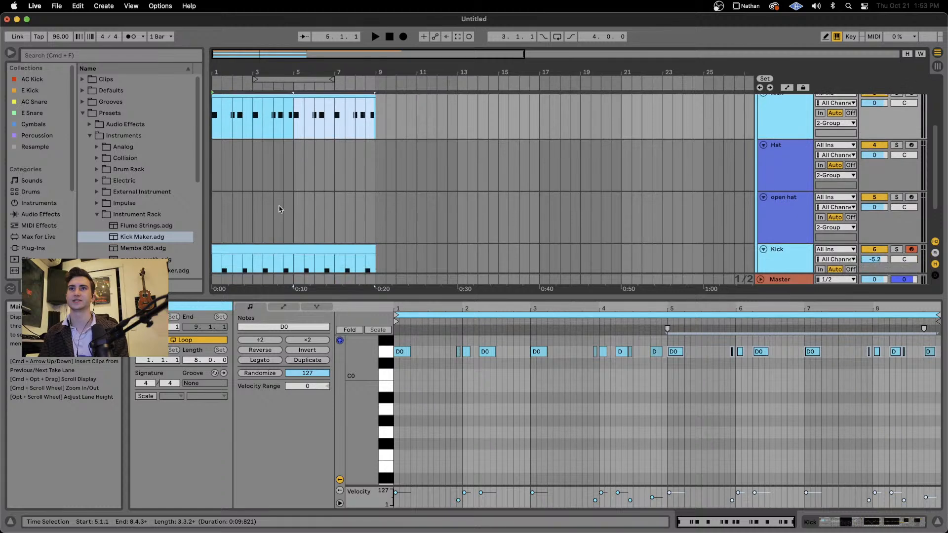
left_click(295, 188)
left_click_drag(294, 188, 22, 187)
key("super+shift+m")
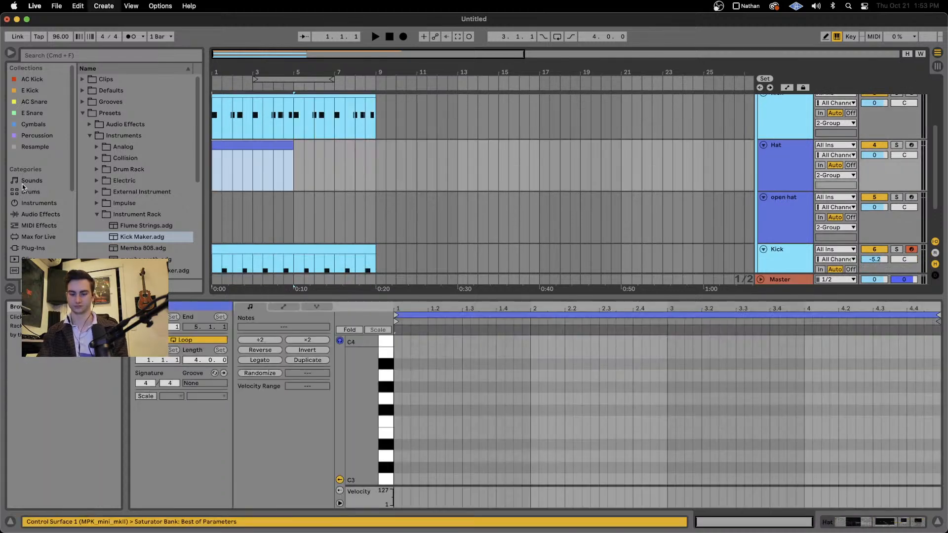
double_click(398, 434)
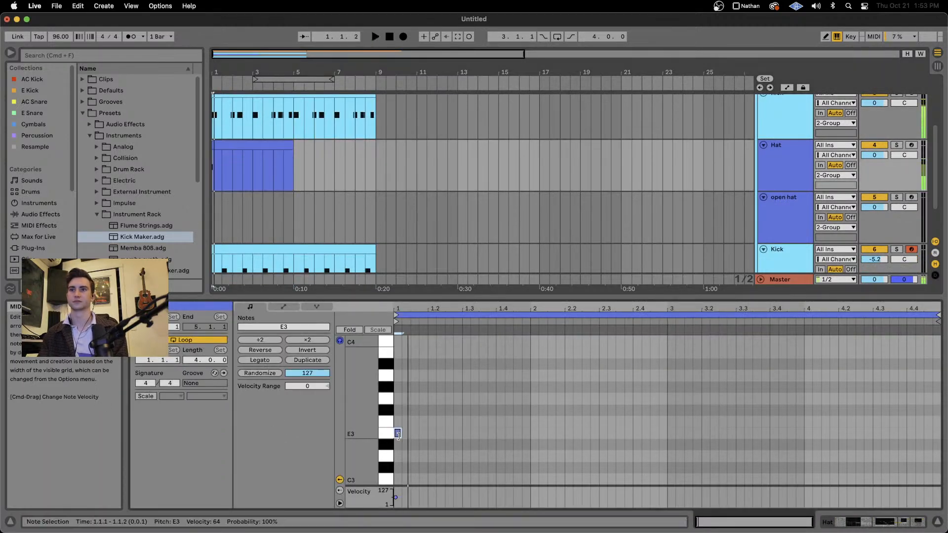
Transpose the hat note at 1.1.1 to G2, lengthen it to two sixteenths, and play it back.
key("shift+Up")
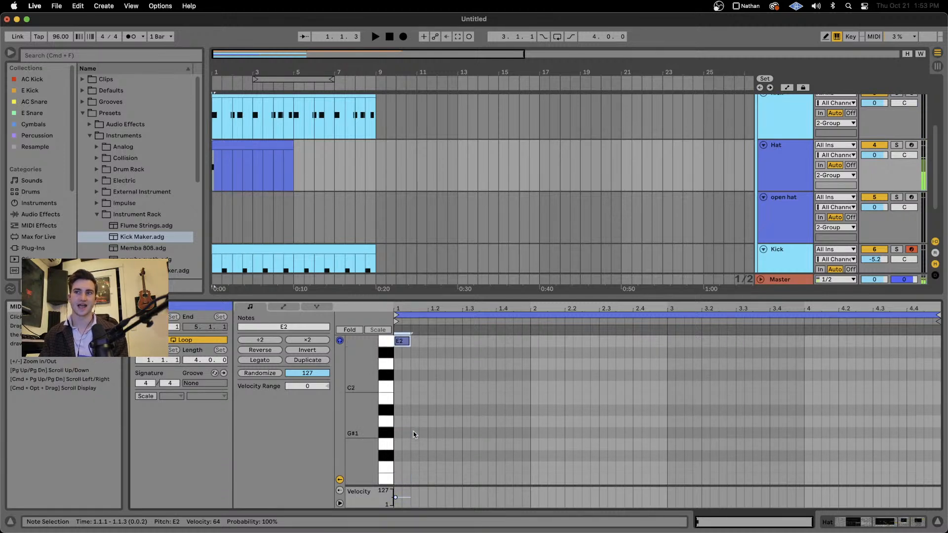
key("shift+Up")
key("shift+Up")
key("shift+Up")
key("shift+Up")
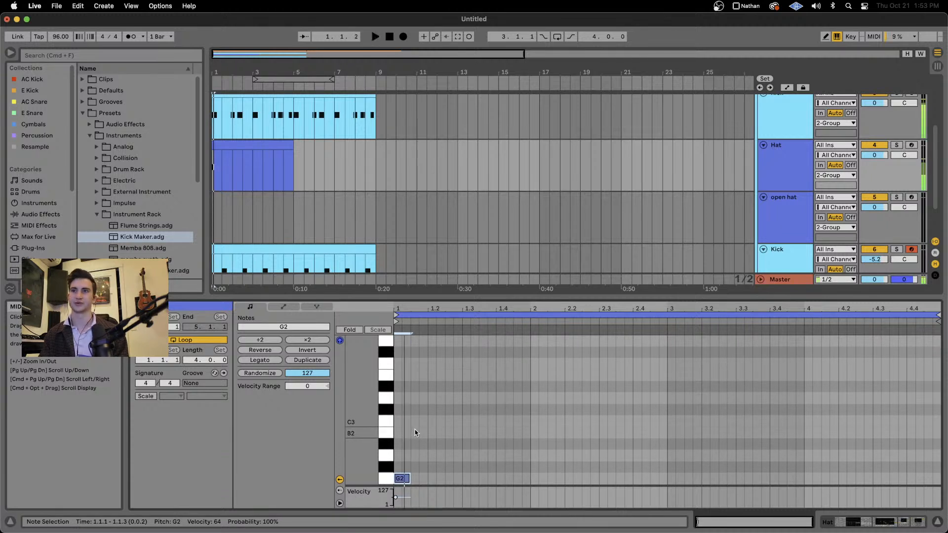
scroll(415, 433, "down", 3)
key("space")
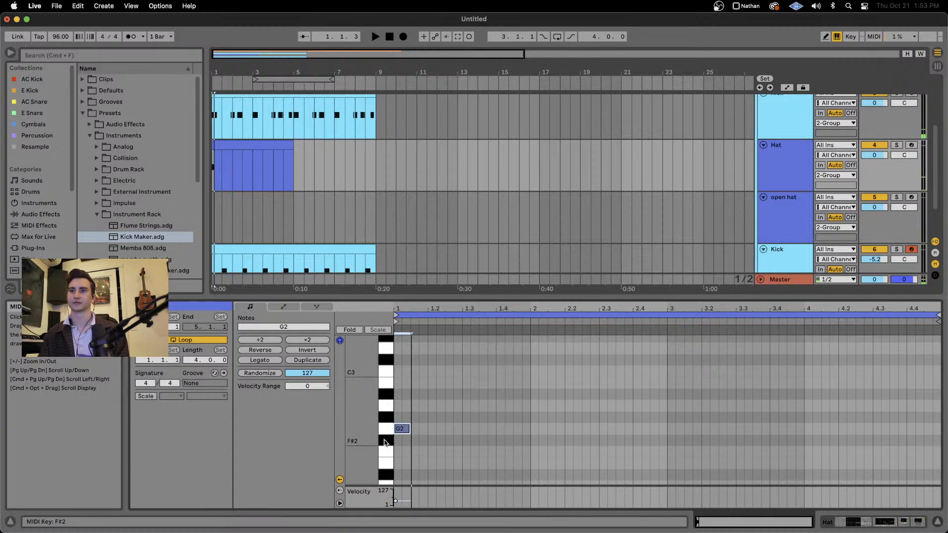
Duplicate the G2 hat note and move the copy to 1.2.1, checking the timing by playing it.
key("super+d")
key("space")
key("Right")
key("space")
key("super+3")
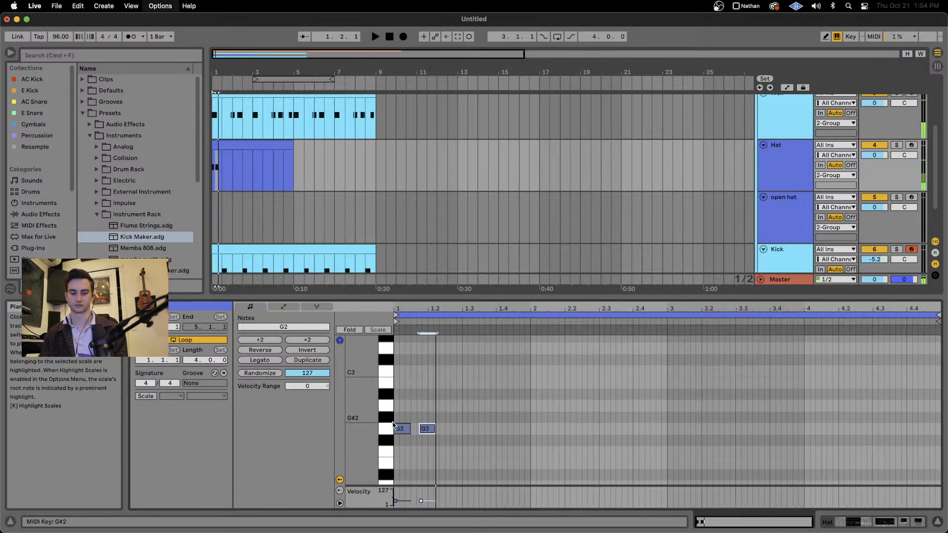
key("Right")
key("space")
key("space")
key("Right")
key("space")
Duplicate the 1.2.1 hat note to just after 1.2.3 and shorten the copy to end at 1.3.
key("super+d")
key("Right")
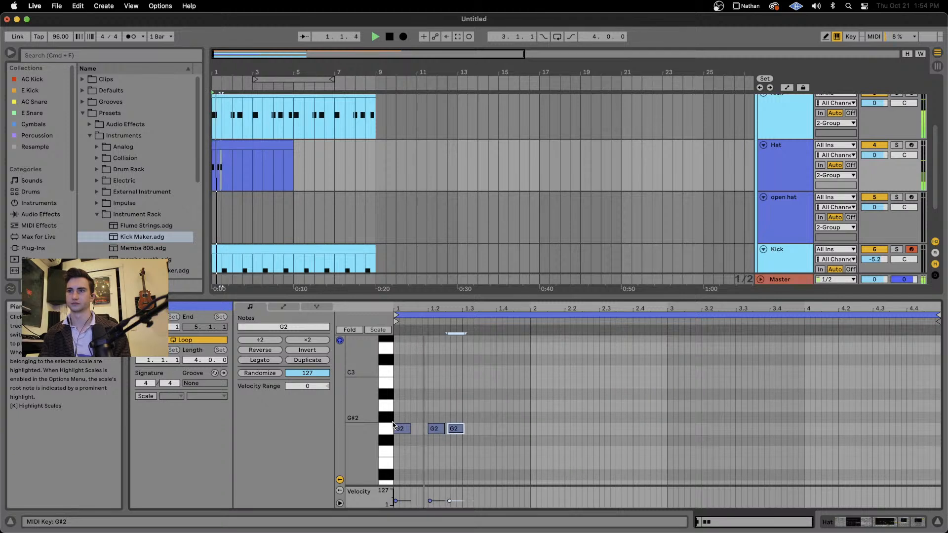
key("space")
Repeat the three-note, two-beat hat pattern through all four bars of the clip and play it back.
key("super+a")
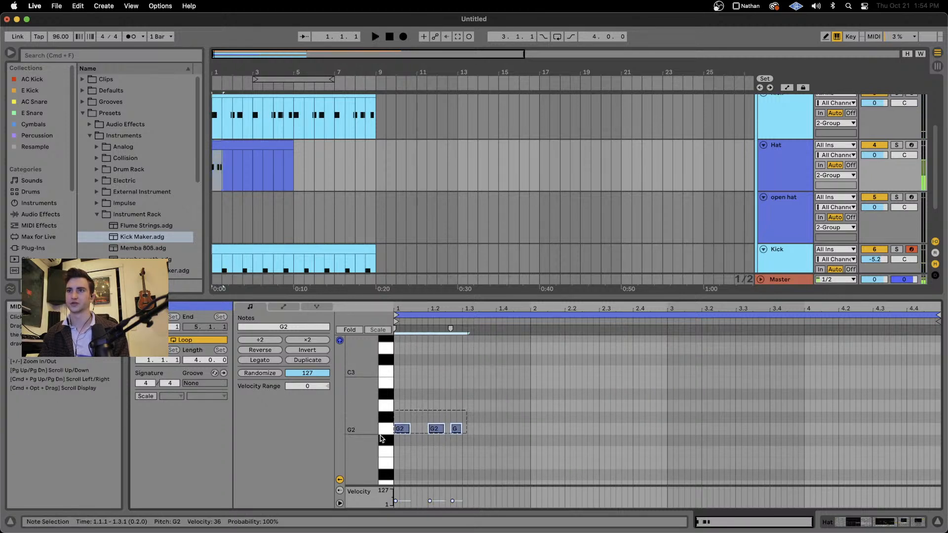
key("super+d")
key("Left")
key("Left")
key("super+a")
key("super+d")
key("super+d")
key("super+d")
key("super+d")
key("space")
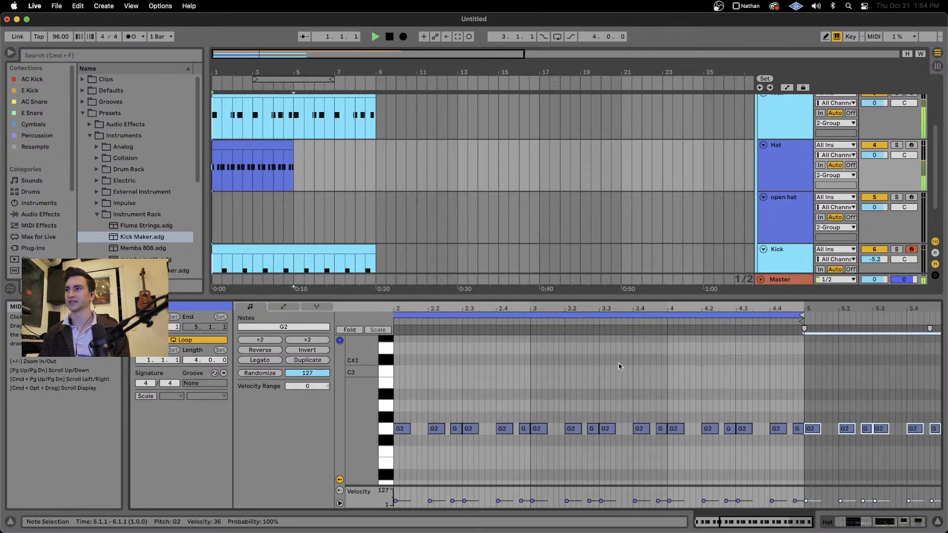
left_click(258, 148)
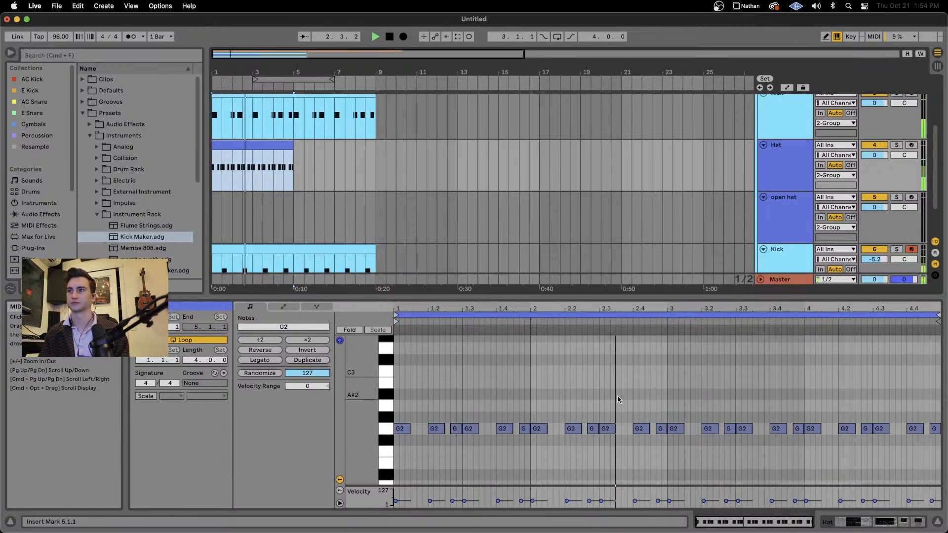
Delete the hat notes at 2.4.3, 4.2.1 and 4.2.3 to leave gaps for the open hat.
key("space")
left_click(661, 429)
key("Delete")
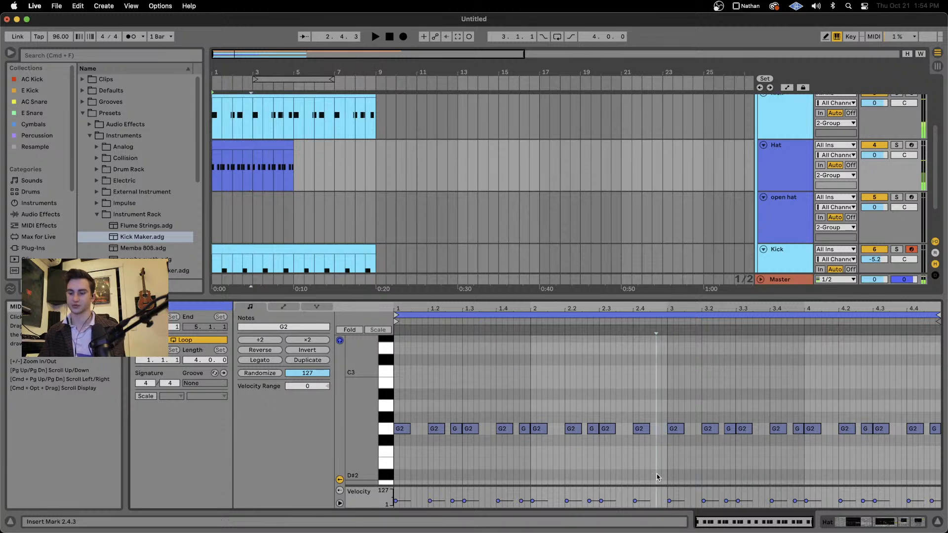
key("space")
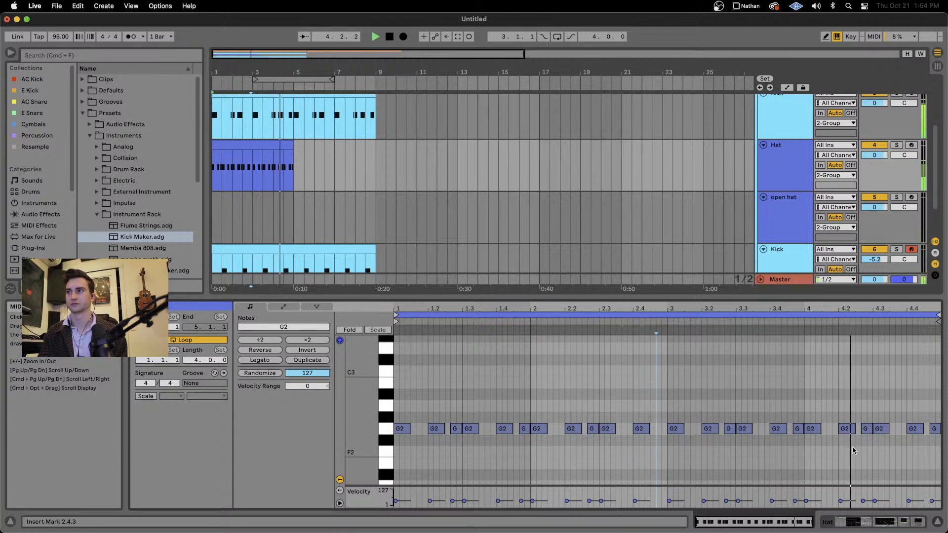
left_click(865, 441)
key("space")
left_click_drag(858, 440, 831, 402)
key("Delete")
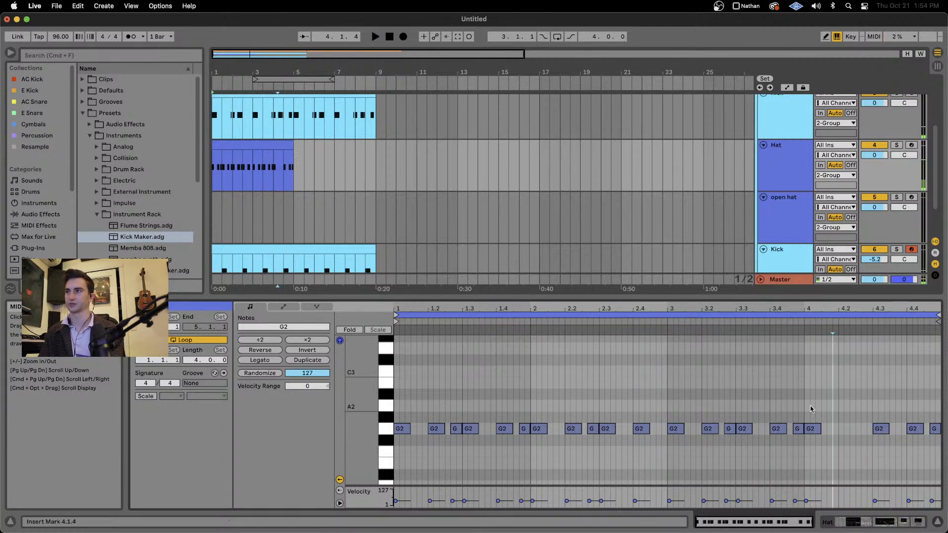
Copy the four-bar Hat clip to the start of the open hat track.
left_click(274, 144)
key("super+c")
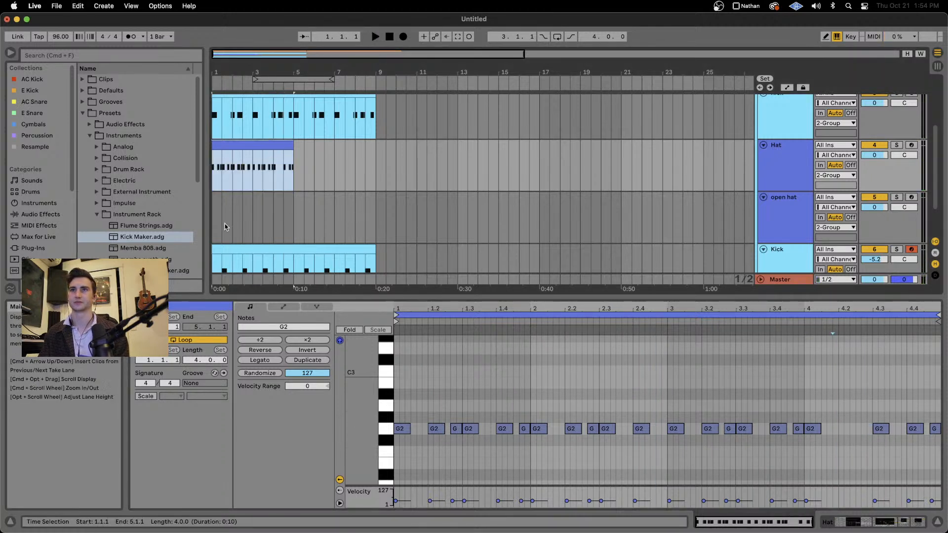
left_click(215, 226)
key("super+v")
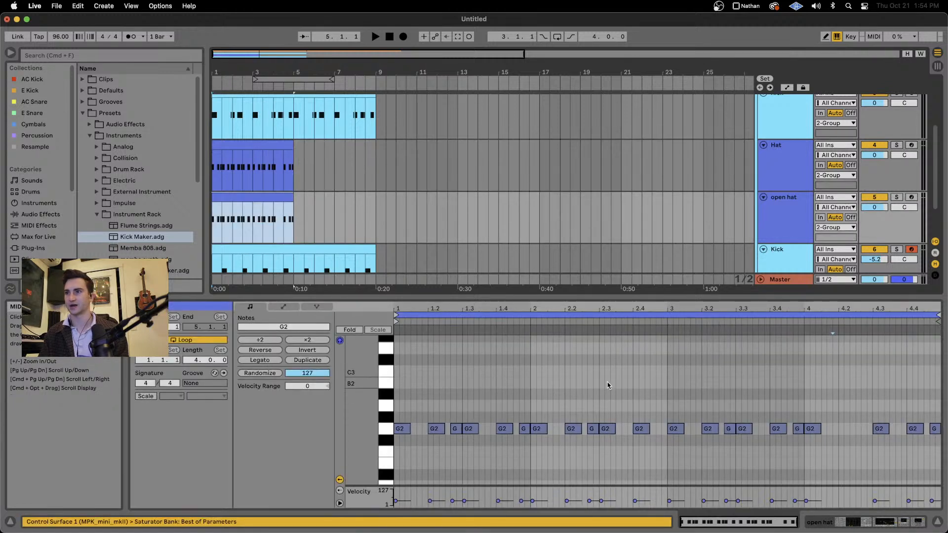
Add a short G2 note at 2.4.3 in the open hat clip and raise its velocity to about 55.
left_click(645, 462)
key("space")
key("super+v")
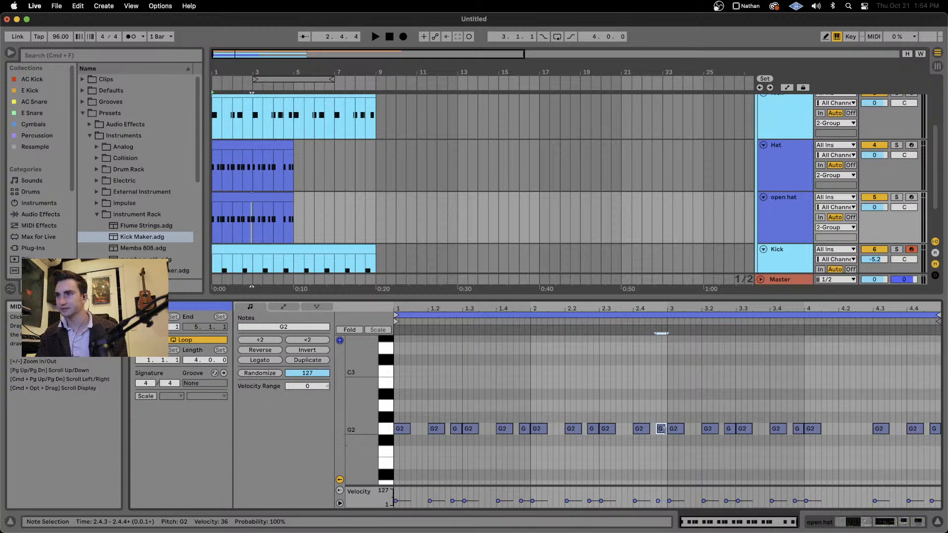
left_click_drag(663, 429, 663, 420)
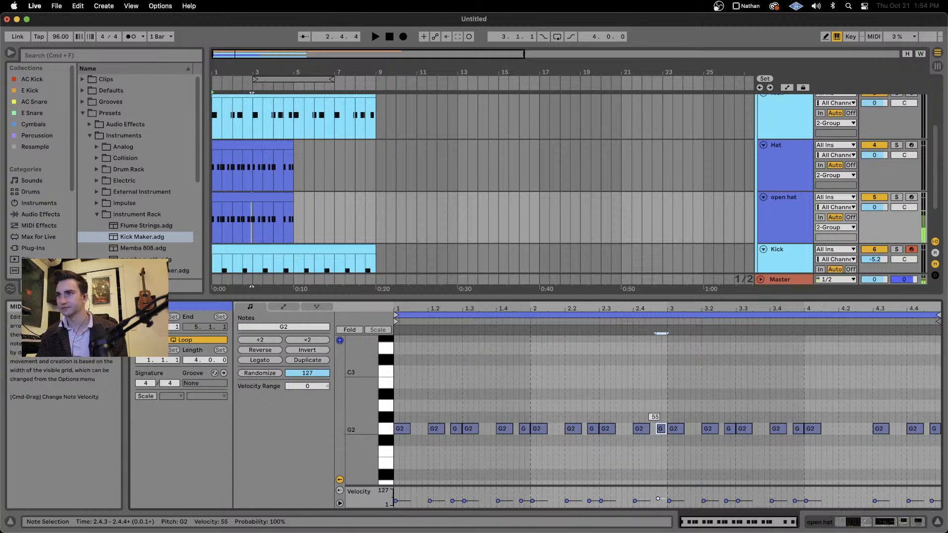
Add a G2 note at 4.2.1 in the open hat clip and extend it to fill the beat up to 4.3.
left_click(841, 442)
key("super+v")
key("shift+Right")
key("shift+Right")
key("shift+Left")
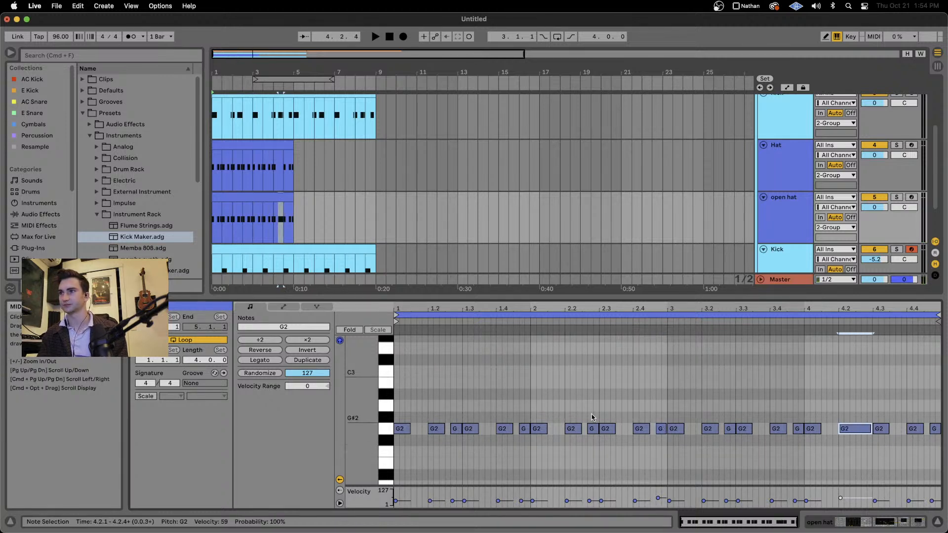
Delete all open hat notes except the ones at 2.4.3 and 4.2.1.
left_click_drag(634, 414, 122, 532)
key("Delete")
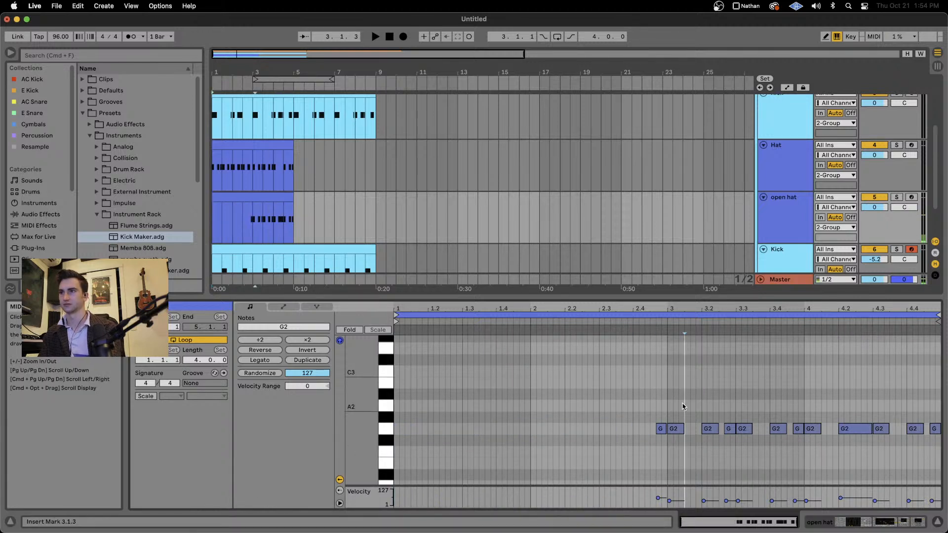
left_click_drag(683, 406, 809, 503)
key("Delete")
left_click_drag(938, 407, 876, 452)
key("Delete")
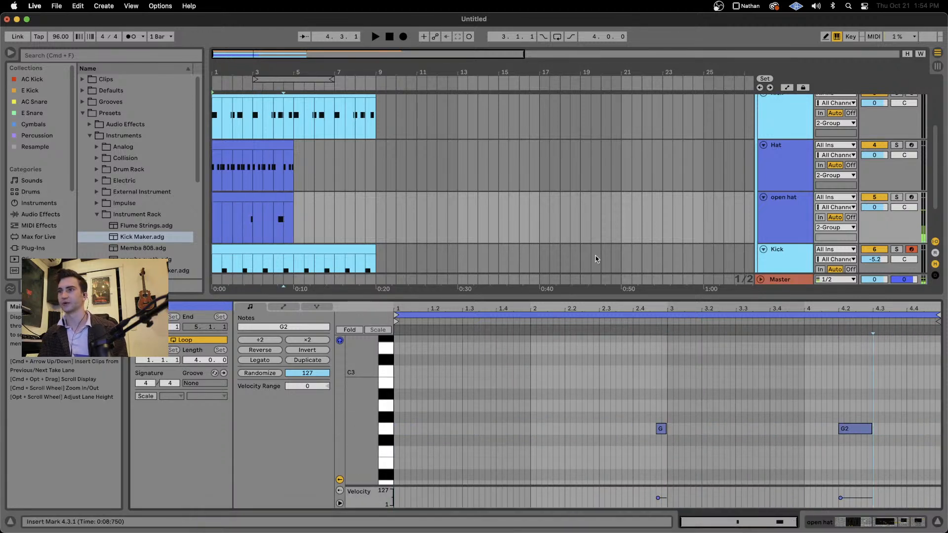
Duplicate the Hat and open hat clips into bars 5 to 8 and raise the open hat track volume to 1.6 dB.
key("space")
key("super+d")
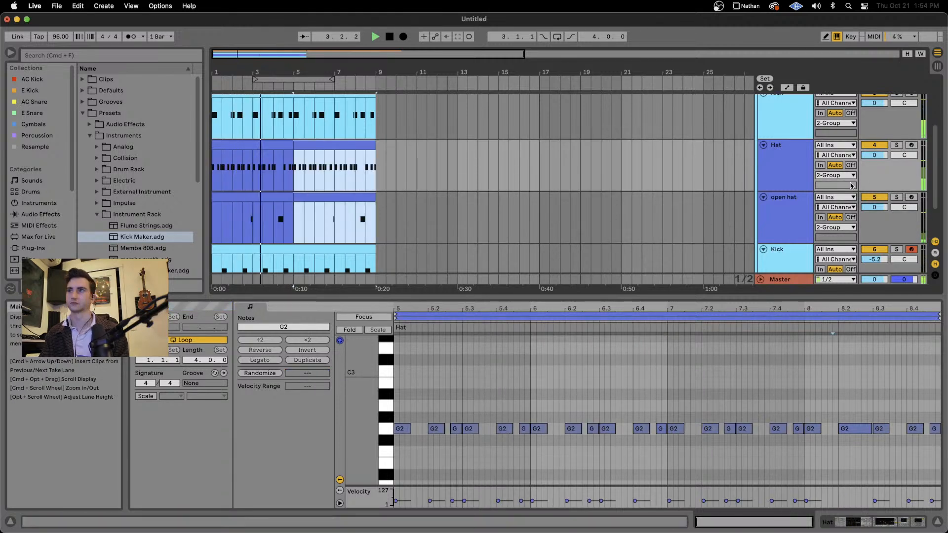
left_click_drag(874, 207, 874, 200)
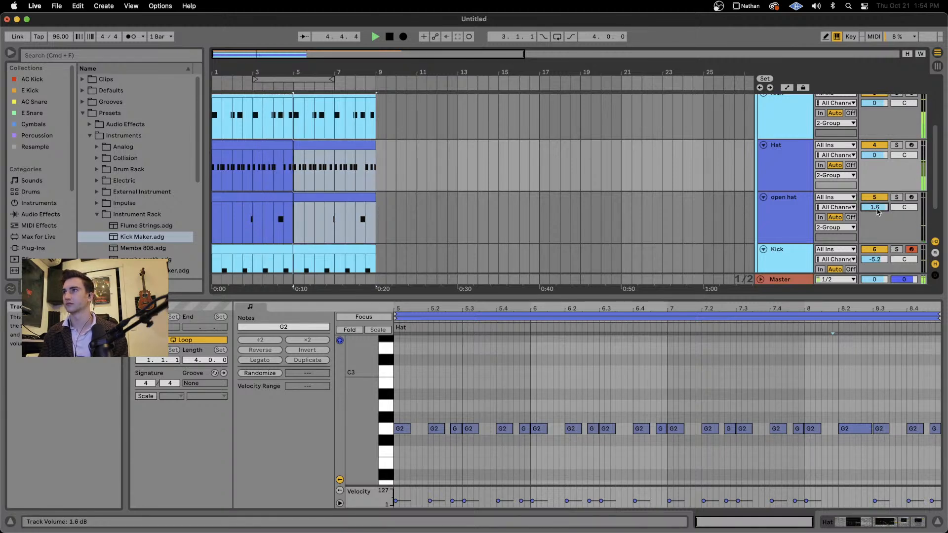
Set the first Operator's global Time to 19% and Volume to -17 dB on the lower Kick track.
double_click(783, 258)
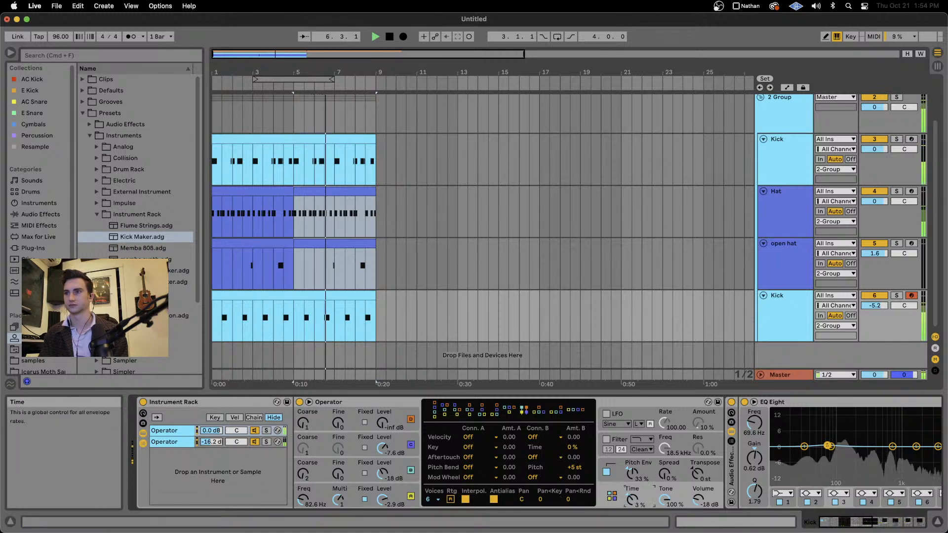
left_click_drag(632, 500, 632, 492)
left_click(698, 499)
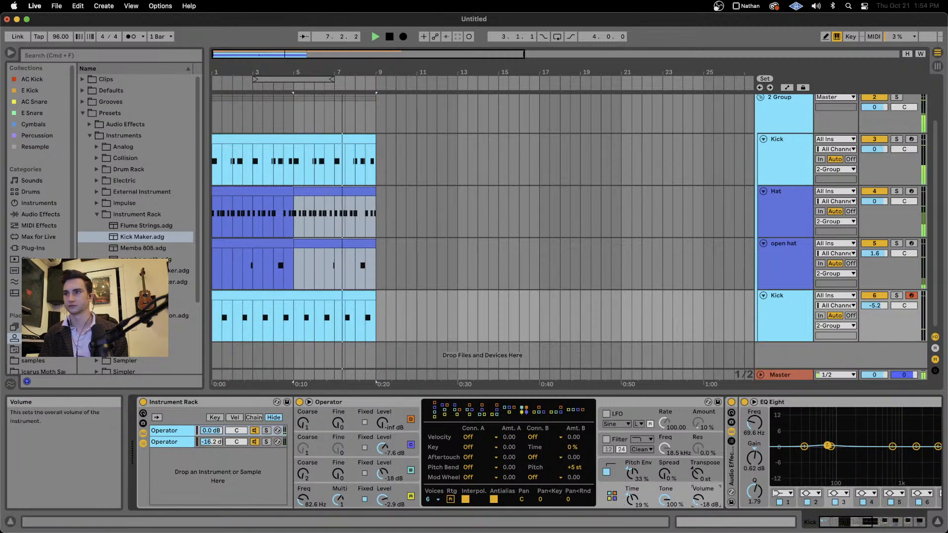
left_click_drag(698, 500, 698, 499)
left_click(633, 500)
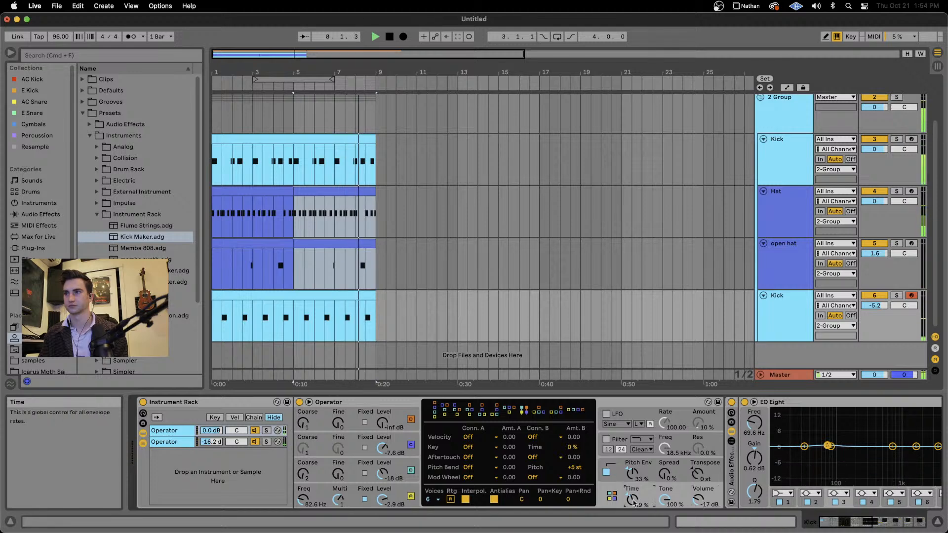
Stop playback and remove the EQ Eight from the 2 Group track.
scroll(779, 183, "up", 3)
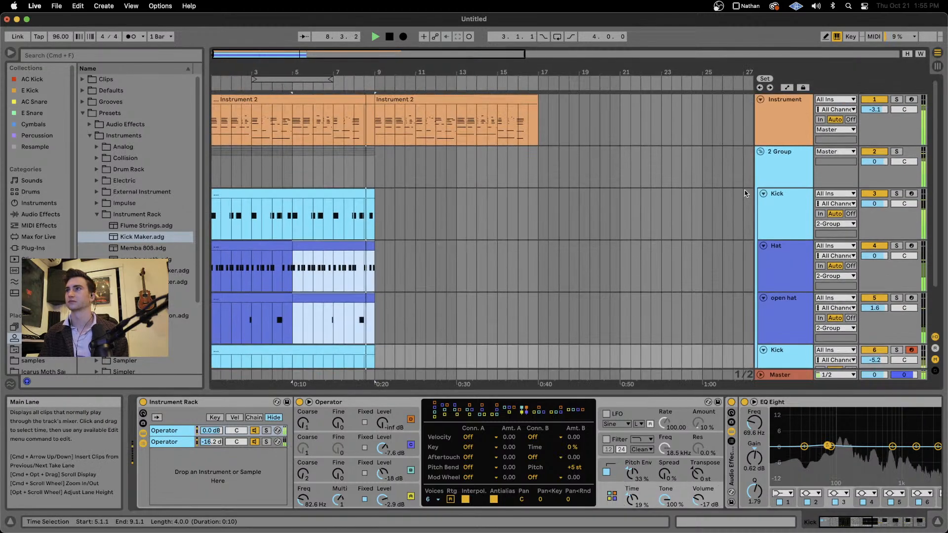
left_click(778, 182)
key("space")
scroll(334, 190, "down", 1)
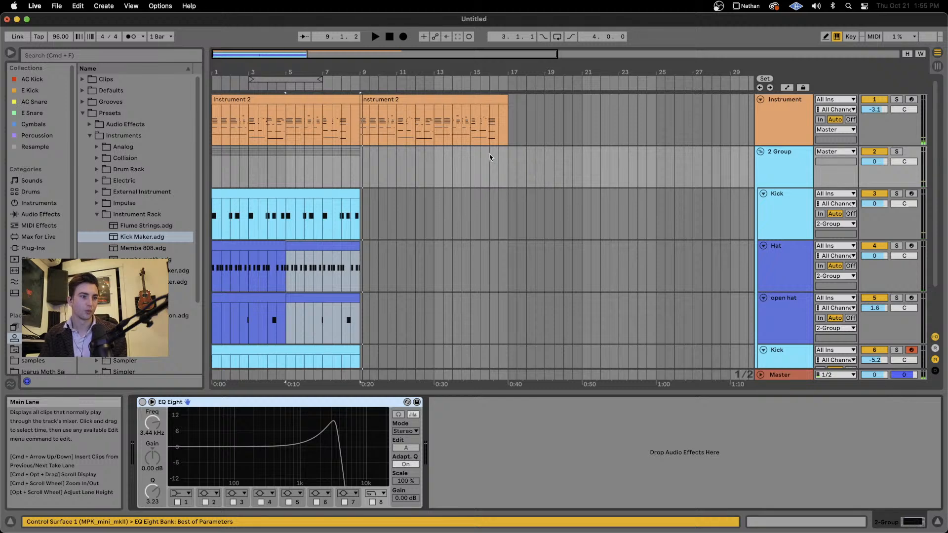
scroll(550, 296, "down", 3)
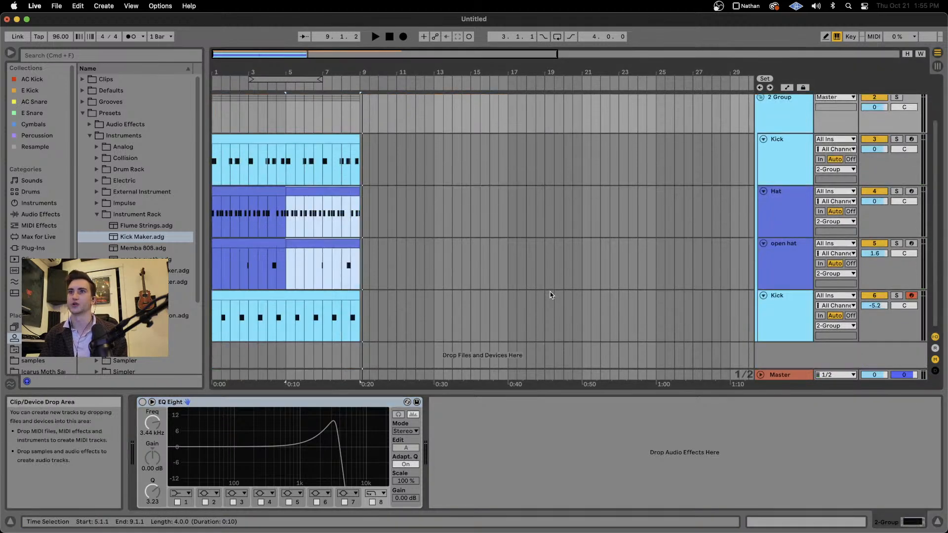
left_click_drag(360, 117, 214, 317)
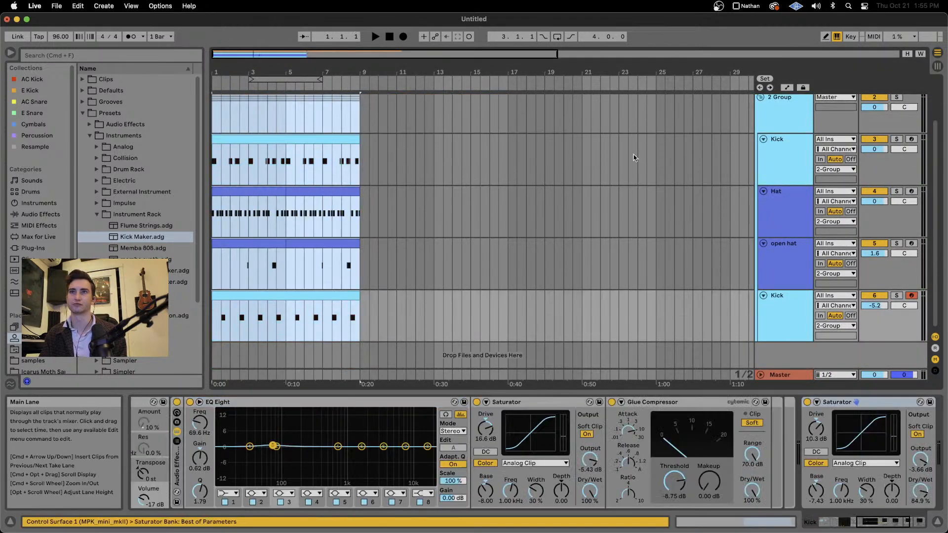
scroll(667, 156, "up", 3)
left_click(667, 157)
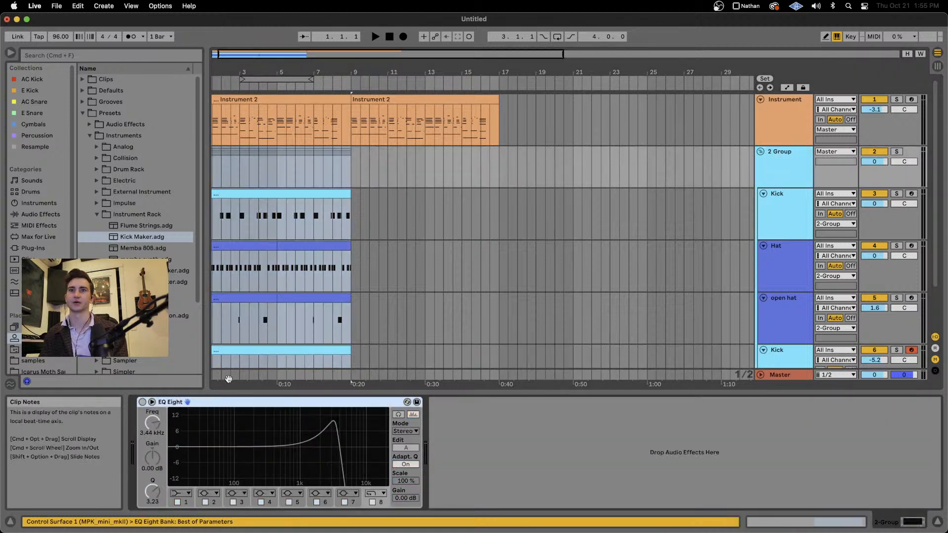
key("Delete")
Find Reverb among the audio effects with "rev", add it to the 2 Group track, and set Dry/Wet to 10% during playback.
left_click(42, 55)
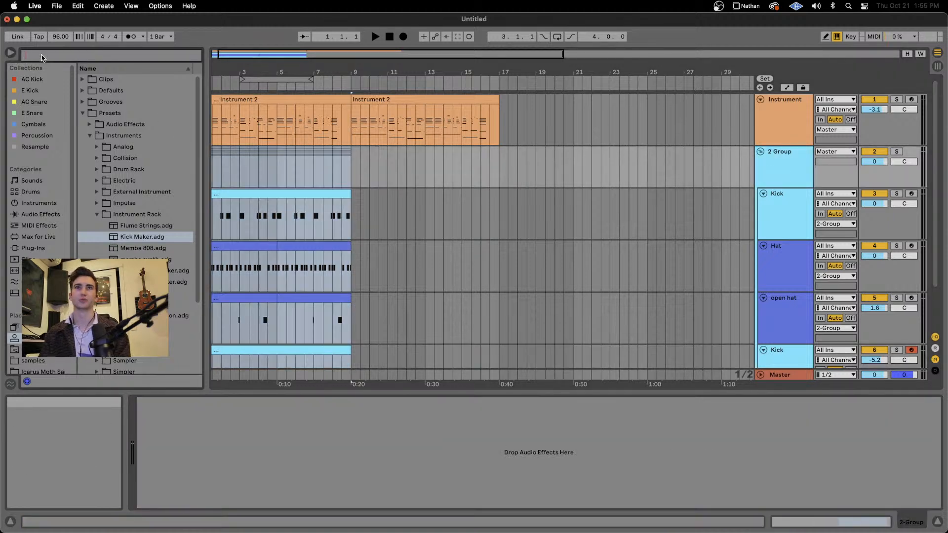
type("rev")
left_click(41, 214)
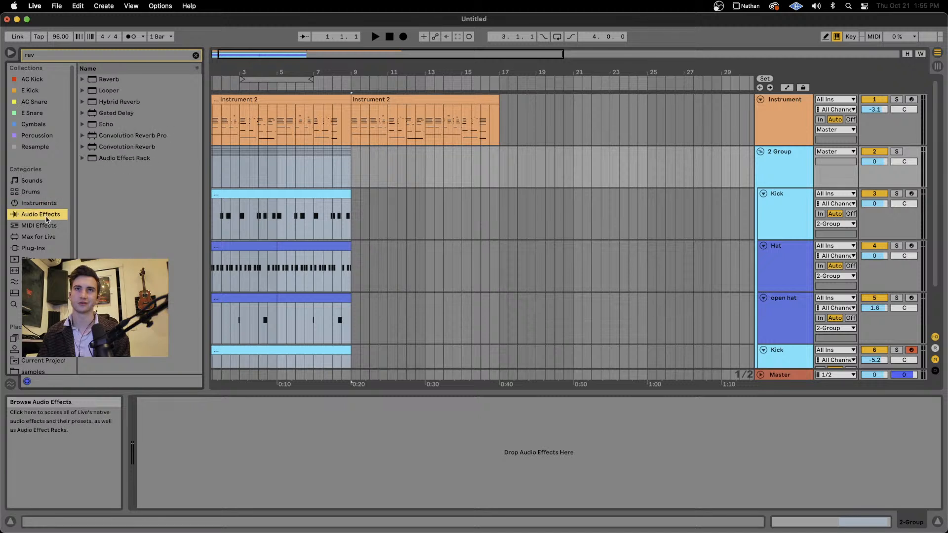
left_click_drag(109, 79, 266, 459)
key("space")
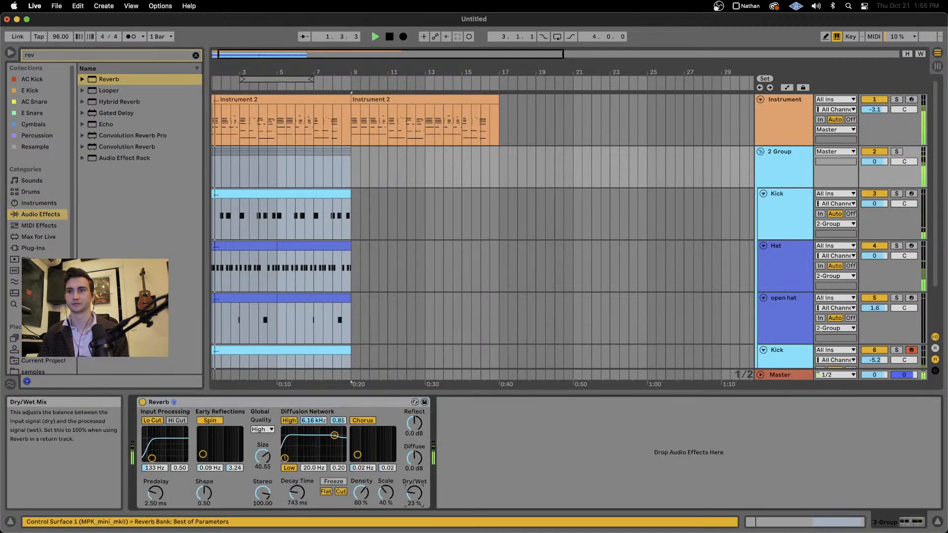
left_click_drag(414, 492, 414, 500)
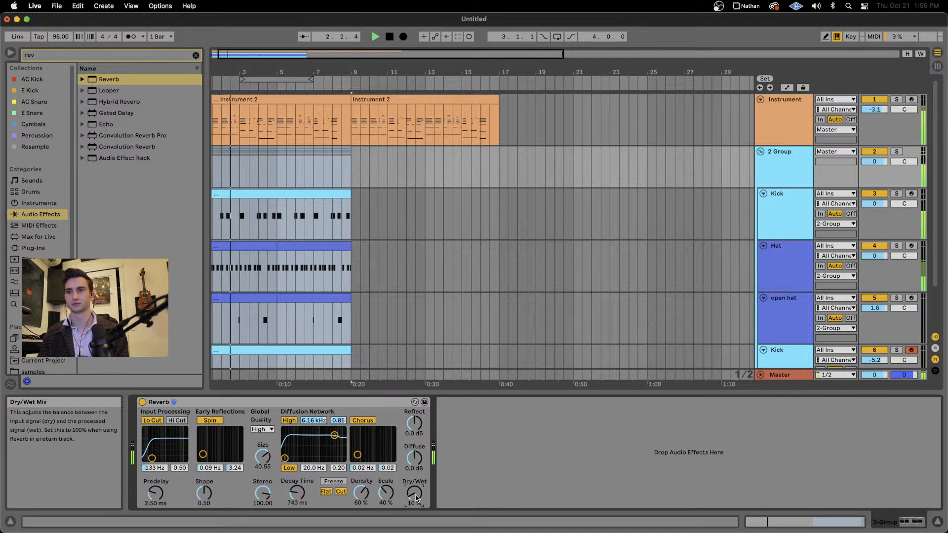
Find "glue", add a Glue Compressor after the group's Reverb, and set Threshold to -10.8 dB and Makeup to 4.29 dB.
double_click(40, 56)
type("glue")
left_click_drag(124, 79, 489, 391)
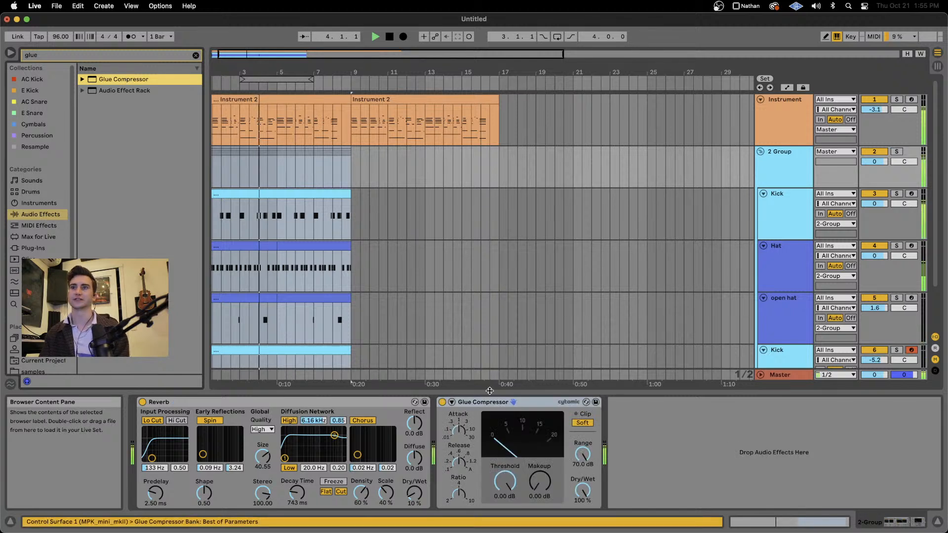
left_click_drag(505, 482, 540, 468)
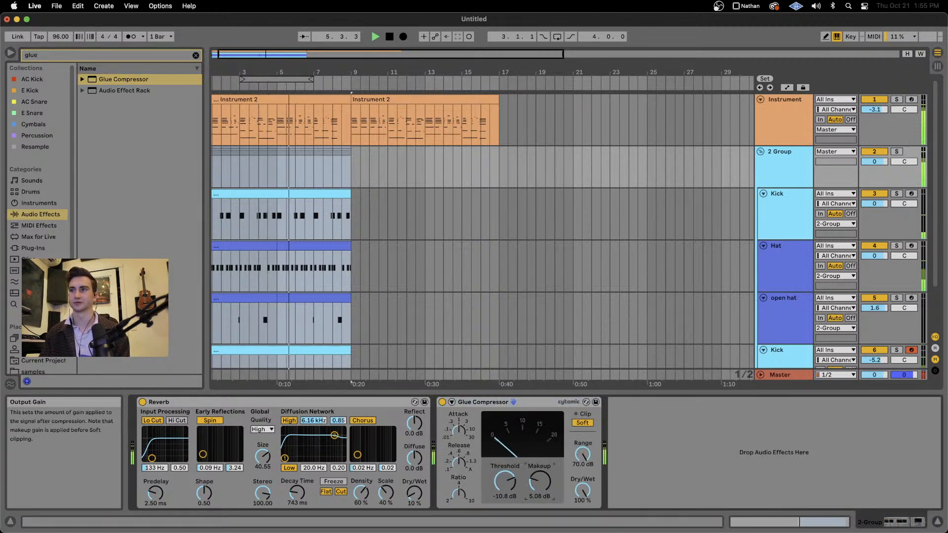
left_click(783, 183)
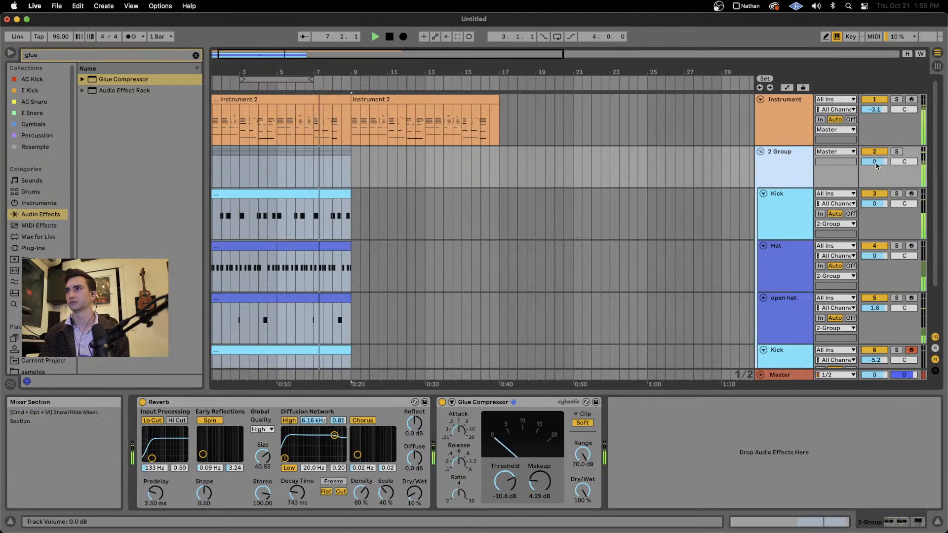
Lower the Instrument track's volume to -6.0 dB and the 2 Group track's volume to -2.9 dB.
left_click(871, 110)
left_click_drag(872, 109, 871, 120)
Search the audio effects for "drum" and add Drum Buss to the end of the 2 Group track's device chain.
left_click(783, 161)
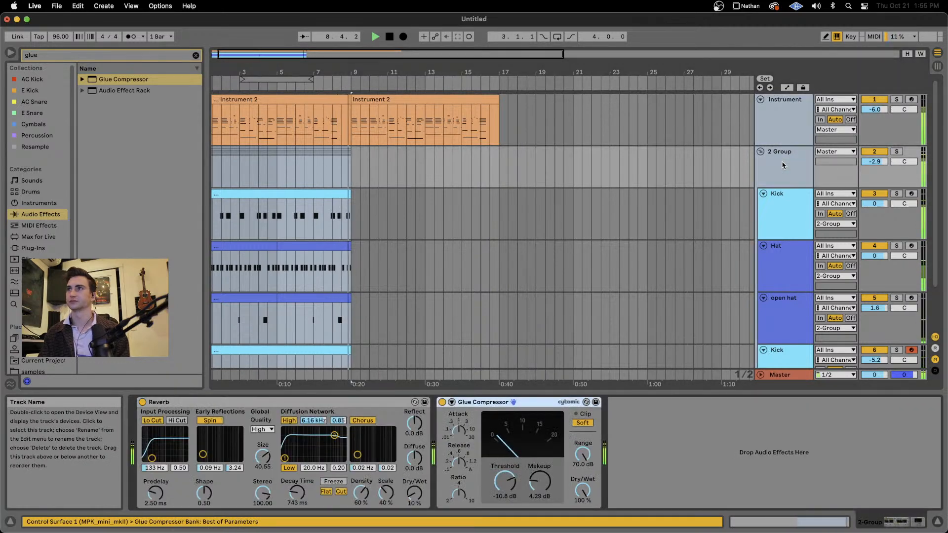
left_click(38, 59)
type("d")
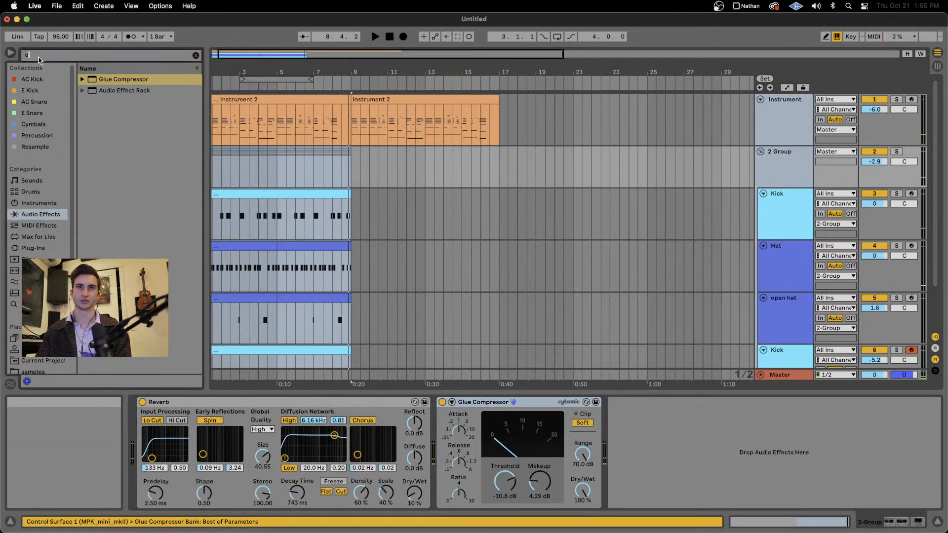
type("rum")
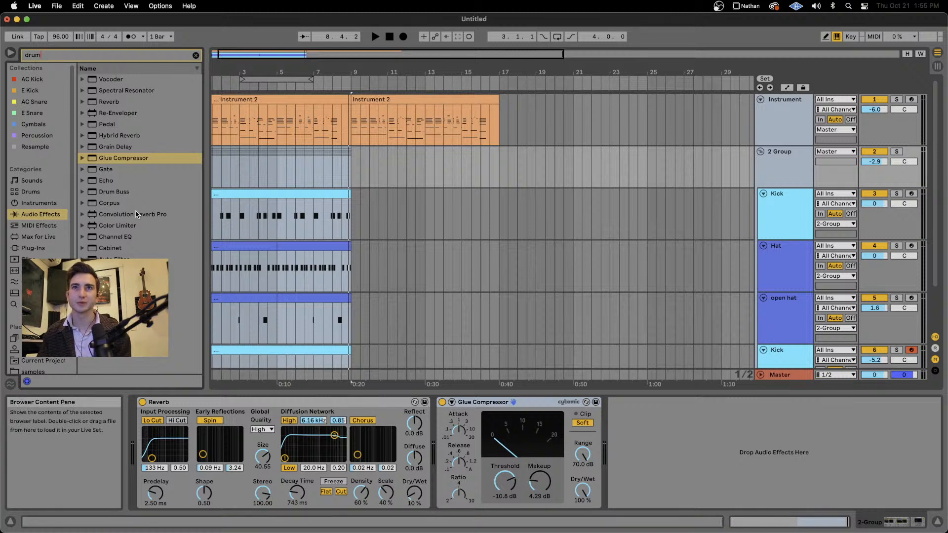
double_click(138, 195)
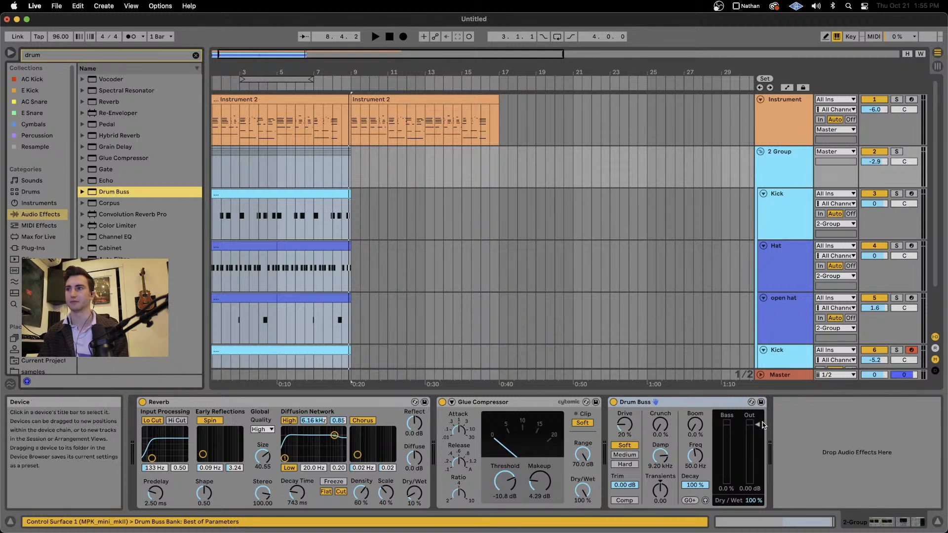
Set the Drum Buss Drive to 0%, Damp to 20.0 kHz, Boom to 79% and Boom Freq to 39.7 Hz while auditioning the beat.
left_click_drag(624, 425, 695, 423)
key("space")
key("space")
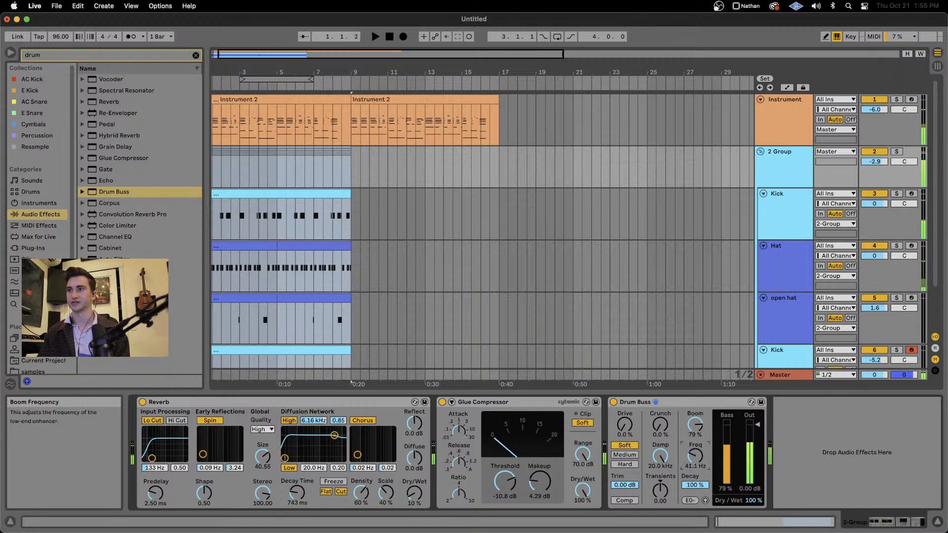
key("space")
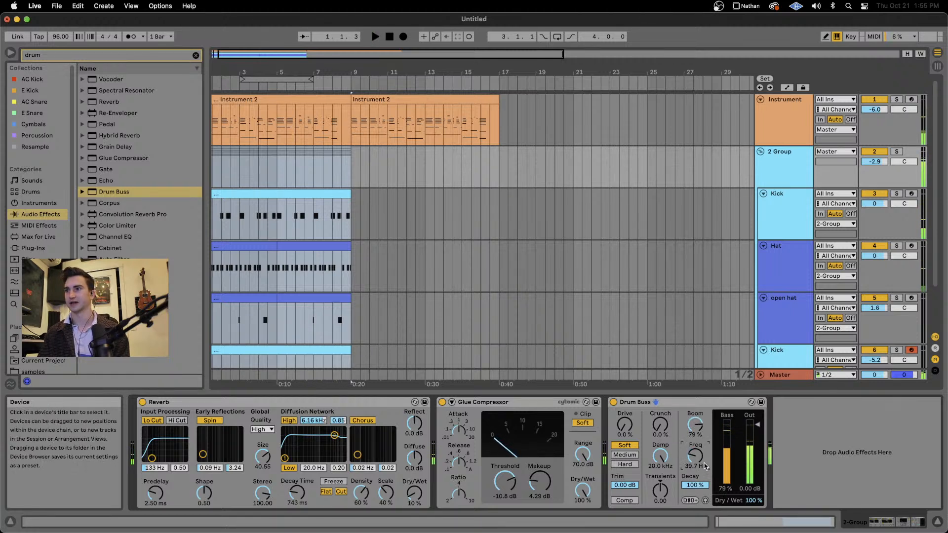
Set the Drum Buss Decay to 20%, Boom to 40% and output gain to -0.70 dB.
left_click_drag(695, 485, 695, 503)
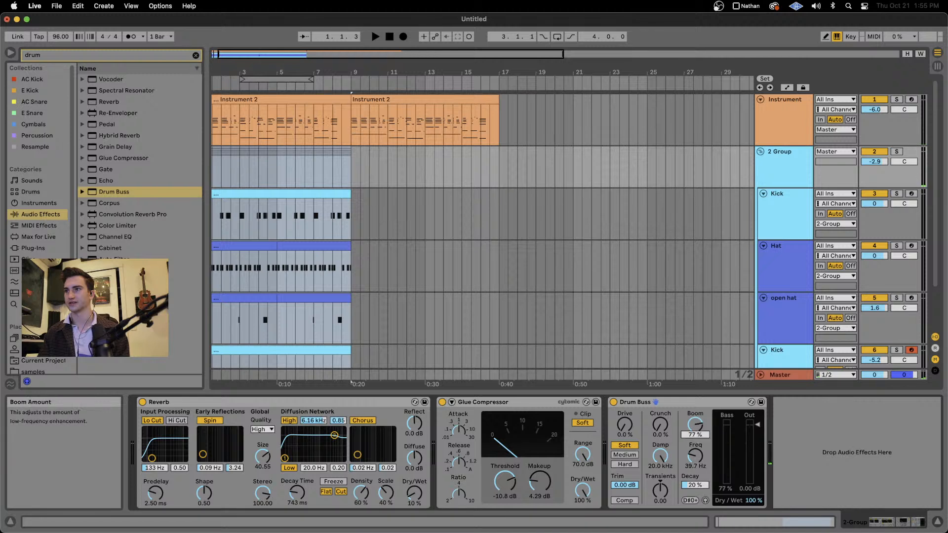
left_click_drag(695, 425, 695, 474)
key("space")
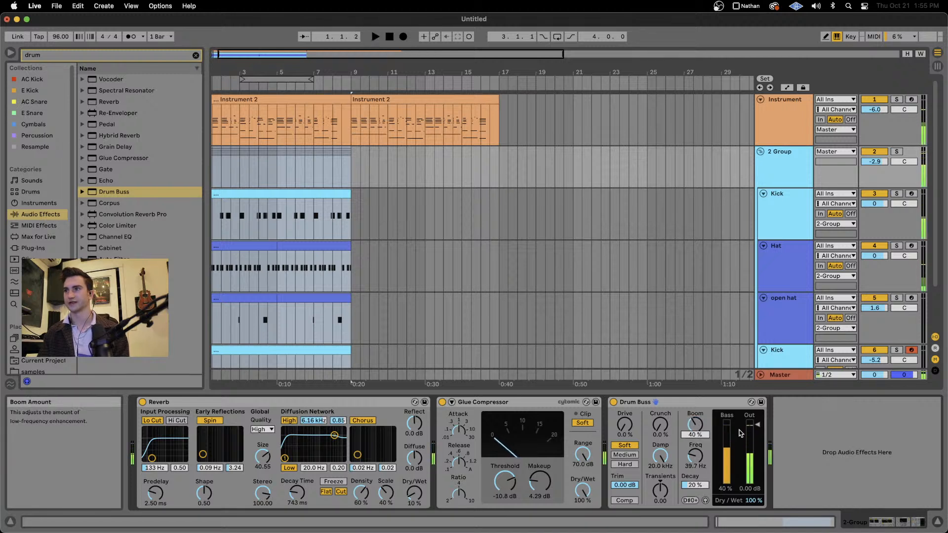
left_click_drag(757, 425, 757, 426)
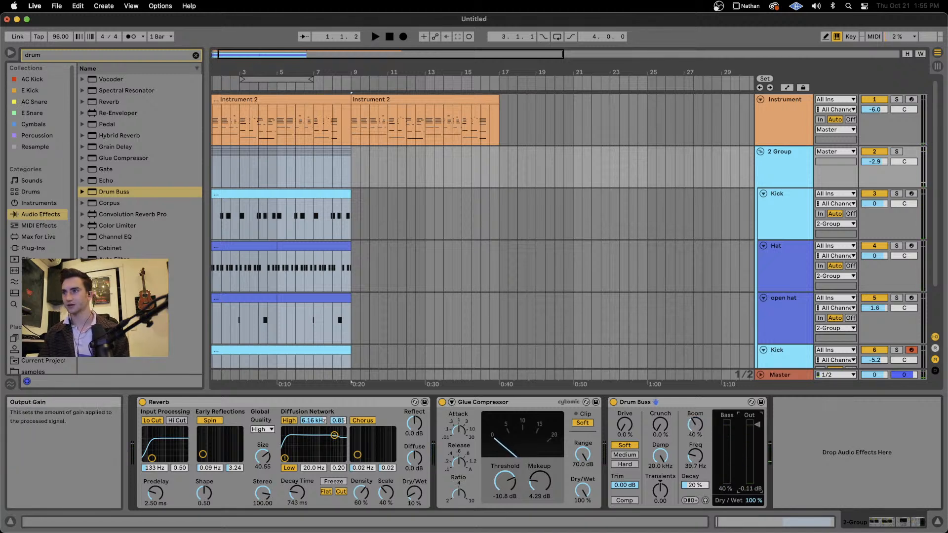
Play the beat with the chords, lower the 2 Group track's volume to -3.9 dB, and stop playback.
key("space")
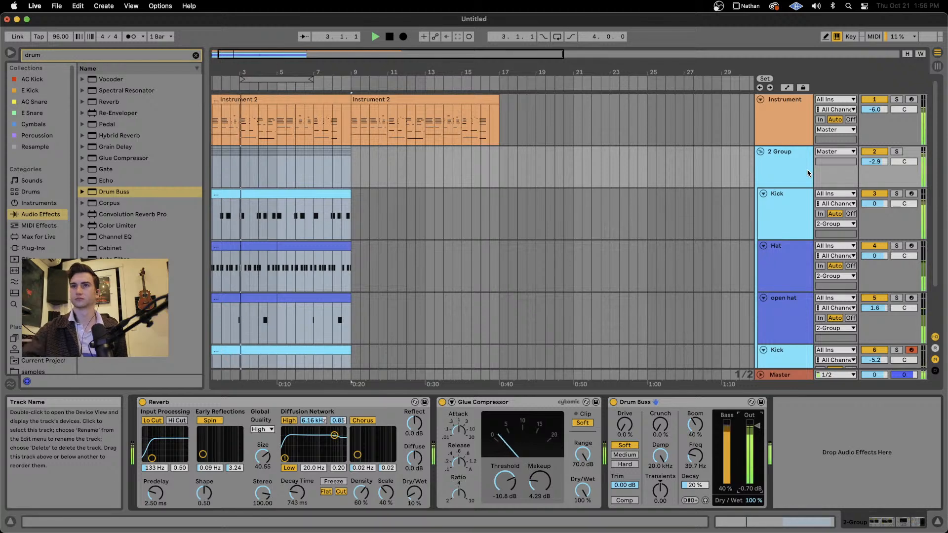
scroll(798, 215, "down", 2)
scroll(799, 215, "up", 2)
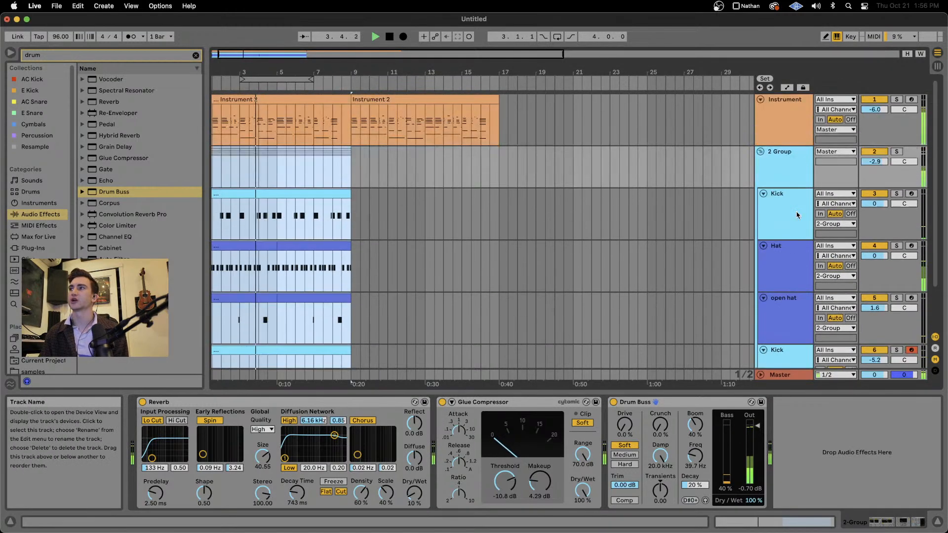
left_click_drag(874, 161, 874, 167)
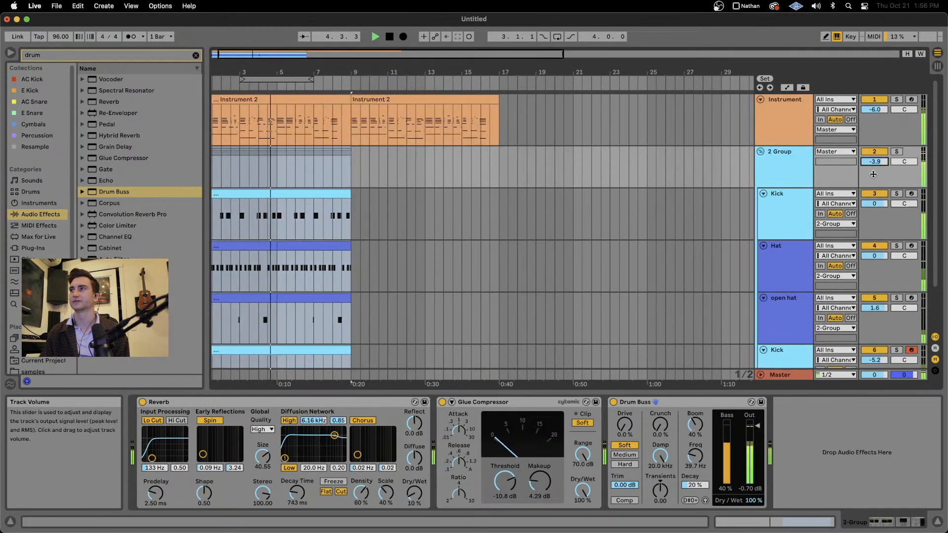
key("space")
Solo the Instrument track and feed its Compressor's sidechain from Kick, Pre FX, with Gain at 4.32 dB and sidechain EQ enabled.
left_click(785, 119)
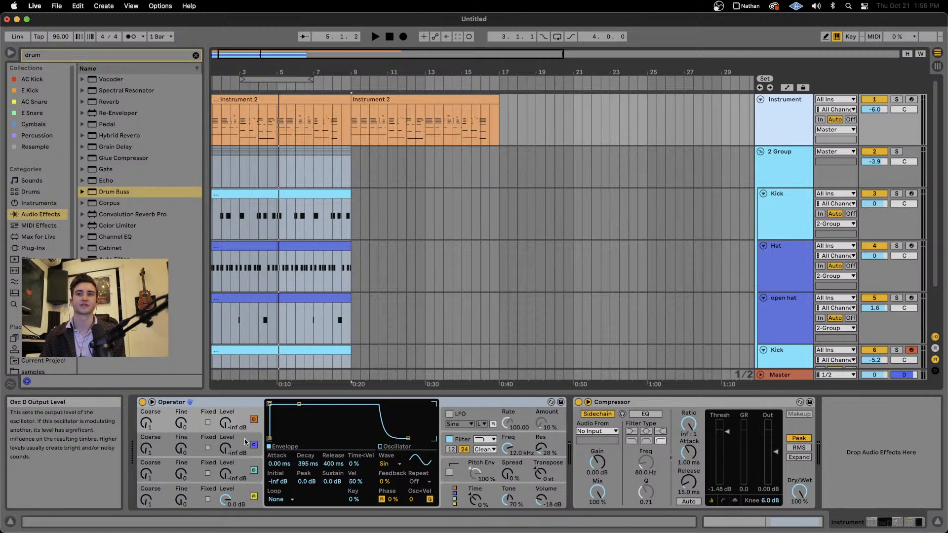
left_click(896, 100)
key("space")
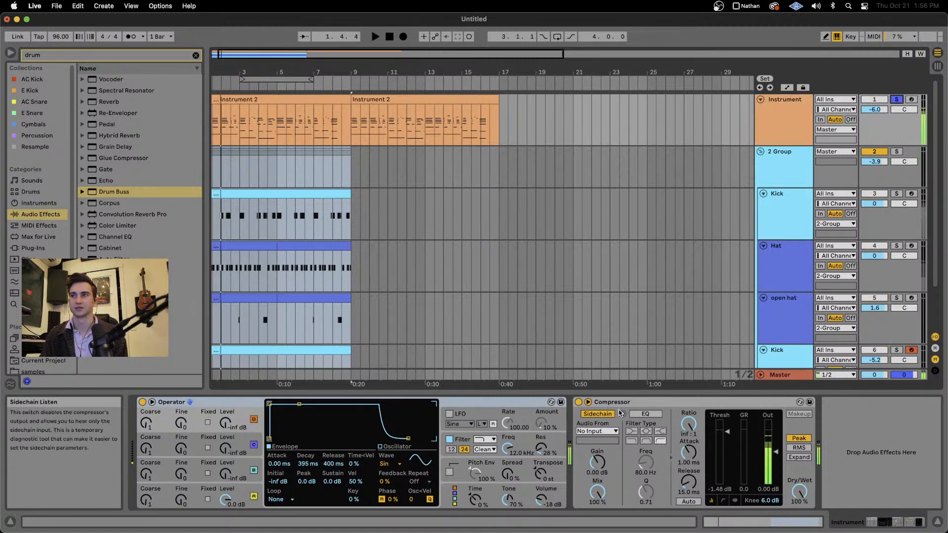
left_click(602, 430)
left_click(602, 460)
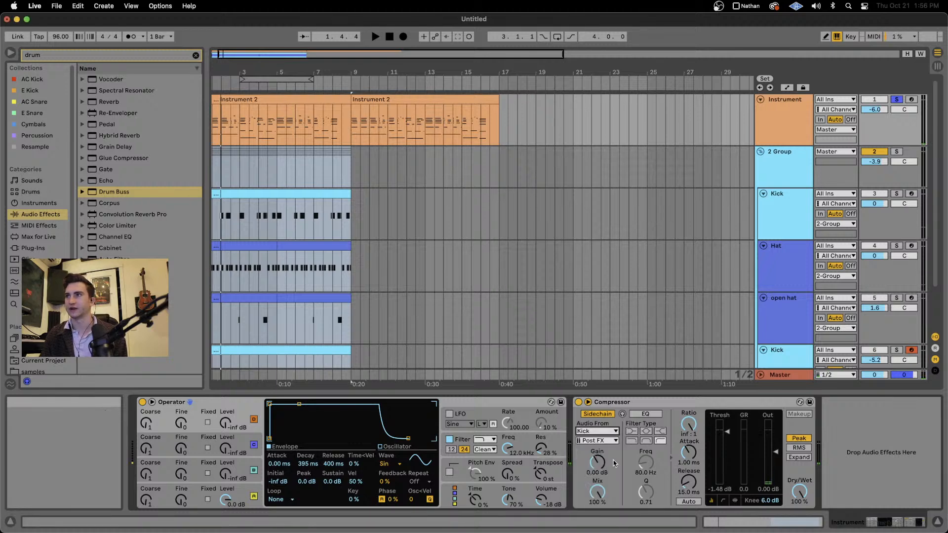
left_click(607, 445)
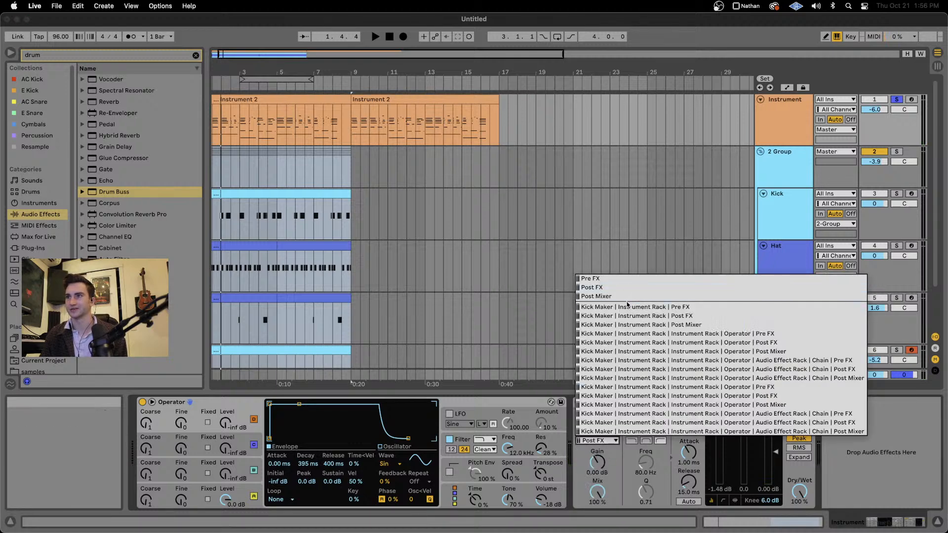
left_click(591, 278)
left_click(659, 414)
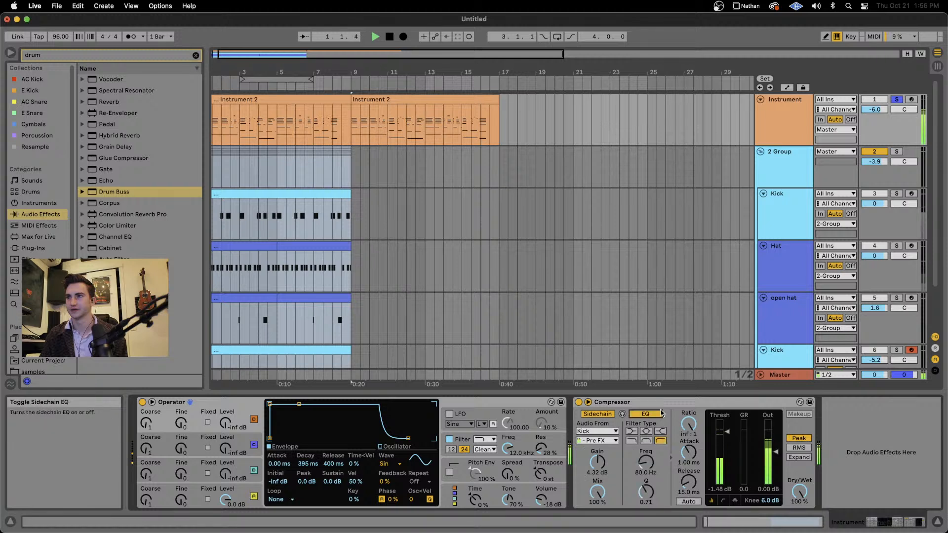
Set the Compressor's sidechain EQ Freq to 169 Hz and Threshold to -34.2 dB, then stop playback.
left_click_drag(645, 462, 646, 450)
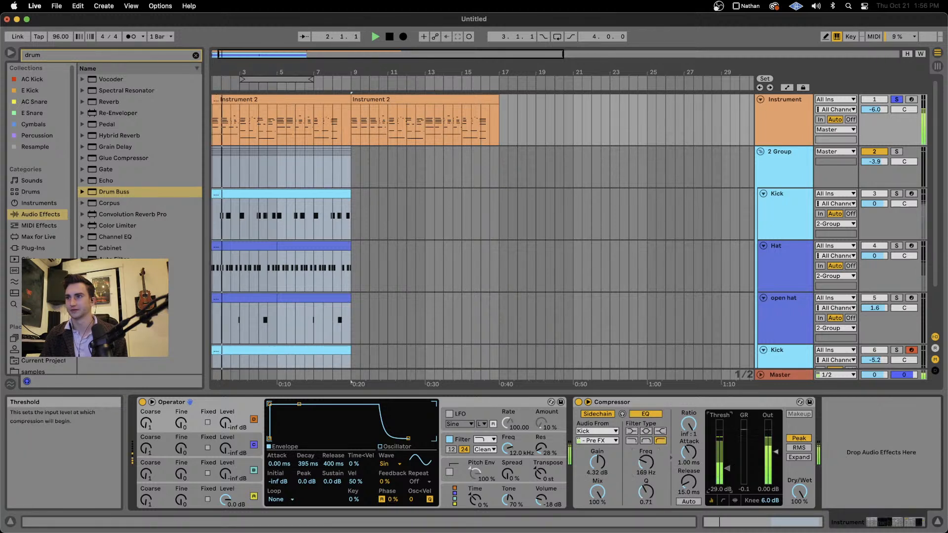
left_click_drag(726, 432, 718, 475)
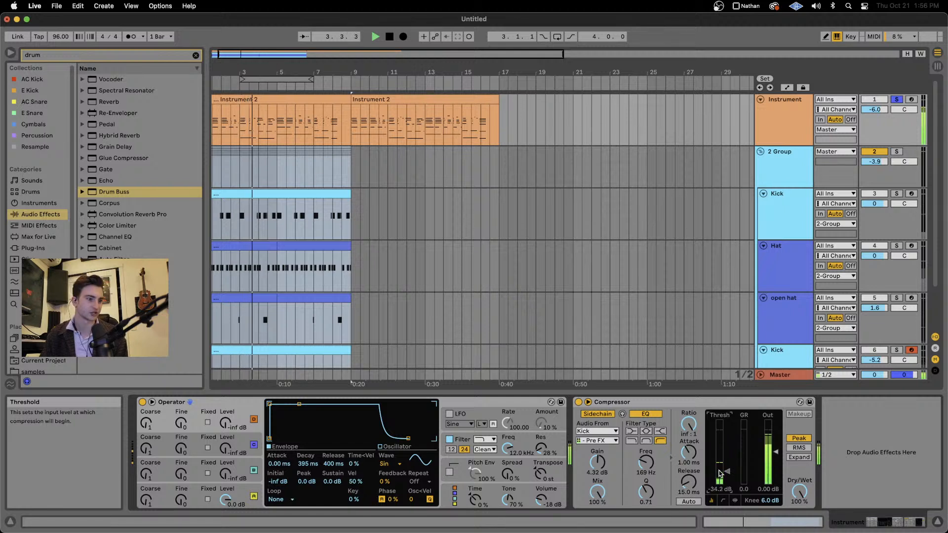
key("space")
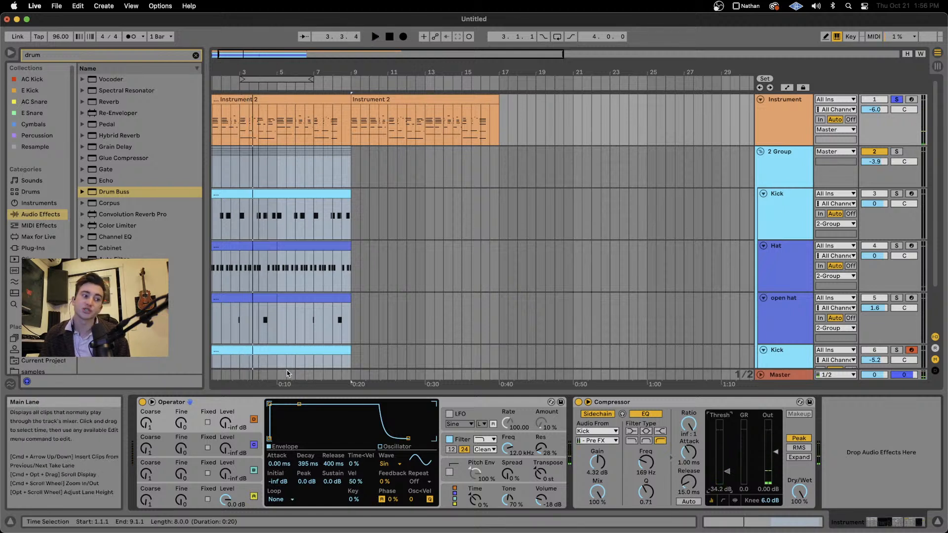
Review the device chains of the 2 Group, Kick, Hat and open hat tracks.
left_click(800, 160)
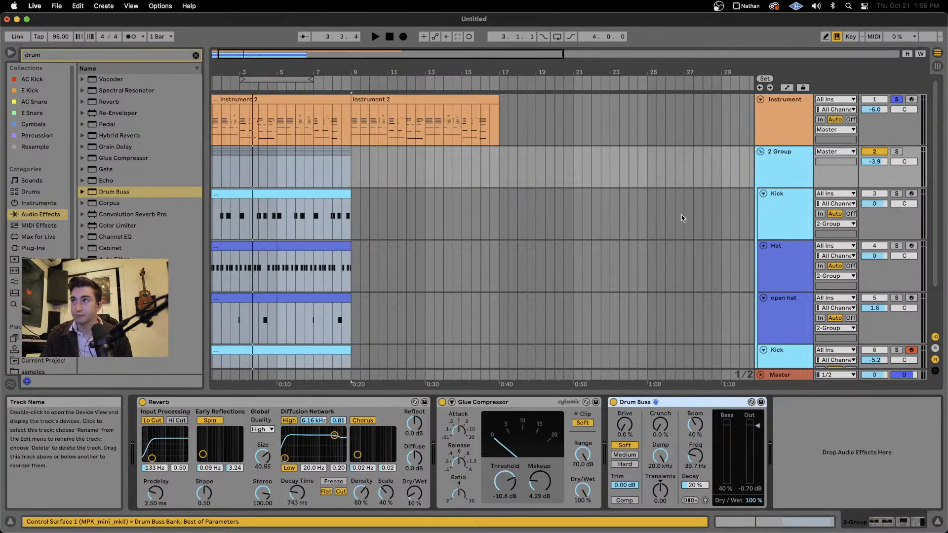
scroll(681, 215, "down", 3)
left_click(769, 183)
left_click(773, 214)
left_click(774, 262)
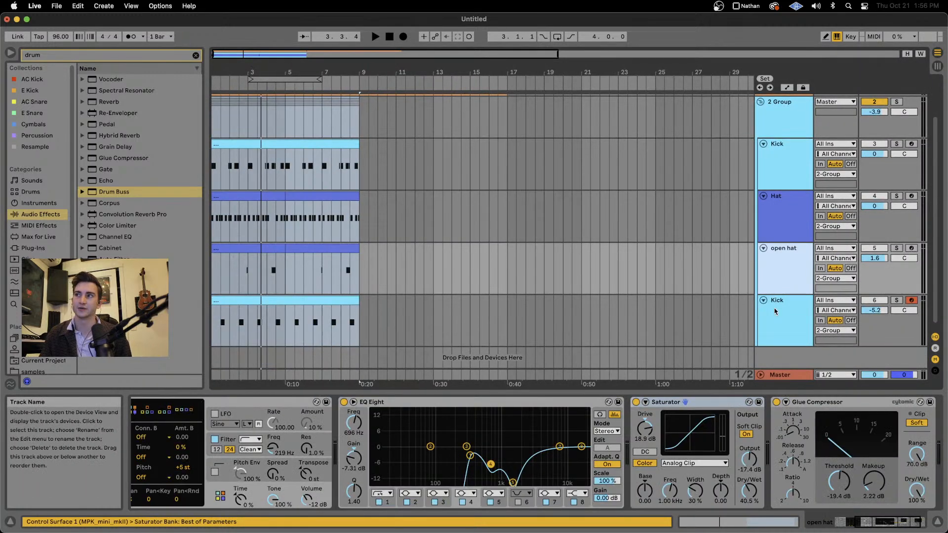
left_click(775, 312)
left_click(775, 283)
left_click(776, 220)
left_click(779, 124)
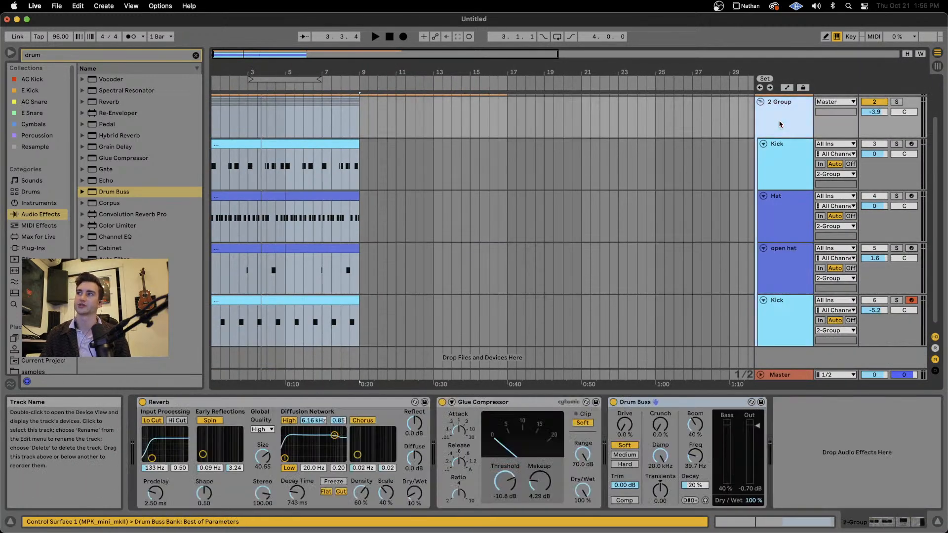
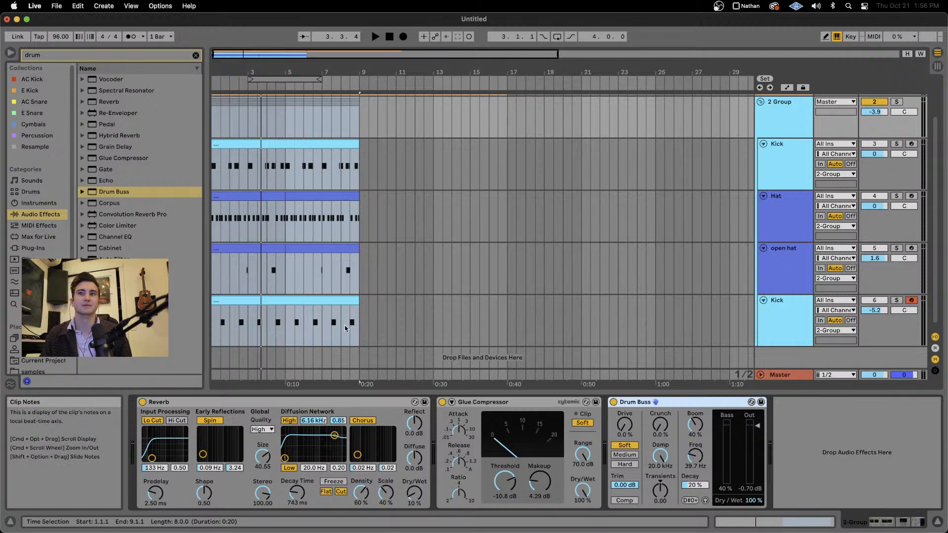
Unsolo the Instrument track and play the sidechained chords together with the drums.
left_click_drag(356, 328, 158, 151)
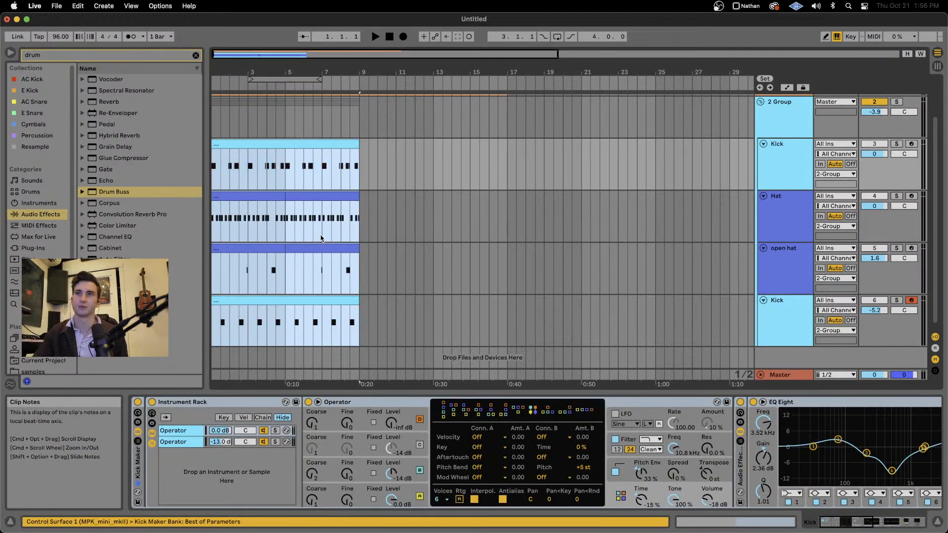
scroll(739, 195, "up", 3)
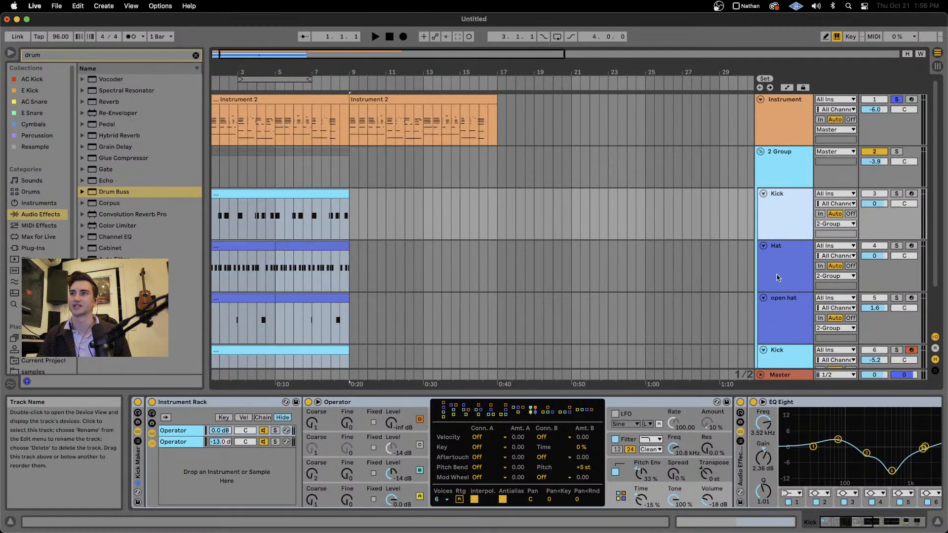
double_click(775, 117)
left_click(896, 101)
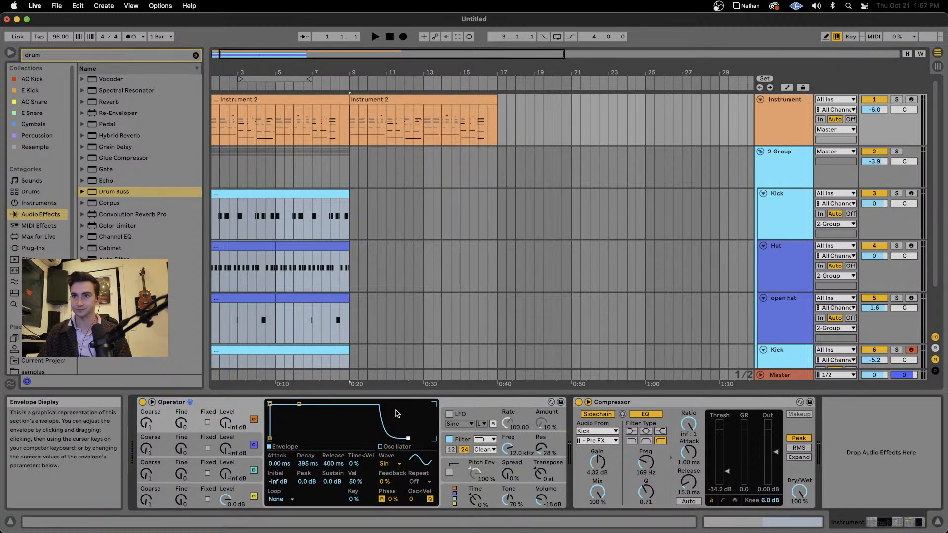
key("space")
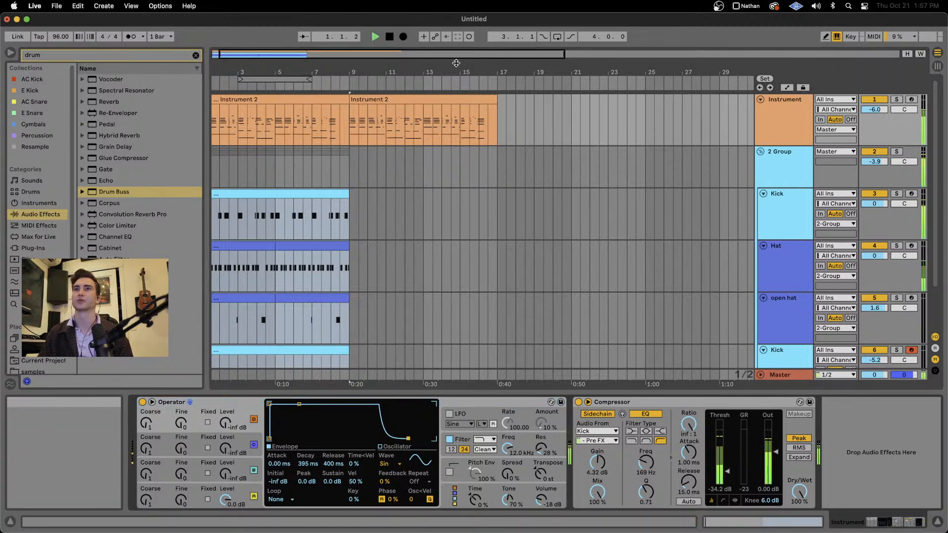
Open the notes of the first Instrument 2 clip, replay the beat, and return to the Instrument track's devices.
key("space")
double_click(289, 99)
key("space")
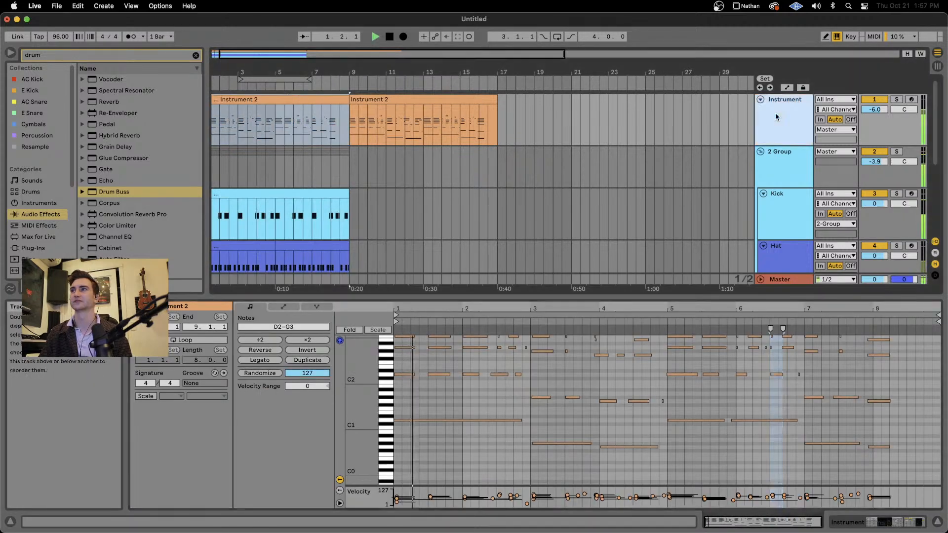
key("shift+Tab")
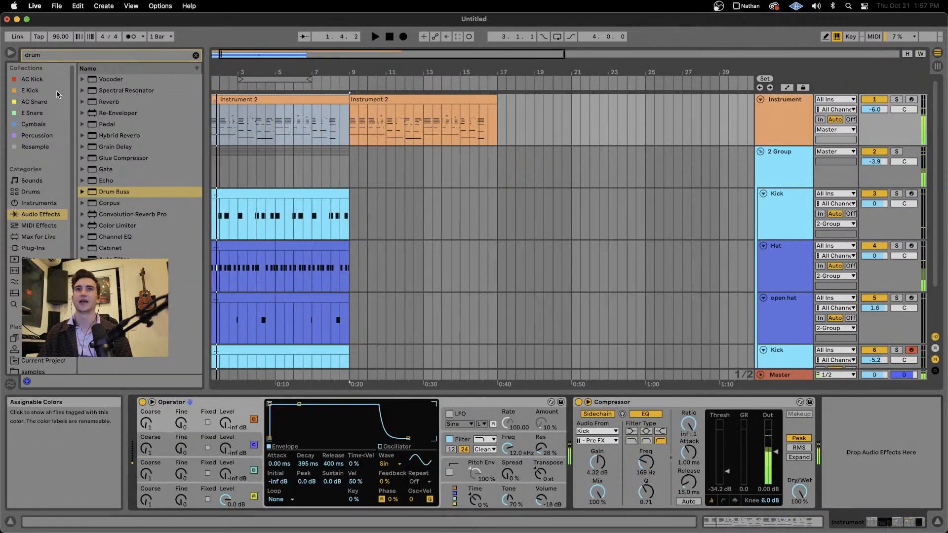
Search the plug-ins for "crys" and insert the Audio Units Soundtoys Crystallizer between Operator and Compressor on the Instrument track.
left_click(42, 55)
type("crys")
left_click(33, 247)
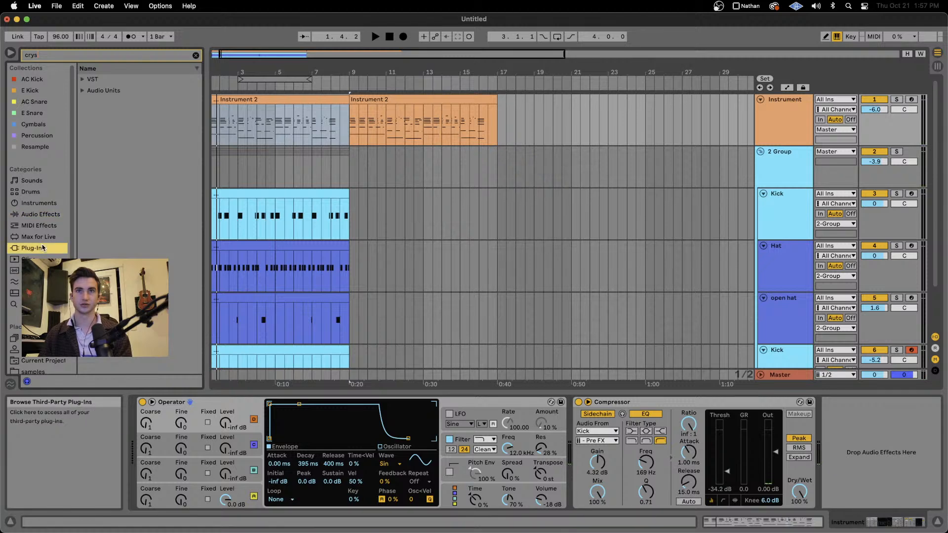
left_click(83, 91)
left_click(90, 103)
left_click(117, 113)
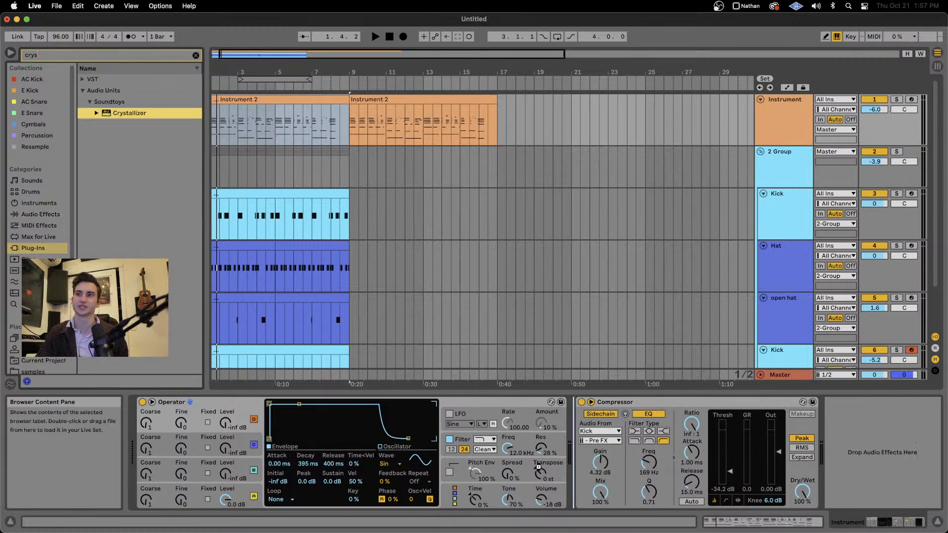
left_click_drag(538, 466, 539, 468)
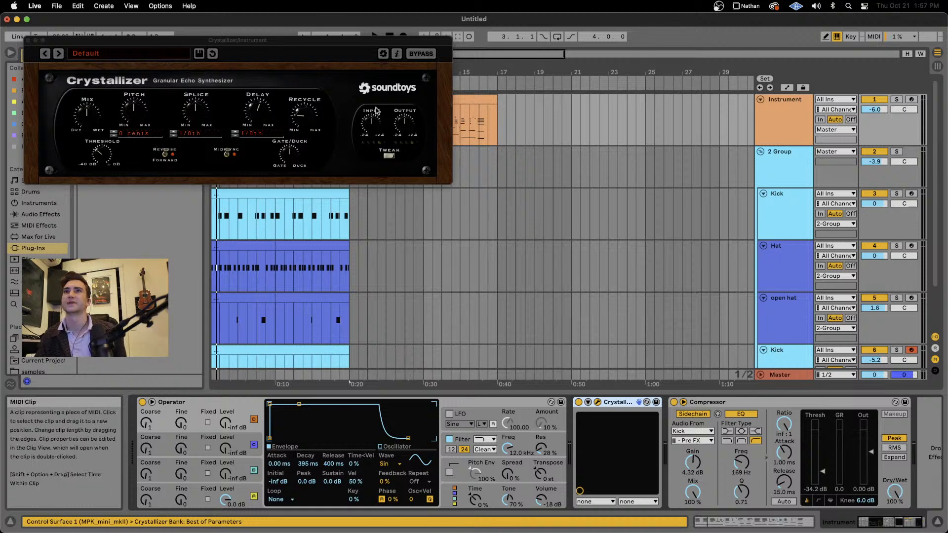
left_click_drag(376, 40, 817, 122)
Duplicate the eight-bar clips of both Kick tracks, the Hat and the open hat so the drums continue under the second Instrument 2 clip.
left_click(295, 200)
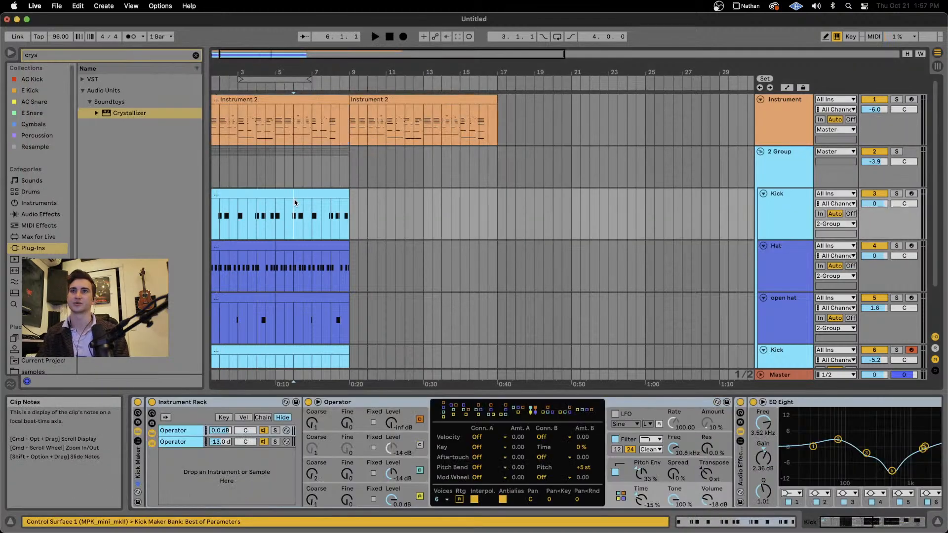
left_click(292, 196)
scroll(292, 197, "down", 3)
left_click(271, 293)
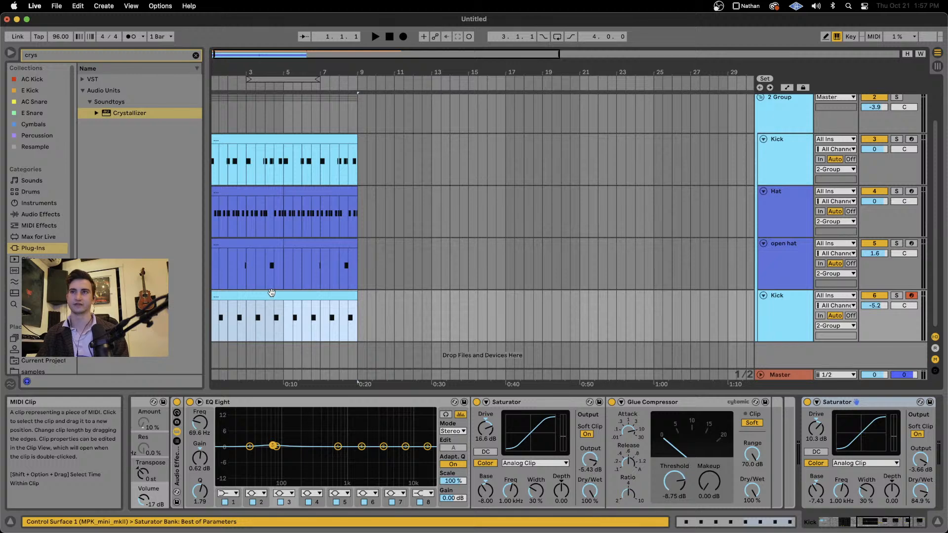
left_click(285, 139, "super")
left_click(303, 192, "super")
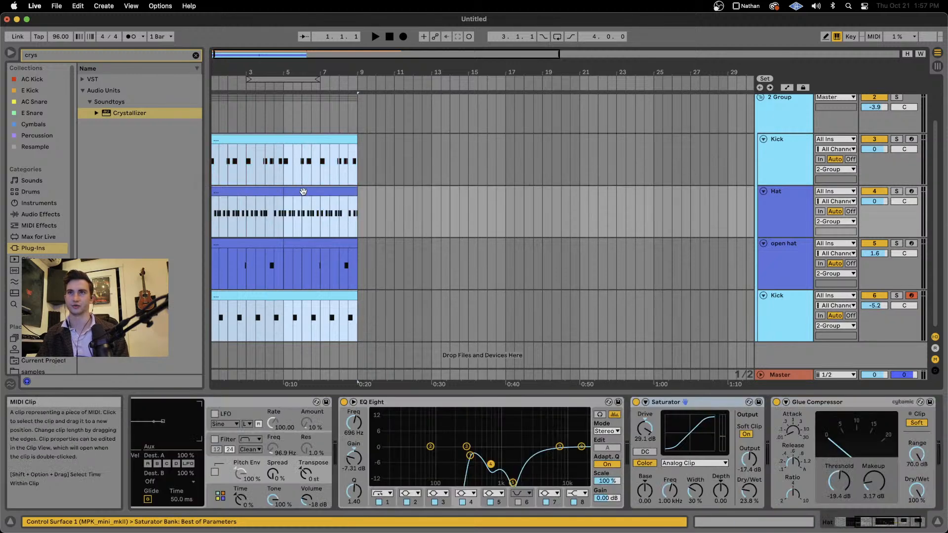
left_click(303, 192, "super")
left_click(263, 243, "super")
left_click(261, 191, "super")
key("super+d")
scroll(370, 196, "up", 3)
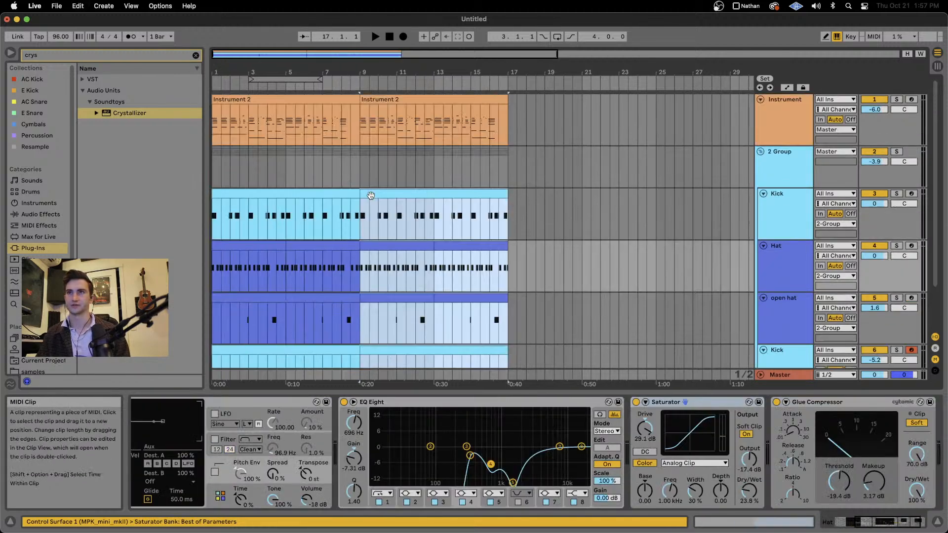
Solo the Instrument track and play its chords through the Crystallizer.
double_click(289, 100)
key("space")
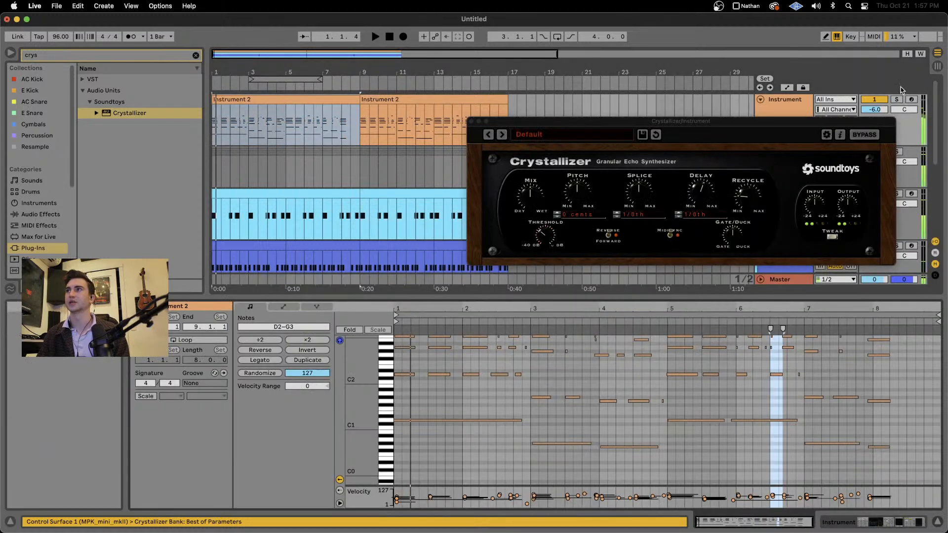
left_click(896, 99)
key("space")
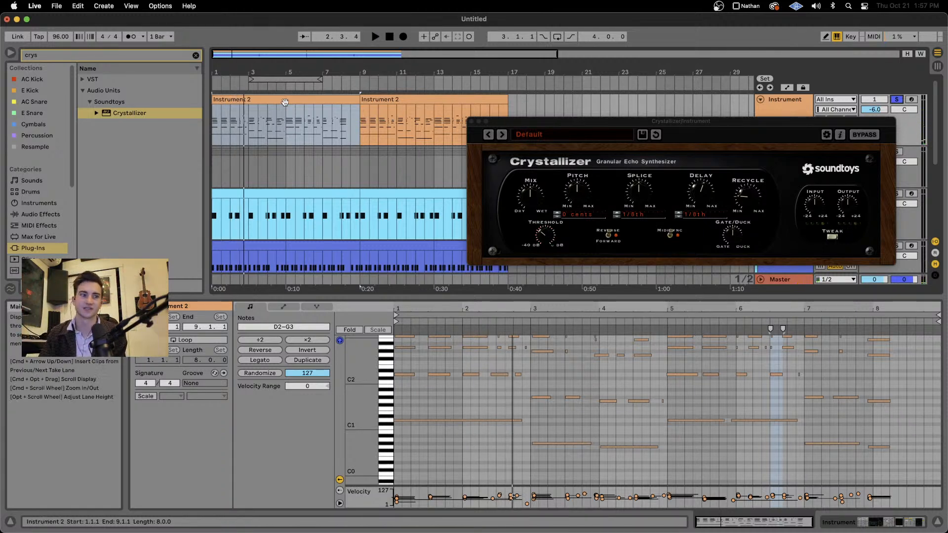
Raise Operator's oscillator B level to -31 dB, draw a few decaying low harmonics into oscillator A's waveform, and audition the sound.
left_click(768, 117)
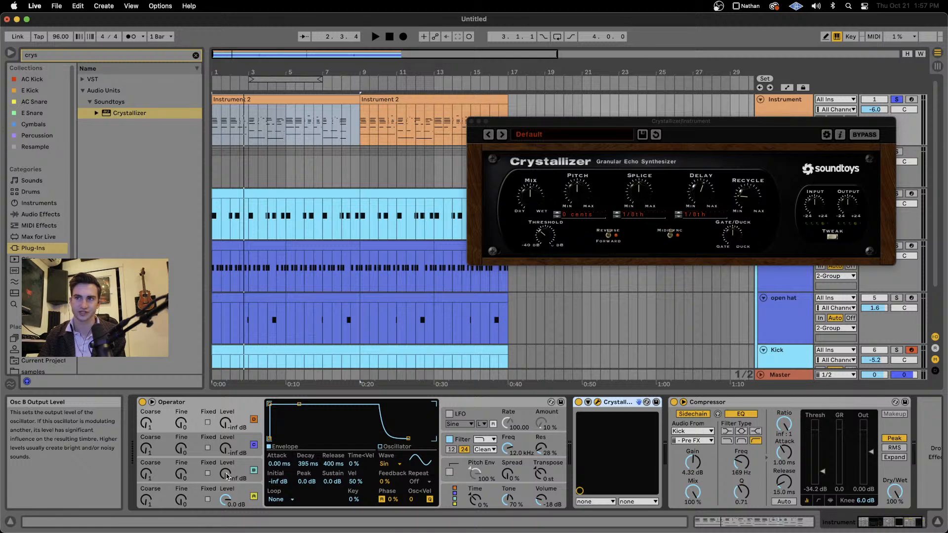
left_click_drag(227, 475, 228, 466)
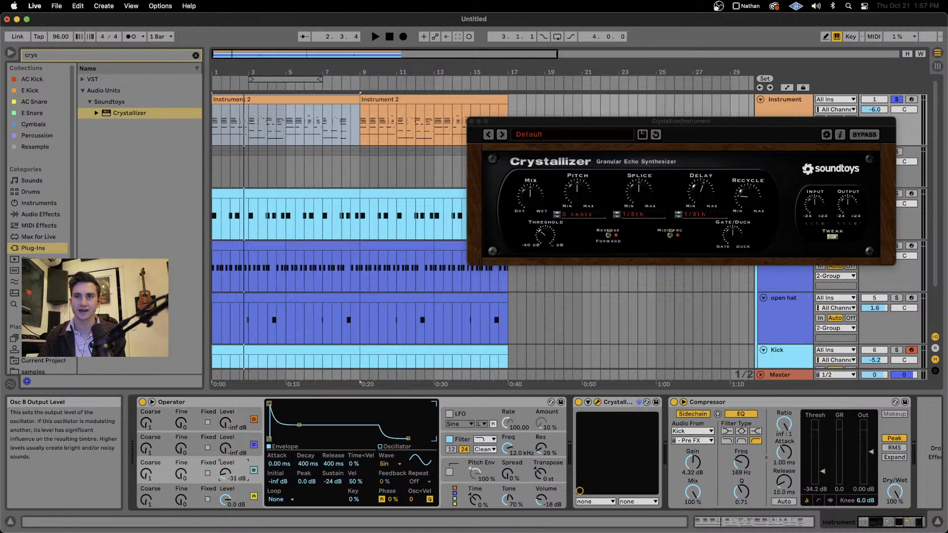
left_click(245, 490)
left_click(382, 447)
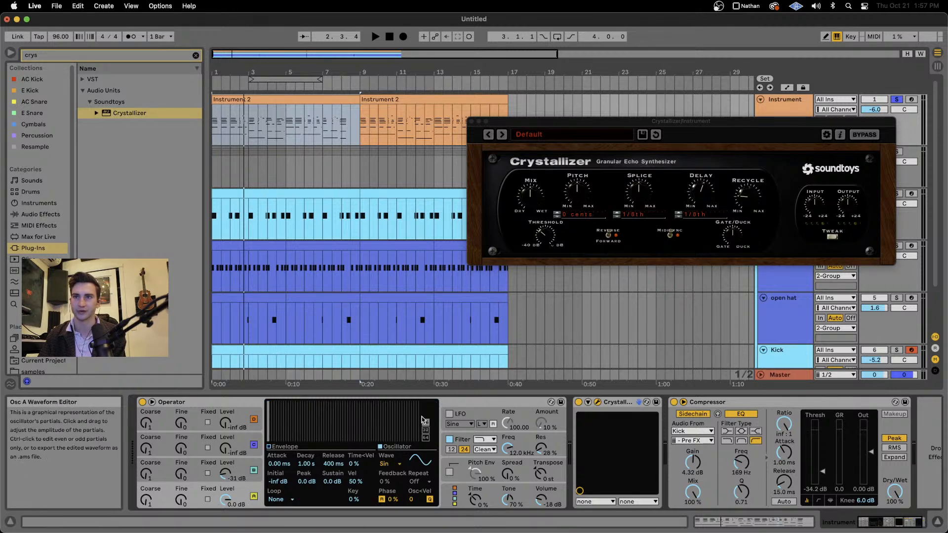
left_click(425, 431)
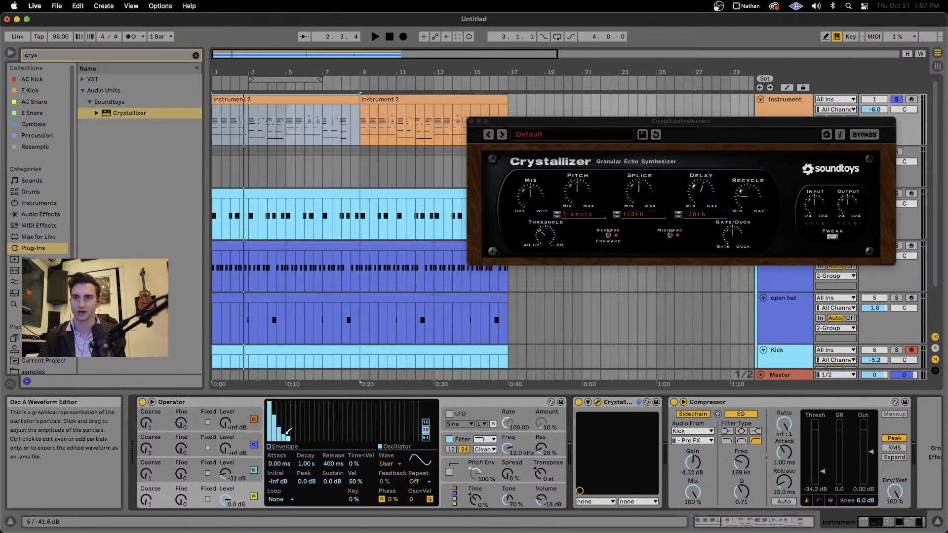
key("space")
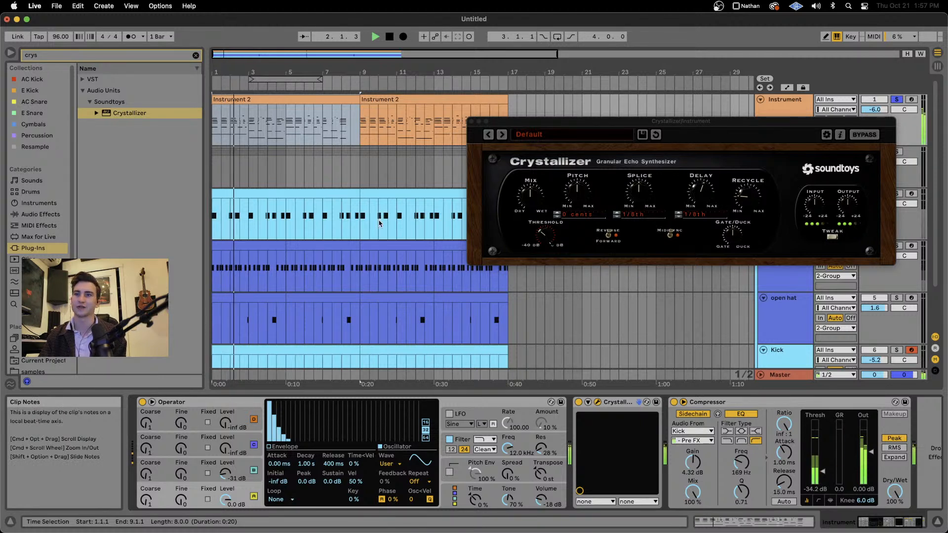
key("space")
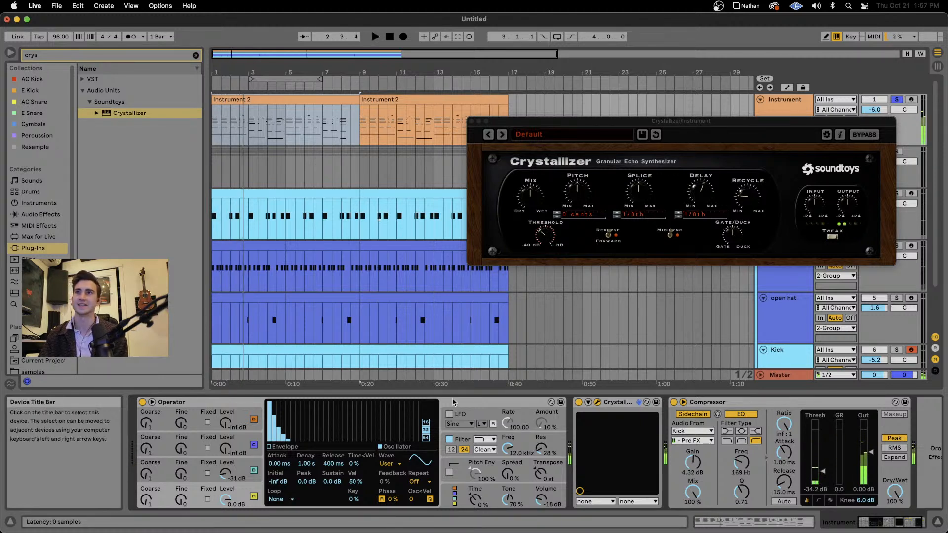
Select the low bass notes in the first Instrument 2 clip and duplicate the Instrument track.
double_click(287, 99)
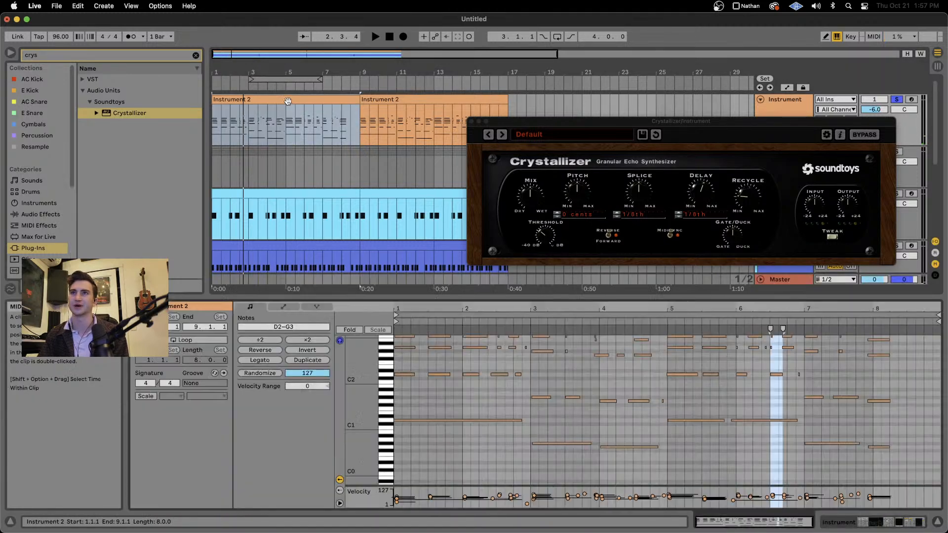
left_click_drag(387, 411, 388, 486)
key("Delete")
left_click(786, 100)
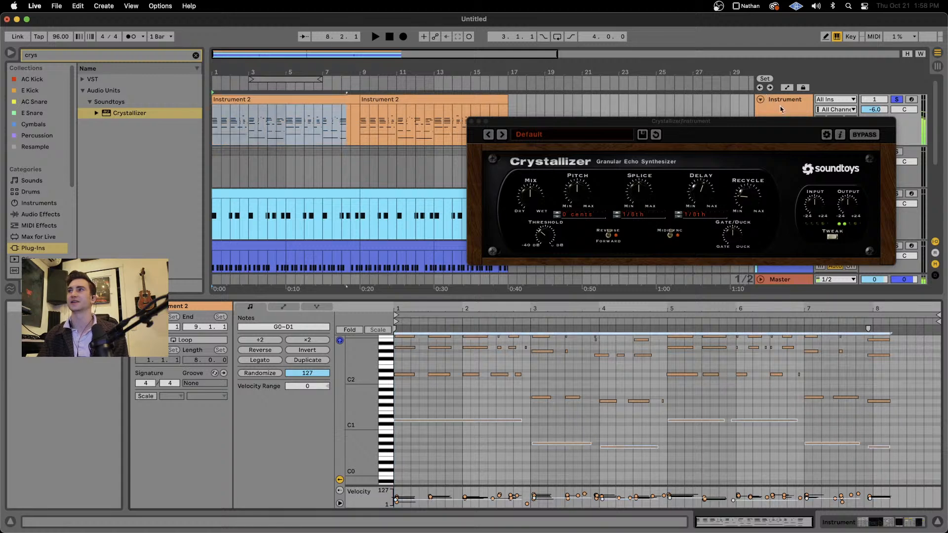
key("super+d")
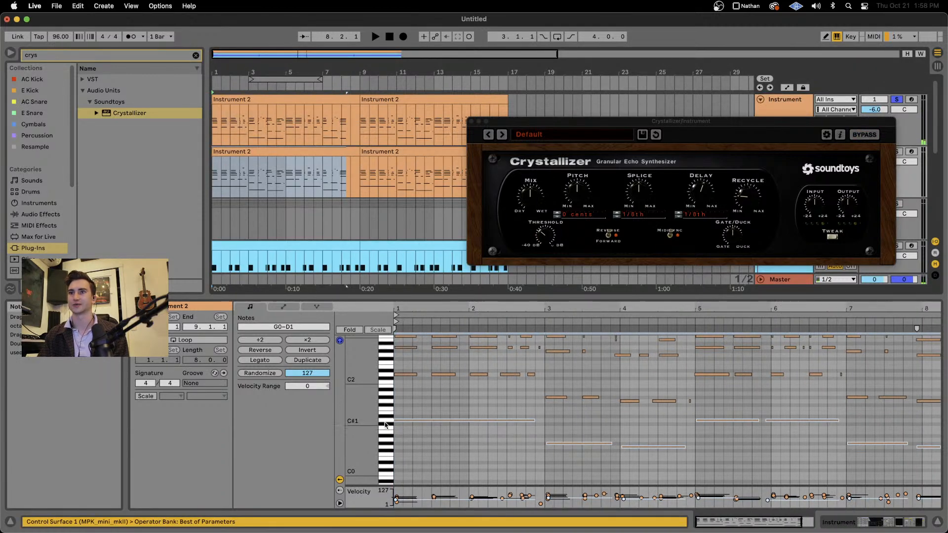
Delete all notes above the bass line from the first clip on the duplicated Instrument track, keeping only G0 to D1.
left_click_drag(388, 412, 388, 338)
left_click(596, 349)
scroll(494, 390, "up", 3)
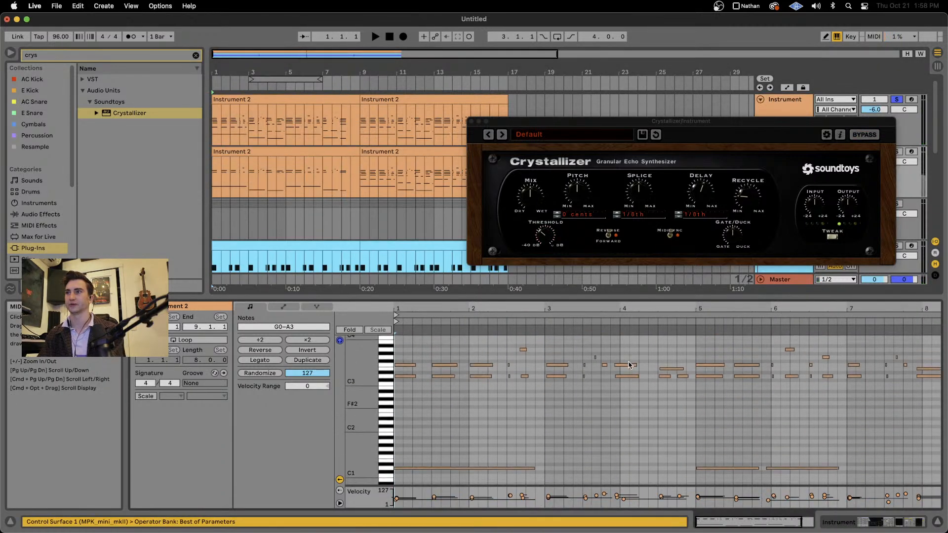
left_click_drag(384, 413, 387, 341)
key("Delete")
scroll(518, 392, "up", 2)
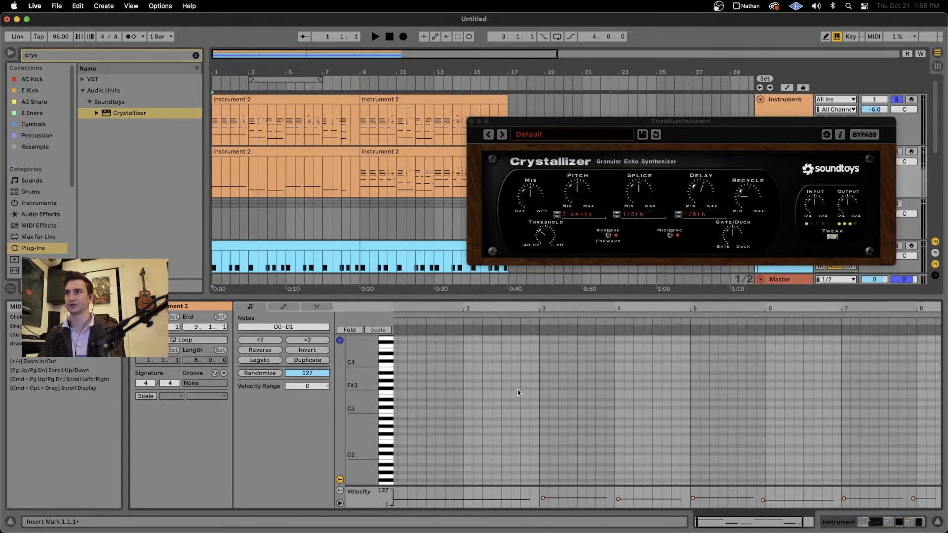
Remove the low bass notes from the first clip on the original Instrument track, keeping only G1 to A3.
scroll(518, 391, "down", 3)
left_click(334, 100)
left_click(405, 394)
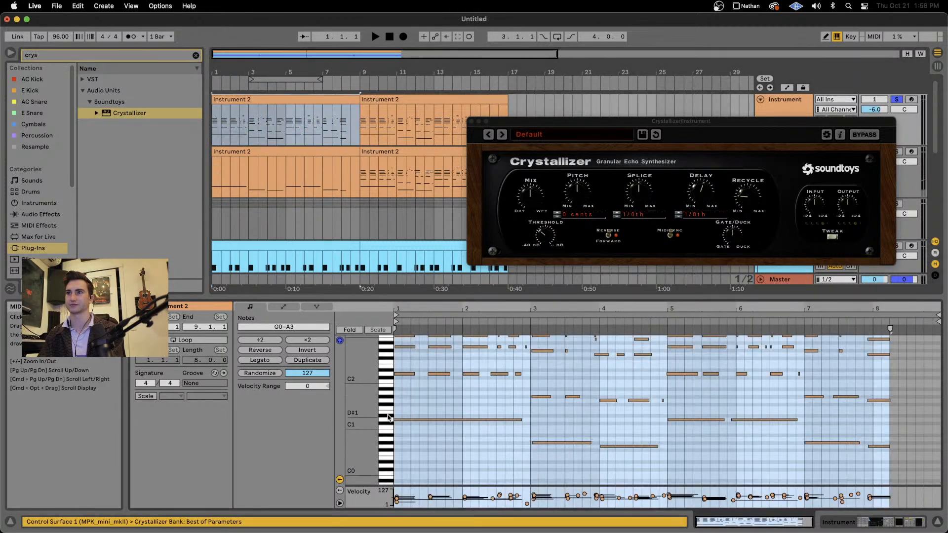
left_click_drag(387, 421, 386, 470)
left_click(328, 152)
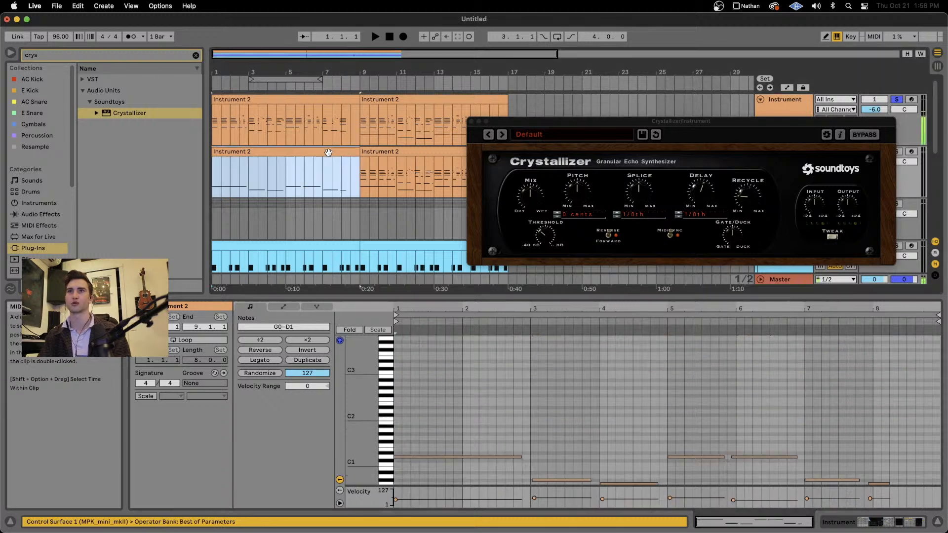
left_click(315, 103)
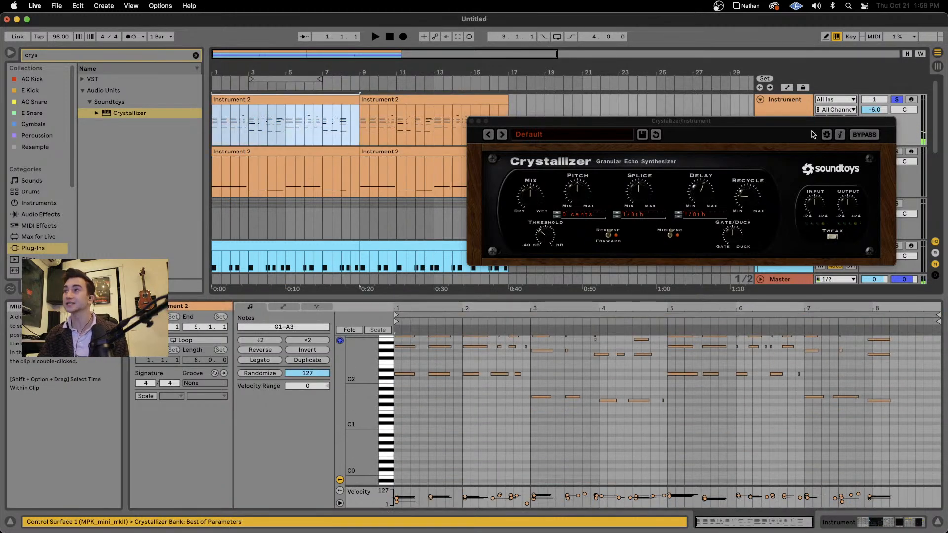
Lower the Crystallizer's mix, set forward mode, pitch 1200 cents, splice 1/4 note and delay 1/16th, and show its tweak controls.
left_click(375, 37)
key("shift+Tab")
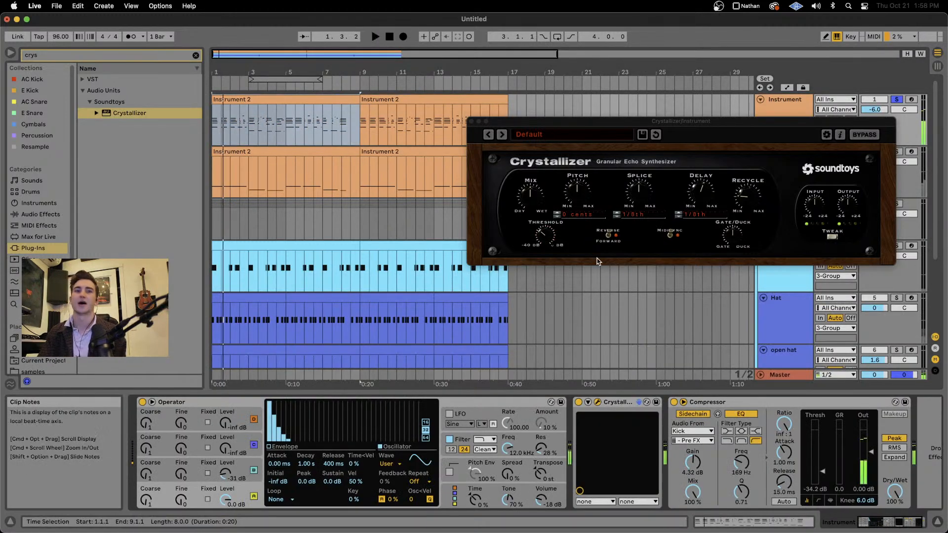
left_click(545, 225)
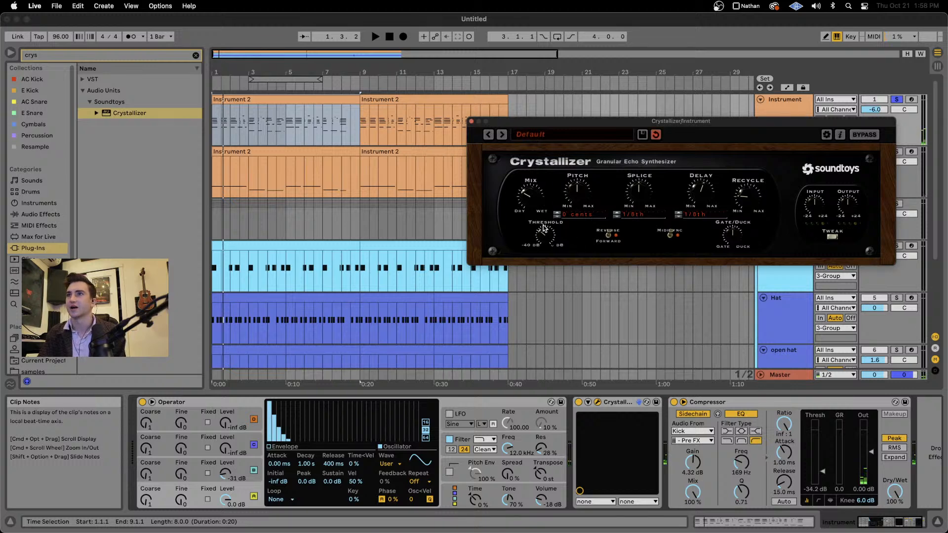
left_click(830, 236)
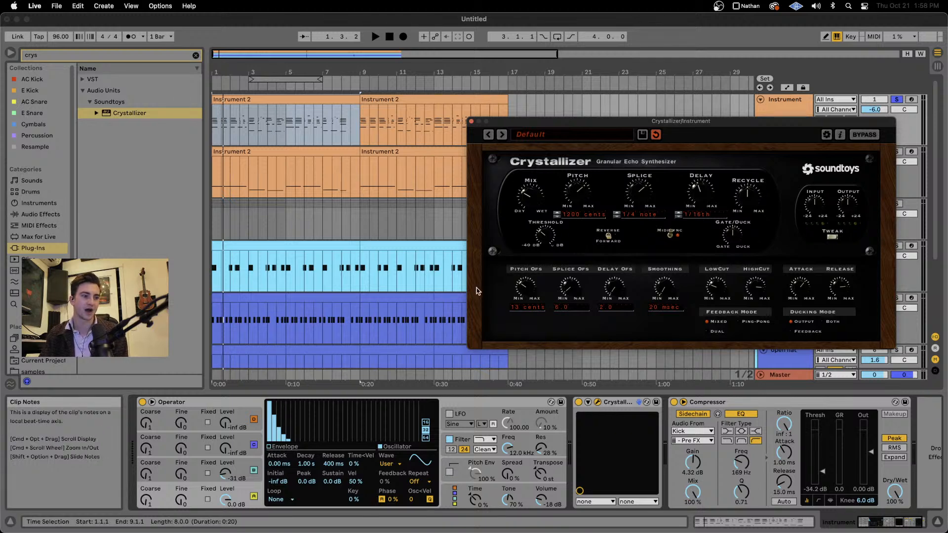
Audition the Crystallizer, set its splice to 1/16th and delay to 1/64th, readjust the mix, and close the plug-in window.
key("space")
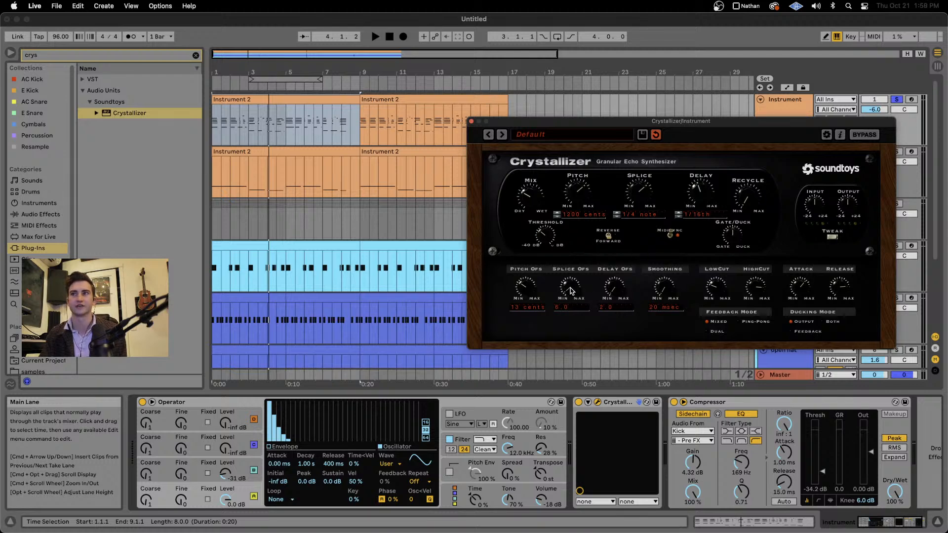
key("space")
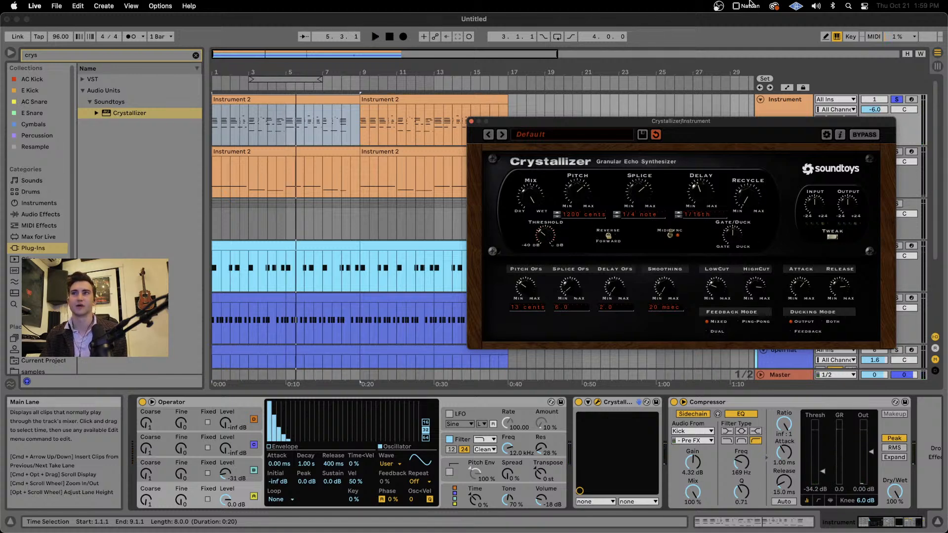
key("space")
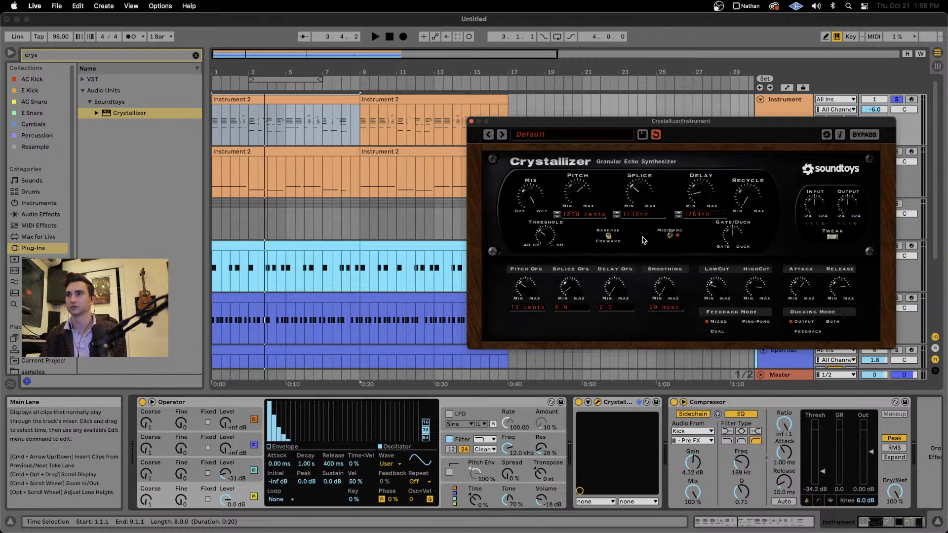
key("space")
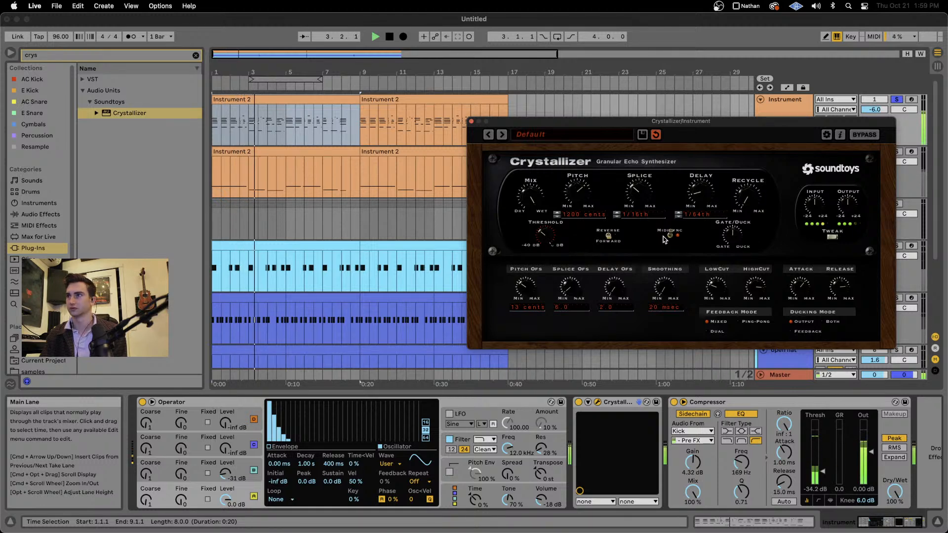
key("space")
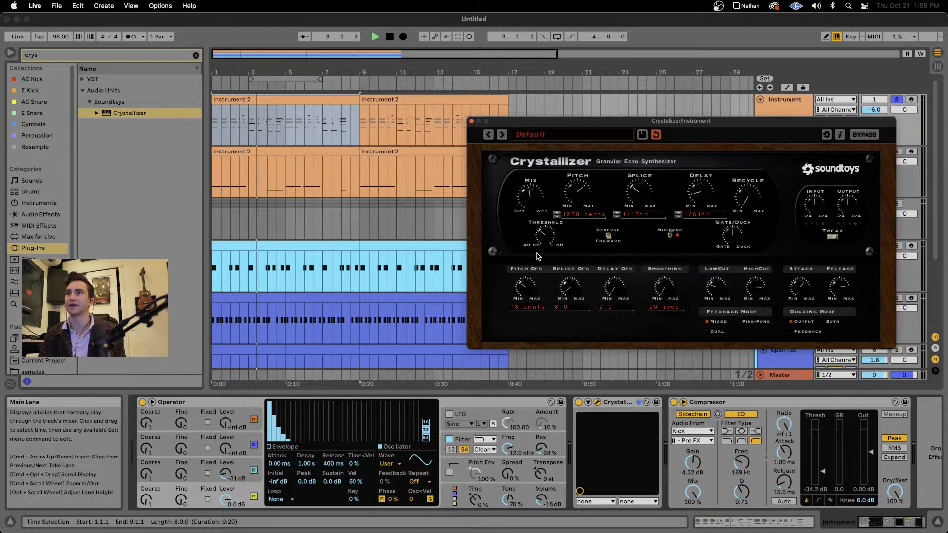
key("space")
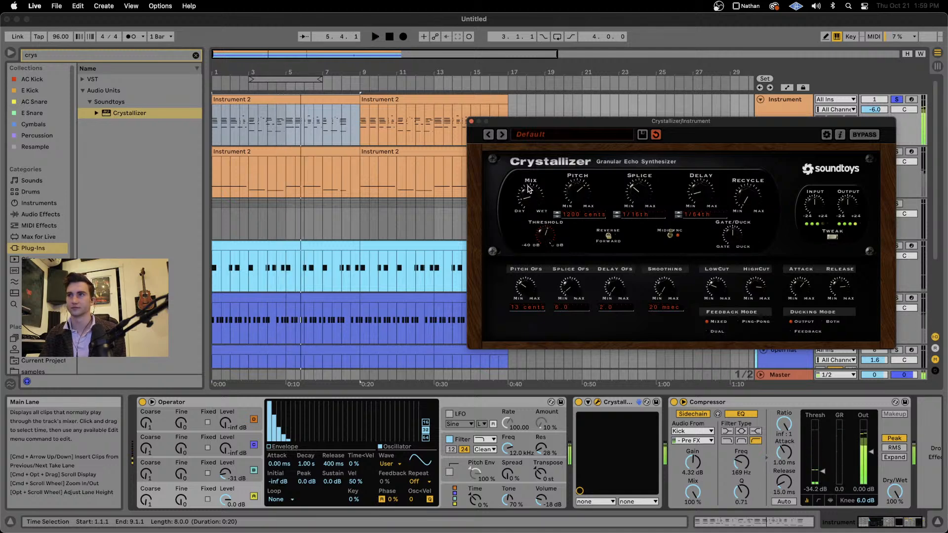
left_click(471, 121)
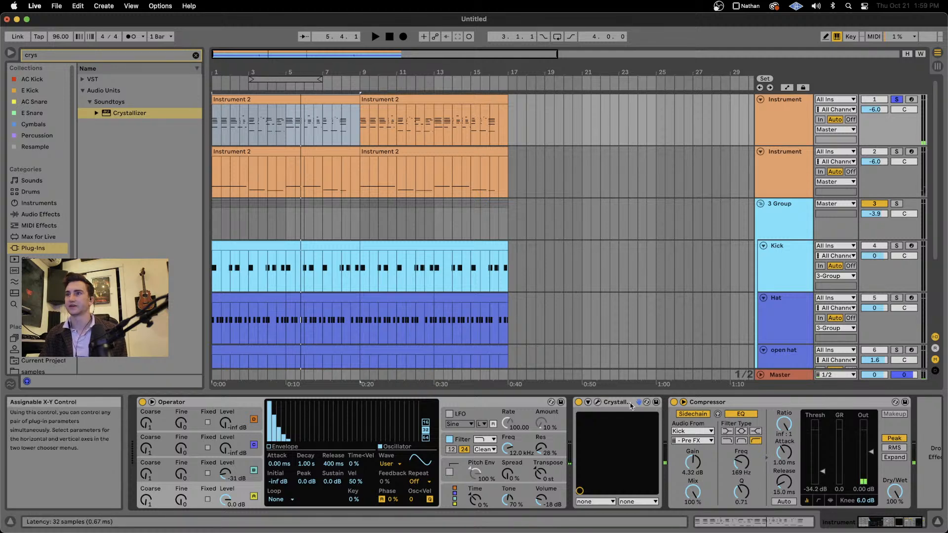
Insert a second Crystallizer before the Compressor on the Instrument track, using forward mode with MIDI sync off.
left_click(683, 400)
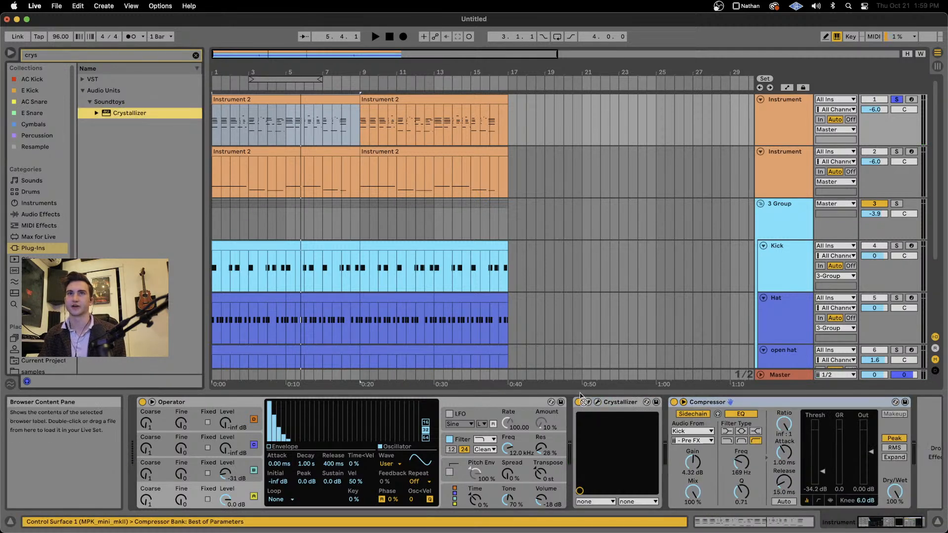
left_click_drag(657, 434, 671, 436)
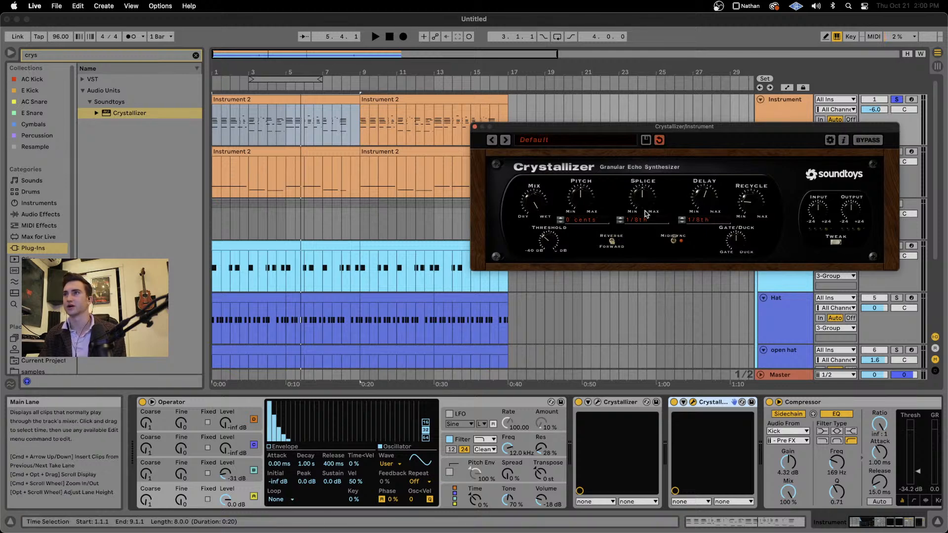
left_click_drag(642, 199, 643, 417)
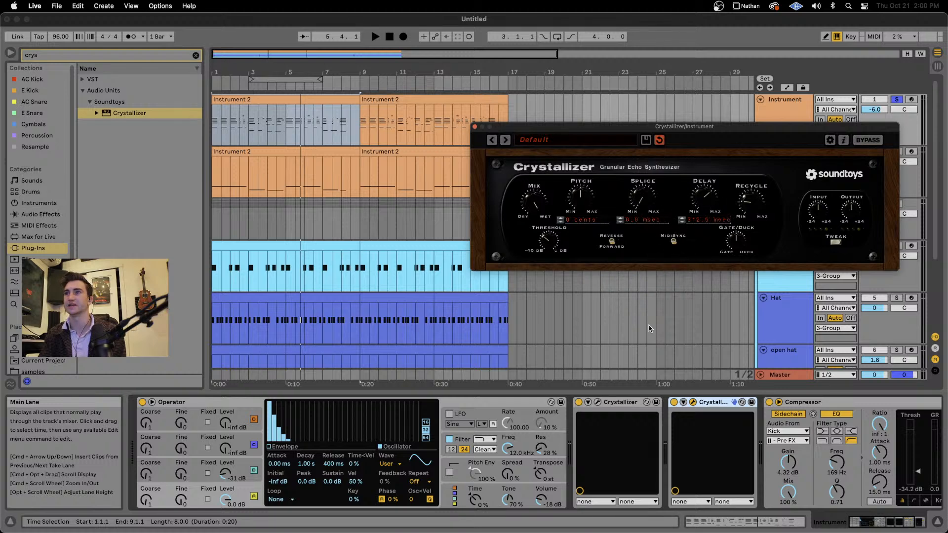
During playback, set the second Crystallizer's splice to about 226 msec and delay to about 23 msec, and turn recycle down to minimum.
key("space")
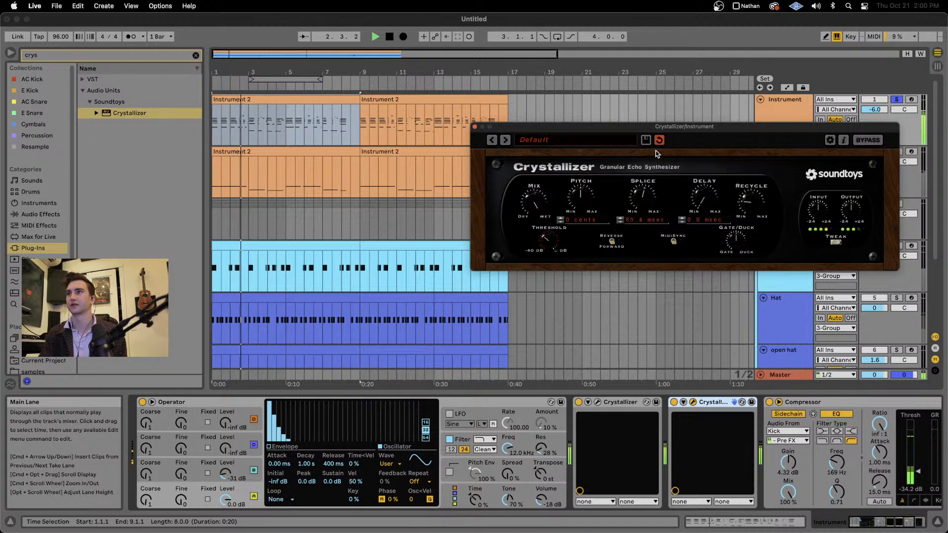
left_click_drag(646, 204, 719, 170)
left_click_drag(752, 199, 746, 218)
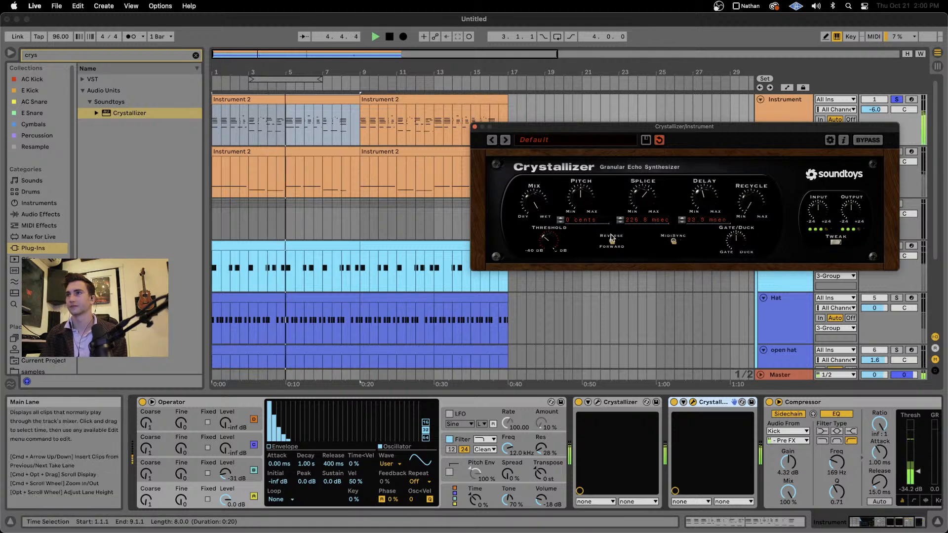
Set the second Crystallizer's pitch to 1200 cents, lower Operator's volume to -31 dB, and close the plug-in window.
left_click_drag(585, 206, 606, 163)
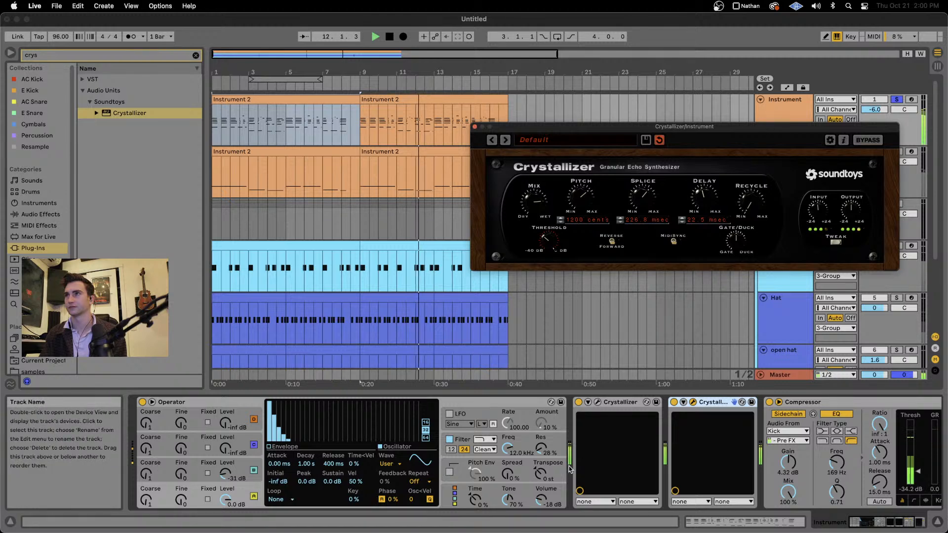
left_click_drag(540, 500, 541, 509)
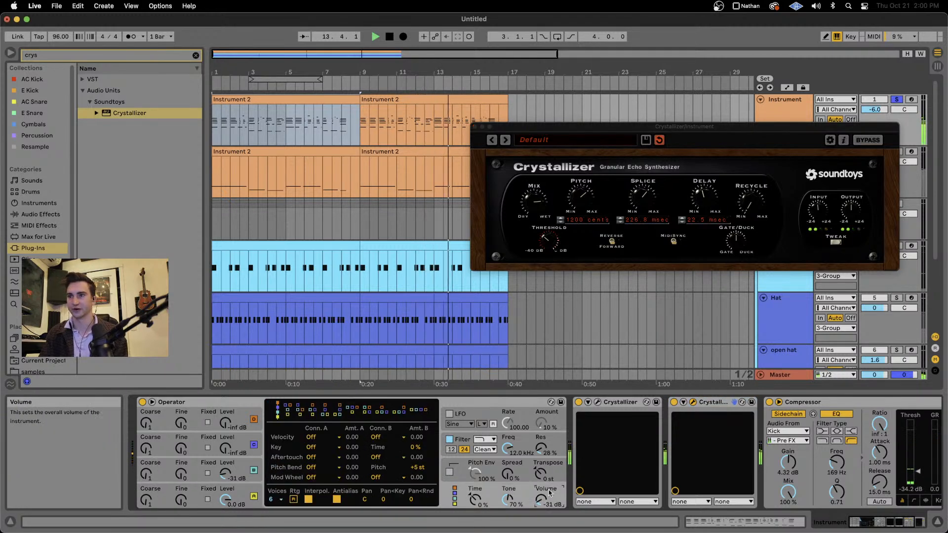
scroll(549, 469, "right", 5)
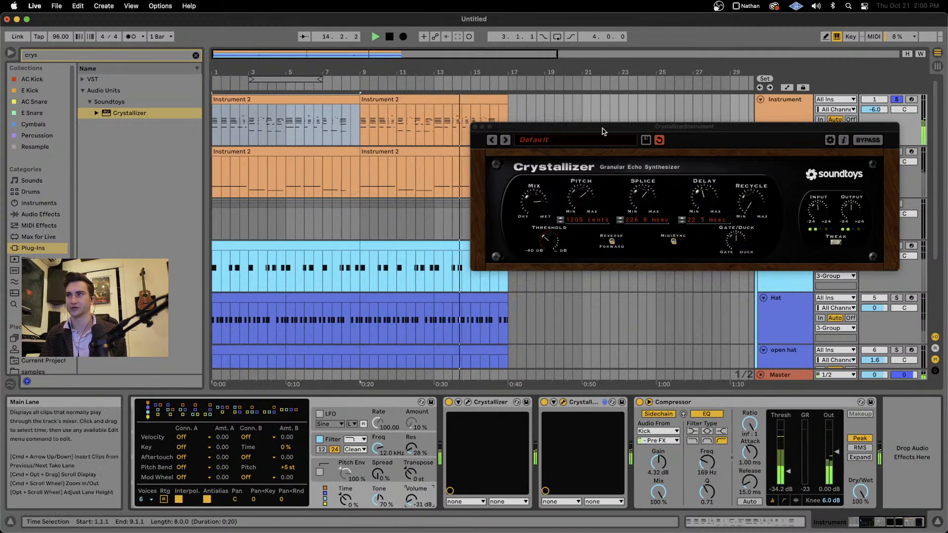
left_click(477, 127)
Insert an EQ Eight between the second Crystallizer and the Compressor on the first Instrument track.
left_click(49, 56)
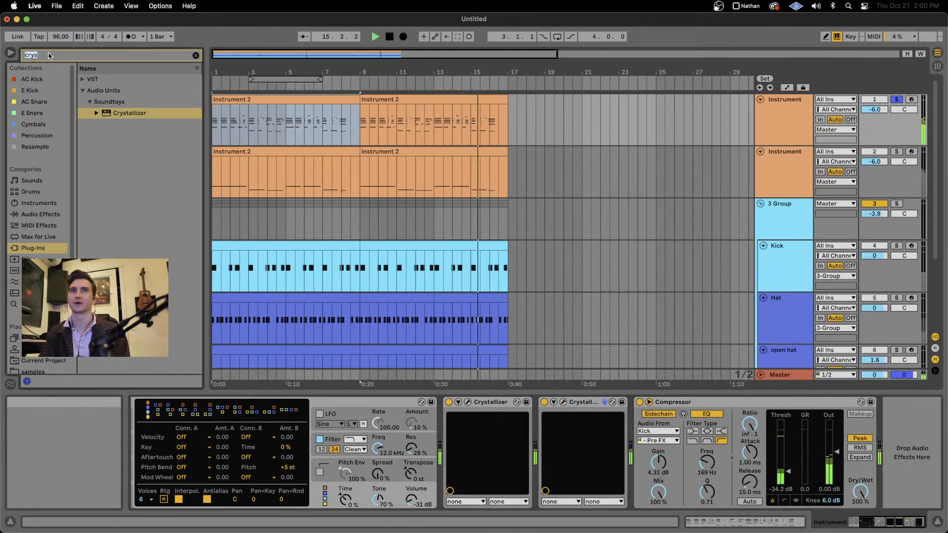
type("eq")
left_click(40, 214)
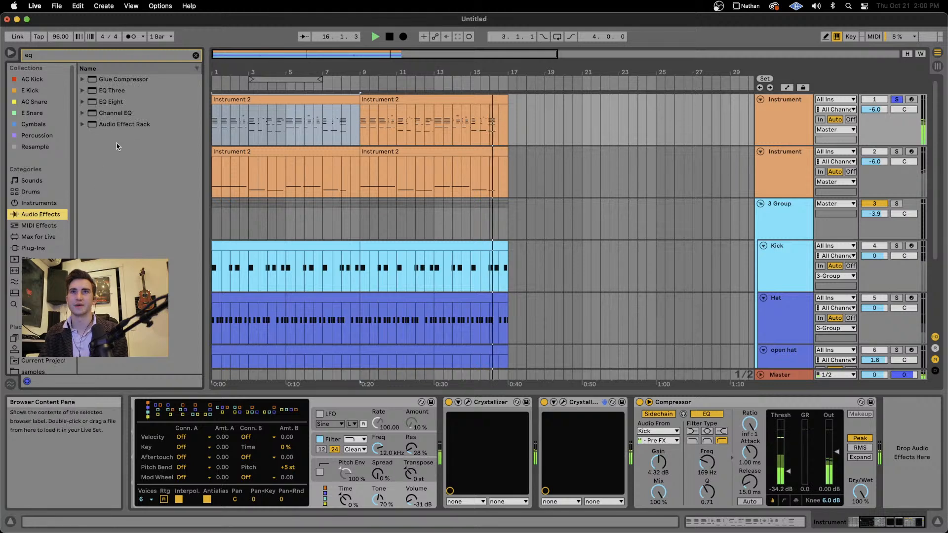
left_click_drag(107, 102, 623, 490)
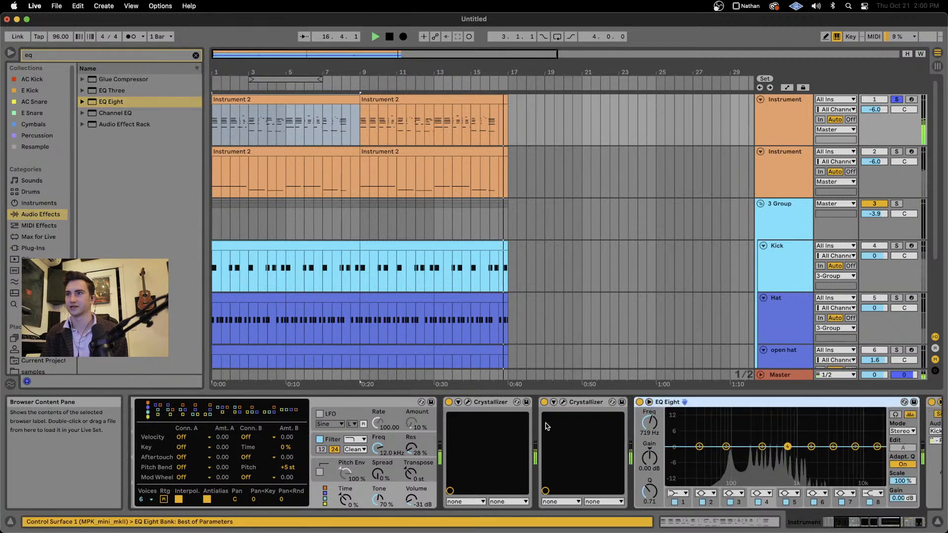
Compare both Crystallizer windows side by side while playing the arrangement from the start, and close them.
left_click(564, 402)
left_click(467, 402)
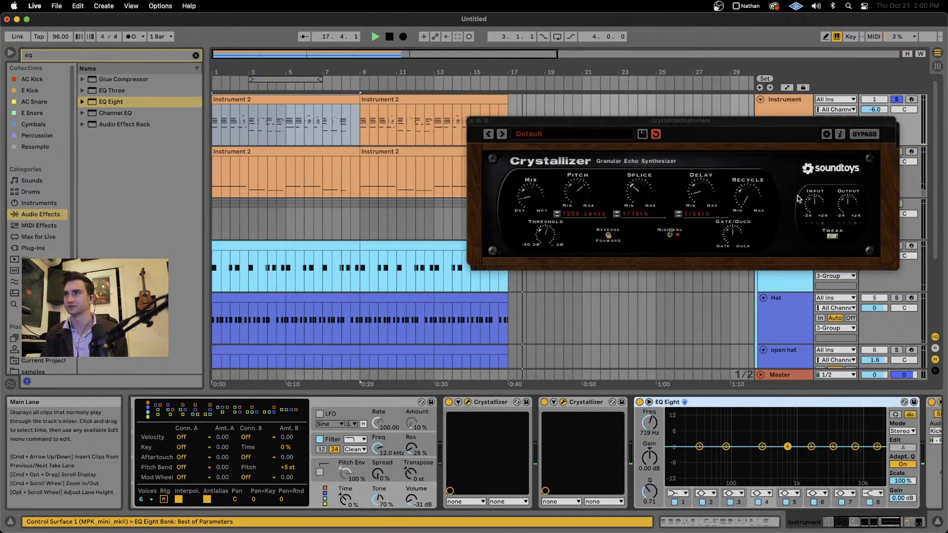
key("space")
key("space")
left_click_drag(542, 129, 280, 256)
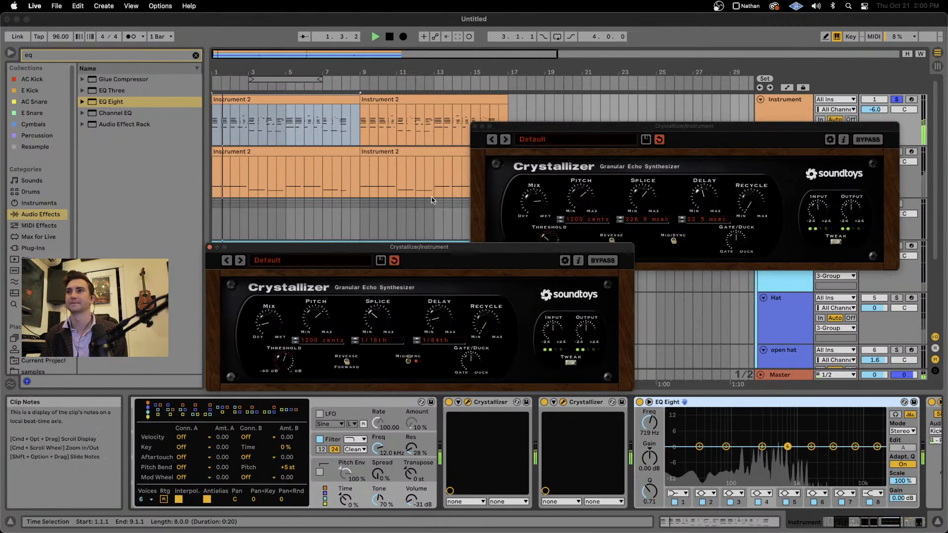
left_click(209, 247)
left_click(475, 127)
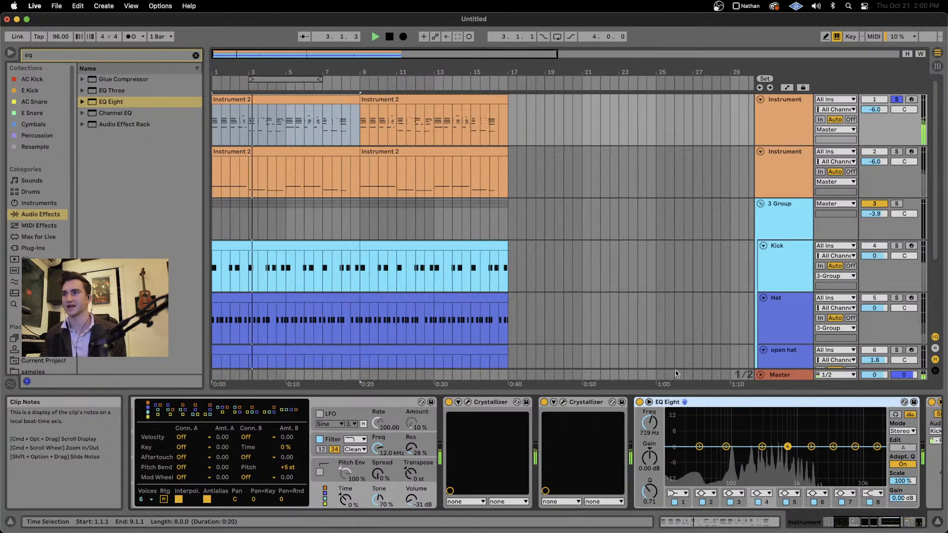
In EQ Eight, make band 1 a low cut and dip band 4 to -3.35 dB at about 574 Hz with Q 1.24.
left_click(678, 493)
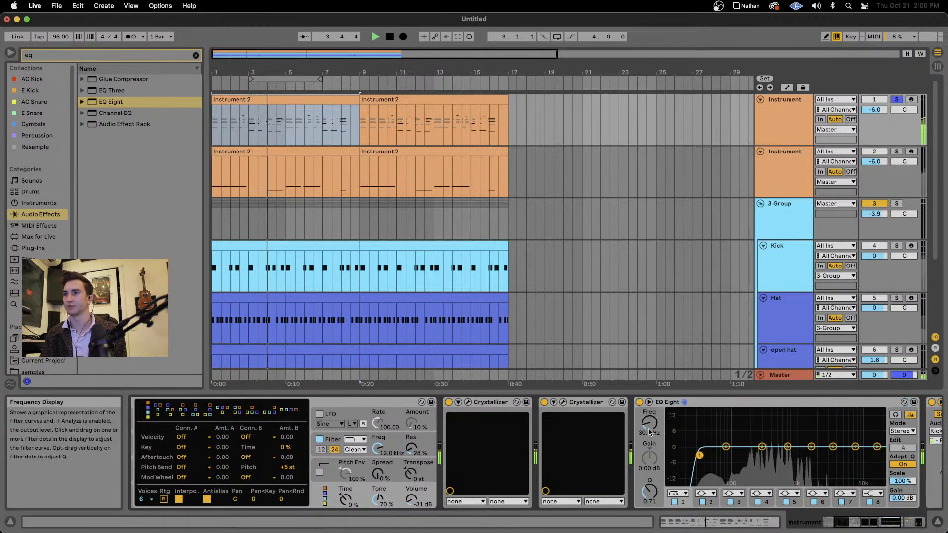
left_click(672, 437)
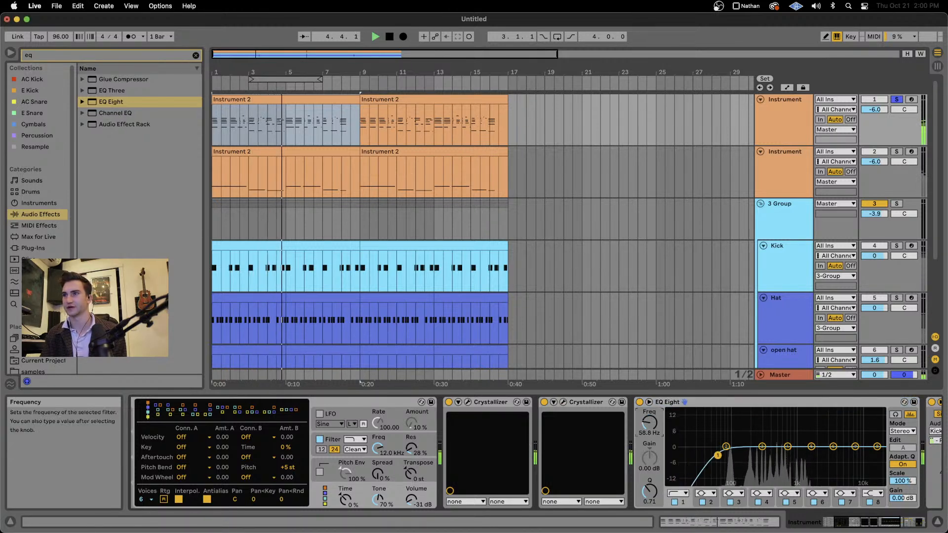
left_click_drag(651, 430, 651, 426)
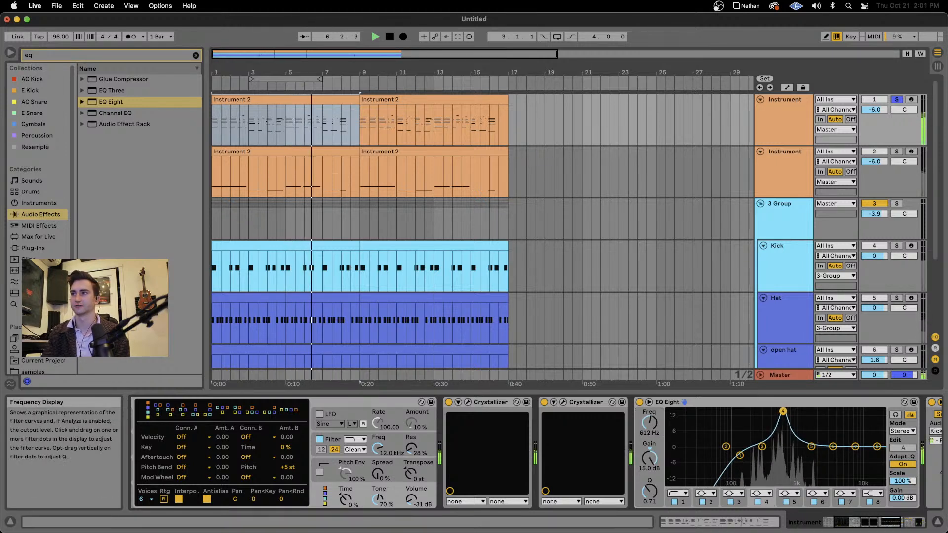
left_click_drag(780, 449, 781, 453)
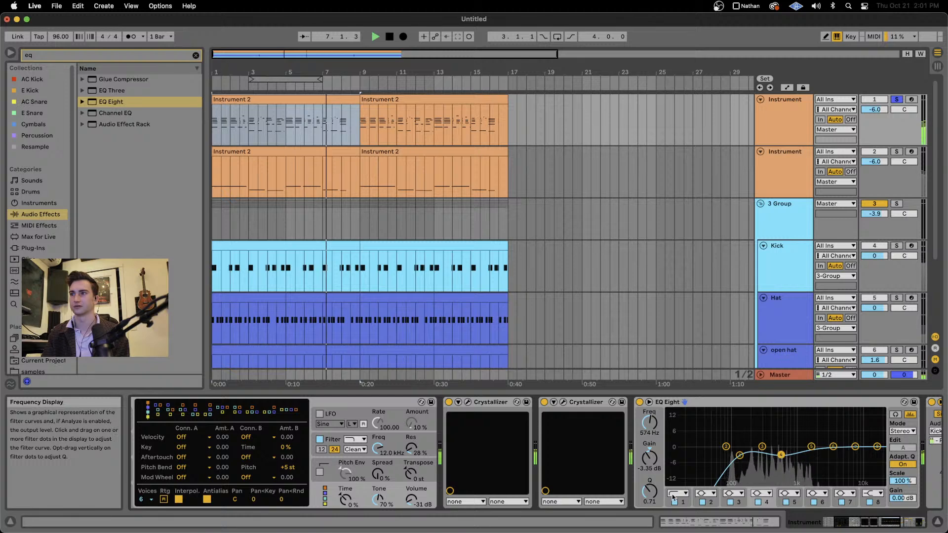
left_click_drag(649, 492, 649, 481)
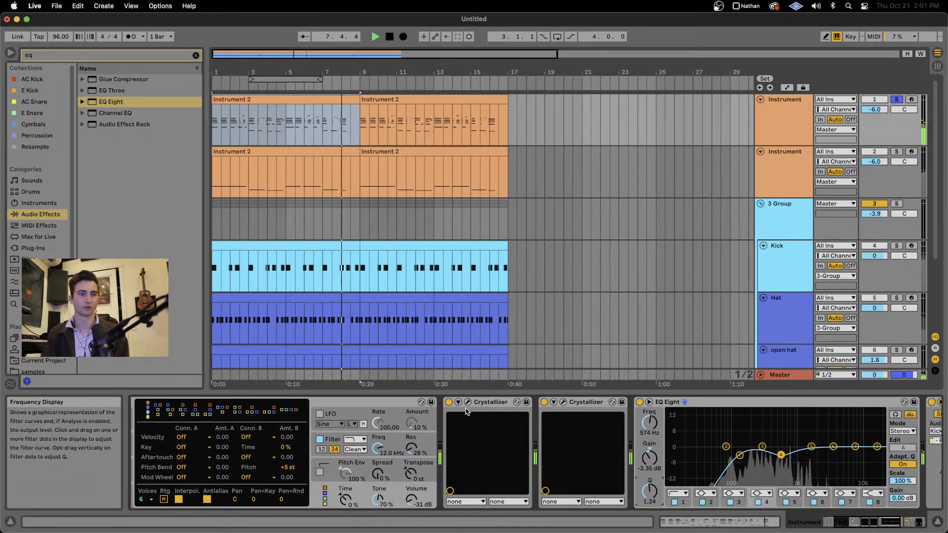
Insert a Glue Compressor between EQ Eight and the Compressor.
scroll(571, 510, "right", 6)
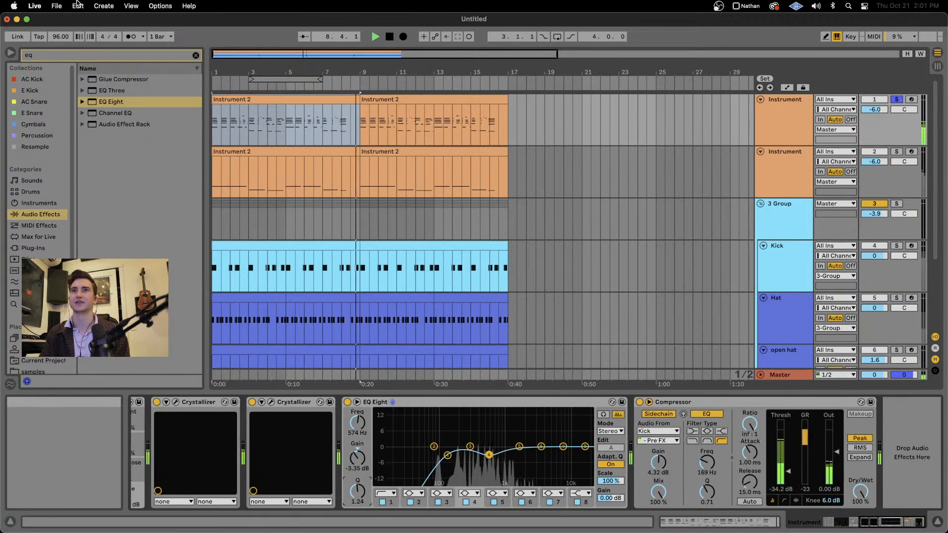
left_click(63, 55)
type("glu")
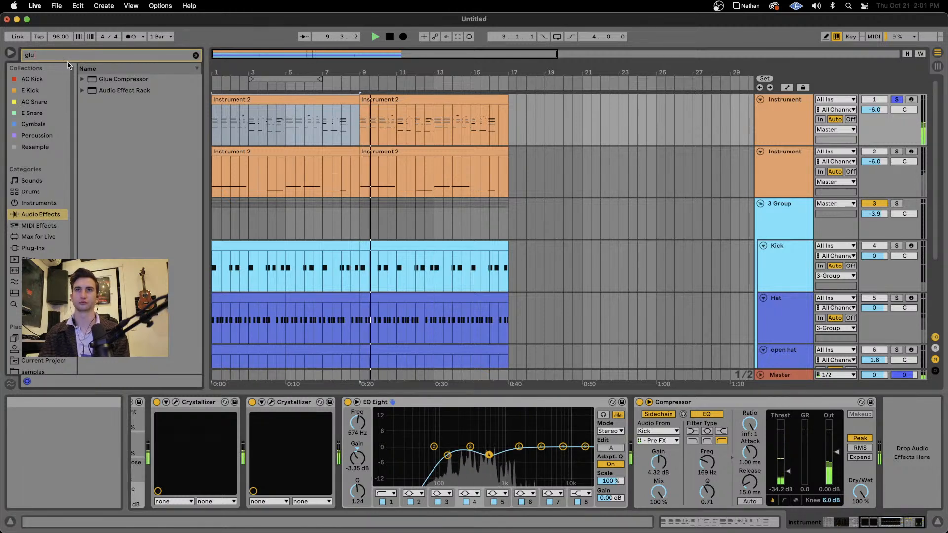
left_click_drag(124, 79, 648, 438)
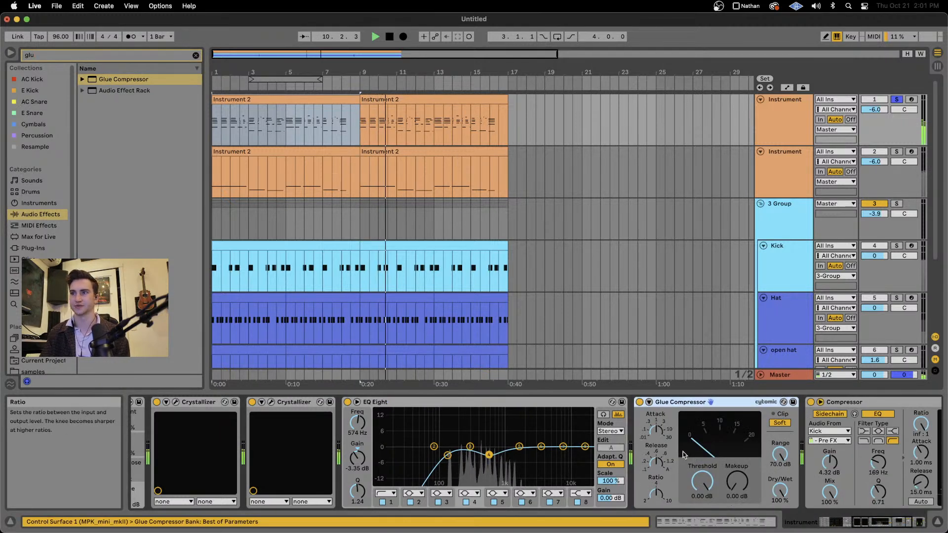
Lower the Glue Compressor's attack, set its threshold to about -25.1 dB and makeup to about 9.84 dB, and stop playback.
left_click_drag(701, 480, 702, 504)
left_click_drag(656, 431, 655, 449)
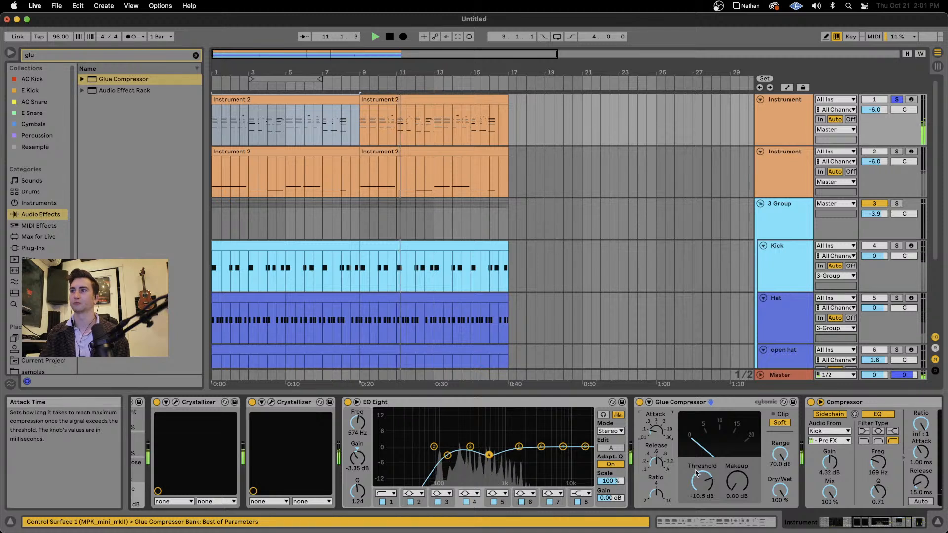
left_click_drag(702, 481, 737, 457)
key("space")
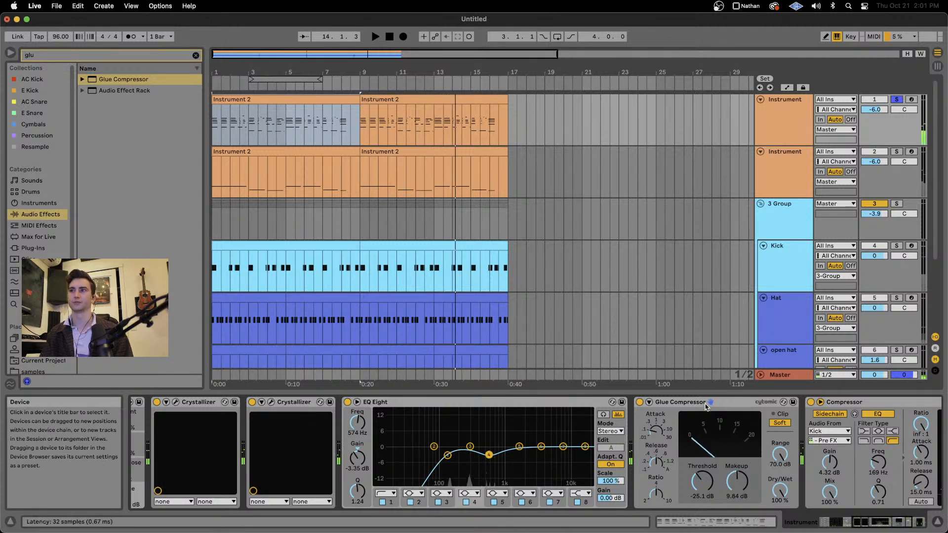
Collapse the Glue Compressor, group it with both Crystallizers and EQ Eight into one Audio Effect Rack, and compare the rack off and on.
double_click(688, 402)
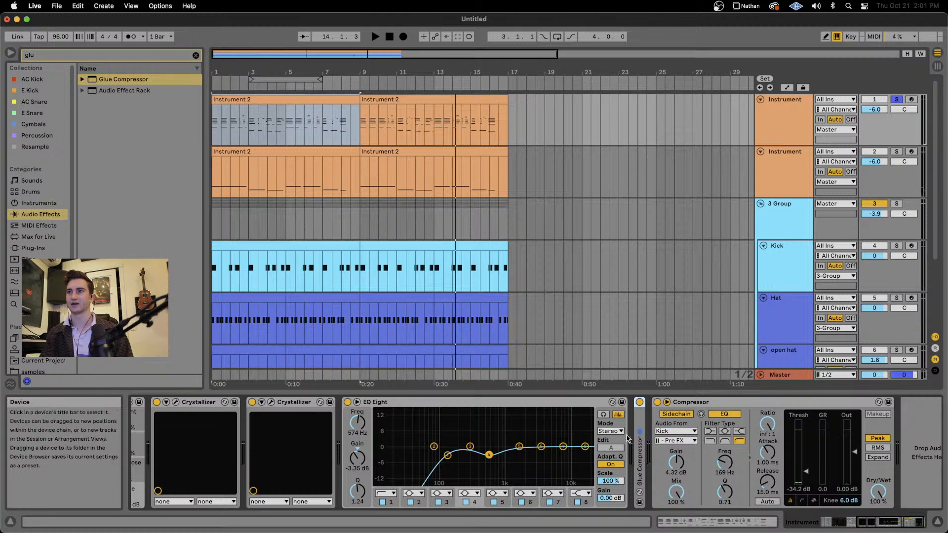
scroll(627, 439, "left", 10)
left_click(615, 404, "shift")
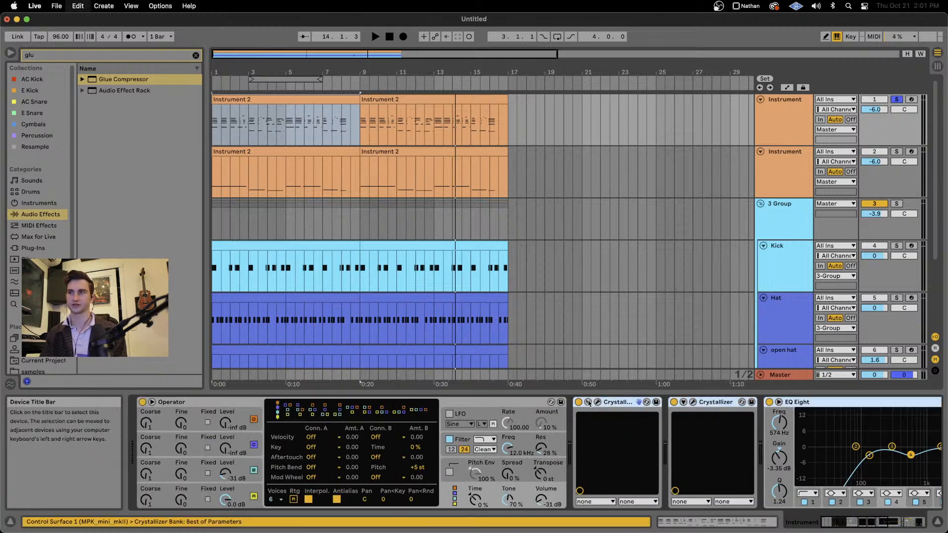
key("super+g")
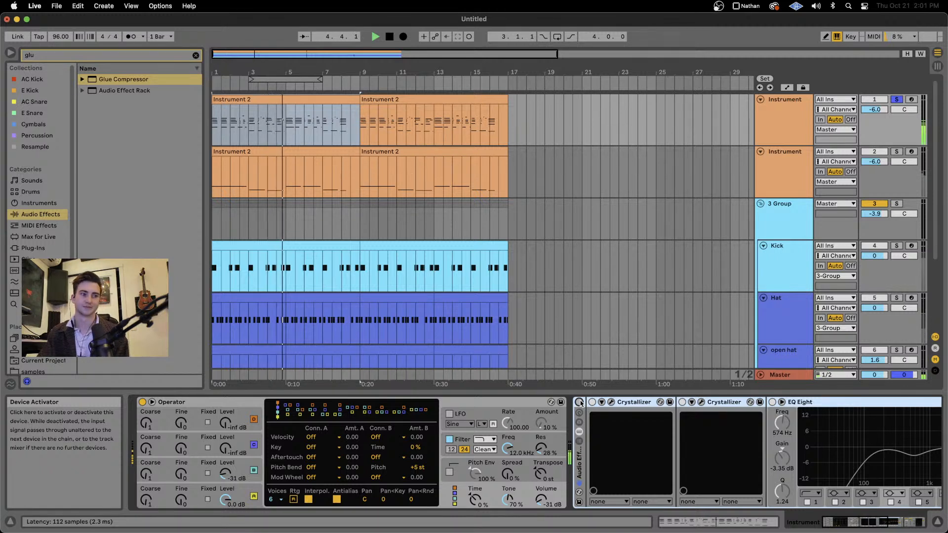
left_click(579, 402)
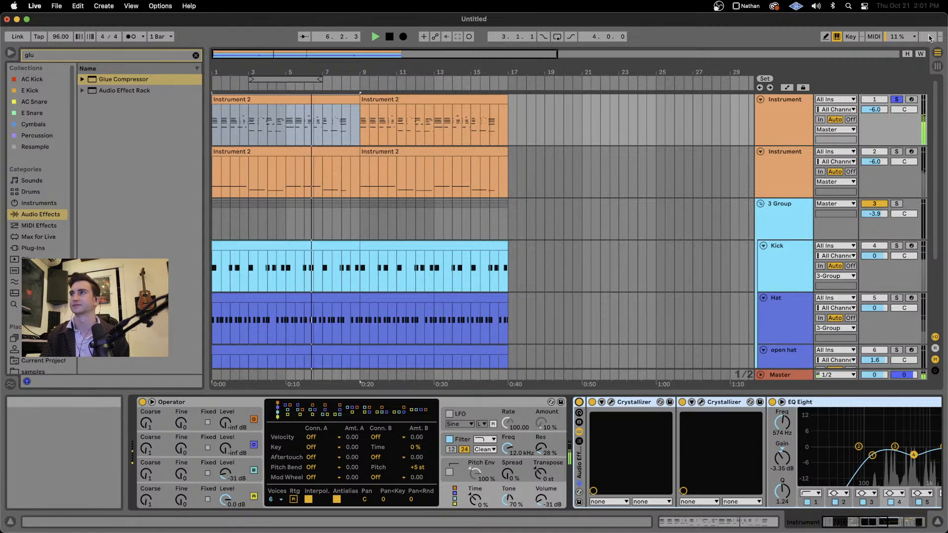
Unsolo the first Instrument track and balance the levels in playback, setting it to -6.2 dB and the second Instrument track to -0.4 dB.
left_click(897, 99)
left_click_drag(878, 110, 879, 114)
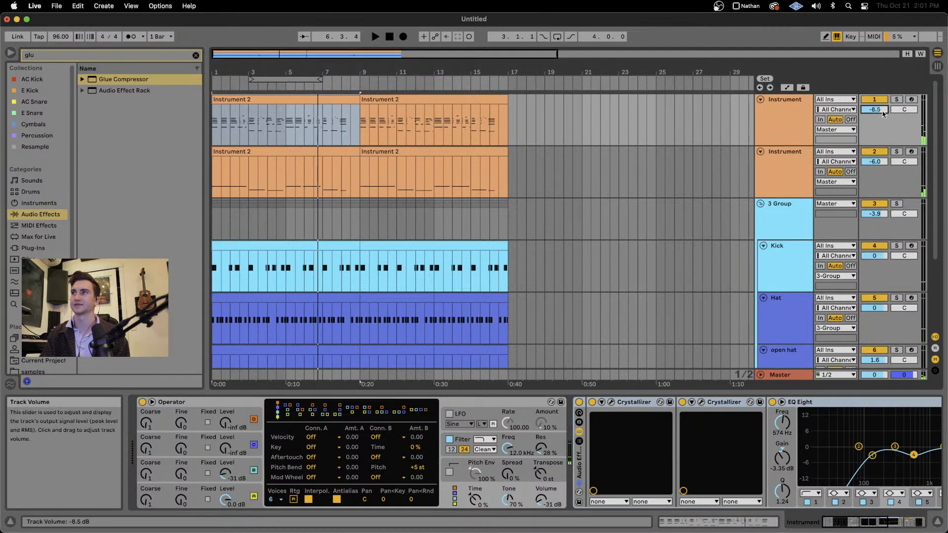
key("space")
mouse_move(879, 161)
left_mouse_down()
mouse_move(878, 146)
mouse_move(878, 160)
left_mouse_up()
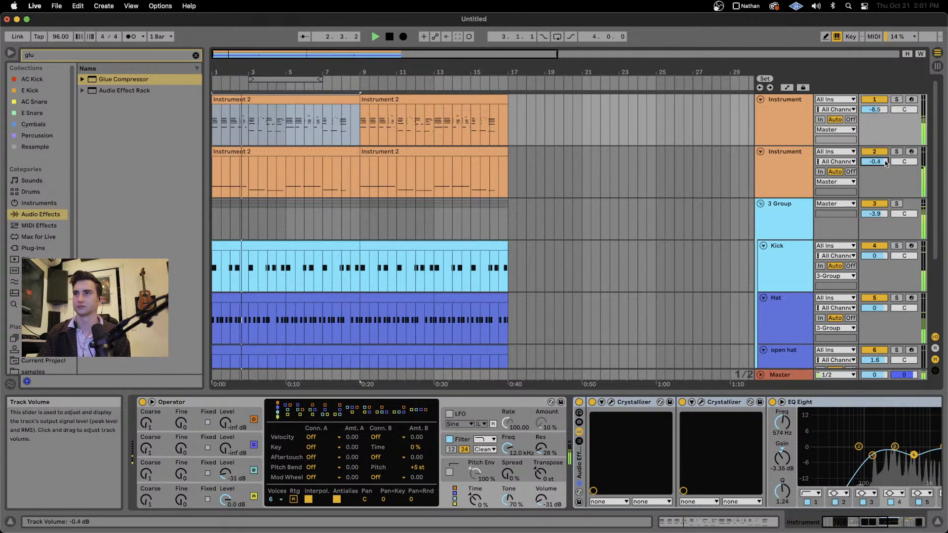
left_click_drag(873, 114, 873, 110)
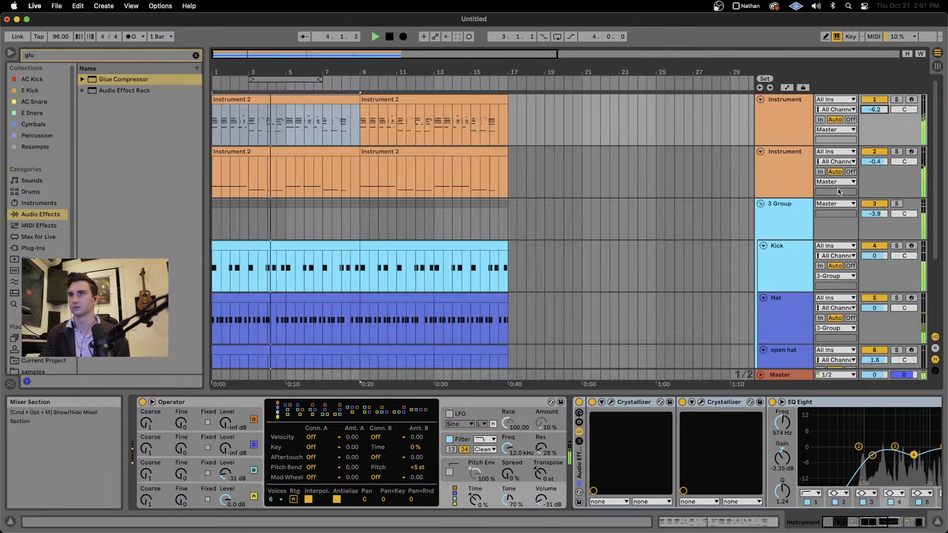
Delete the effect between Operator and the Compressor on the second Instrument track.
left_click(781, 189)
left_click(620, 403)
key("Delete")
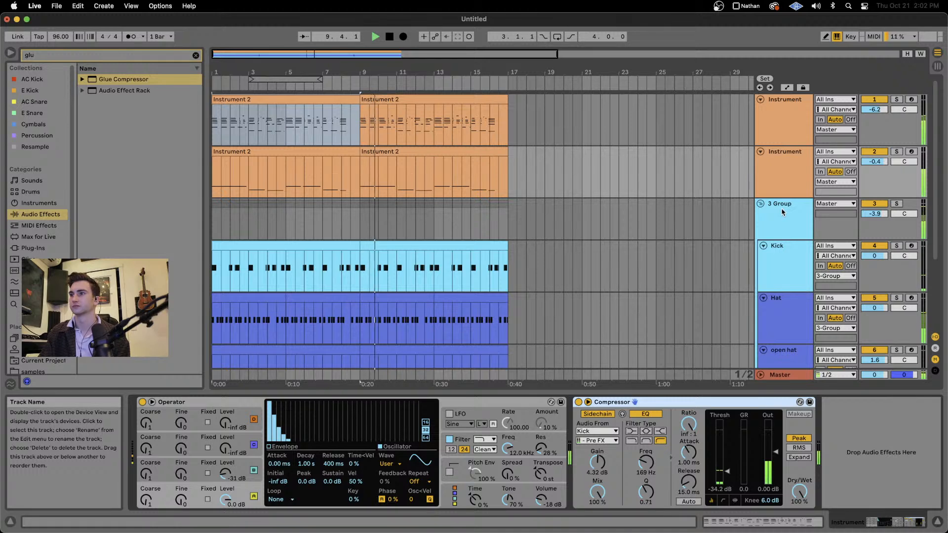
On the first Instrument track, adjust the second Crystallizer's threshold during playback and move that device ahead of the other Crystallizer.
left_click(779, 158)
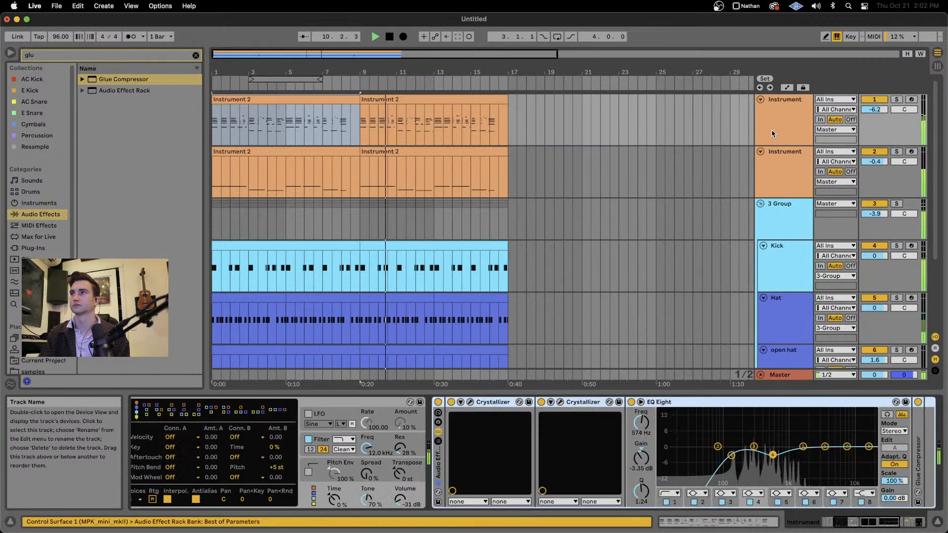
left_click(560, 402)
key("space")
left_click_drag(554, 234, 554, 206)
key("space")
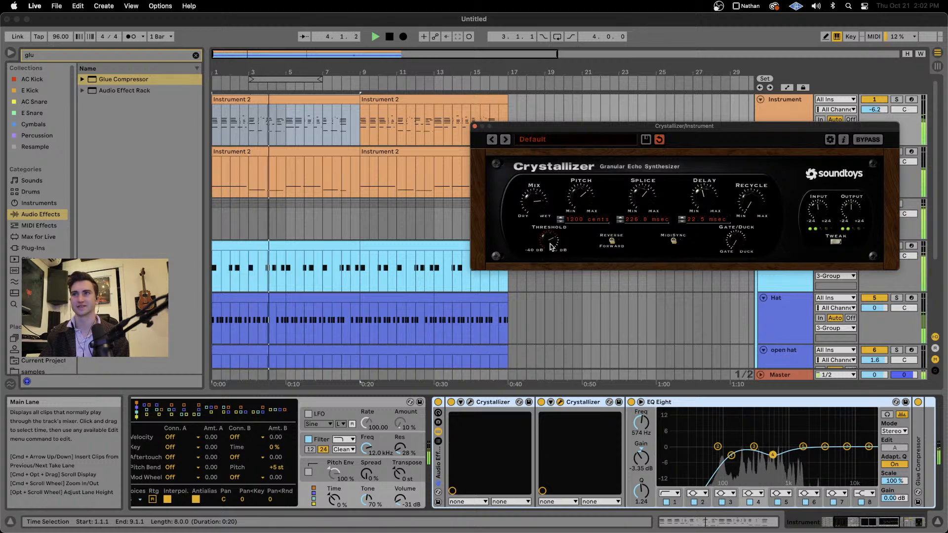
left_click(581, 406)
left_click(478, 405)
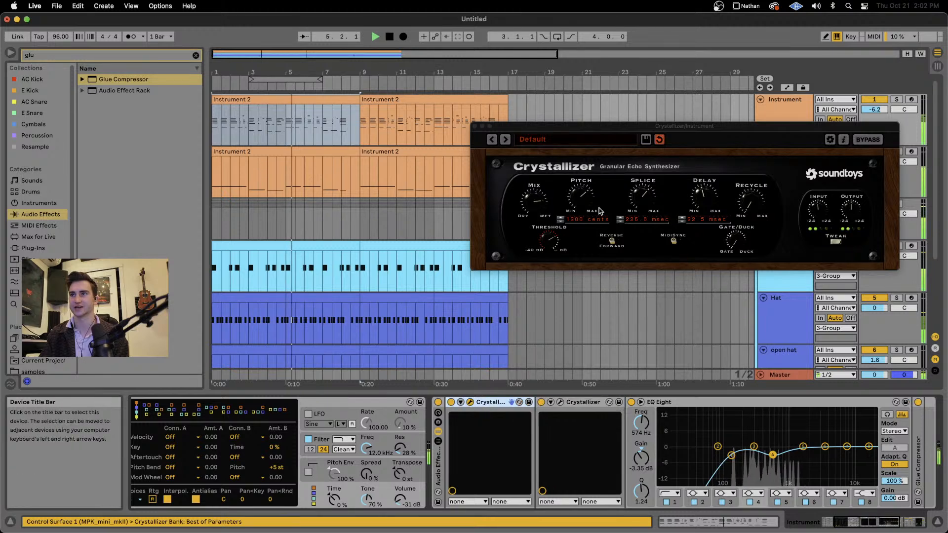
left_click(551, 243)
In Operator, set the decay of oscillator A's envelope to about 5.49 s.
left_click(362, 415)
scroll(363, 416, "left", 5)
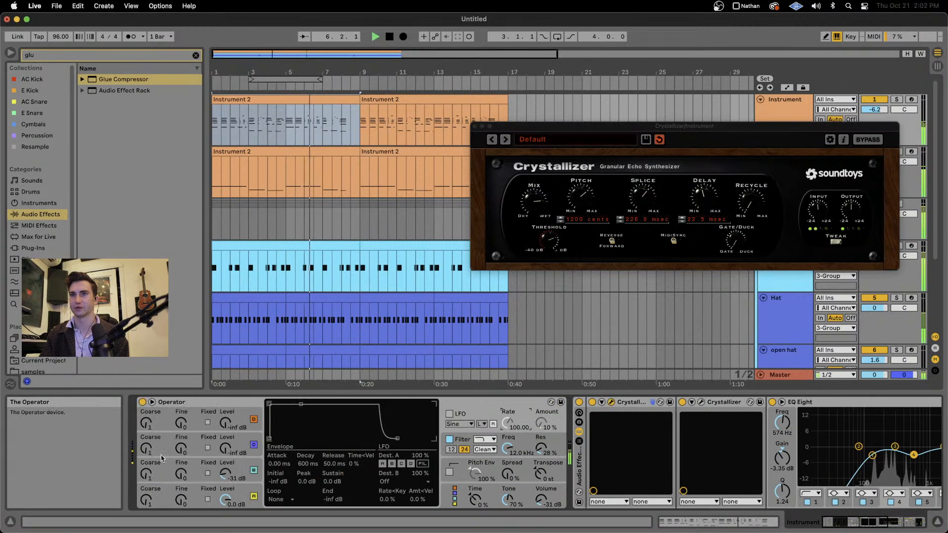
left_click(243, 490)
left_click(284, 446)
left_click_drag(304, 404, 302, 440)
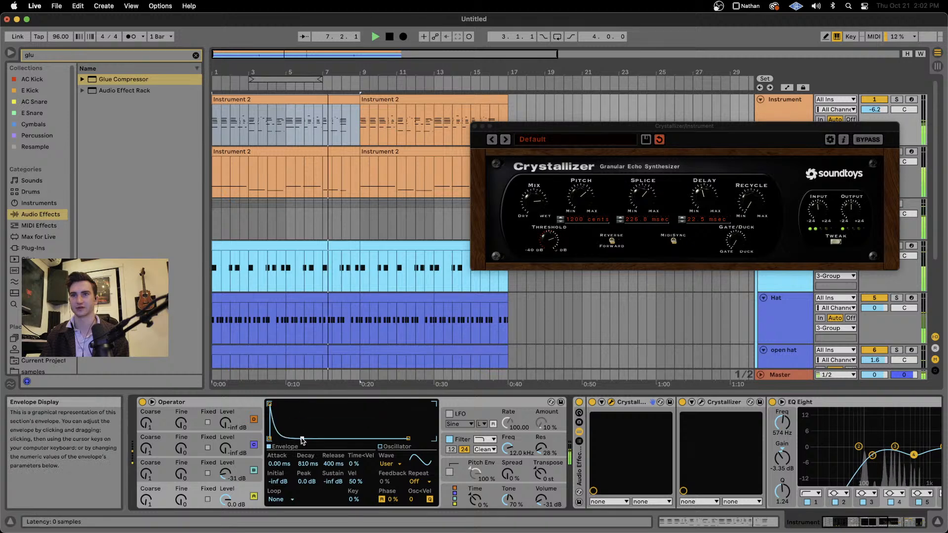
Readjust the leading Crystallizer's threshold, set its splice to about 102.4 msec and delay to 0 msec, and open the other Crystallizer.
left_click(546, 257)
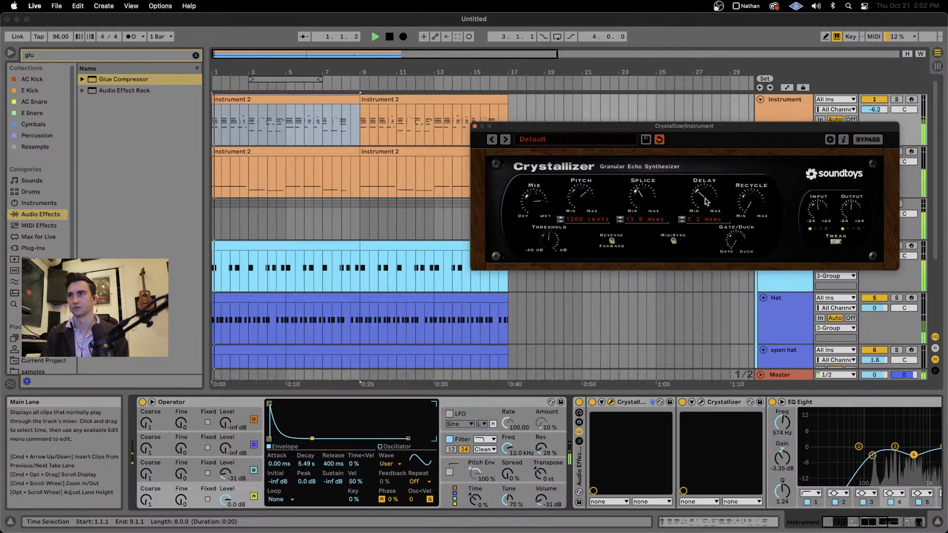
left_click_drag(657, 207, 646, 182)
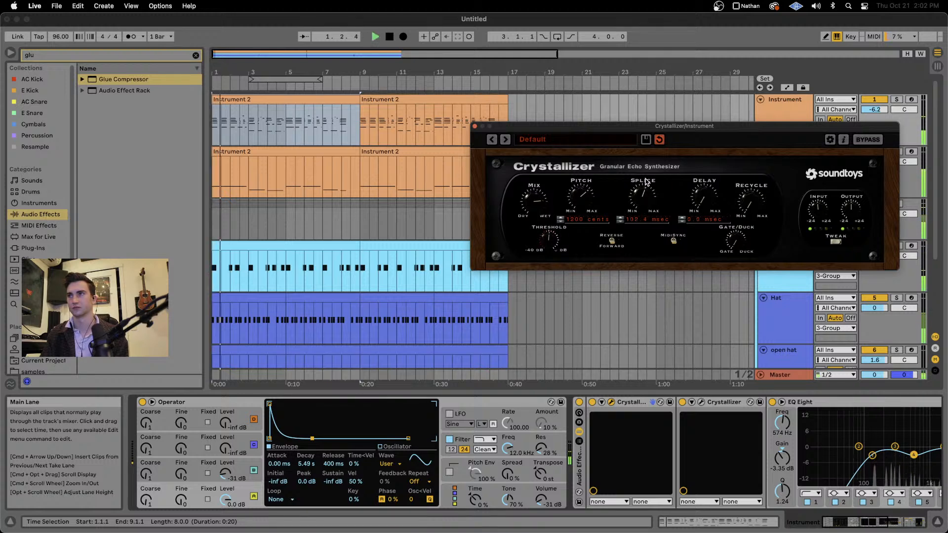
left_click(701, 402)
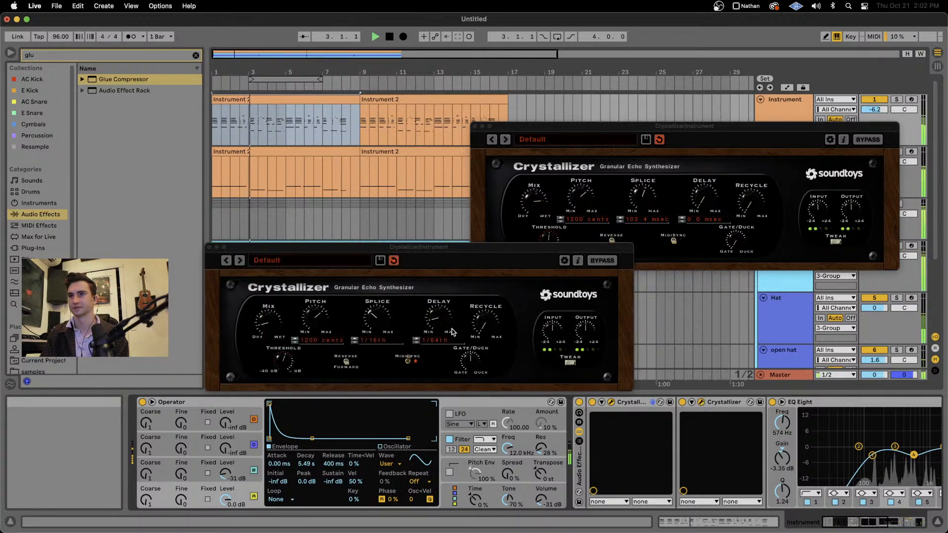
Set the second Crystallizer's delay to 0 notes and close both Crystallizer windows.
left_click_drag(440, 321, 419, 420)
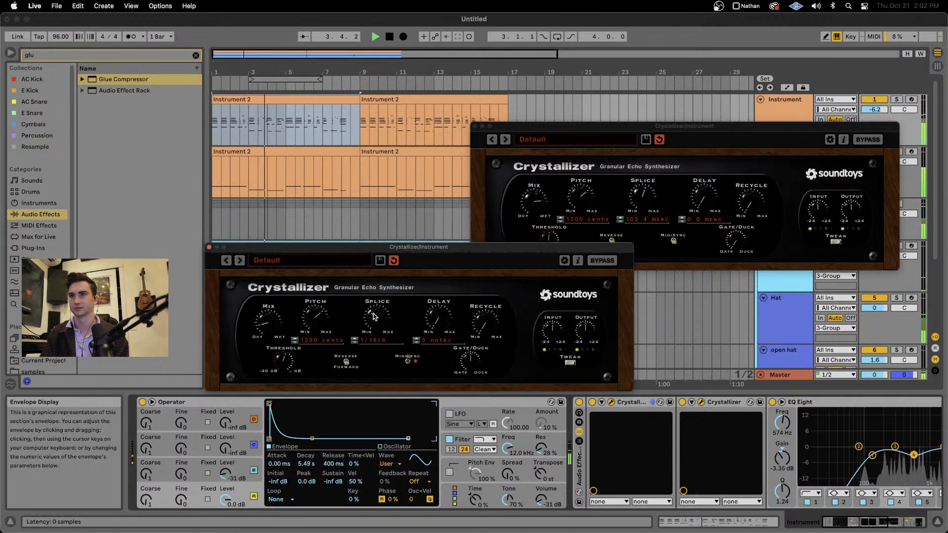
left_click(209, 246)
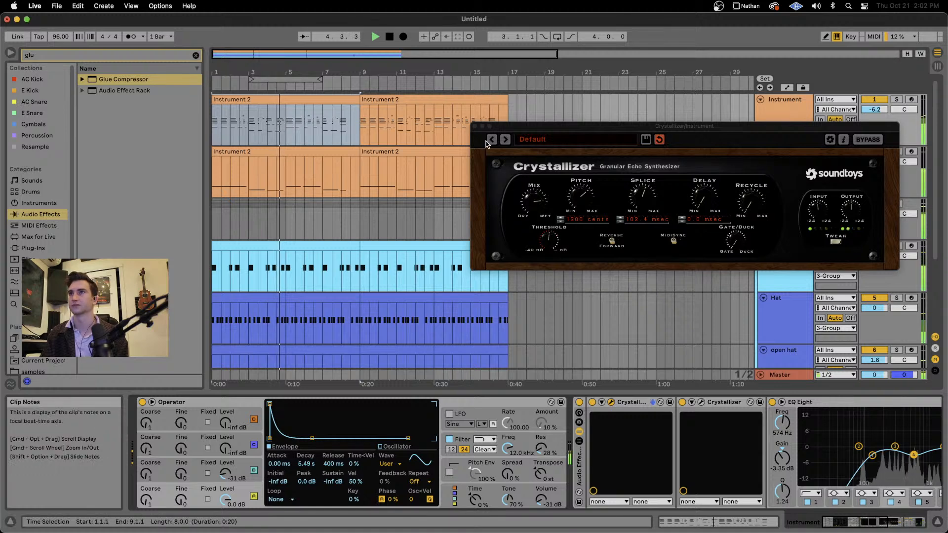
left_click(475, 125)
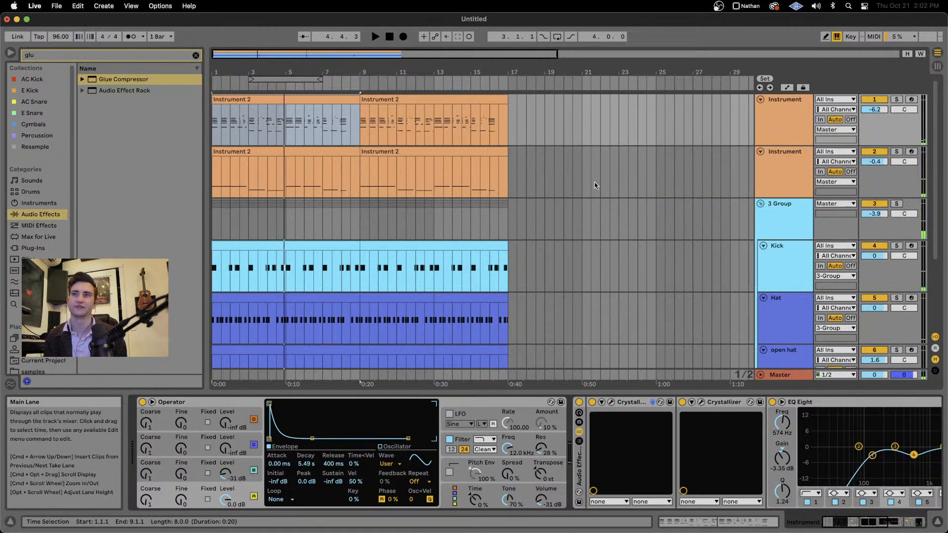
Add an EQ Eight after Drum Buss on the drum group and make band 8 a high-cut filter during playback.
left_click(785, 220)
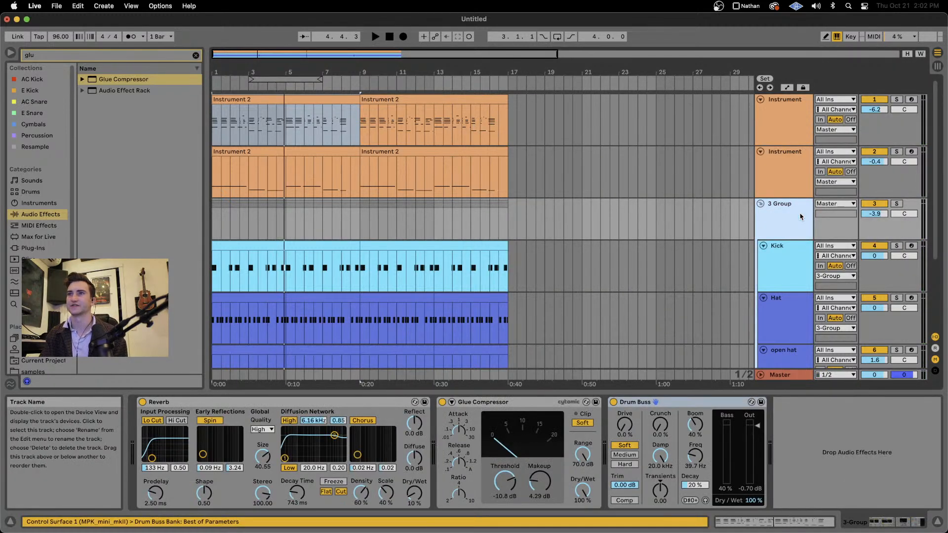
left_click(67, 54)
type("eq")
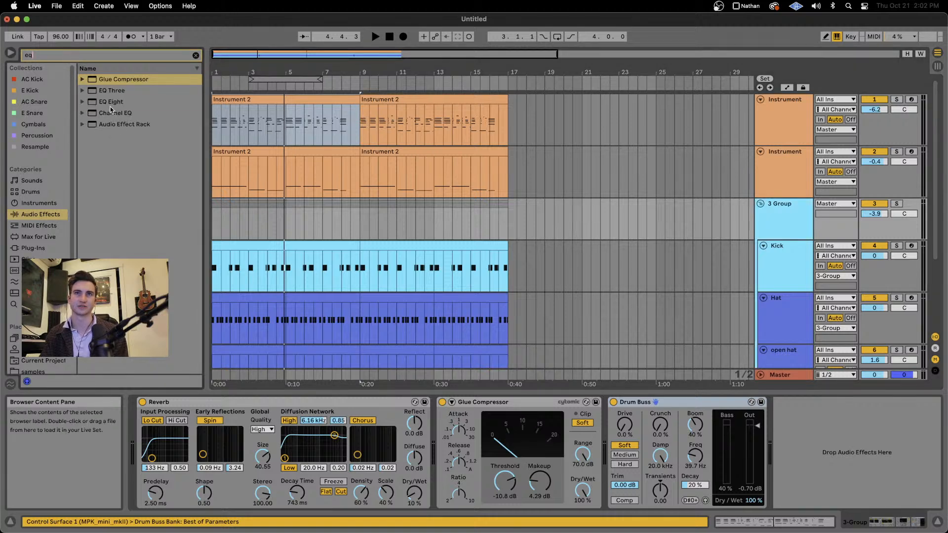
double_click(108, 105)
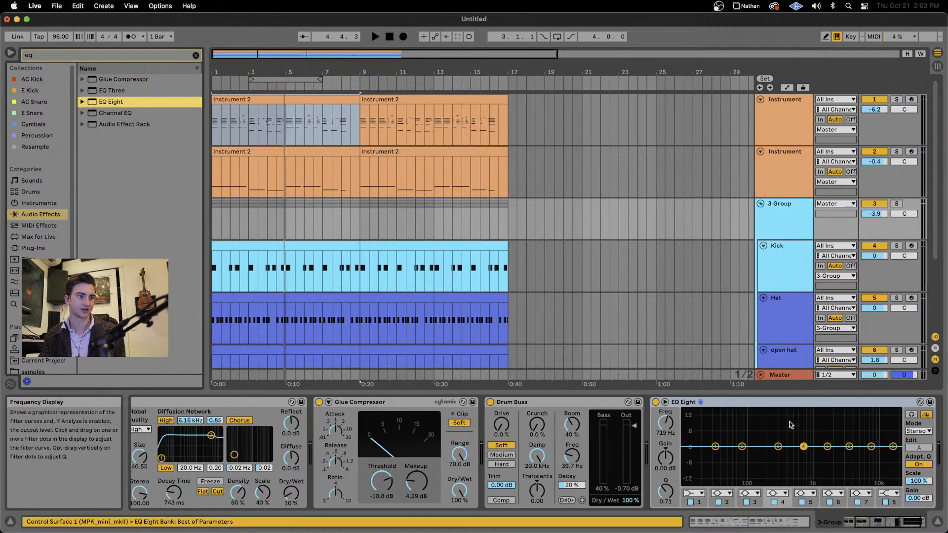
key("space")
left_click(889, 494)
left_click(889, 519)
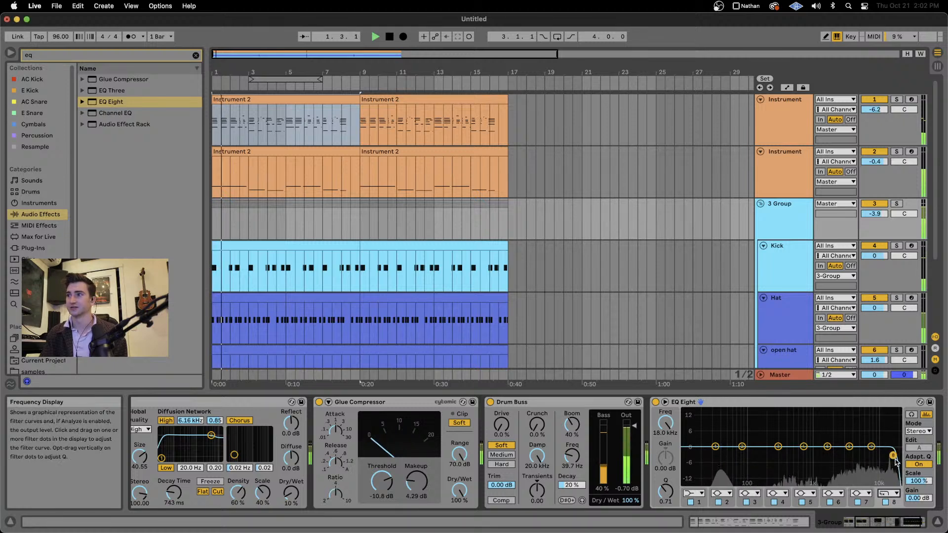
Try sweeping the drum group's high-cut down to about 3.44 kHz and raising the Reverb's dry/wet, and undo both changes.
left_click_drag(893, 454, 847, 436)
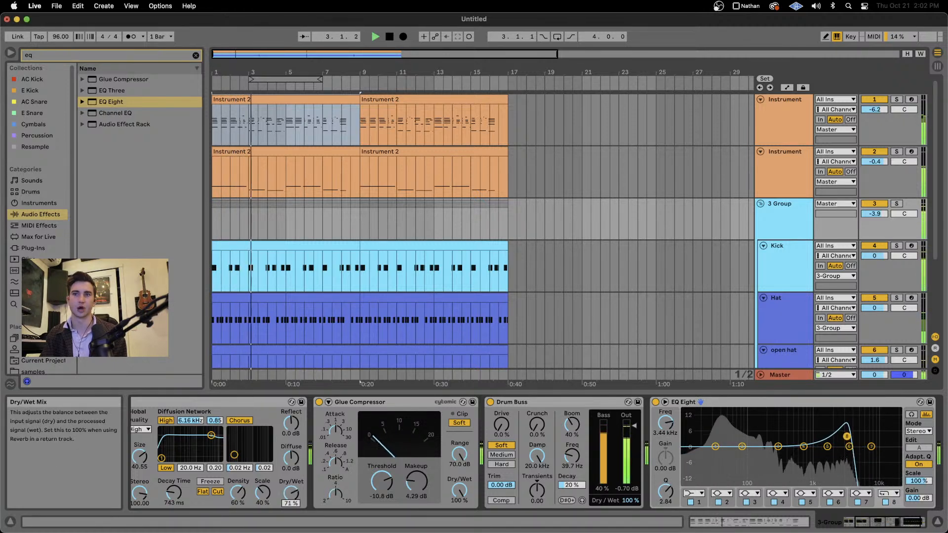
left_click_drag(294, 504, 294, 487)
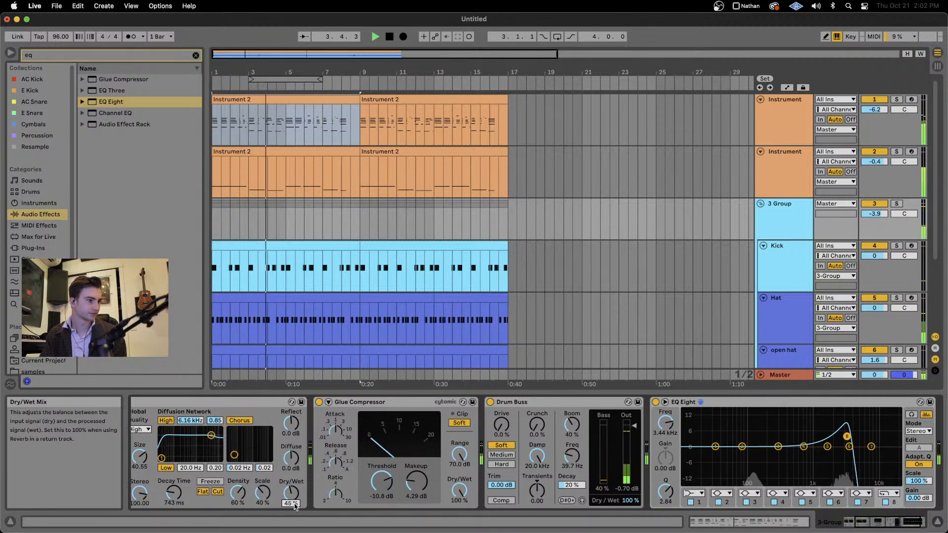
key("space")
key("super+z")
key("super+z")
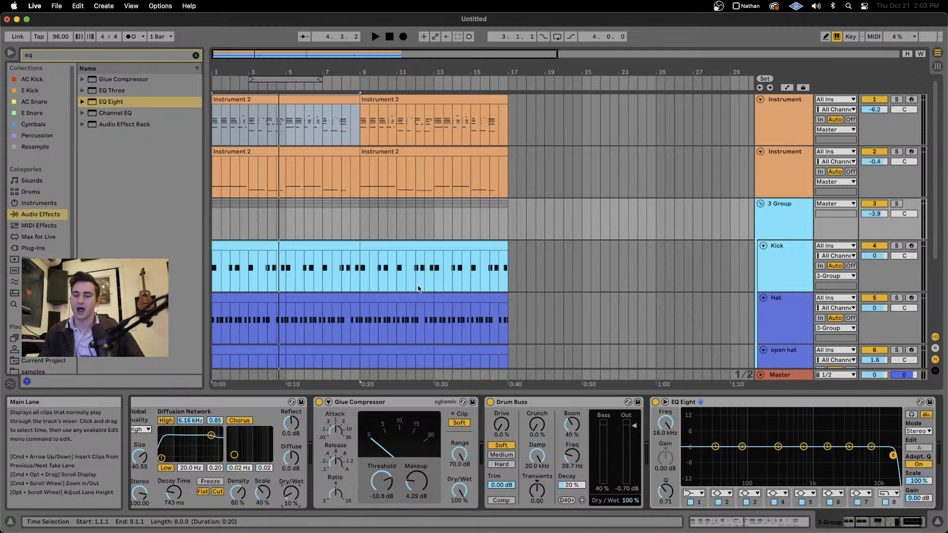
Clear the audio effects search and find FM8 among the Native Instruments Audio Units plug-ins.
left_click(46, 58)
key("Escape")
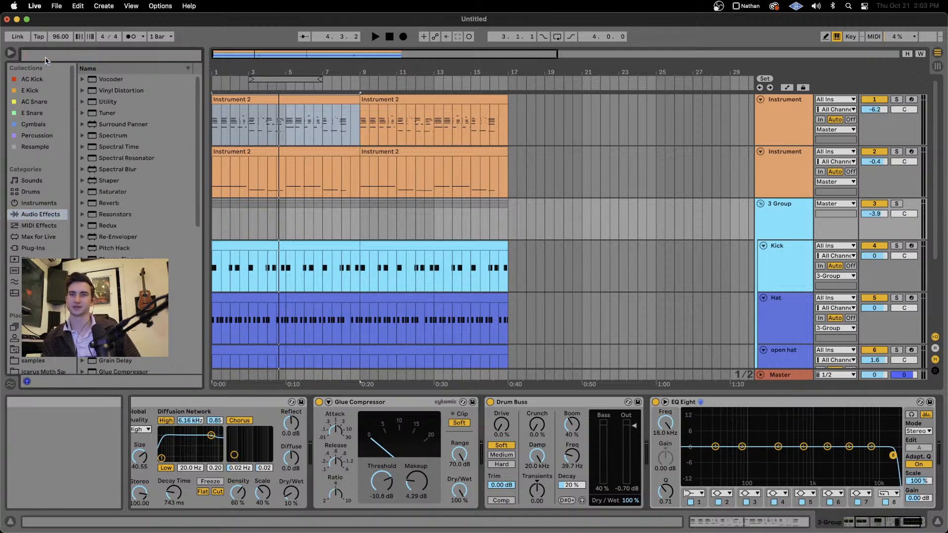
left_click(33, 250)
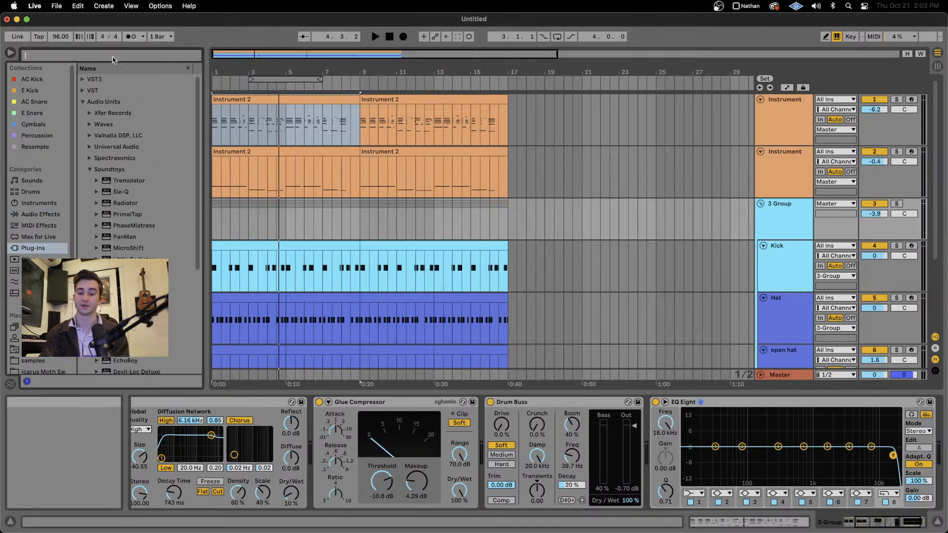
type("fm8")
left_click(89, 104)
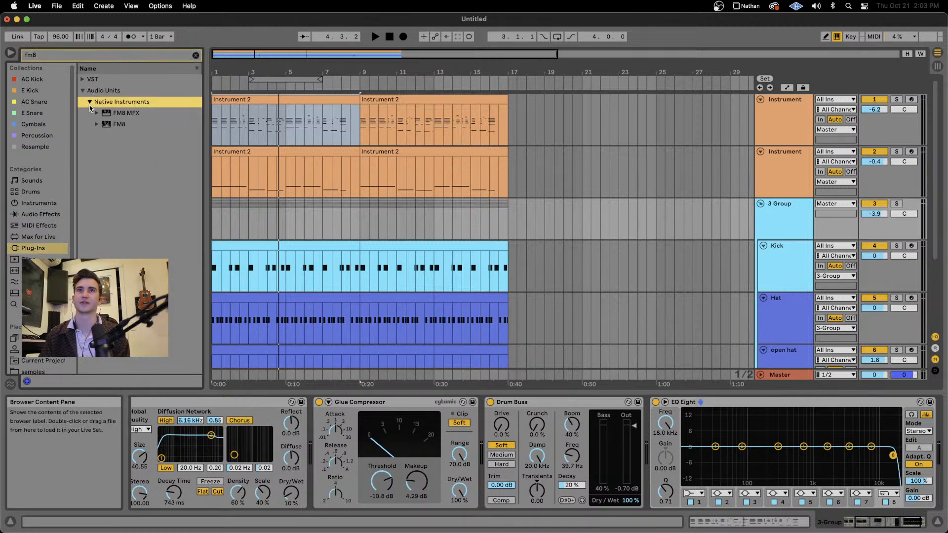
left_click(125, 129)
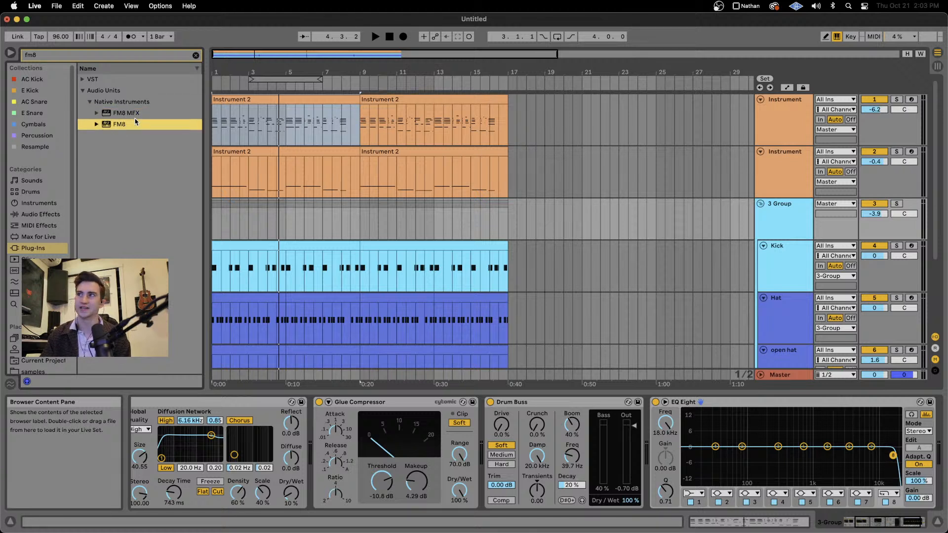
Collapse the drum group and load FM8 MFX onto a new audio track below it.
left_click(760, 204)
left_click(133, 106)
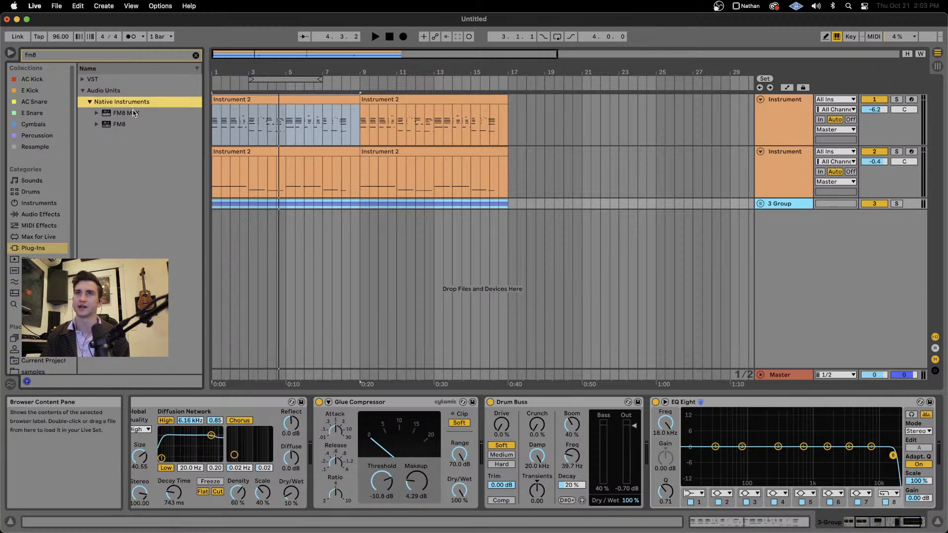
left_click_drag(135, 114, 273, 257)
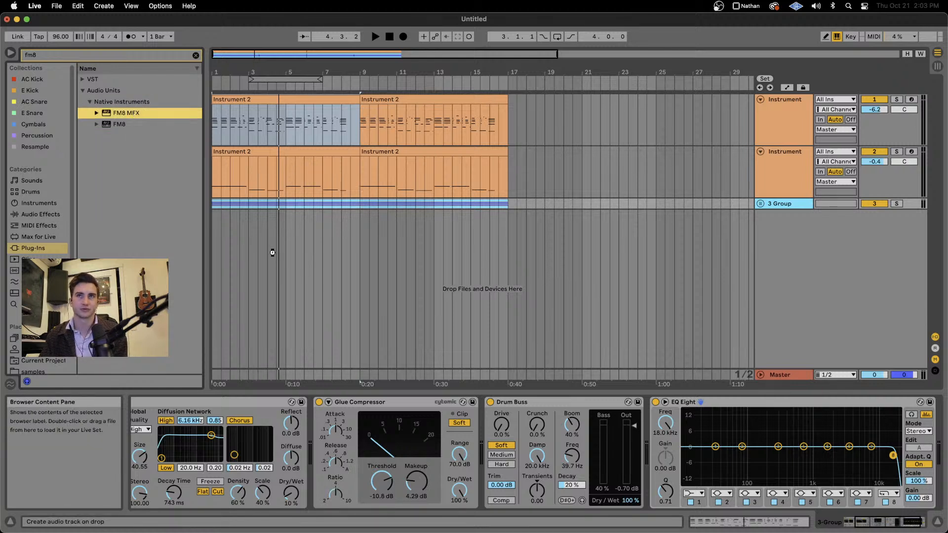
left_click_drag(272, 252, 321, 125)
Enable PsycheDelay in FM8 MFX's effects, and close and delete the plug-in.
left_click(277, 230)
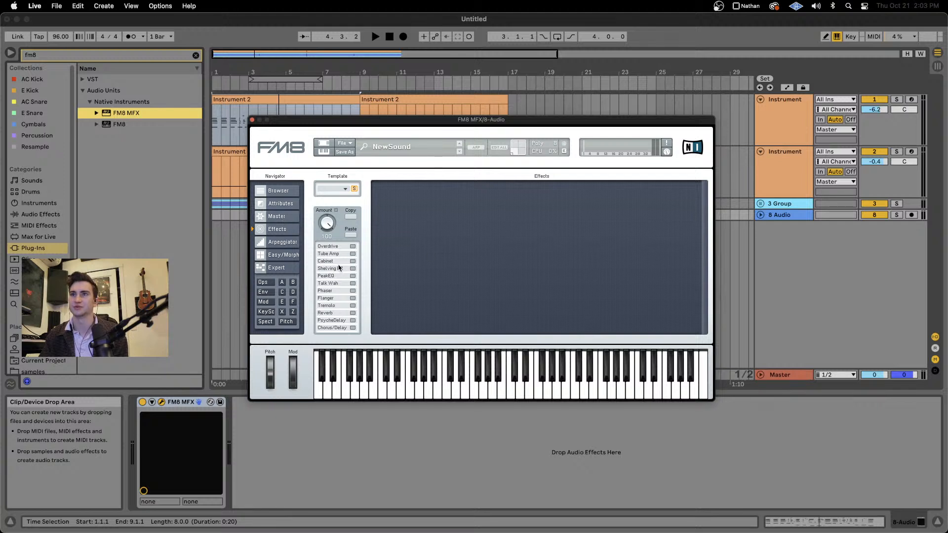
left_click(352, 319)
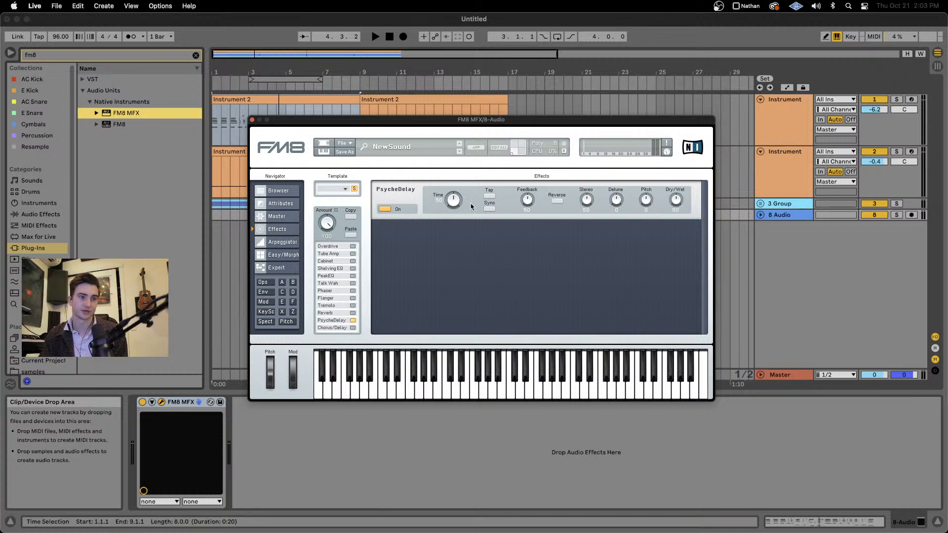
left_click(252, 120)
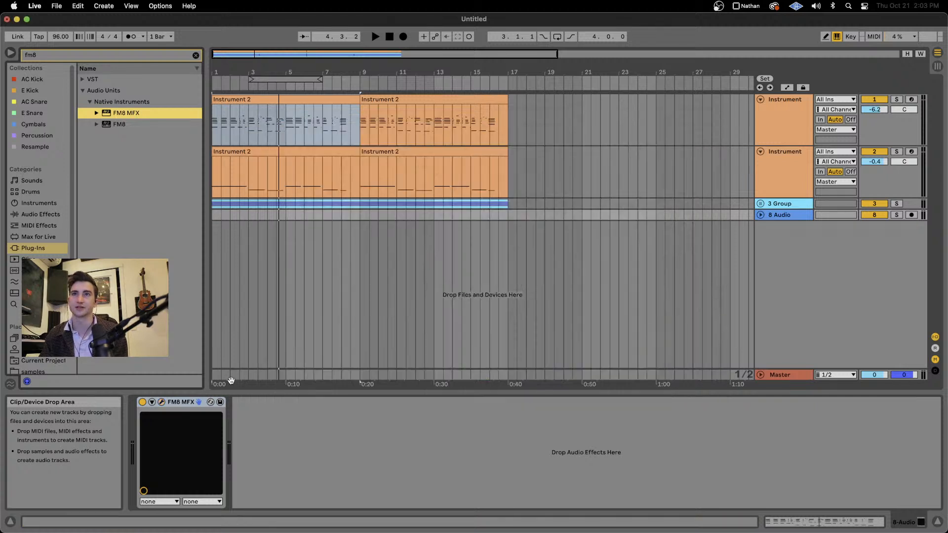
key("BackSpace")
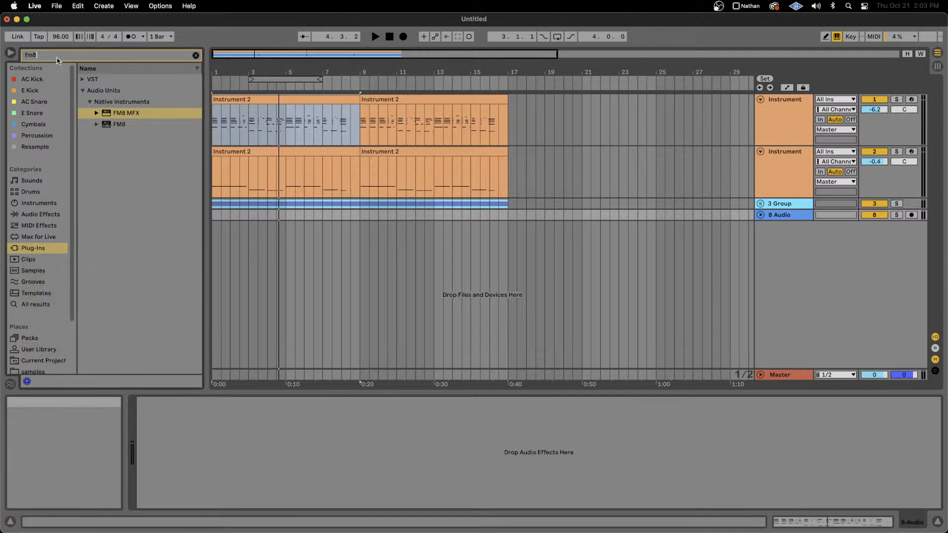
Search the plug-ins for Soundtoys and load EchoBoy onto the empty audio track.
type("sondoy")
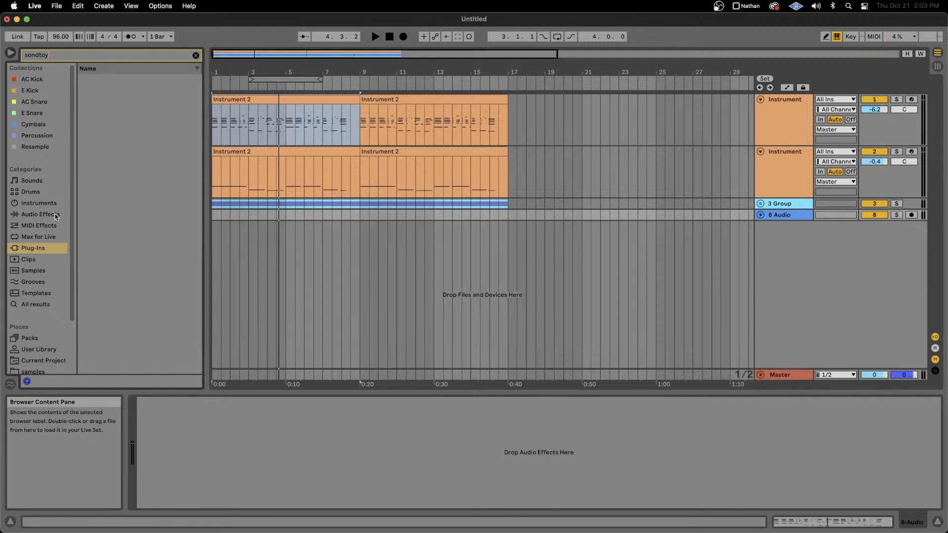
key("super+a")
type("soundto")
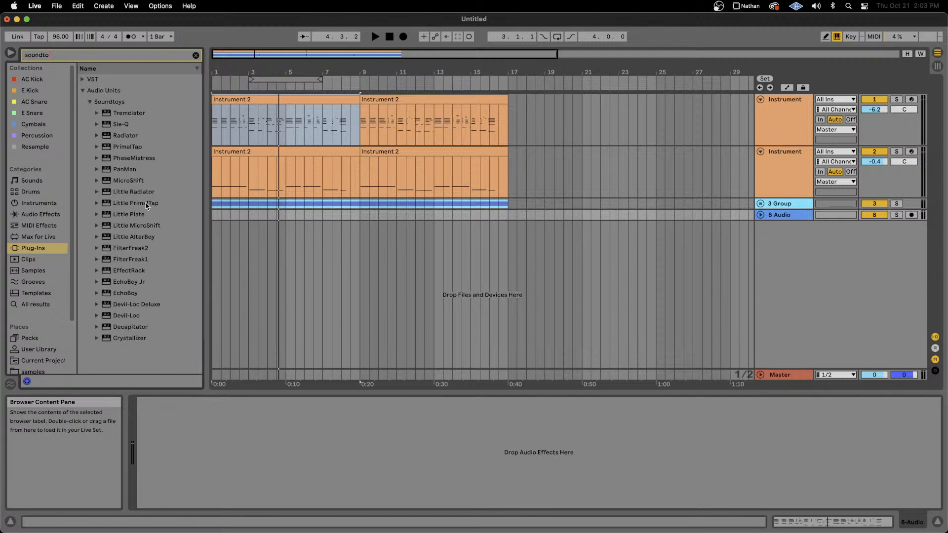
left_click_drag(148, 292, 213, 299)
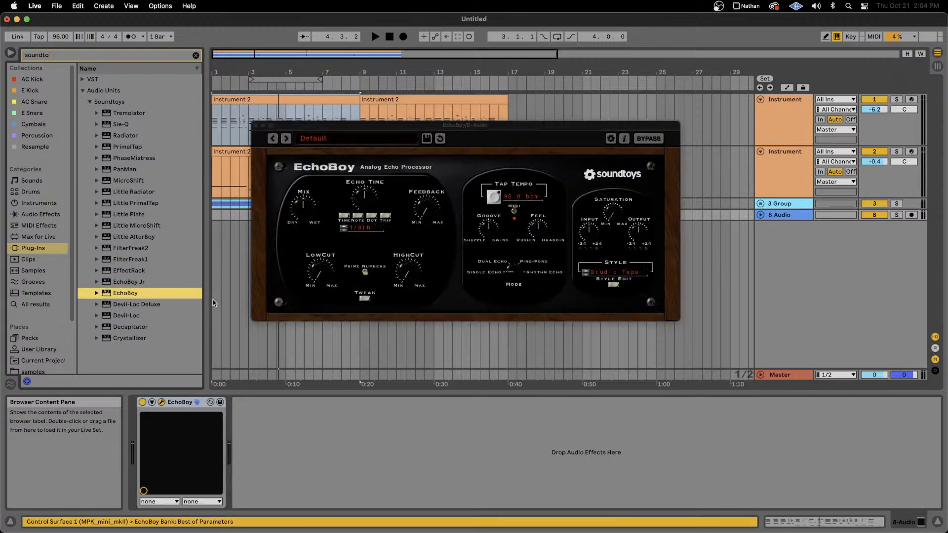
Open EchoBoy's style editing section and look through the list of echo styles.
left_click(613, 285)
left_click(617, 272)
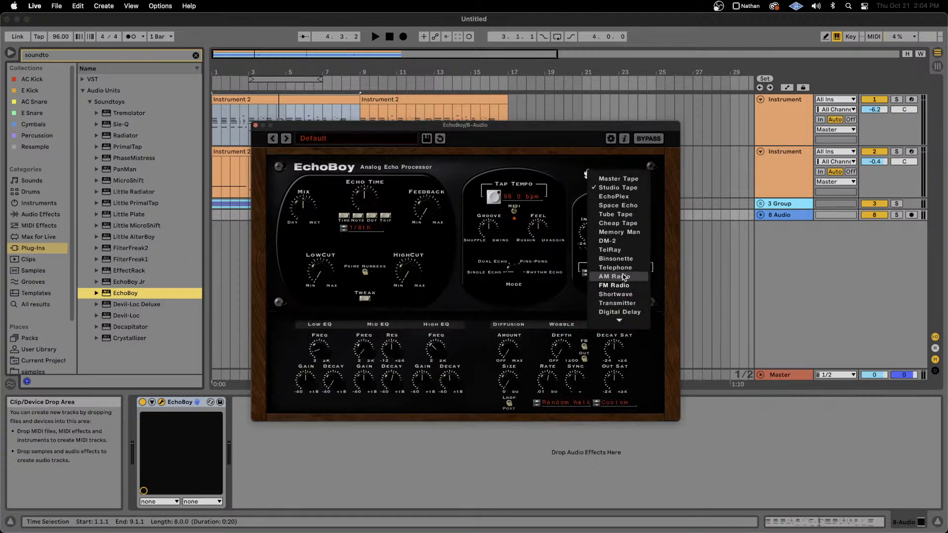
left_click(619, 322)
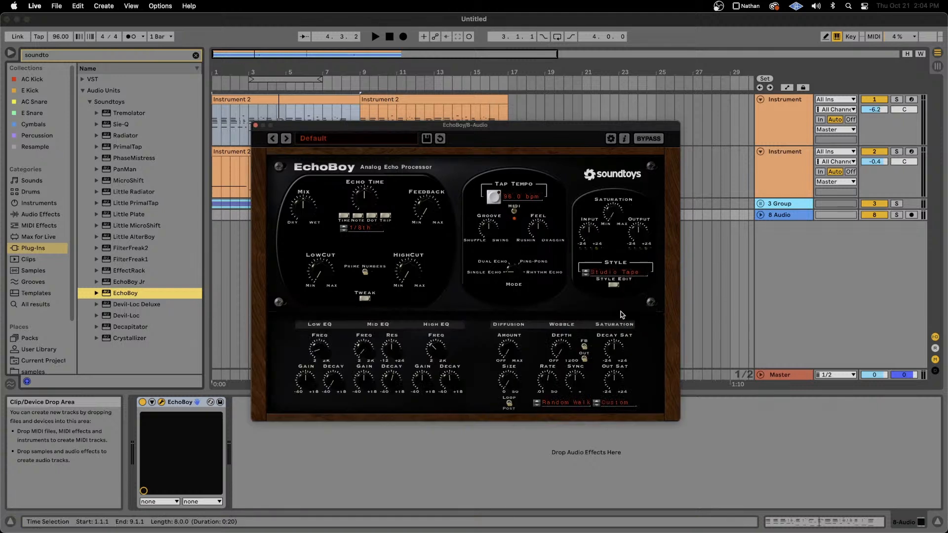
left_click(617, 272)
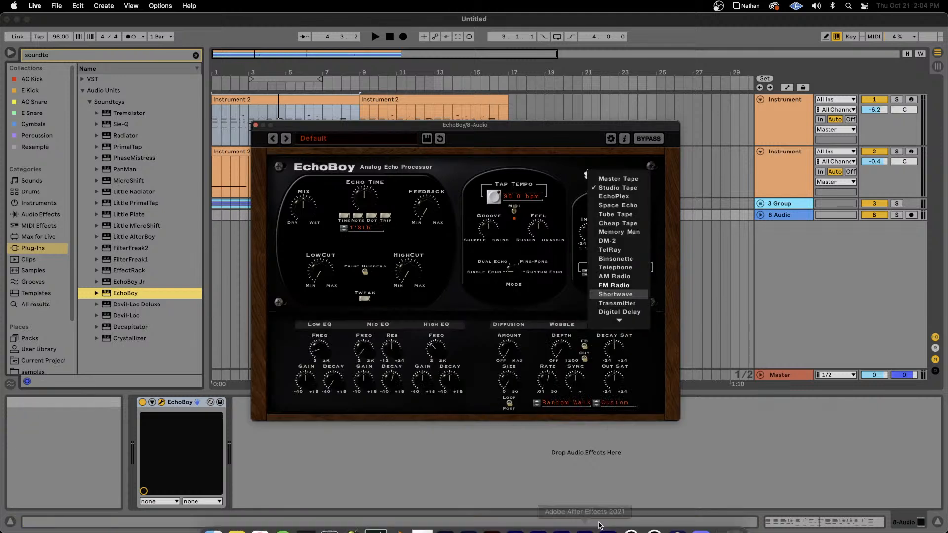
mouse_move(621, 322)
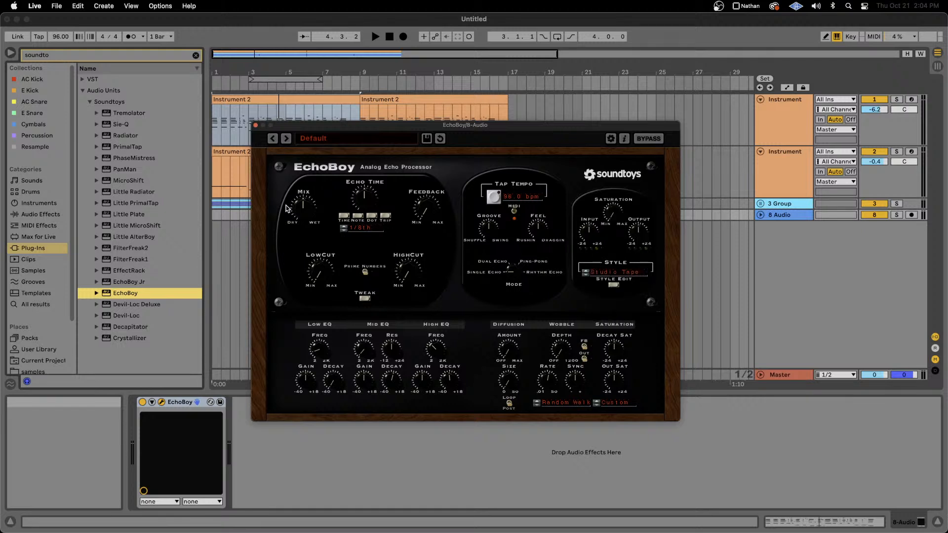
Set EchoBoy's echo time to 0.0 msec and browse the available styles, leaving Studio Tape selected.
left_click(344, 228)
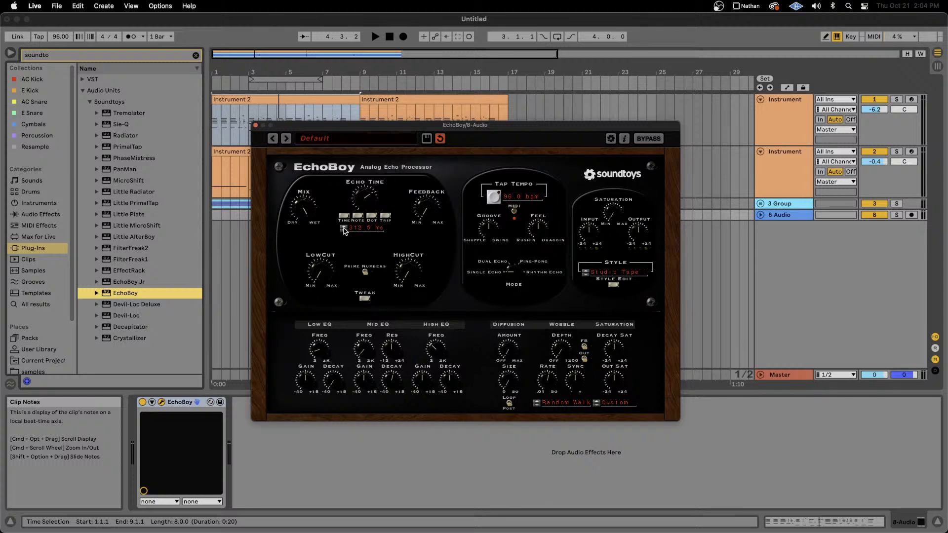
left_click(345, 228)
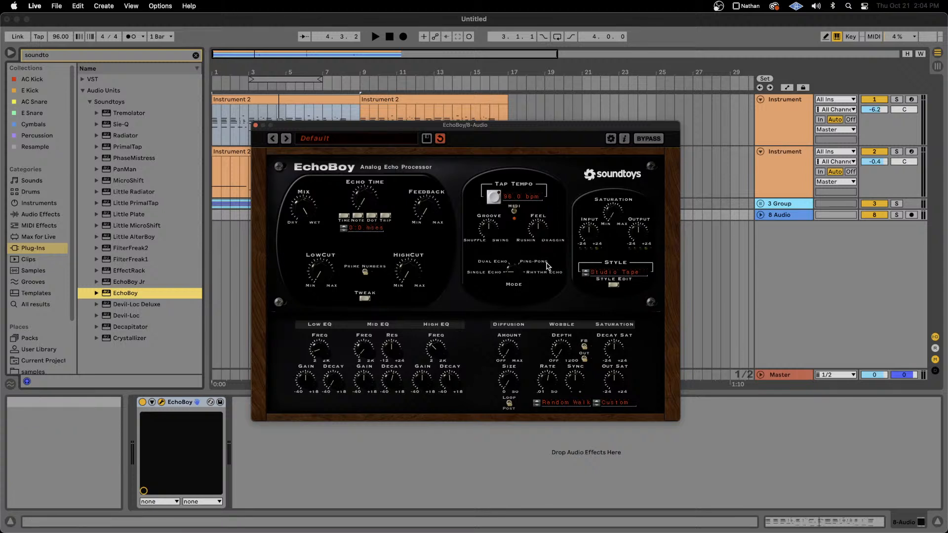
left_click(624, 253)
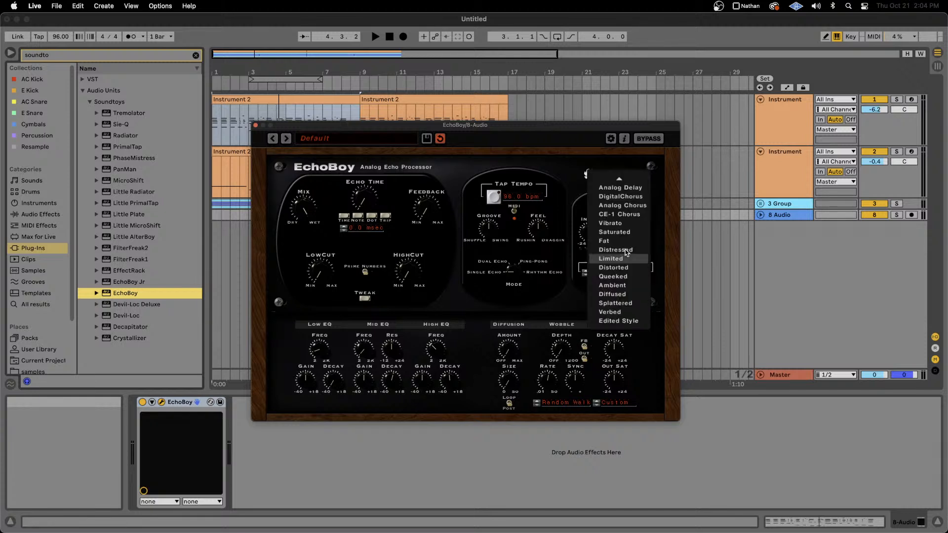
scroll(626, 253, "up", 5)
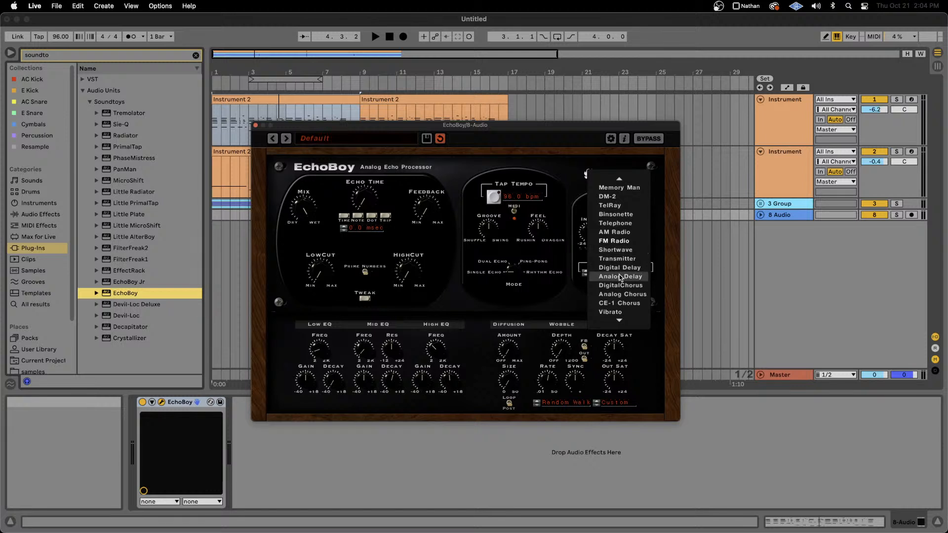
left_click(554, 304)
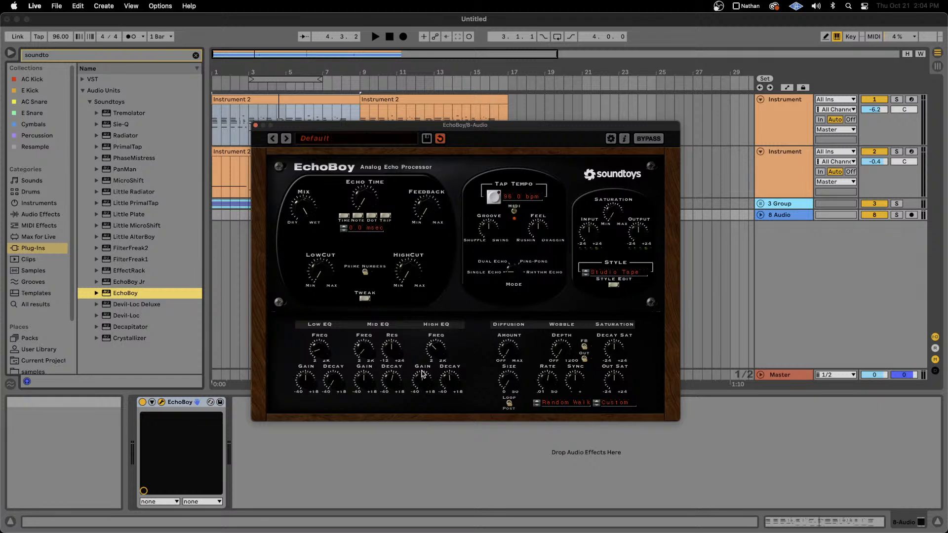
Close EchoBoy and delete it from the audio track.
left_click(255, 126)
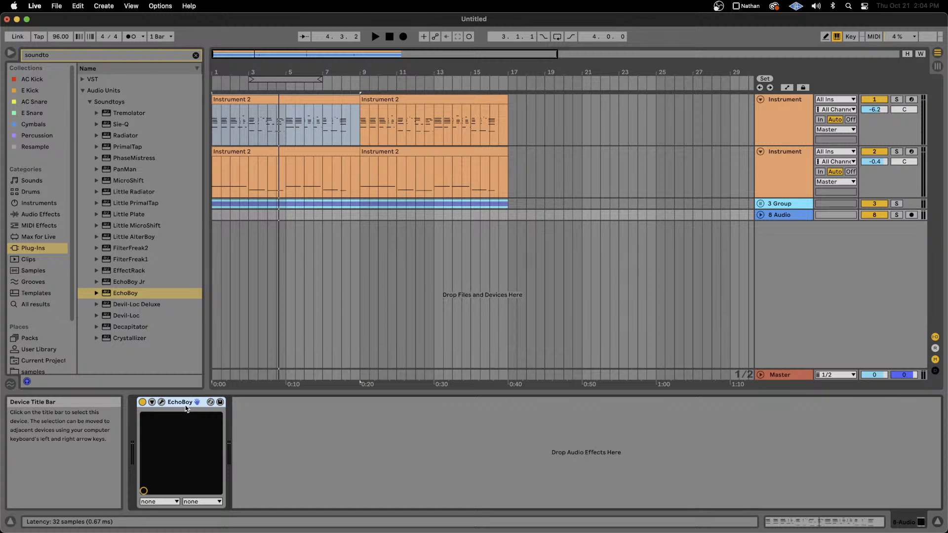
key("Delete")
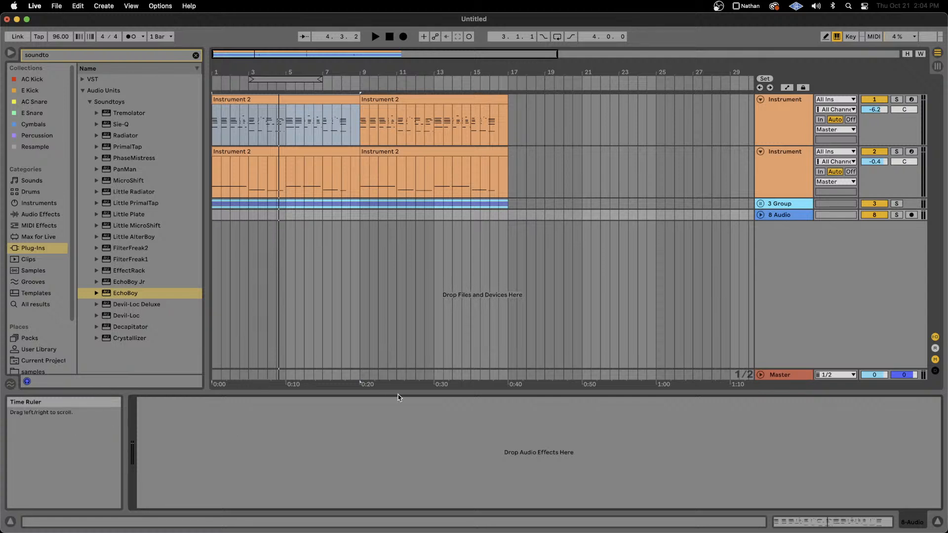
left_click(434, 226)
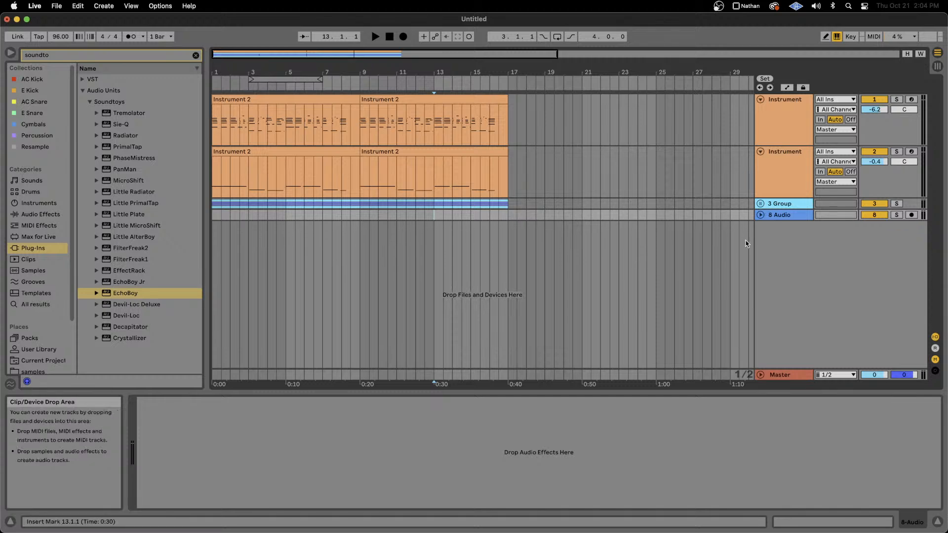
Expand the drum group, then lower the Mix amount on both Crystallizers on the first instrument track and close their windows.
left_click(761, 203)
left_click(726, 205)
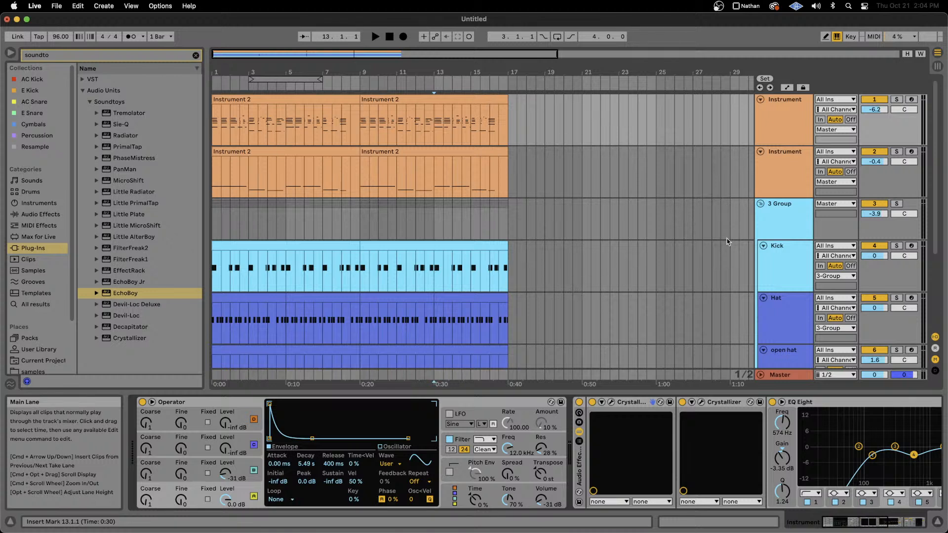
scroll(508, 447, "right", 3)
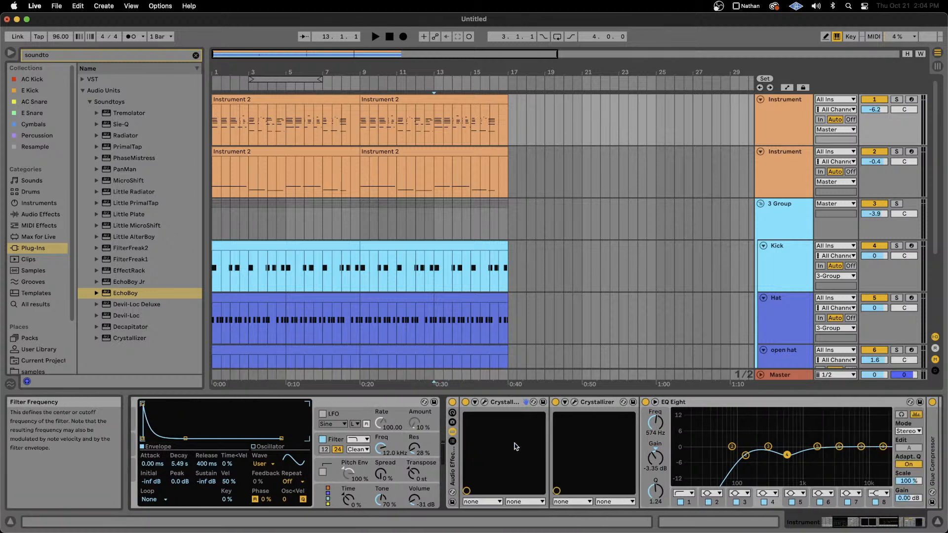
left_click(484, 402)
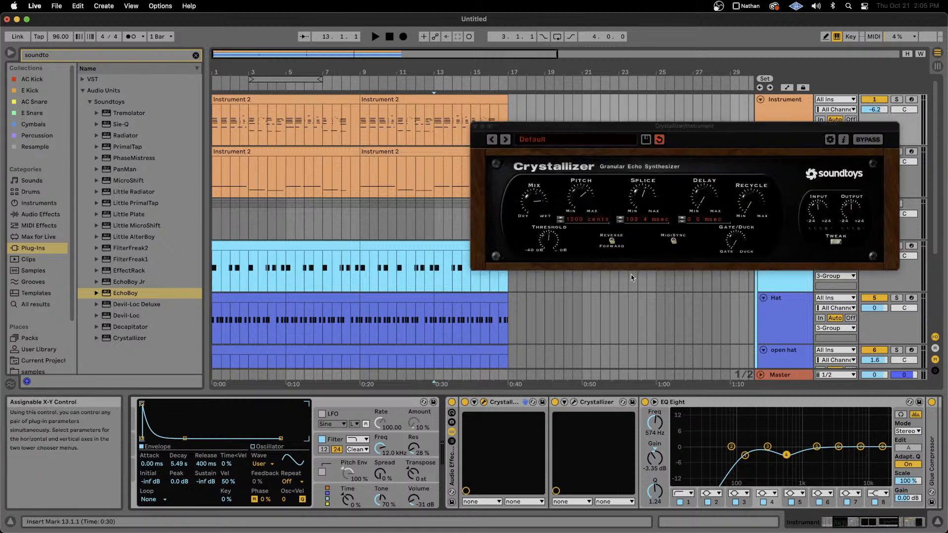
left_click_drag(539, 211, 542, 254)
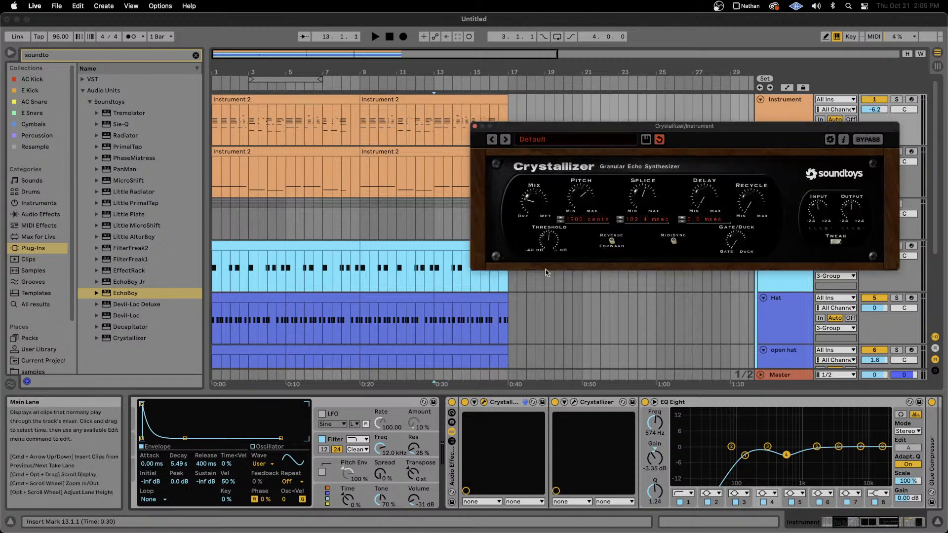
left_click(573, 402)
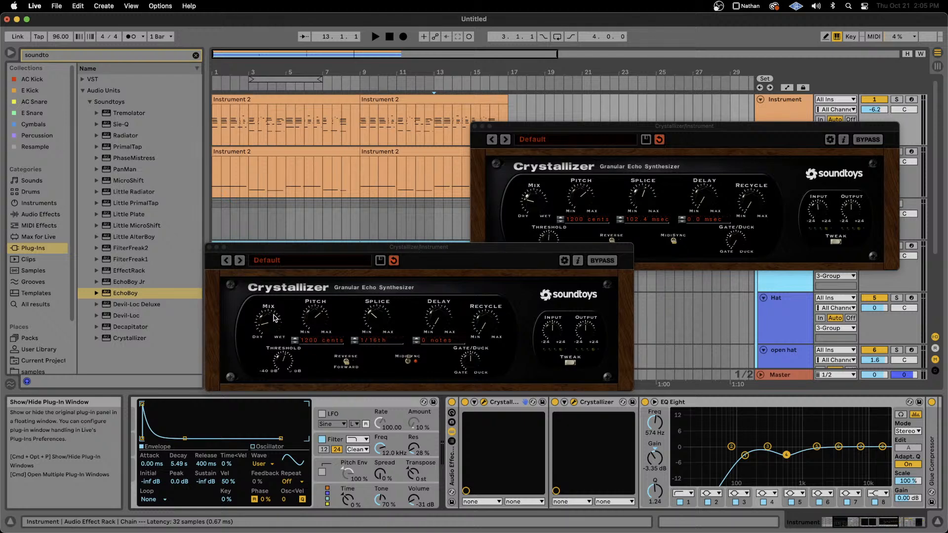
left_click_drag(276, 319, 276, 329)
left_click(515, 209)
left_click_drag(524, 209, 525, 221)
left_click(209, 247)
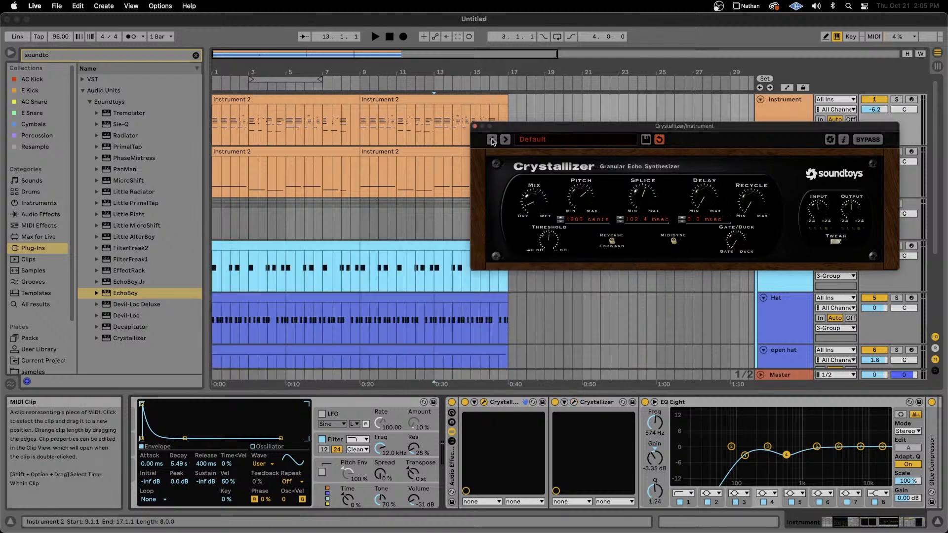
left_click(476, 128)
Set the chord Operator's Spread to 67% and shape oscillator A's envelope with a 4.87 s decay and -19 dB sustain.
scroll(508, 494, "left", 5)
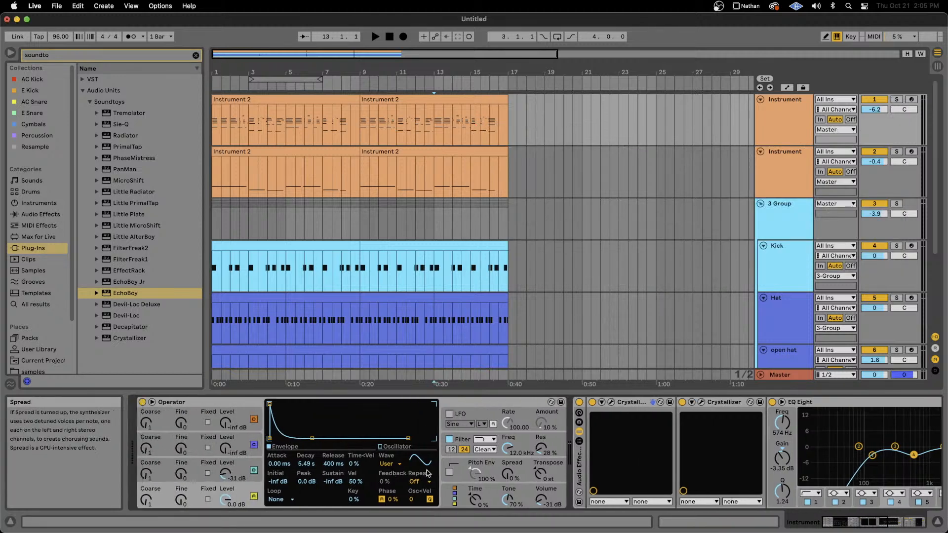
left_click_drag(507, 475, 507, 419)
left_click(226, 500)
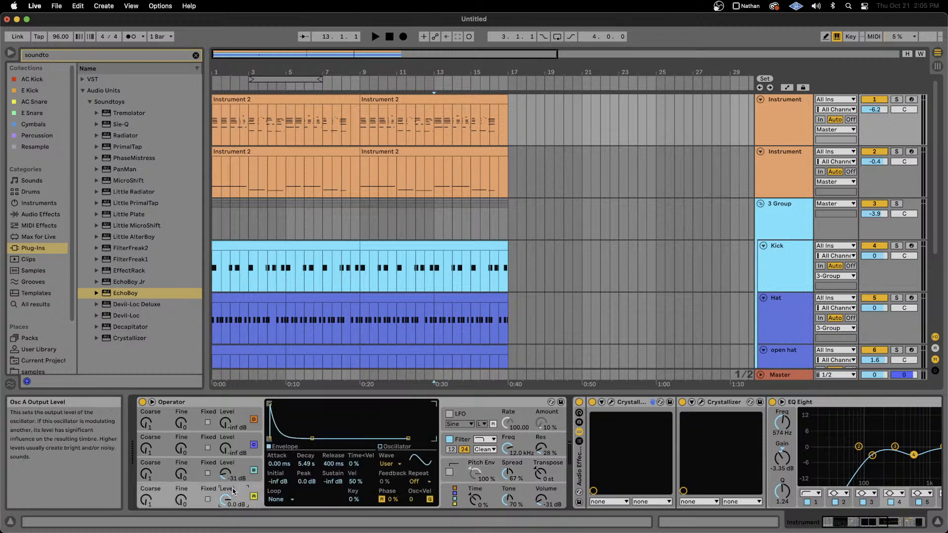
left_click_drag(334, 439, 335, 420)
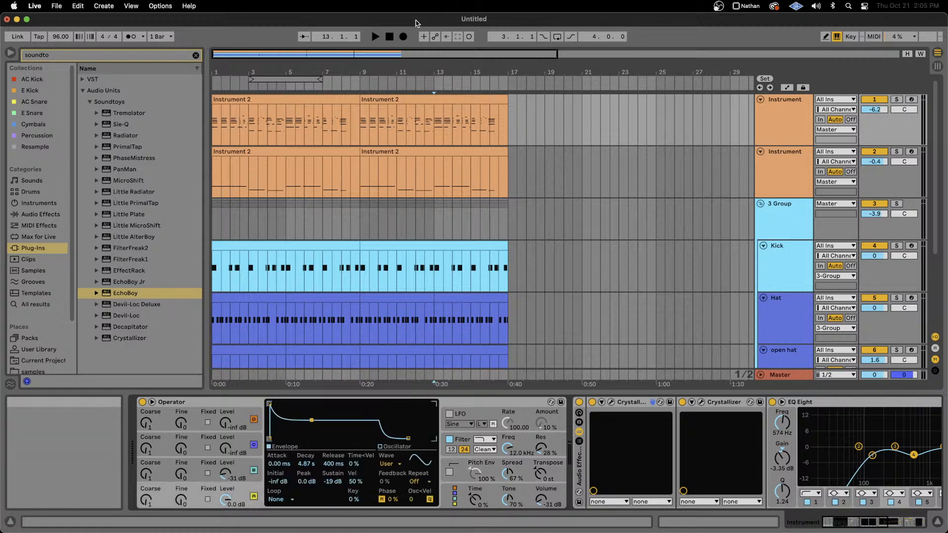
Play the arrangement from the start and raise the first instrument track's volume to -3.5 dB.
left_click(386, 38)
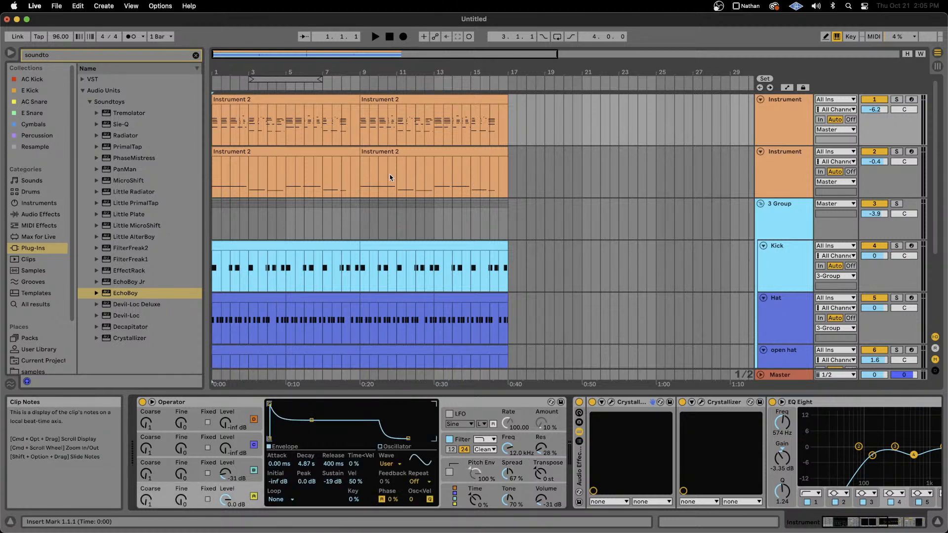
key("space")
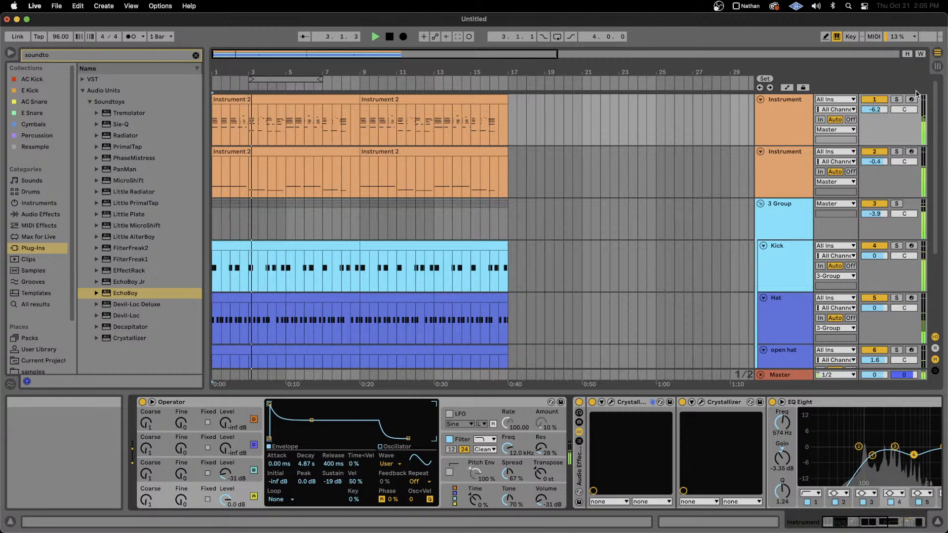
left_click_drag(874, 109, 874, 97)
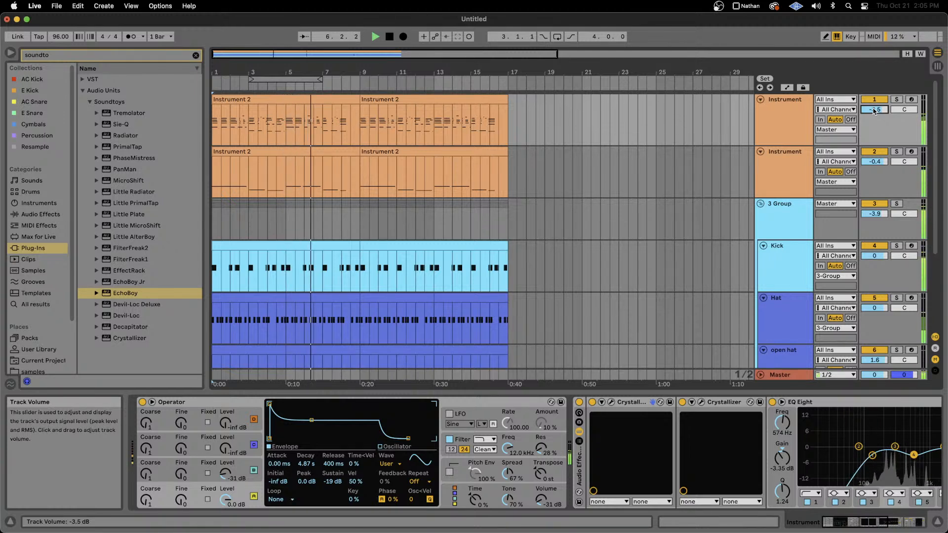
Turn off filter band 8 in the drum group's EQ Eight and stop playback.
left_click(772, 227)
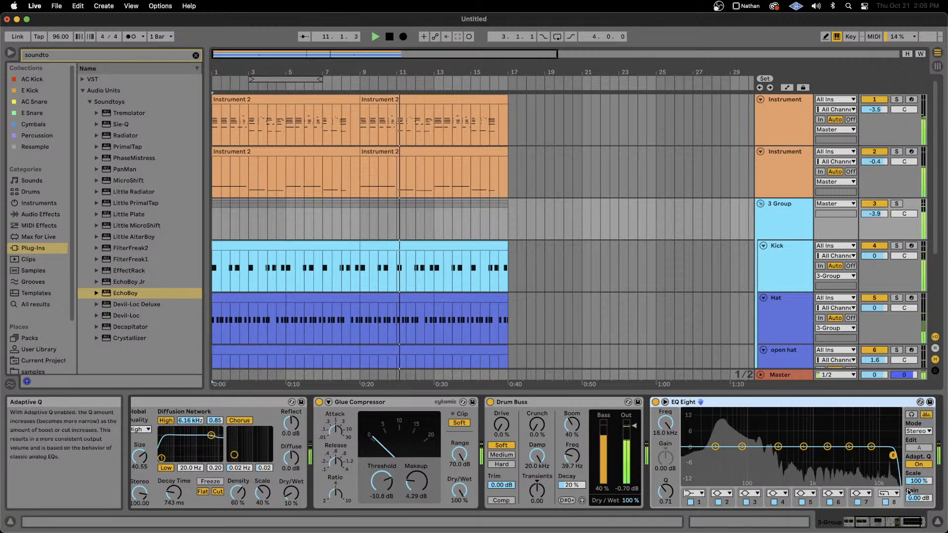
left_click(886, 502)
key("space")
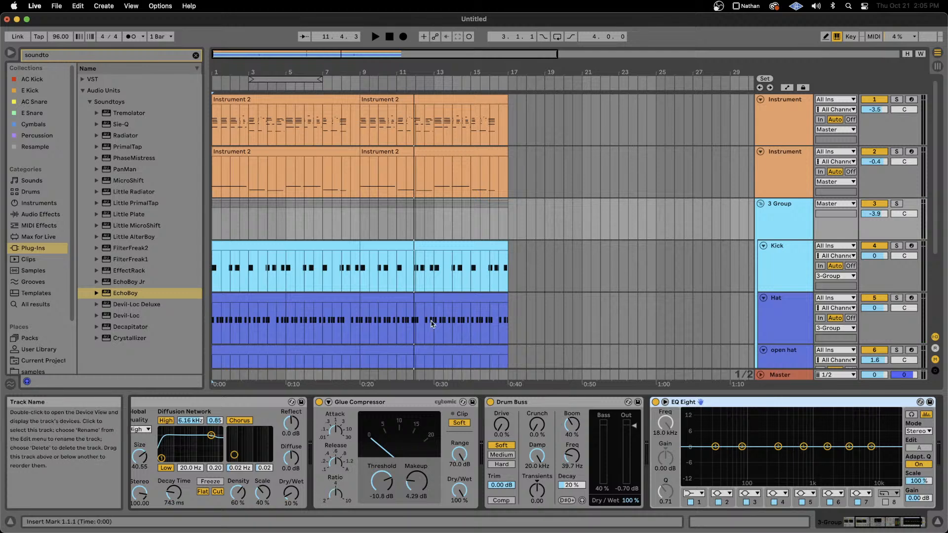
Solo the drum group, play from bar 9, and boost EQ Eight band 6 by 5.62 dB at 14.6 kHz in the enlarged display.
left_click(358, 229)
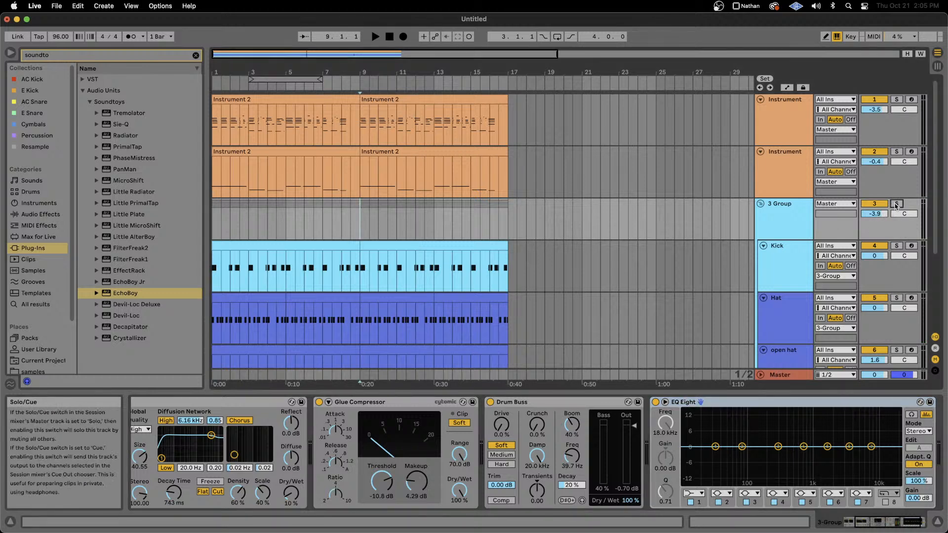
key("space")
left_click(665, 402)
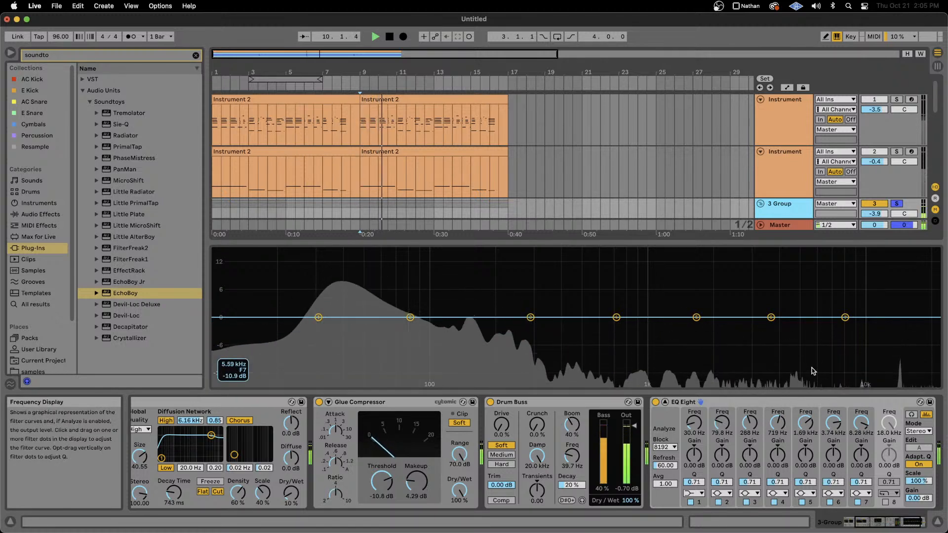
left_click_drag(770, 317, 897, 293)
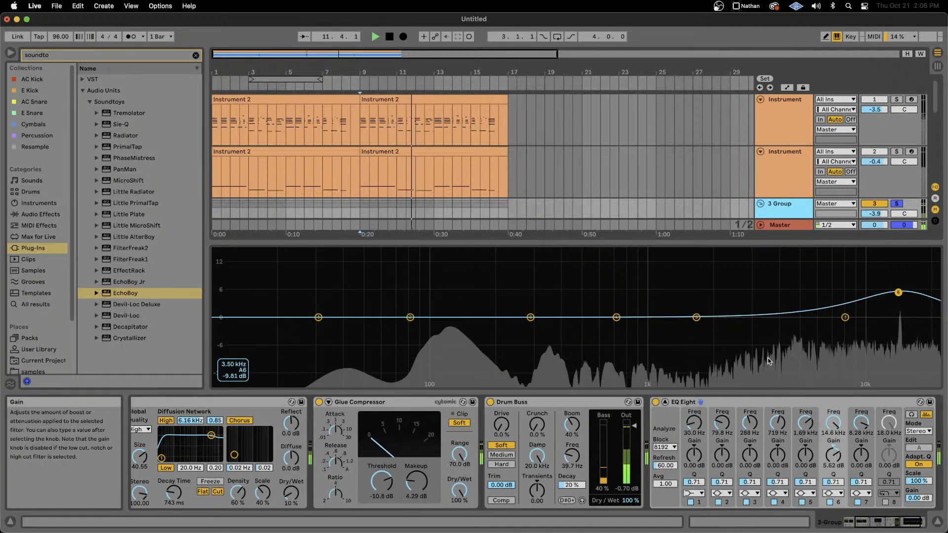
Collapse the EQ display, narrow band 6 to Q 10.1, cut it to -9.30 dB at 14.1 kHz, and stop playback.
left_click(664, 401)
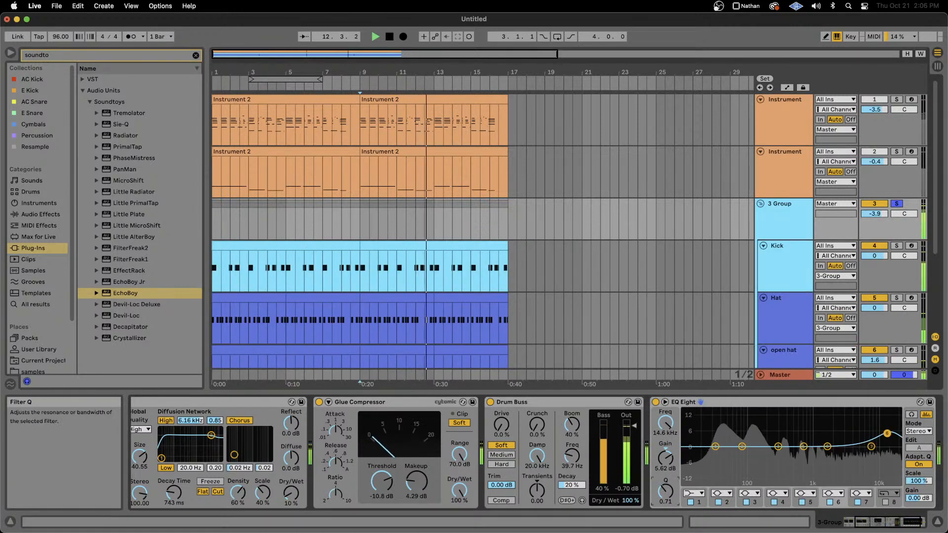
left_click_drag(665, 491, 665, 447)
left_click_drag(887, 433, 885, 469)
key("space")
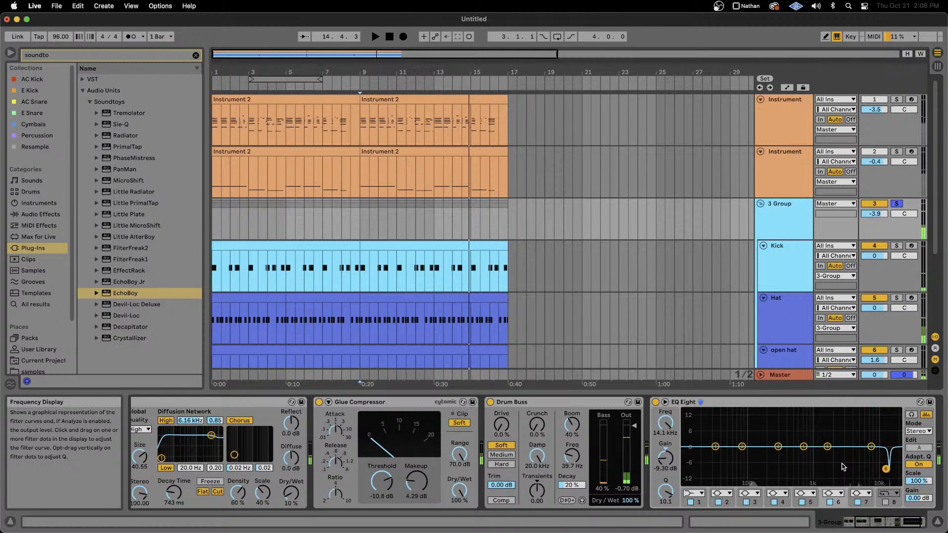